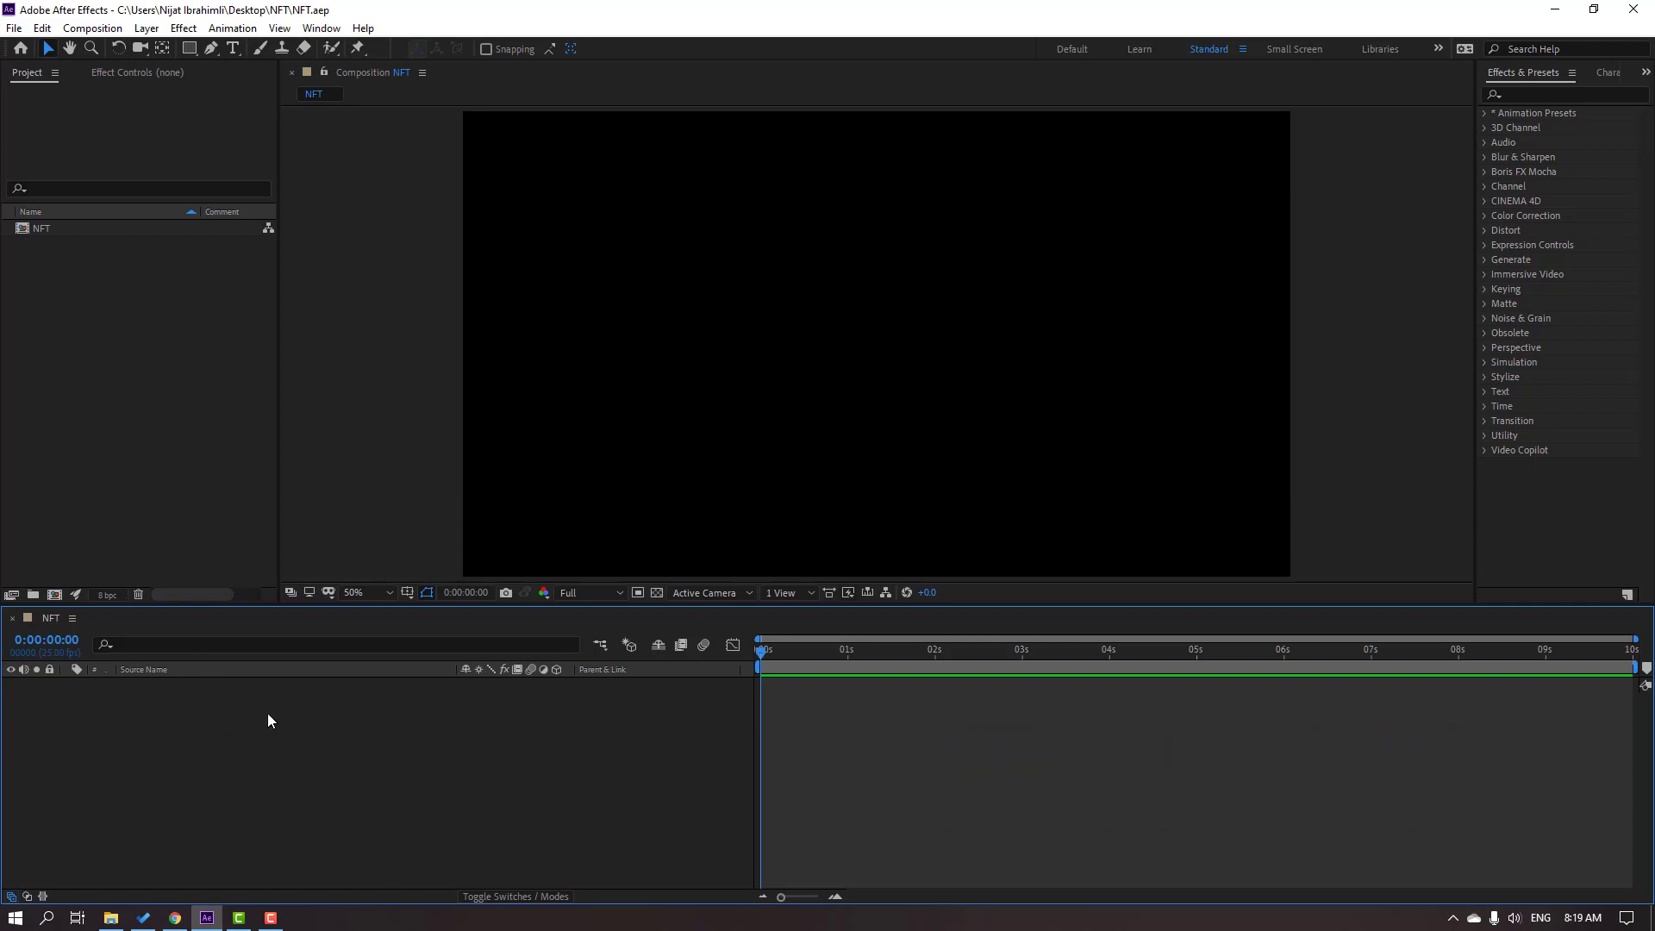
Step: Create a new solid layer named E3D in the NFT composition
right_click(220, 729)
mouse_move(302, 539)
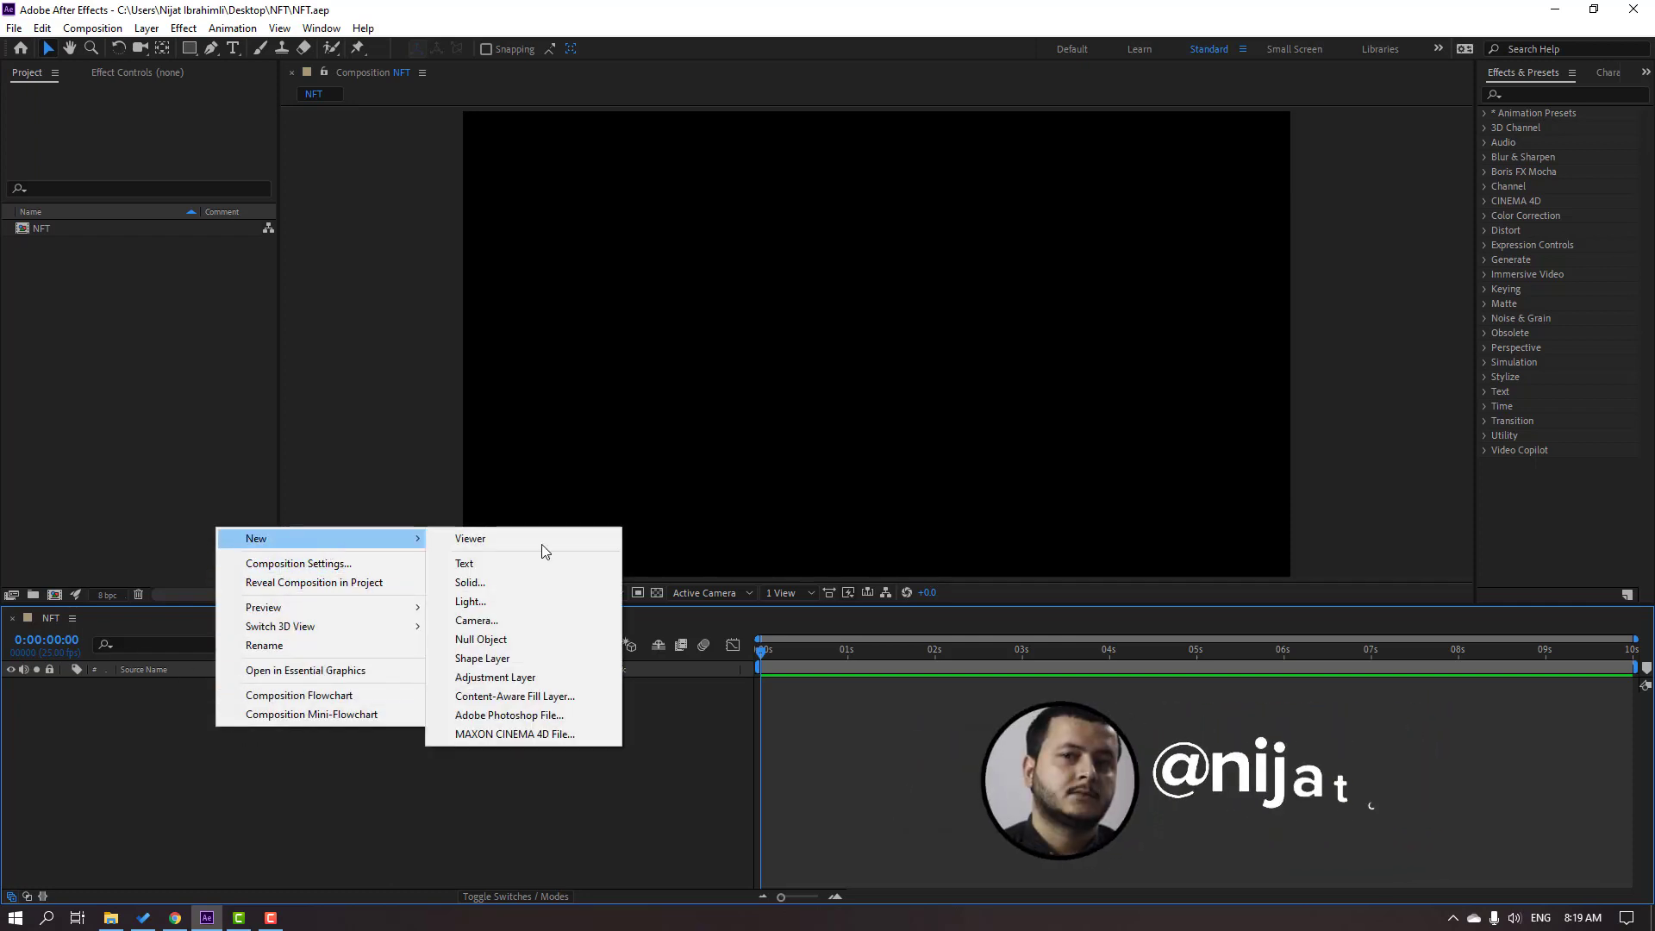
left_click(538, 580)
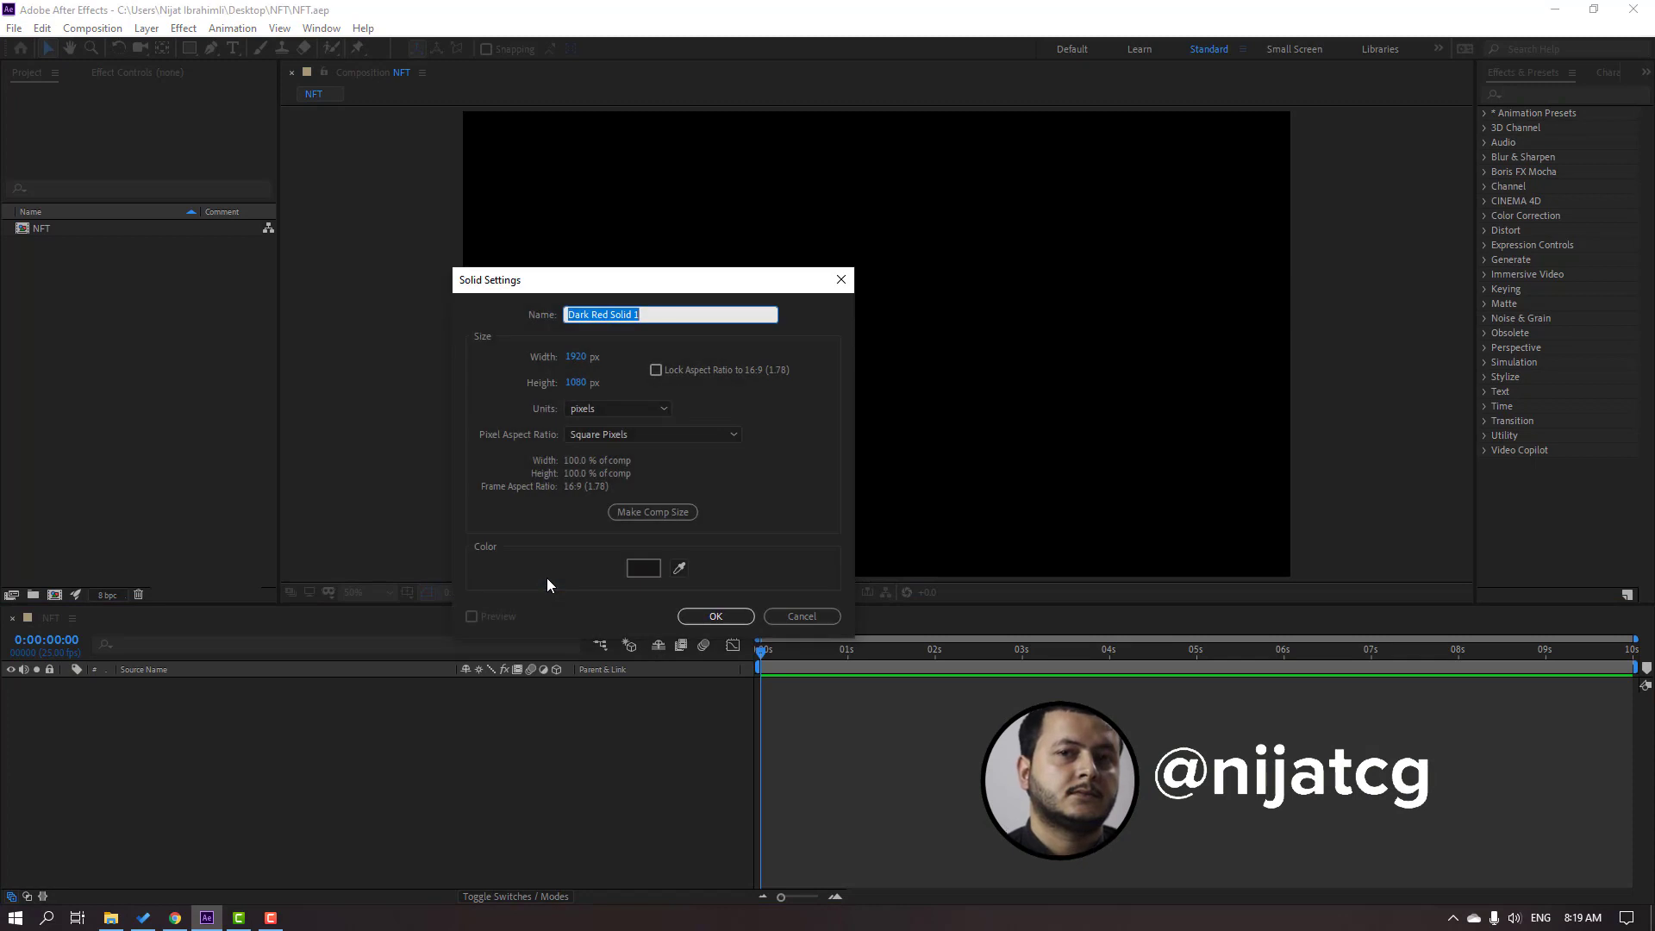
type("E3D")
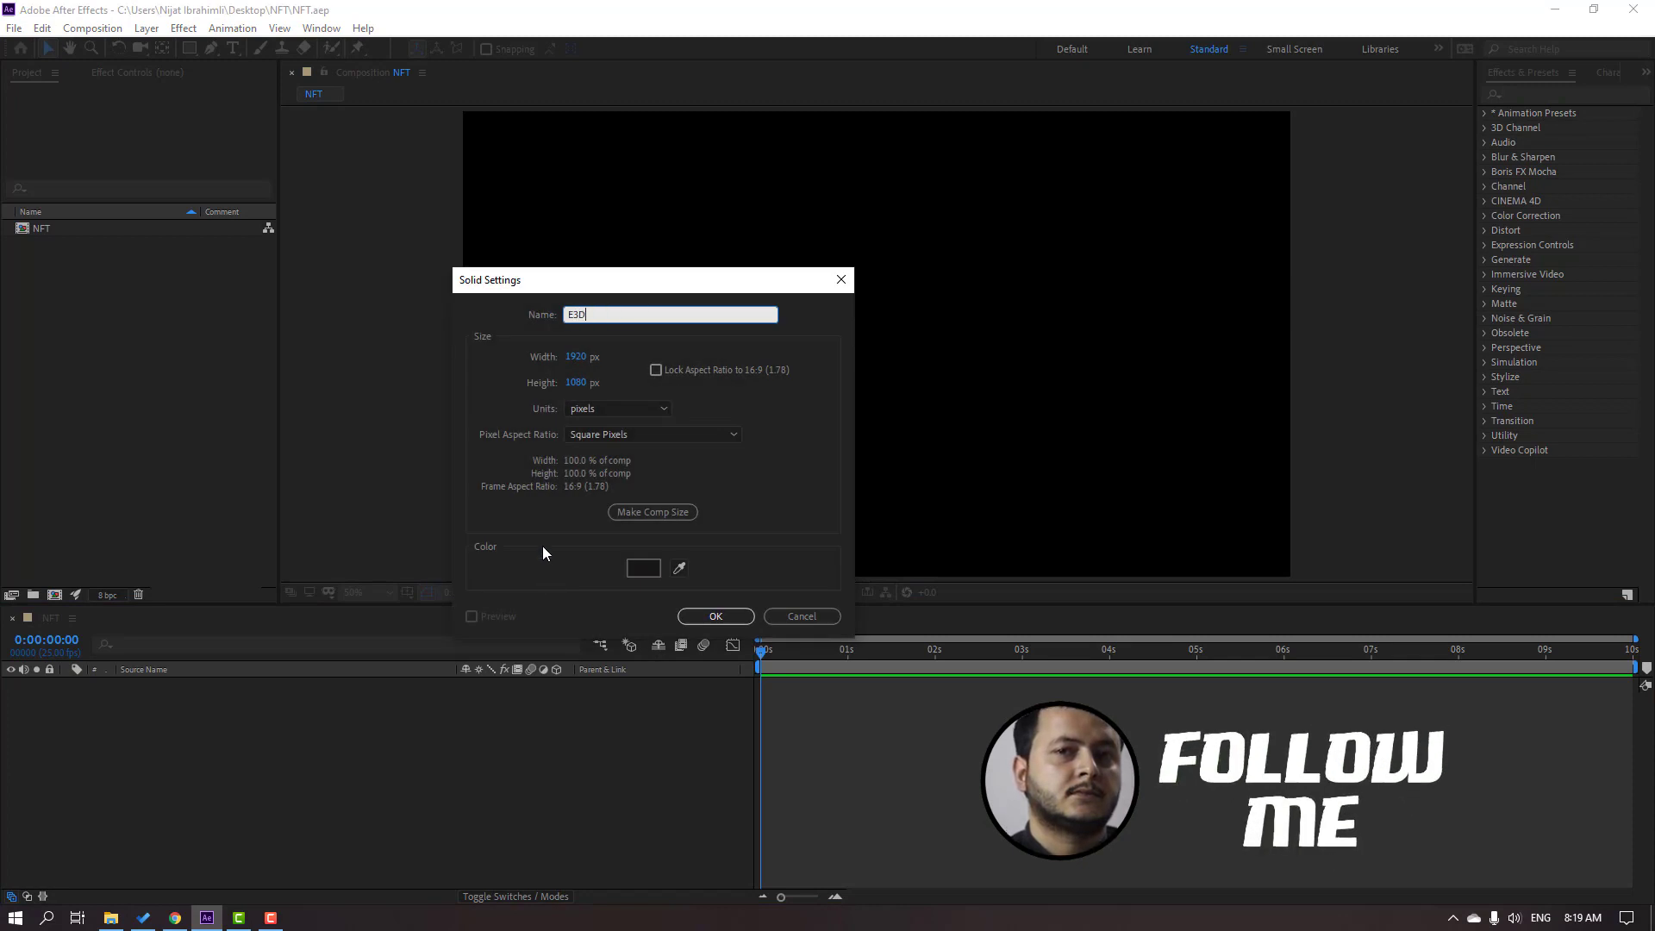
left_click(717, 615)
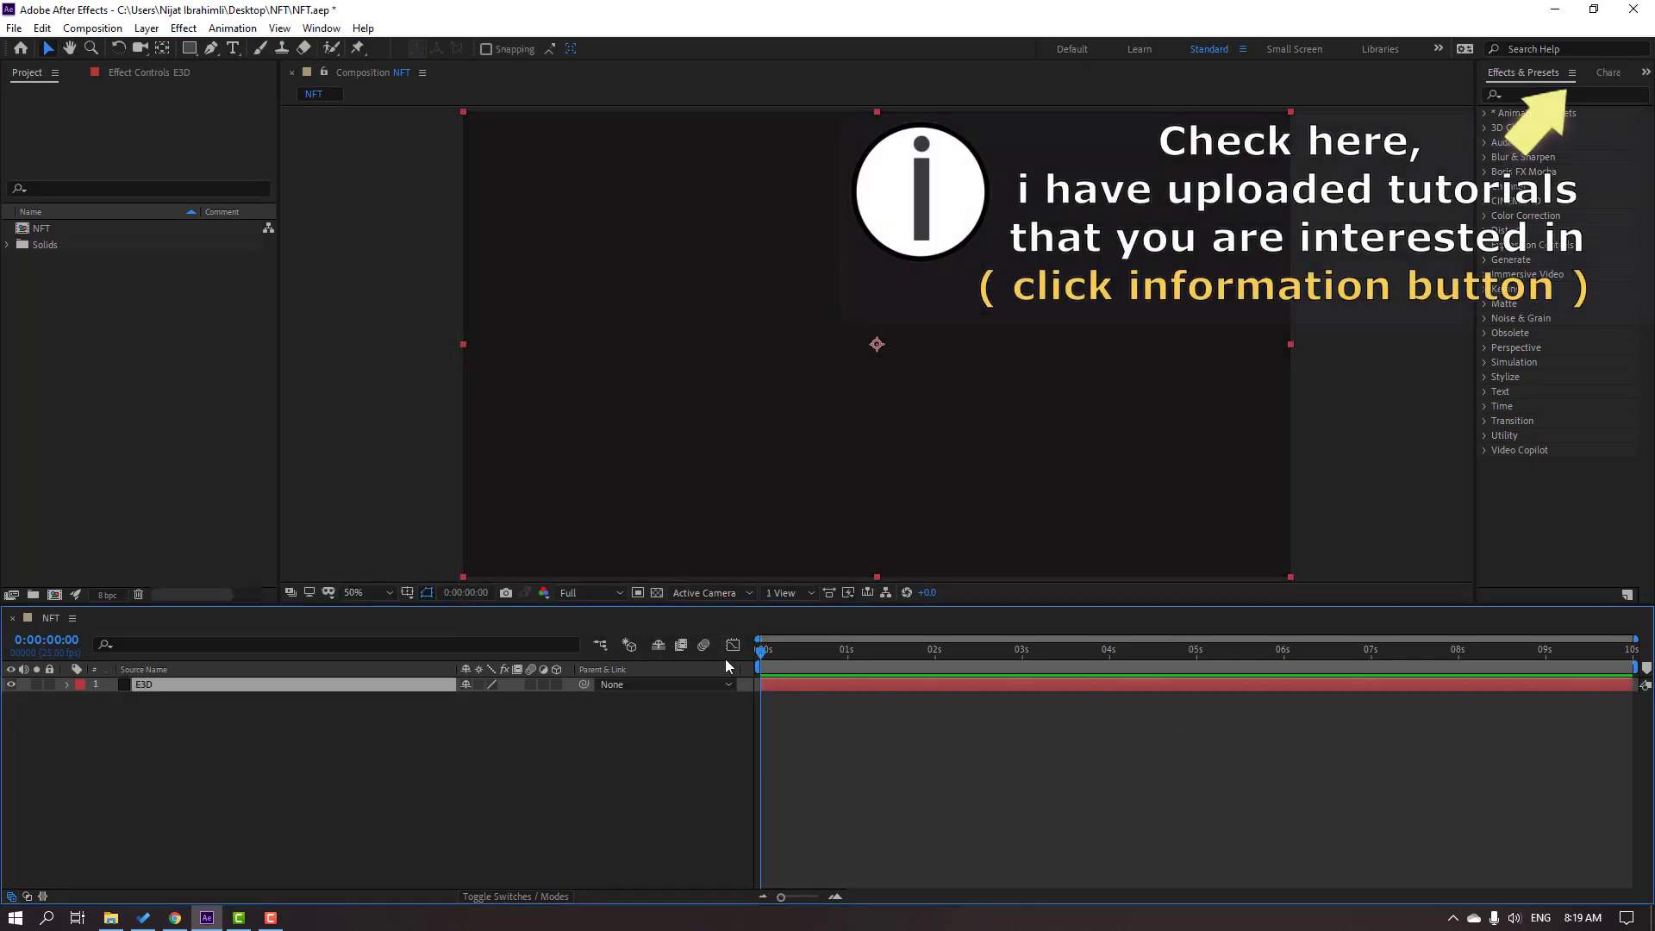
Step: Apply the Video Copilot Element effect to the E3D solid and open its Scene Setup
left_click(182, 27)
mouse_move(293, 528)
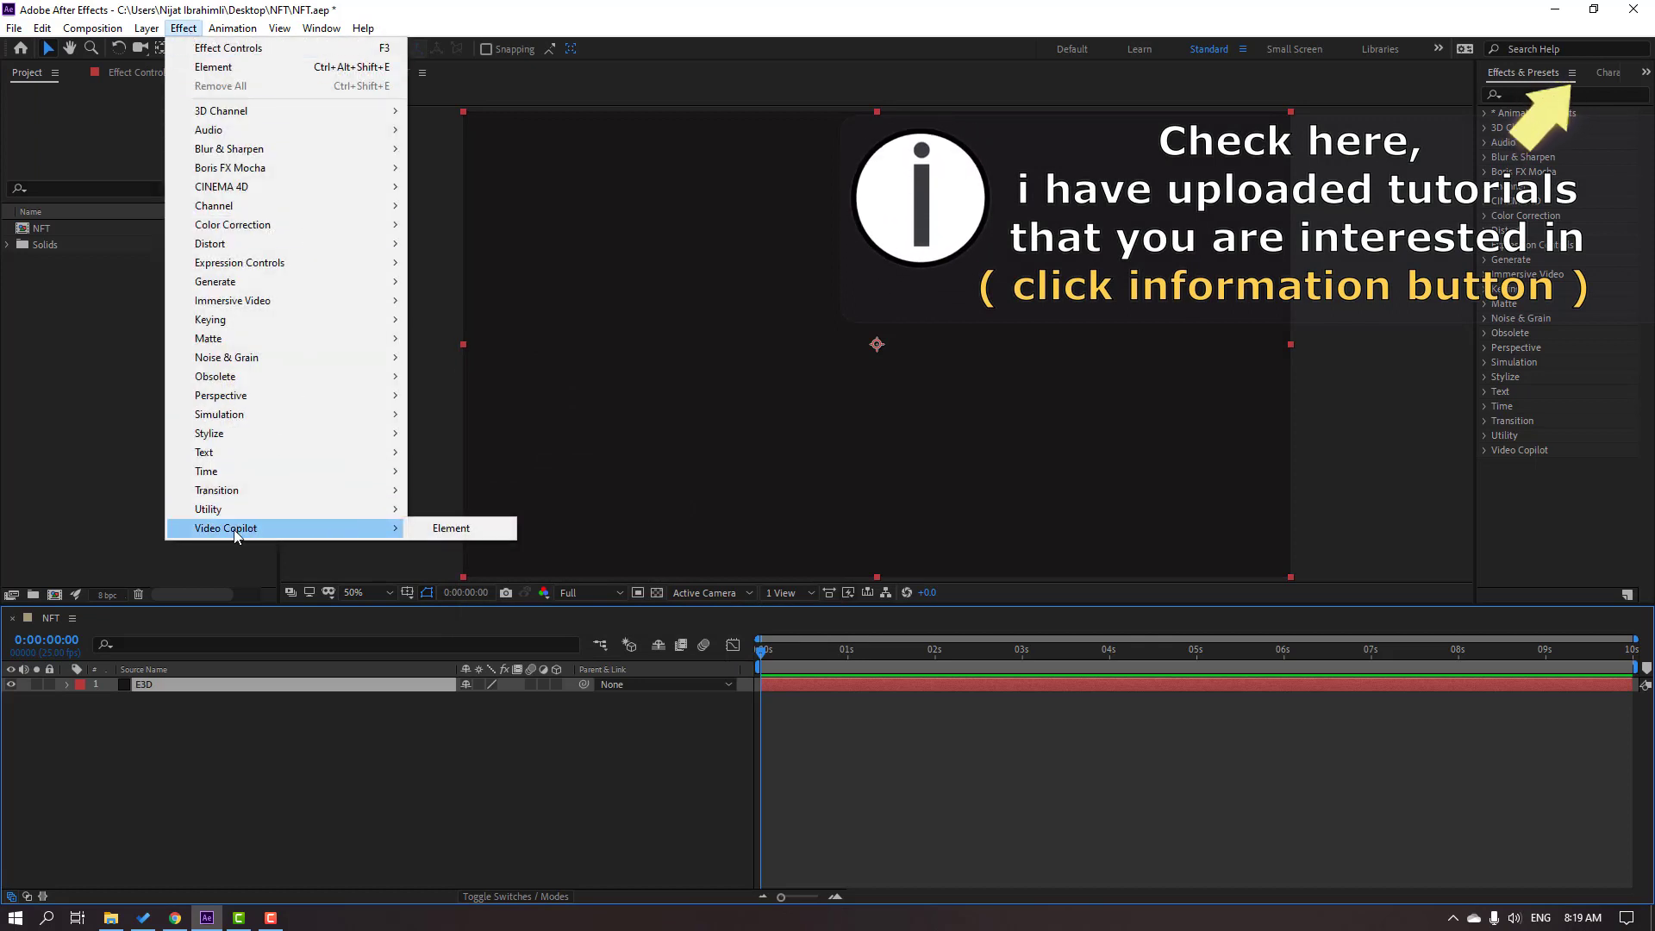
left_click(451, 529)
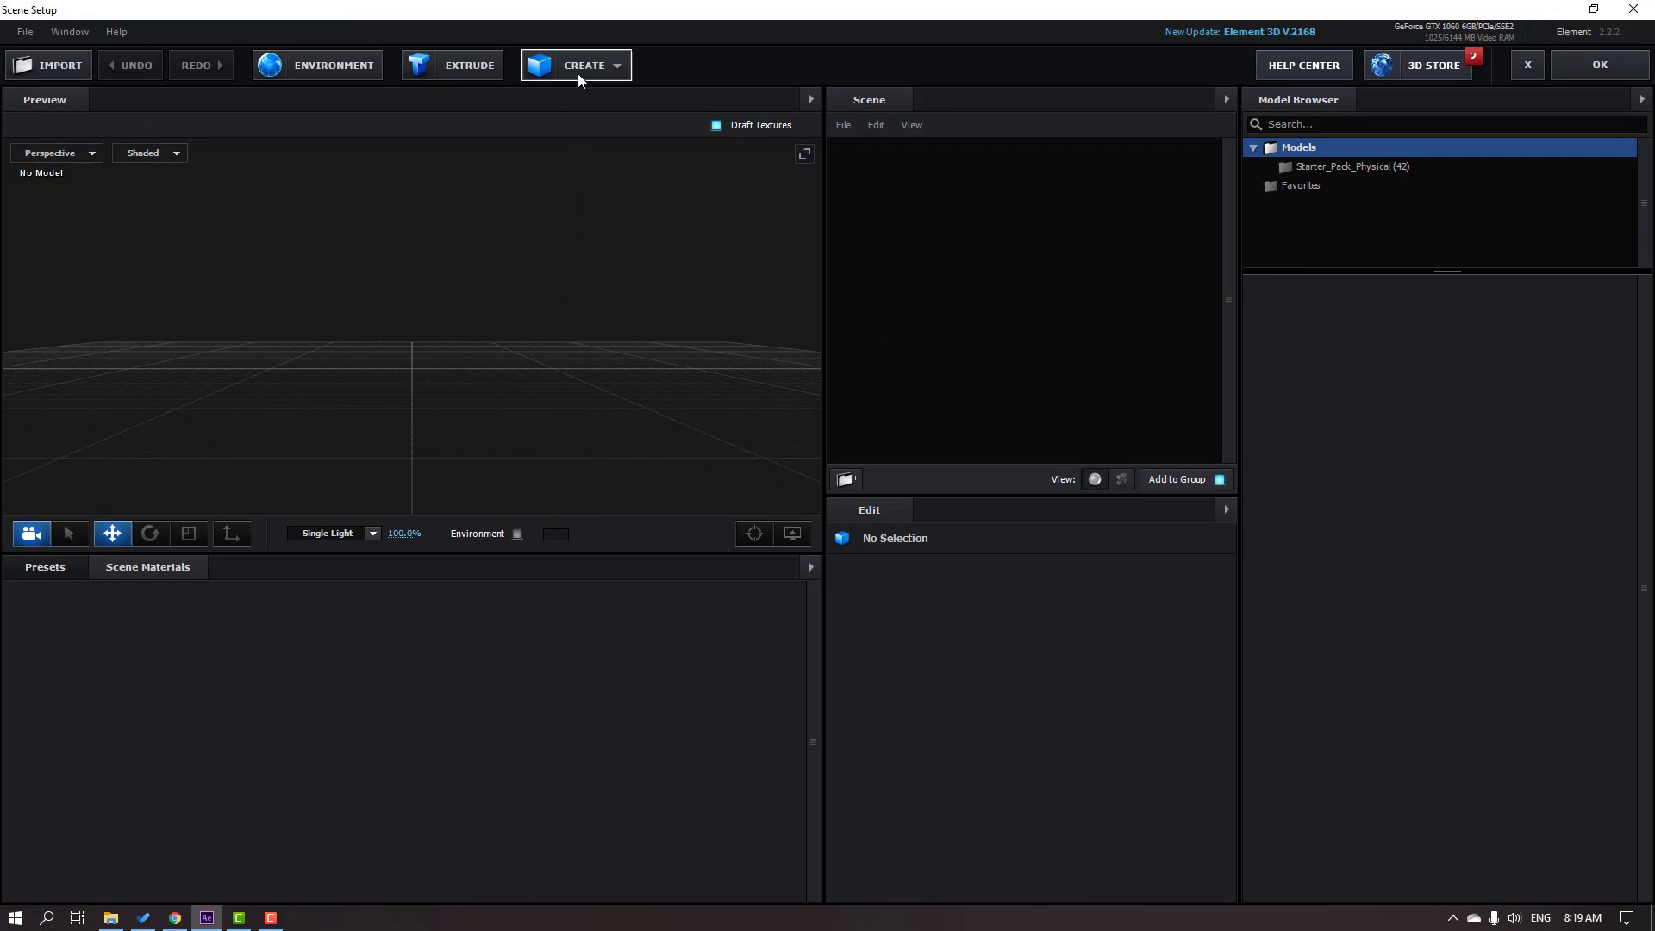
Step: Create a box primitive in the scene and enlarge the preview area
left_click(579, 67)
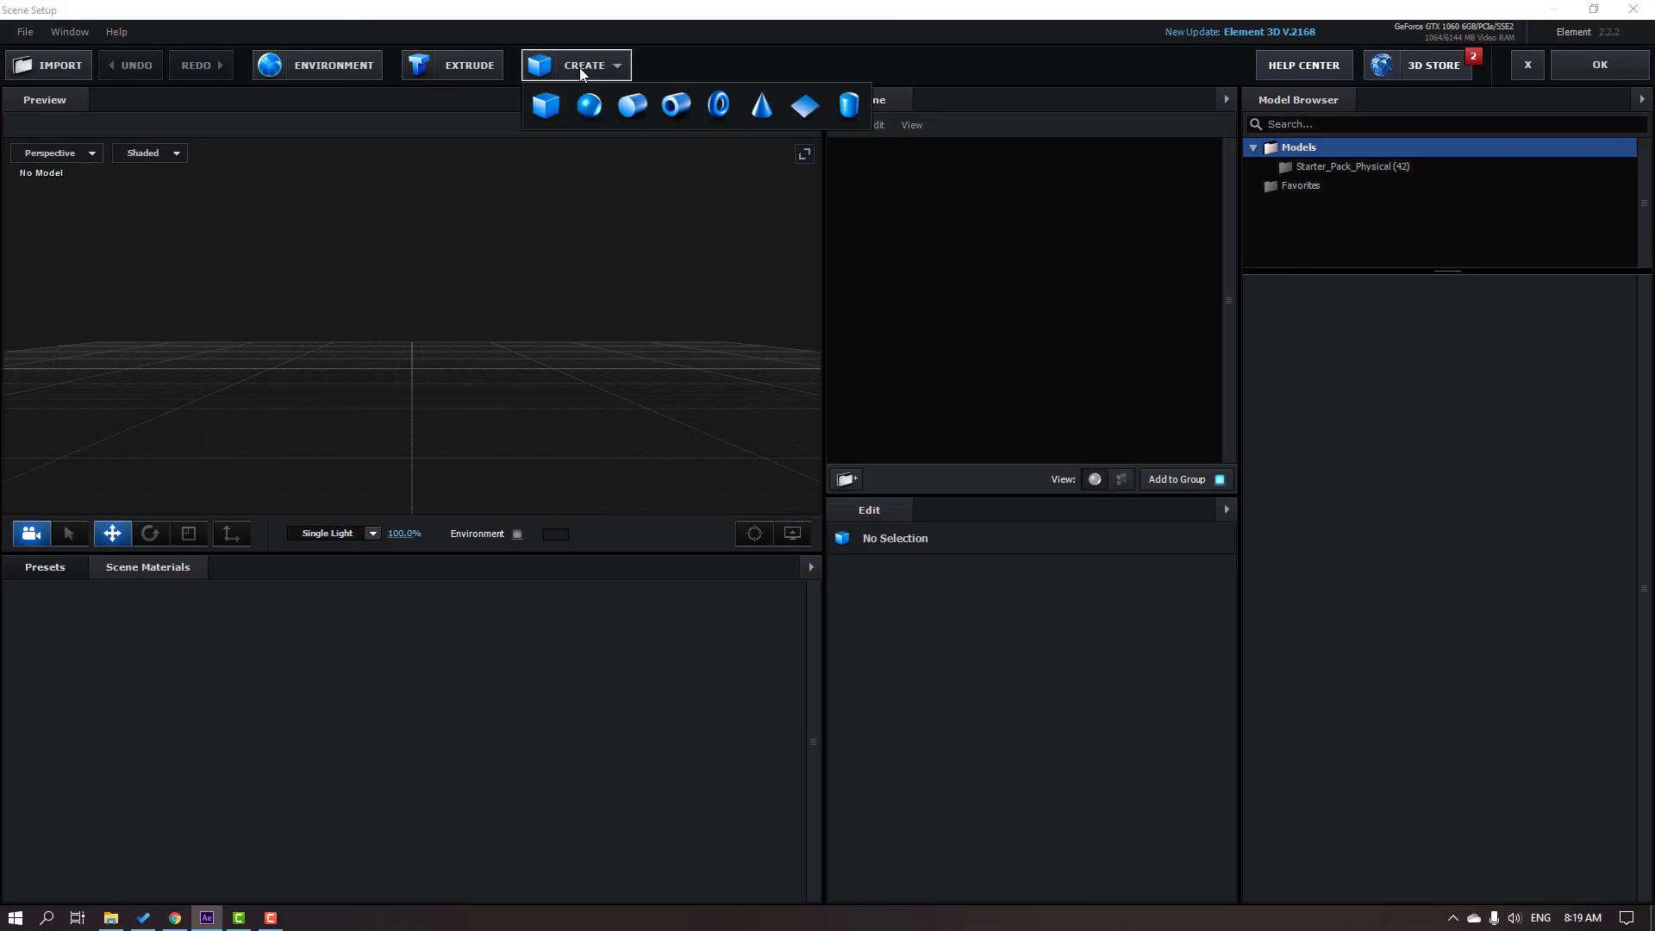
left_click(544, 112)
left_click_drag(381, 423, 438, 386)
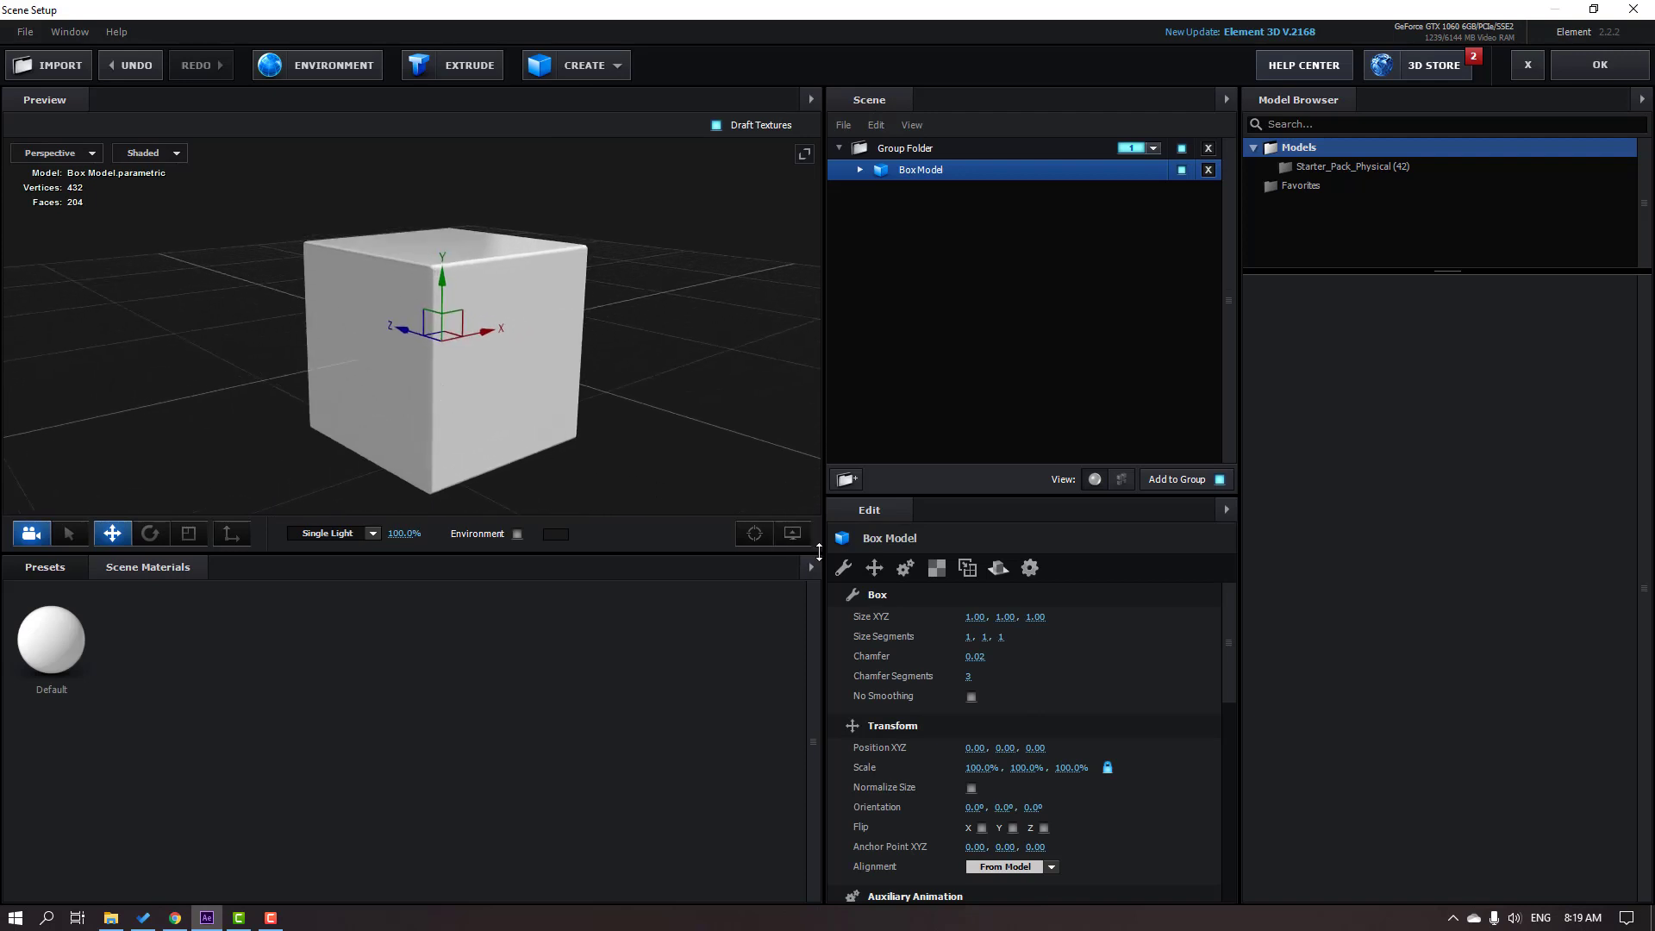
left_click_drag(825, 552, 788, 666)
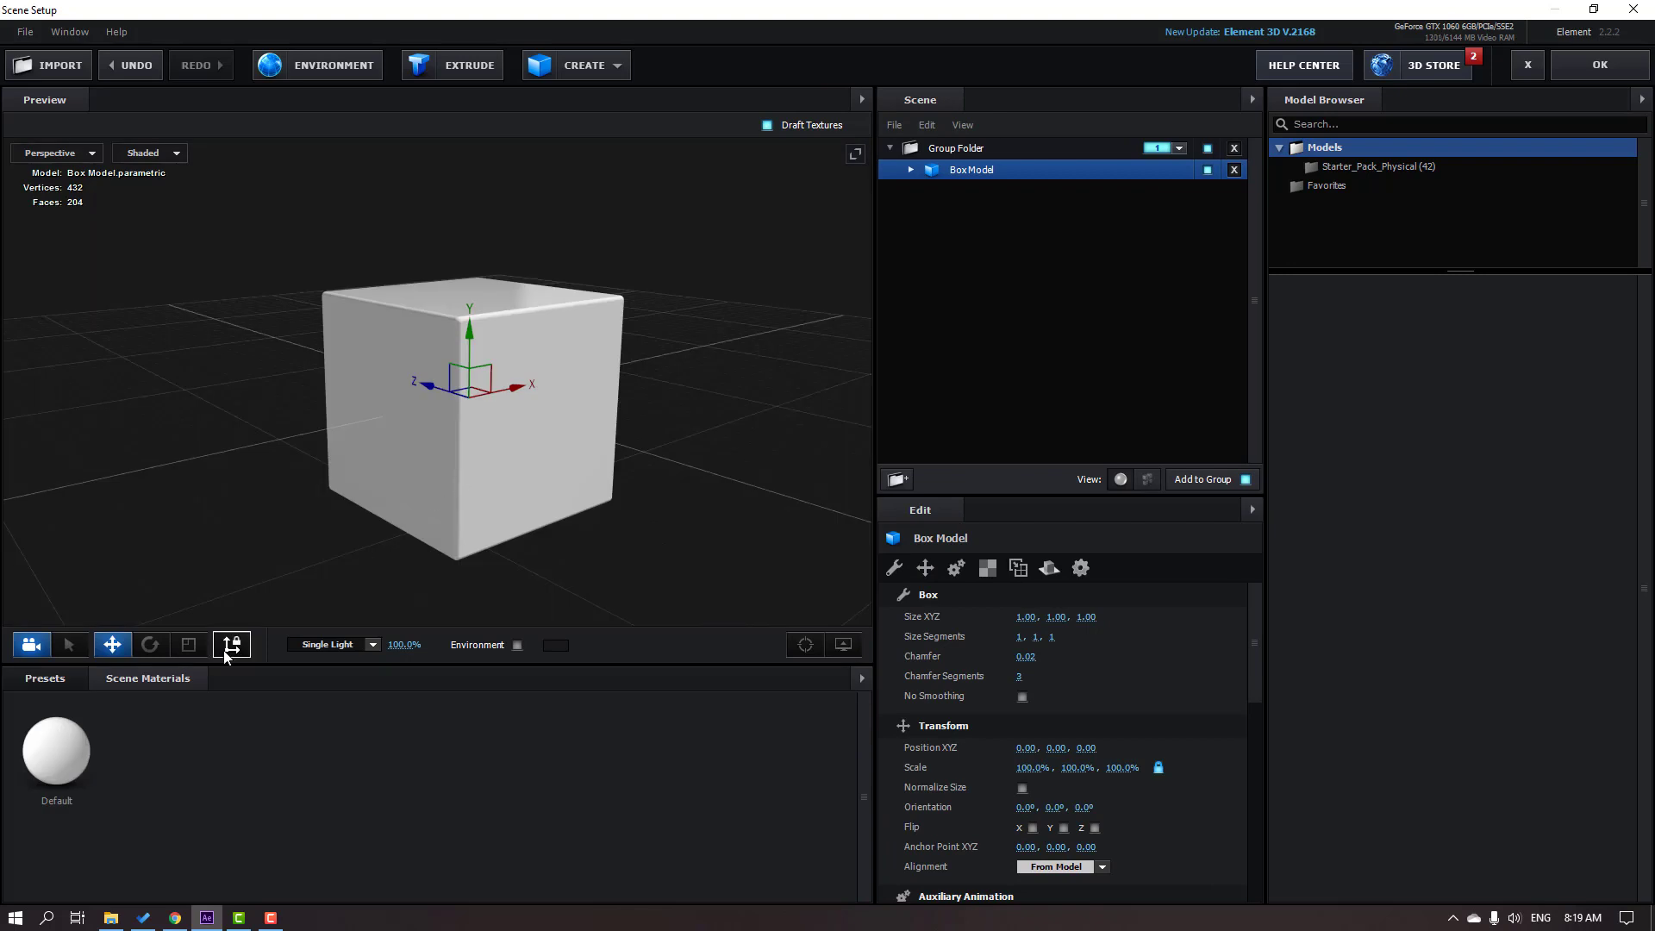
Step: Flatten the box into a slab by scaling it along Y to about 10%
left_click(188, 645)
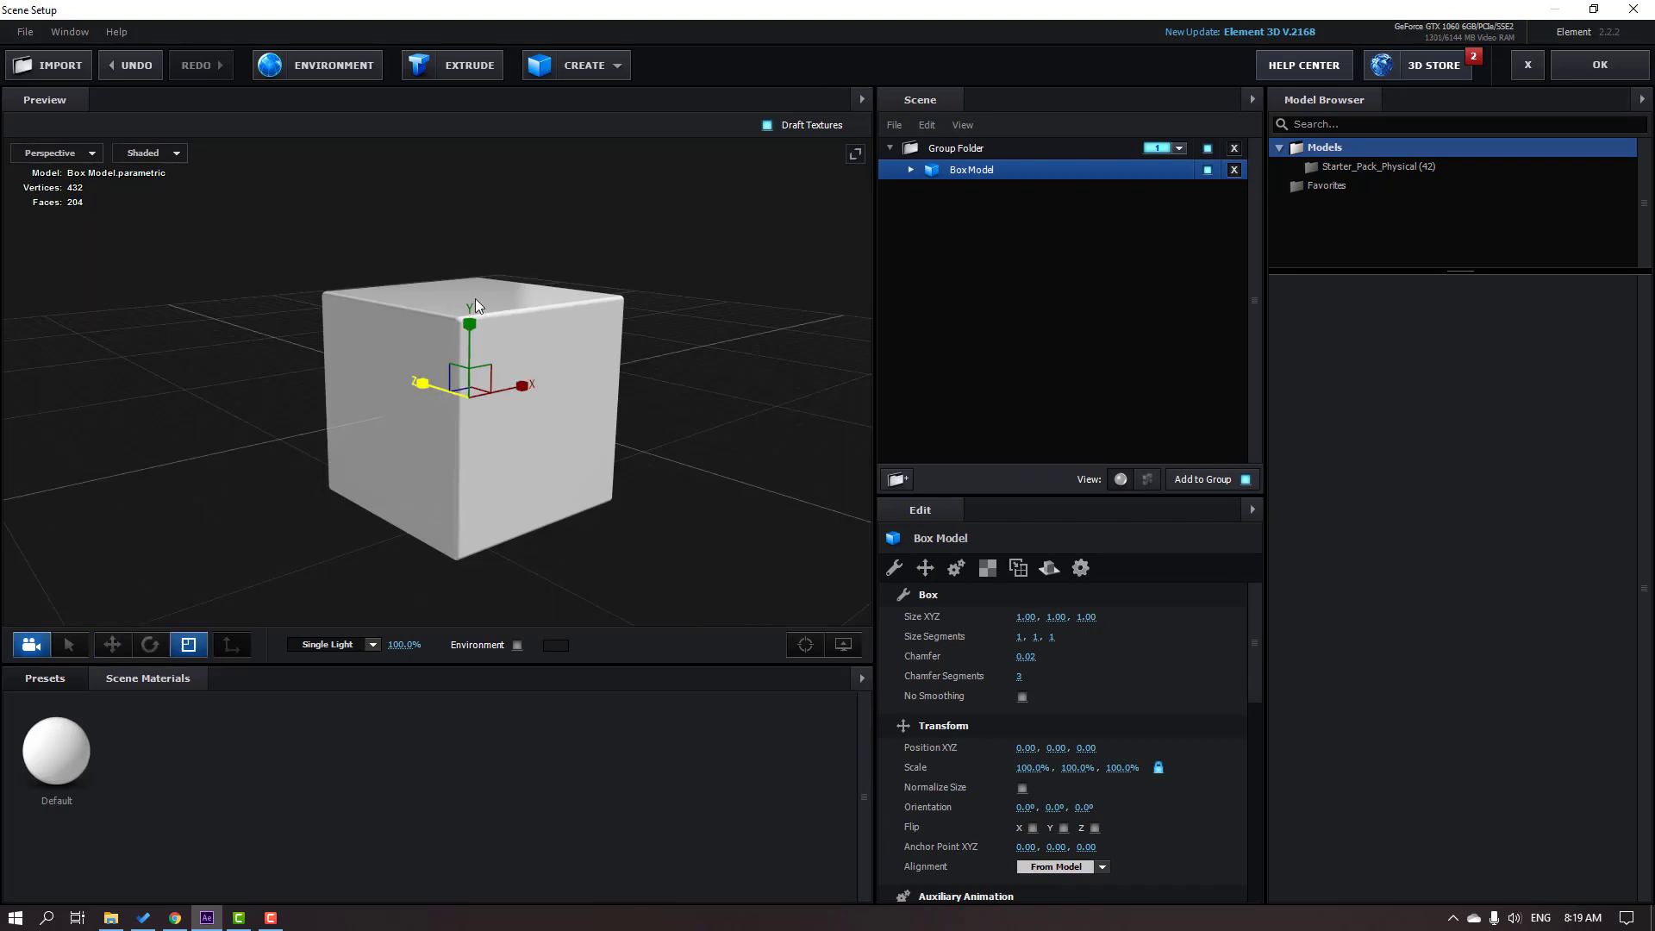
left_click_drag(474, 302, 532, 459)
scroll(468, 479, "up", 5)
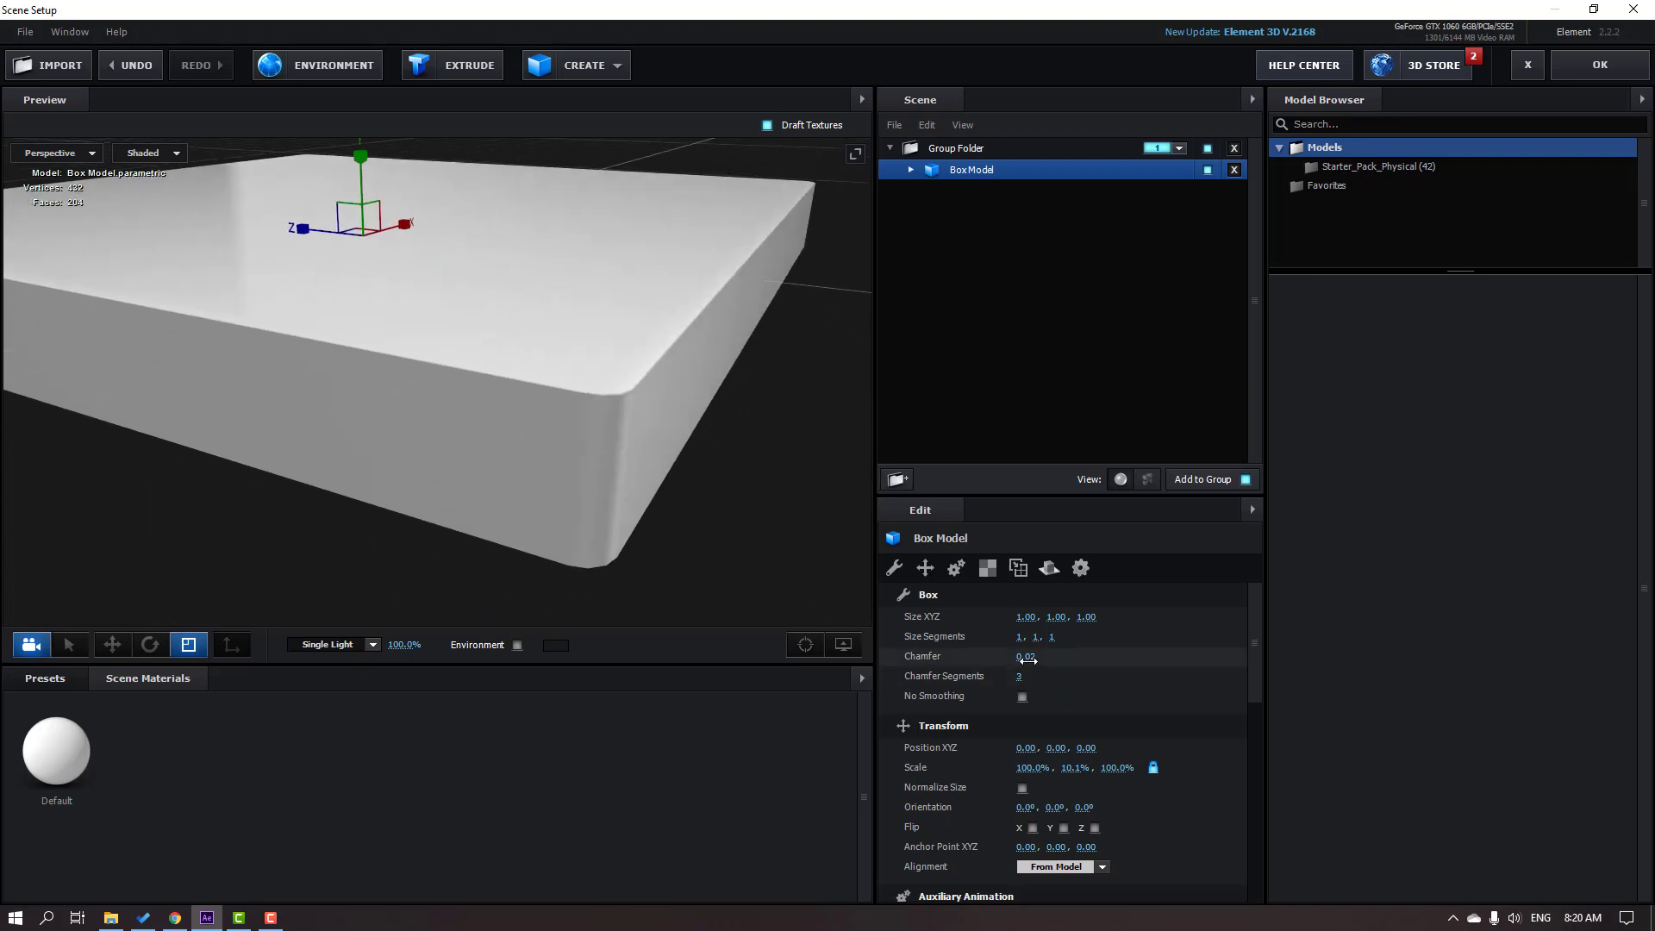
Step: Round the box's corners with a chamfer of 0.07 and 25 chamfer segments
left_click_drag(1025, 657, 1006, 686)
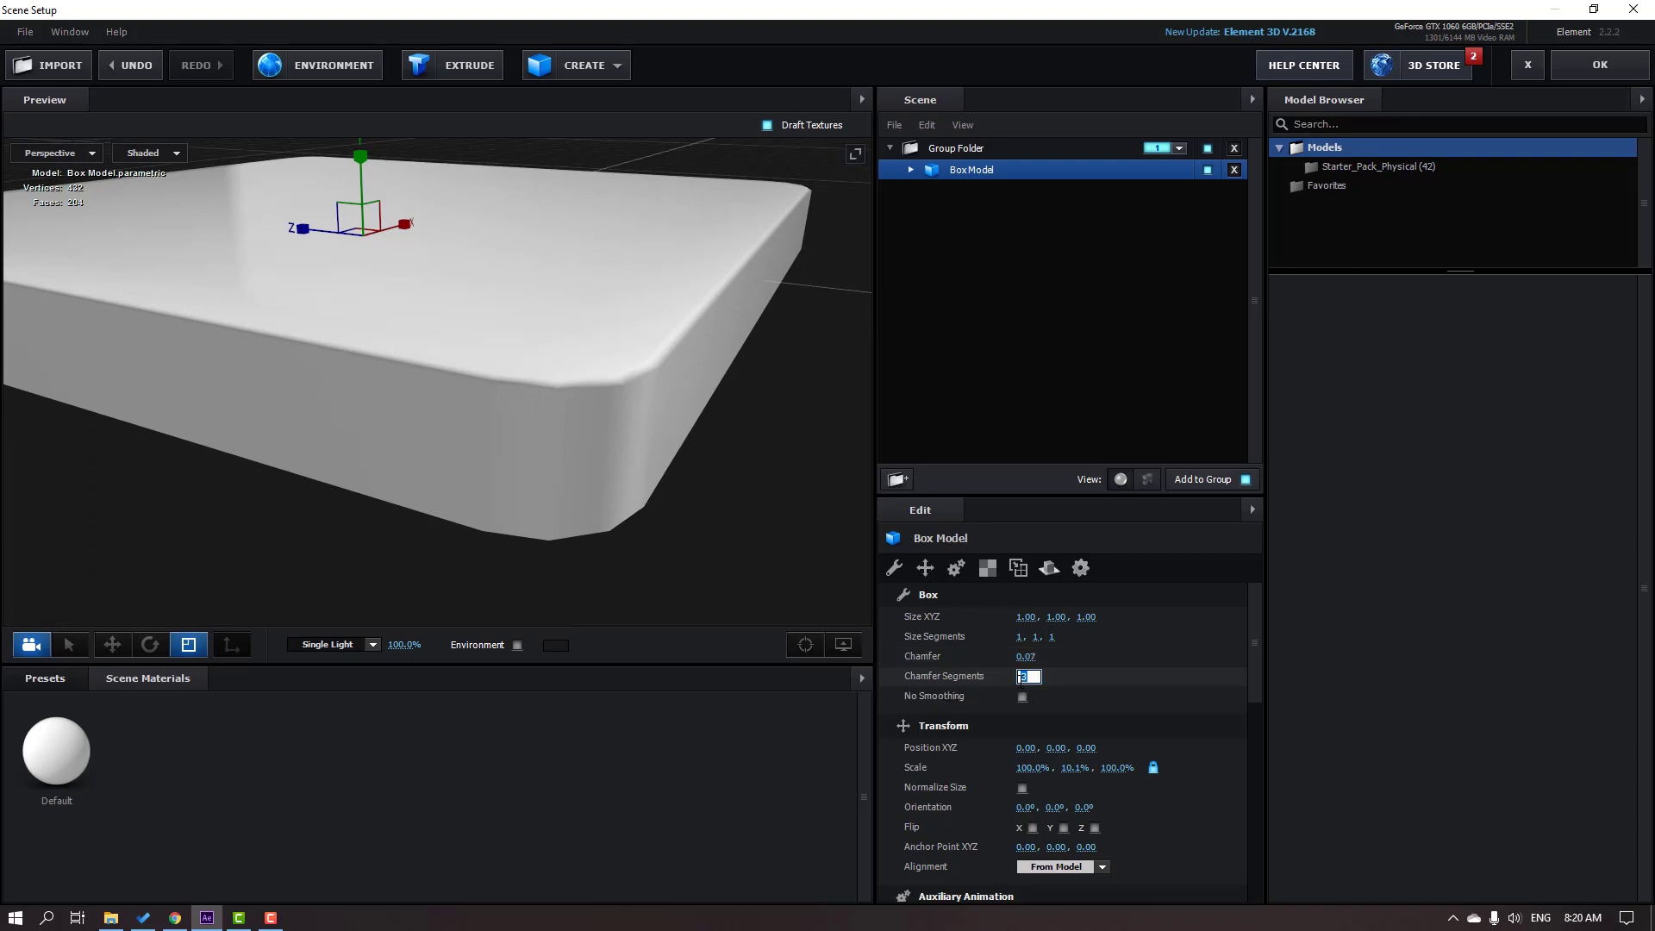
type("25")
key("Return")
scroll(592, 547, "down", 5)
left_click_drag(591, 547, 521, 392)
Step: Add a plane as the ground and scale it to about 2382% in X and 2679% in Z
left_click(580, 66)
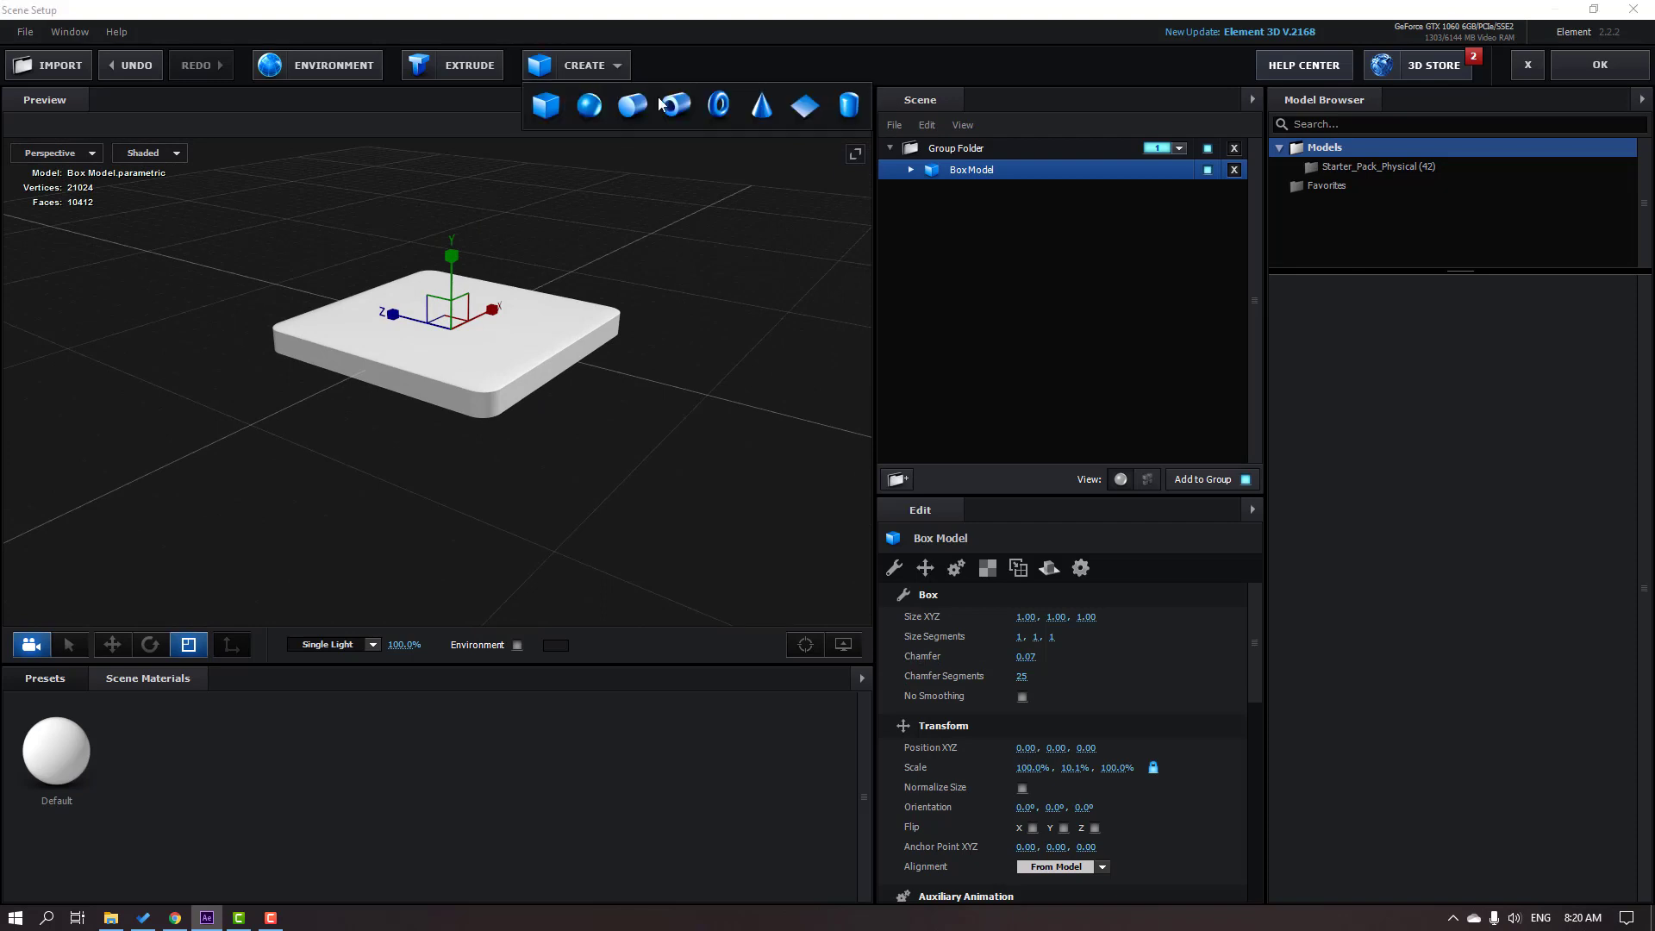
left_click(798, 105)
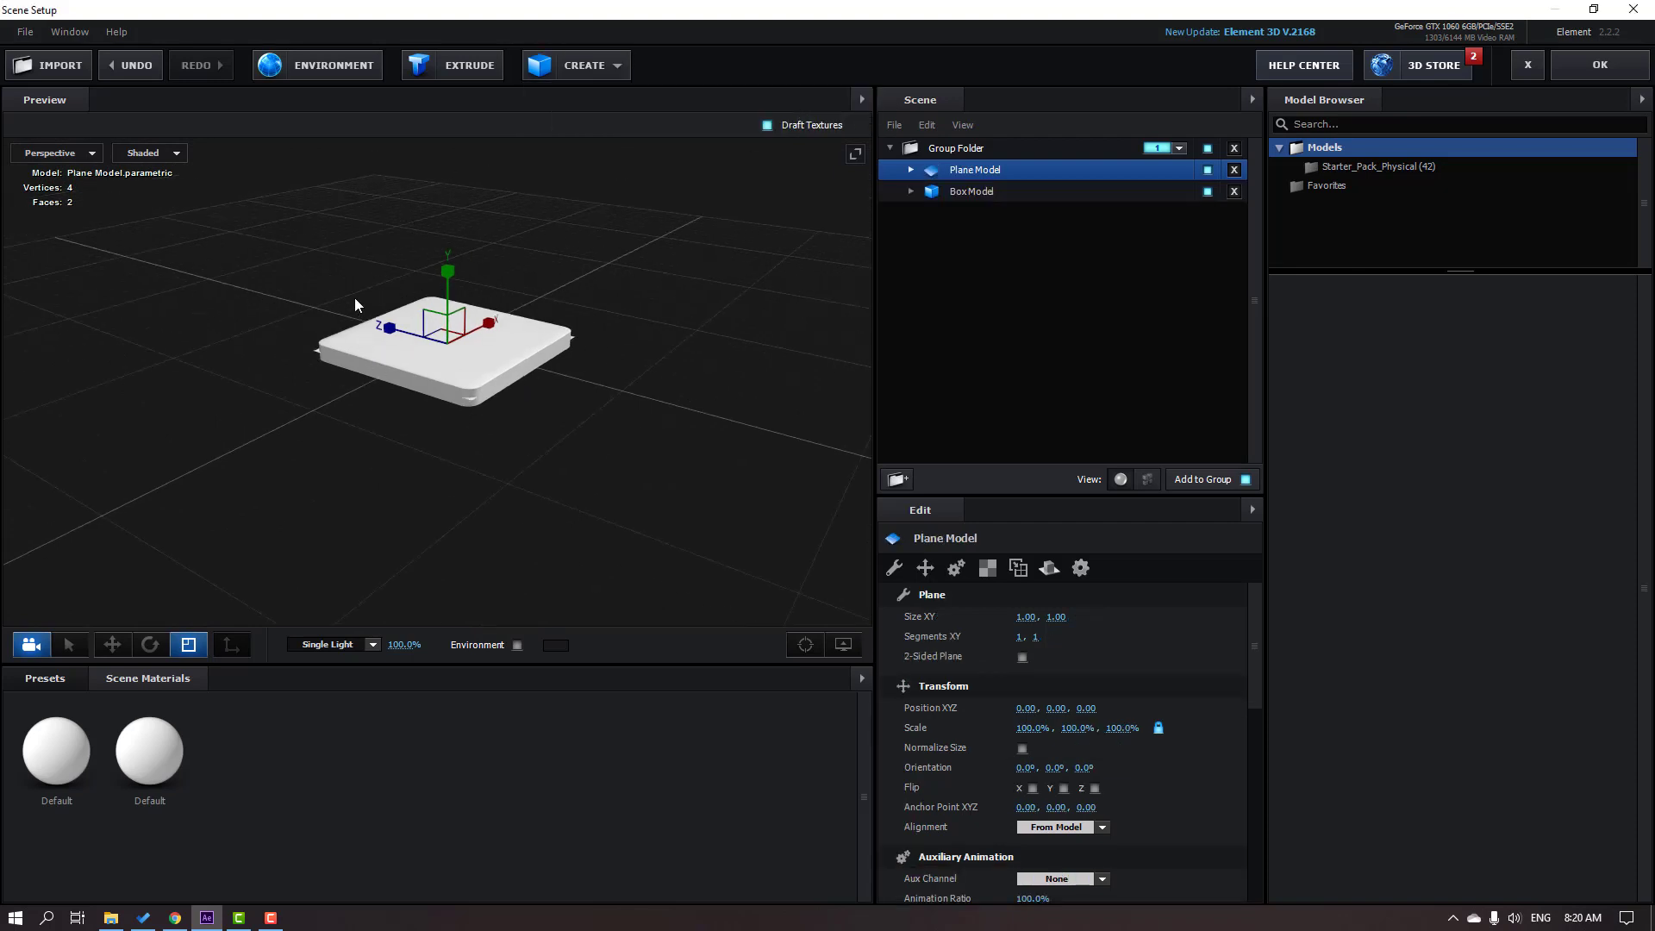
key("w")
left_click(195, 648)
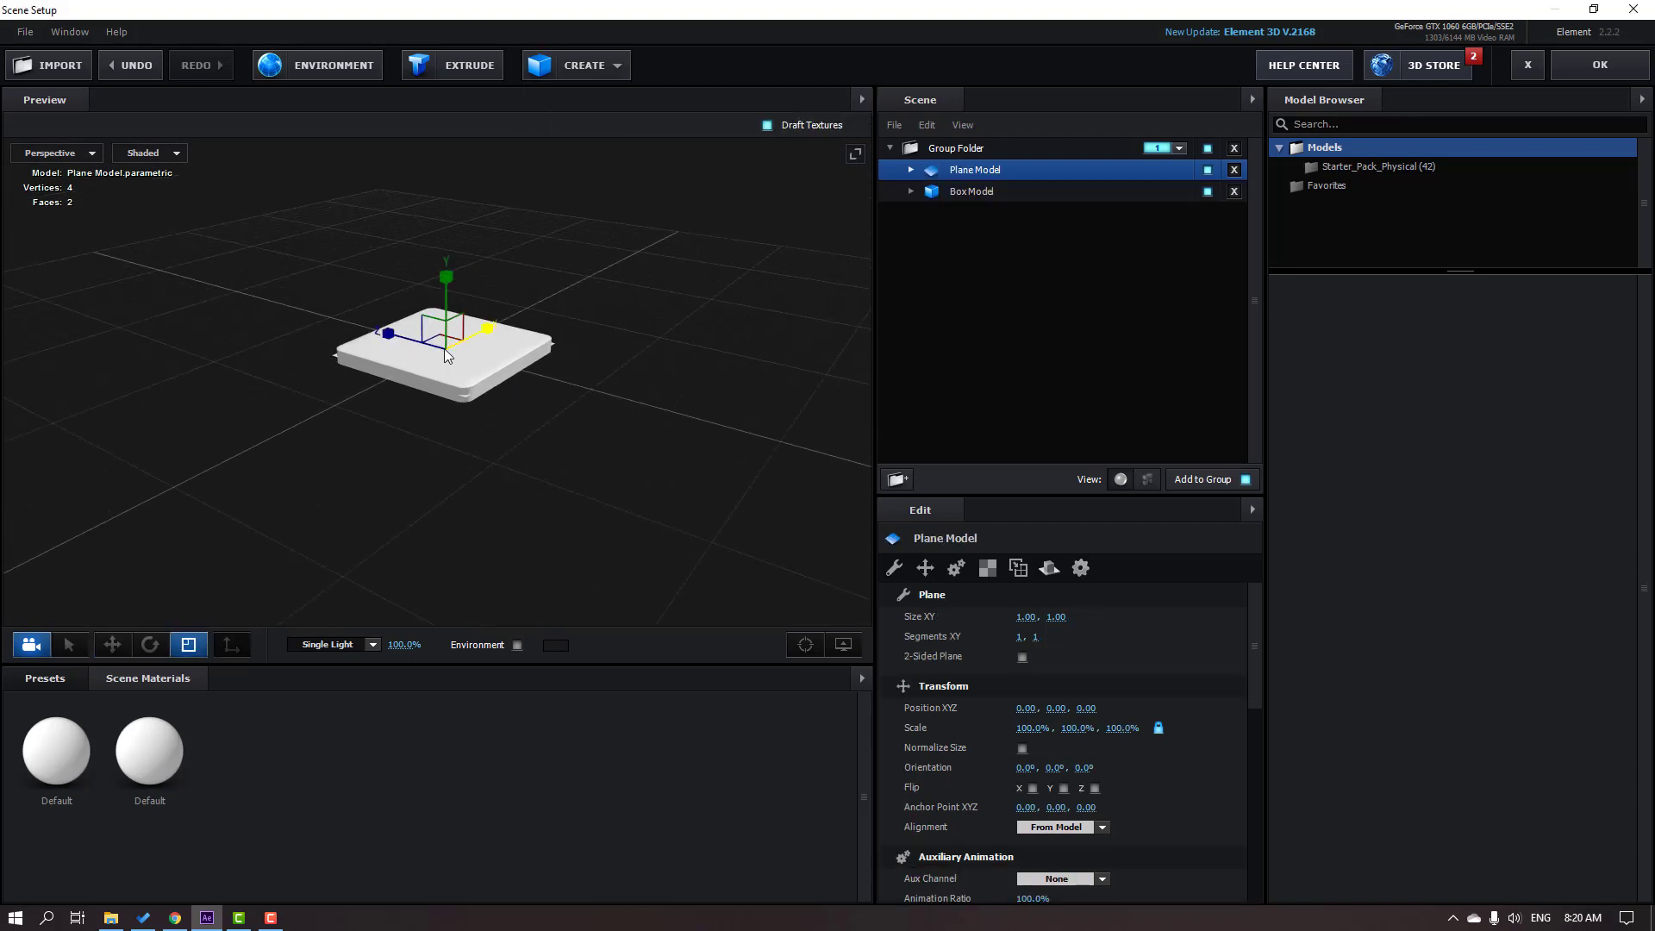
left_click_drag(498, 328, 465, 302)
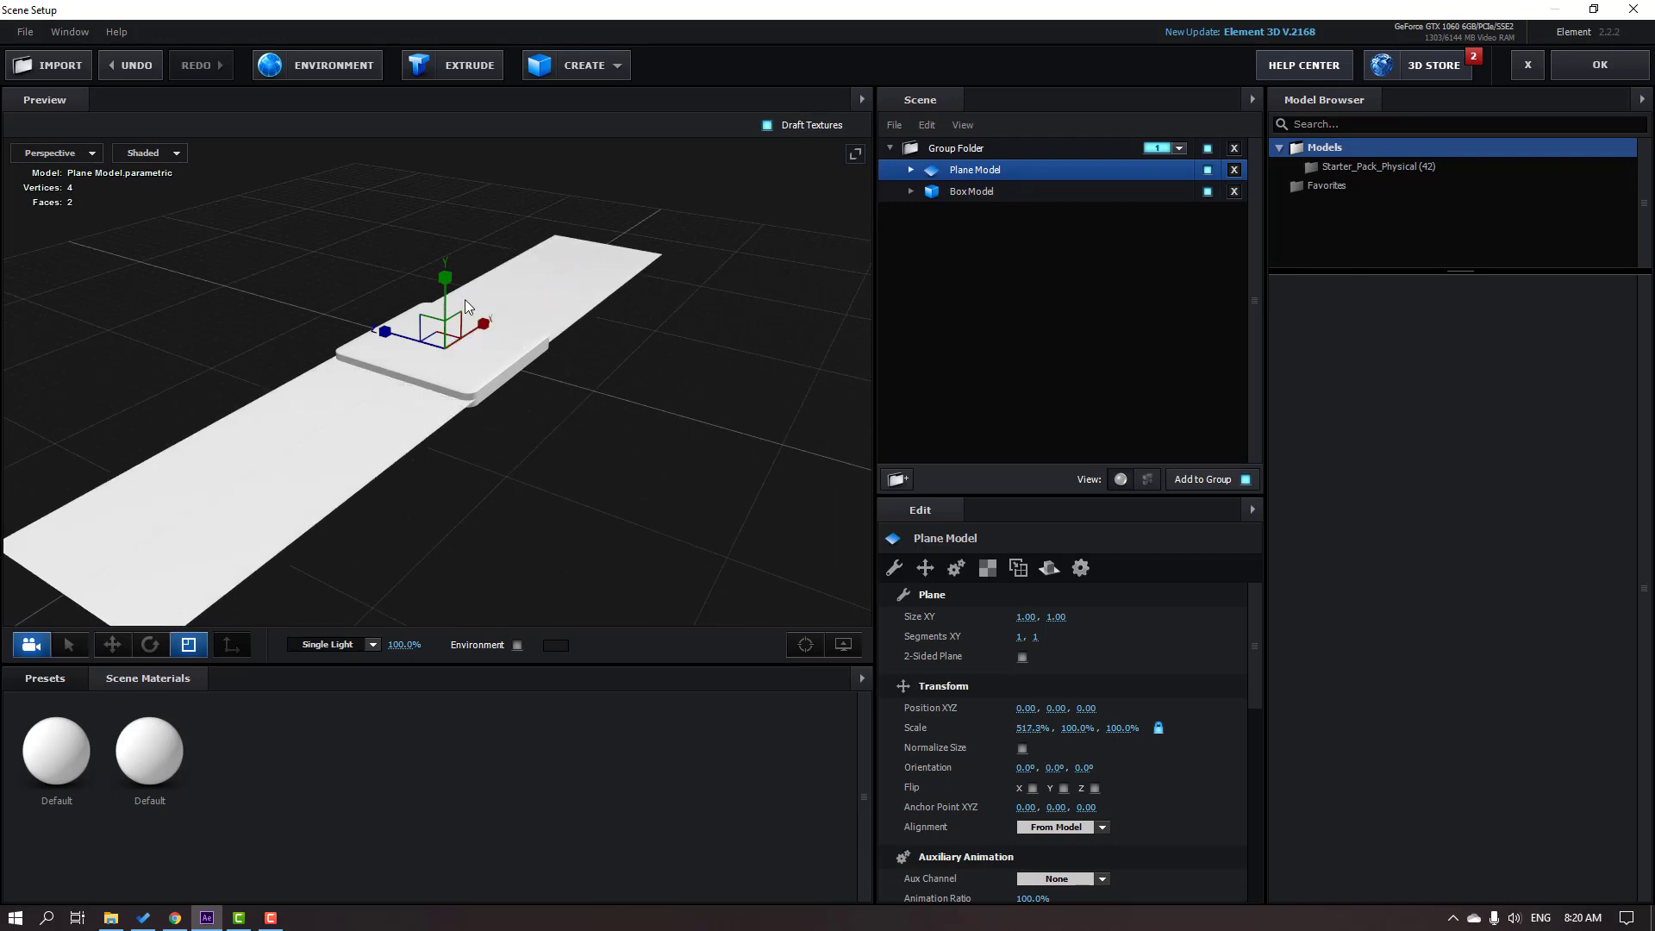
left_click_drag(385, 343, 107, 294)
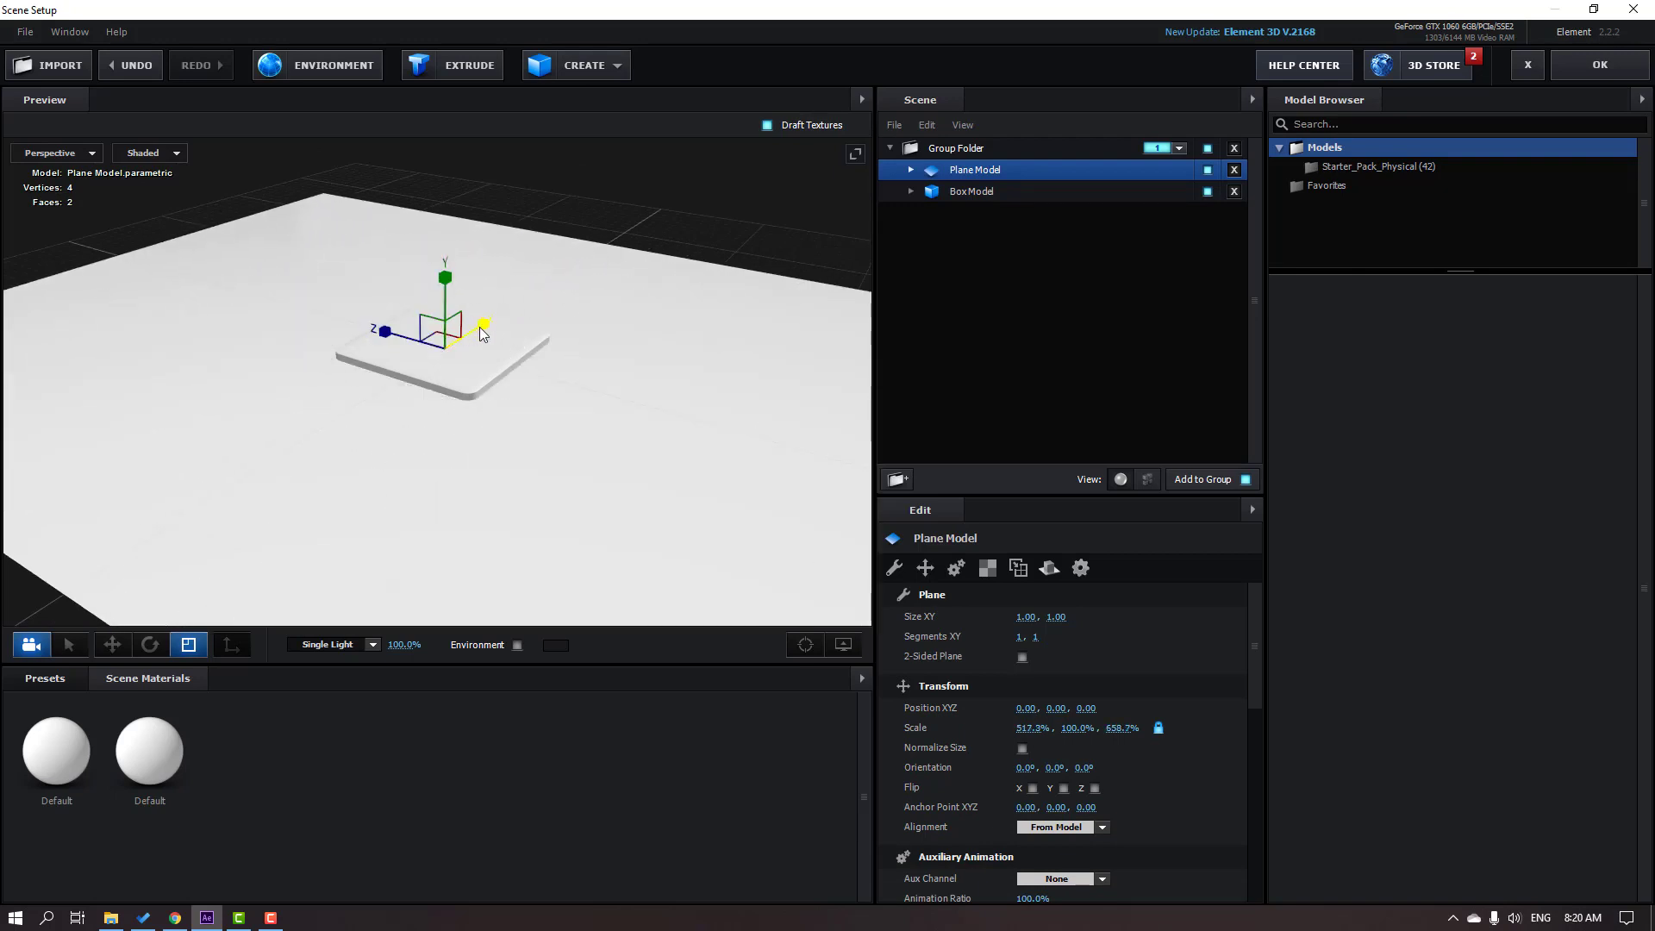
left_click_drag(479, 327, 520, 322)
left_click_drag(369, 351, 211, 319)
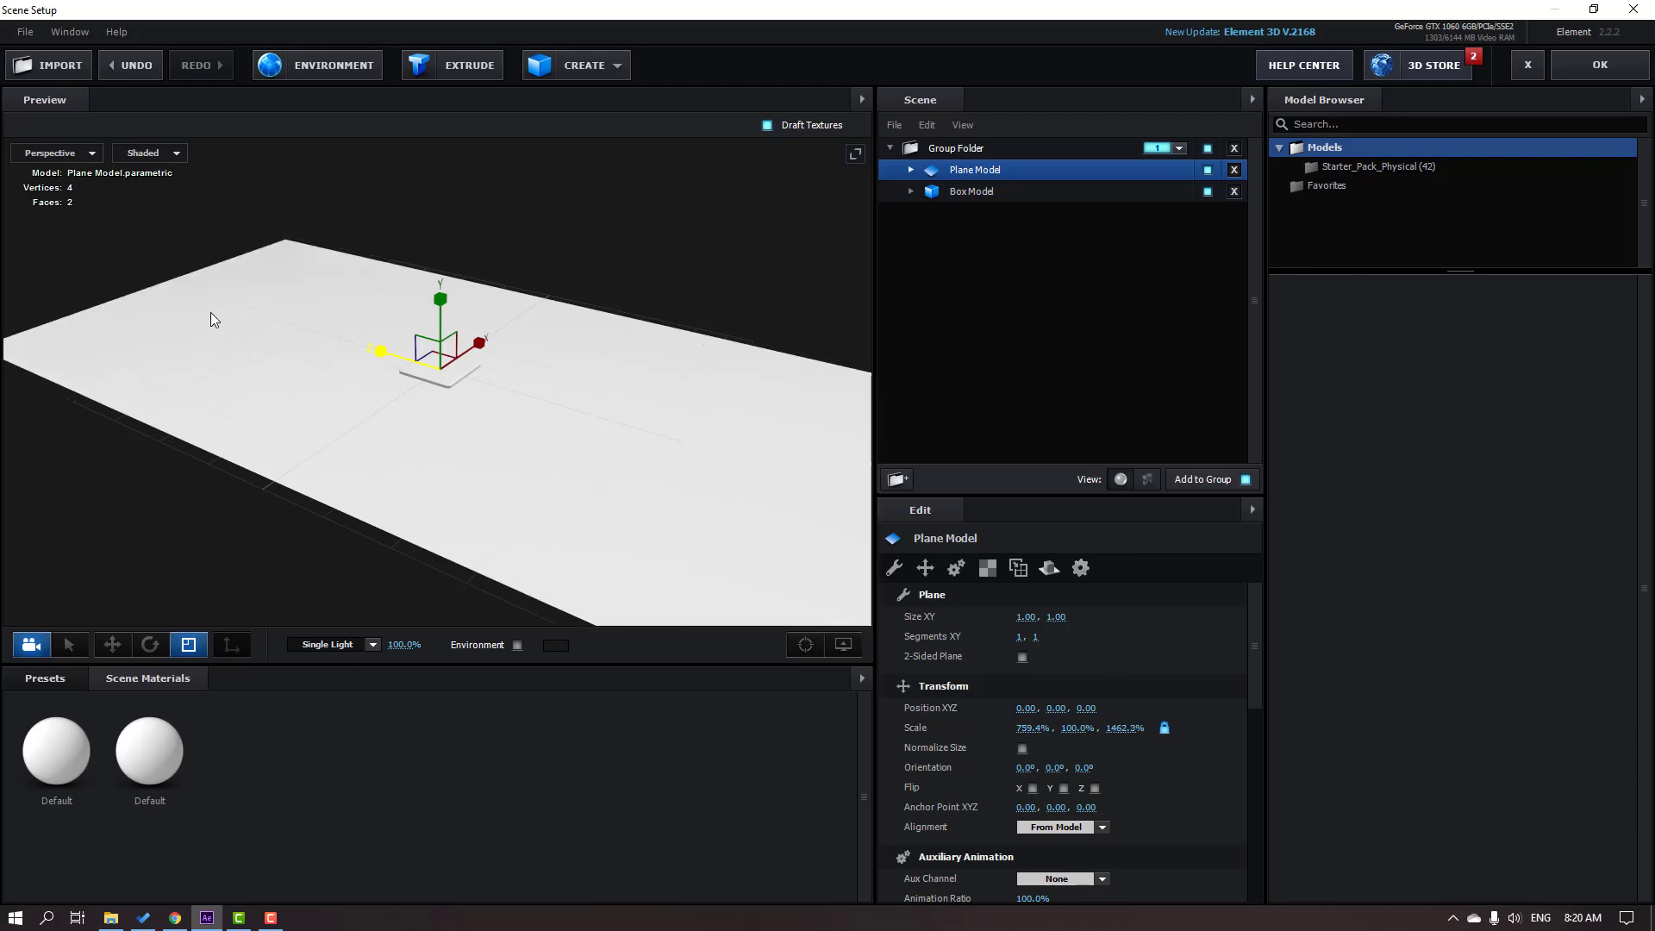
left_click_drag(479, 342, 607, 262)
left_click_drag(373, 351, 536, 312)
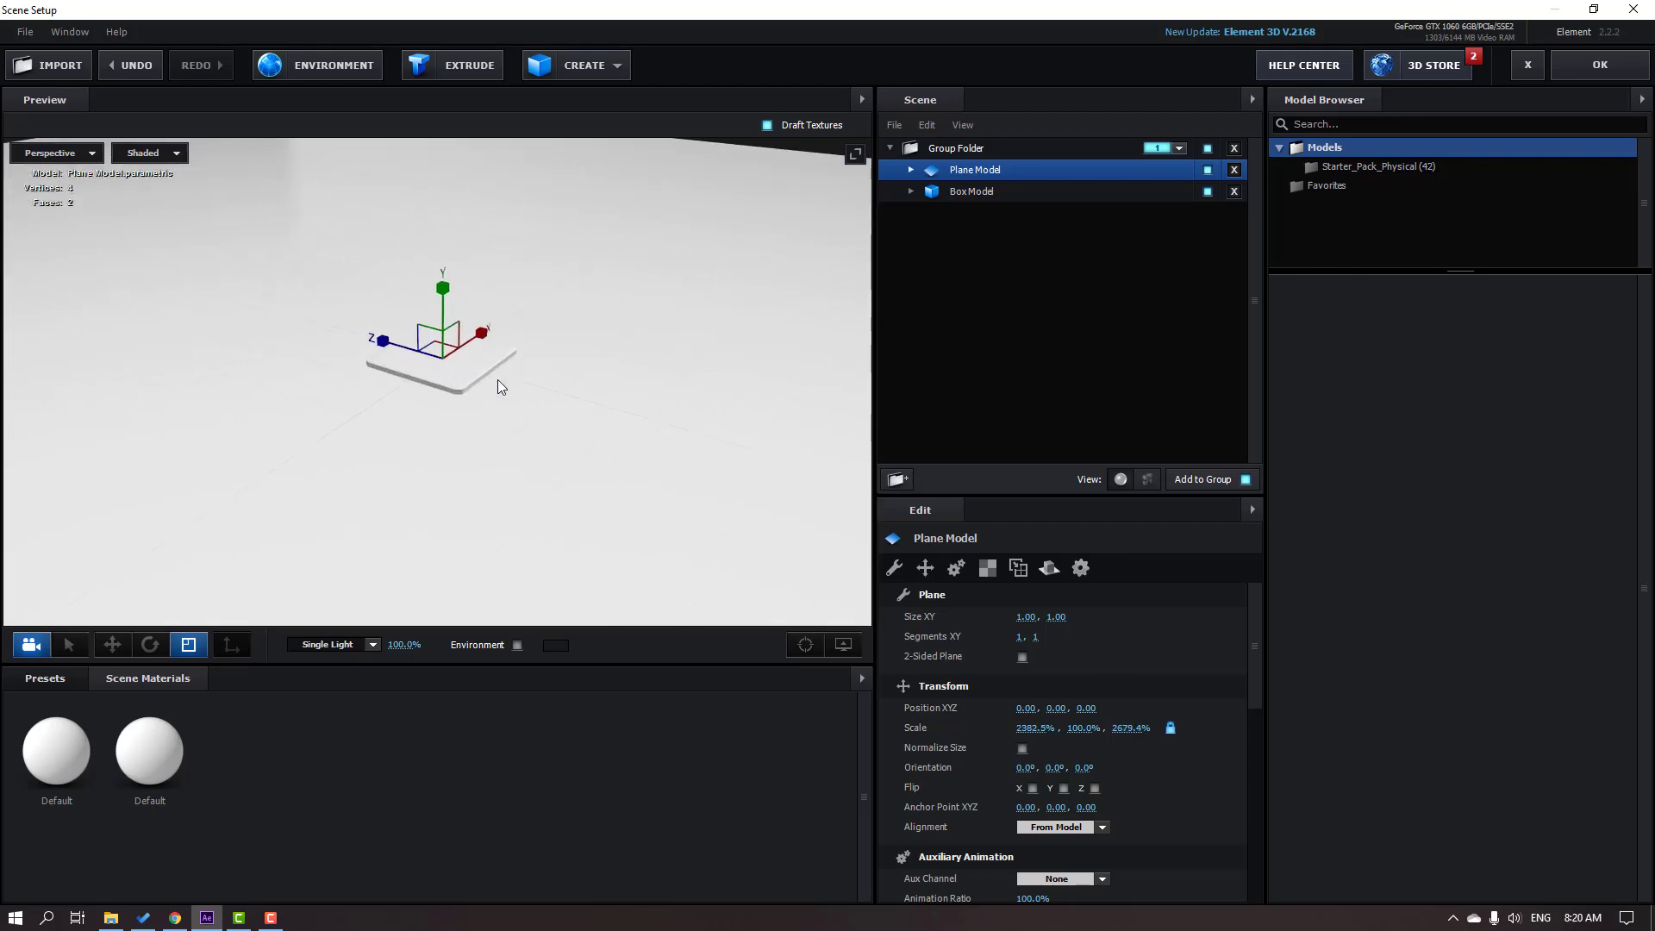
Step: Assign the Black_Gloss preset from the Physical materials to the ground plane
left_click(113, 647)
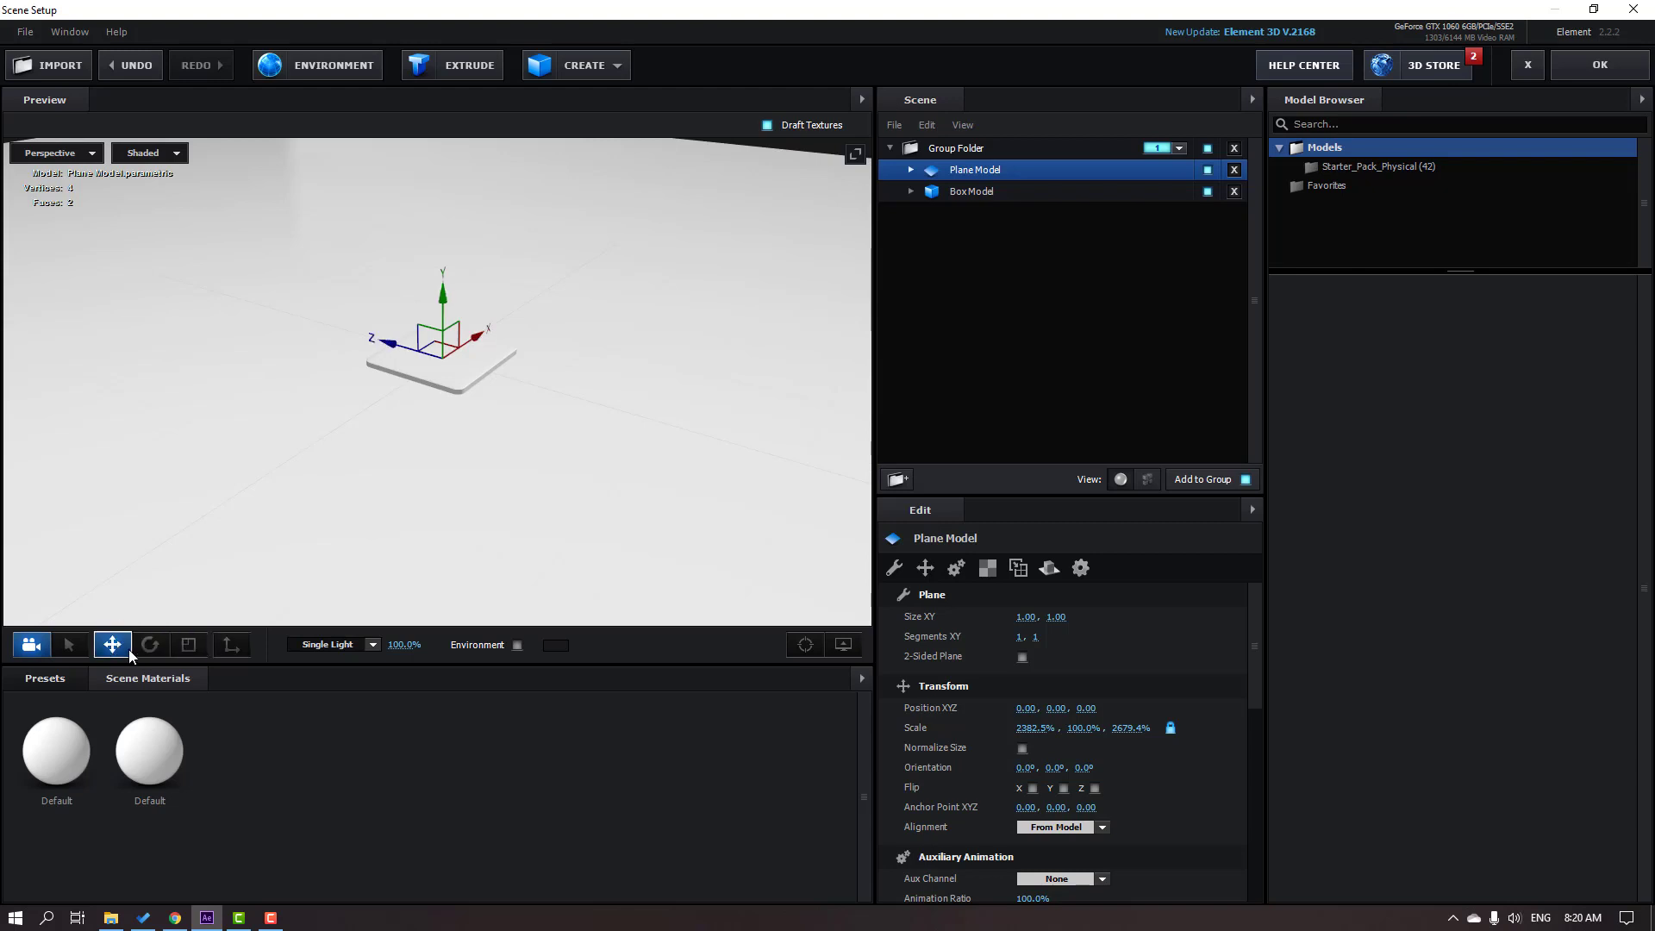
left_click(43, 680)
left_click(59, 759)
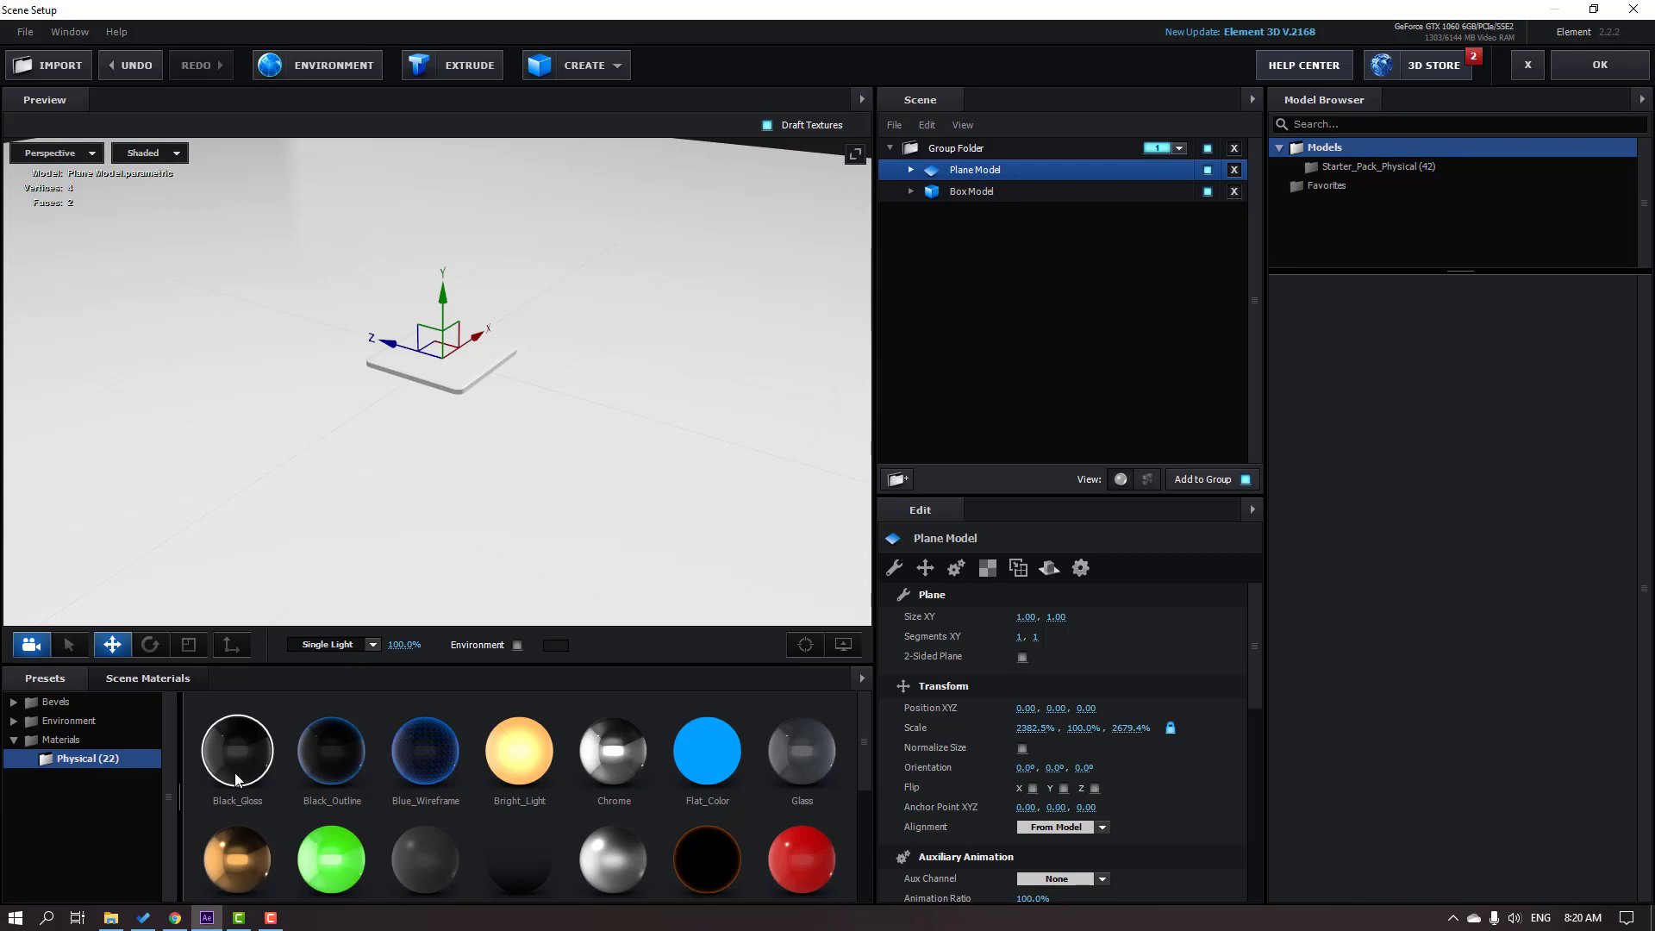
left_click_drag(231, 764, 711, 443)
scroll(469, 385, "up", 5)
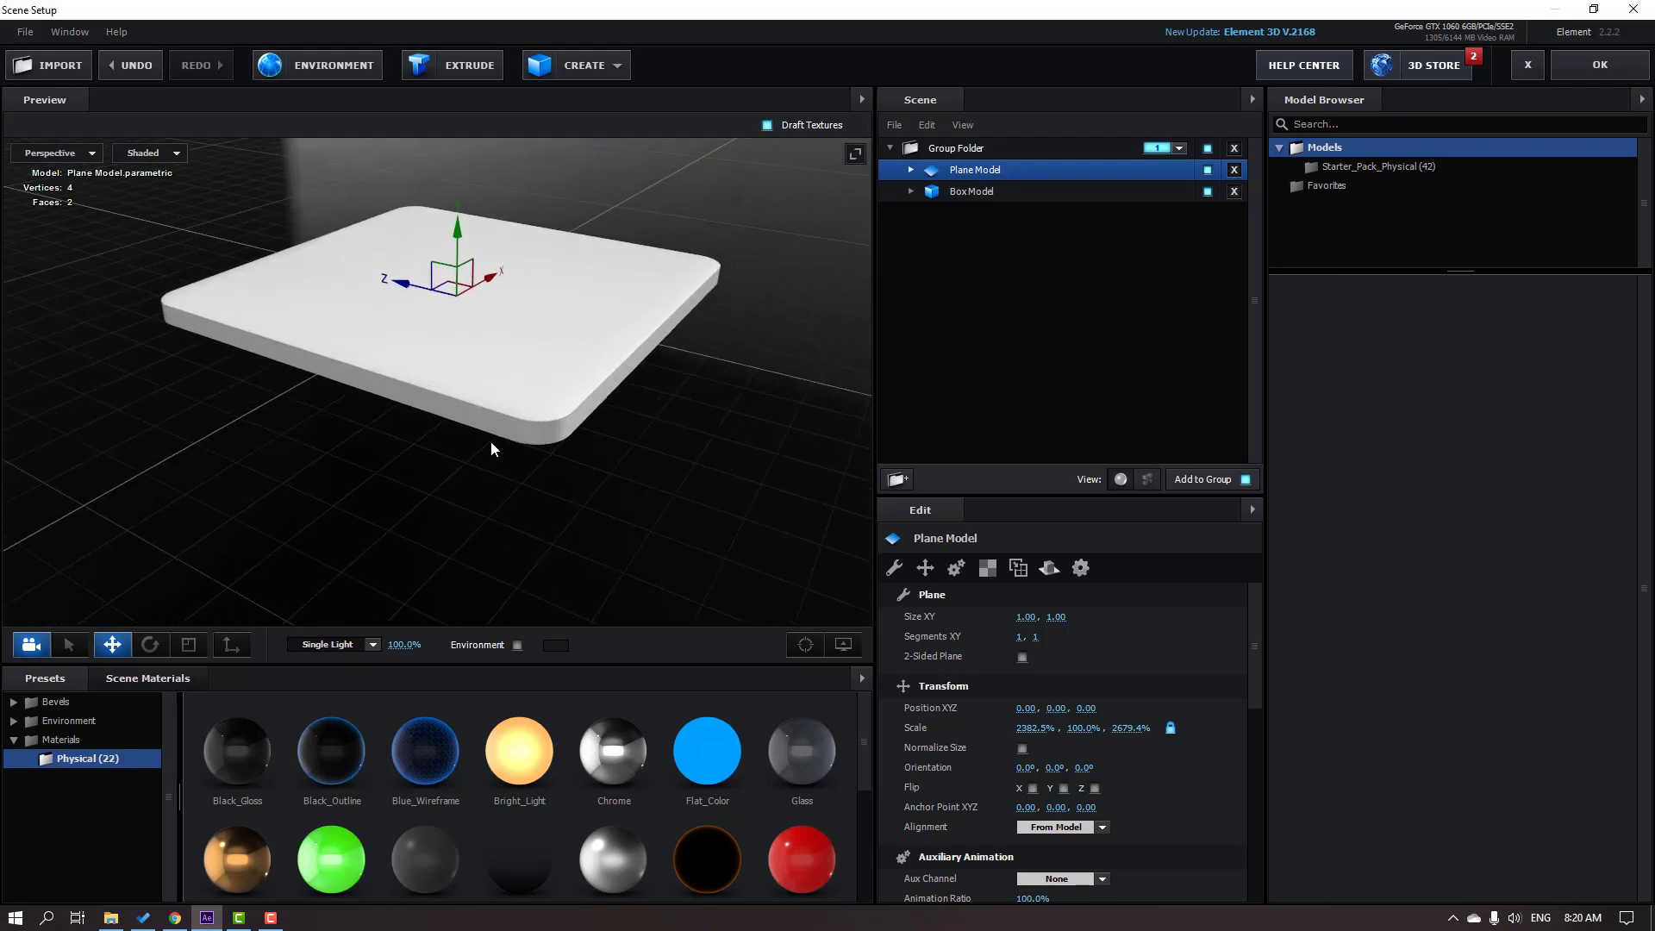
left_click_drag(490, 442, 544, 509)
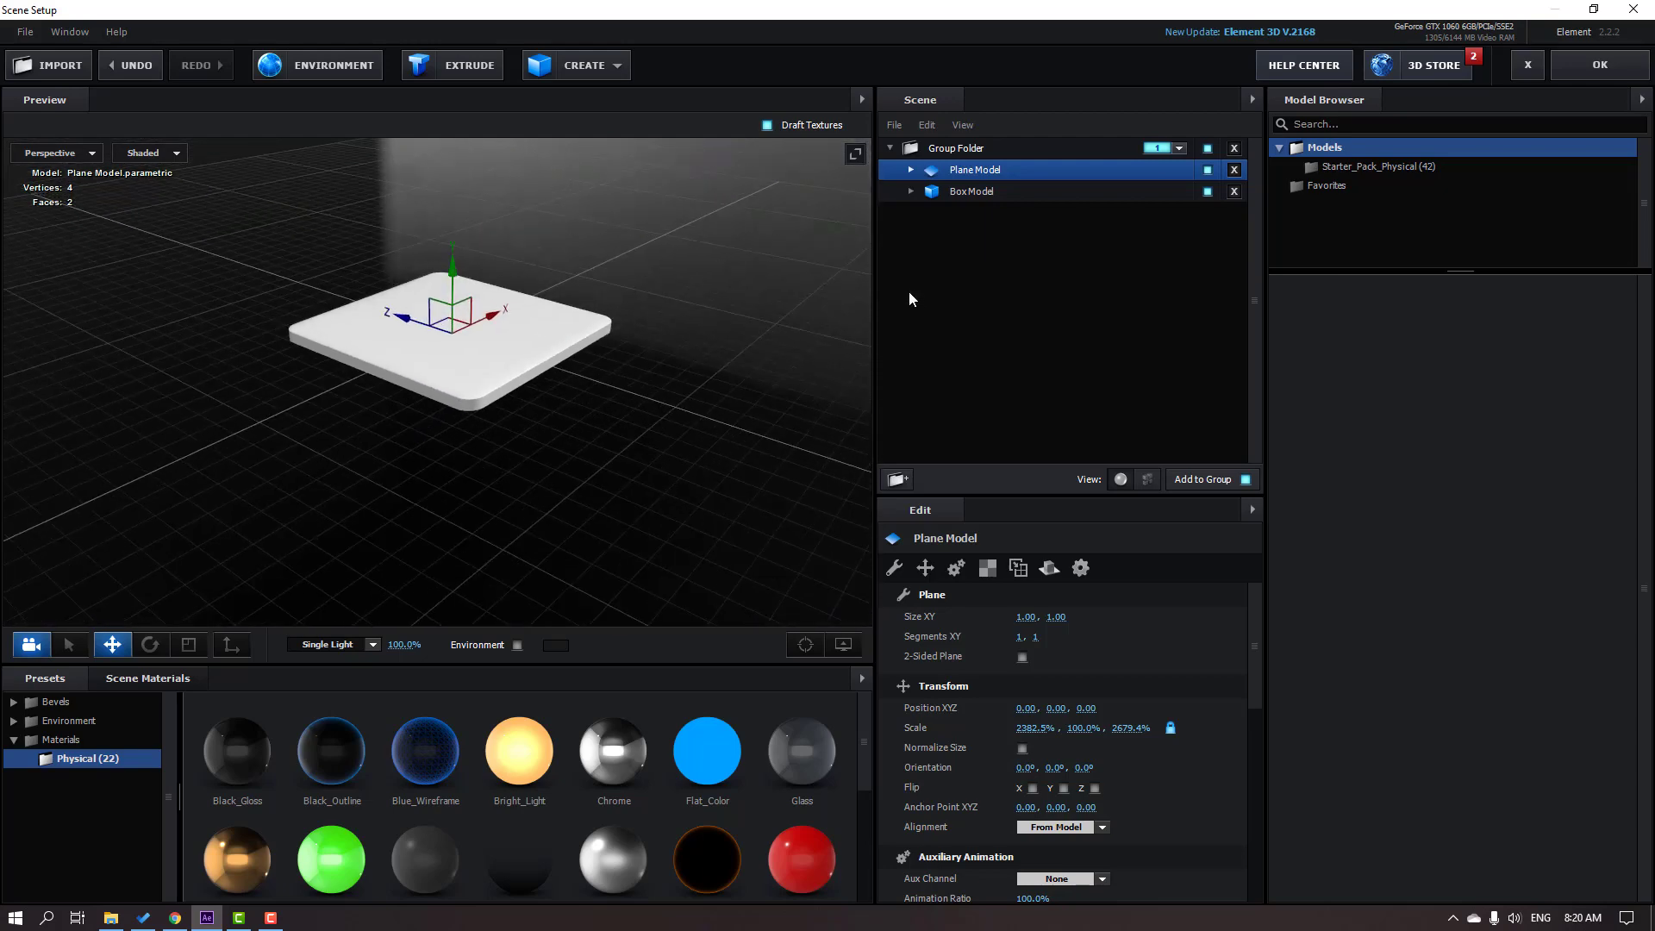
Step: Load Concrete_Normal.png from the Concrete texture folder into the Black_Gloss material's Normal Bump channel
left_click(149, 679)
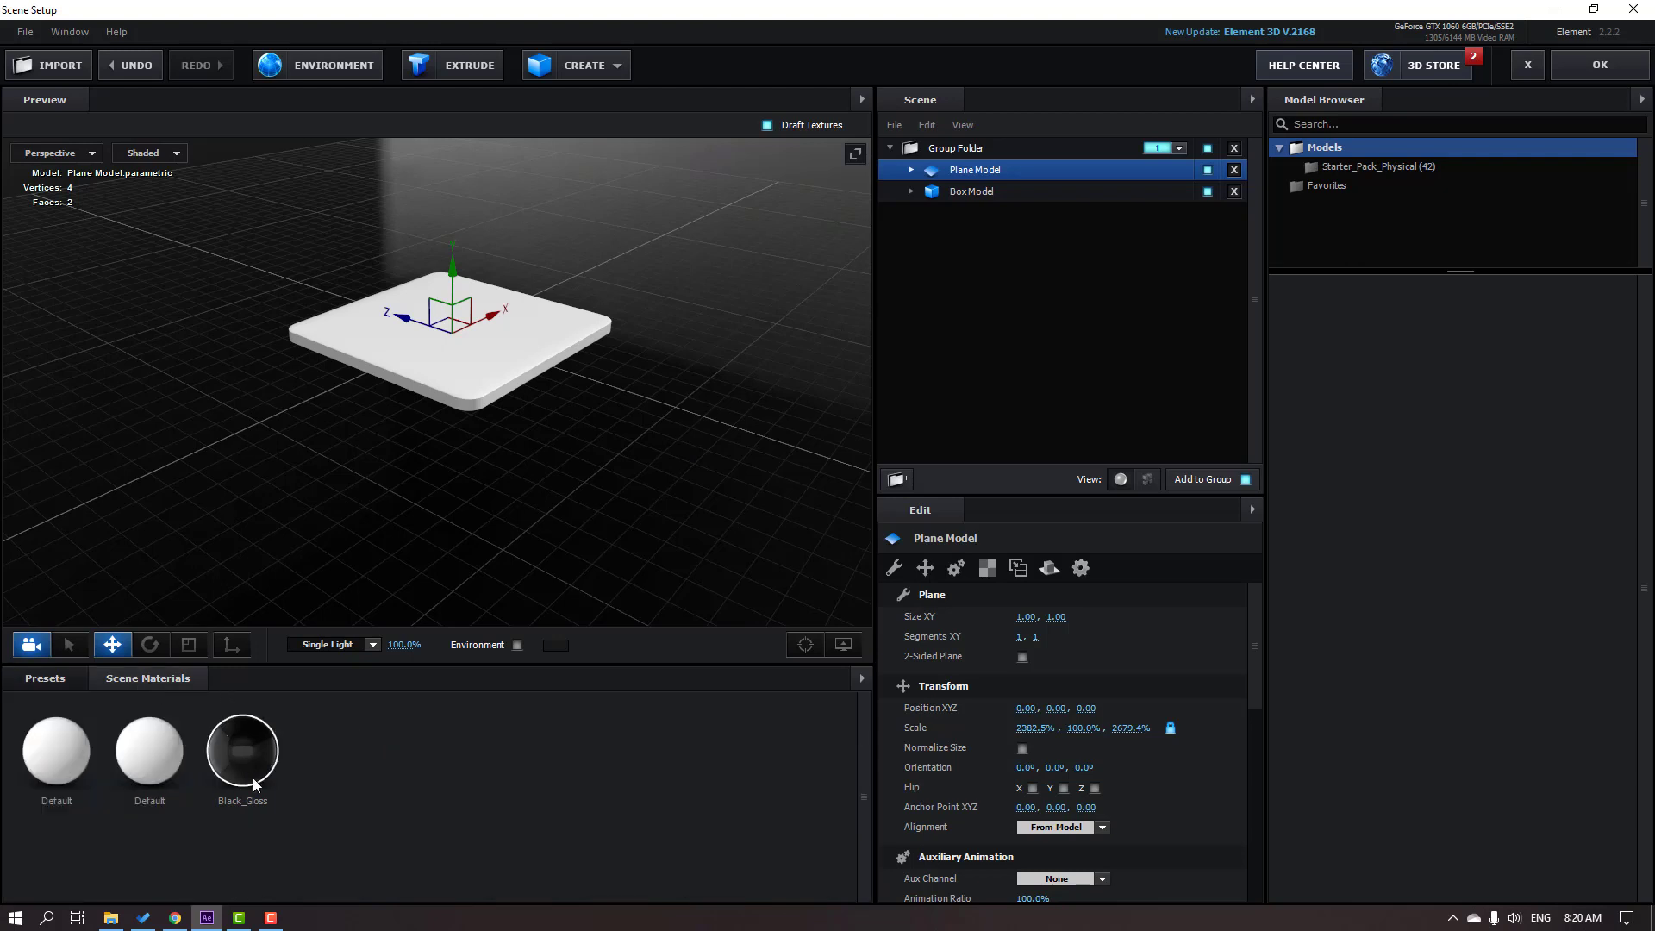
left_click(254, 753)
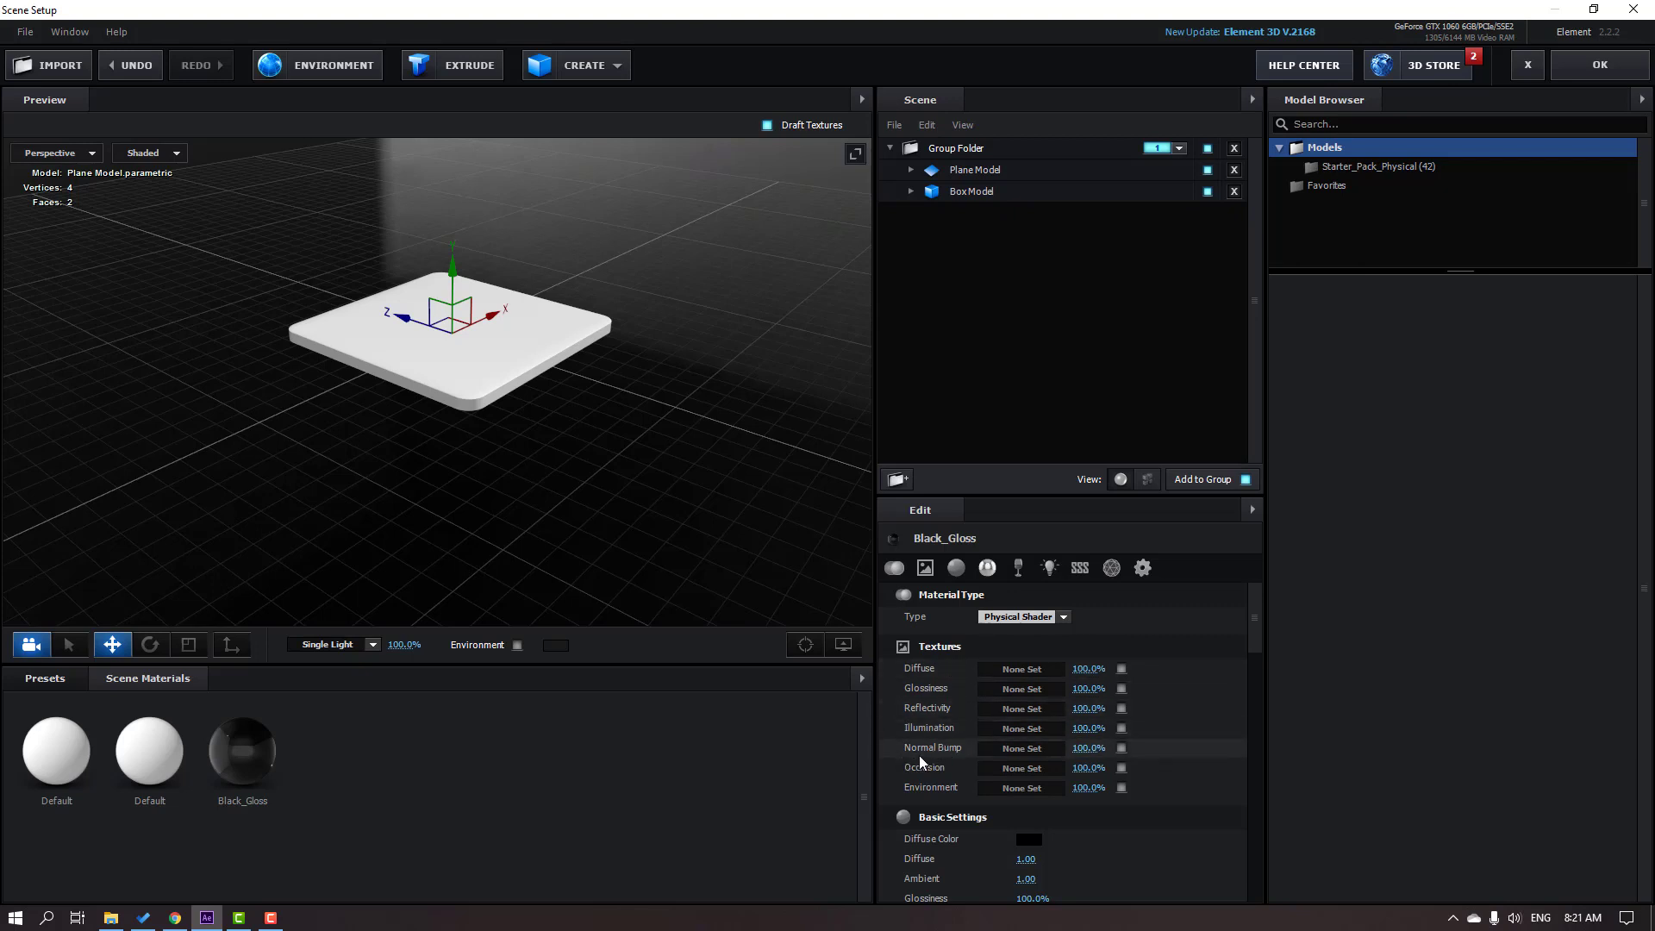
left_click(1042, 751)
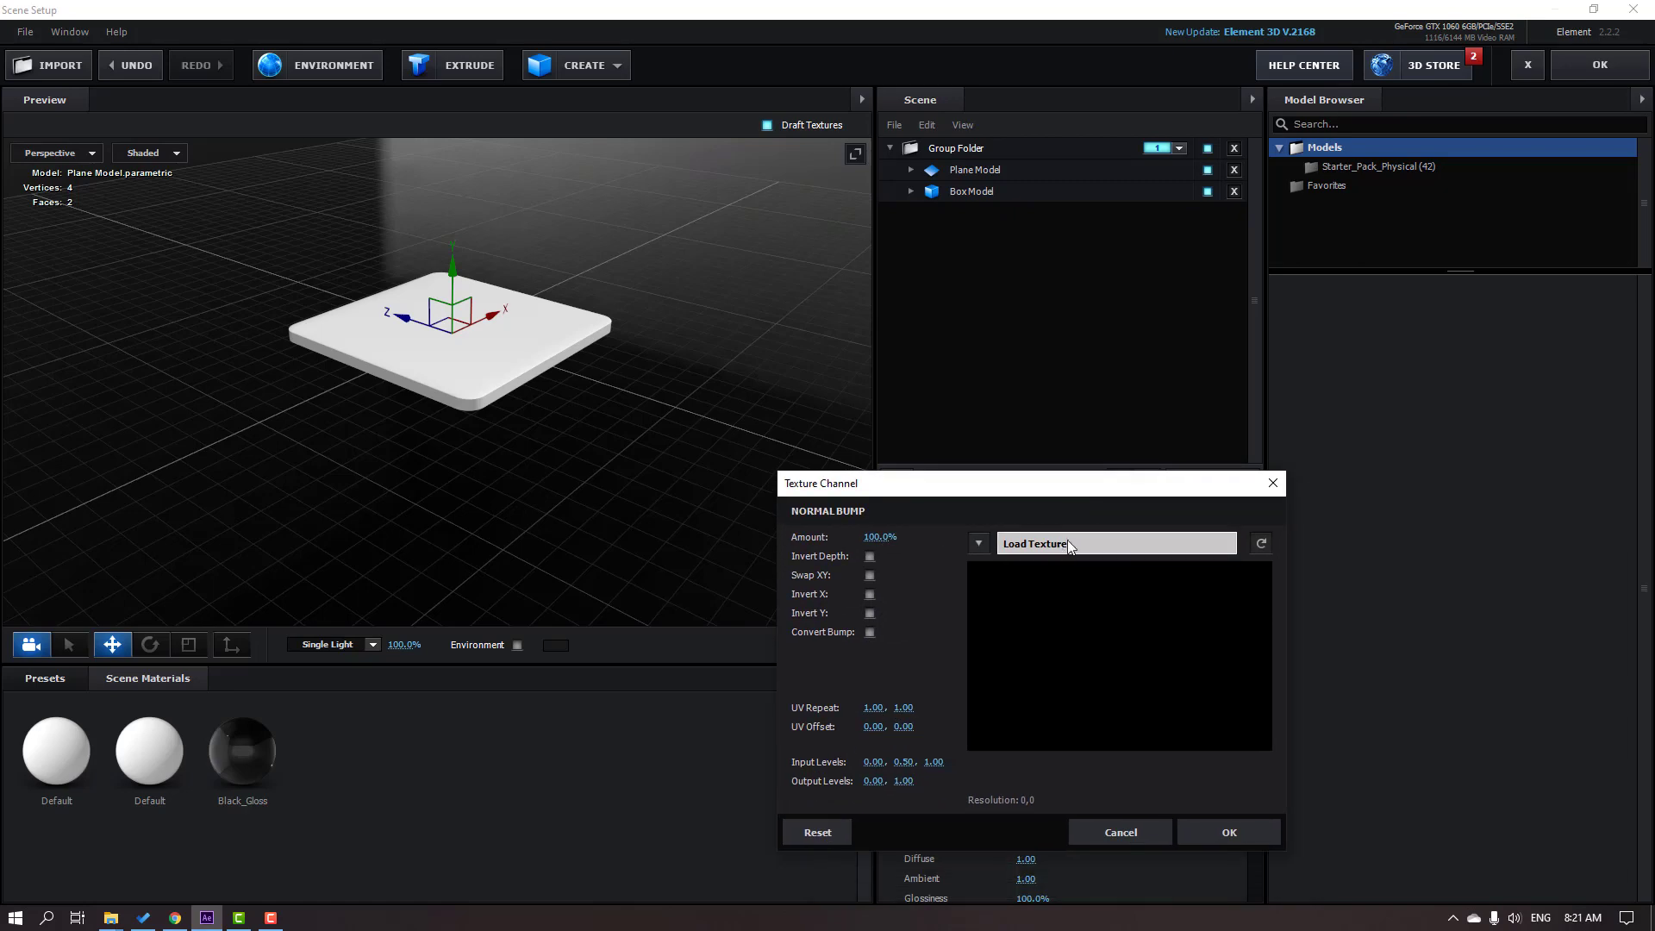
left_click(1062, 552)
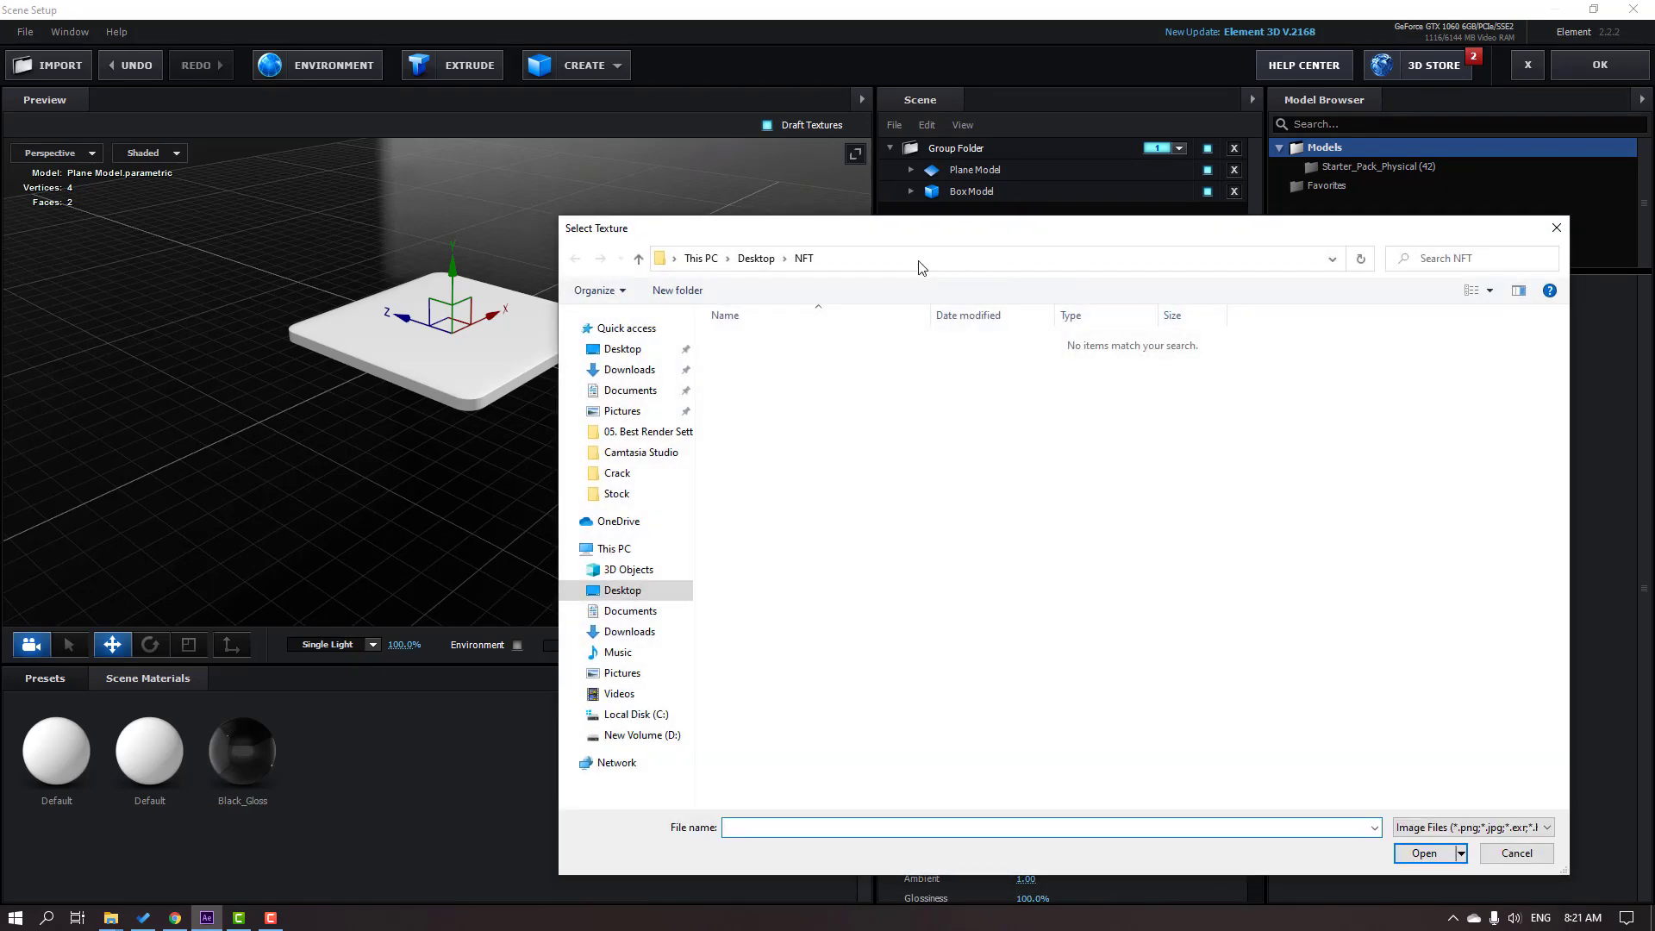
left_click(921, 266)
type("D:\\Nicat Ibrahimli\\Texture")
key("Return")
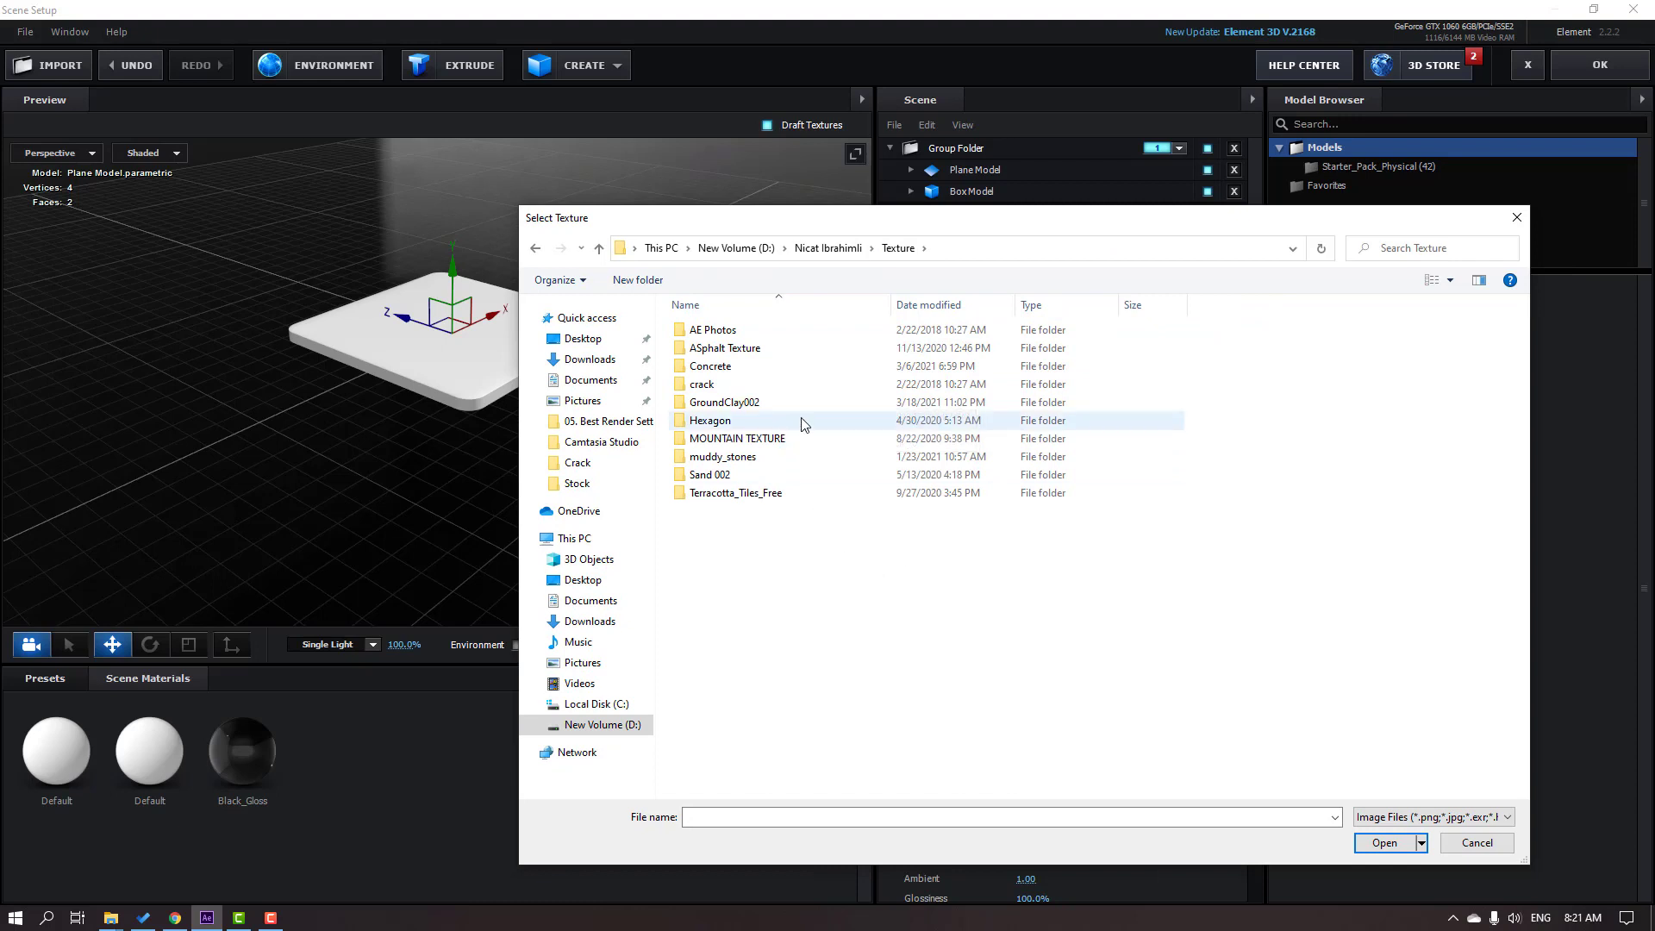
double_click(734, 493)
key("BackSpace")
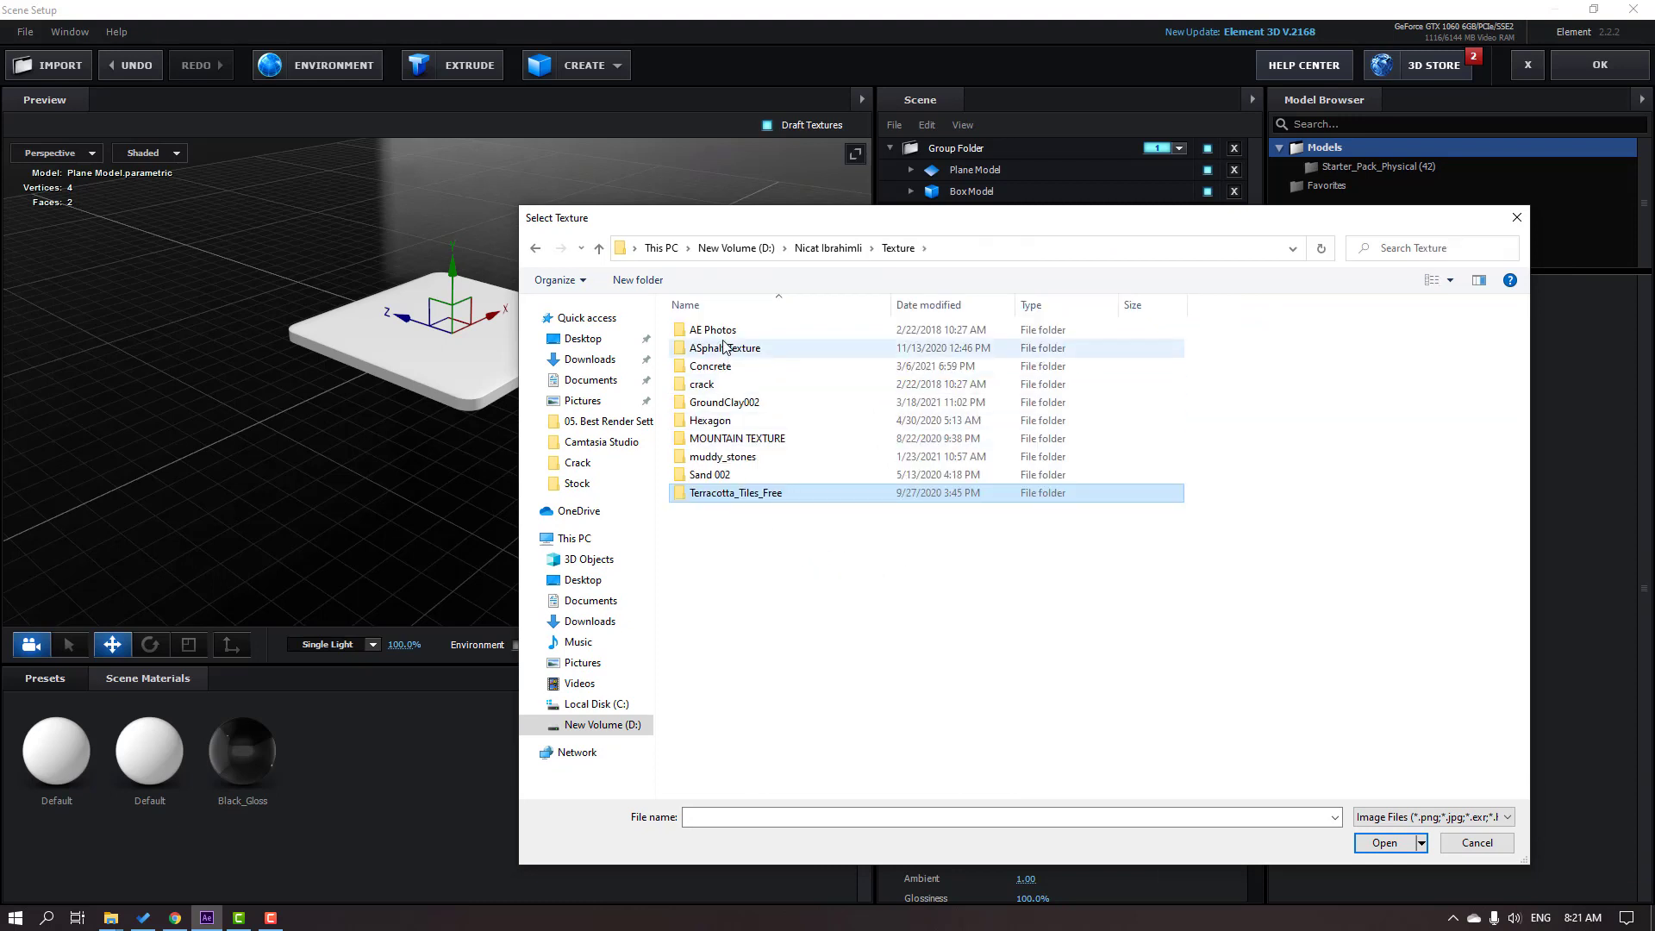
double_click(722, 367)
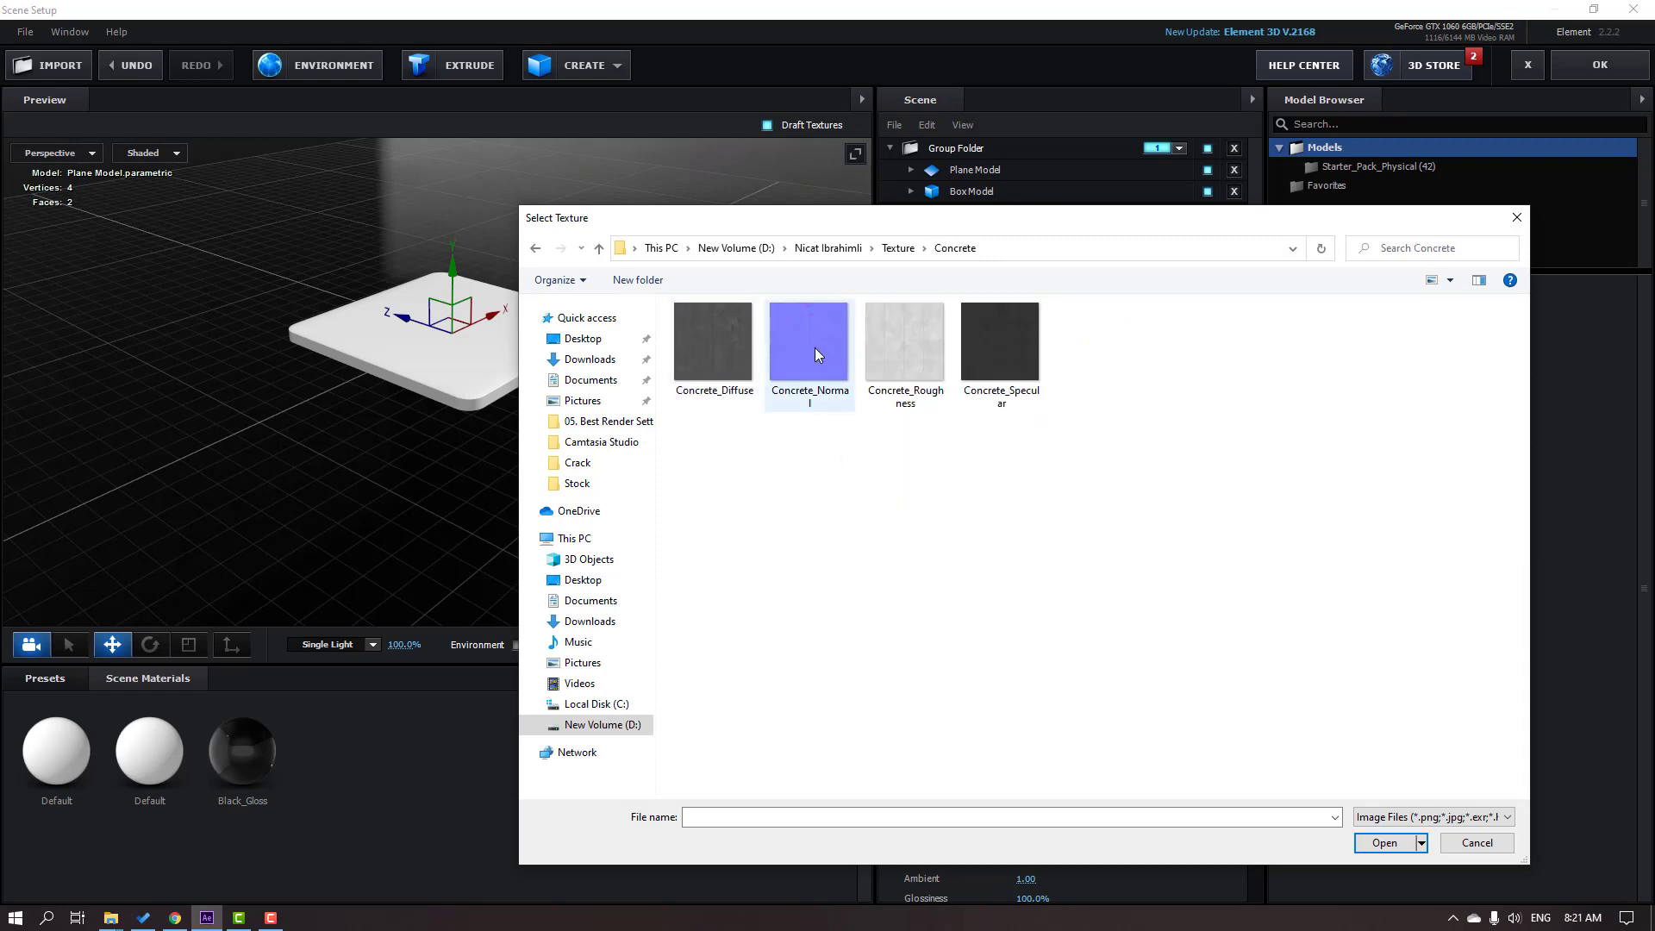
left_click(1370, 849)
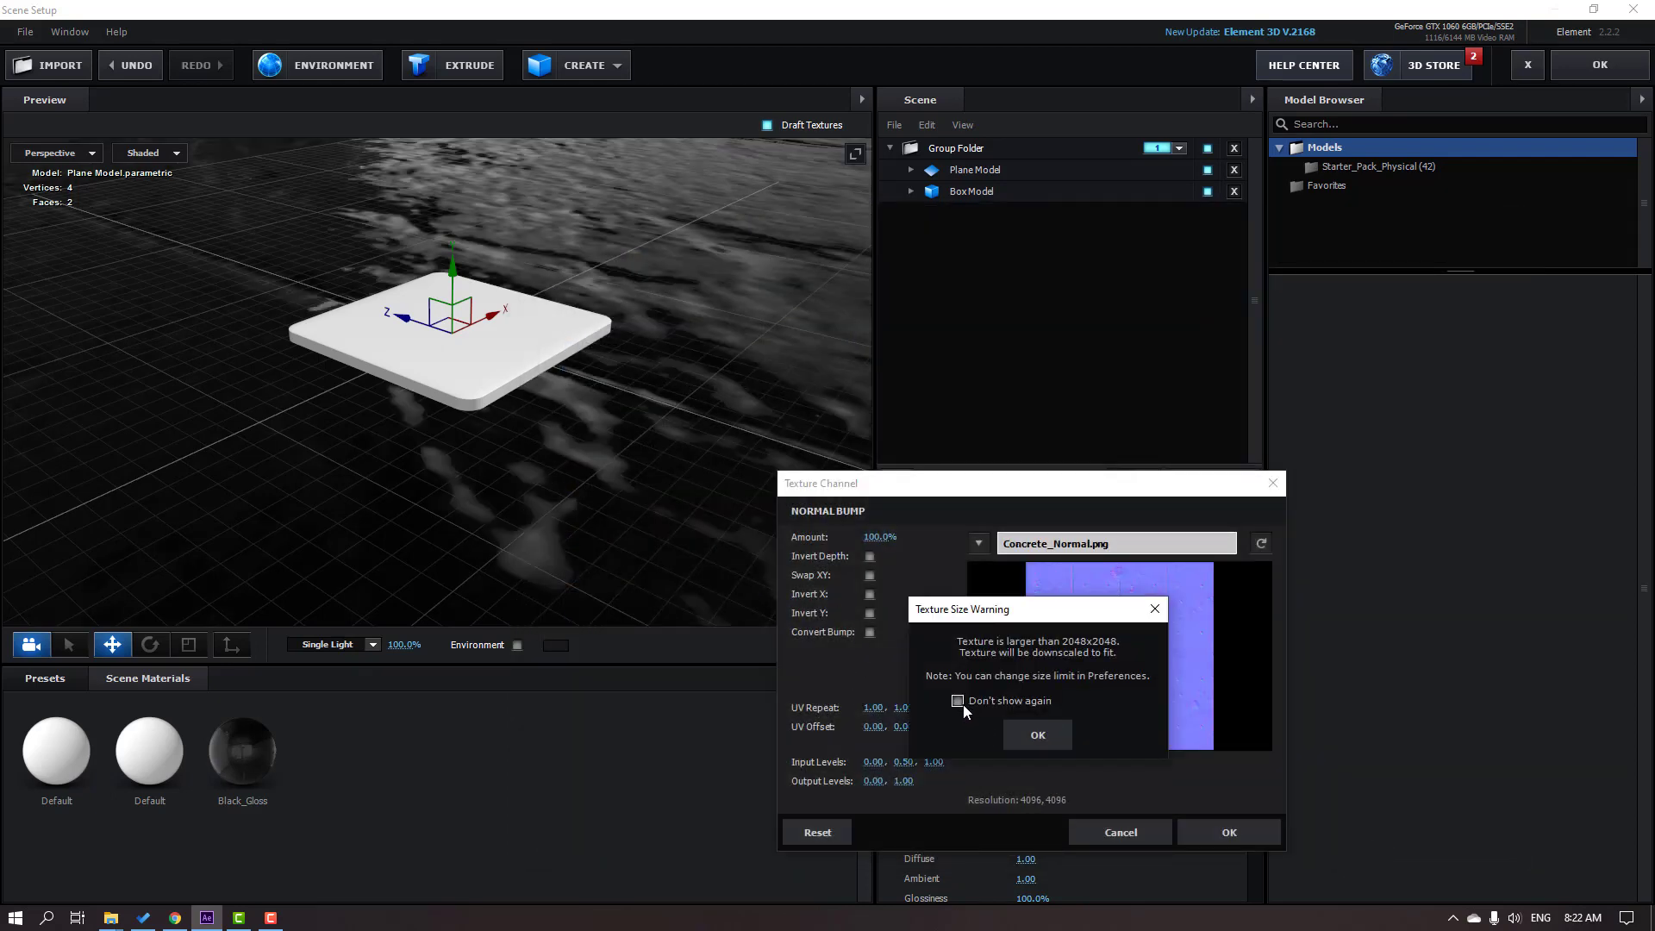
left_click(1040, 737)
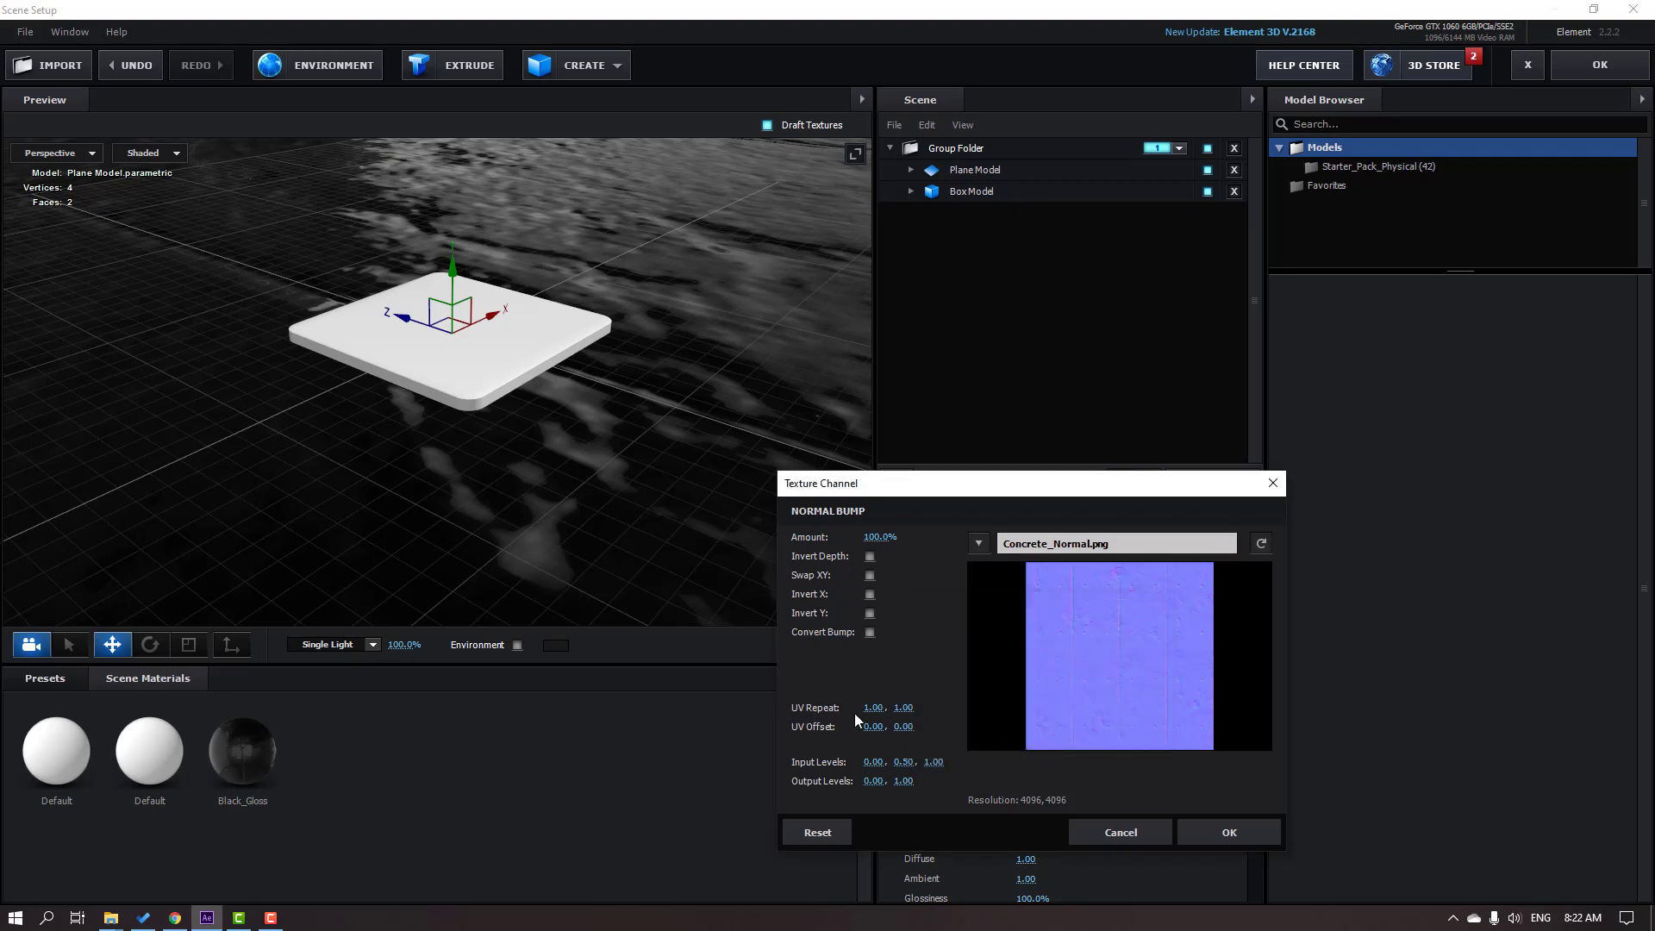
Step: Set the normal bump texture's UV Repeat to 2.00 in both directions
mouse_move(873, 708)
left_mouse_down()
mouse_move(896, 708)
mouse_move(879, 709)
left_mouse_up()
key("Return")
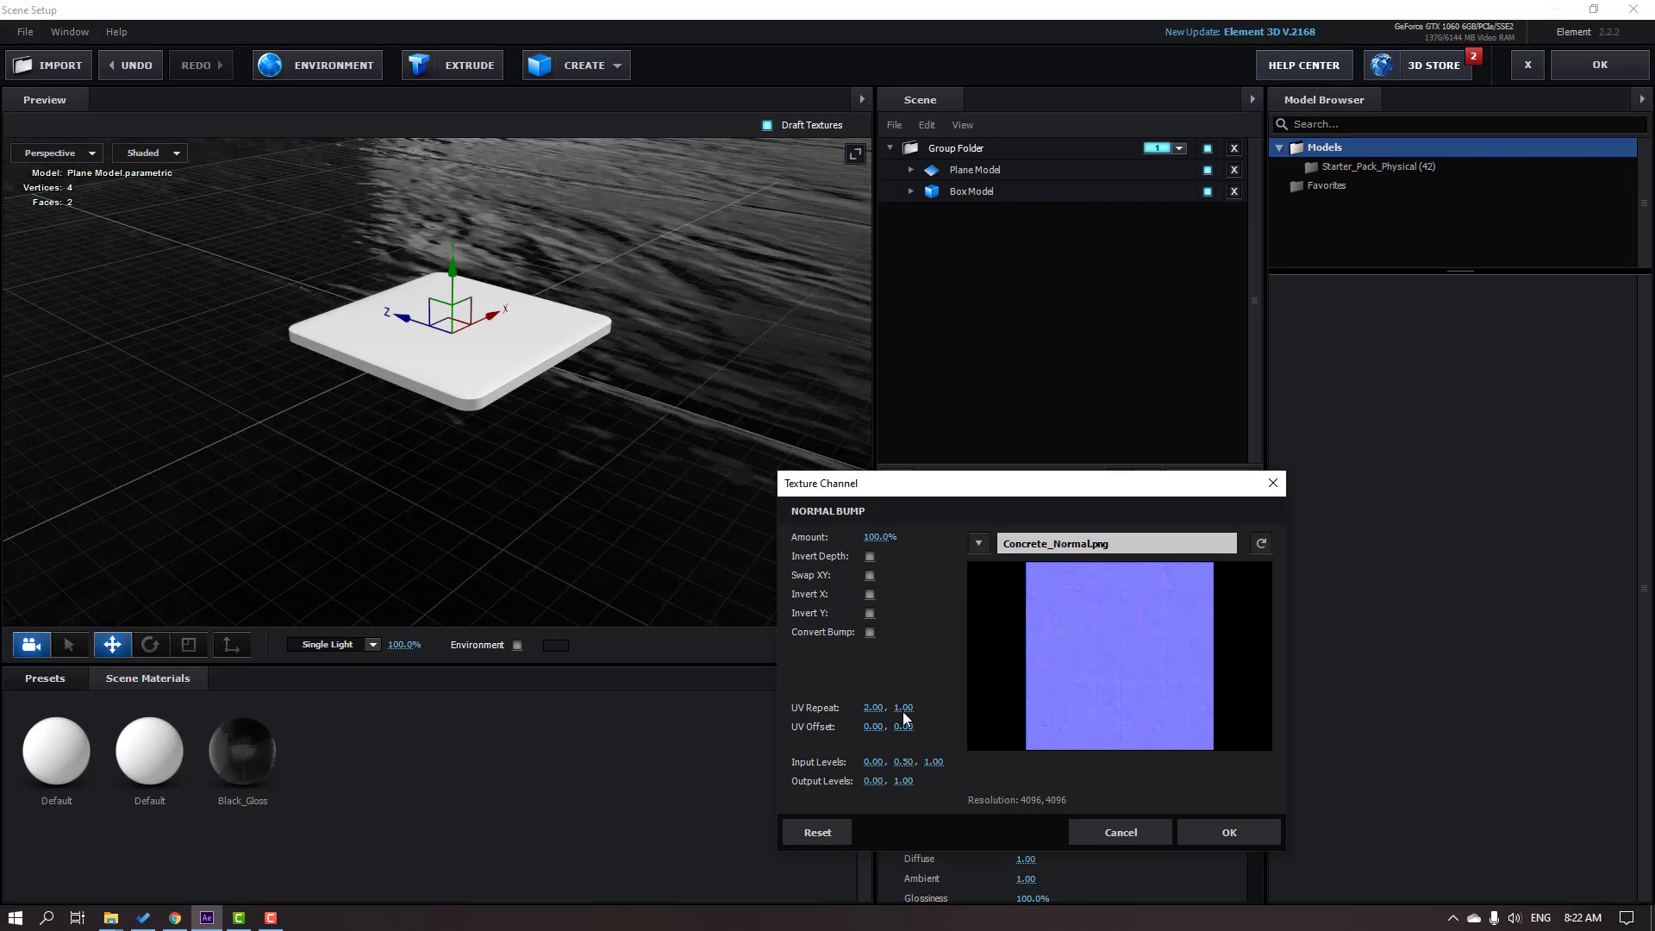
left_click(905, 708)
type("2")
key("Return")
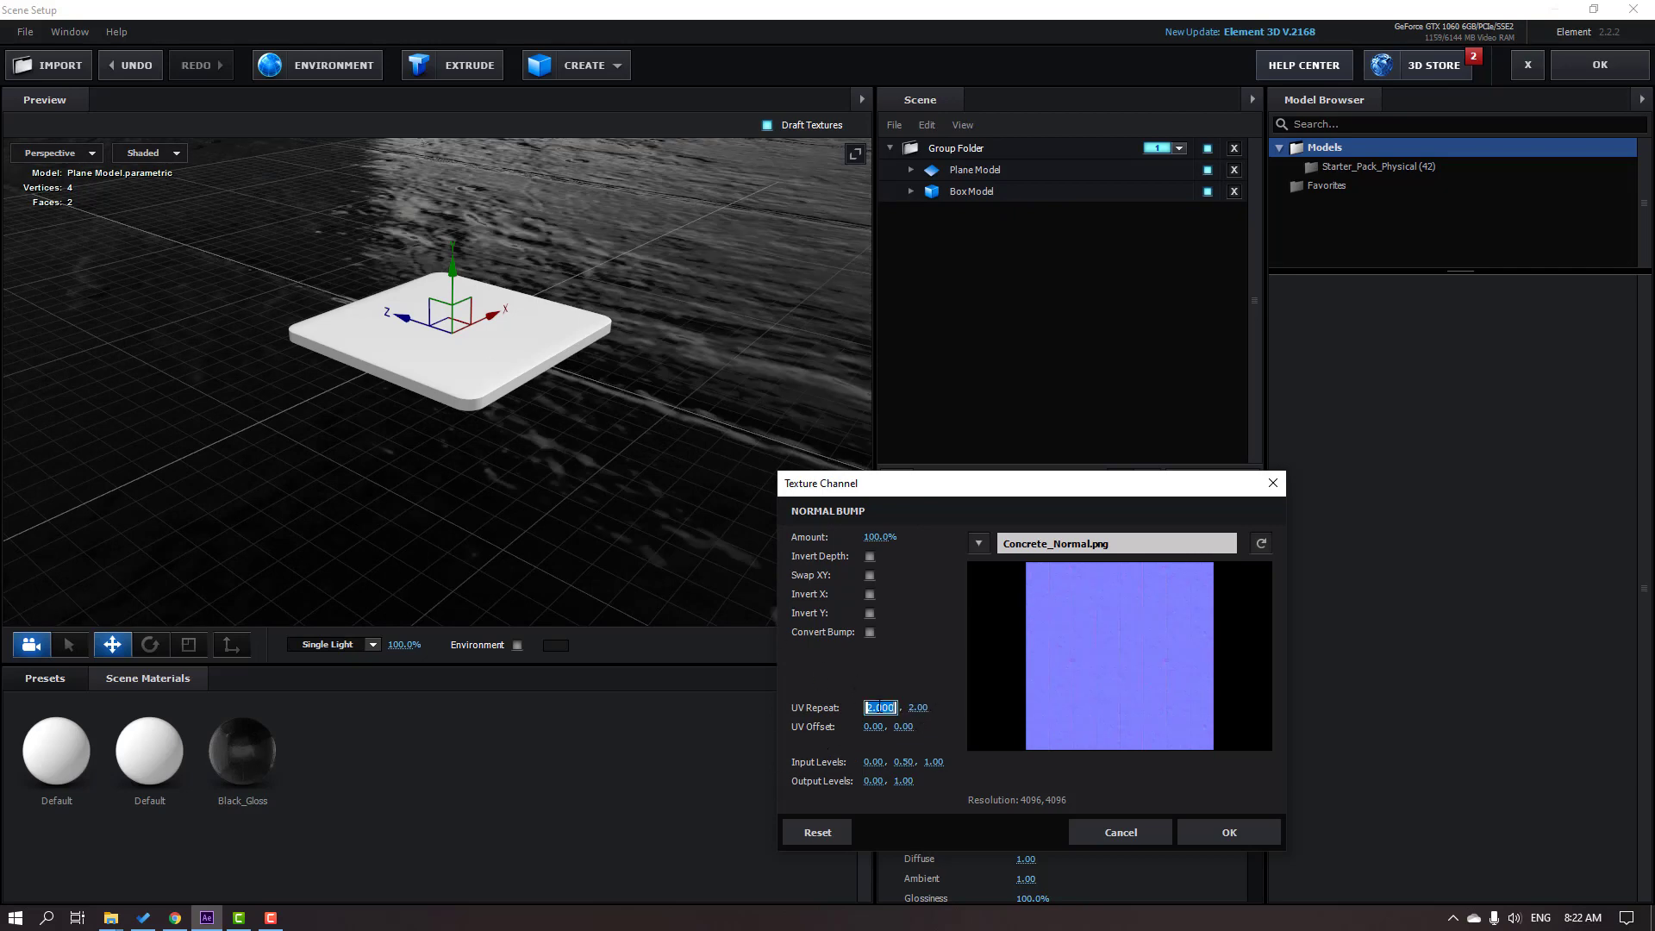
Step: Set the normal bump texture's UV Repeat to 4.00 in both directions and accept the texture settings
key("Return")
left_click_drag(900, 708, 907, 716)
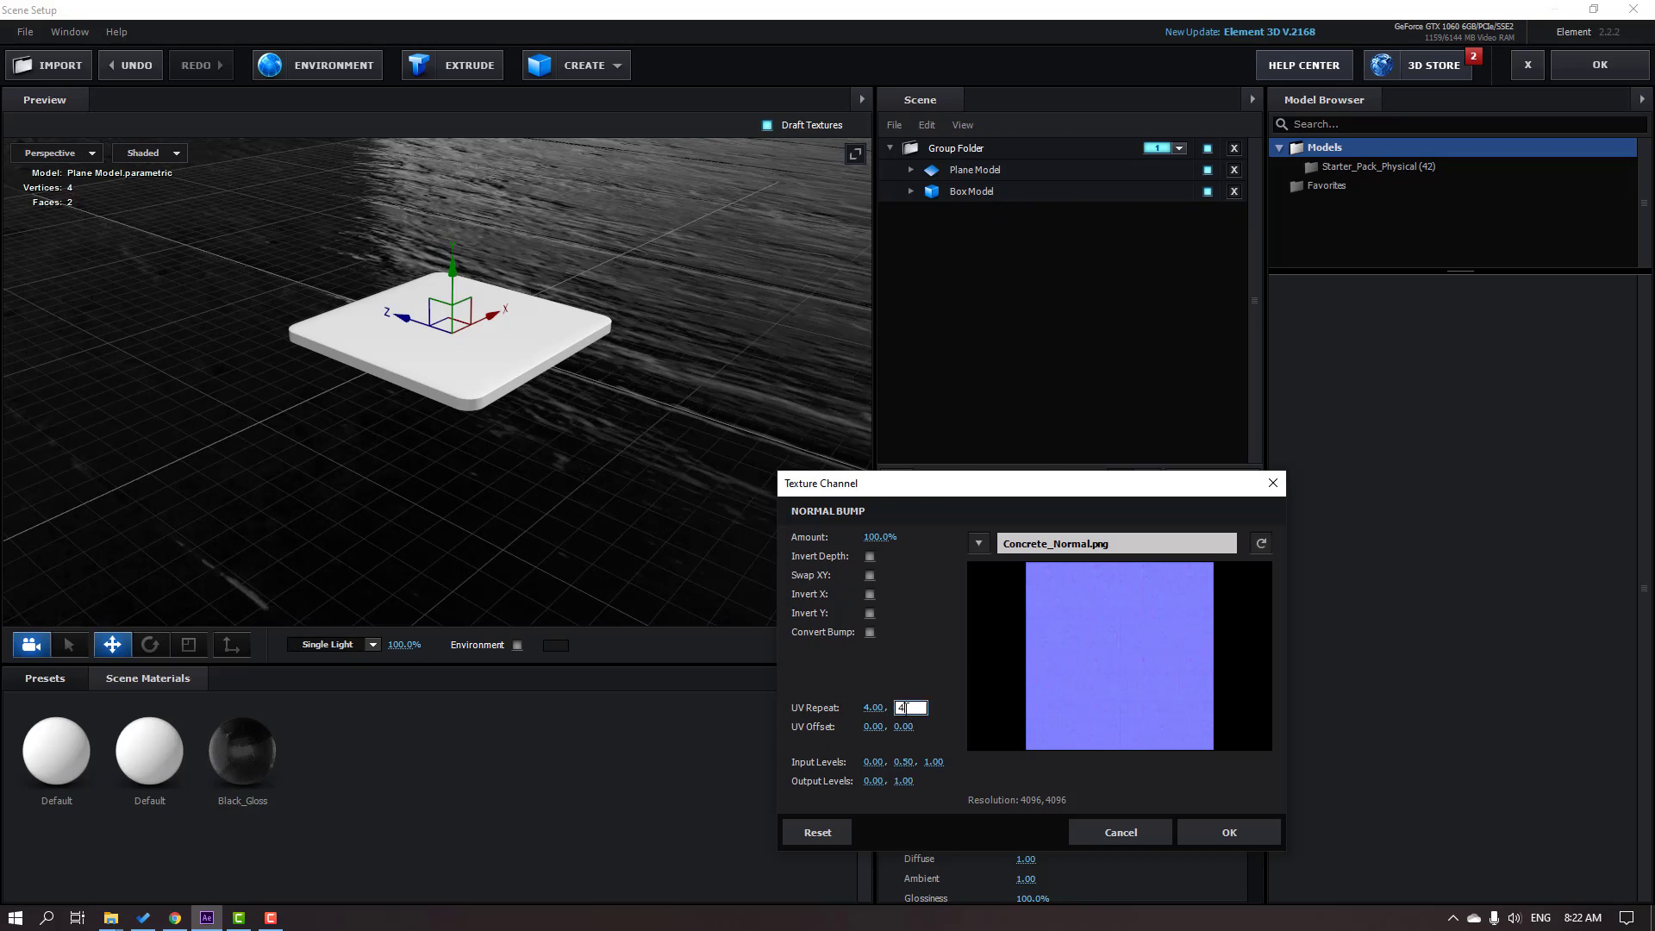
left_click(906, 709)
type("4")
key("Return")
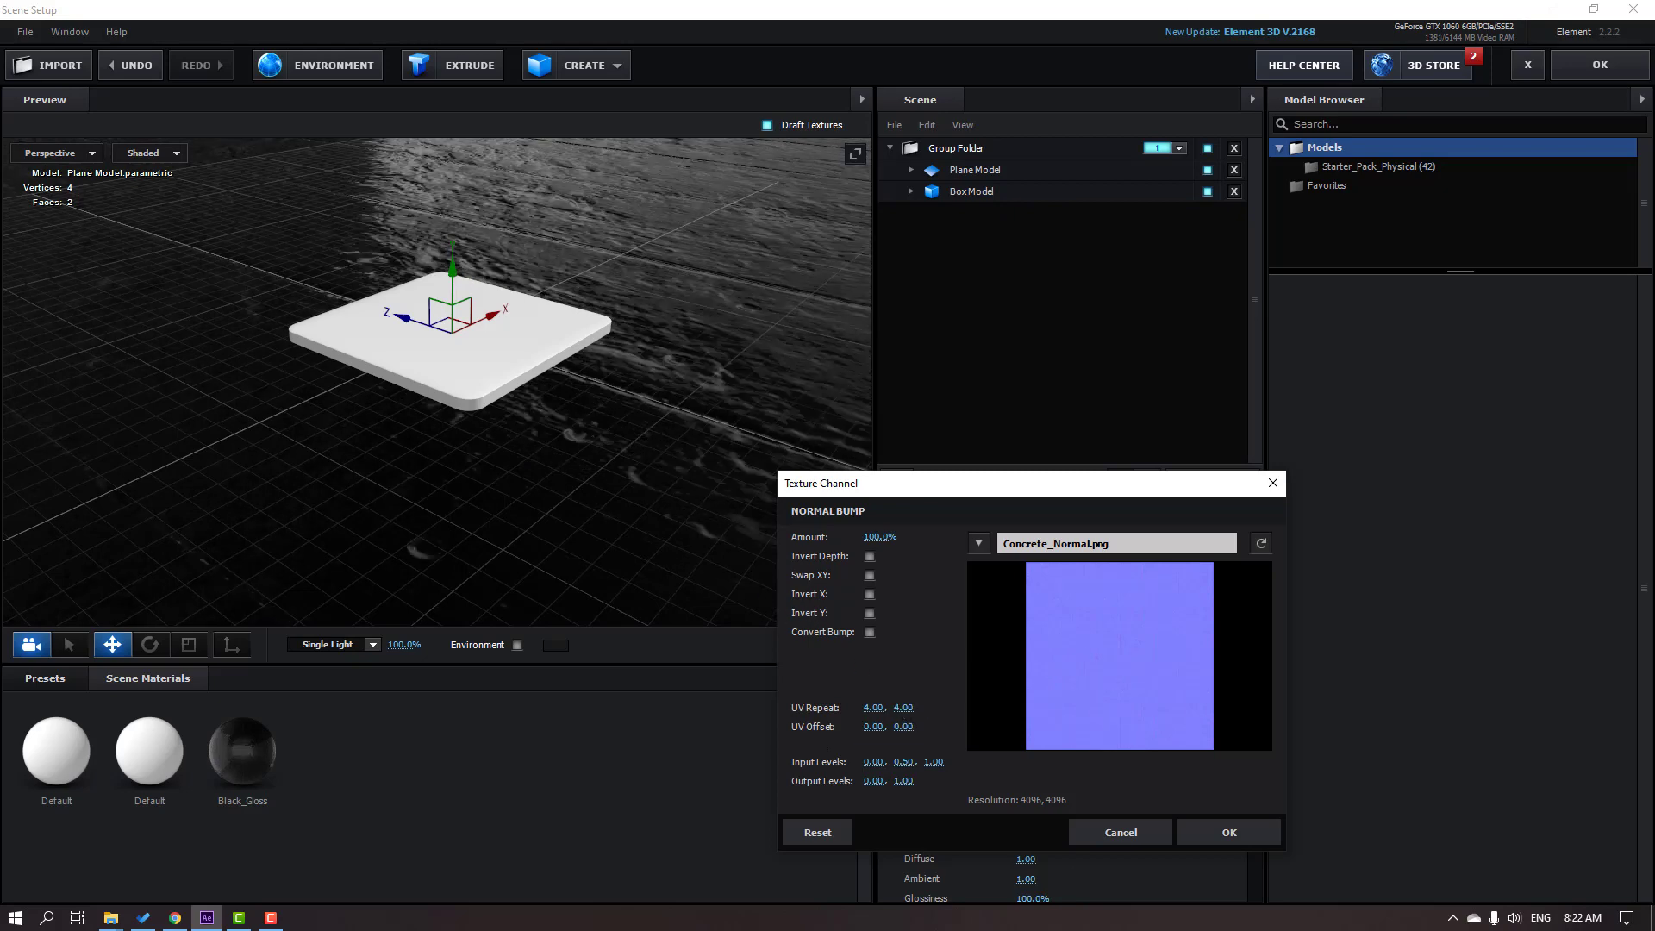
left_click(1255, 833)
left_click_drag(510, 403, 728, 401)
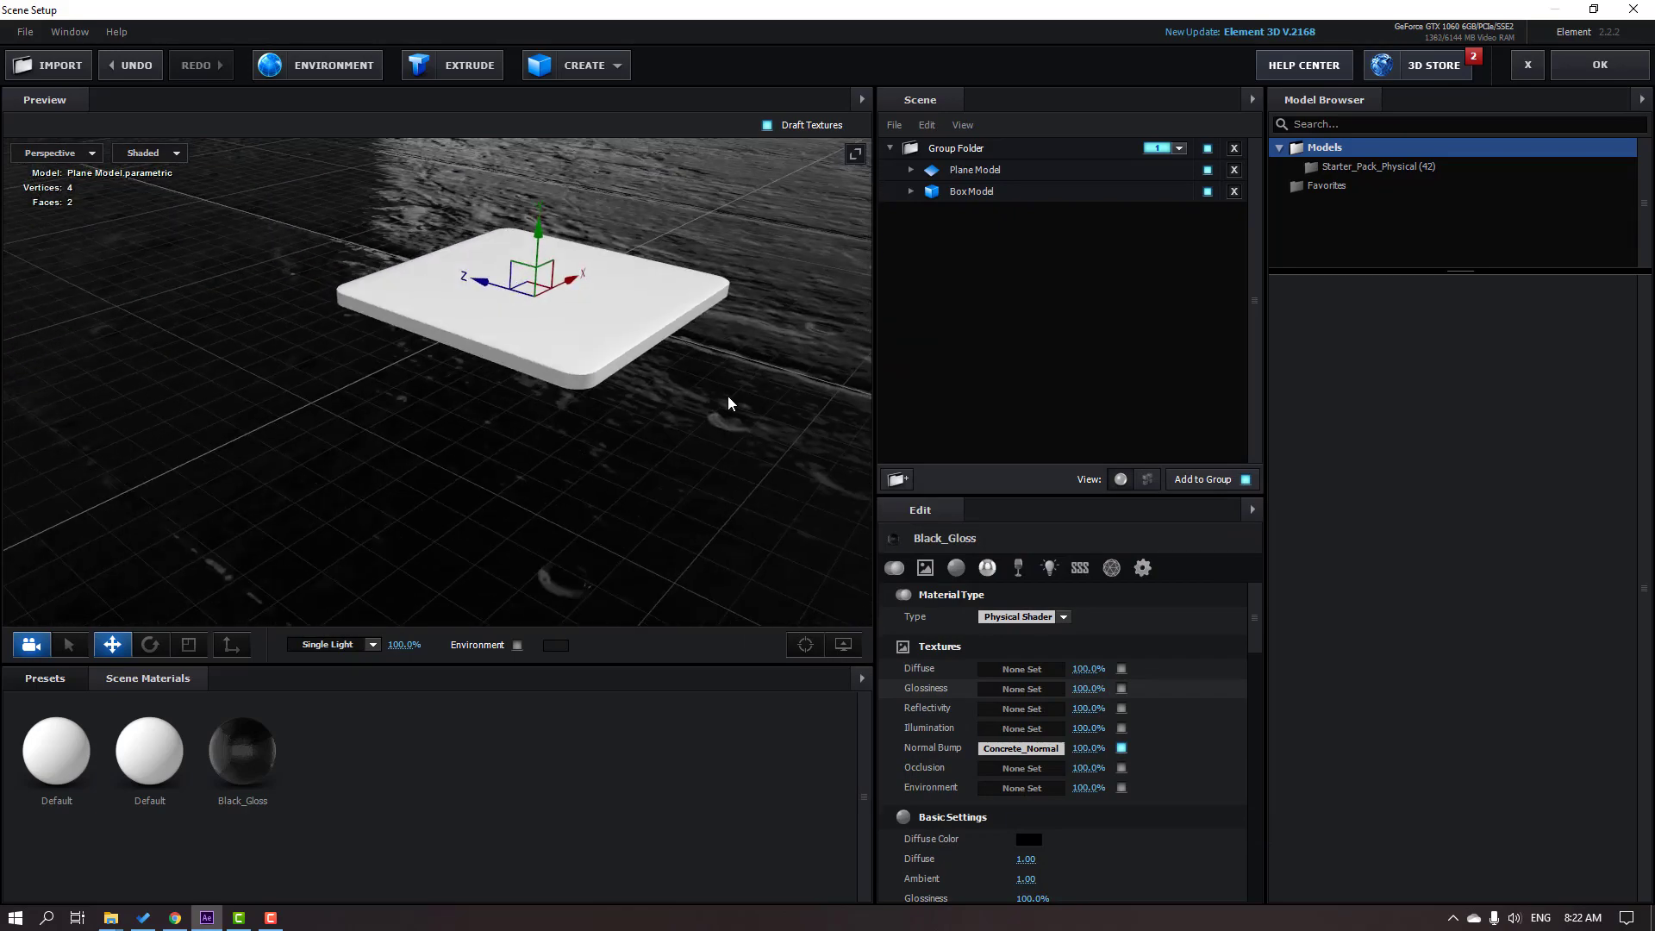
Step: Set the ground plane's Reflect Mode to Mirror Surface
left_click(966, 170)
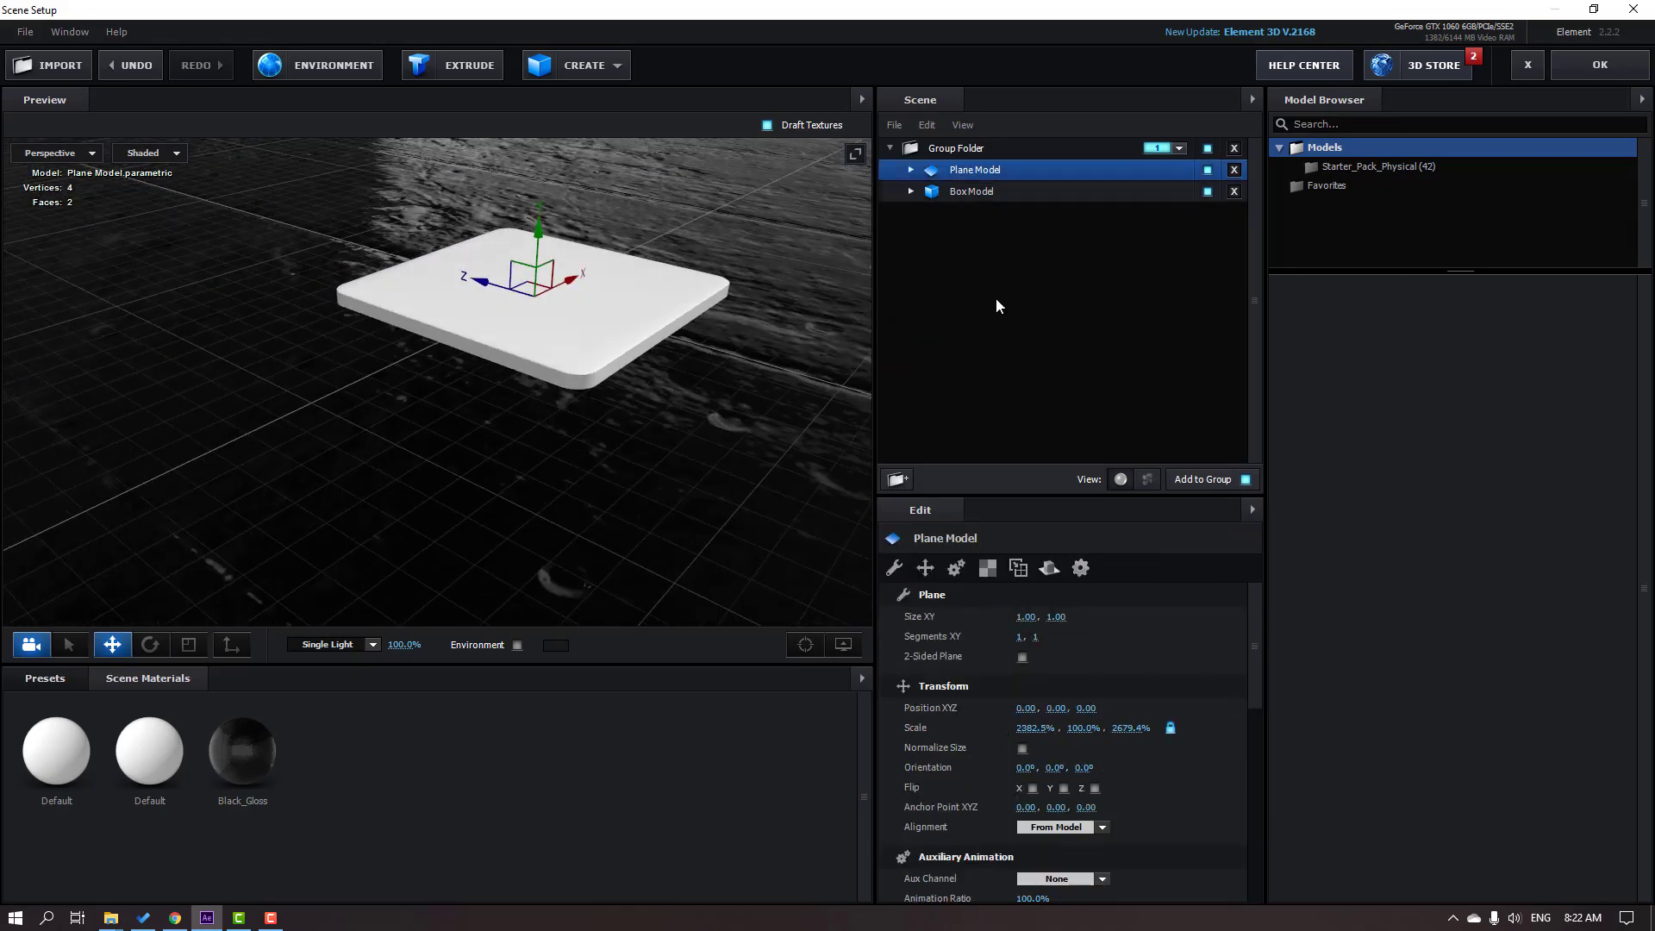
left_click(1048, 572)
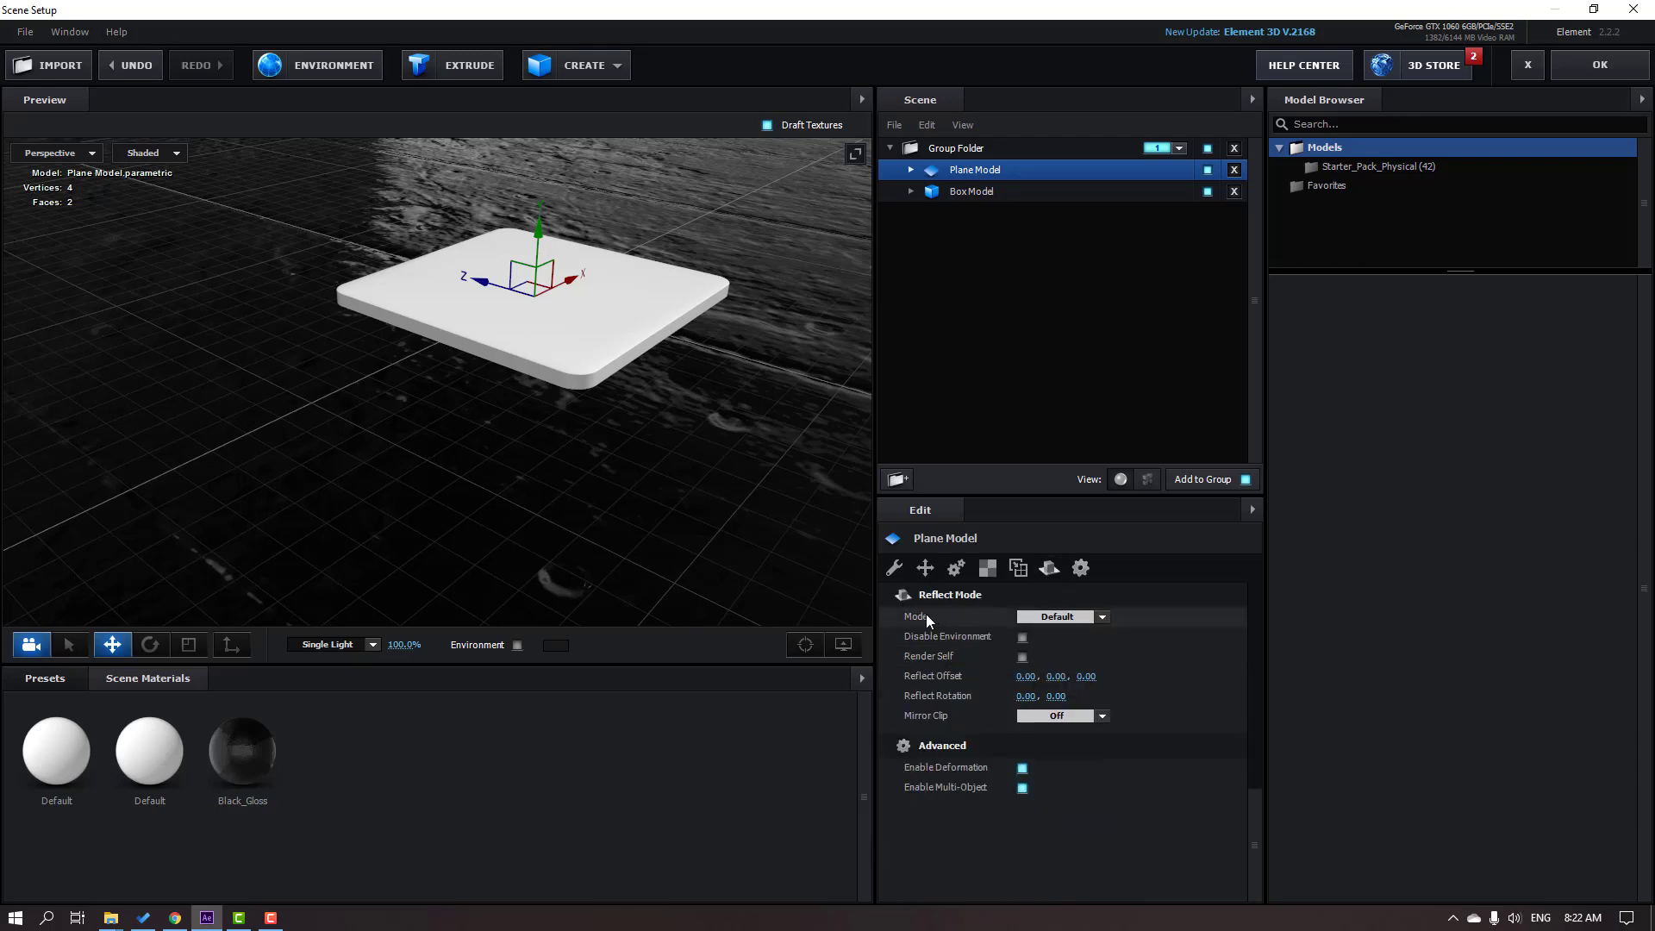
left_click(1049, 621)
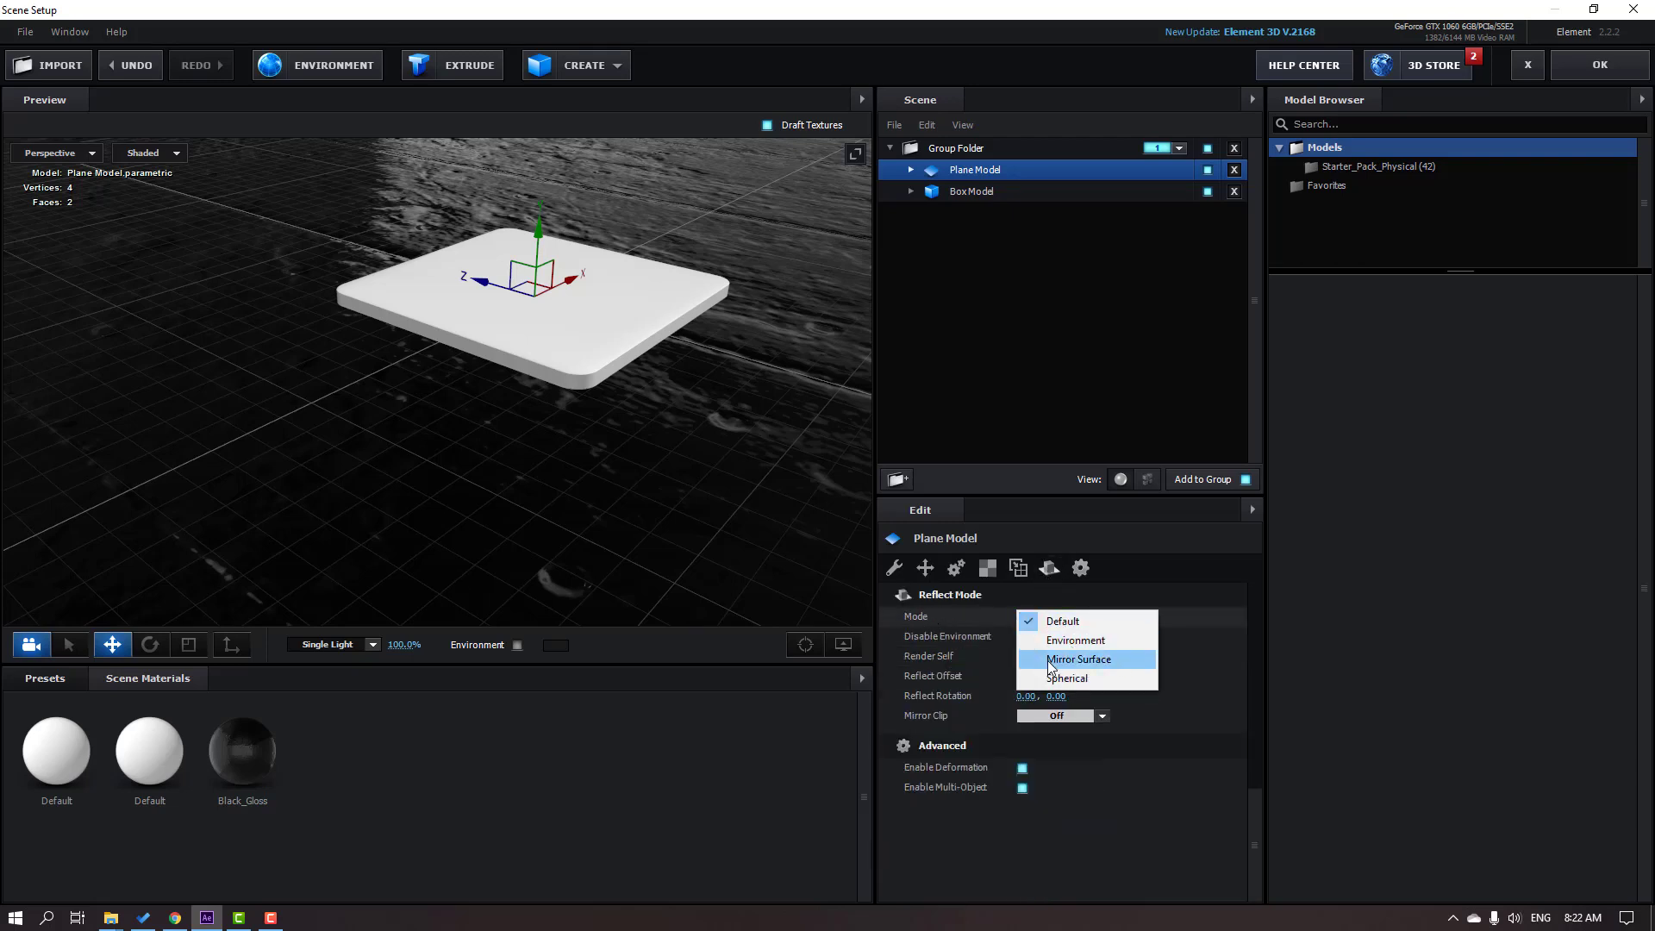
left_click(1098, 659)
scroll(583, 424, "up", 10)
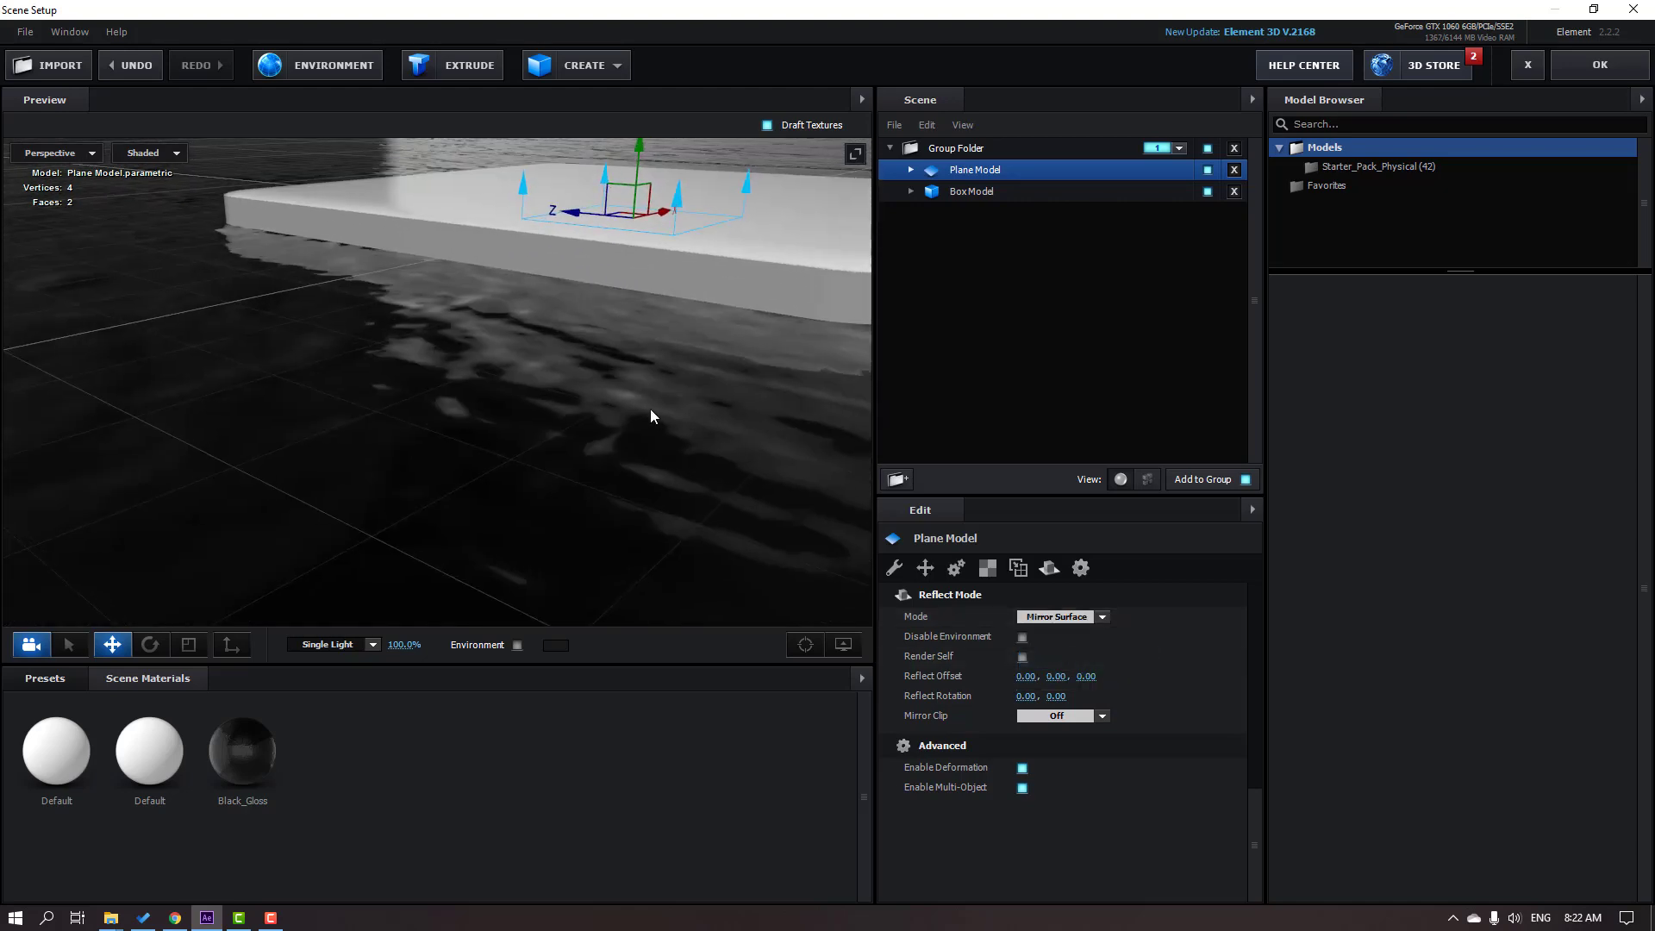
scroll(651, 416, "down", 8)
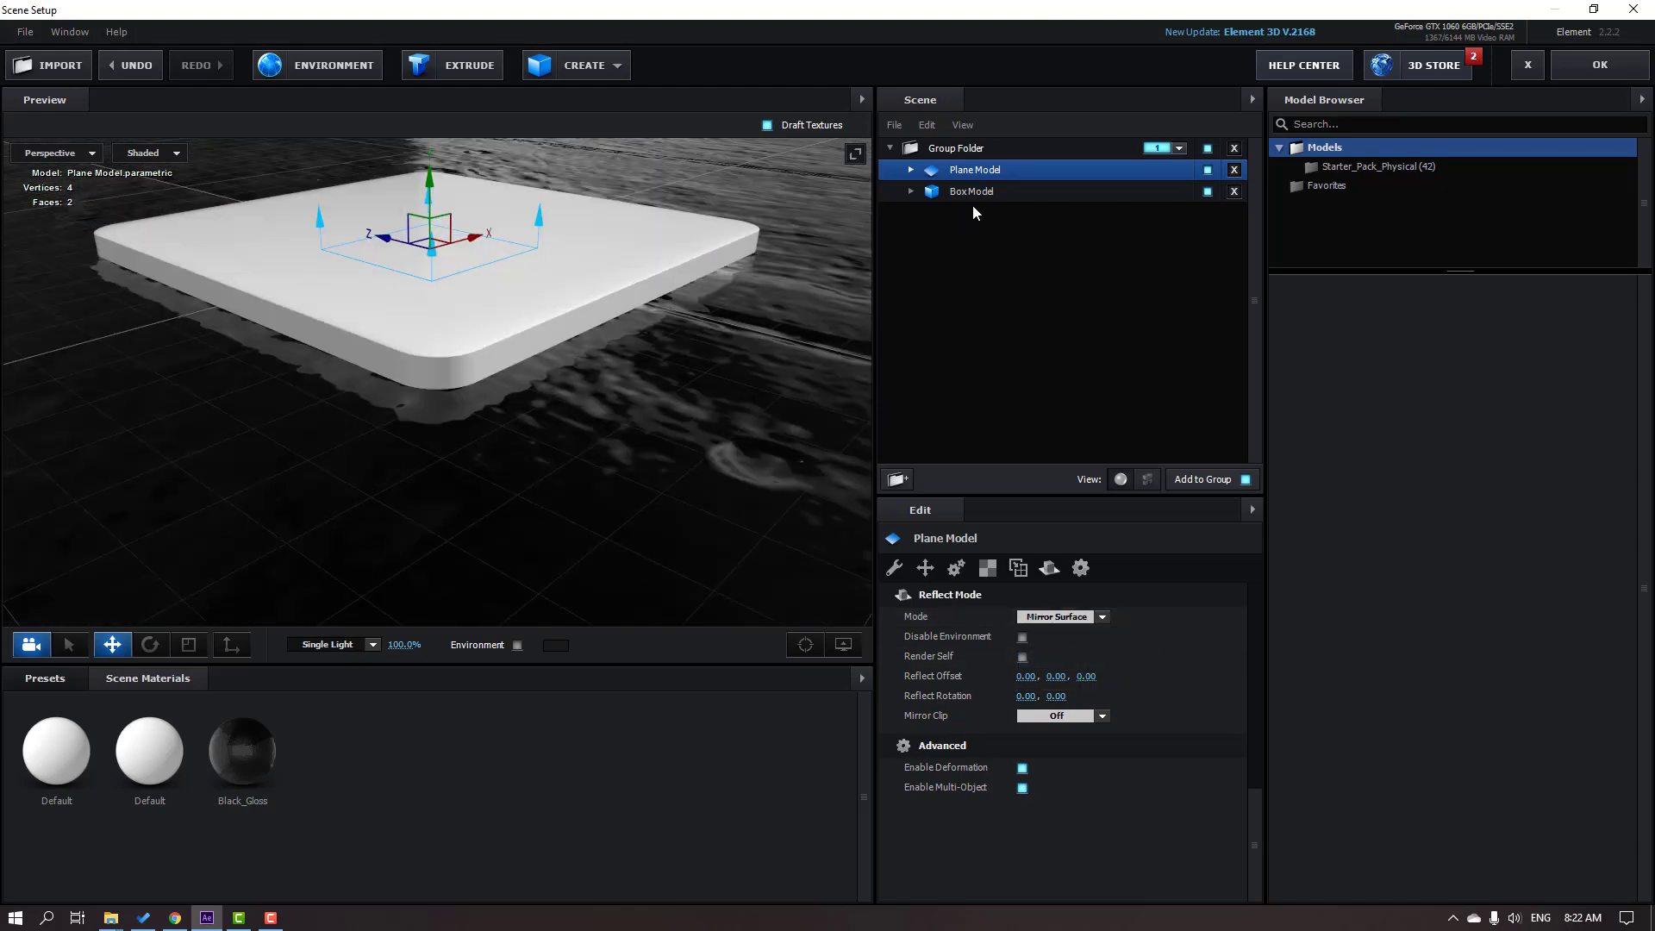
Step: Raise the box slab above the ground plane to a Y position of about 0.17
left_click(972, 191)
scroll(449, 233, "down", 2)
left_click_drag(429, 214, 435, 164)
left_click_drag(446, 327, 498, 345)
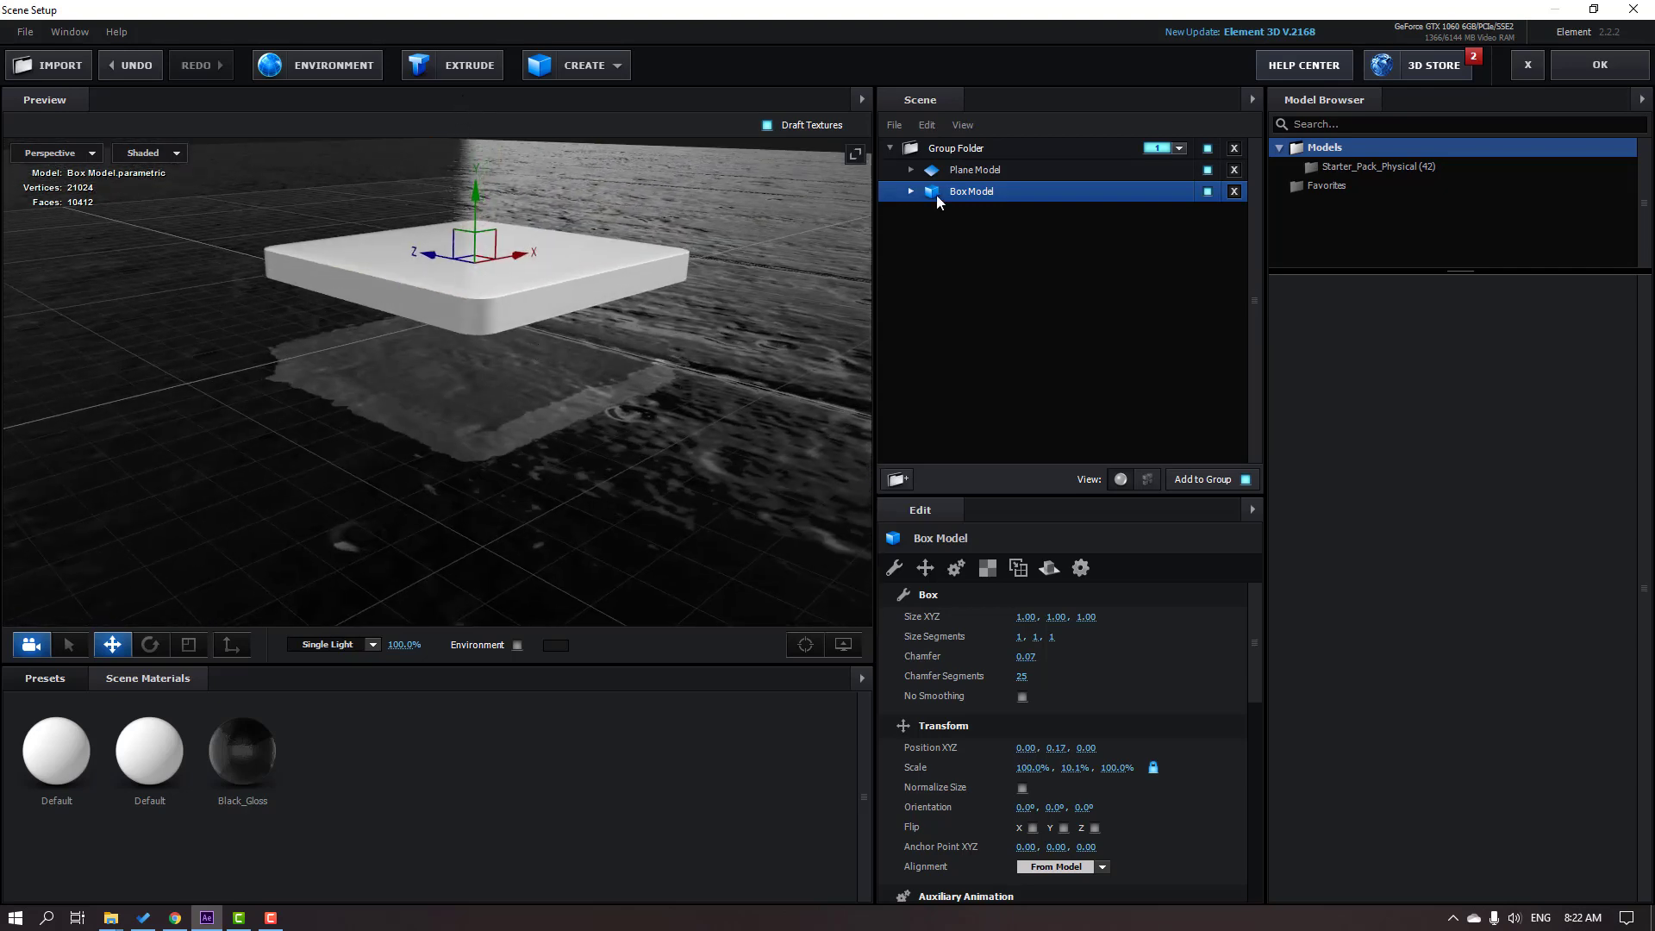
Step: Set the Glossiness of the ground plane's Black_Gloss material to 75%
left_click(969, 173)
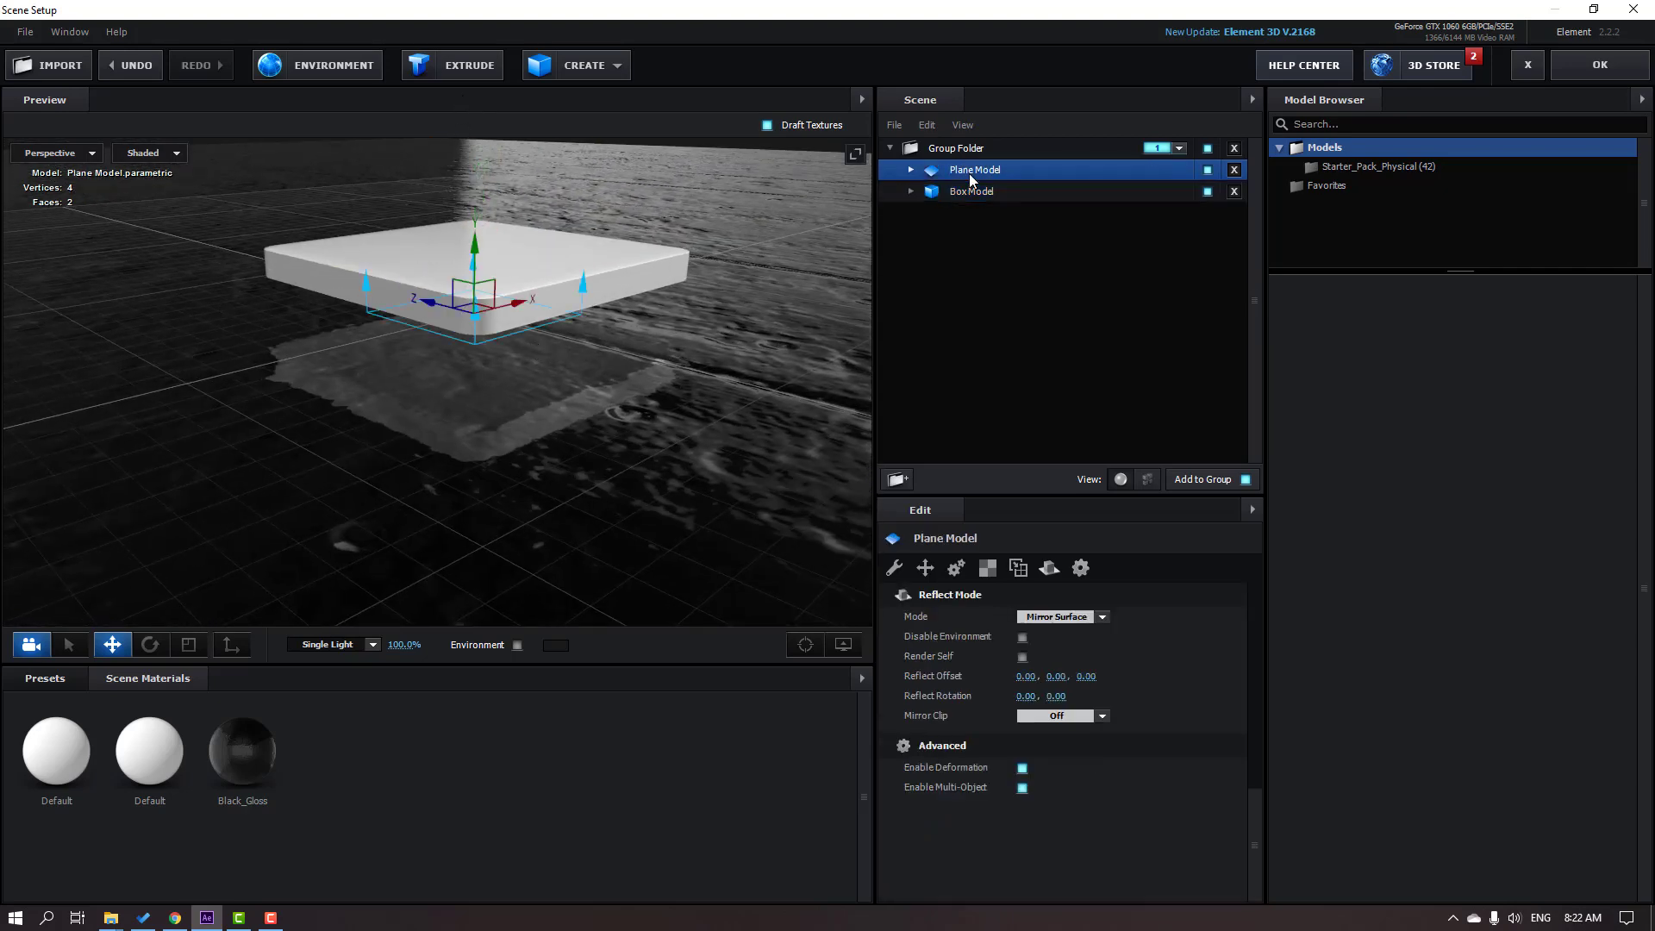
left_click(912, 170)
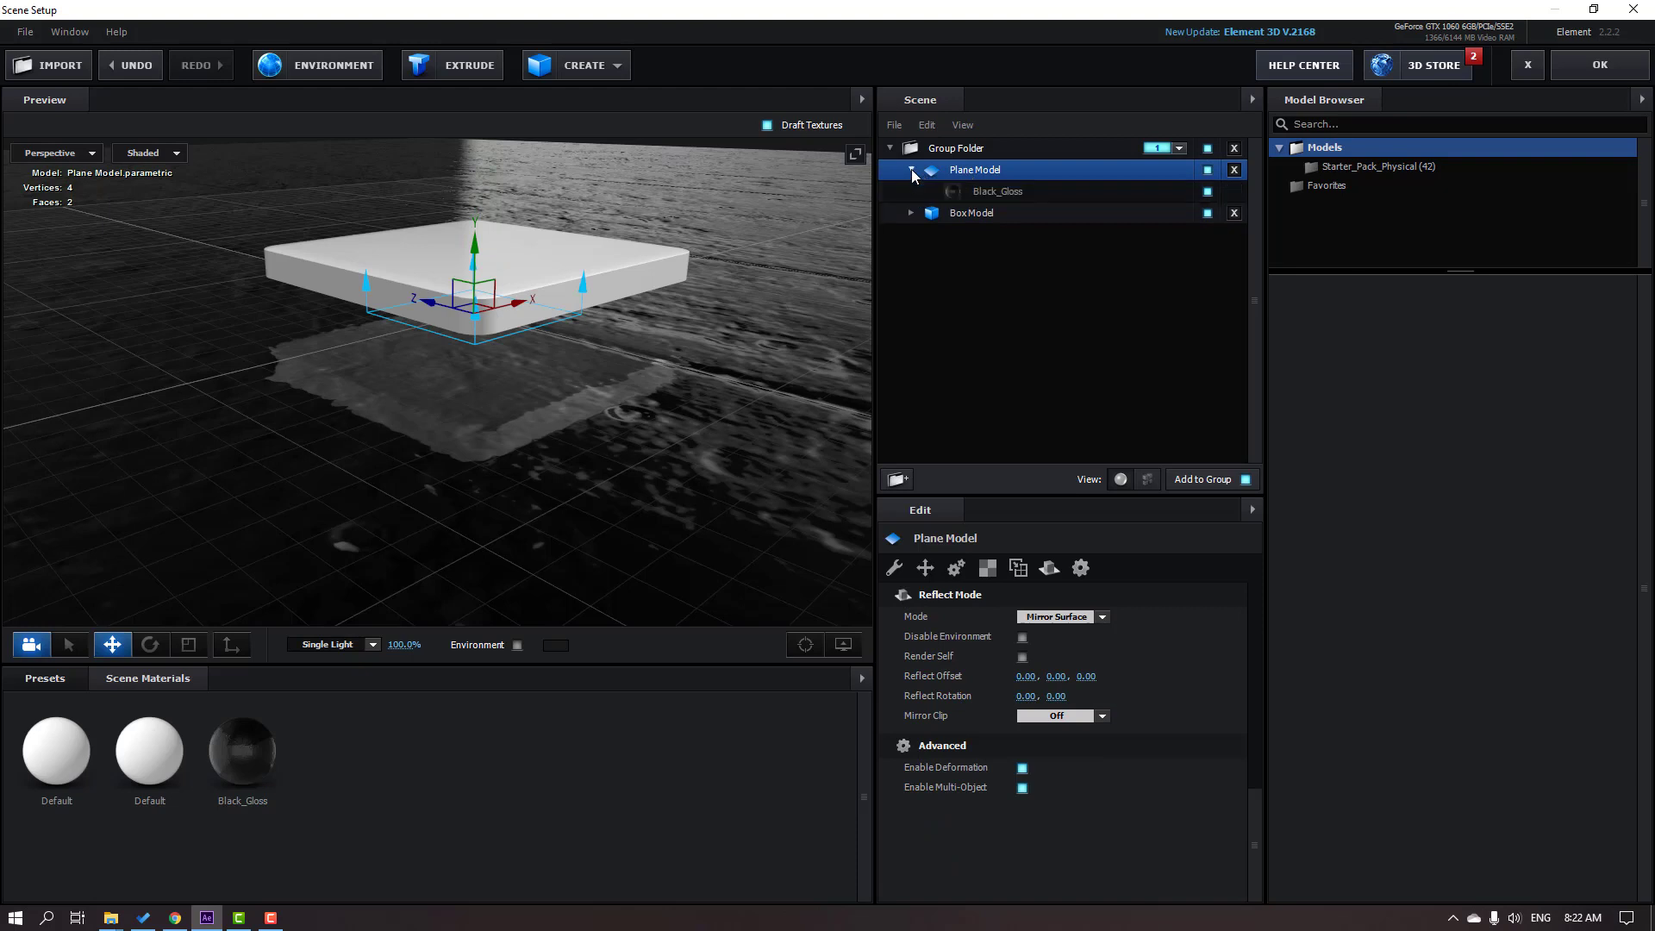
left_click(1009, 195)
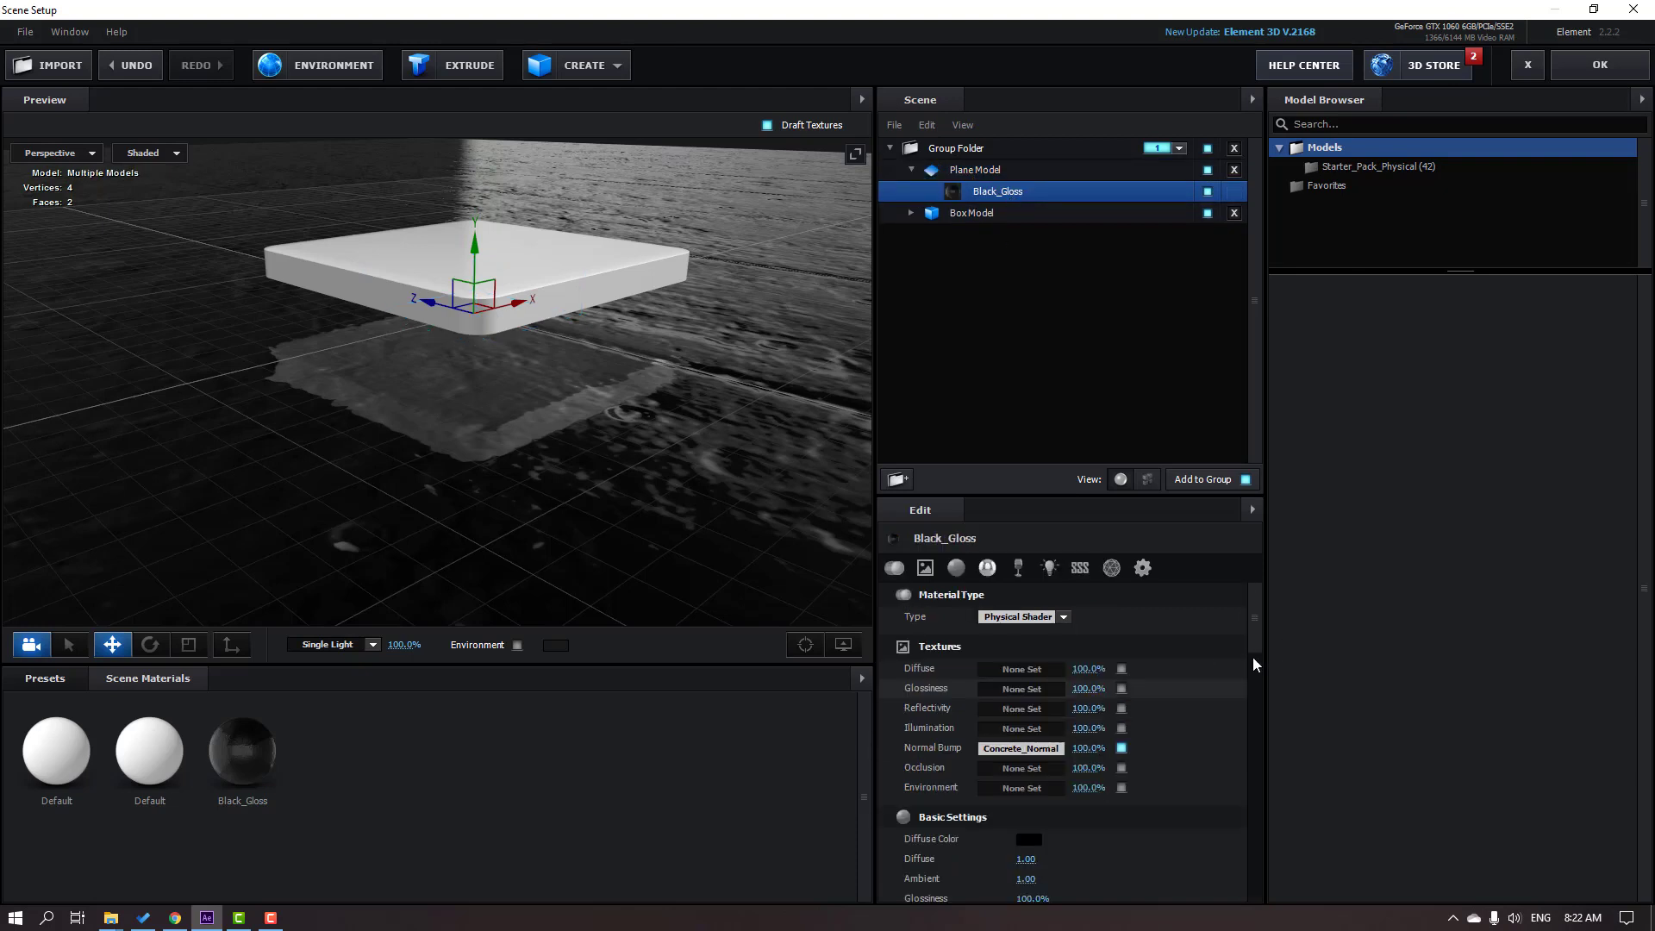
left_click_drag(1259, 633, 1257, 671)
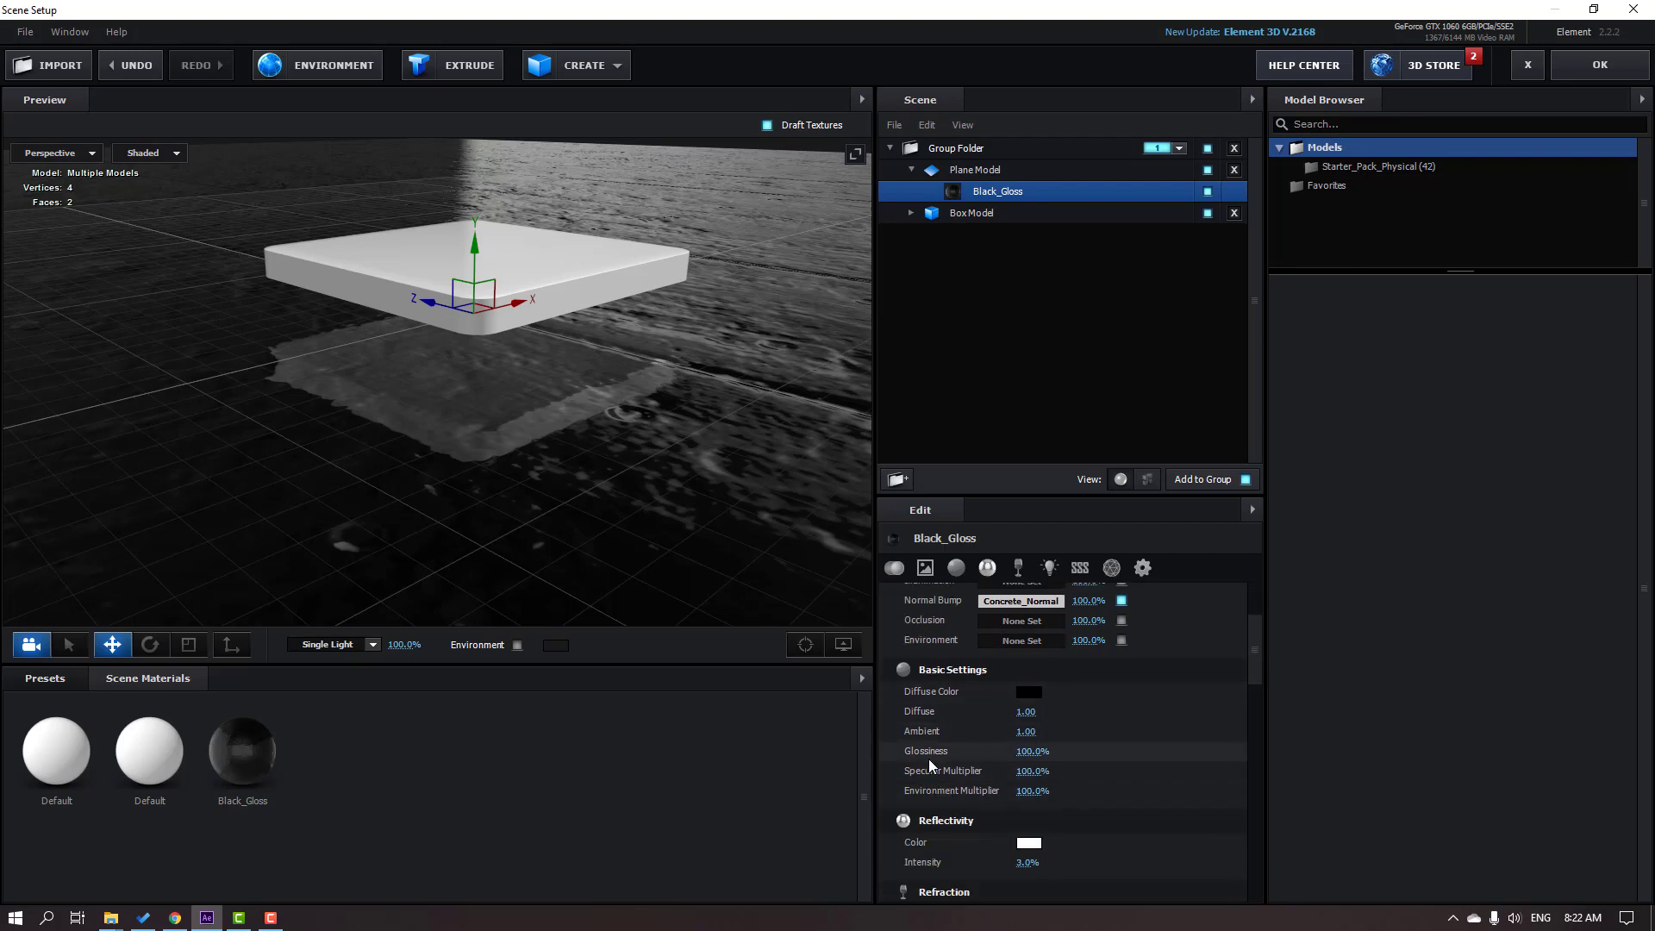
left_click_drag(1035, 751, 1061, 761)
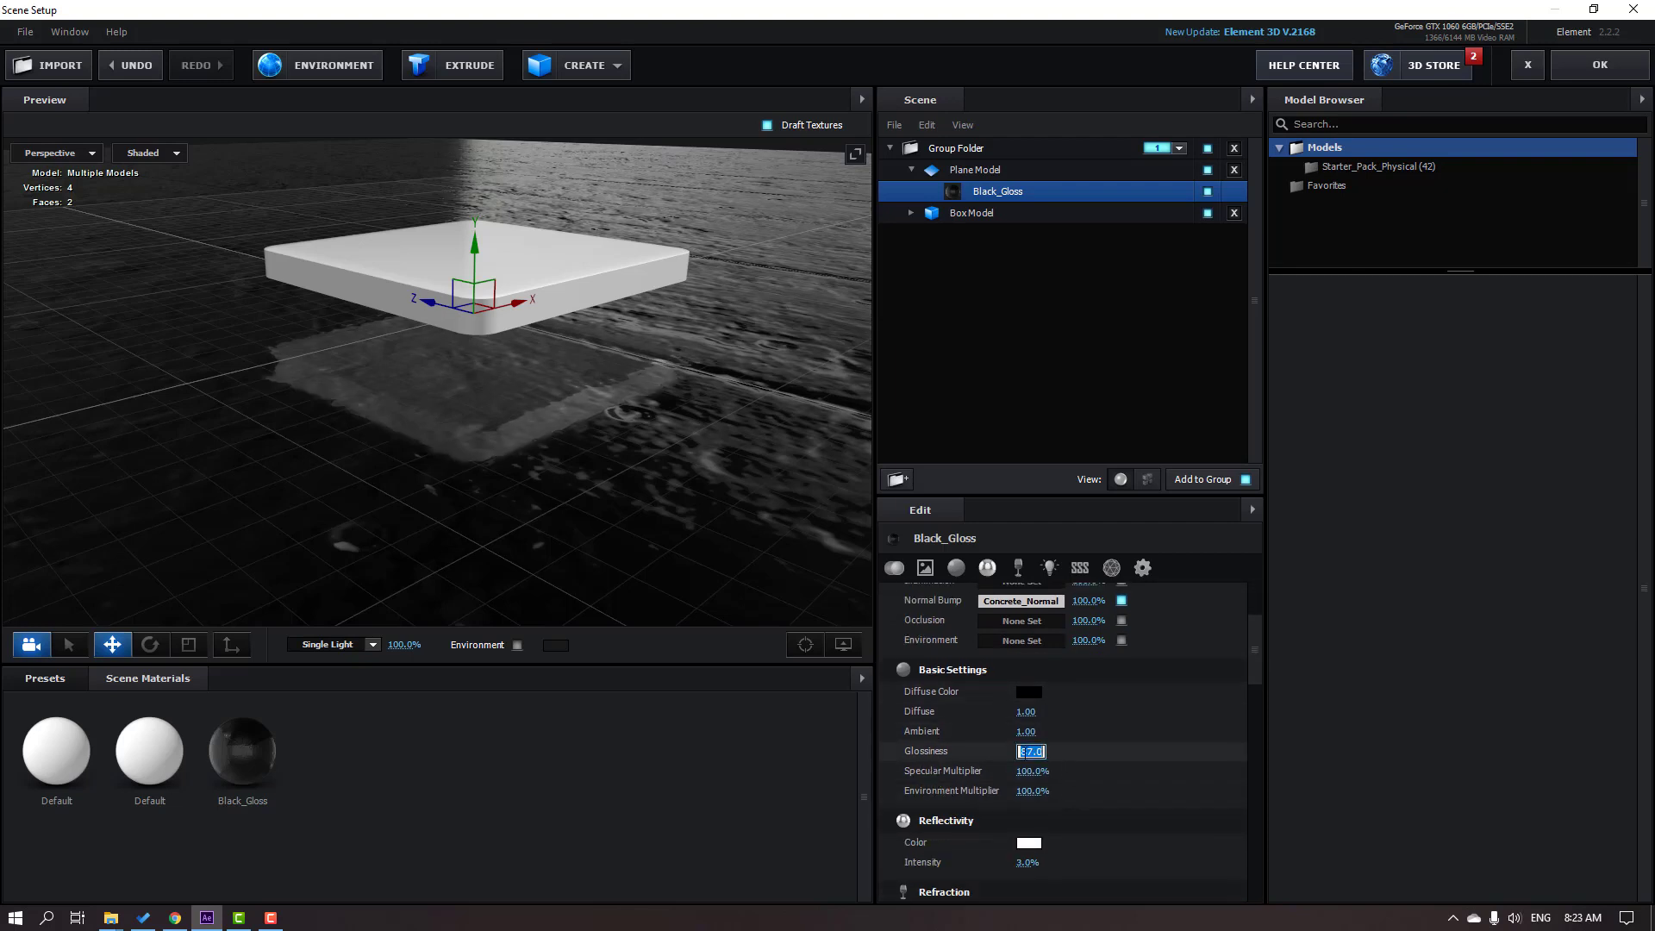
type("75")
key("Return")
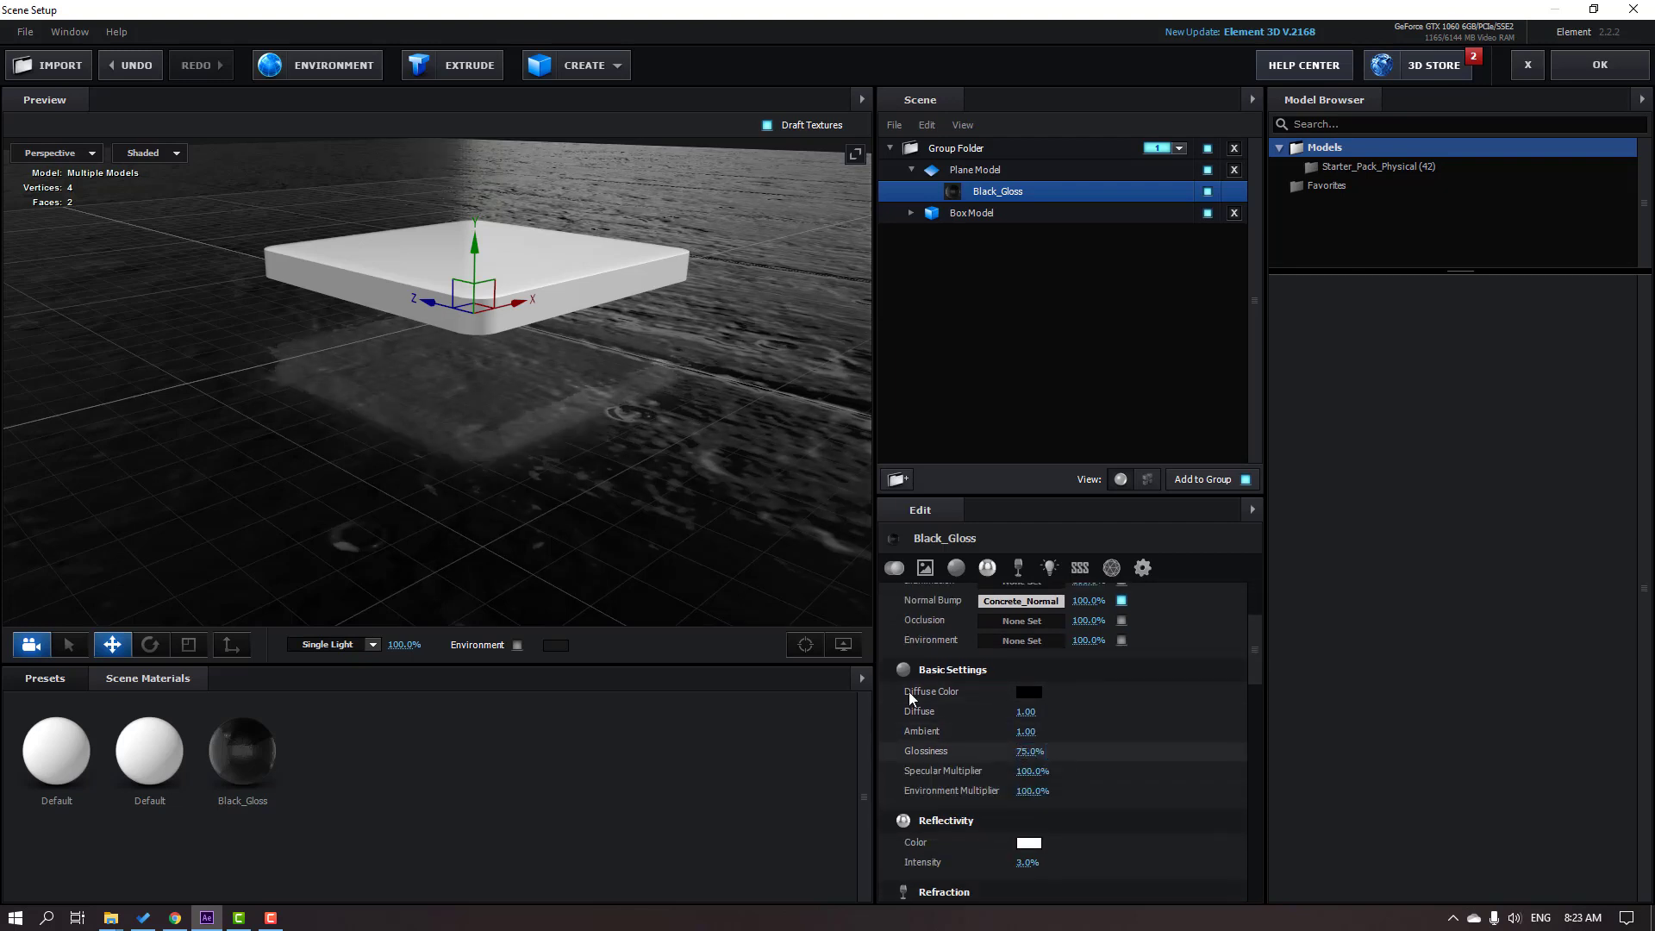
left_click_drag(655, 517, 784, 591)
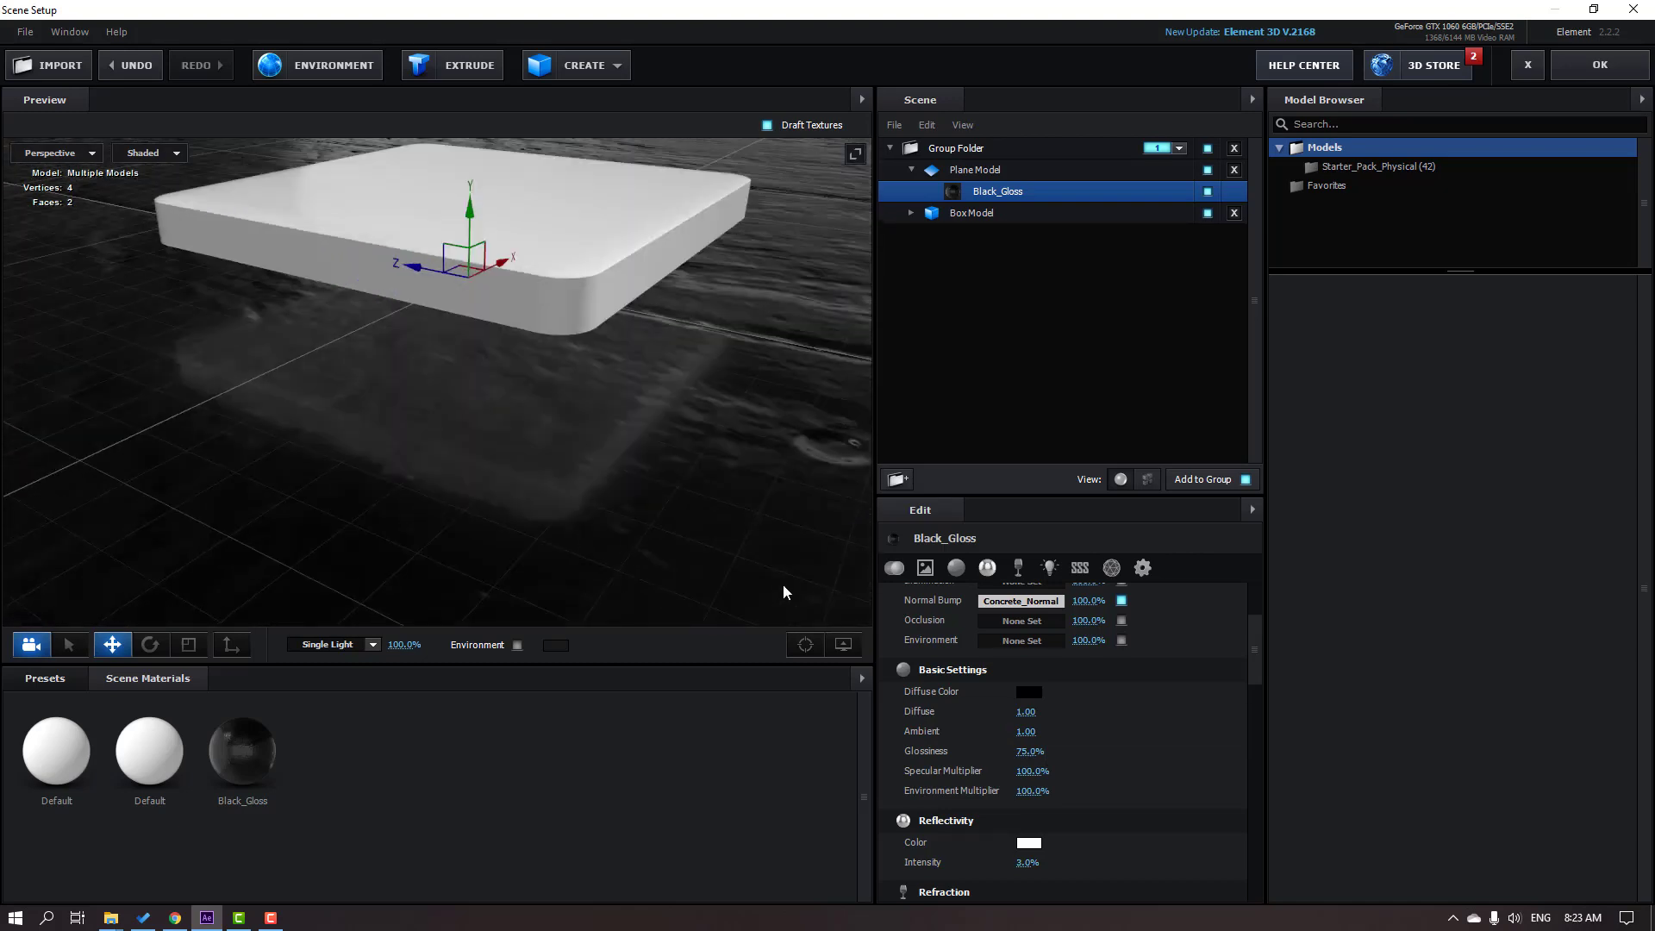
Step: Assign the Black_Gloss preset from the Physical materials to the box slab and select the slab's material for editing
left_click(64, 679)
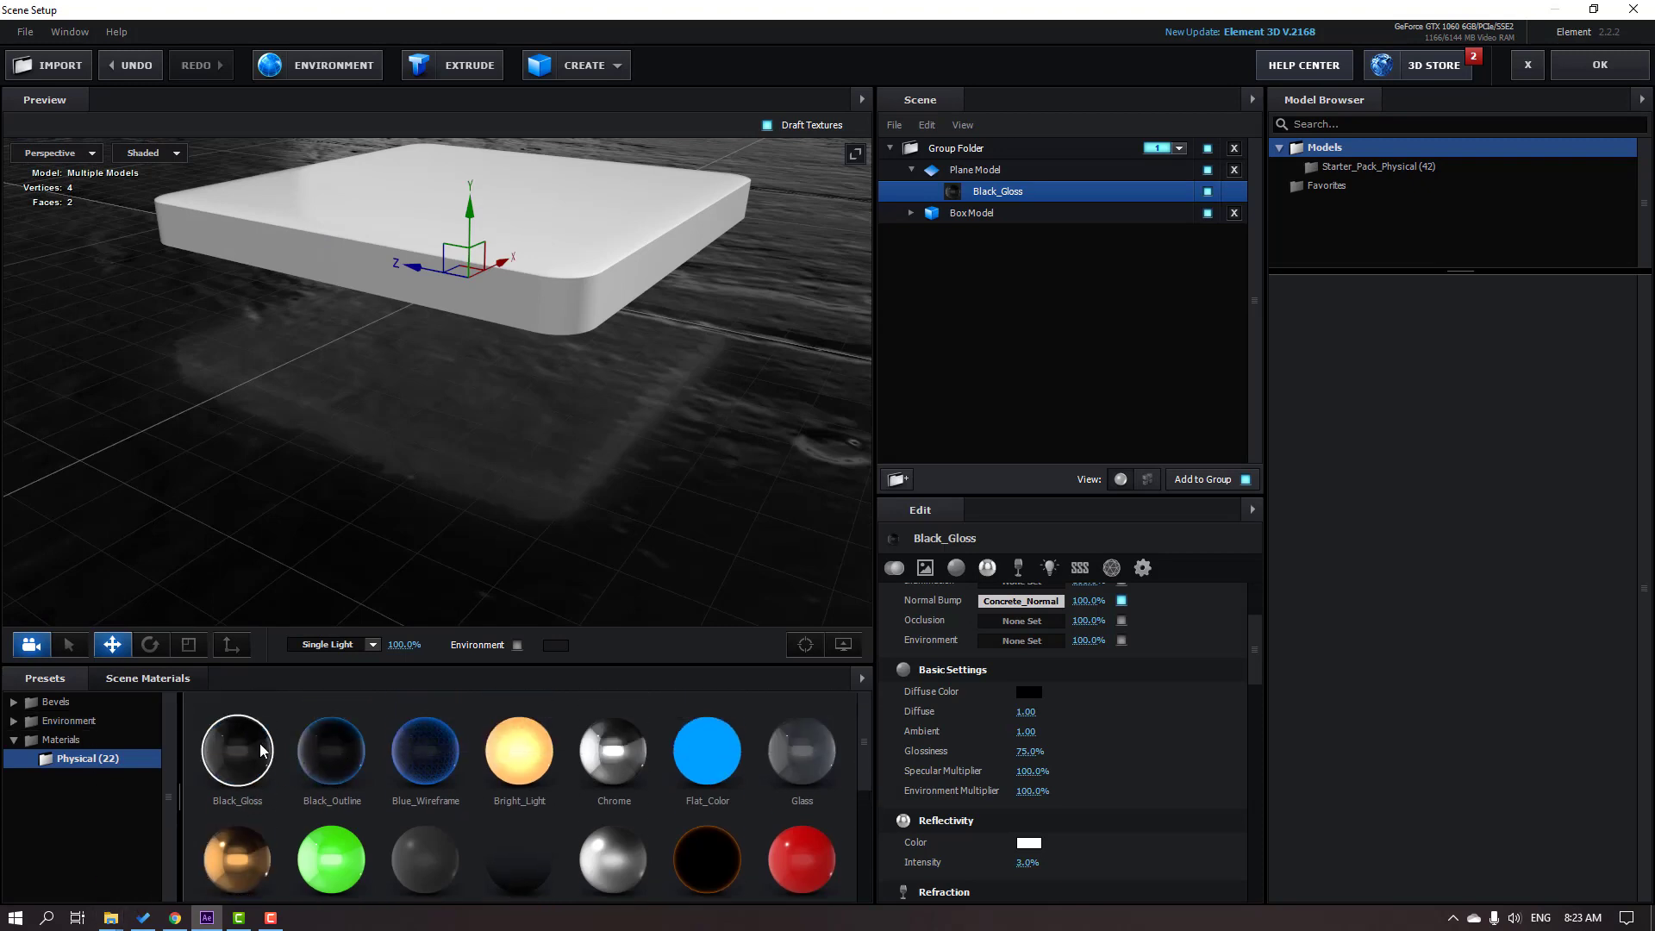
left_click_drag(289, 694, 568, 366)
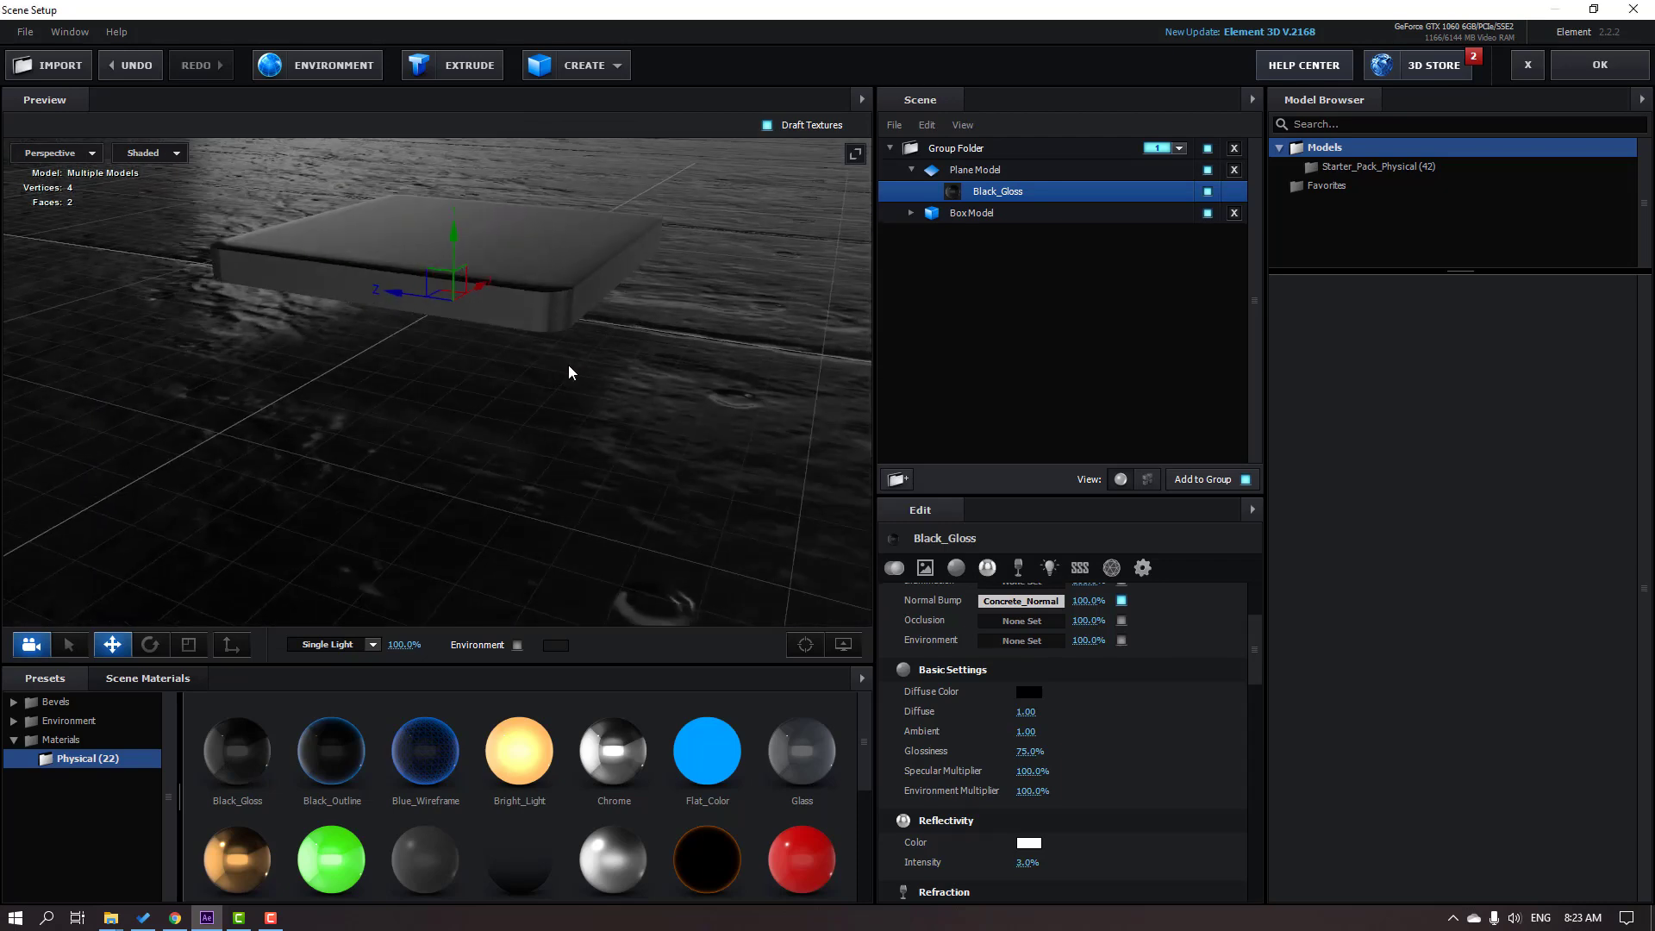
left_click(146, 683)
left_click_drag(446, 561, 957, 271)
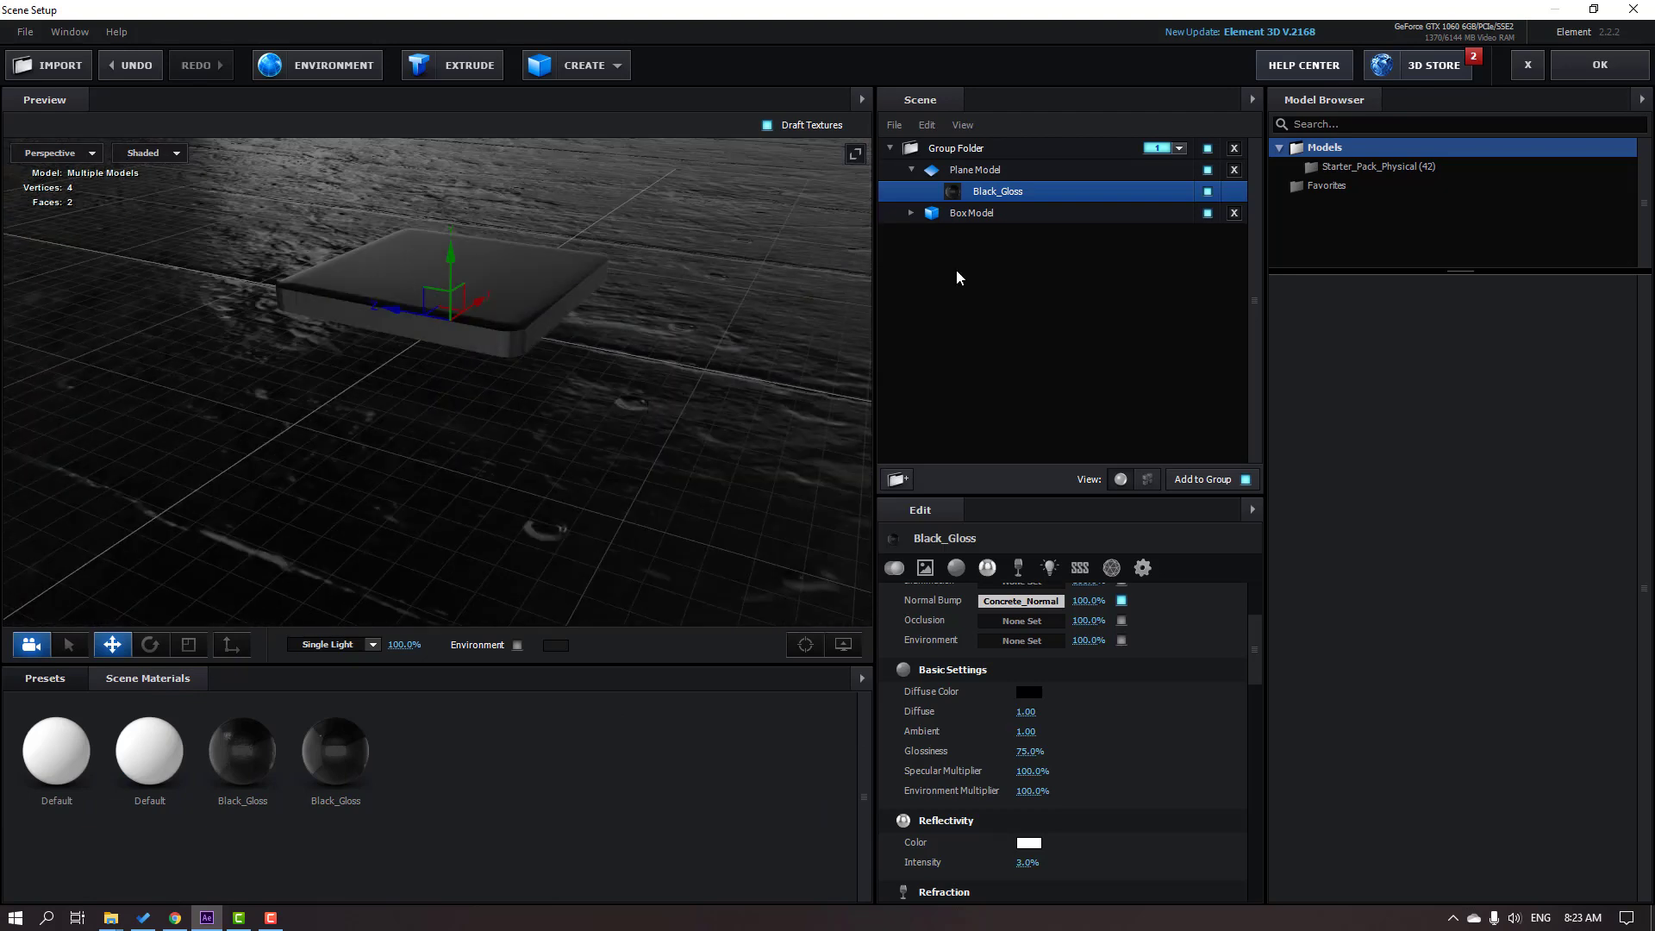
left_click(912, 169)
left_click(948, 192)
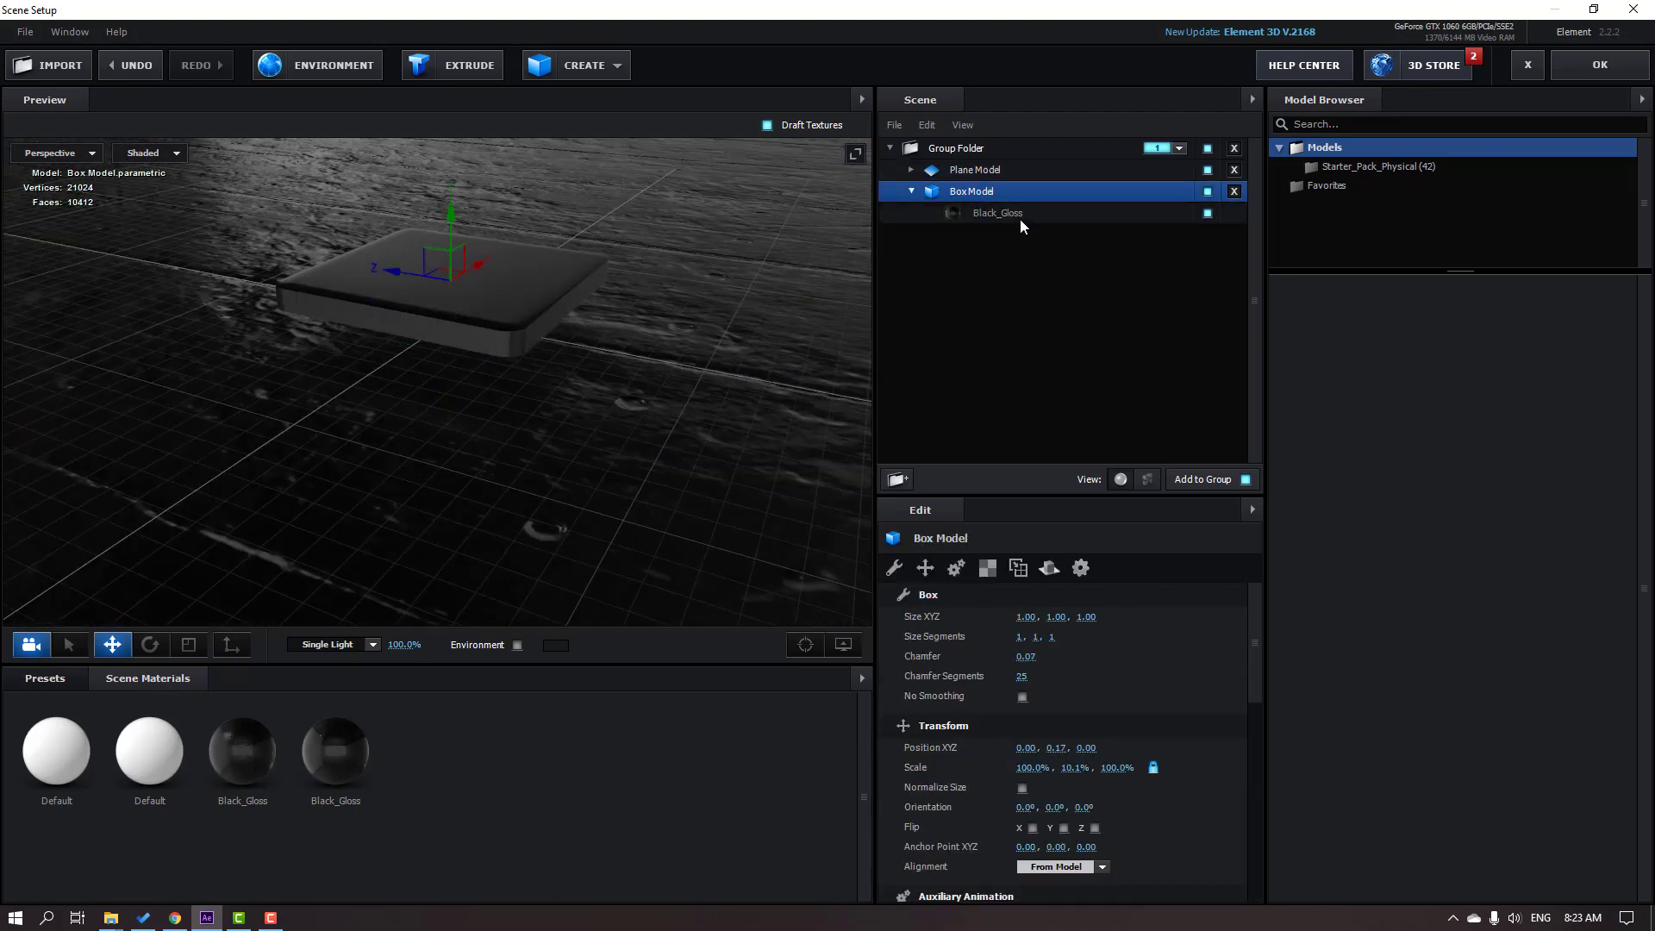
left_click(997, 213)
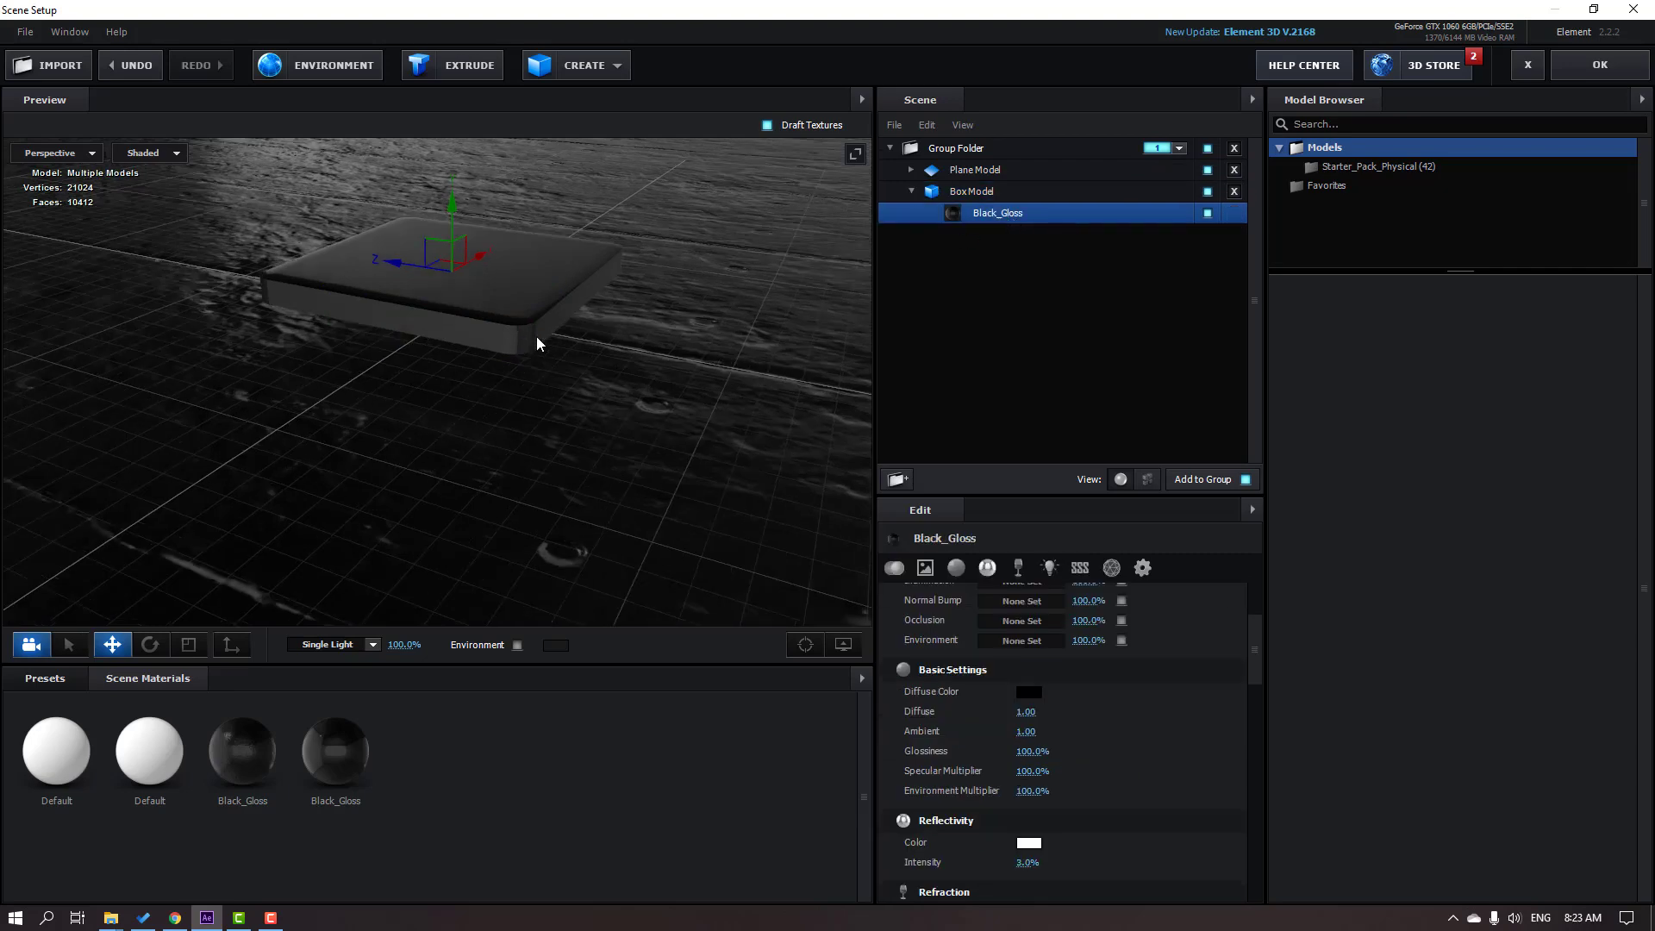
left_click_drag(536, 337, 640, 409)
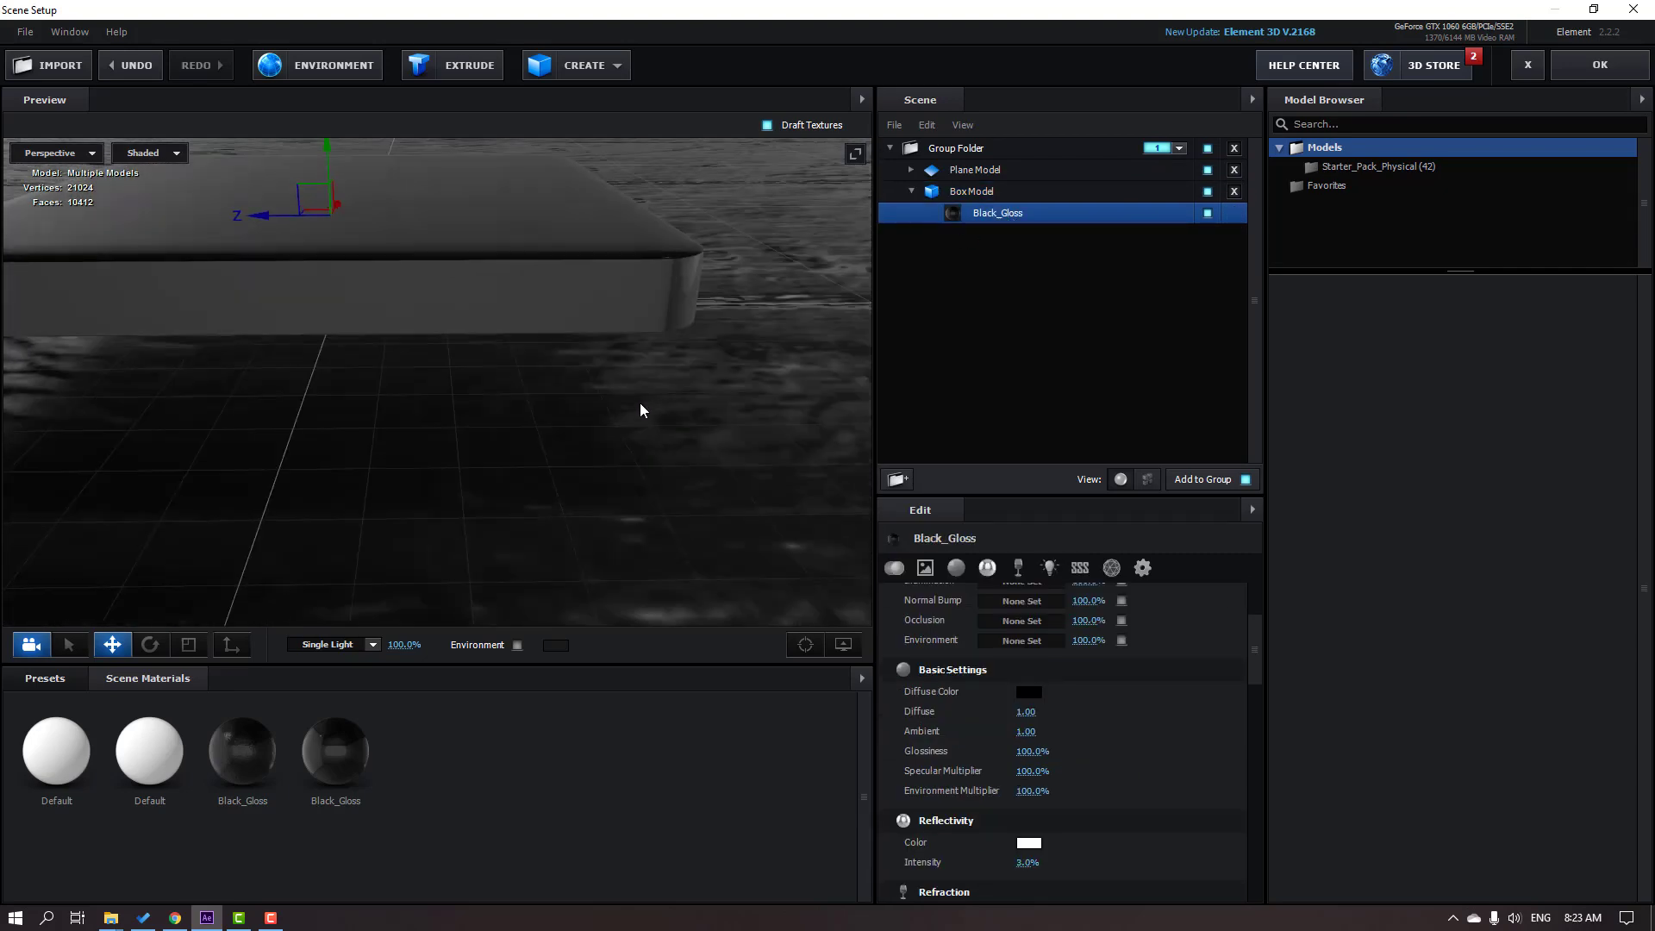
Step: Set the Diffuse Color of the slab's Black_Gloss material to golden yellow F7BC2E
mouse_move(1256, 648)
left_mouse_down()
mouse_move(1258, 684)
mouse_move(1260, 659)
left_mouse_up()
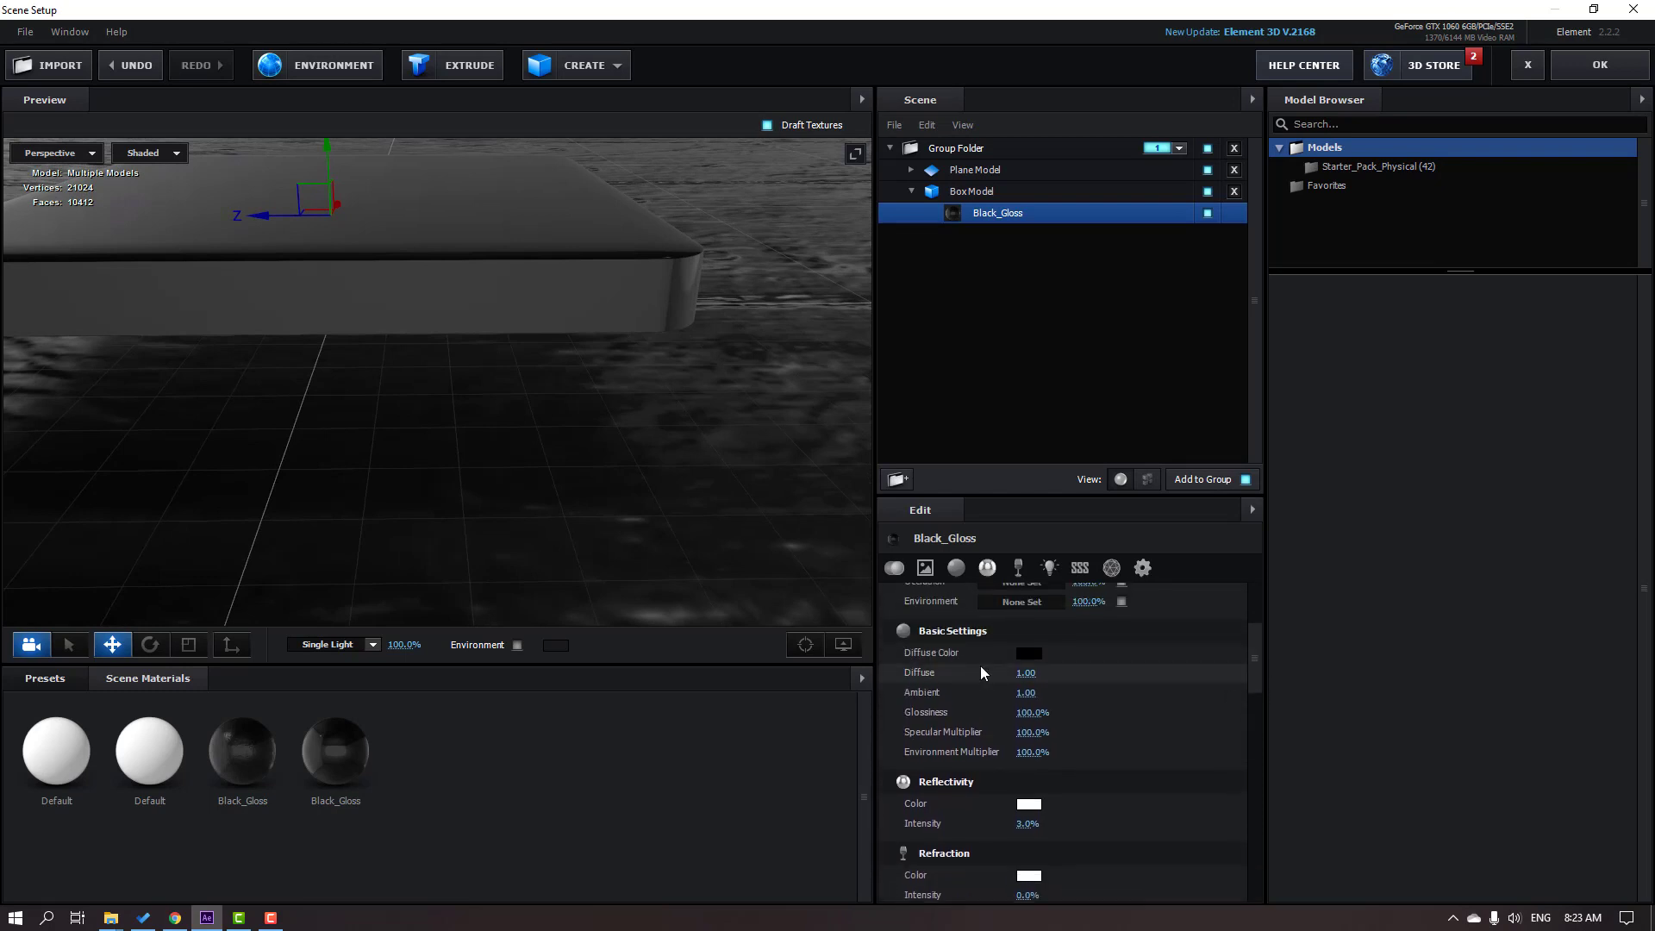
left_click(1029, 654)
left_click(1114, 762)
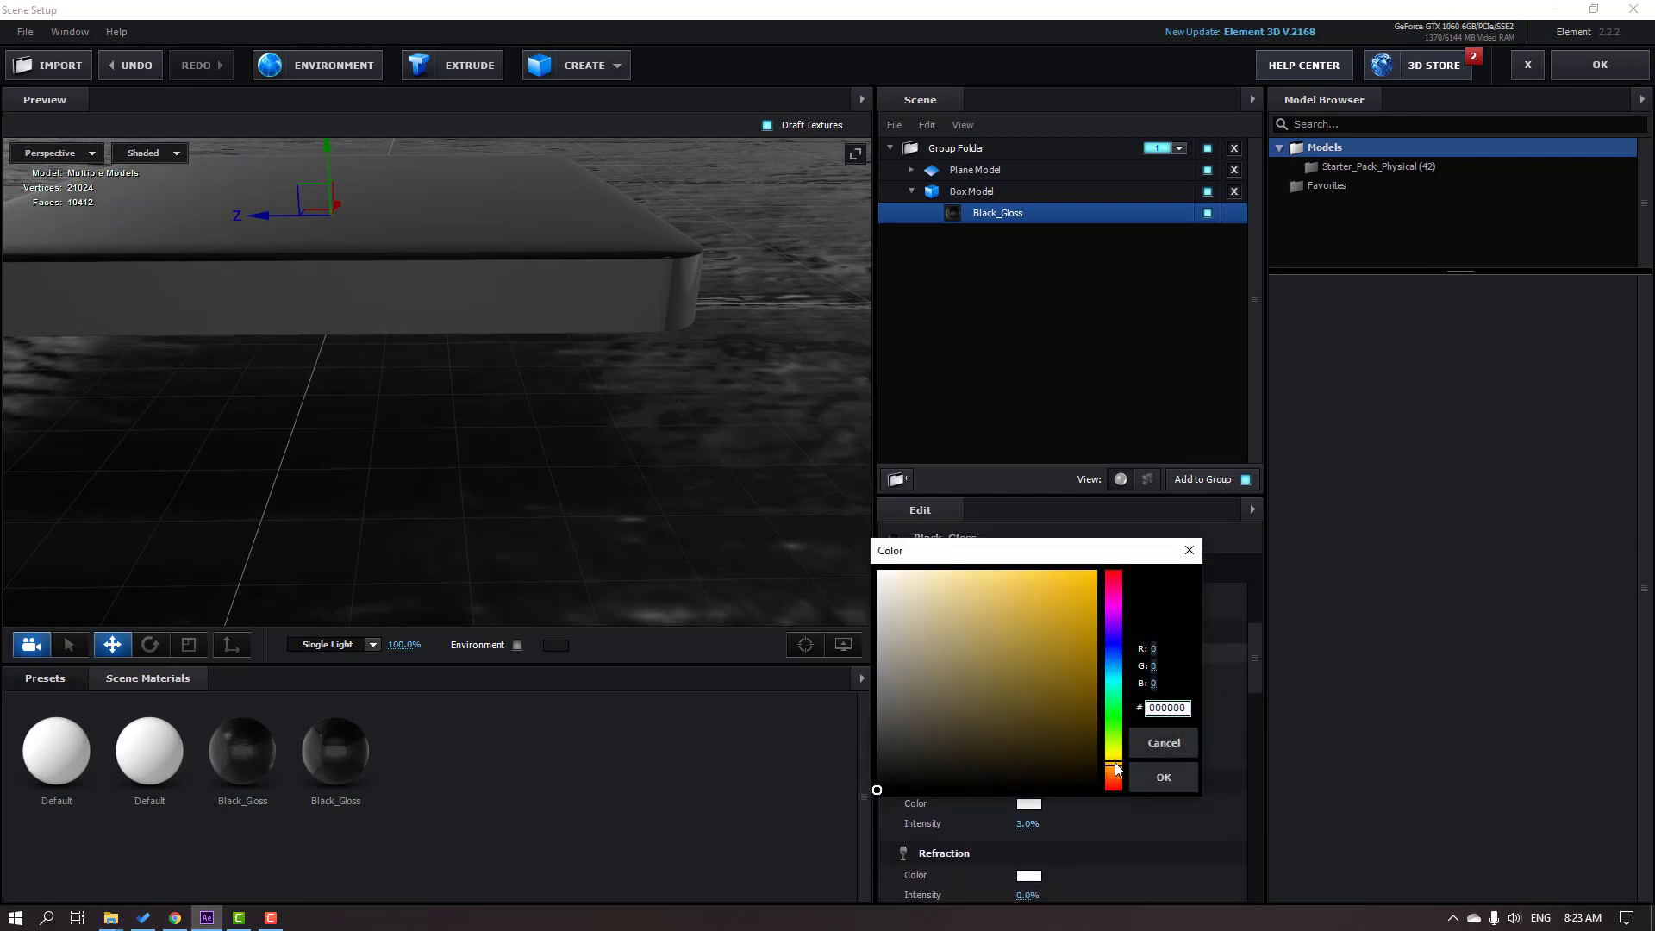
left_click_drag(1069, 605, 1059, 577)
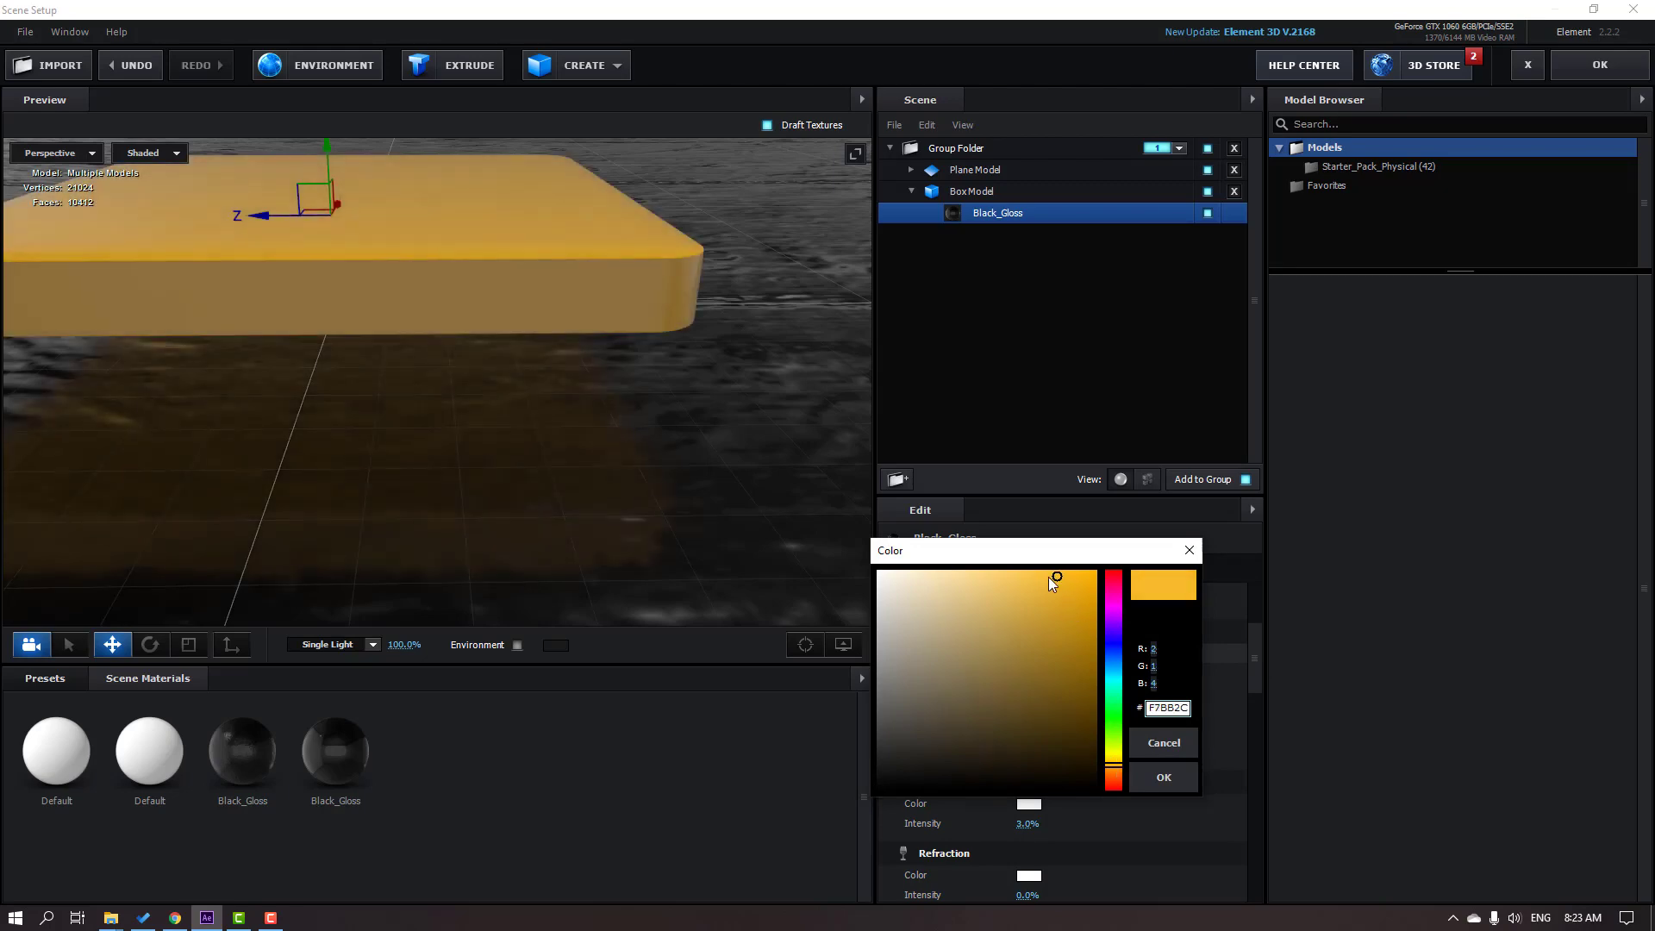
left_click(1166, 780)
left_click_drag(531, 450, 505, 450)
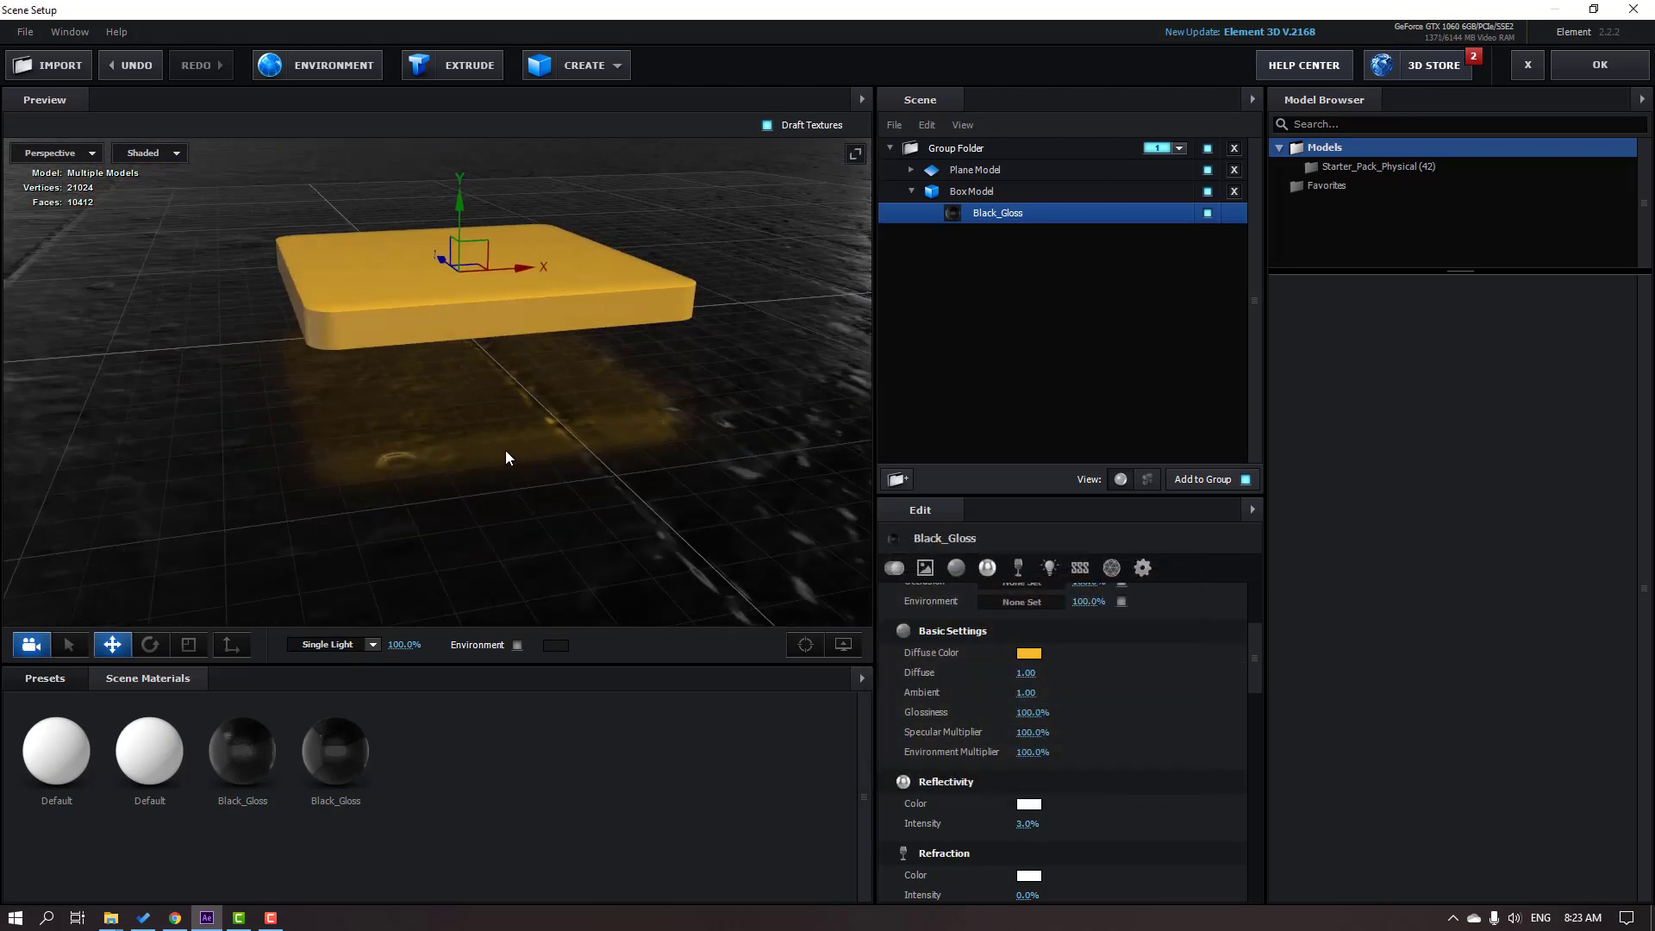
Step: Change the Diffuse Color of the slab's Black_Gloss material to blue-violet 3F22BD
left_click(1030, 653)
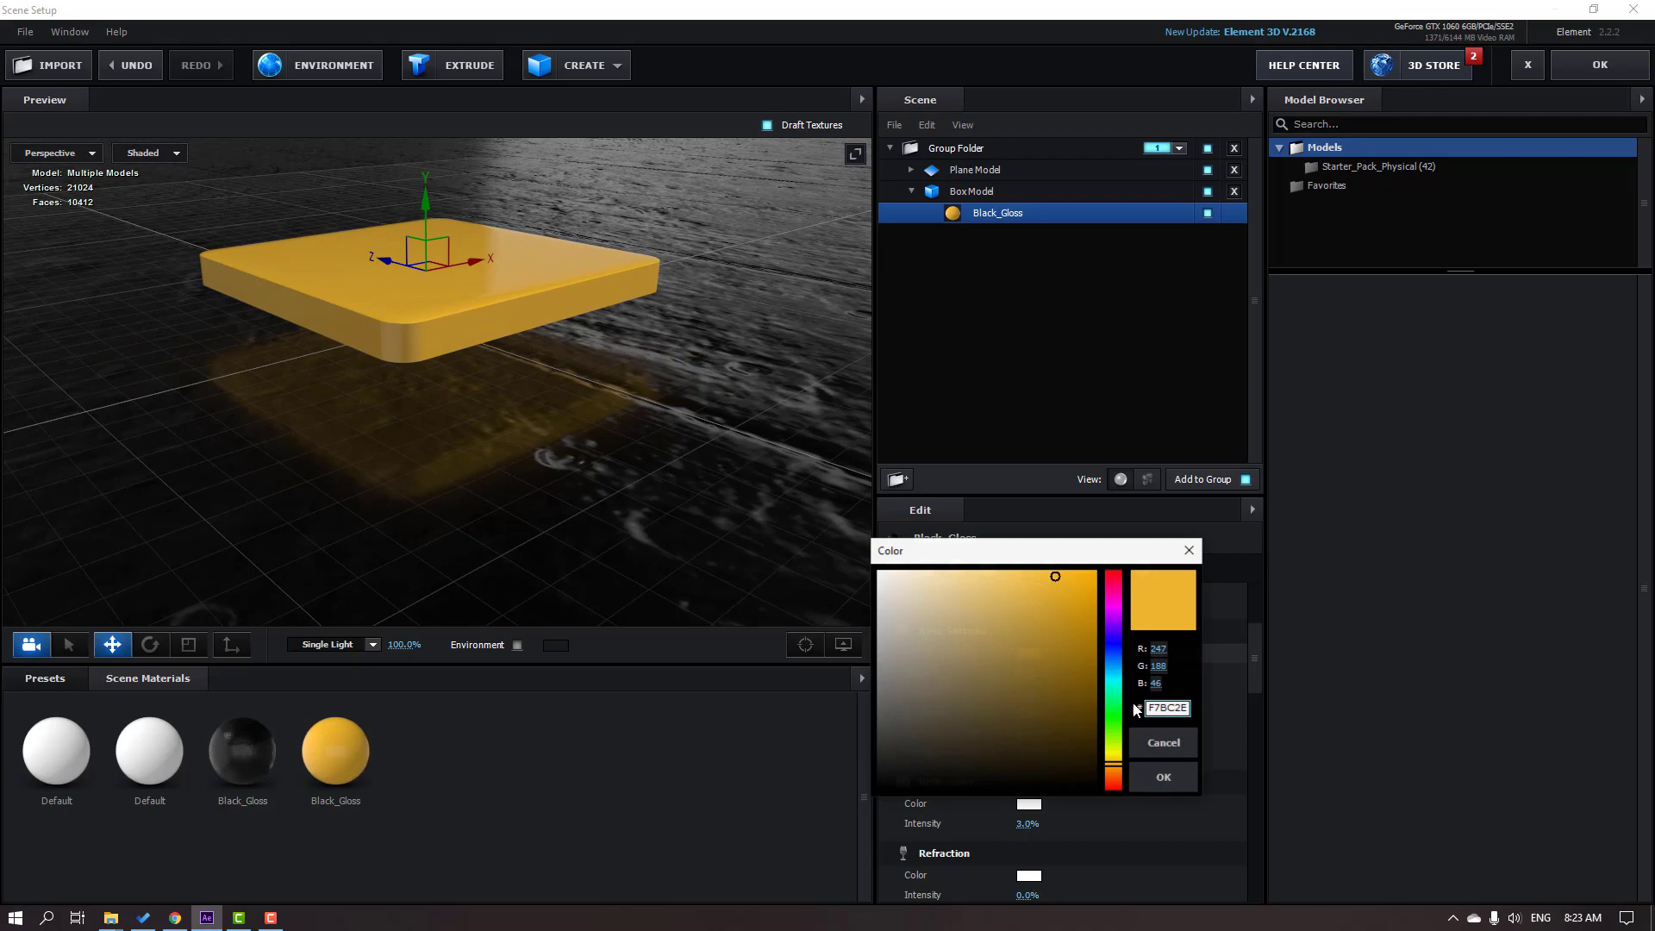
left_click(1112, 636)
left_click(1043, 635)
left_click(1057, 624)
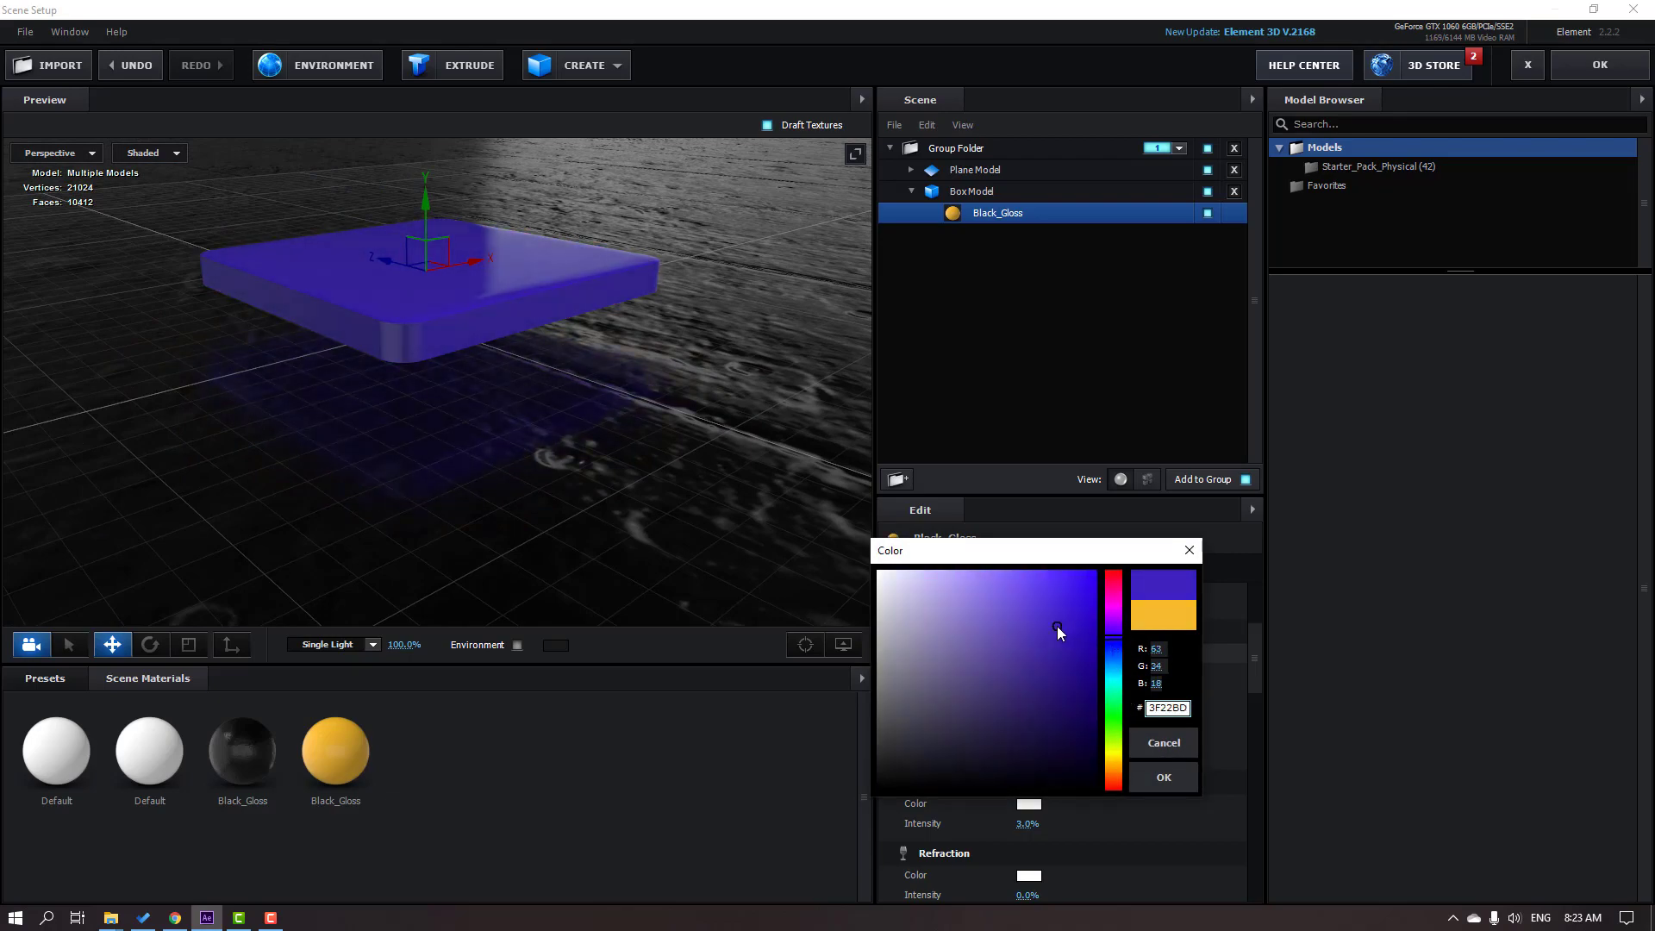
left_click(1160, 777)
left_click_drag(379, 431, 101, 686)
Step: Assign the Metal_Diffused preset from the Physical materials to the box slab
left_click(34, 681)
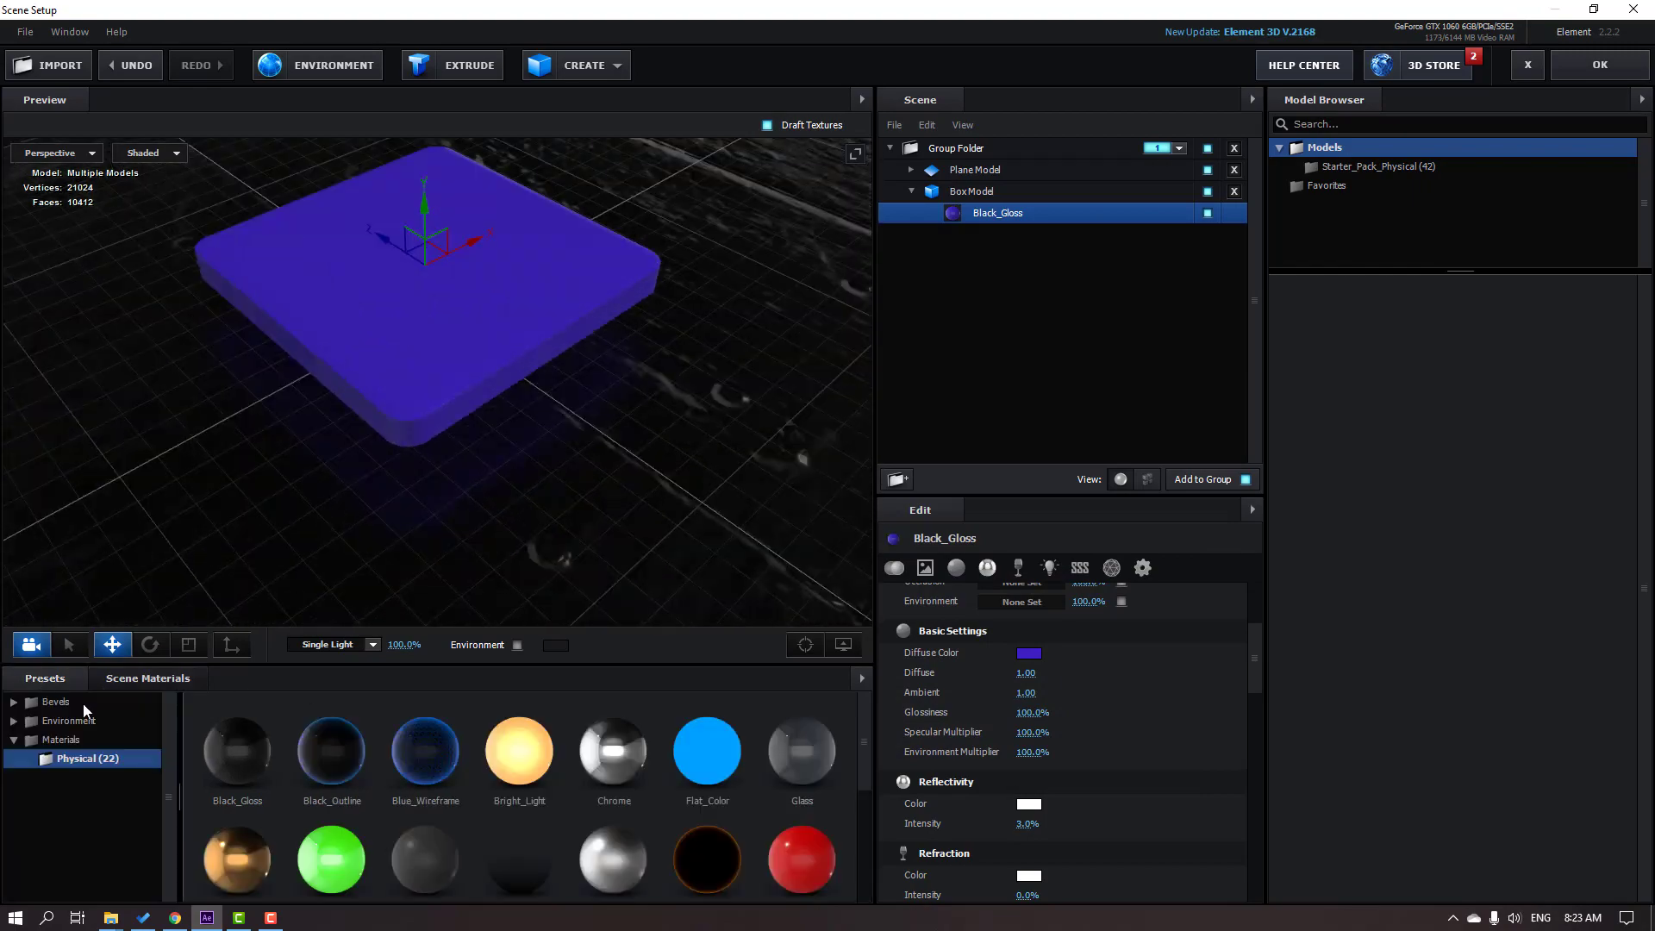
scroll(401, 830, "down", 1)
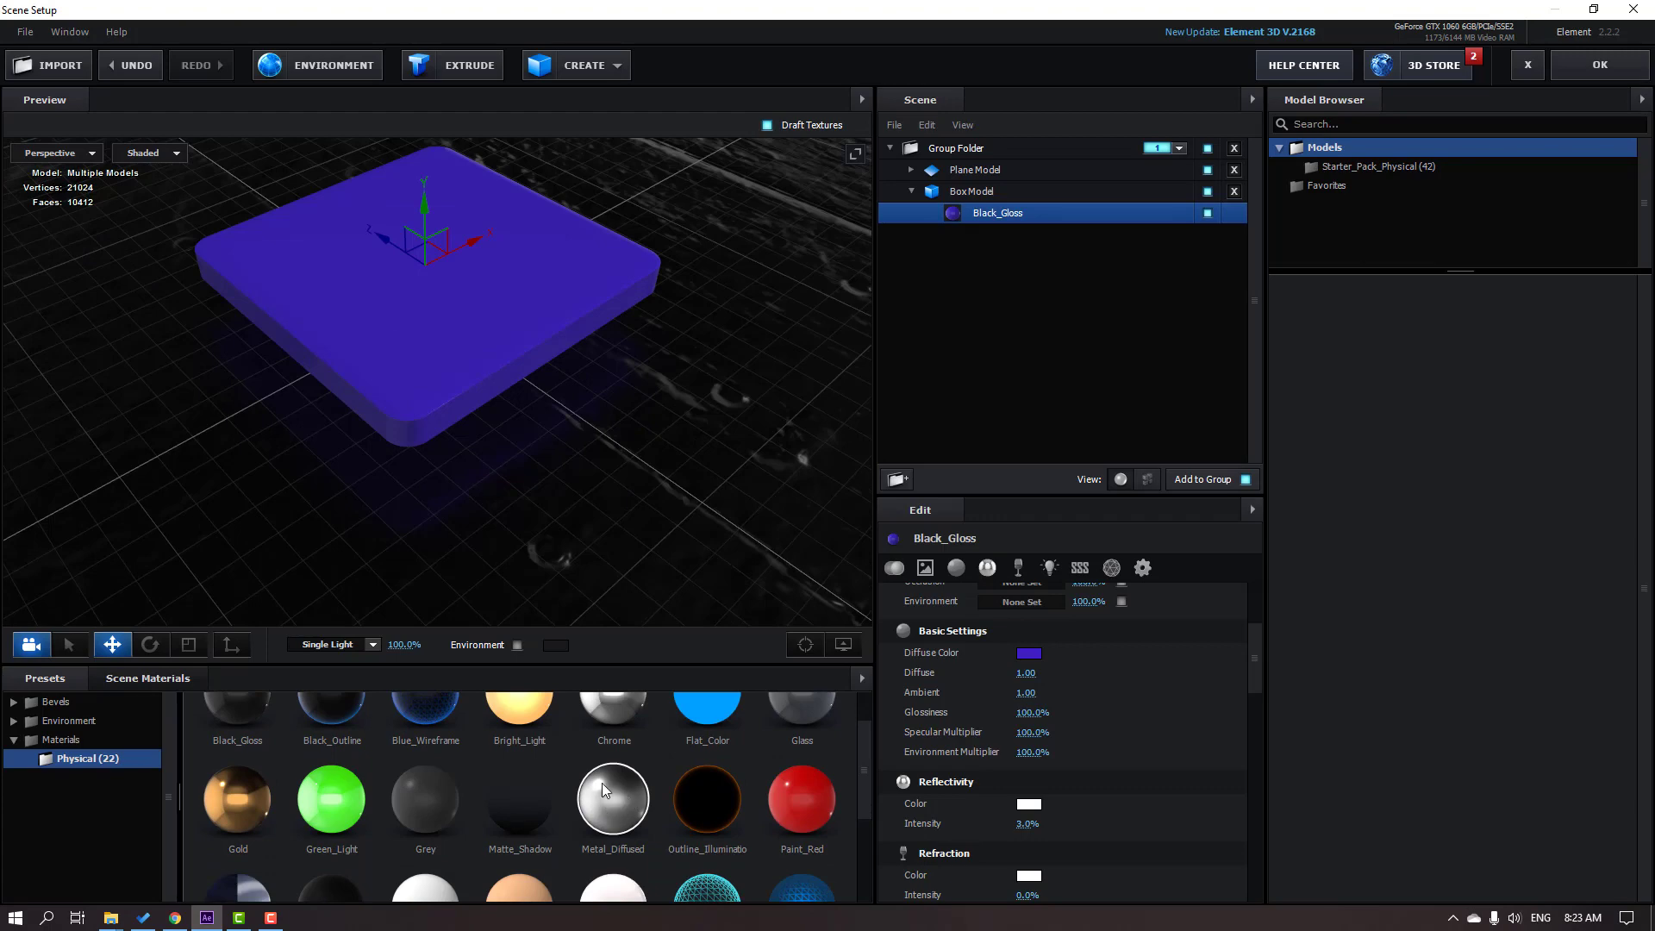
left_click_drag(602, 783, 488, 454)
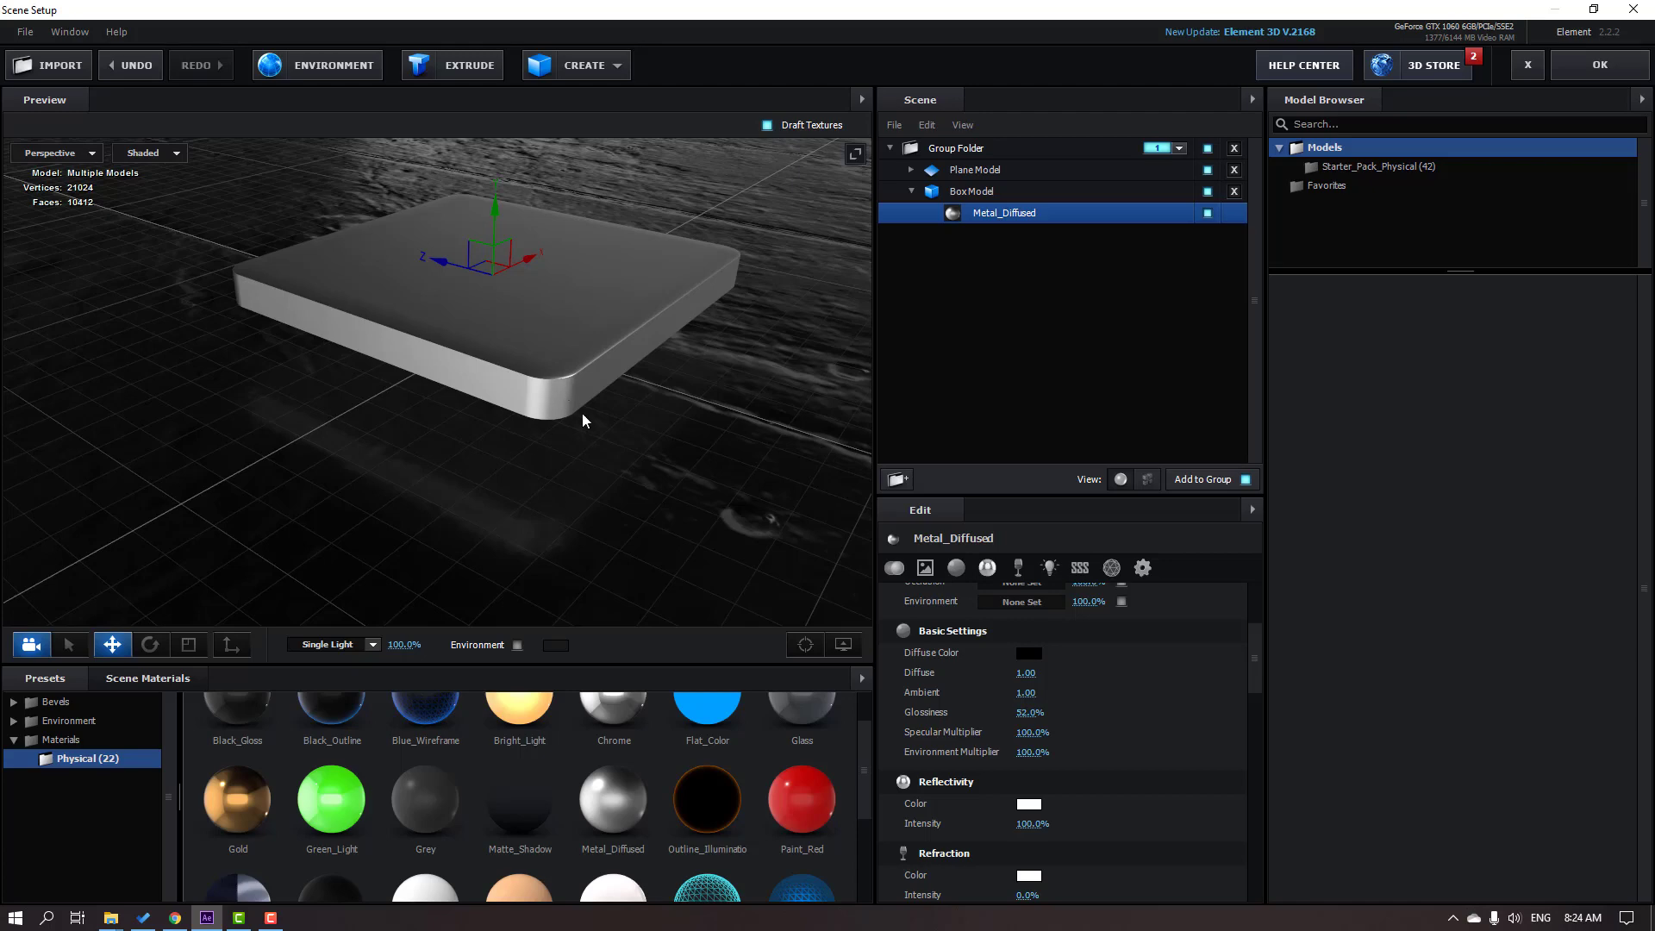
left_click_drag(582, 420, 535, 462)
Step: Collapse the box model's material entry and duplicate the box model
left_click(911, 191)
left_click(960, 195)
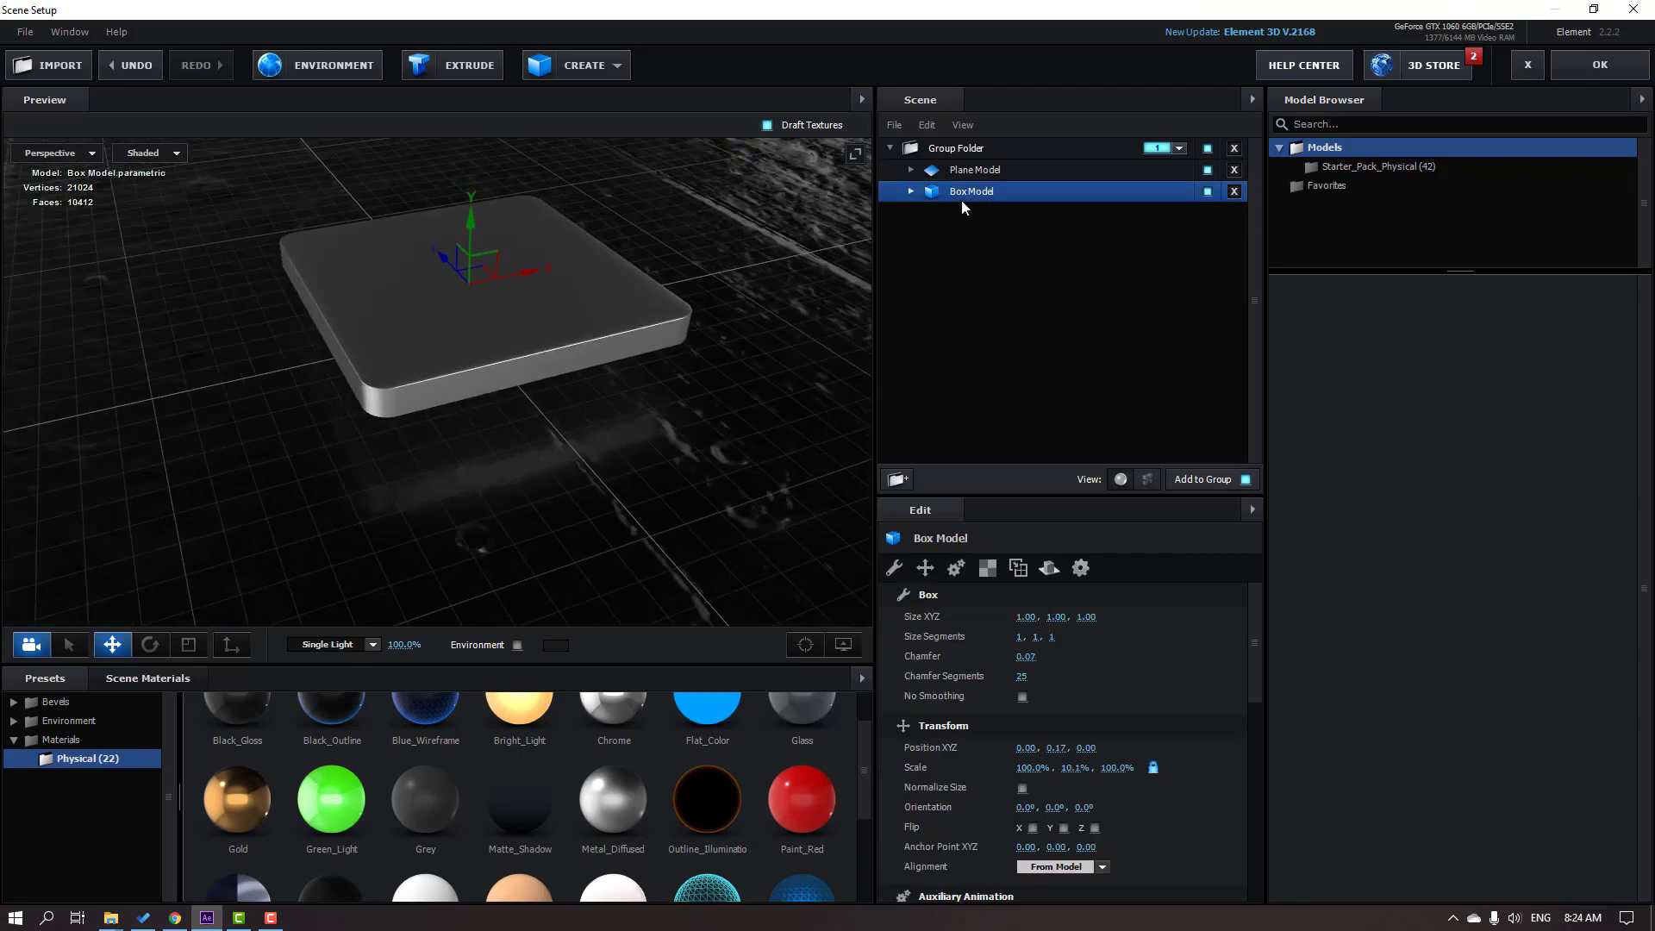
scroll(726, 308, "up", 2)
left_click_drag(502, 356, 546, 339)
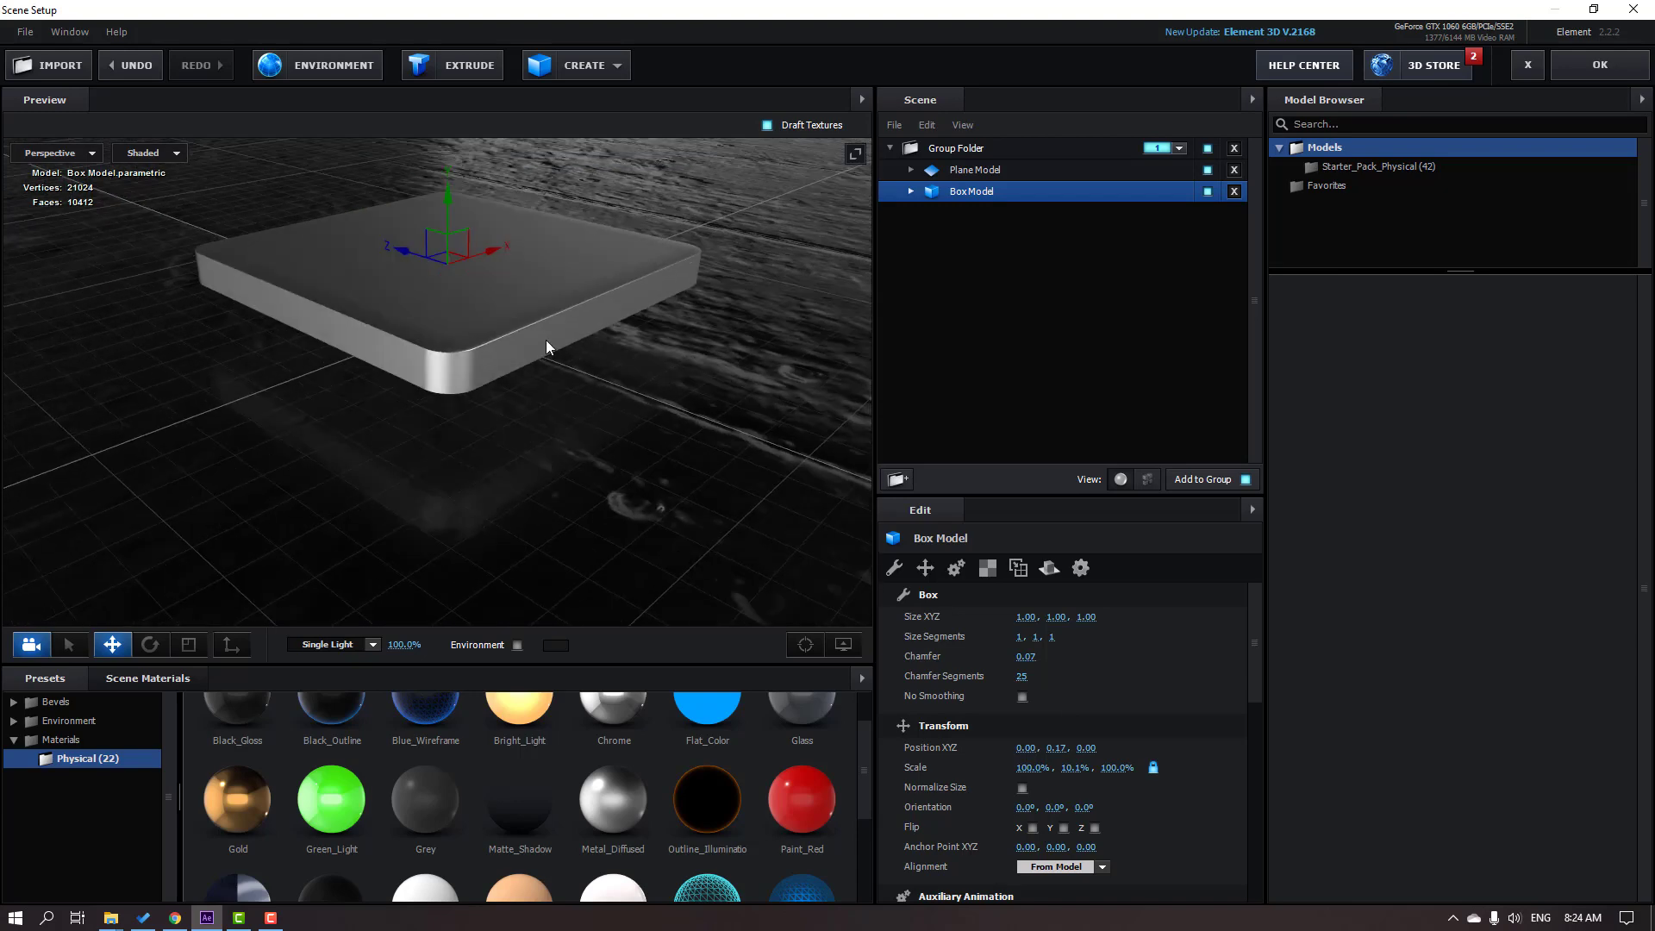
key("ctrl+d")
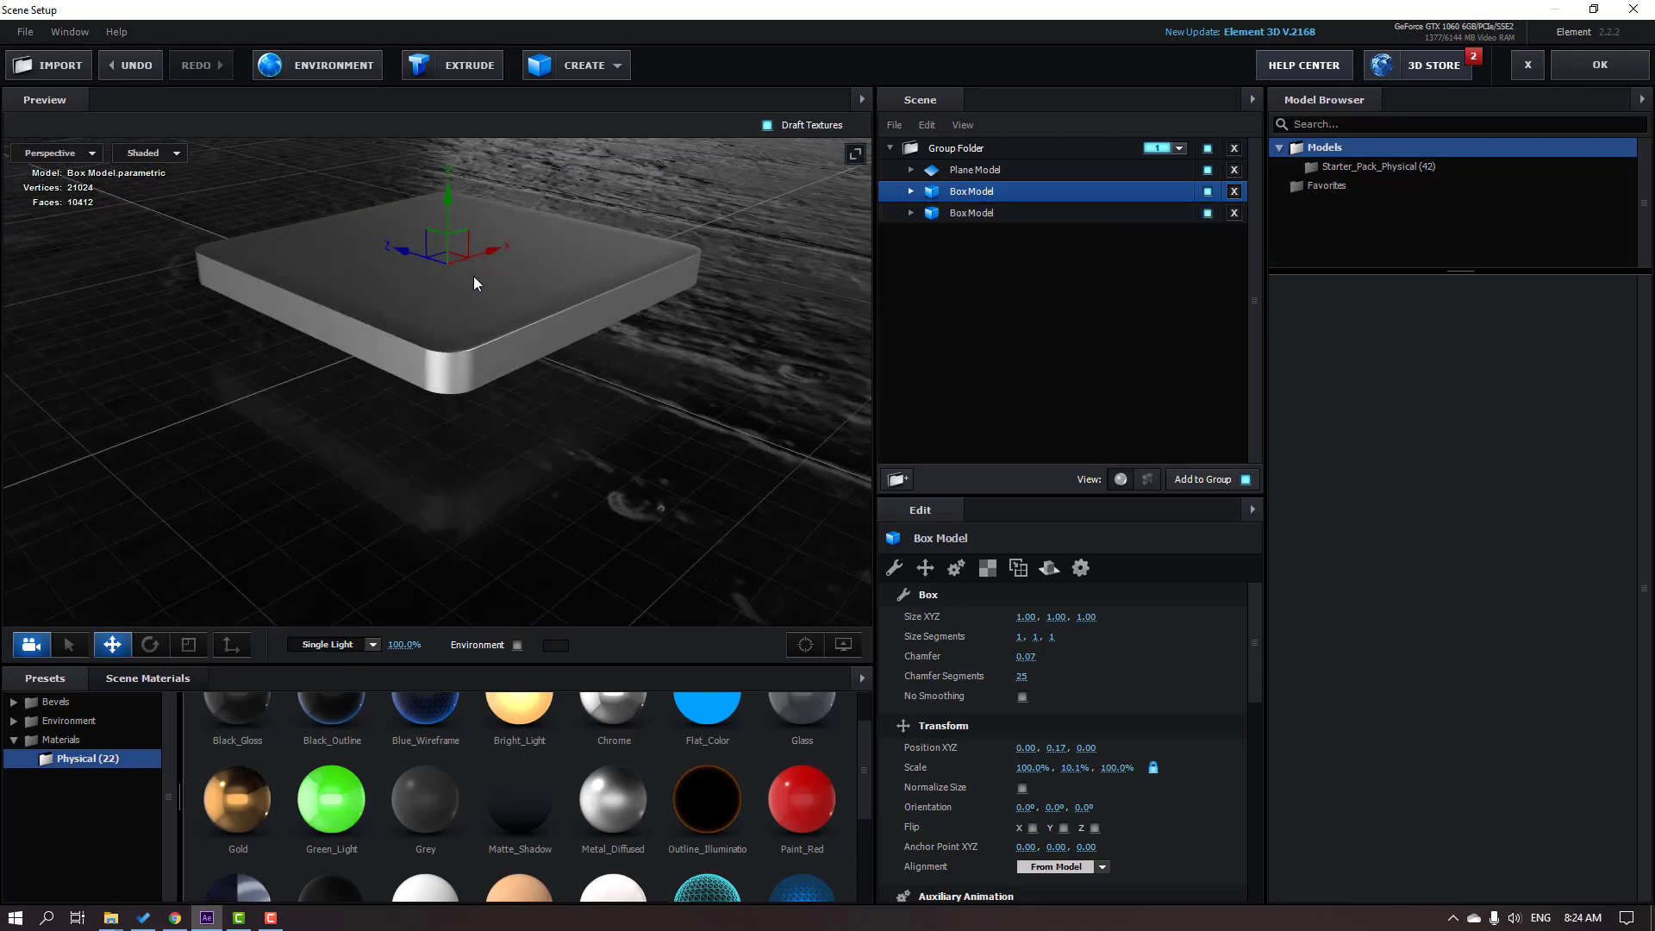
Step: Switch the preview to the Left view and raise the duplicated slab above the original to a Y position of 0.29
left_click_drag(473, 276, 514, 303)
left_click(62, 157)
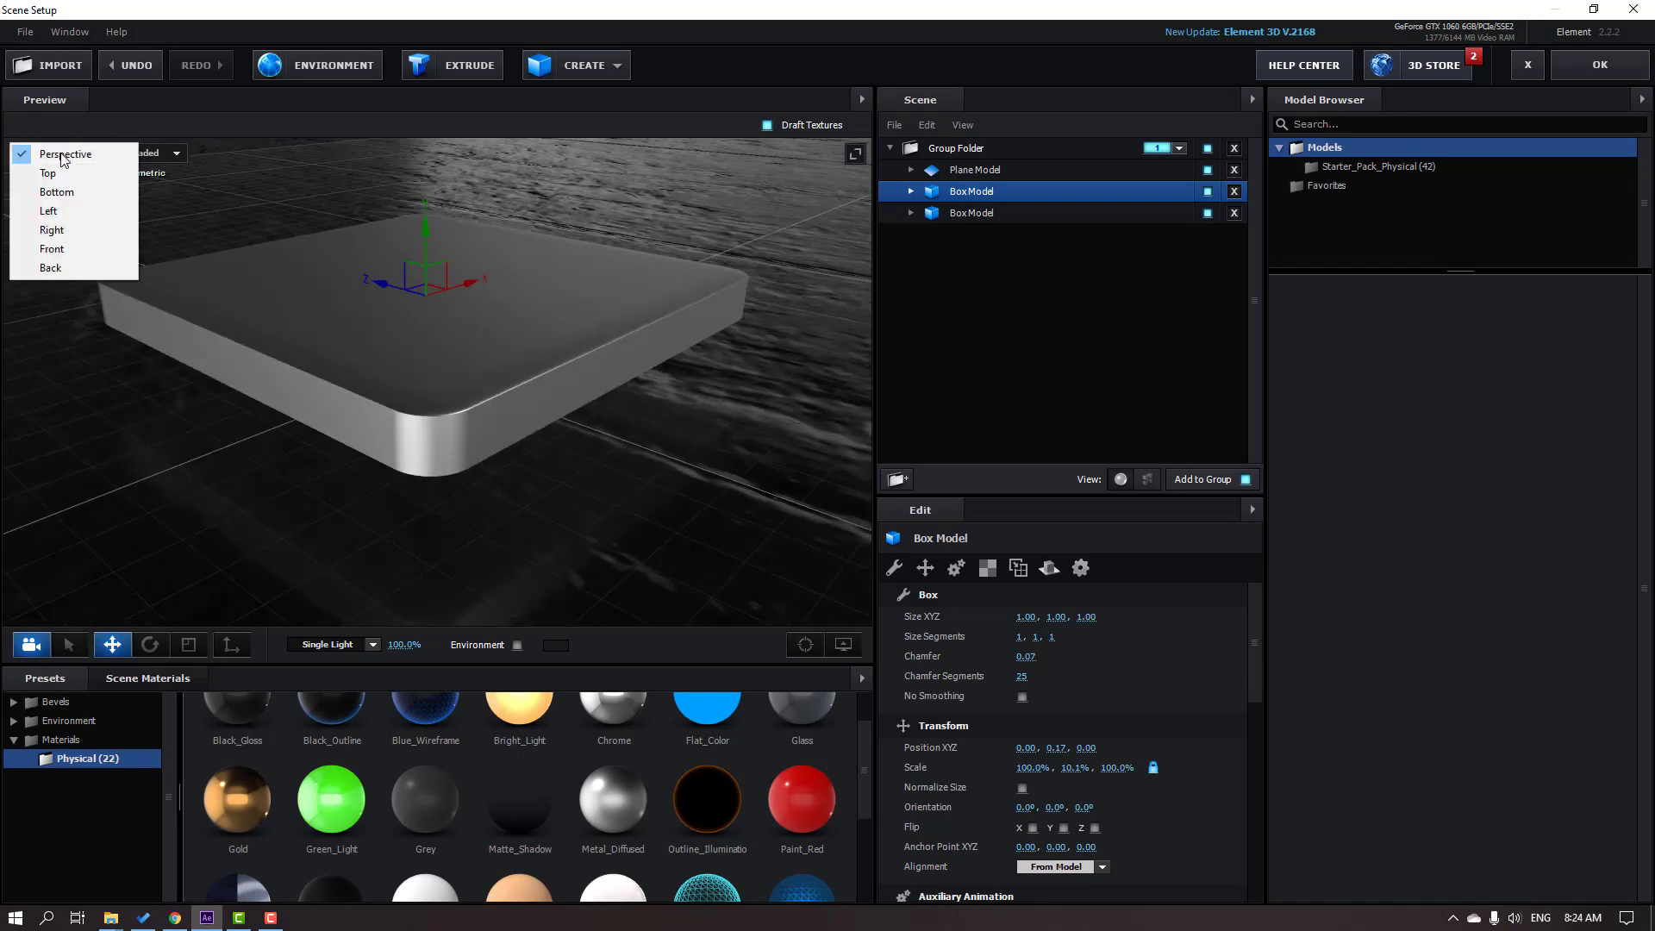
left_click(51, 213)
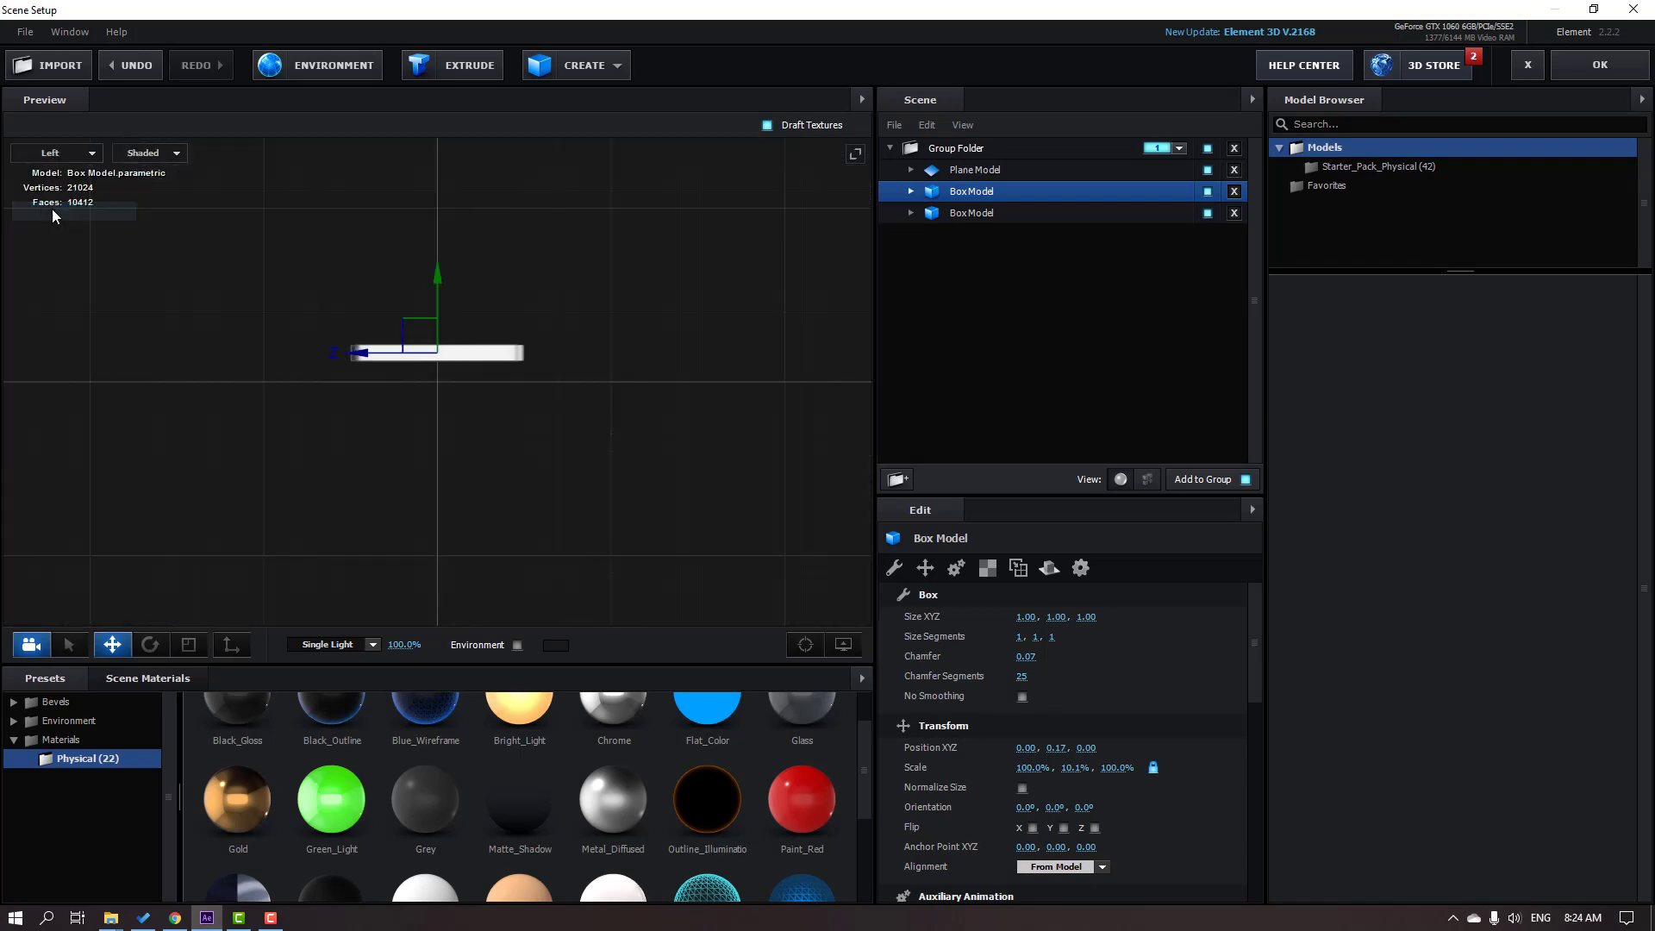
scroll(462, 343, "up", 2)
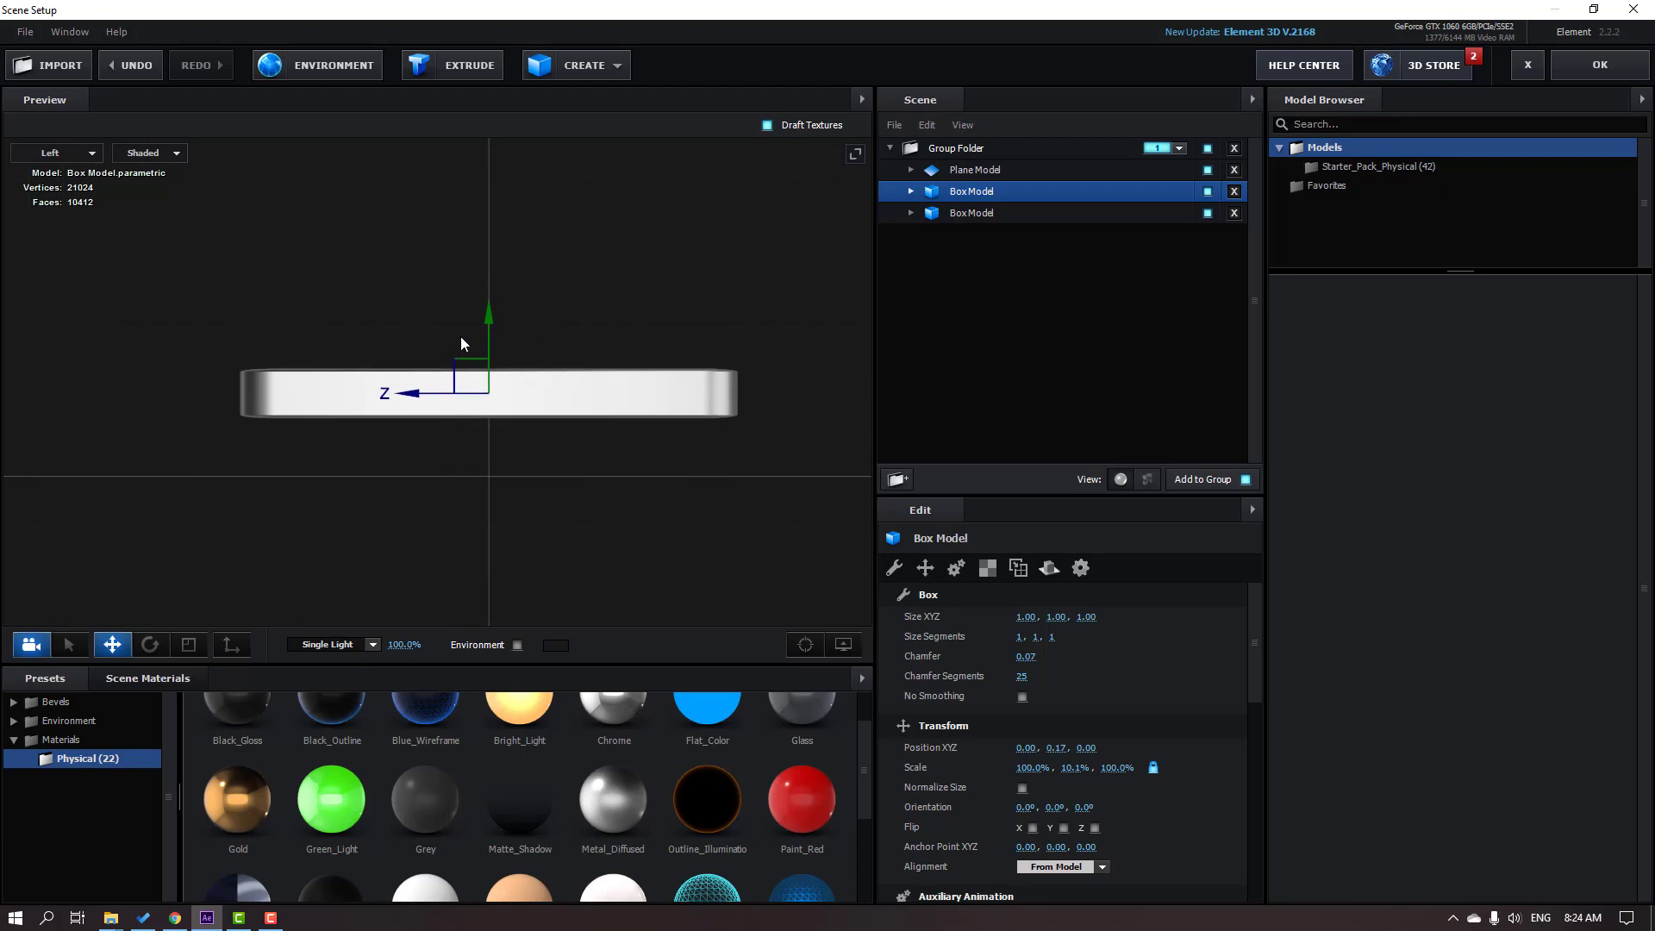
left_click_drag(490, 340, 512, 274)
scroll(562, 325, "up", 4)
scroll(603, 301, "down", 3)
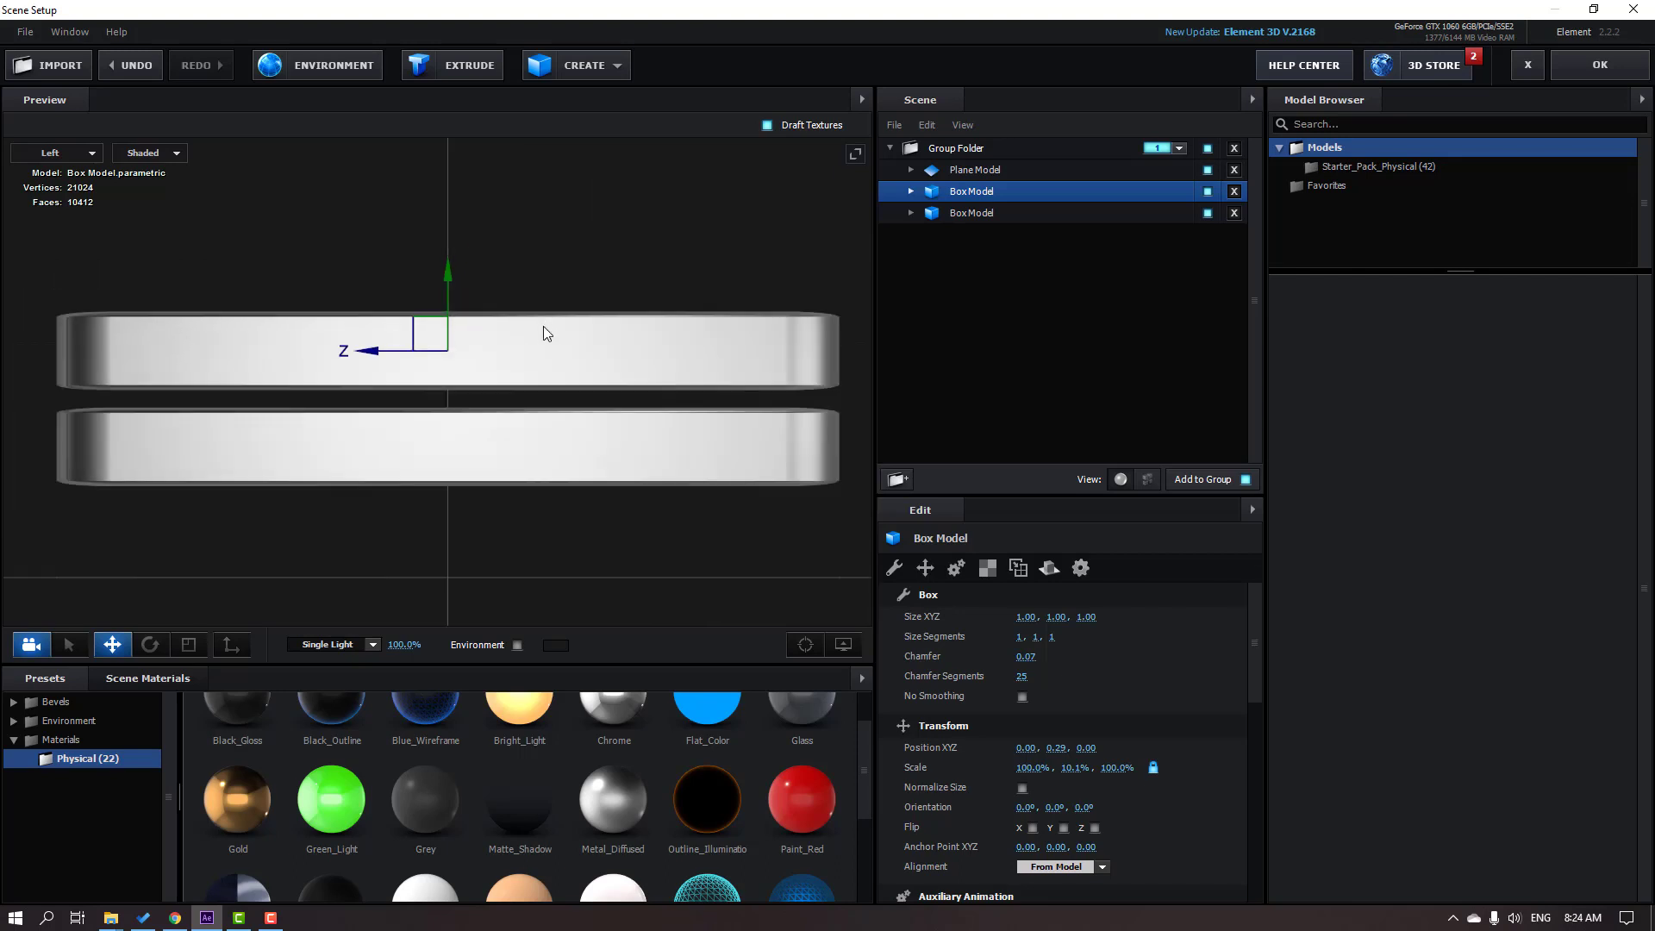
Step: Duplicate the top slab twice, raising the first copy to Y position 0.41 and the second to 0.54
key("ctrl+d")
left_click_drag(448, 310, 467, 192)
scroll(601, 319, "down", 2)
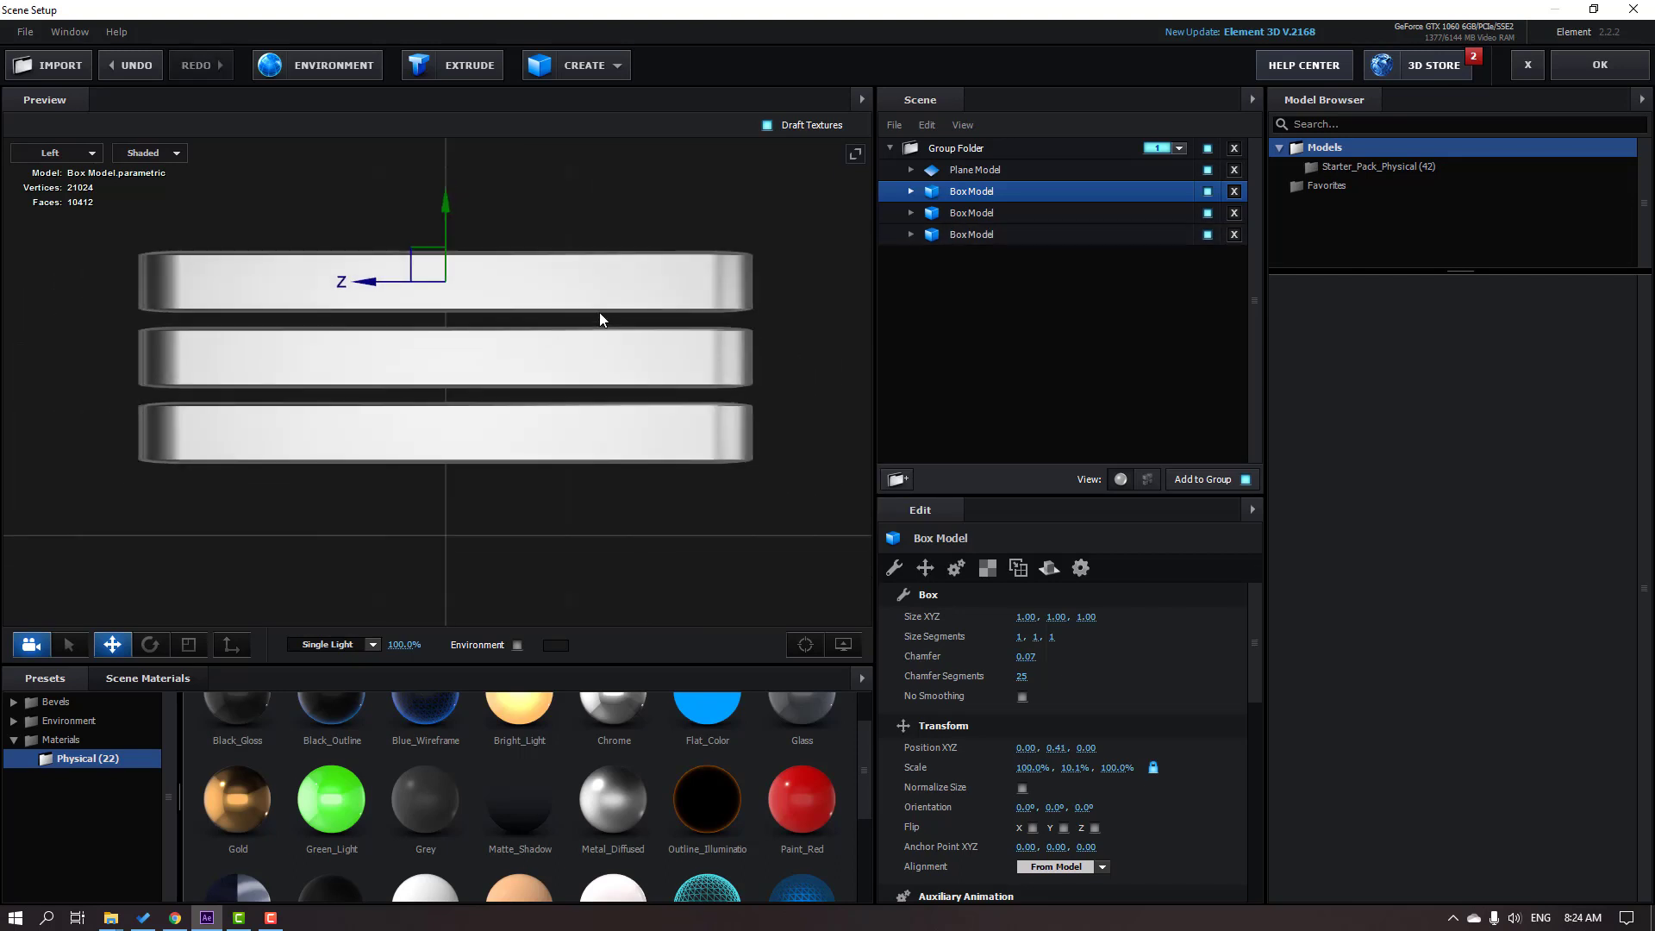
key("ctrl+d")
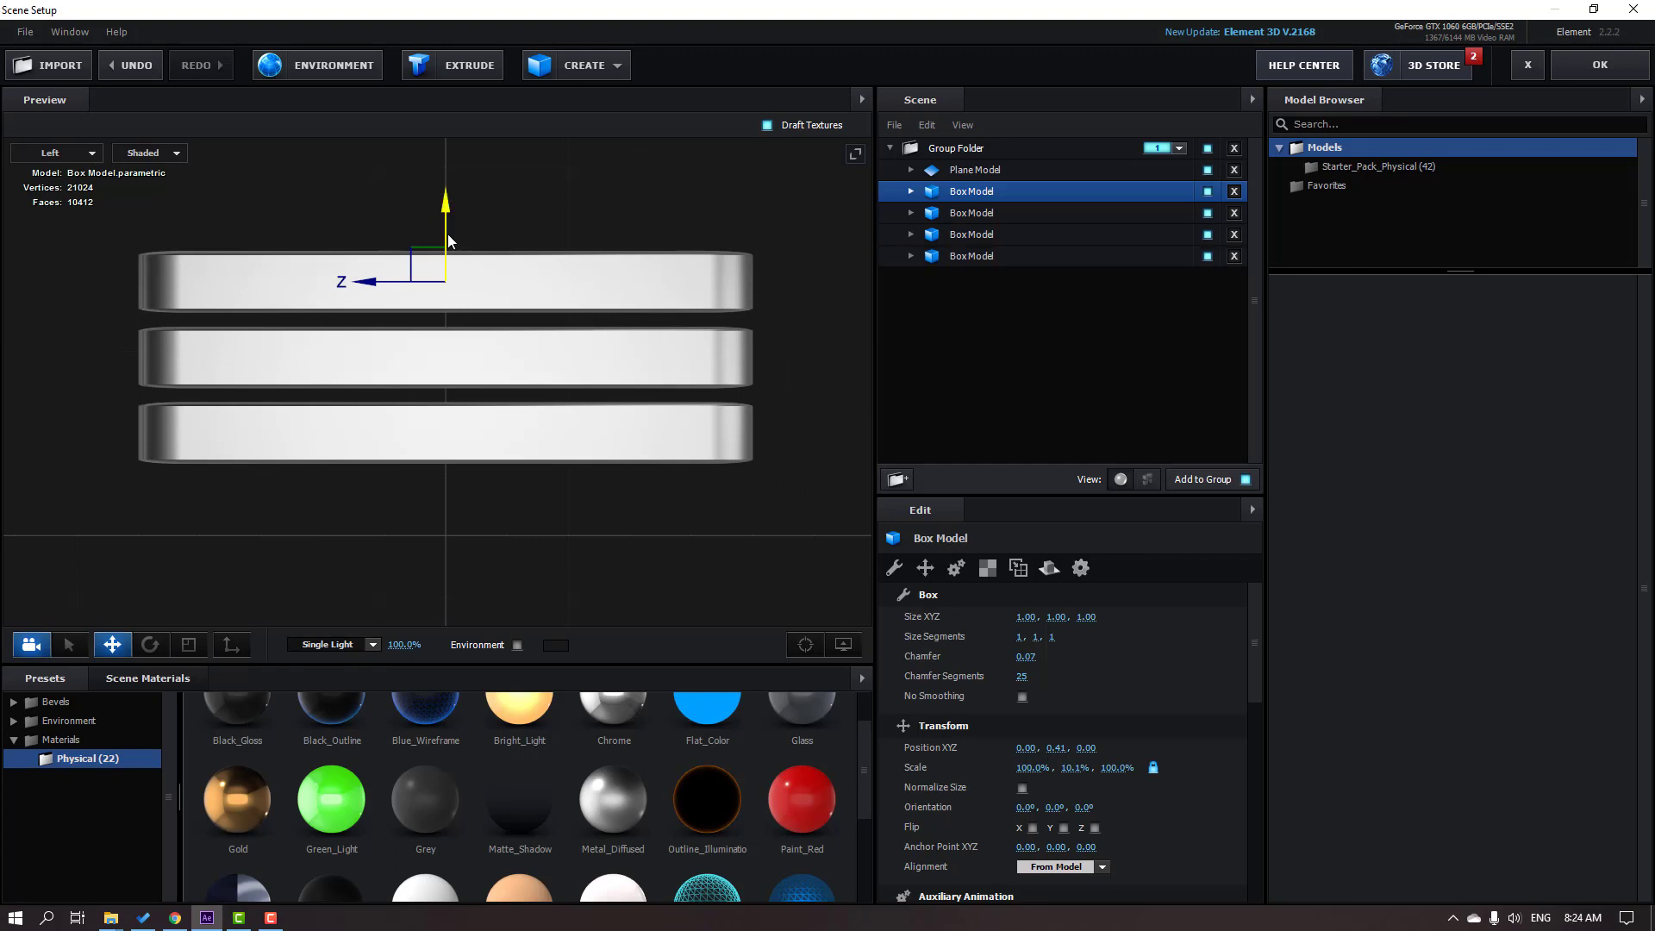
left_click_drag(448, 235, 458, 154)
left_click_drag(567, 204, 617, 262)
Step: Add a fifth slab at Y position 0.67 by duplicating the top one, and return the preview to the Perspective view
key("ctrl+d")
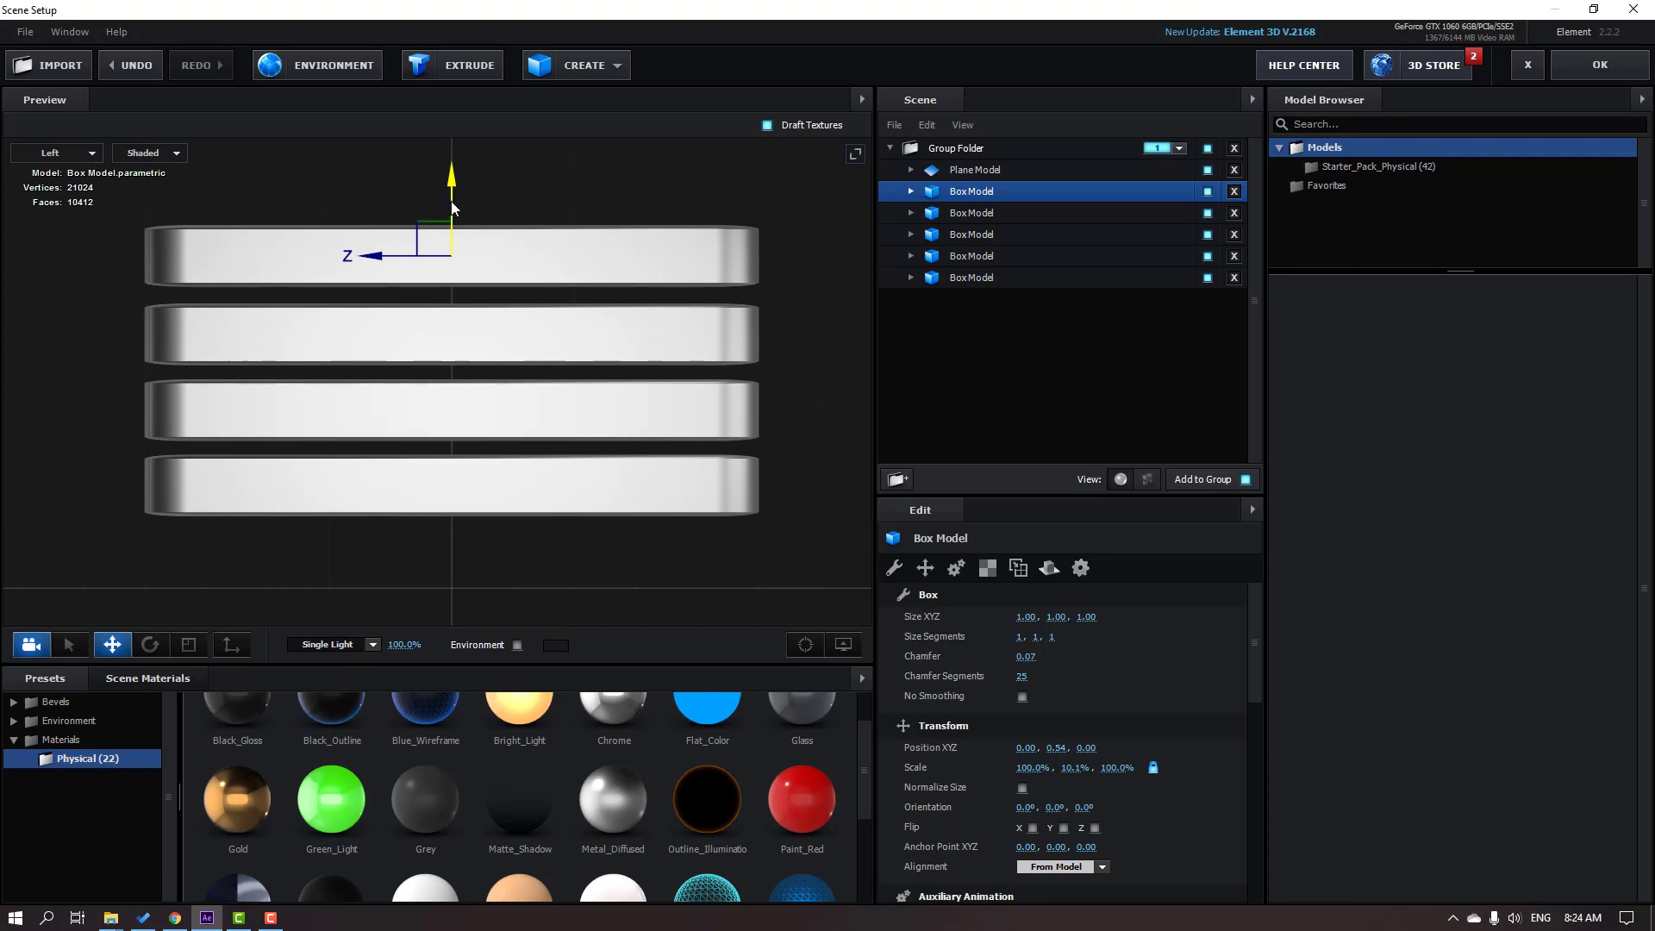
left_click_drag(452, 207, 474, 134)
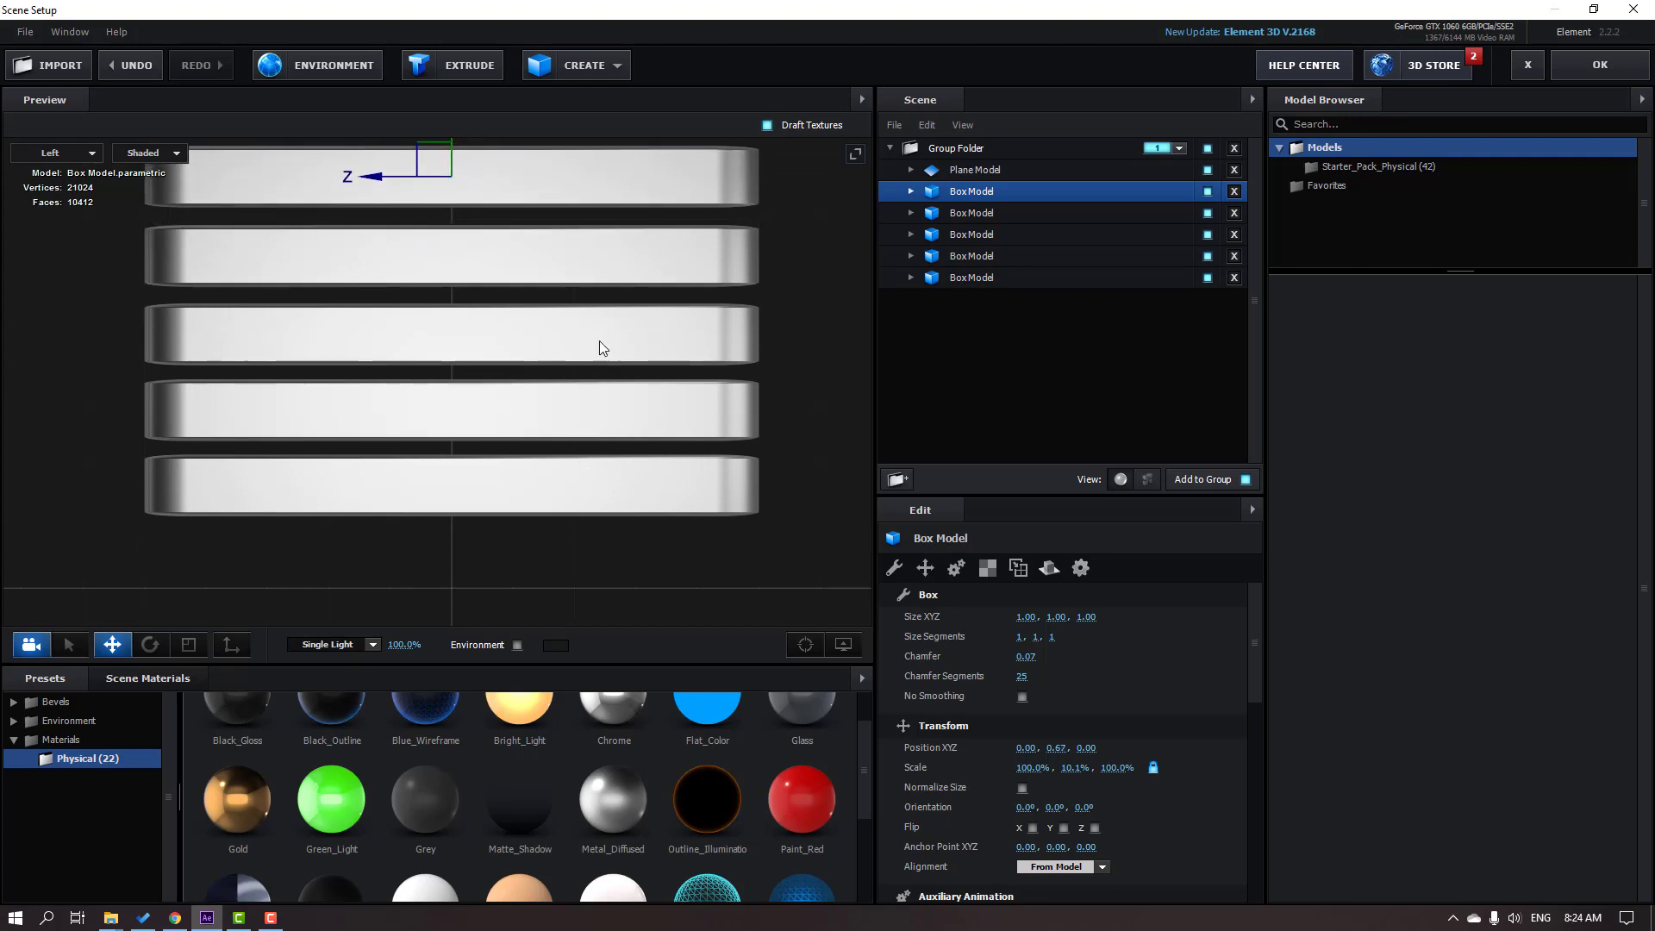
left_click_drag(606, 204, 613, 322)
scroll(614, 319, "down", 1)
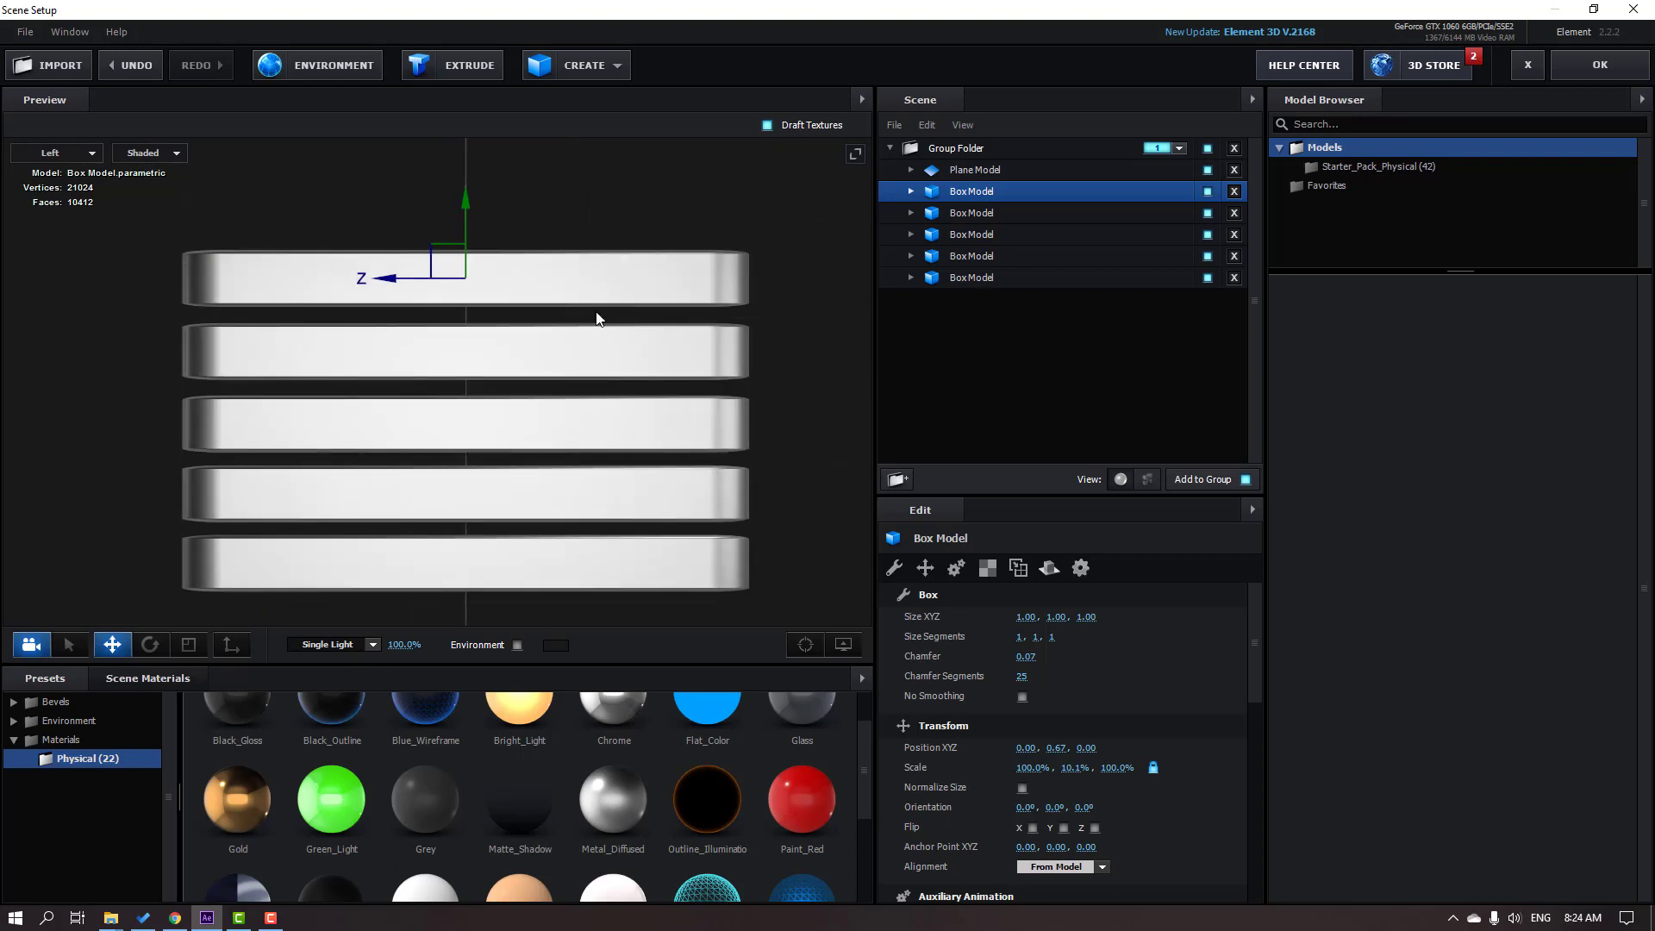
scroll(594, 318, "down", 2)
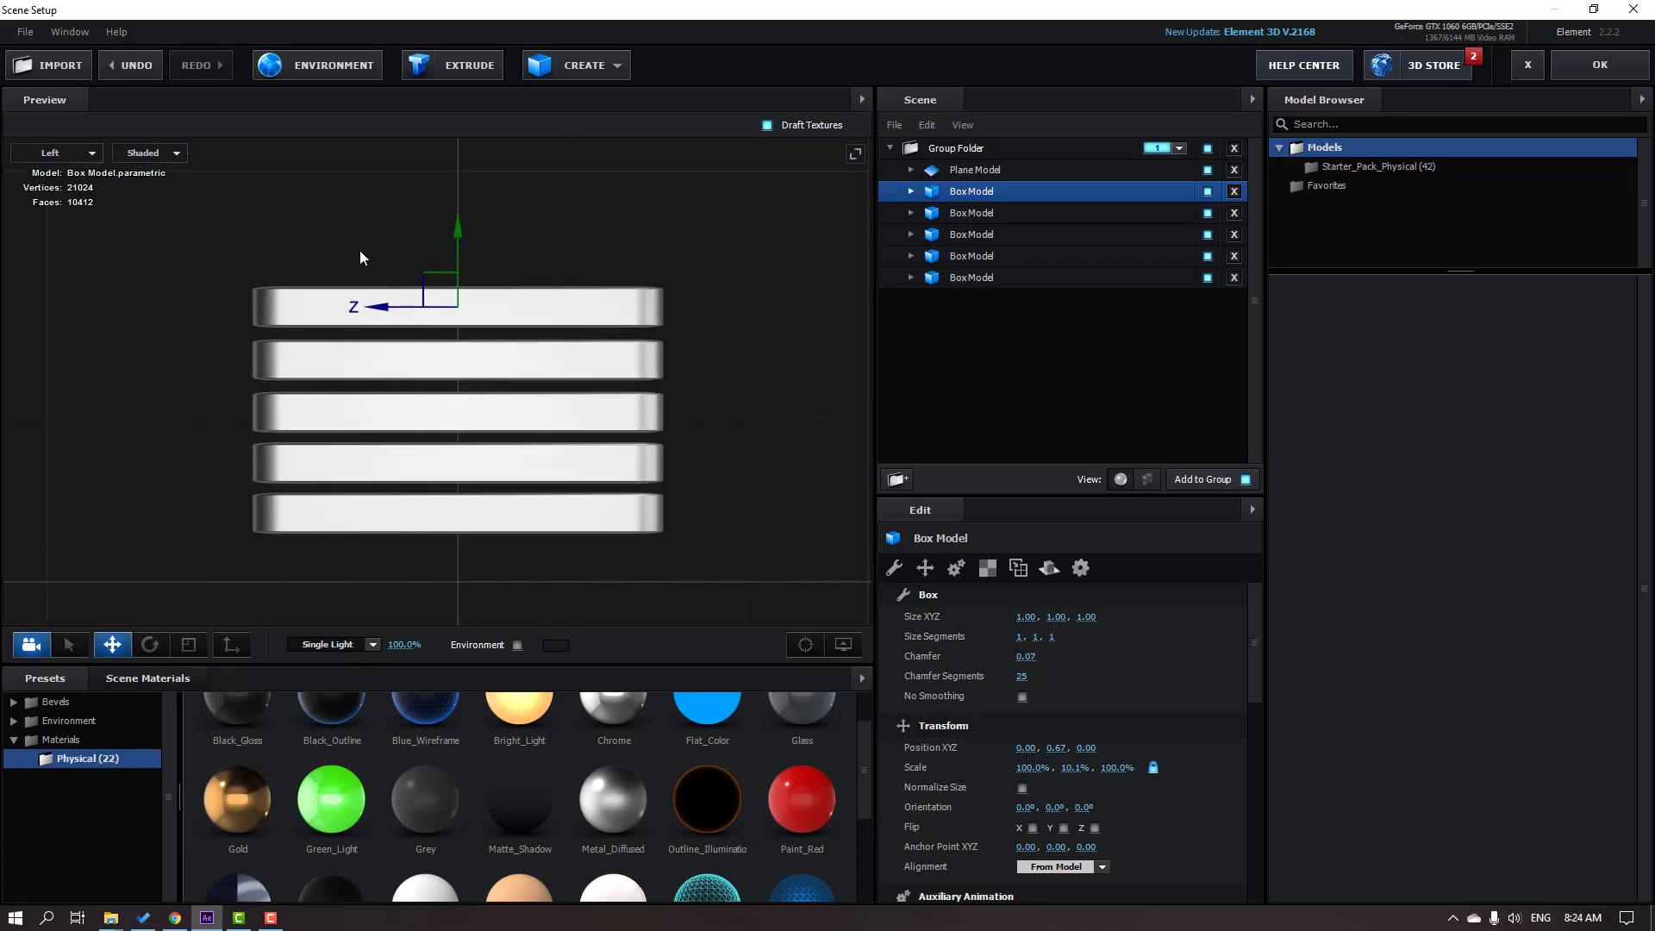
left_click(45, 153)
left_click(77, 153)
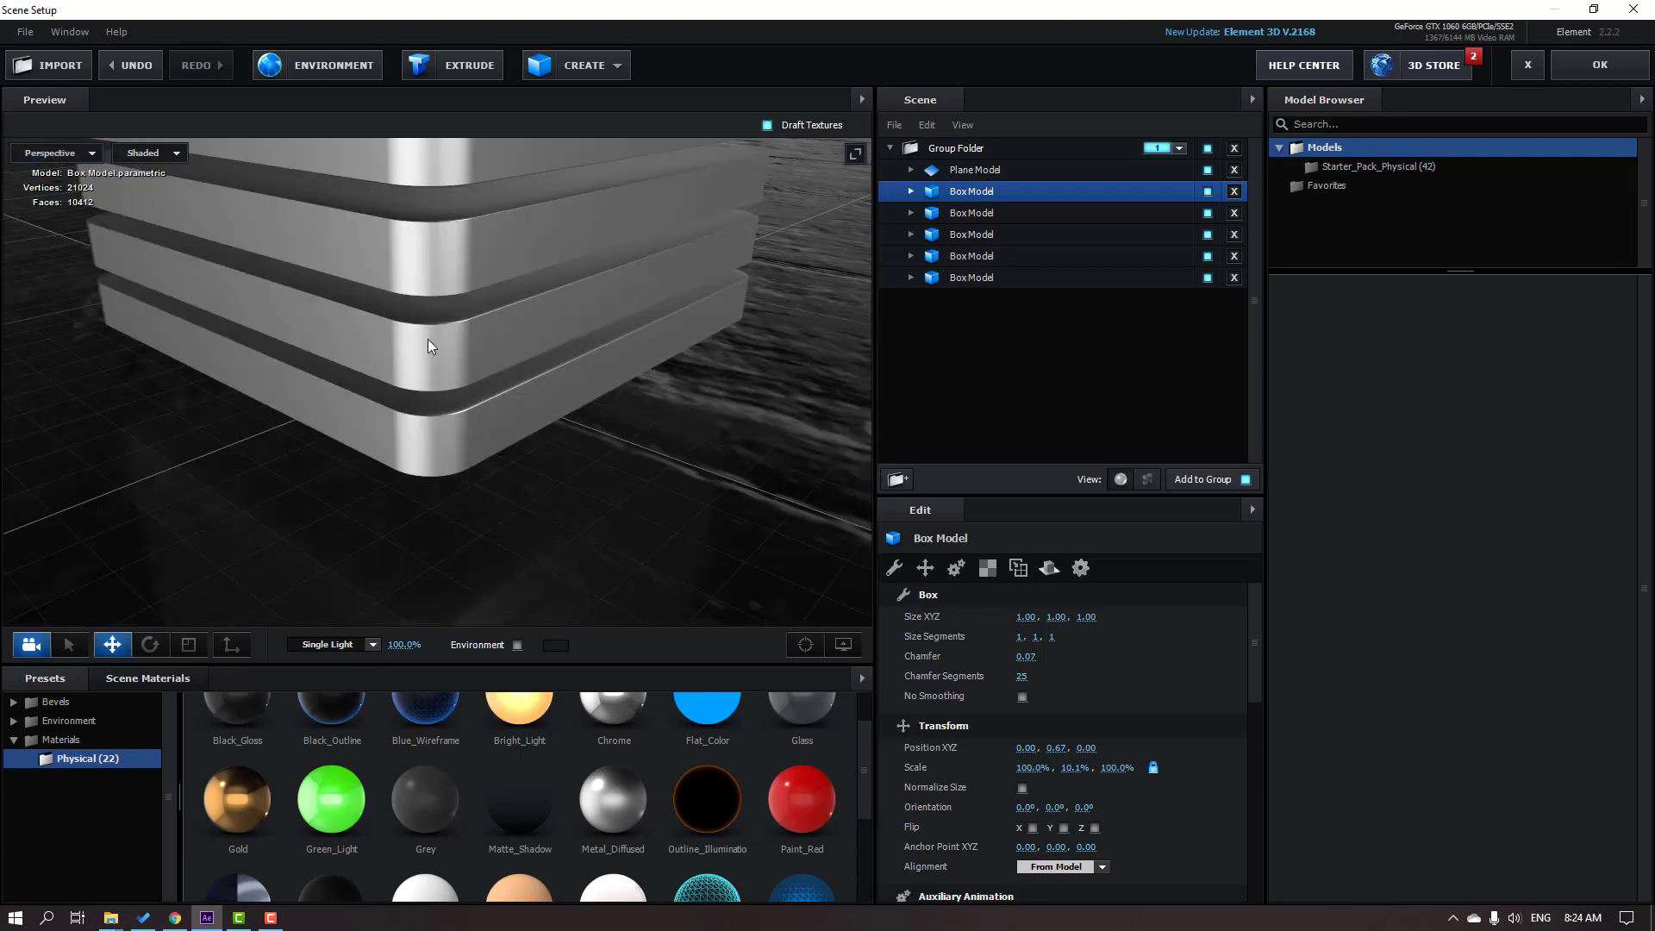
scroll(481, 303, "down", 2)
left_click_drag(481, 302, 510, 354)
scroll(438, 401, "up", 3)
scroll(438, 405, "down", 2)
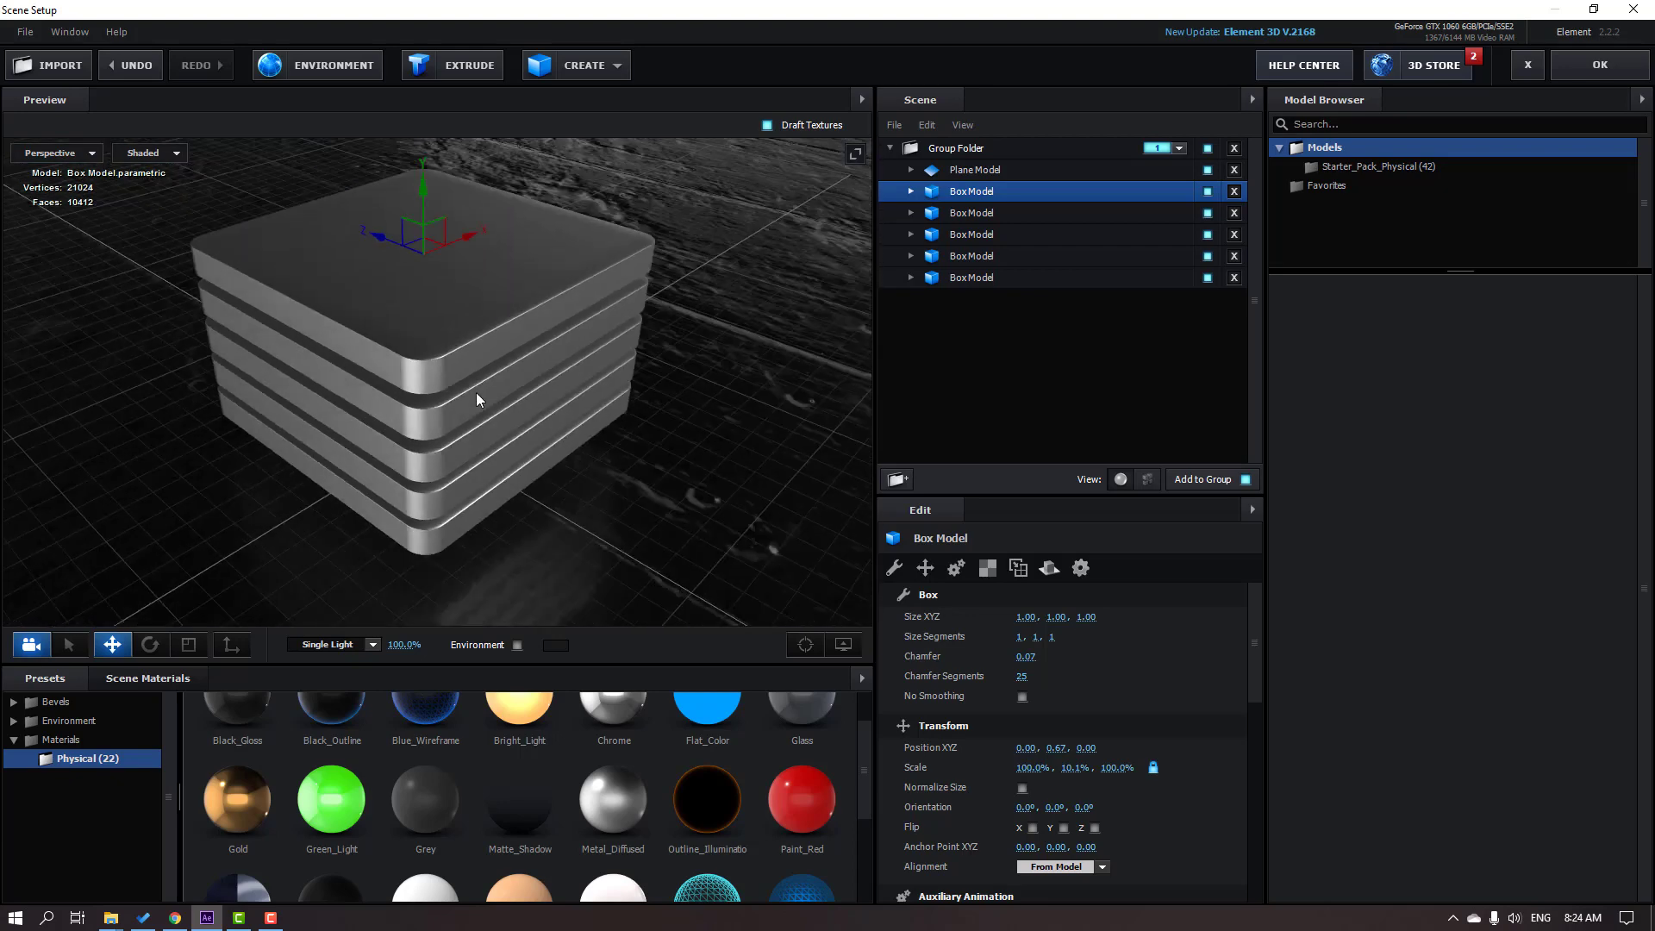
Step: Assign auxiliary animation Channel 1 to the bottom slab and Channel 2 to the slab directly above it
left_click(966, 279)
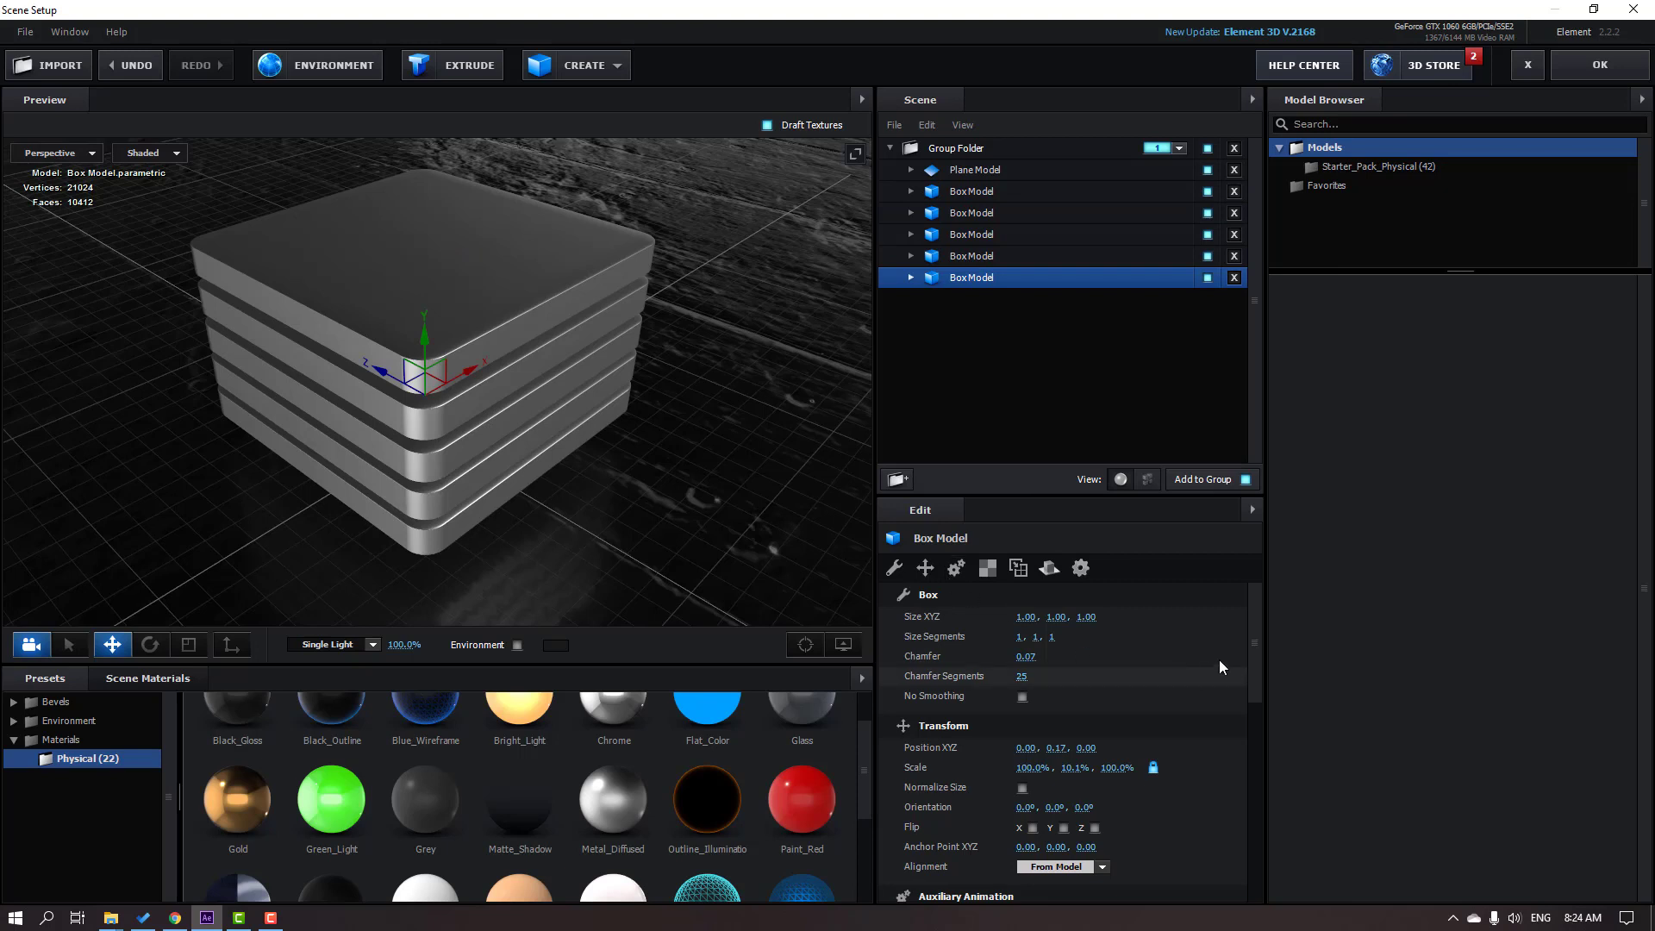
left_click_drag(1251, 626, 1250, 684)
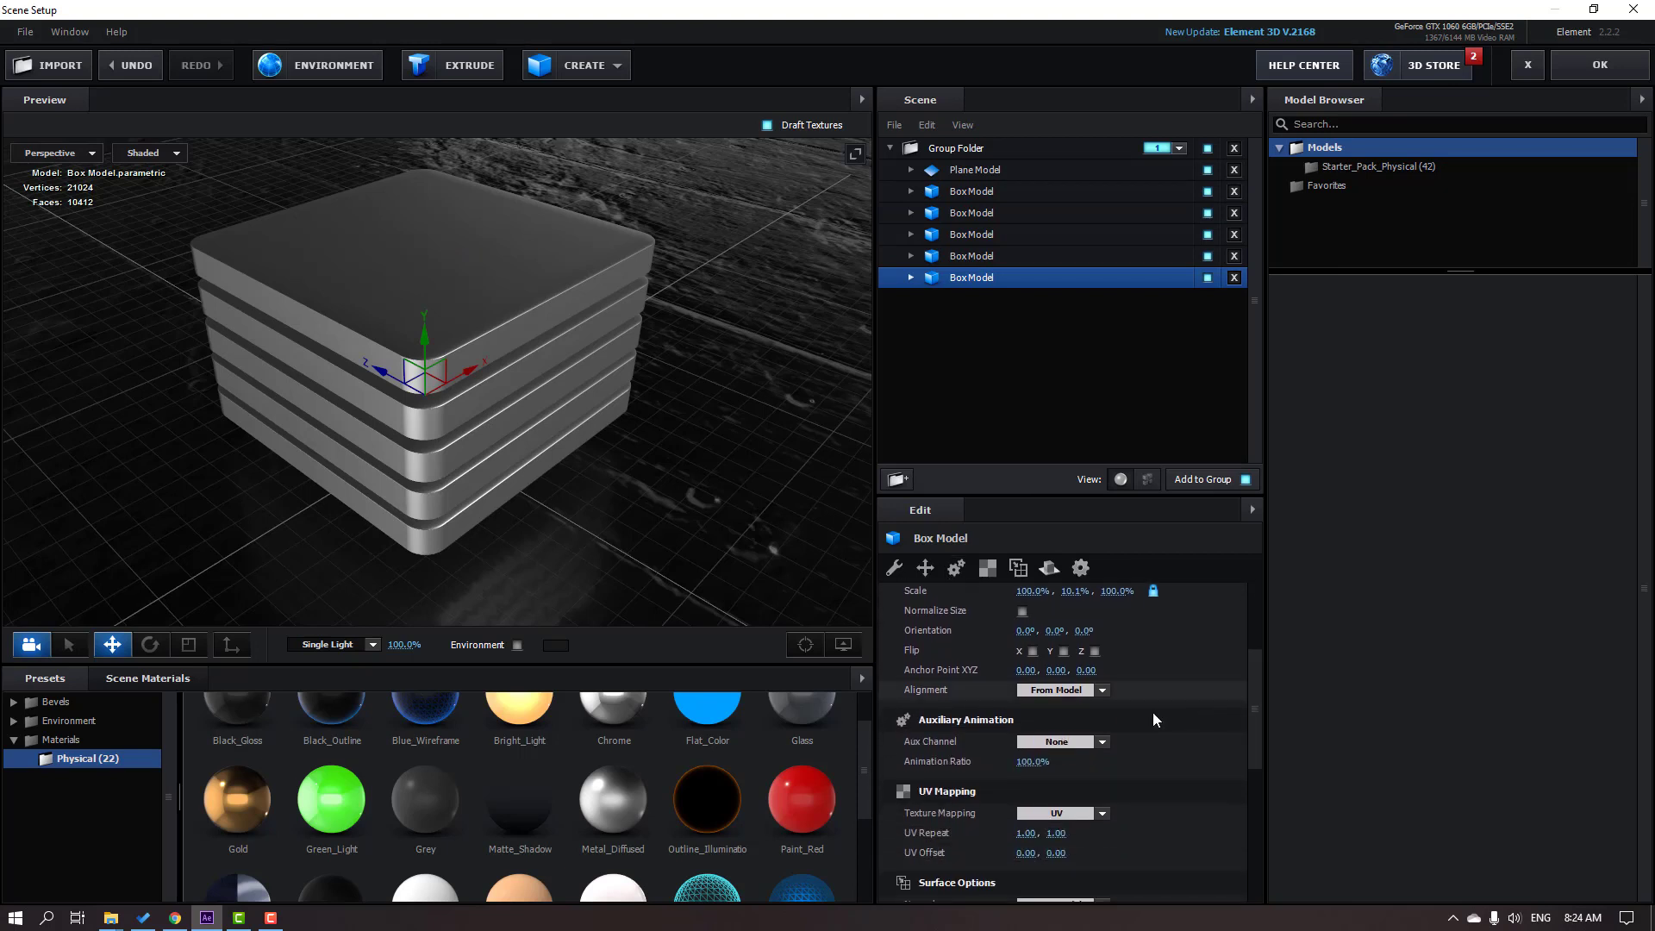
left_click(1068, 746)
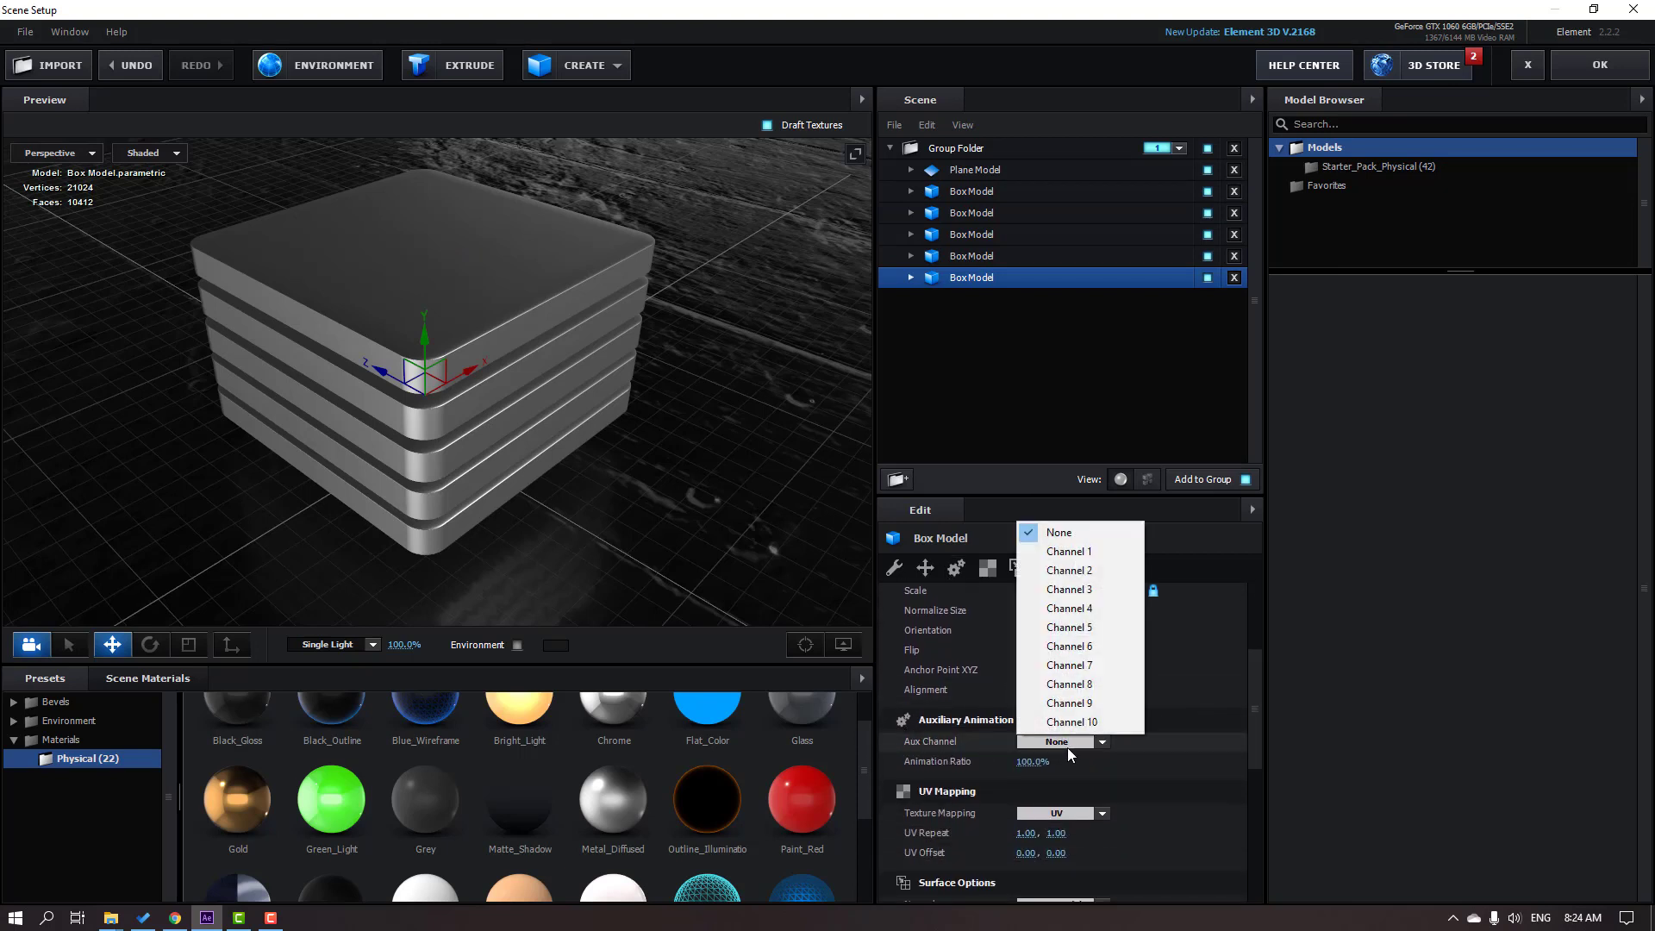
left_click(1082, 556)
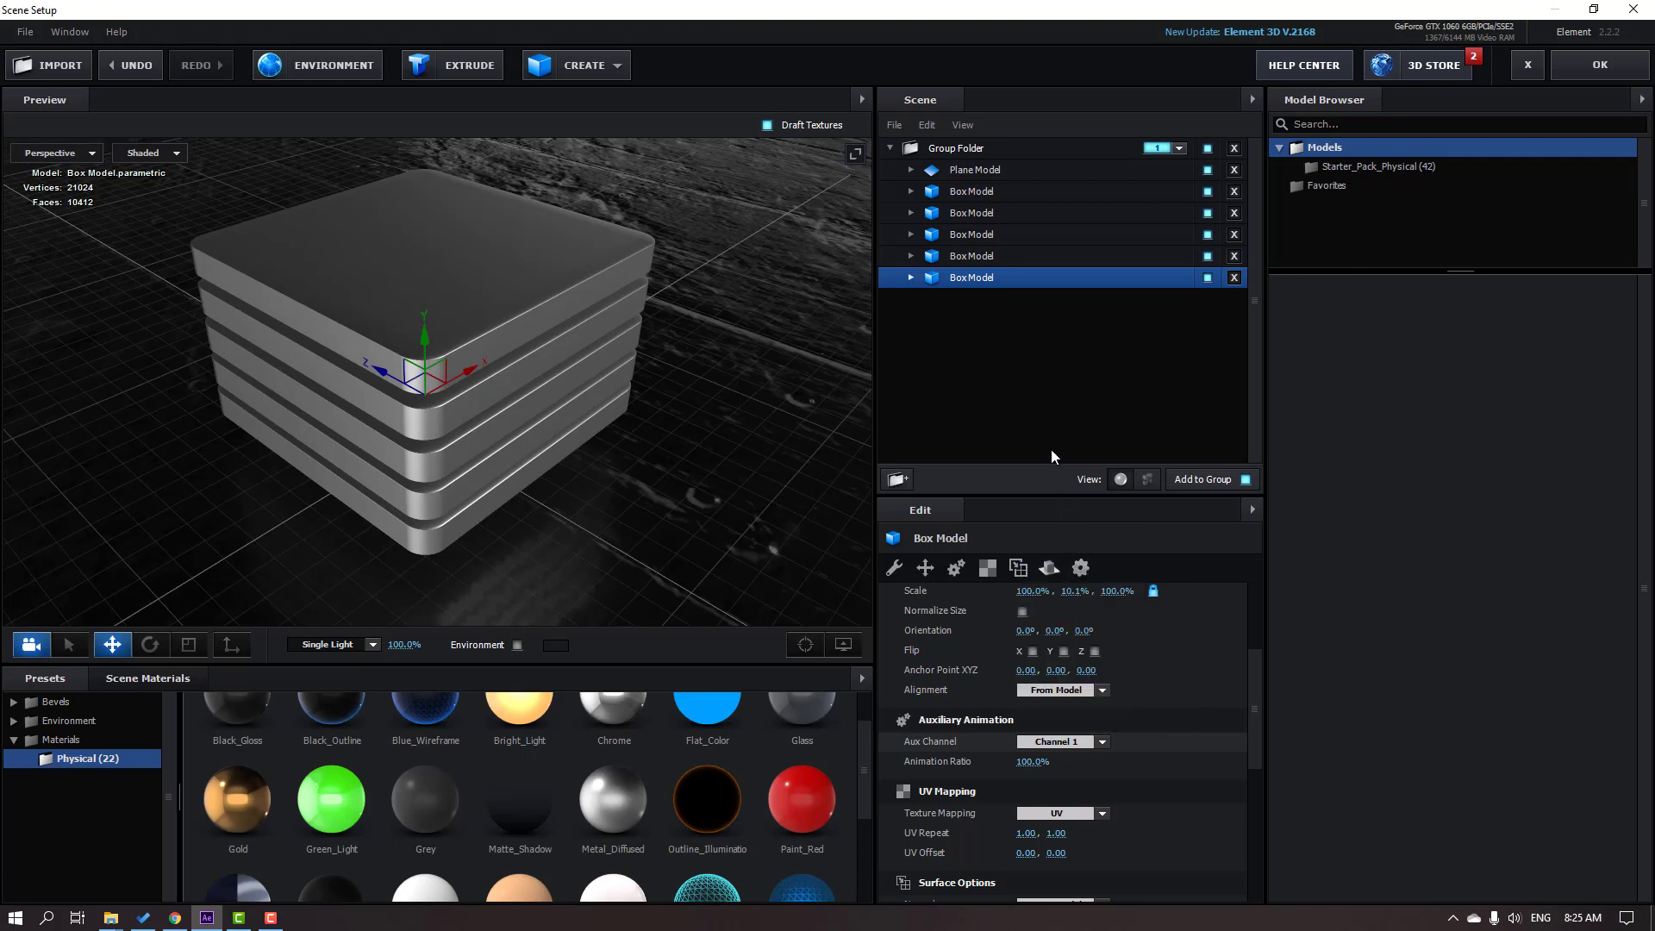
left_click(983, 259)
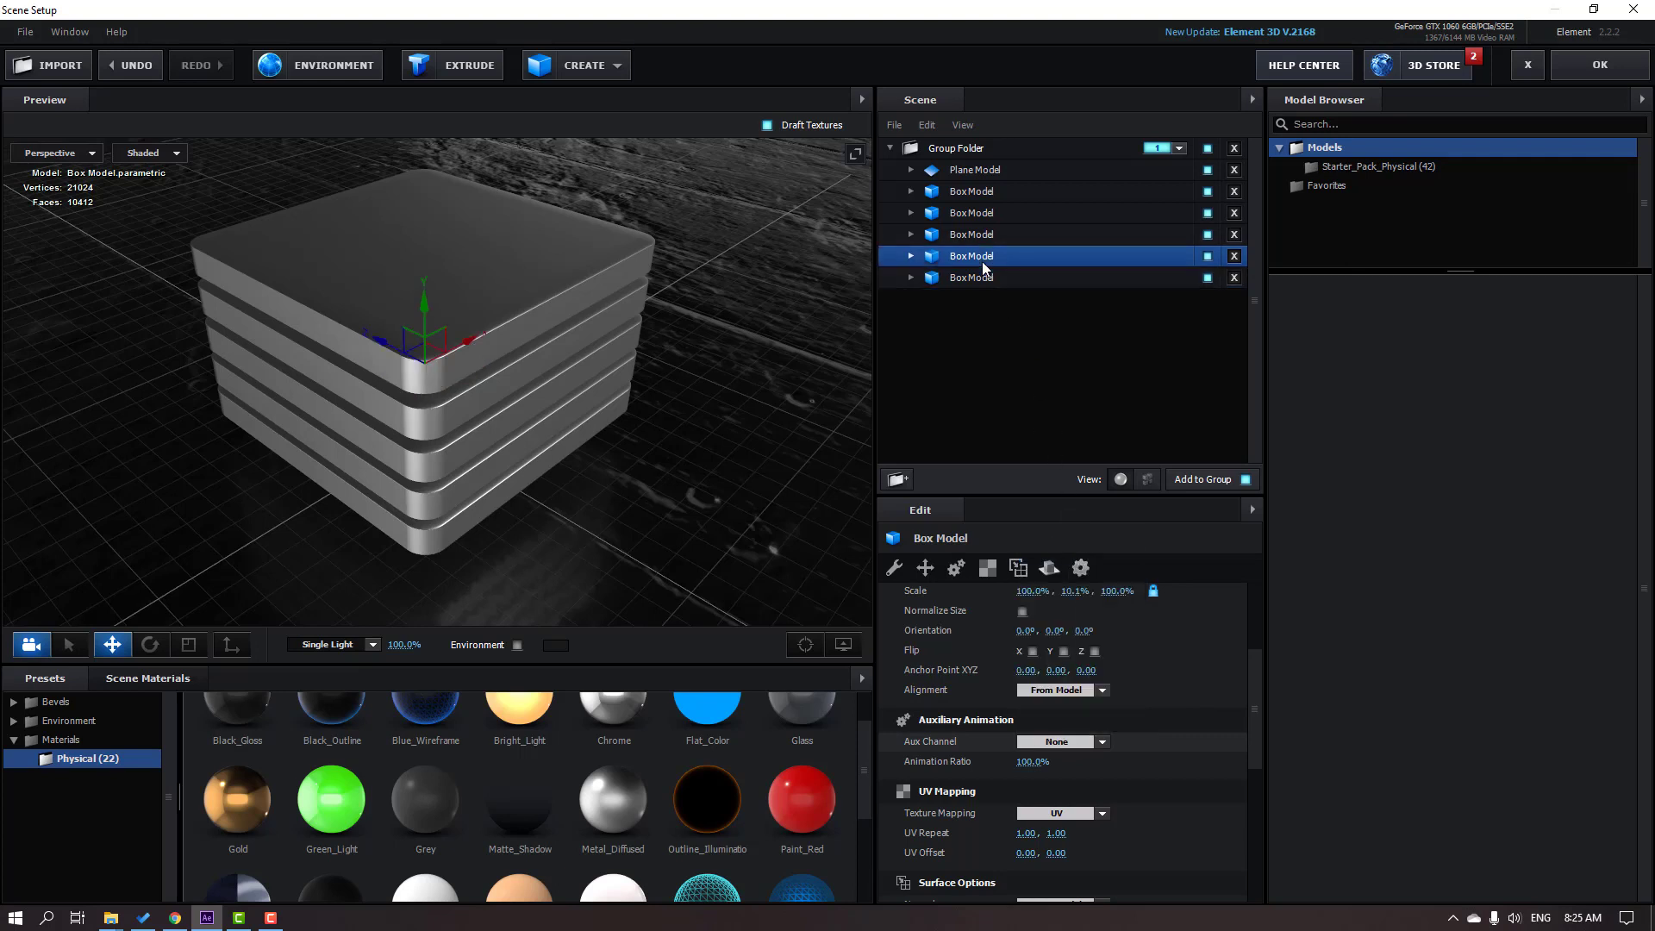
left_click(1040, 743)
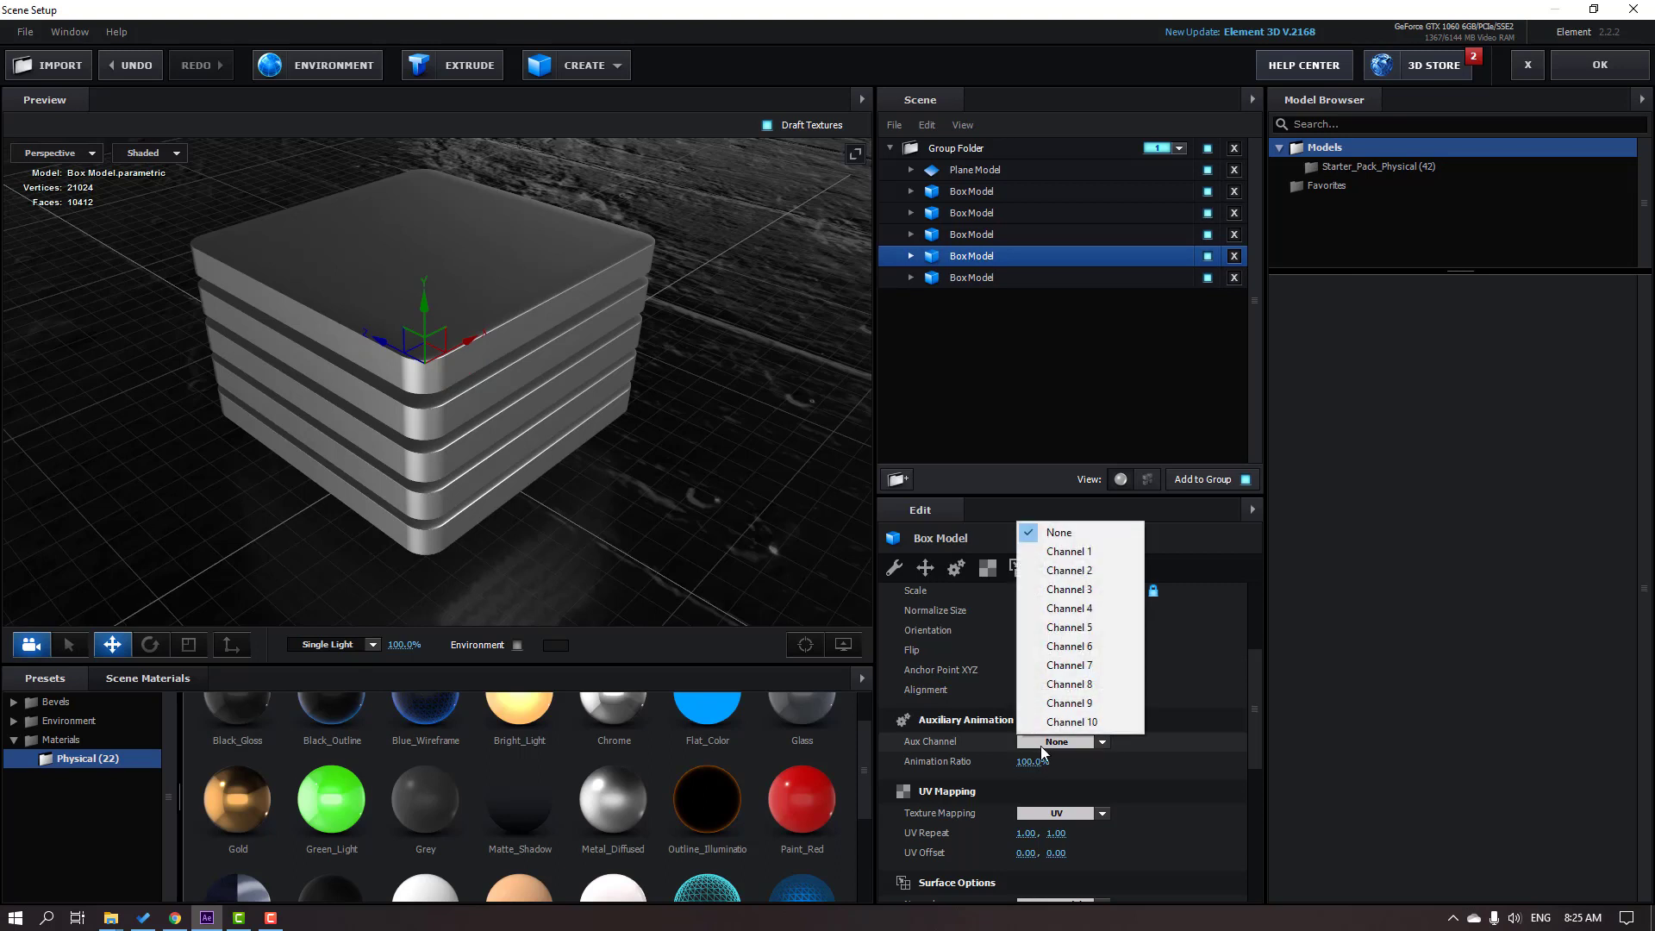
left_click(1083, 571)
Step: Assign auxiliary animation Channel 3 to the middle slab and Channel 4 to the fourth slab from the ground
left_click(976, 241)
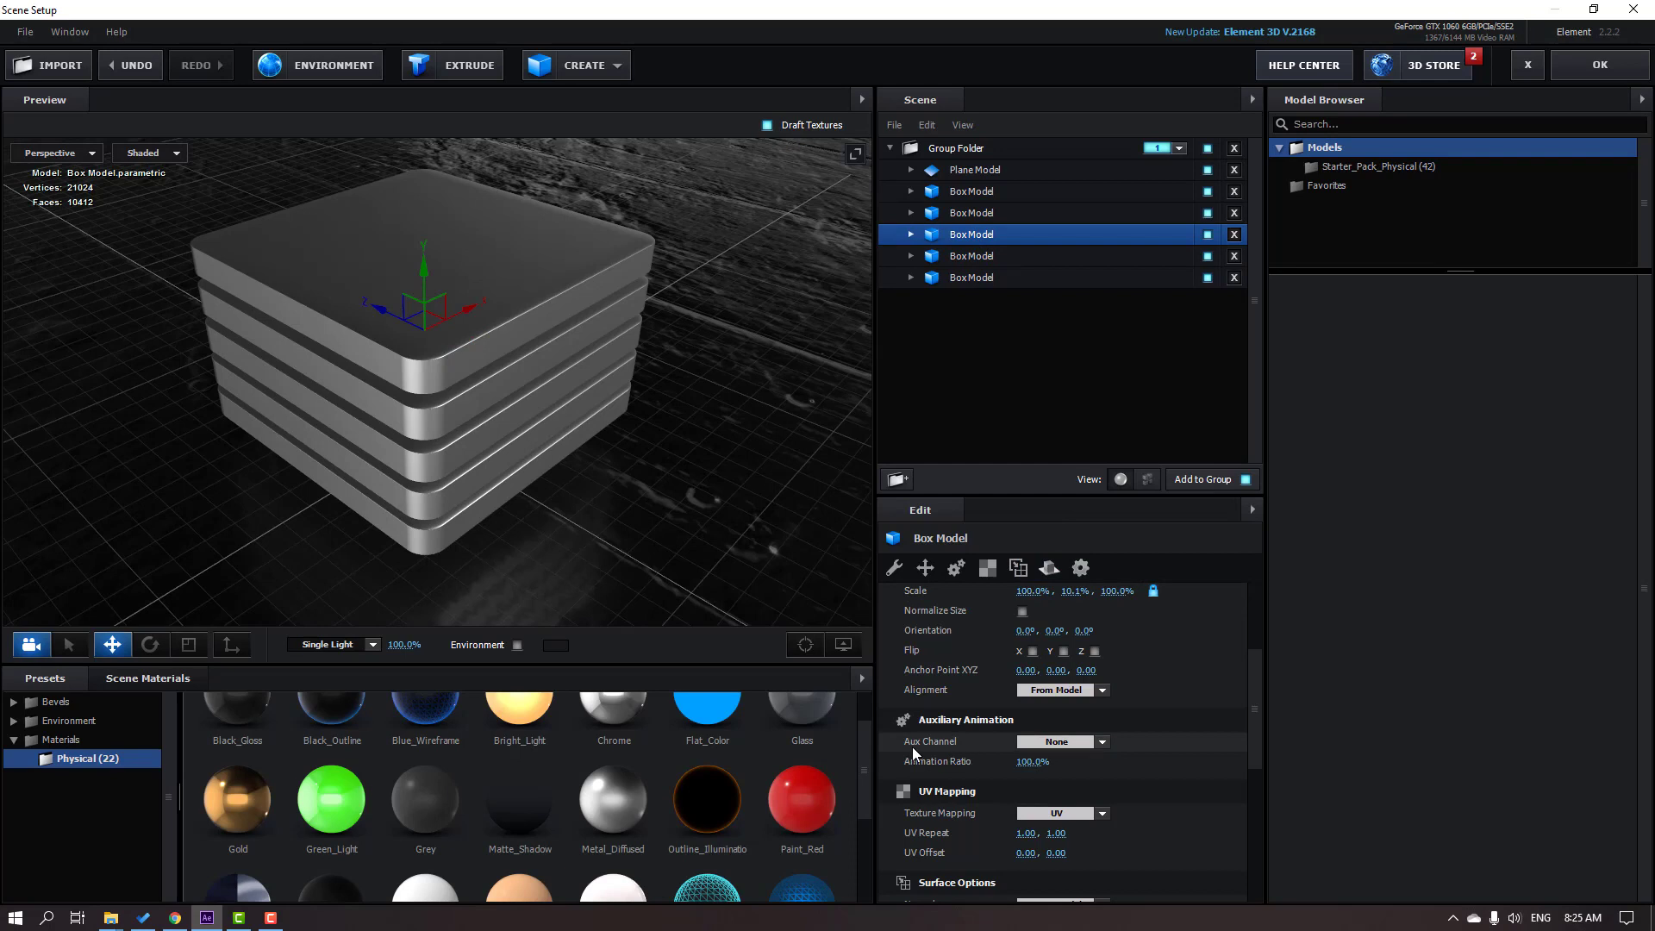
left_click(1048, 745)
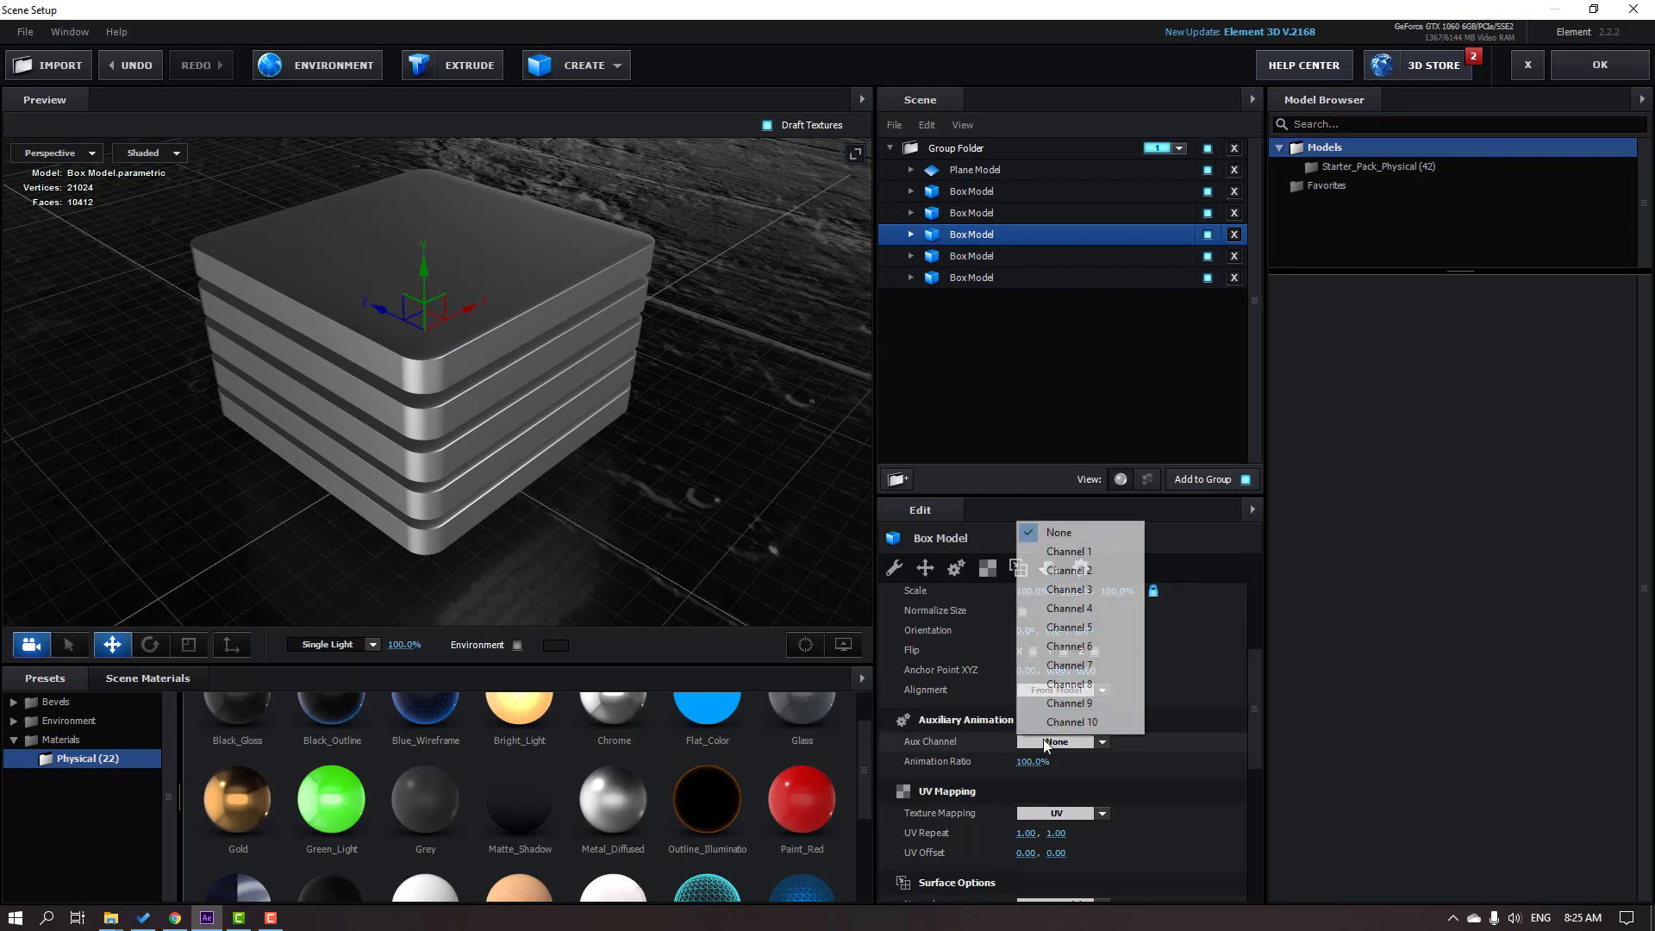
left_click(1067, 592)
left_click(968, 217)
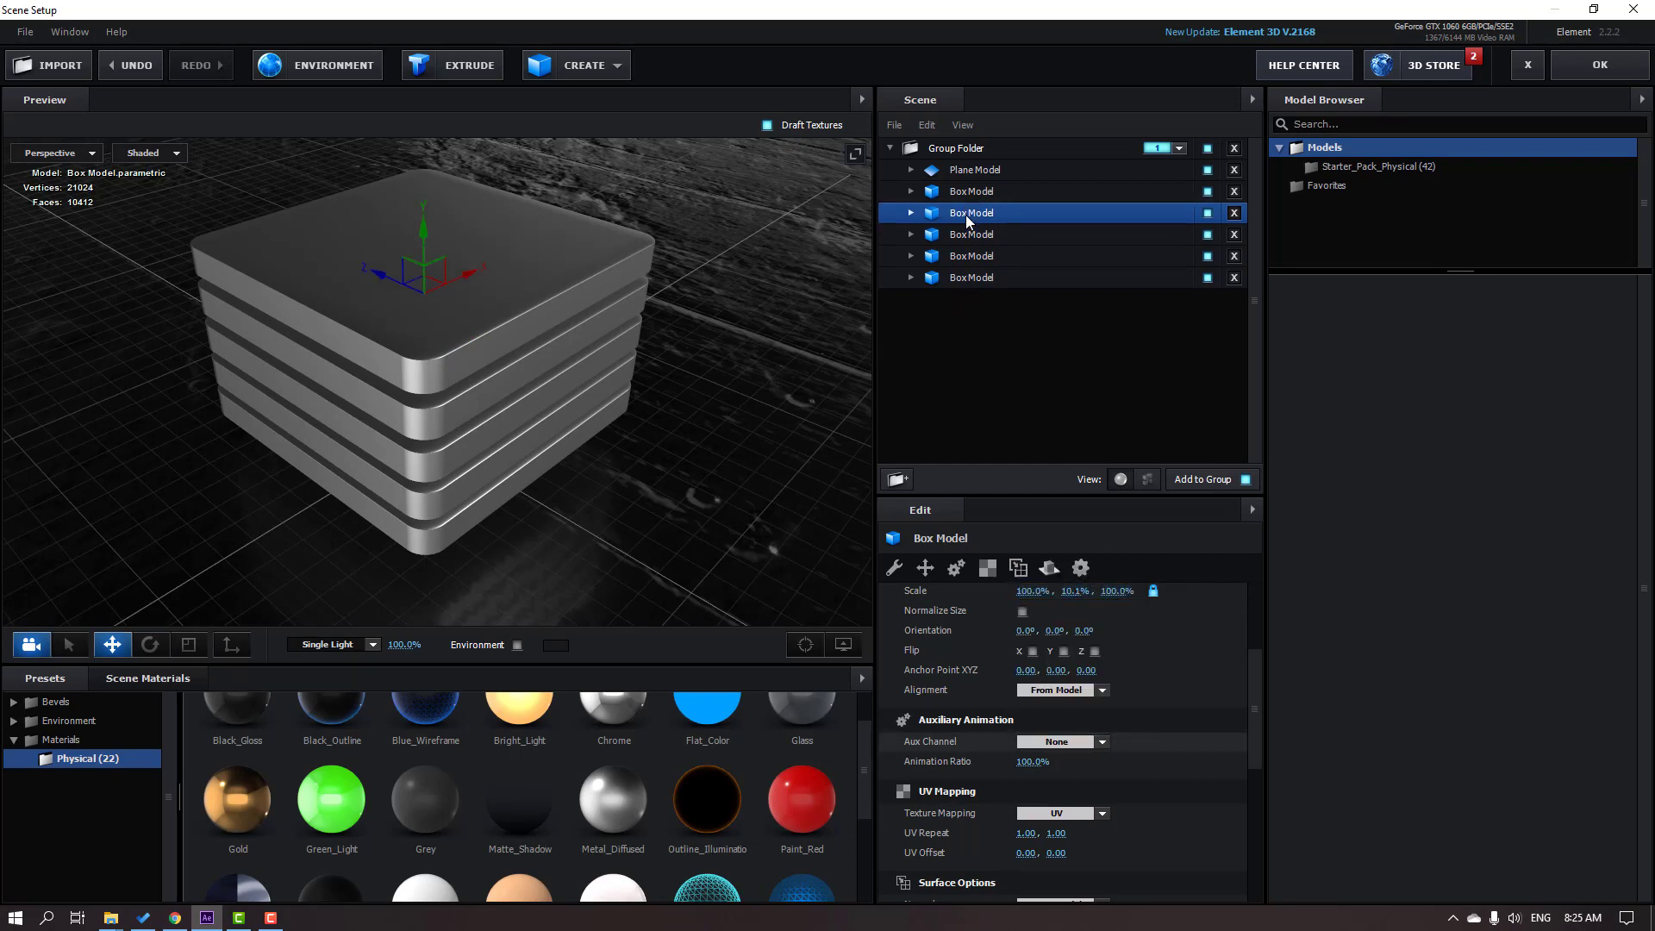
left_click(1047, 743)
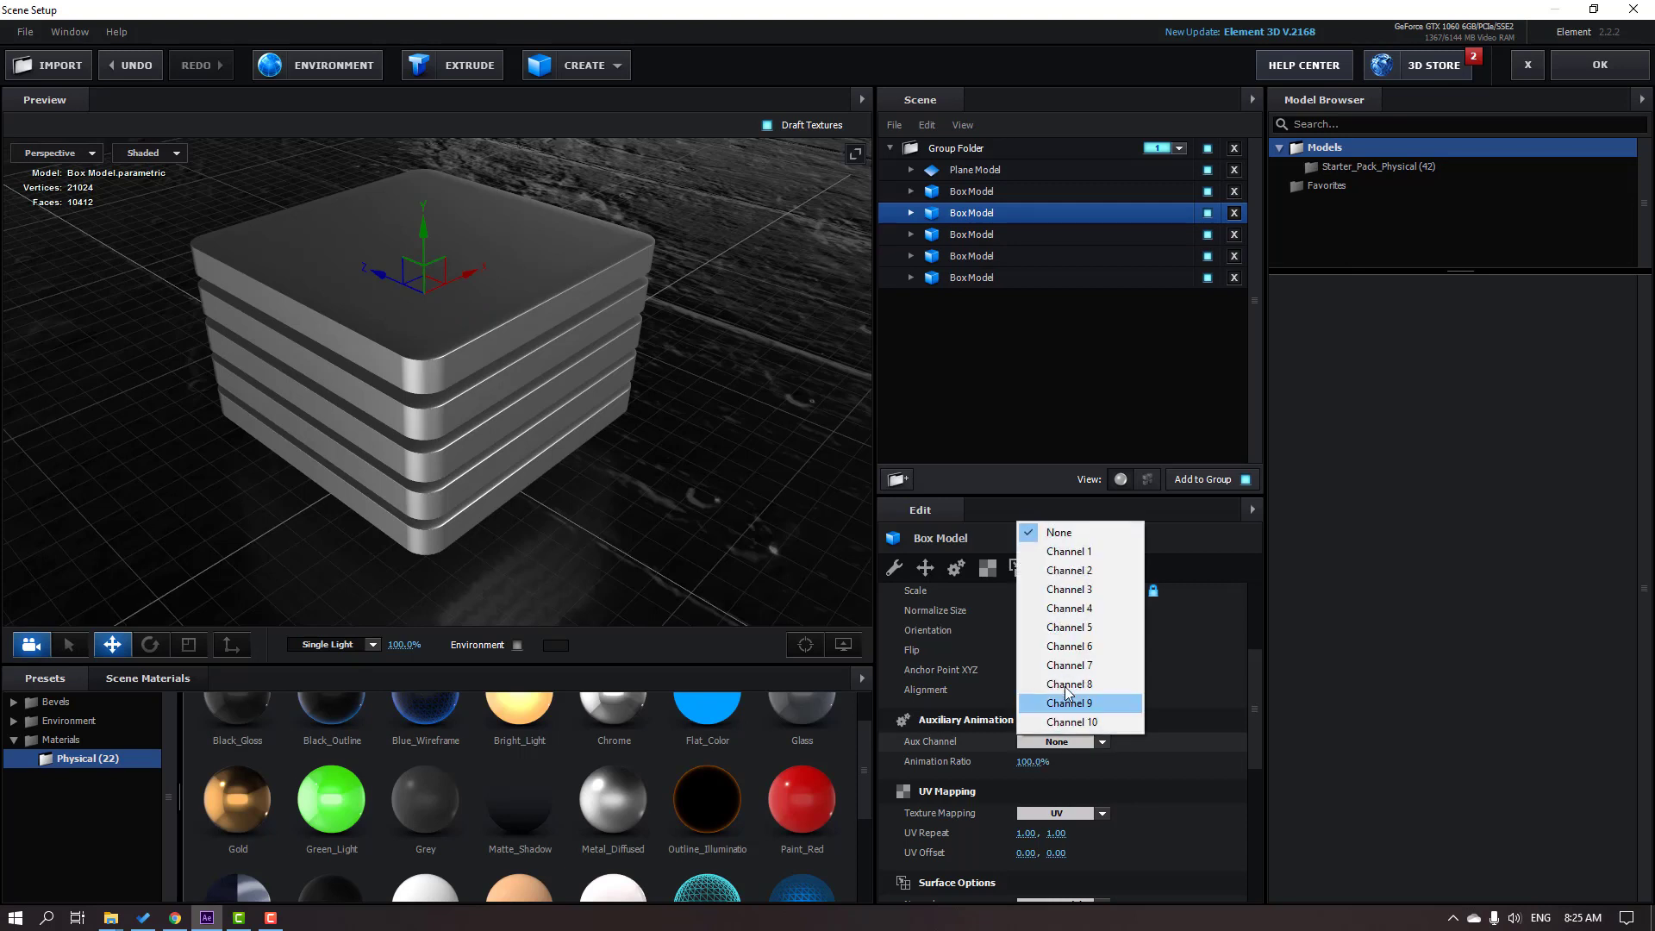
left_click(1088, 611)
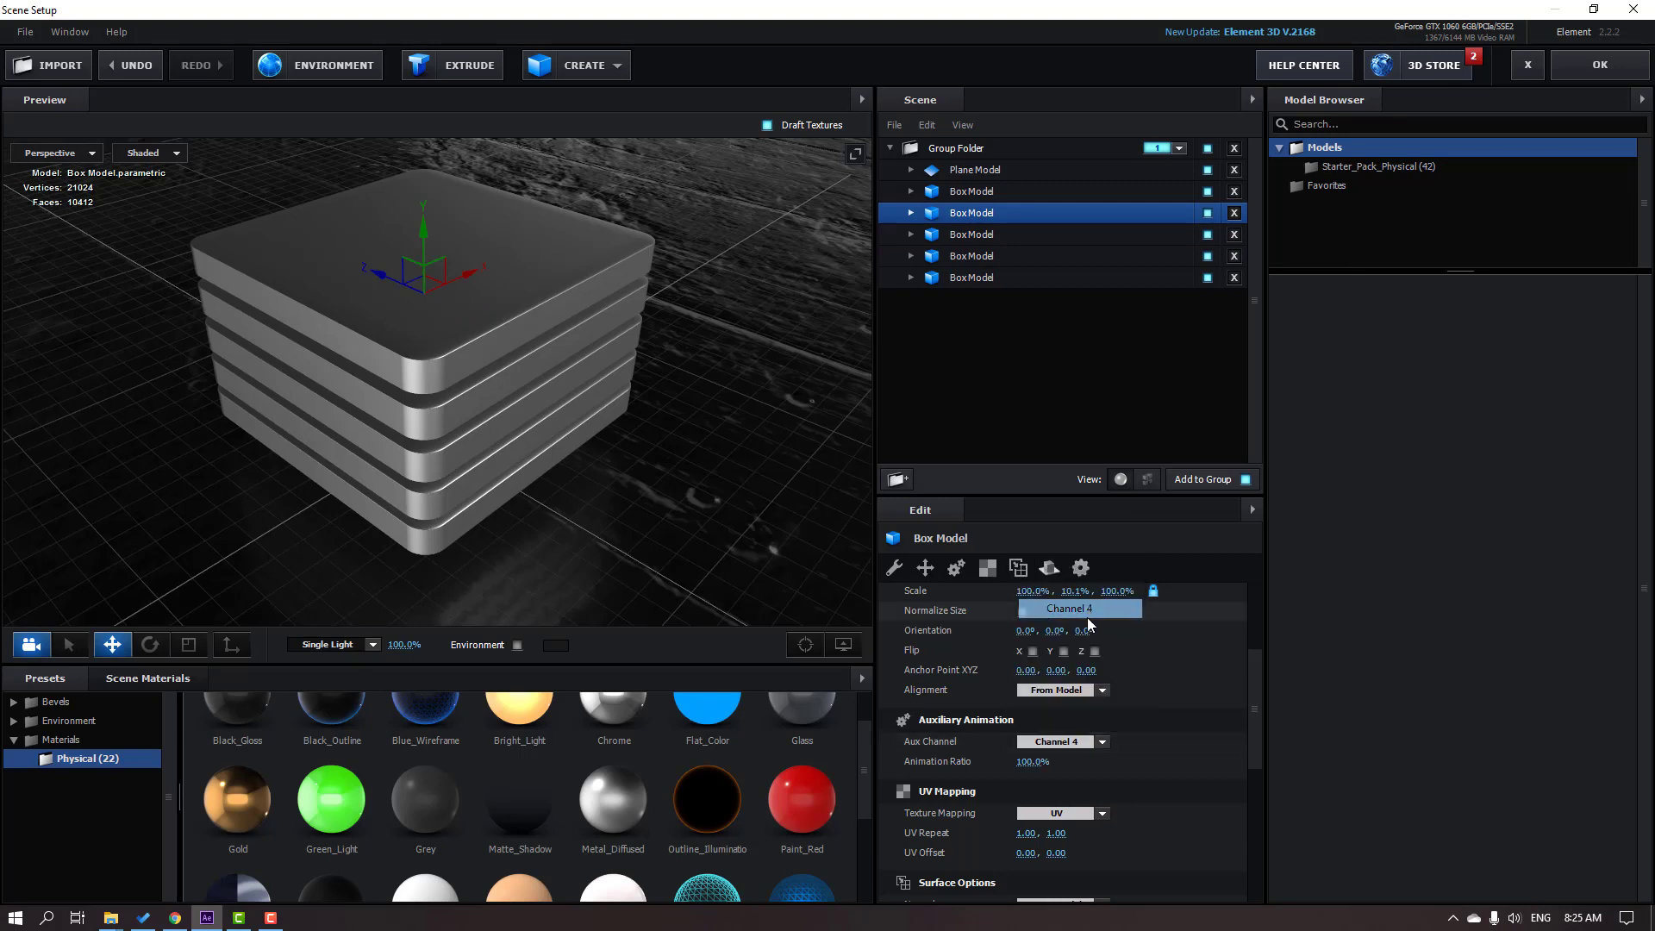
Step: Assign auxiliary animation Channel 5 to the top slab and inspect the stack from several angles
left_click(973, 195)
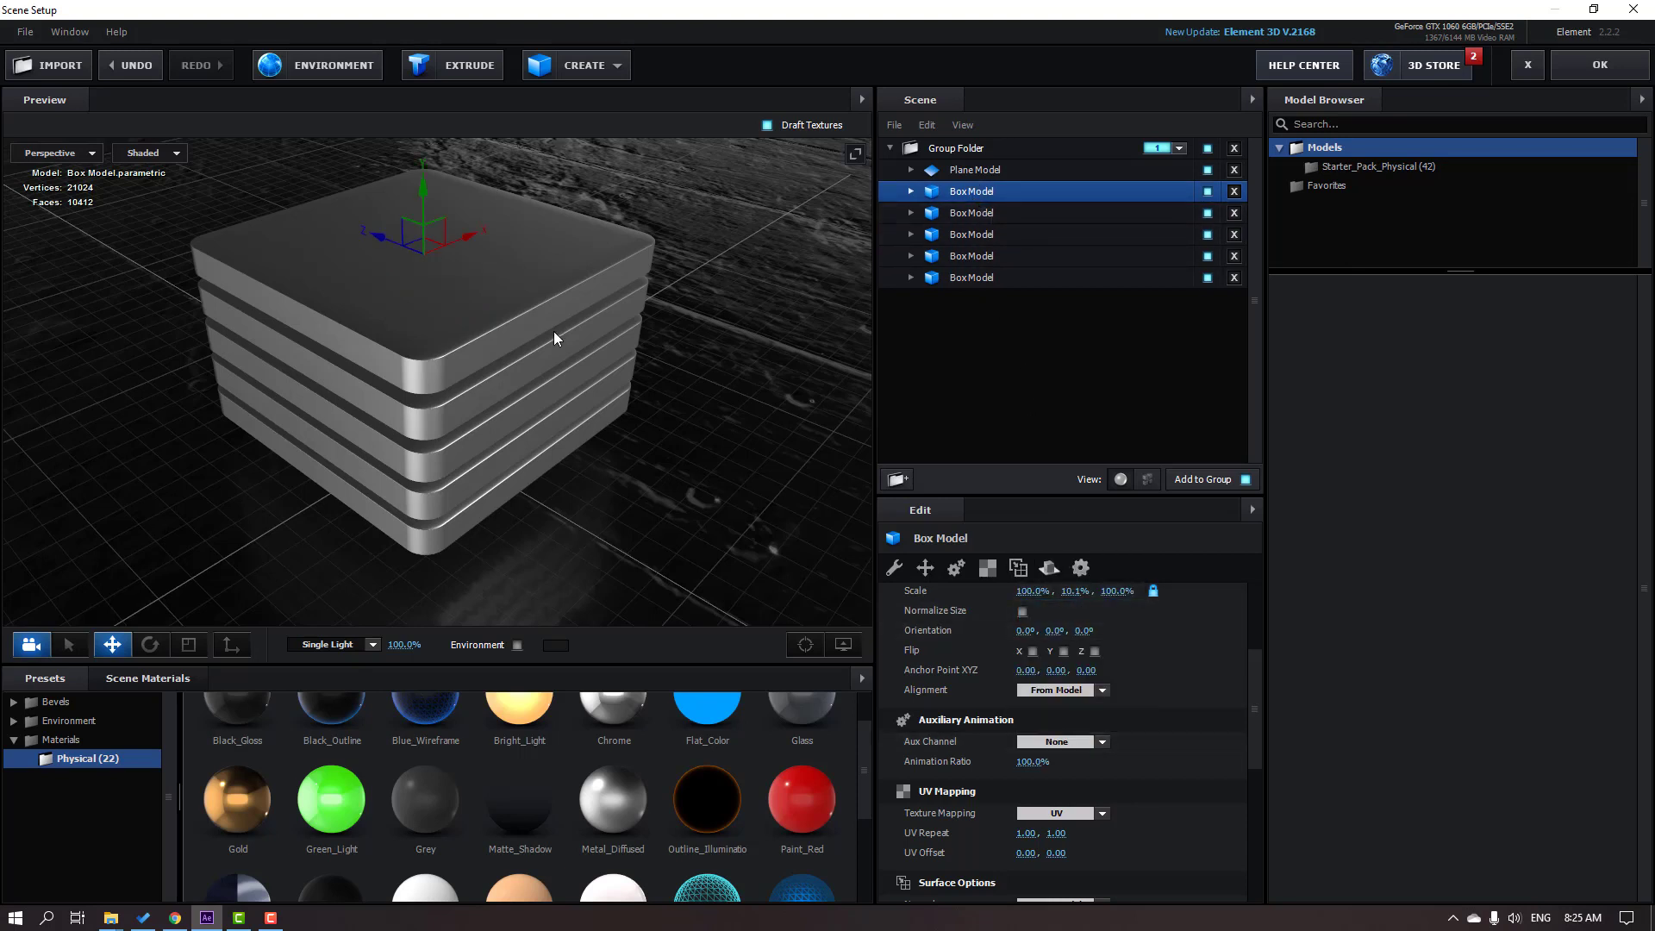
left_click_drag(554, 336, 416, 387)
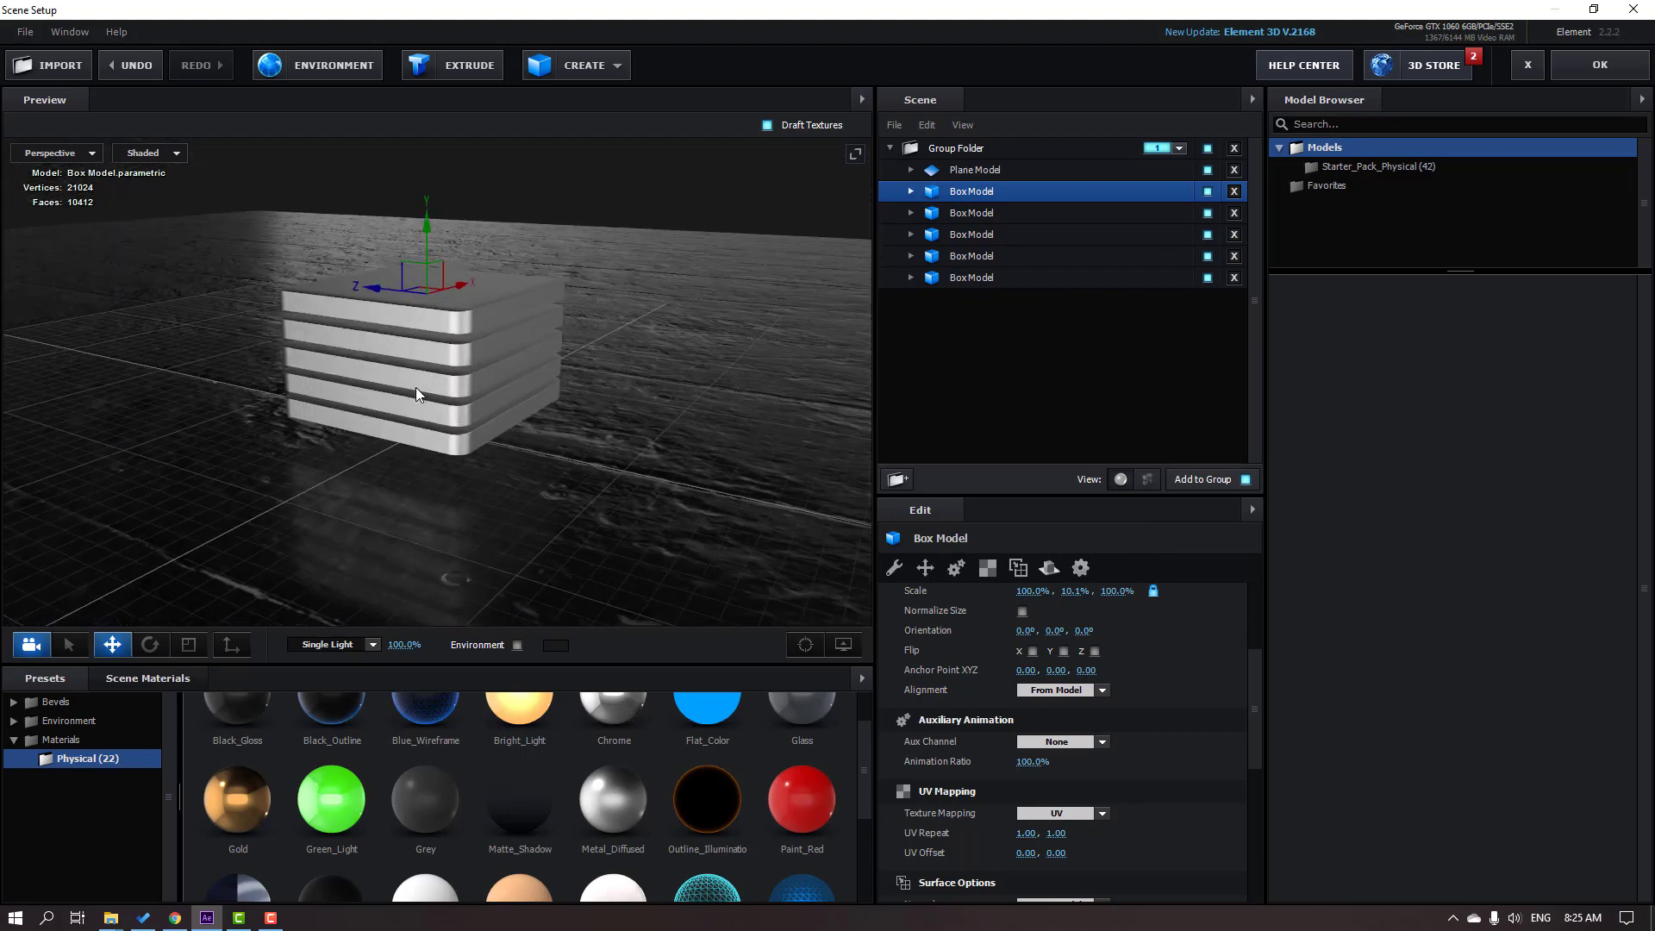
left_click(1057, 741)
left_click(1069, 629)
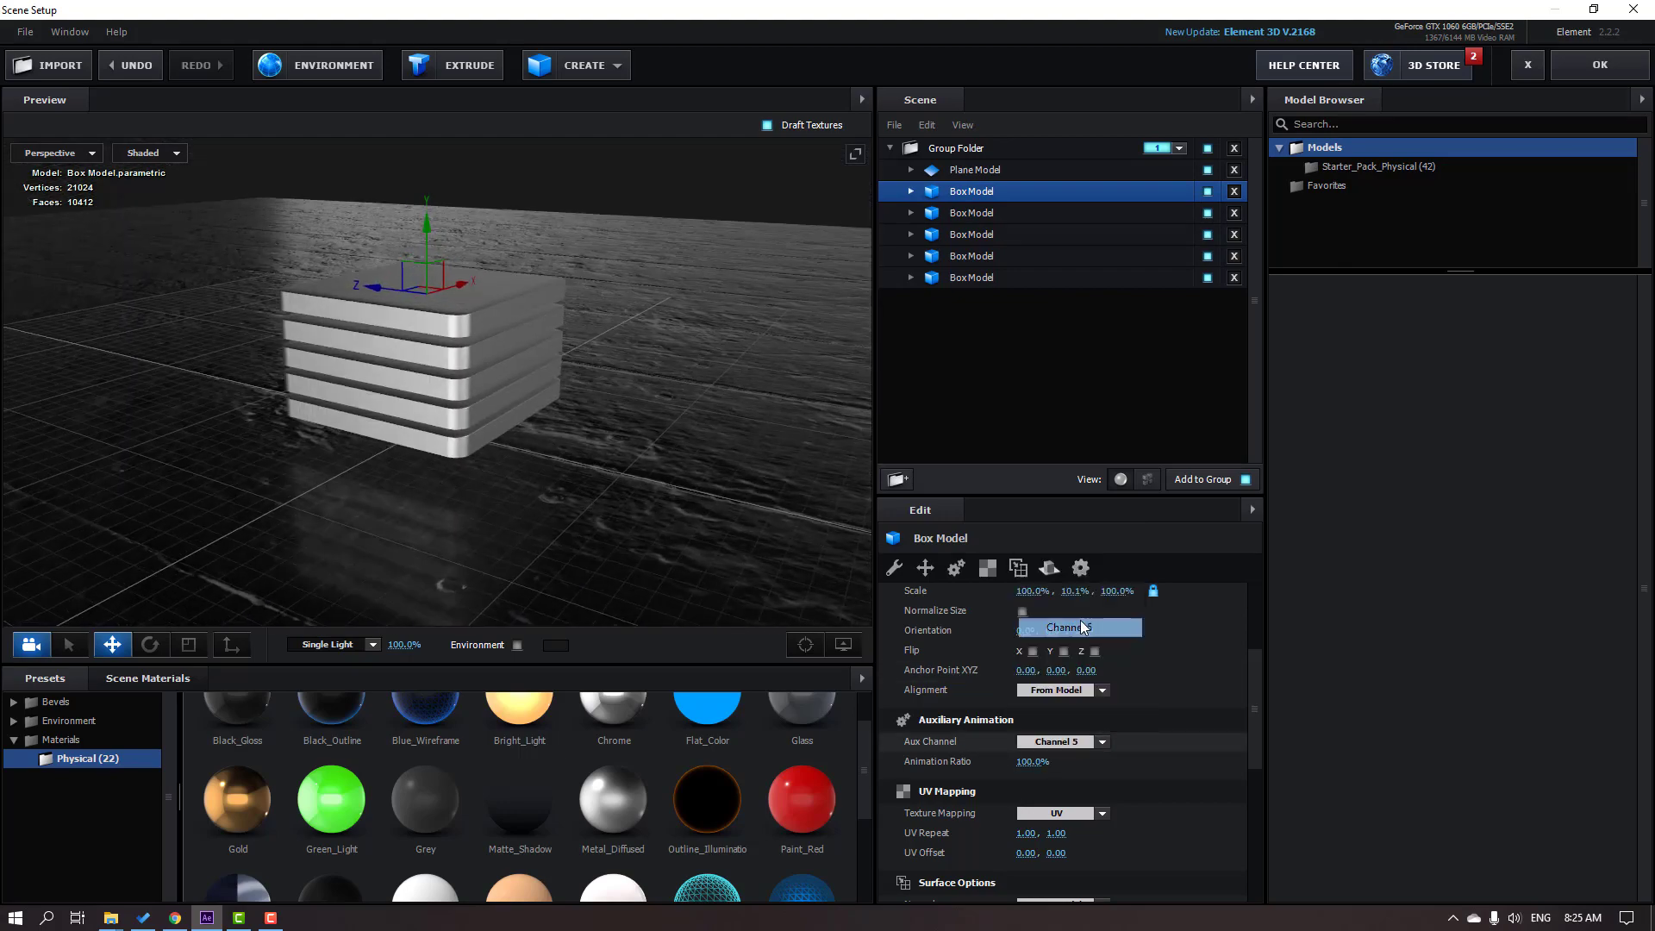
scroll(454, 395, "down", 2)
scroll(453, 395, "up", 2)
left_click_drag(461, 375, 500, 389)
scroll(473, 440, "up", 3)
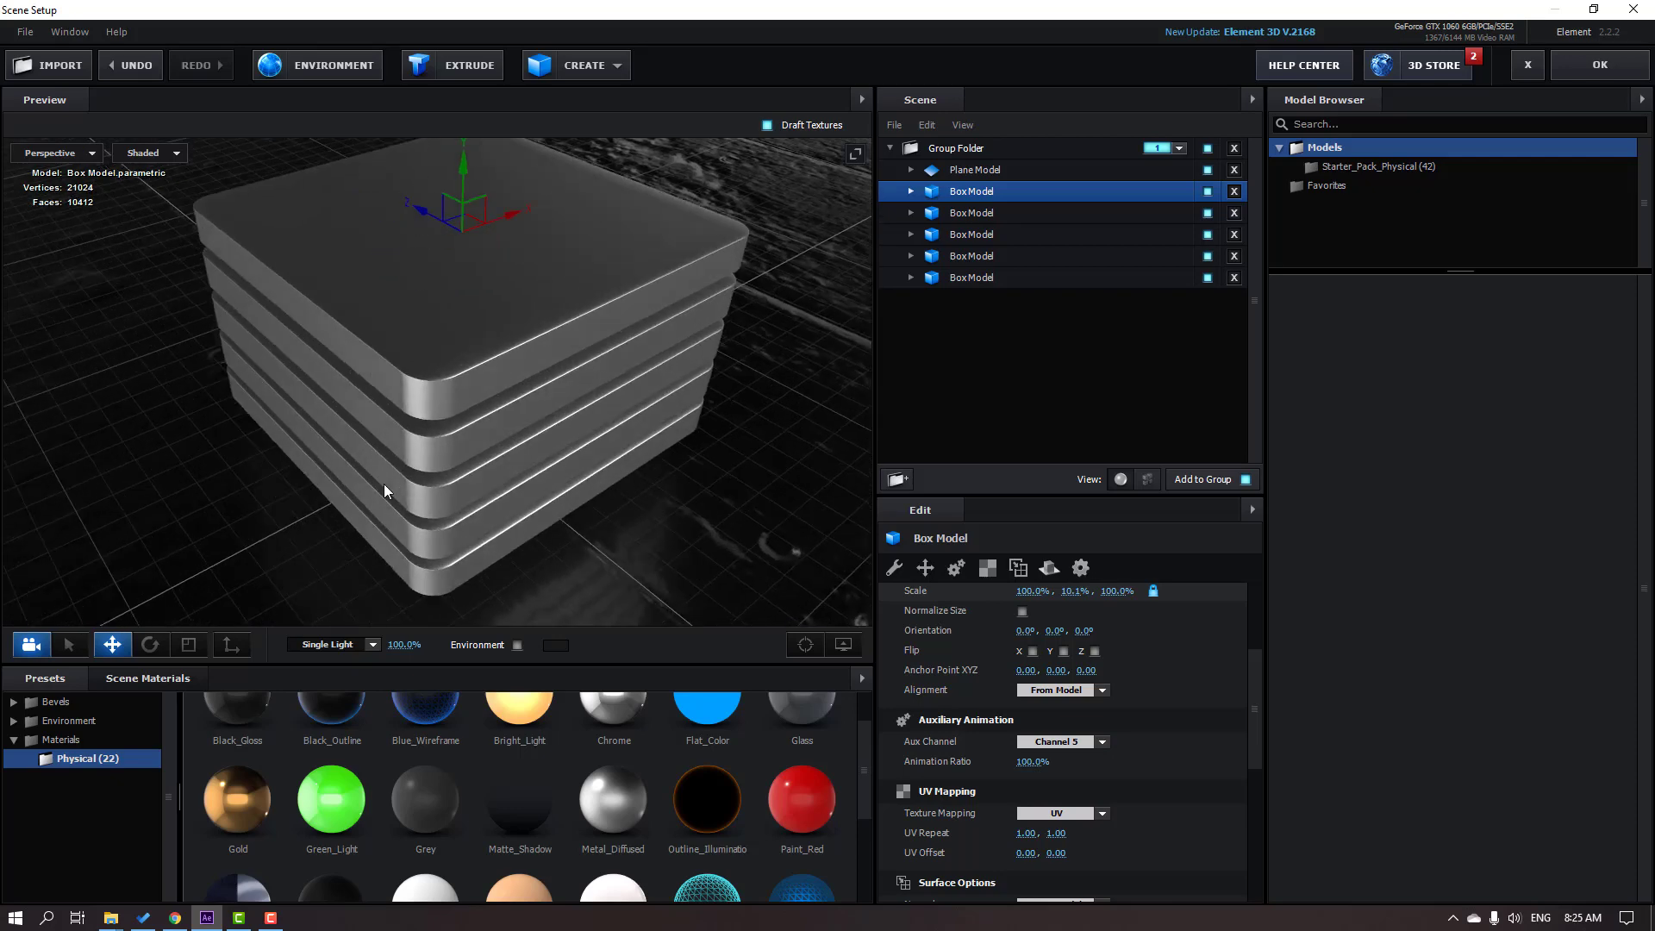
left_click_drag(385, 483, 470, 516)
scroll(441, 488, "up", 2)
scroll(472, 510, "down", 2)
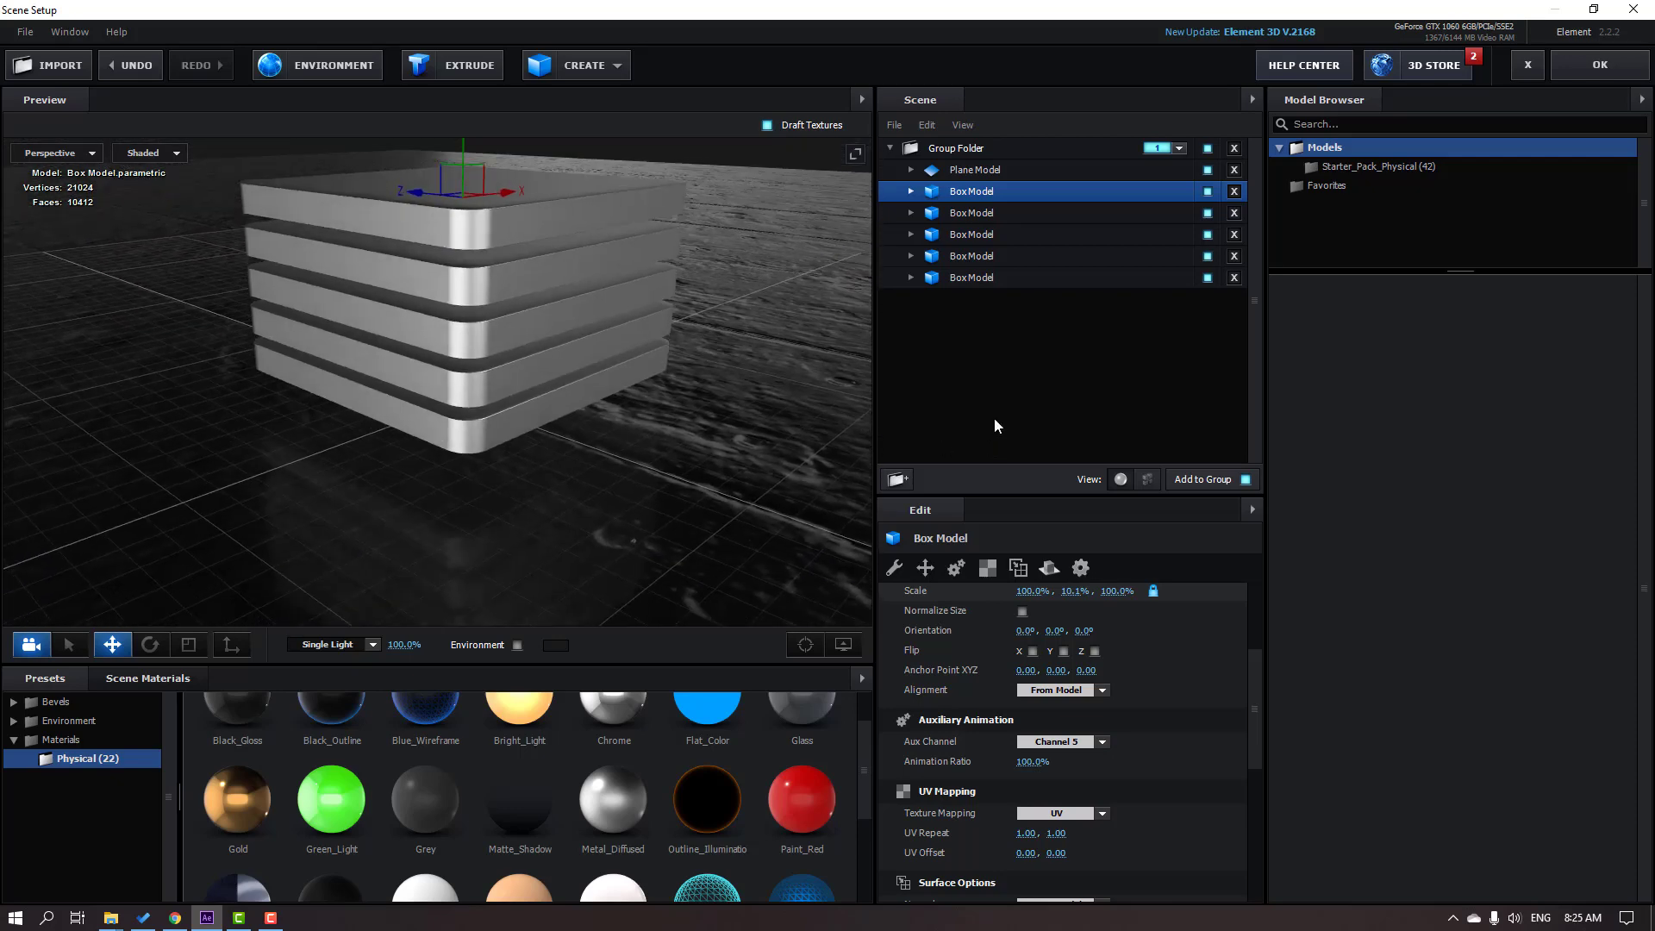
Step: Set the Glossiness of the ground plane's Black_Gloss material to 92%
left_click(964, 171)
left_click(910, 170)
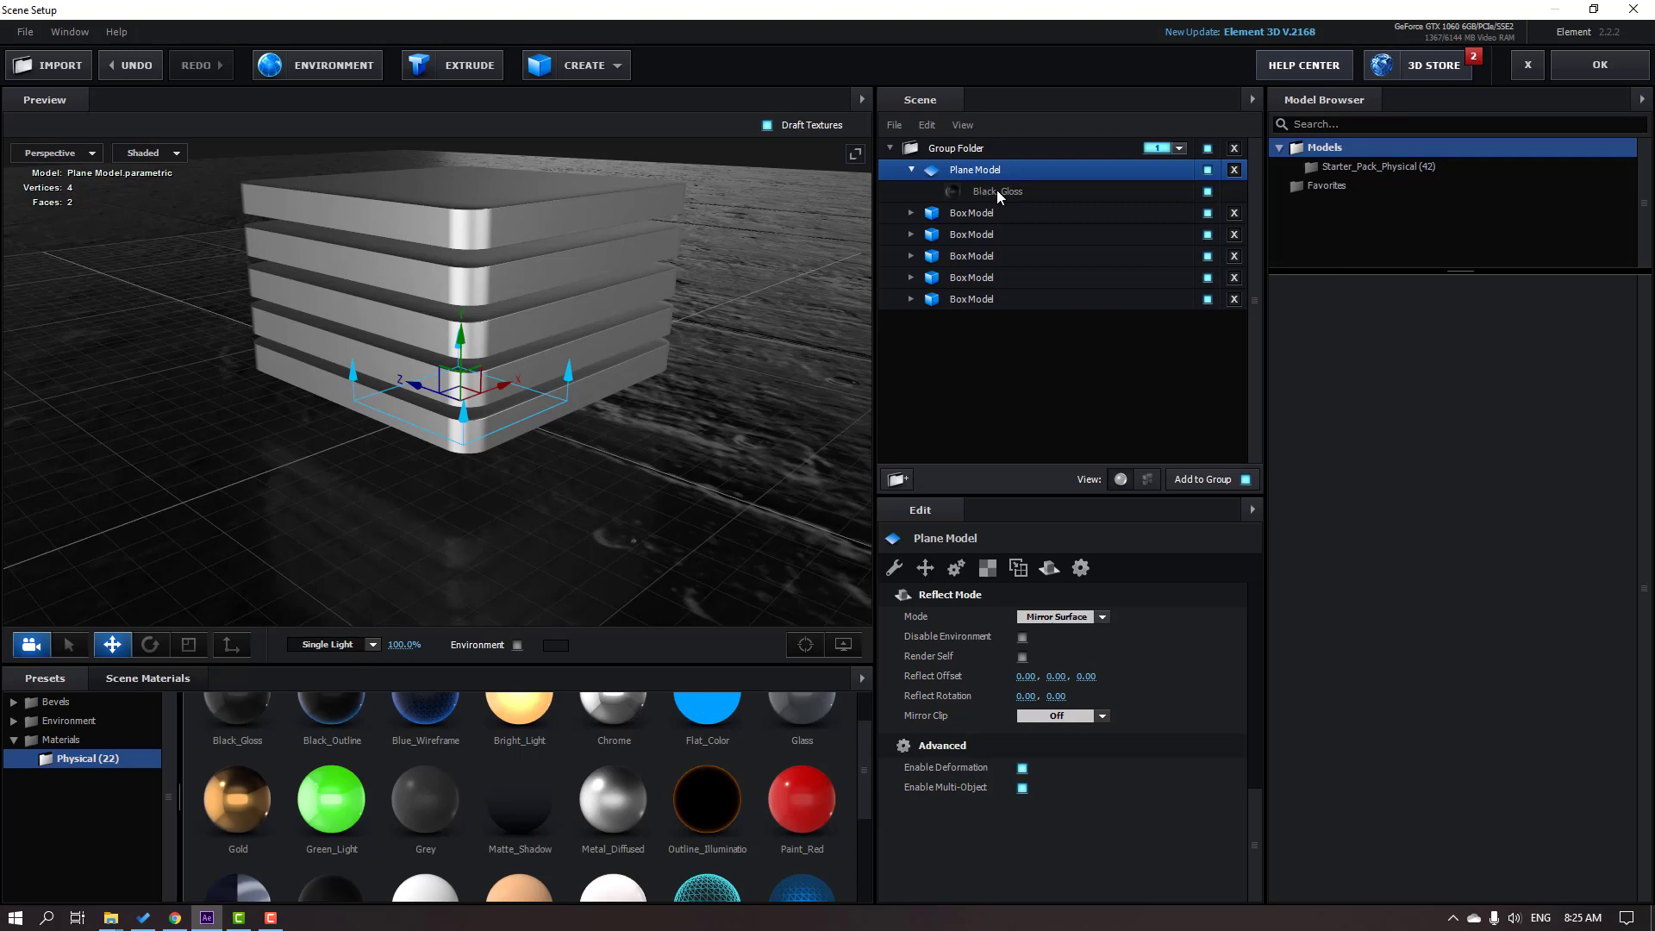
left_click(998, 193)
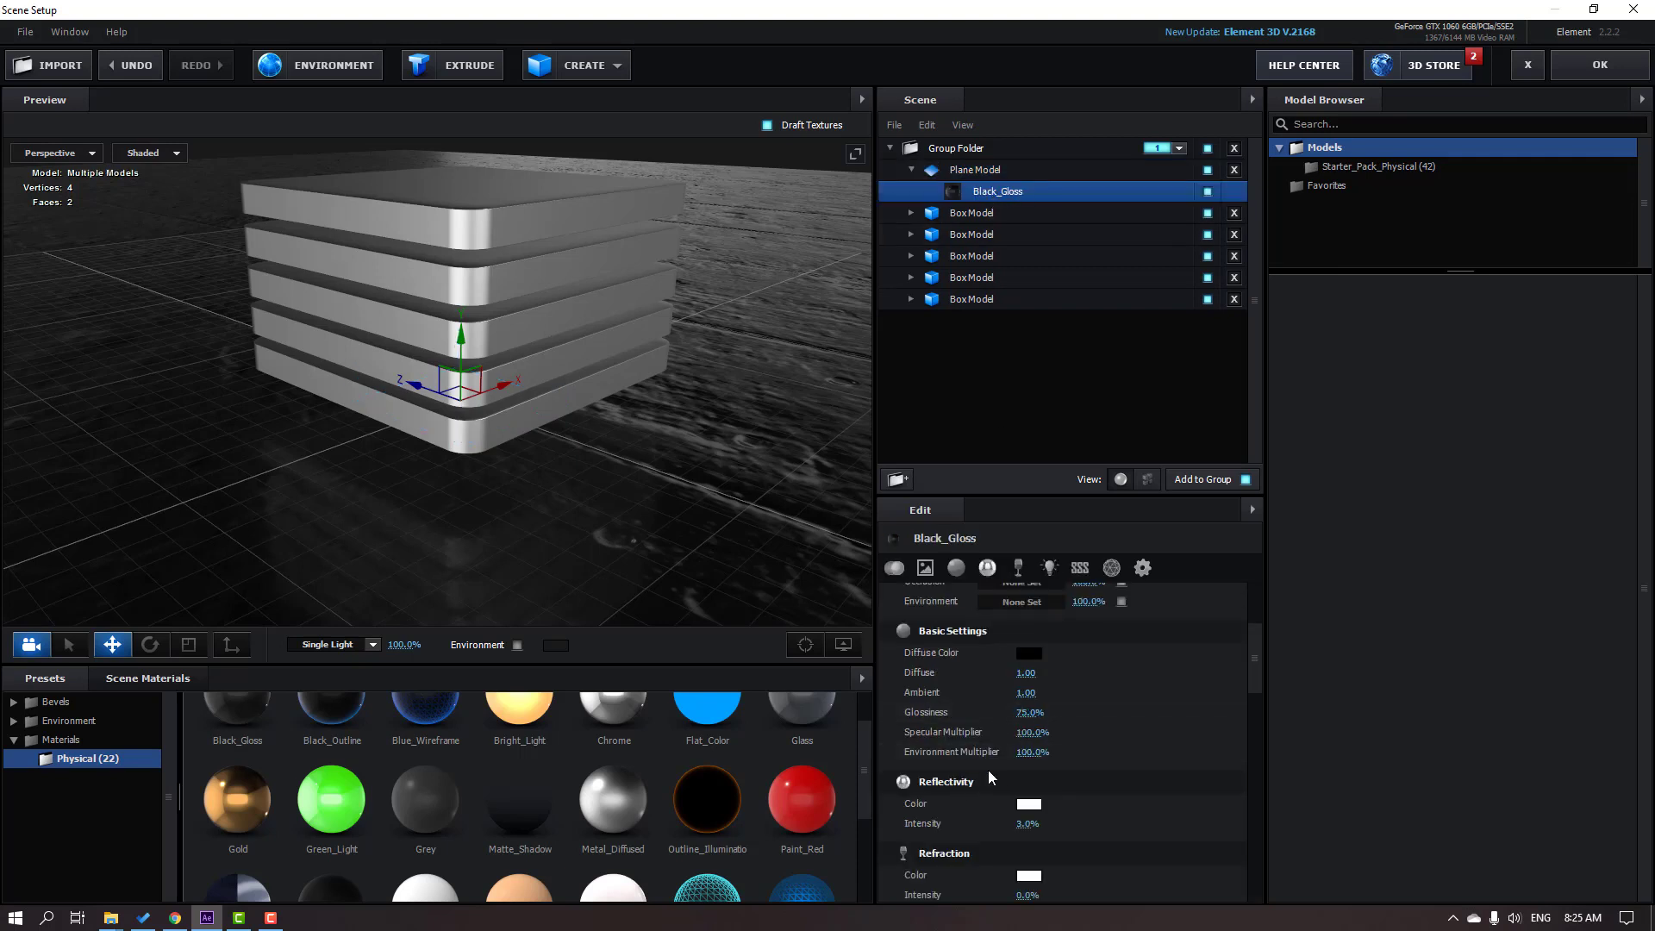
left_click(1031, 713)
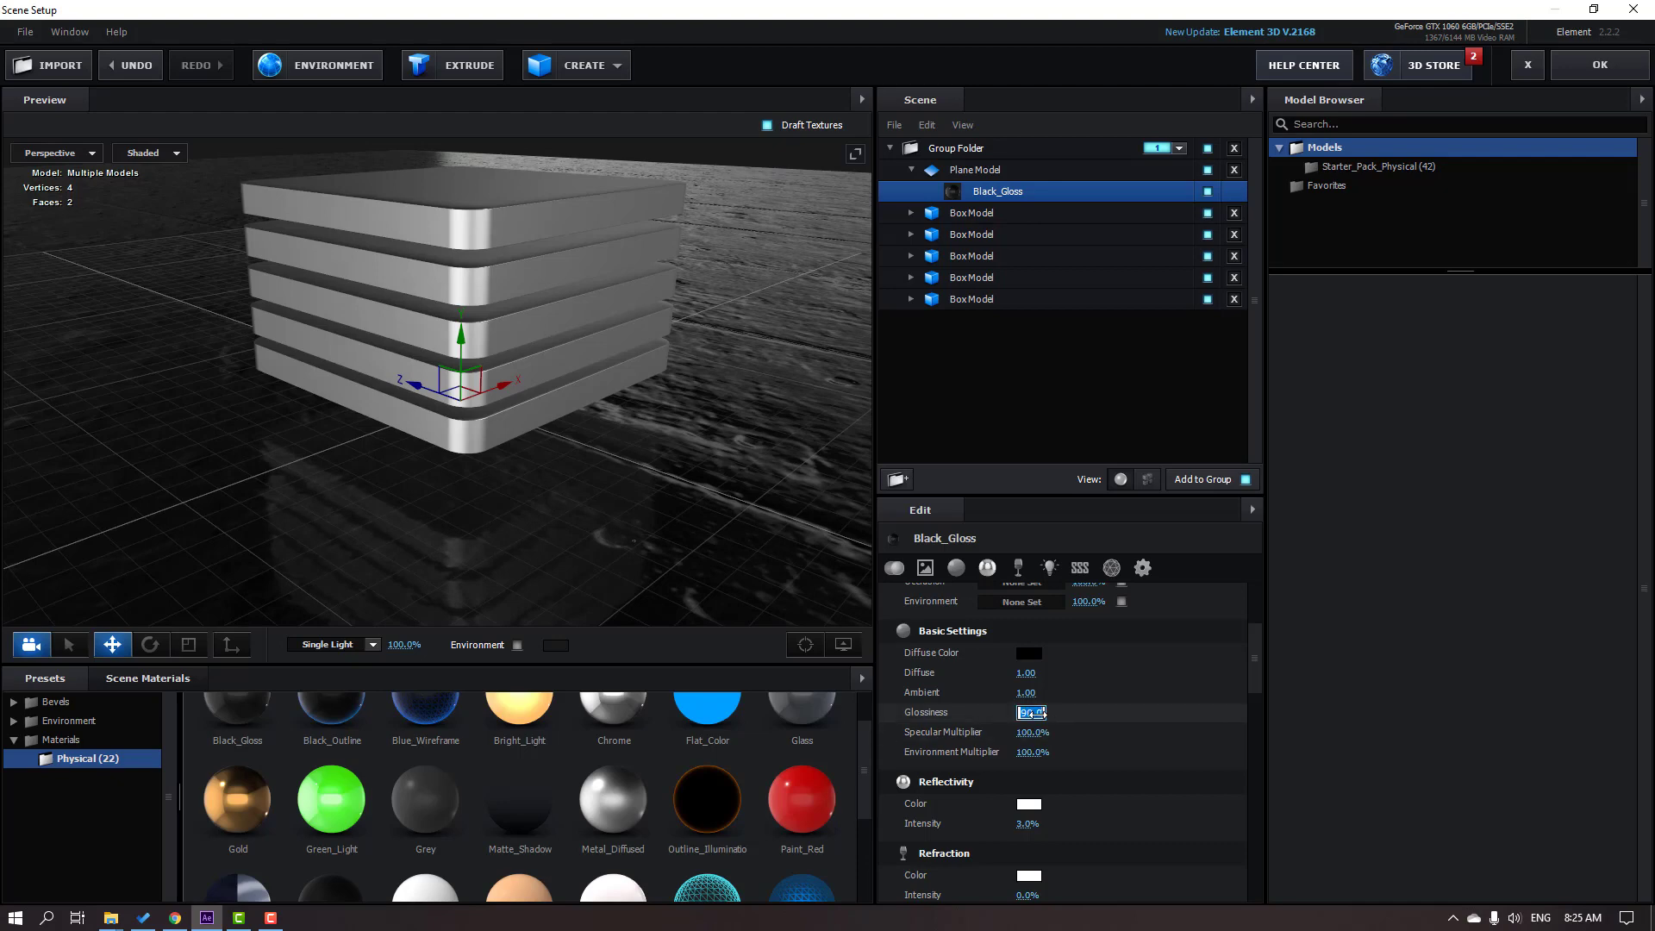
type("92")
key("Return")
left_click_drag(571, 487, 553, 522)
mouse_move(536, 452)
left_mouse_down()
mouse_move(552, 414)
mouse_move(499, 435)
mouse_move(509, 464)
left_mouse_up()
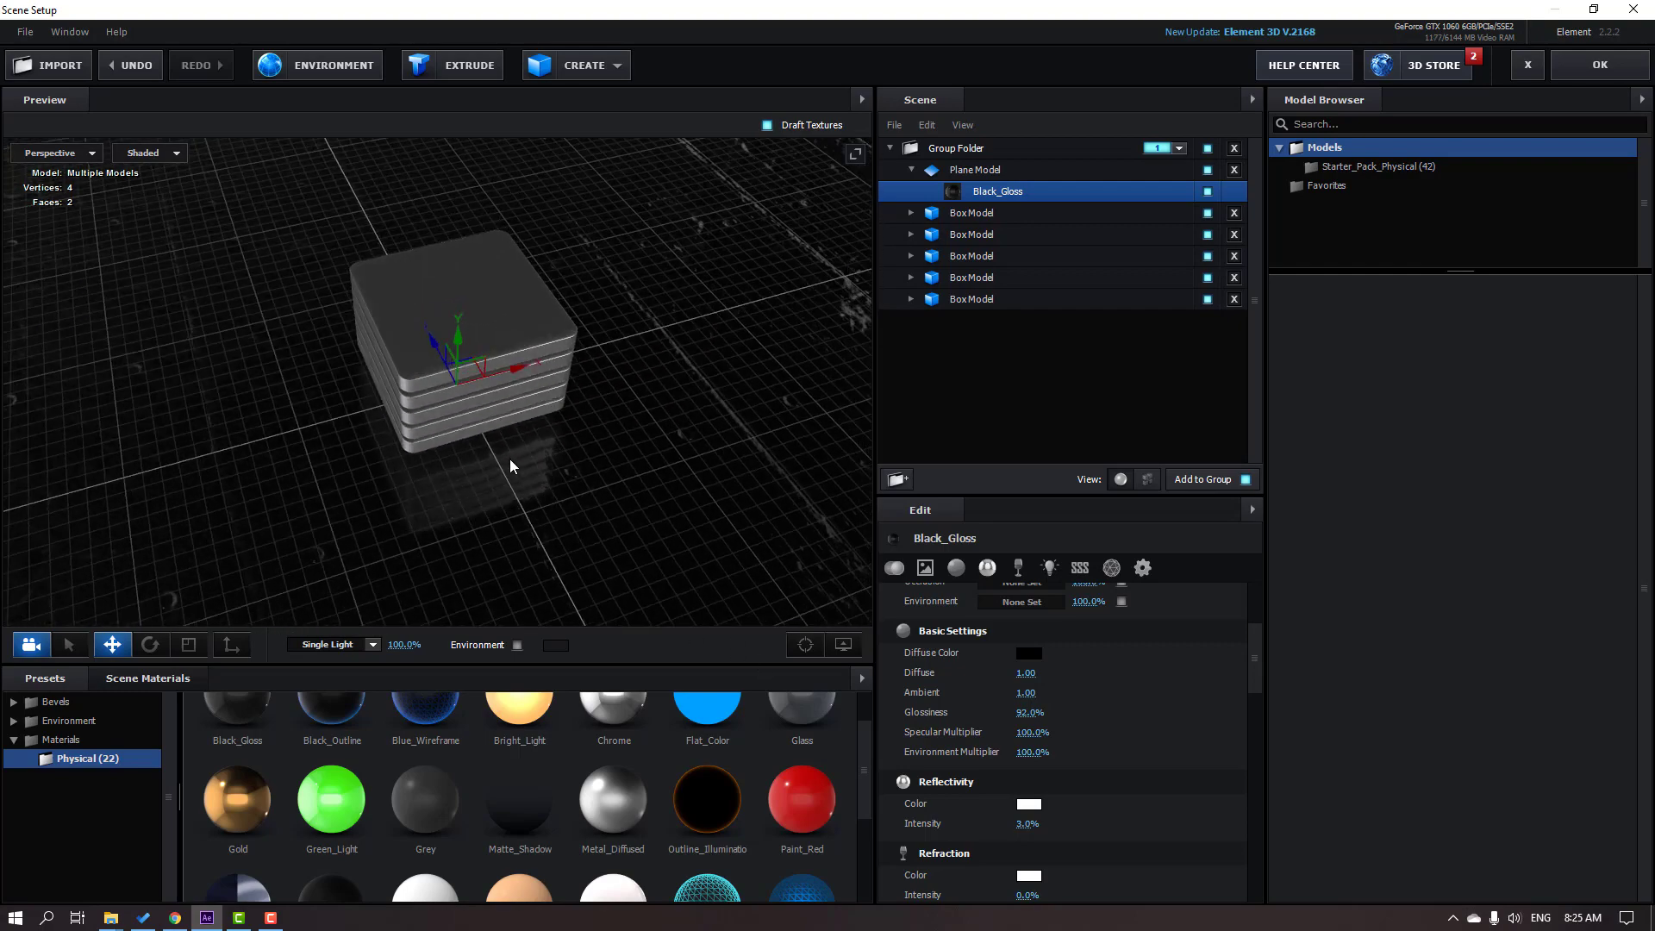
Step: Accept the Element scene setup and save the After Effects project
left_click(1601, 69)
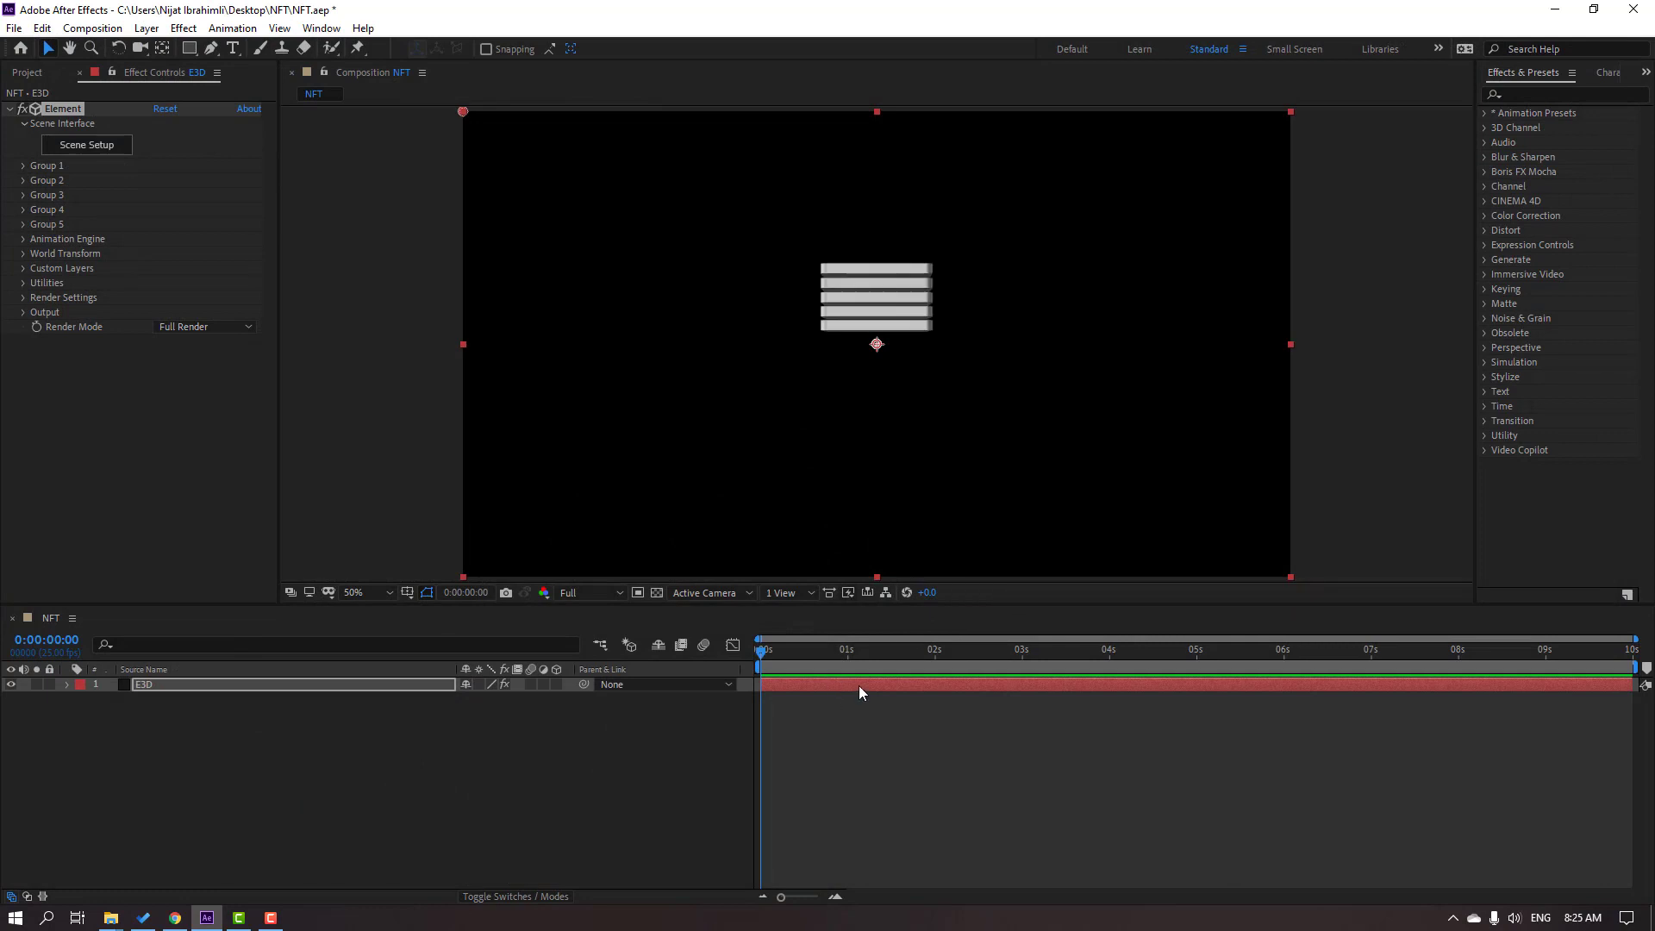
left_click(706, 737)
key("ctrl+s")
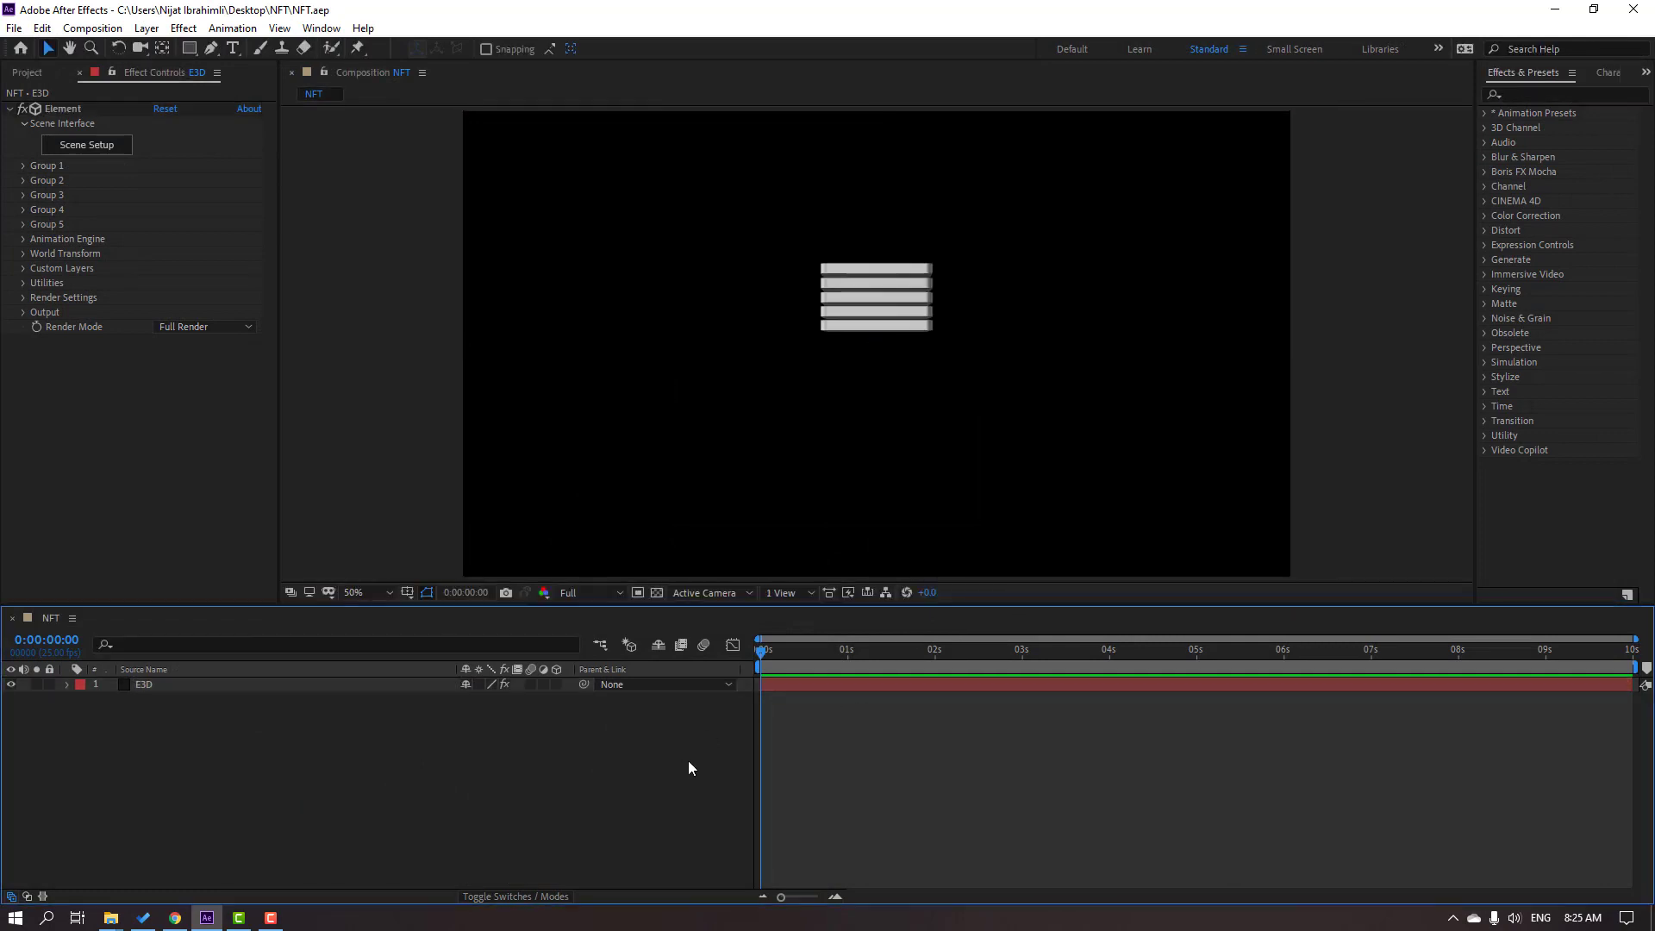
Step: Add a two-node camera with the 50mm preset to the NFT composition
right_click(252, 793)
mouse_move(336, 608)
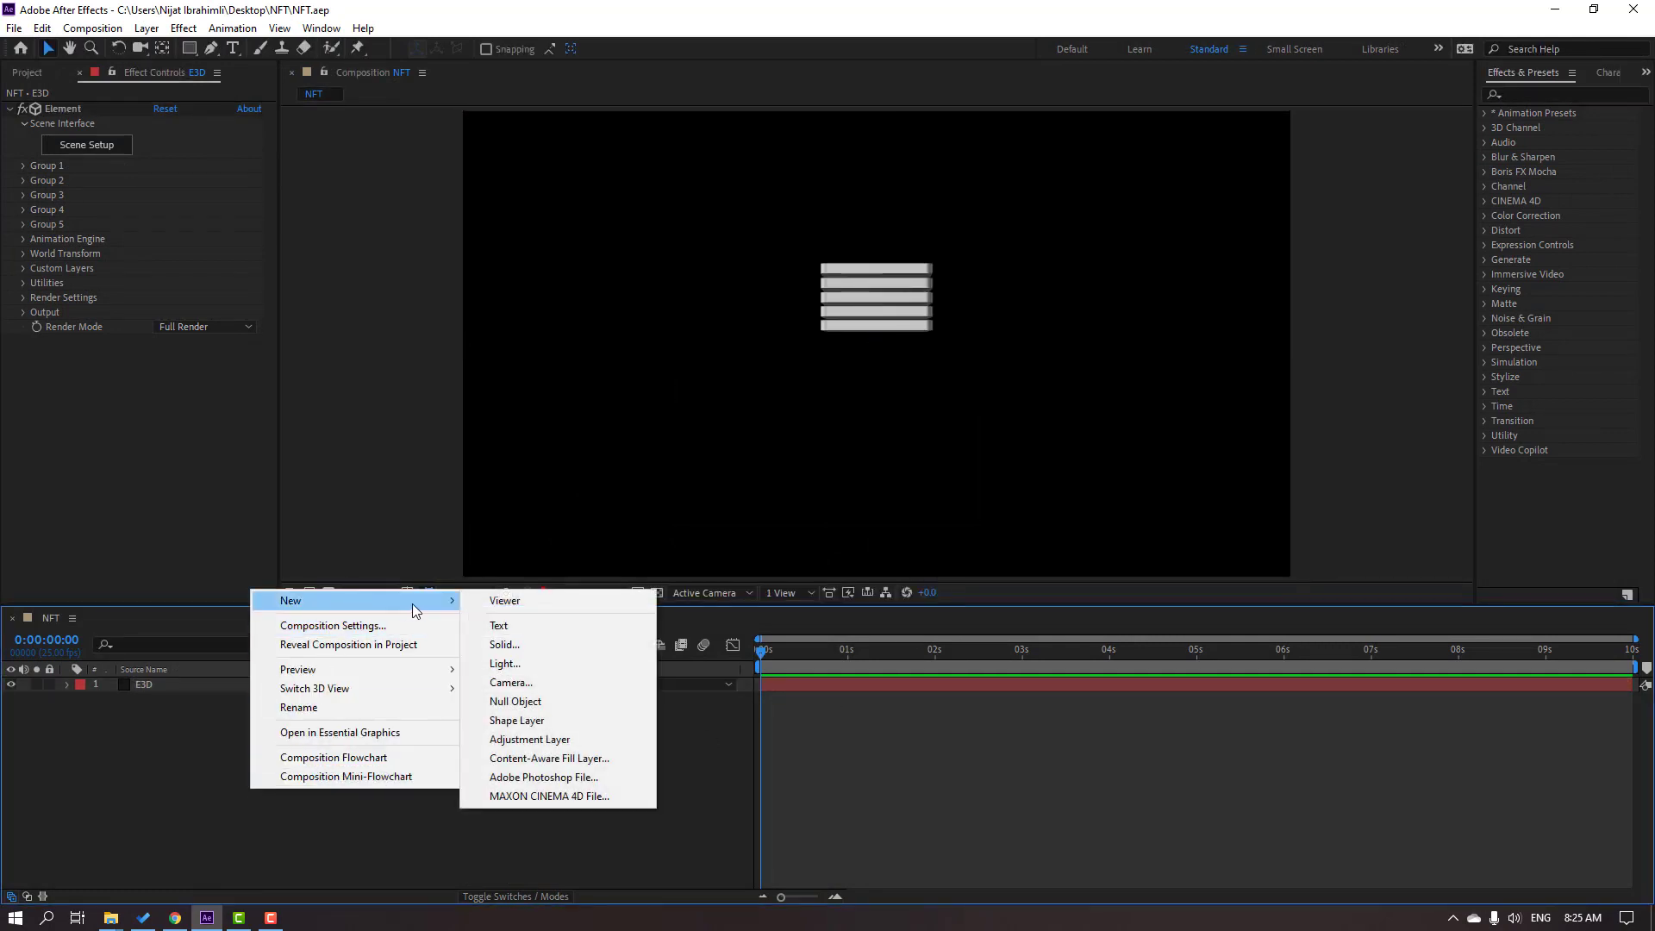
left_click(528, 689)
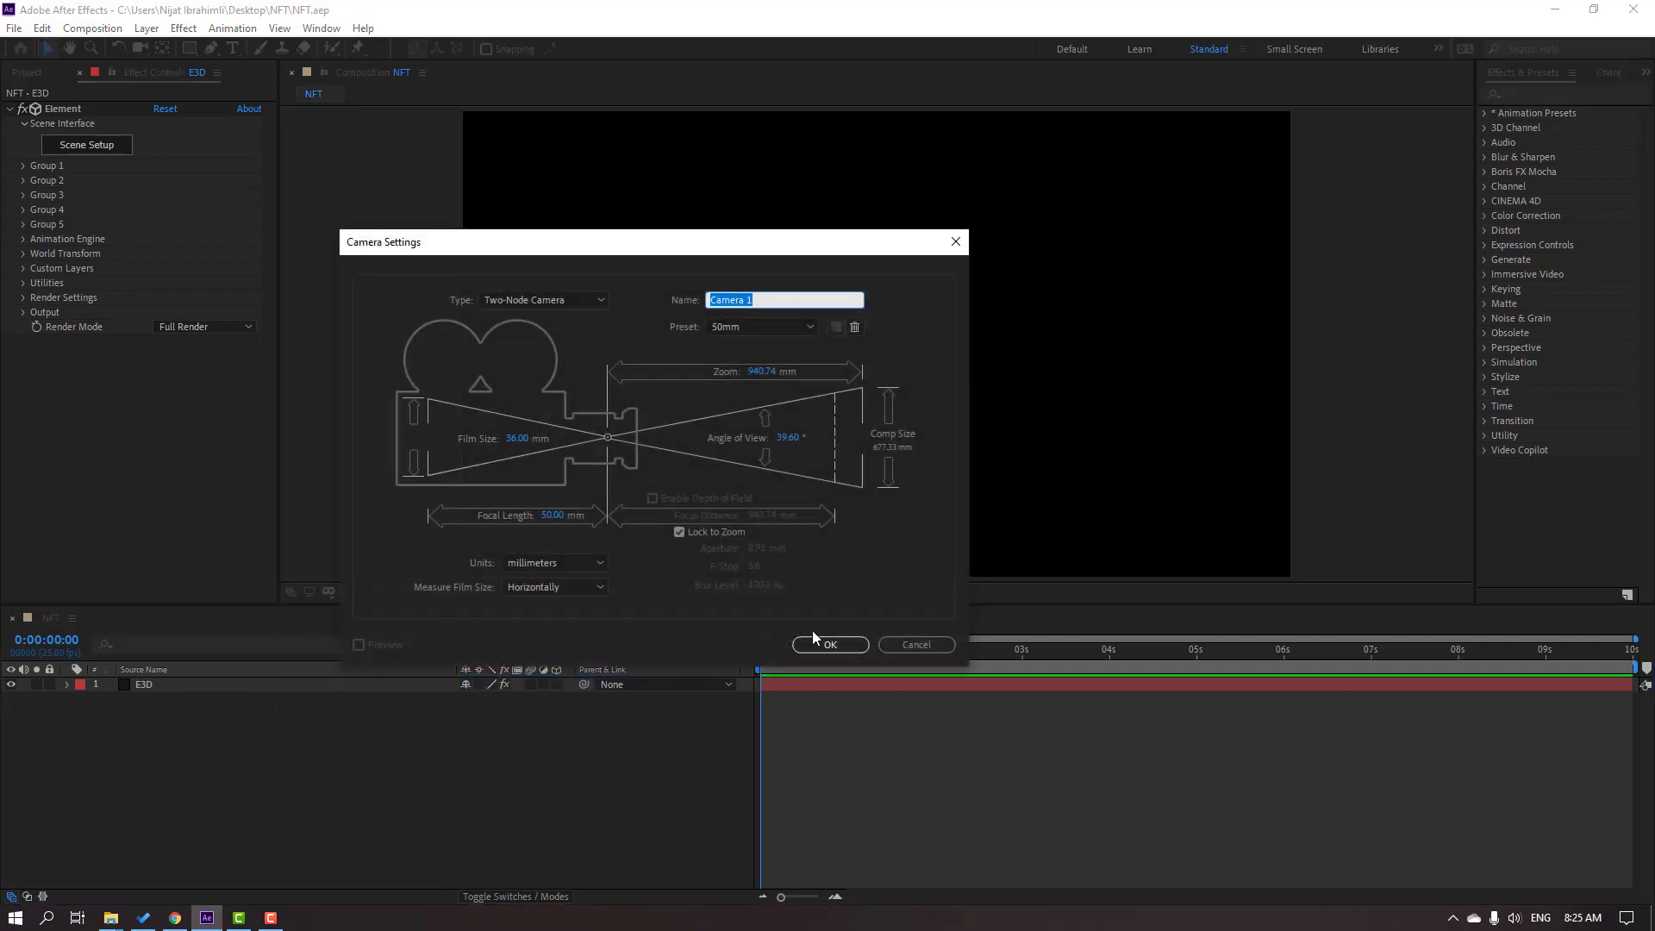
left_click(833, 641)
left_click(435, 761)
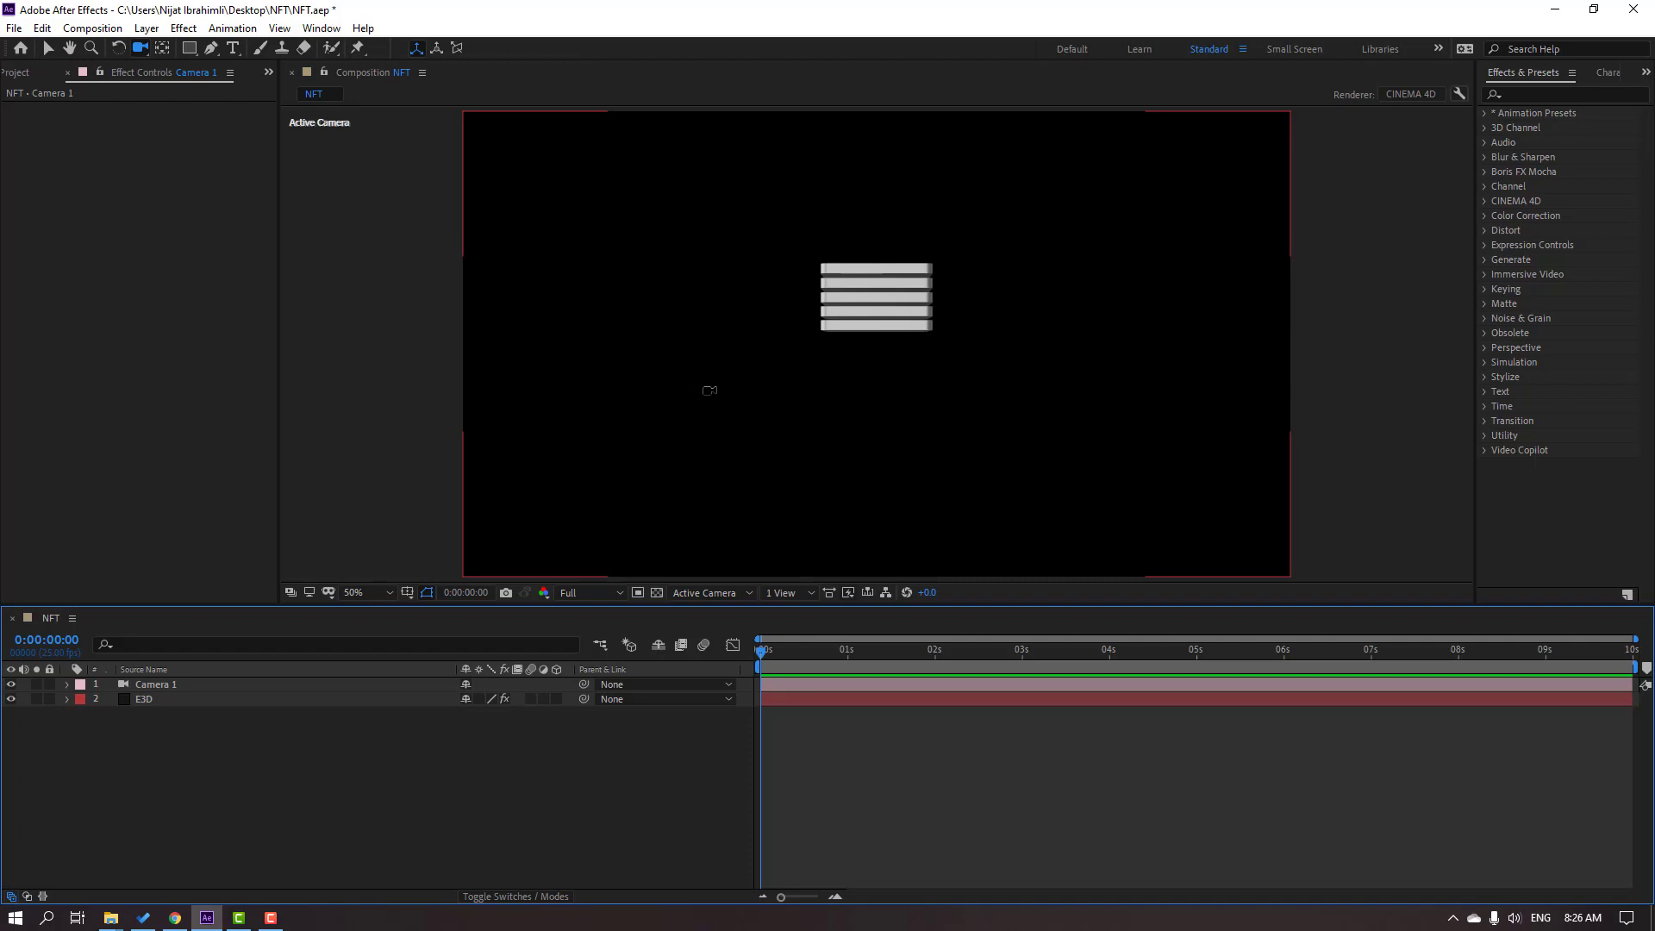
Step: Orbit and dolly the camera to frame the slab stack close up from a raised corner angle
left_click(506, 247)
left_click_drag(140, 47, 225, 62)
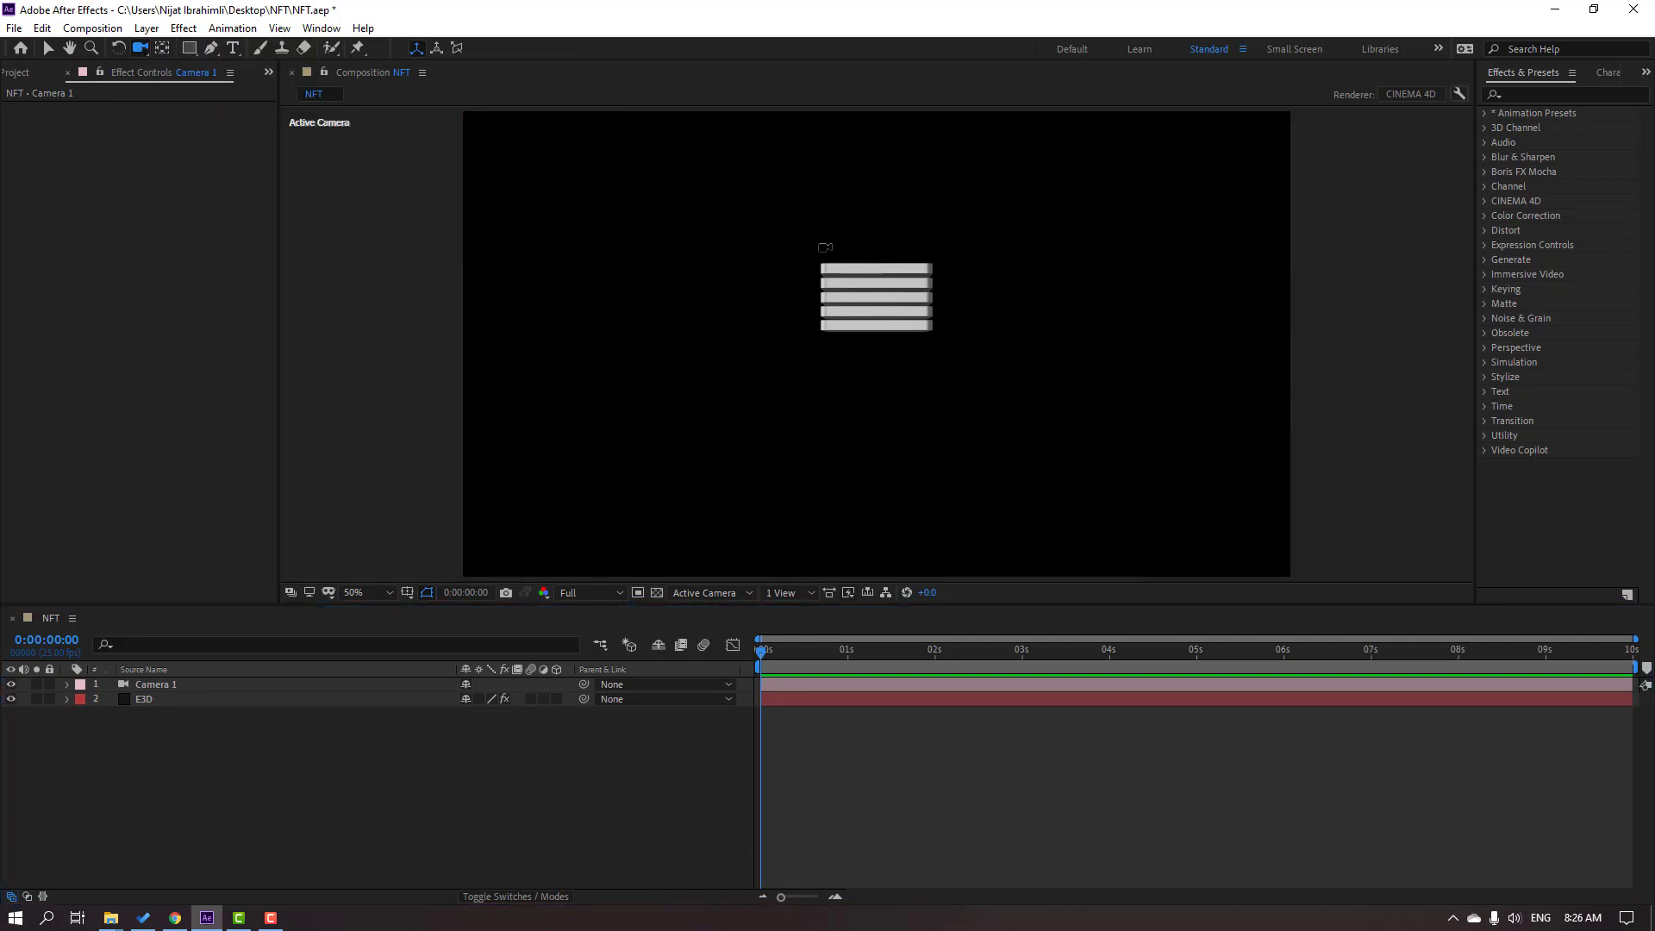
left_click_drag(825, 247, 439, 222)
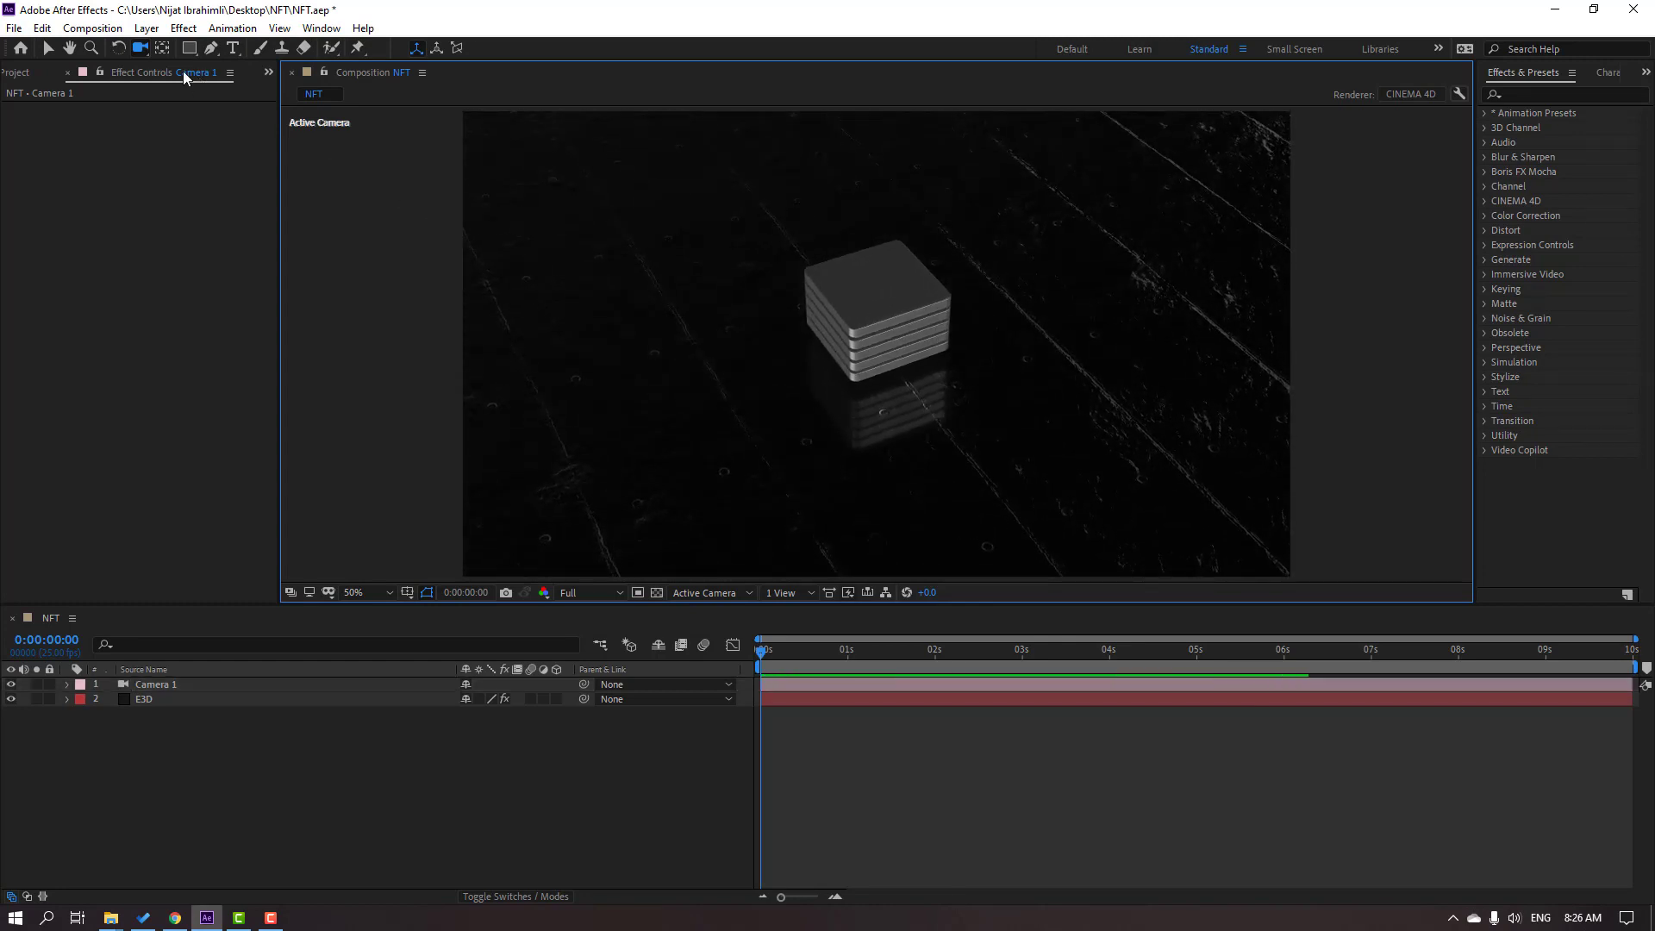
left_click_drag(139, 48, 199, 104)
left_click_drag(927, 138, 900, 276)
key("c")
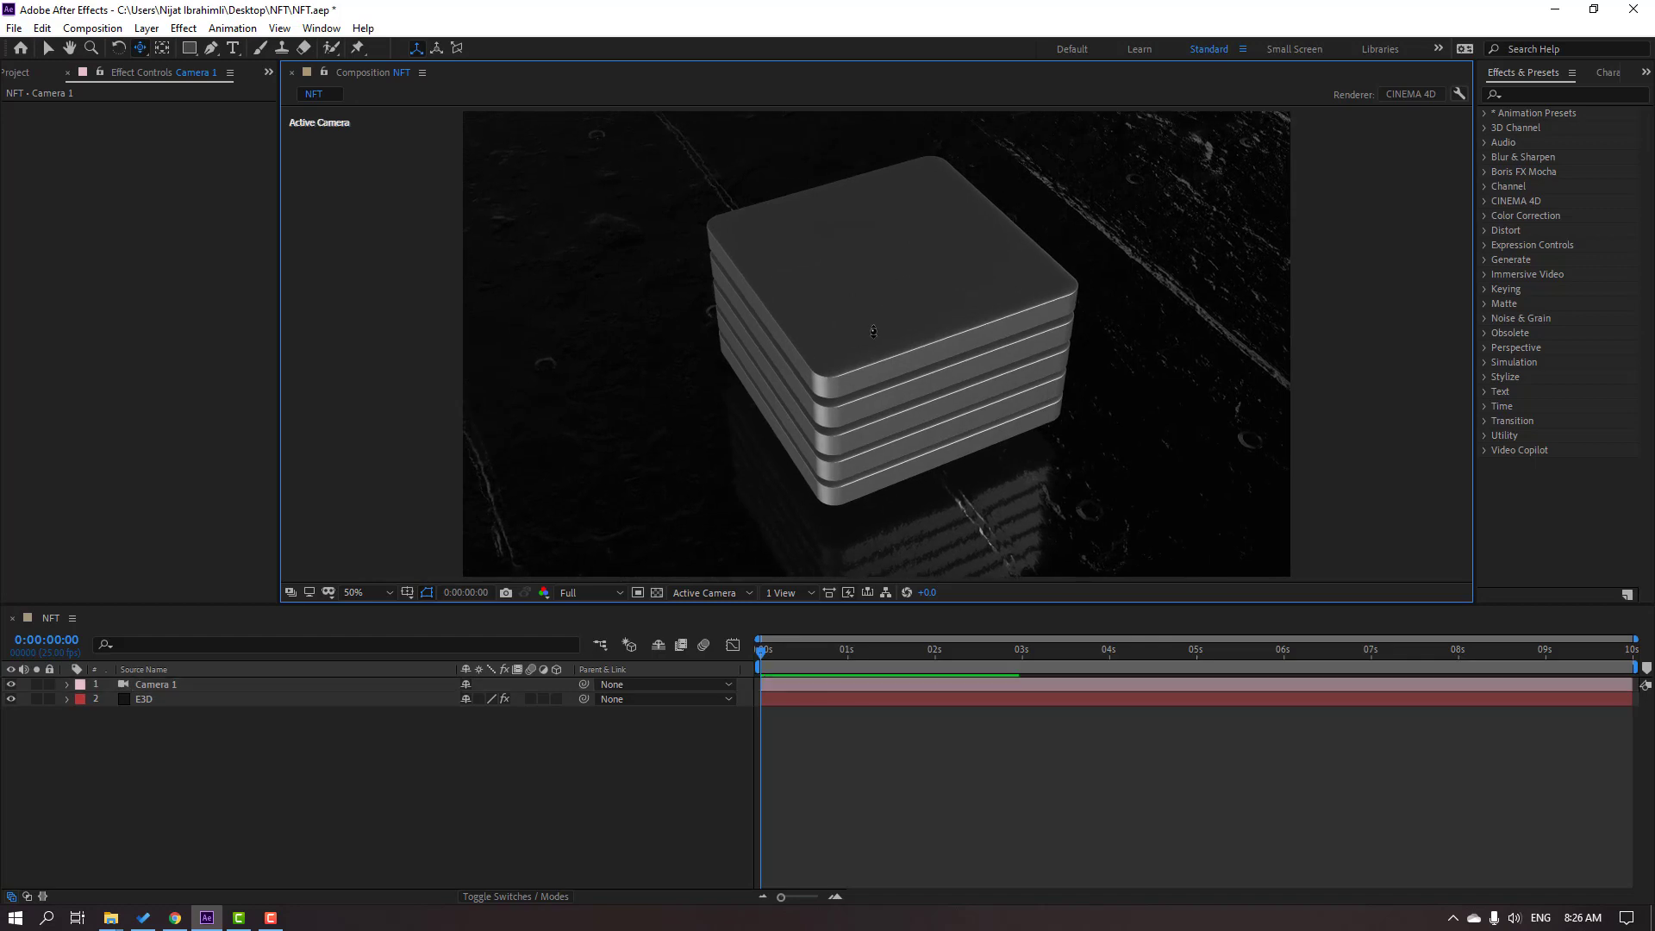
key("c")
mouse_move(858, 355)
left_mouse_down()
mouse_move(876, 306)
mouse_move(862, 353)
left_mouse_up()
key("c")
key("v")
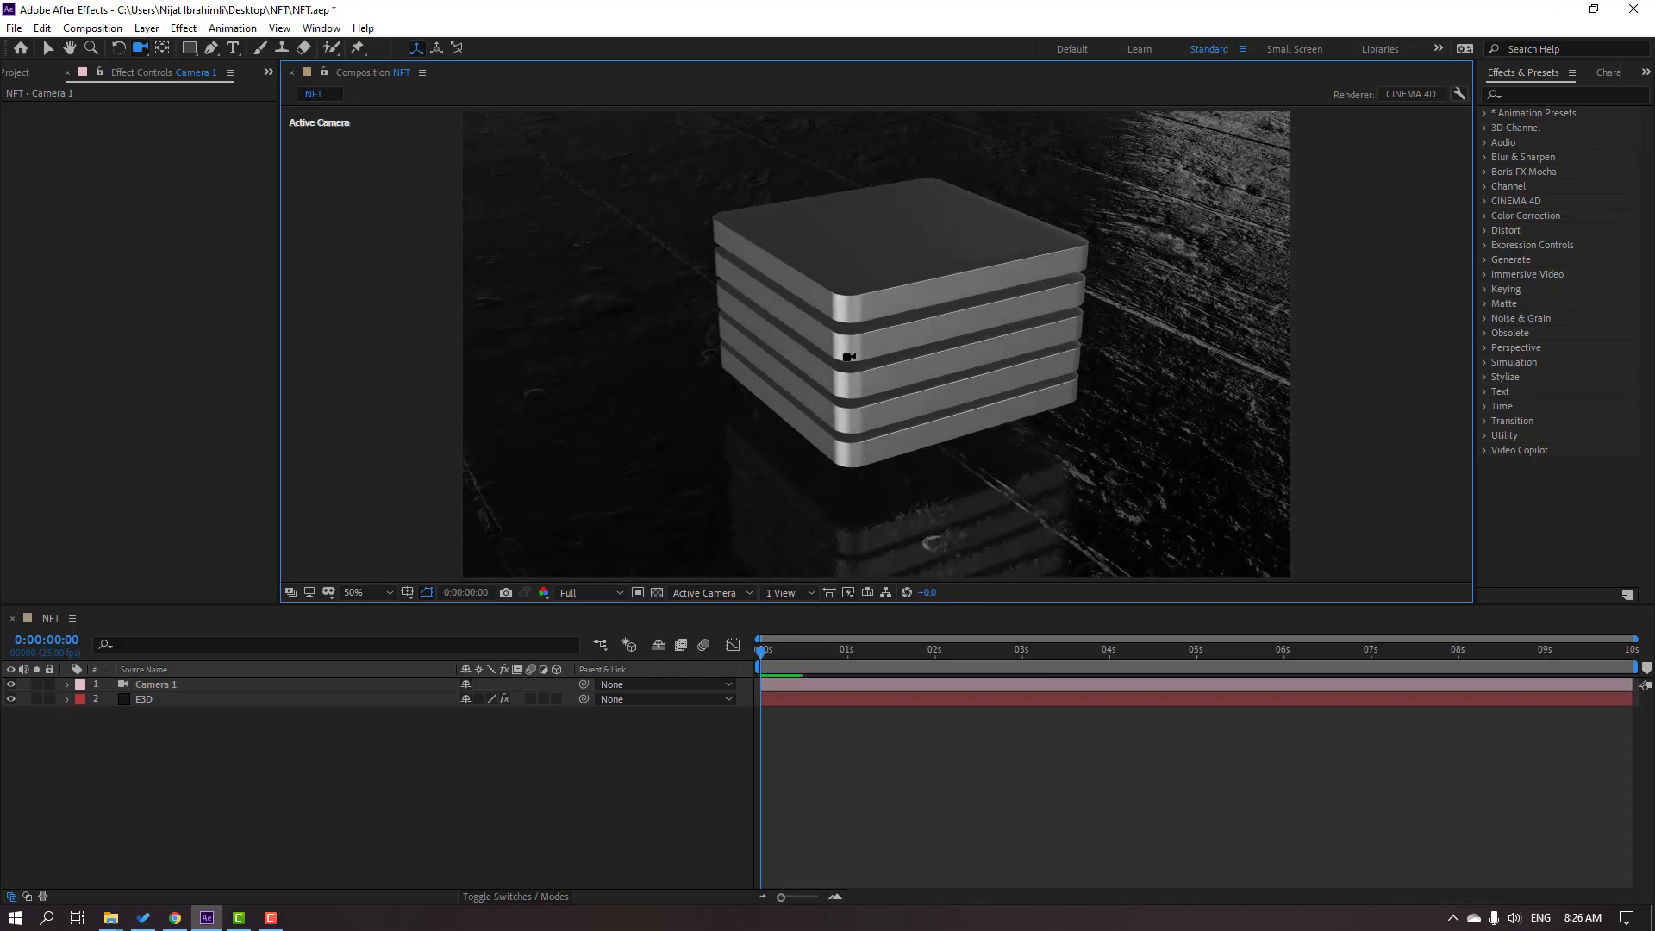
left_click(468, 788)
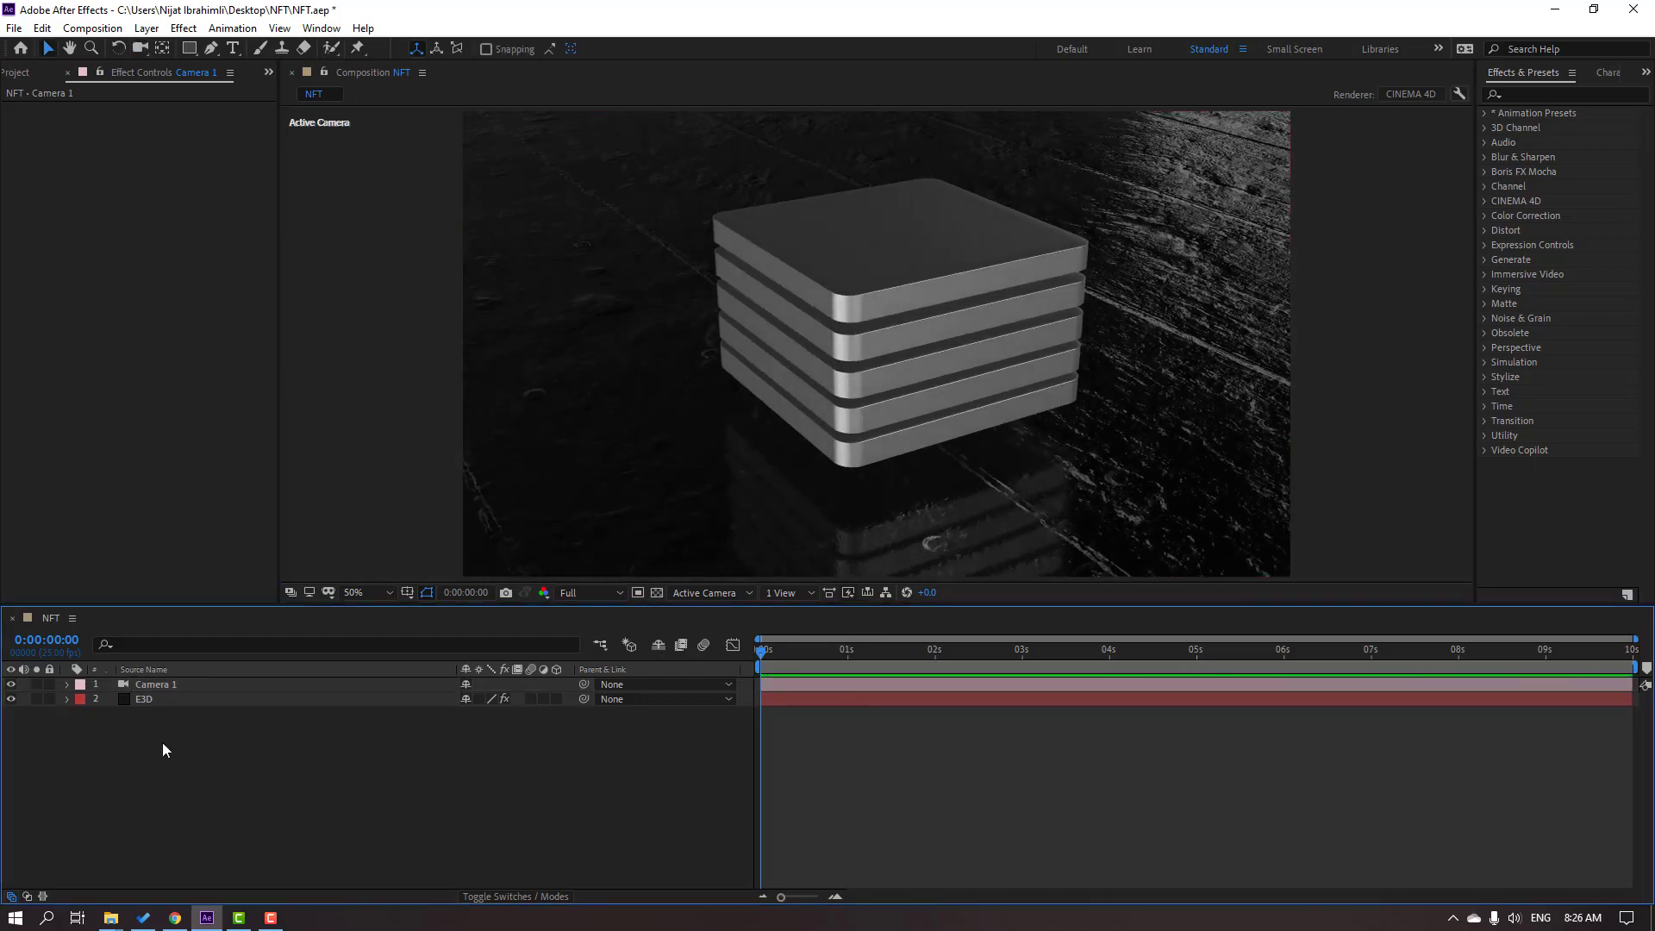
Step: Turn on Position Y keyframing at 0 seconds for Channel 1 in the E3D layer's Group 1 Aux Channels
left_click(141, 699)
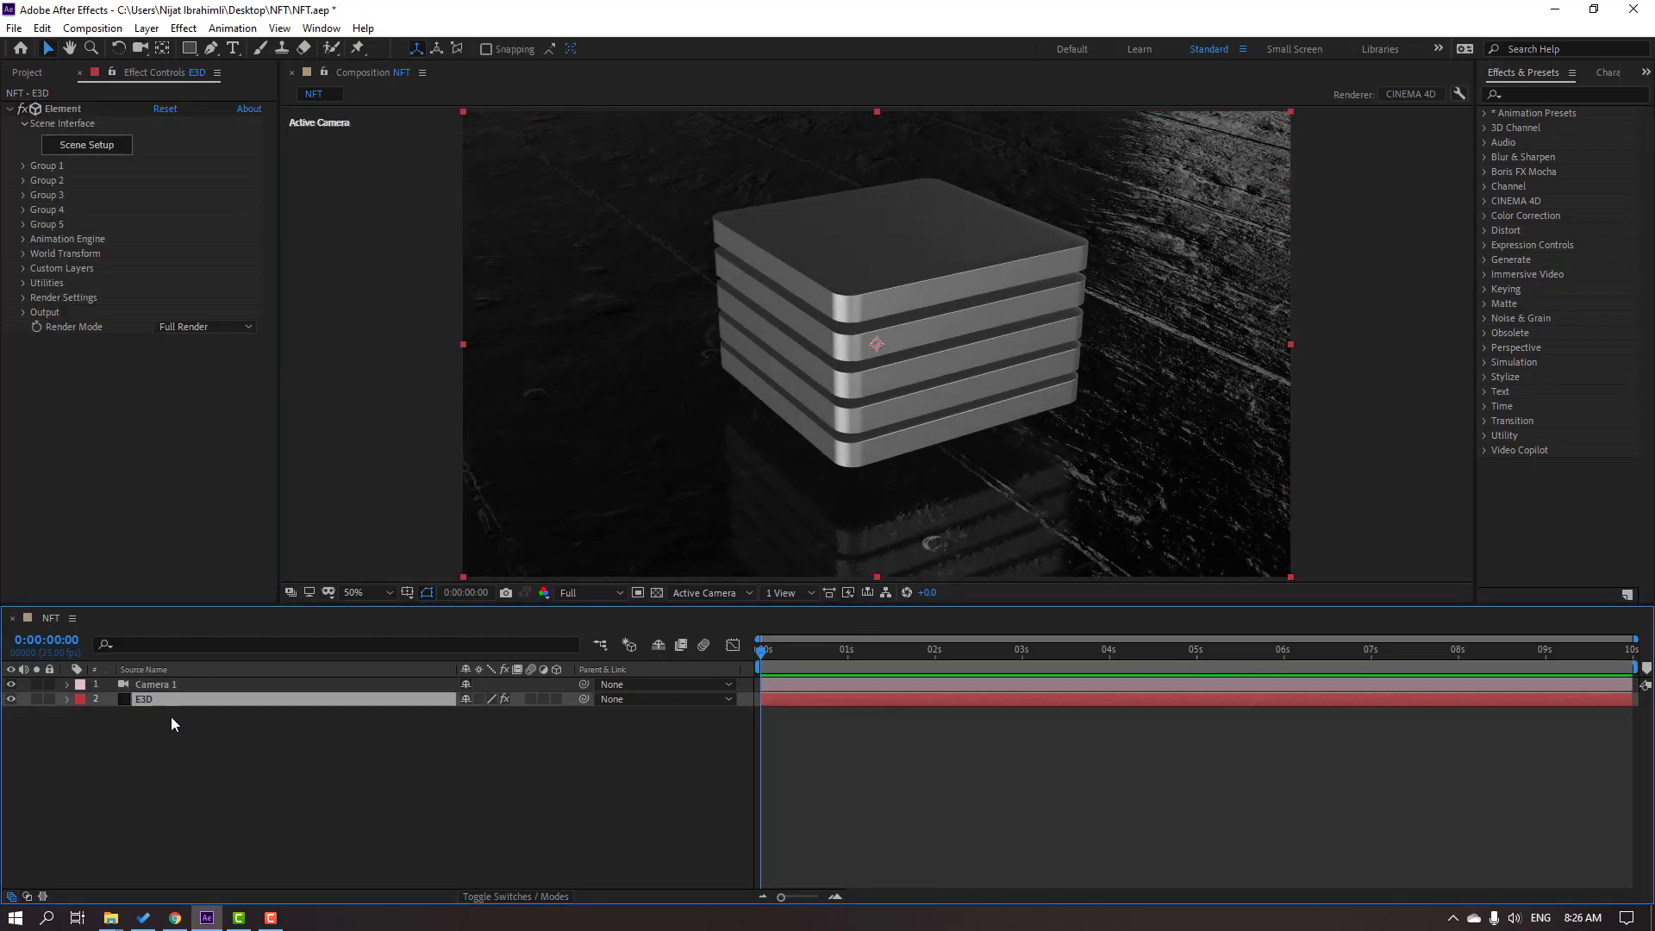
left_click(22, 169)
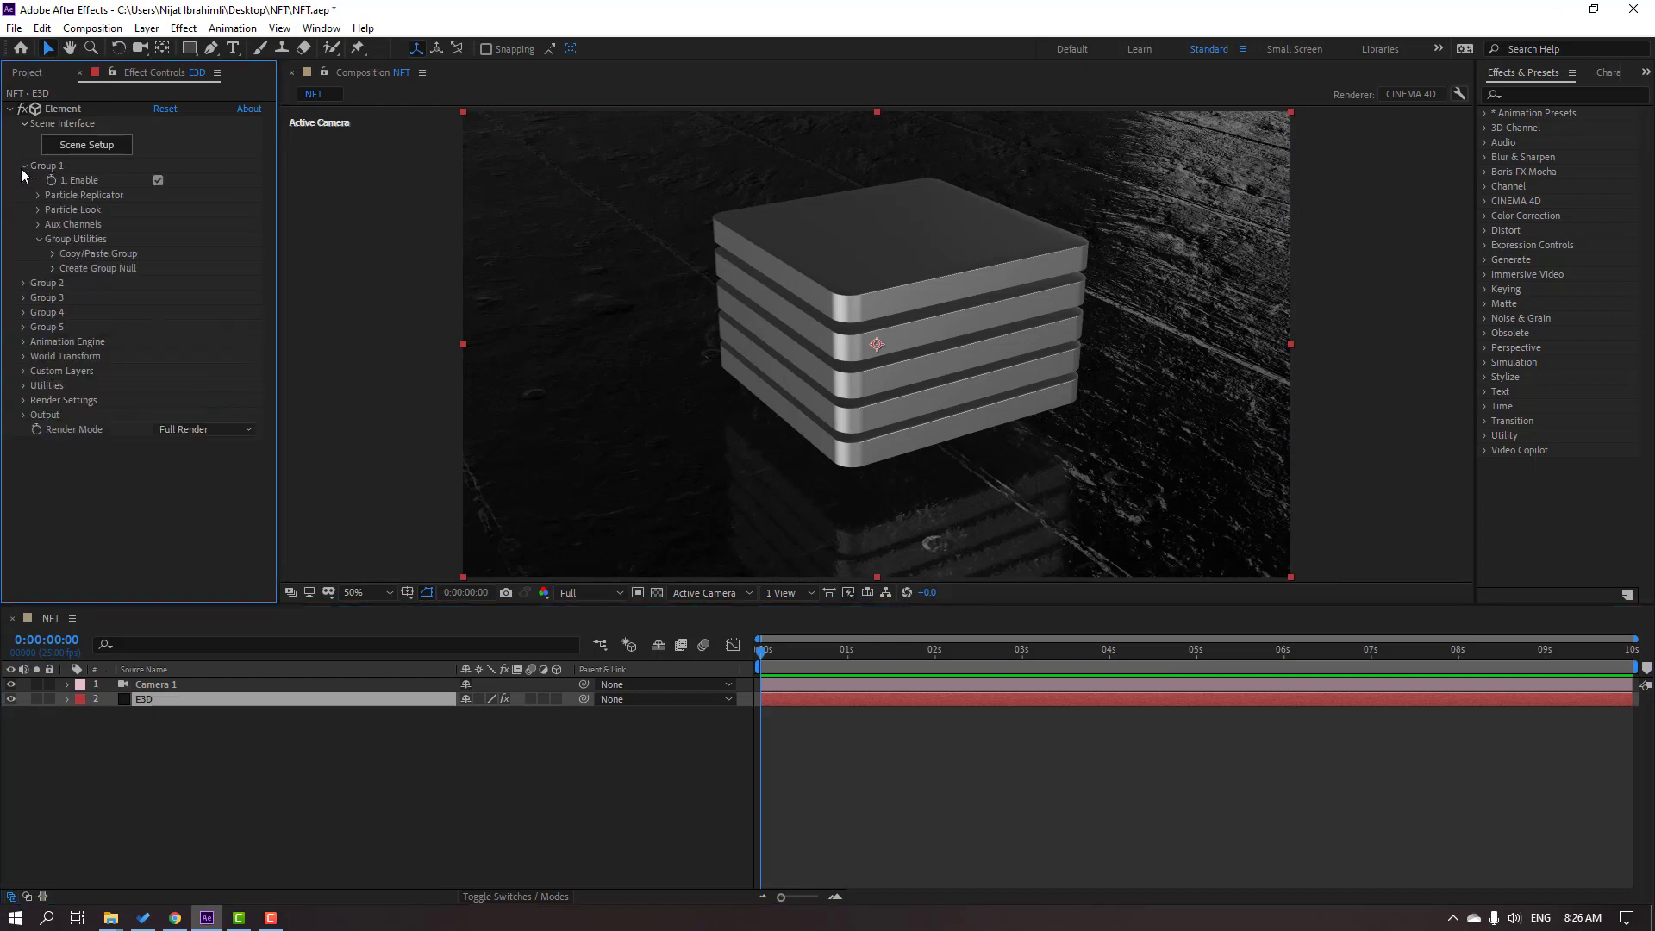
left_click(36, 239)
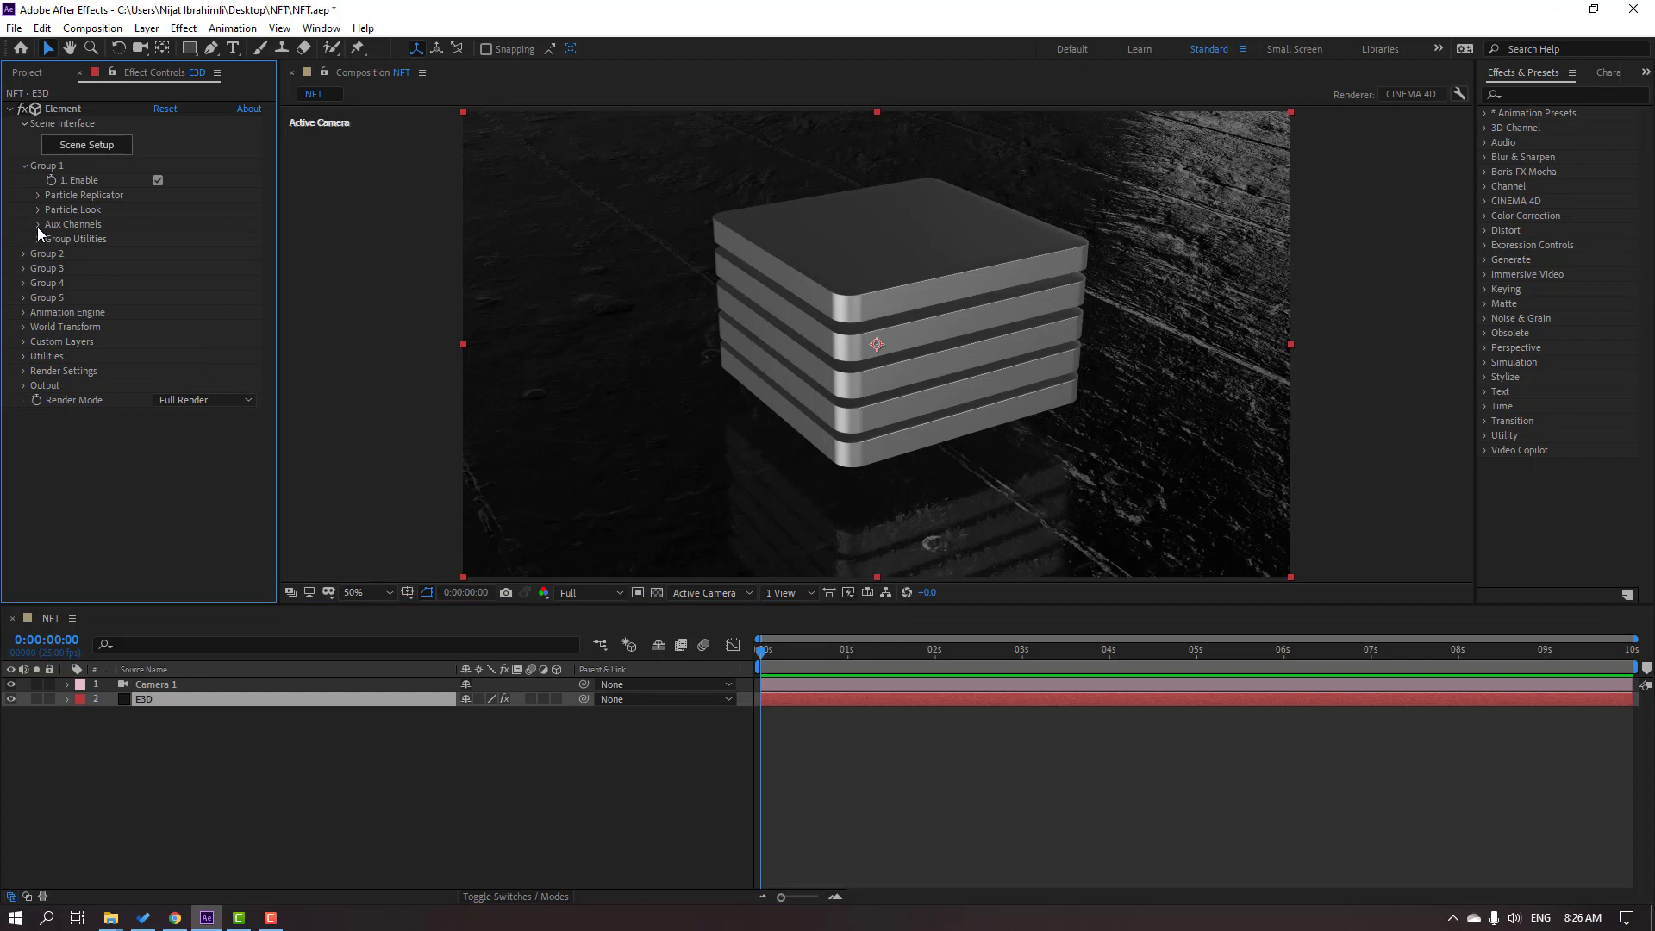
left_click(38, 225)
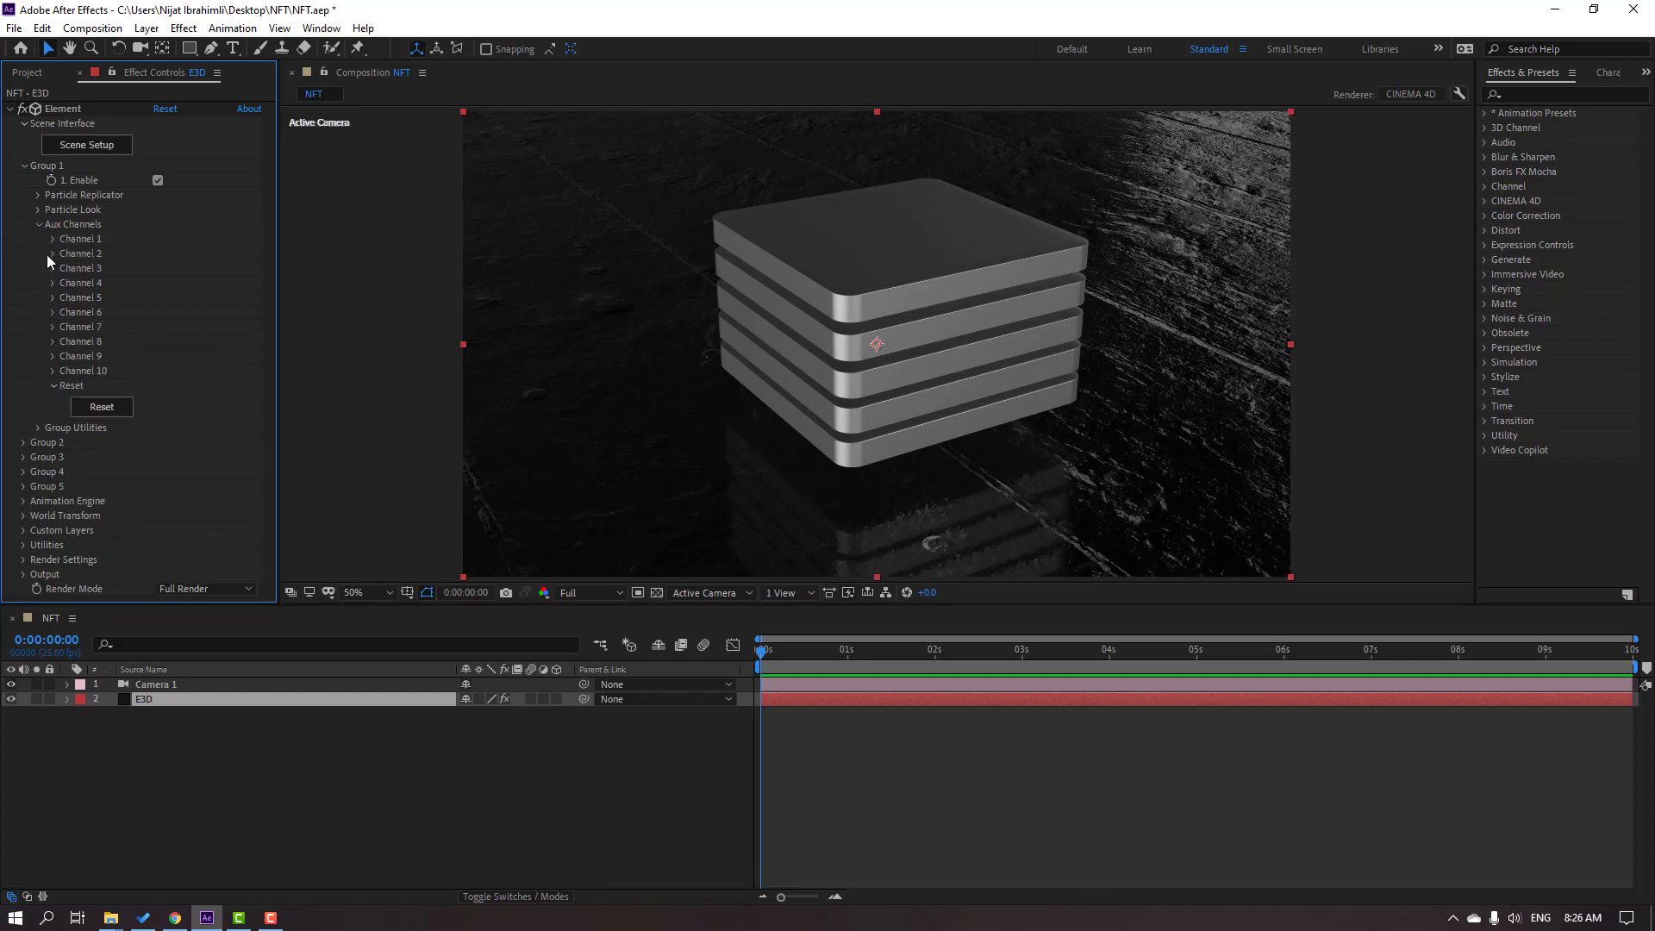
left_click(54, 239)
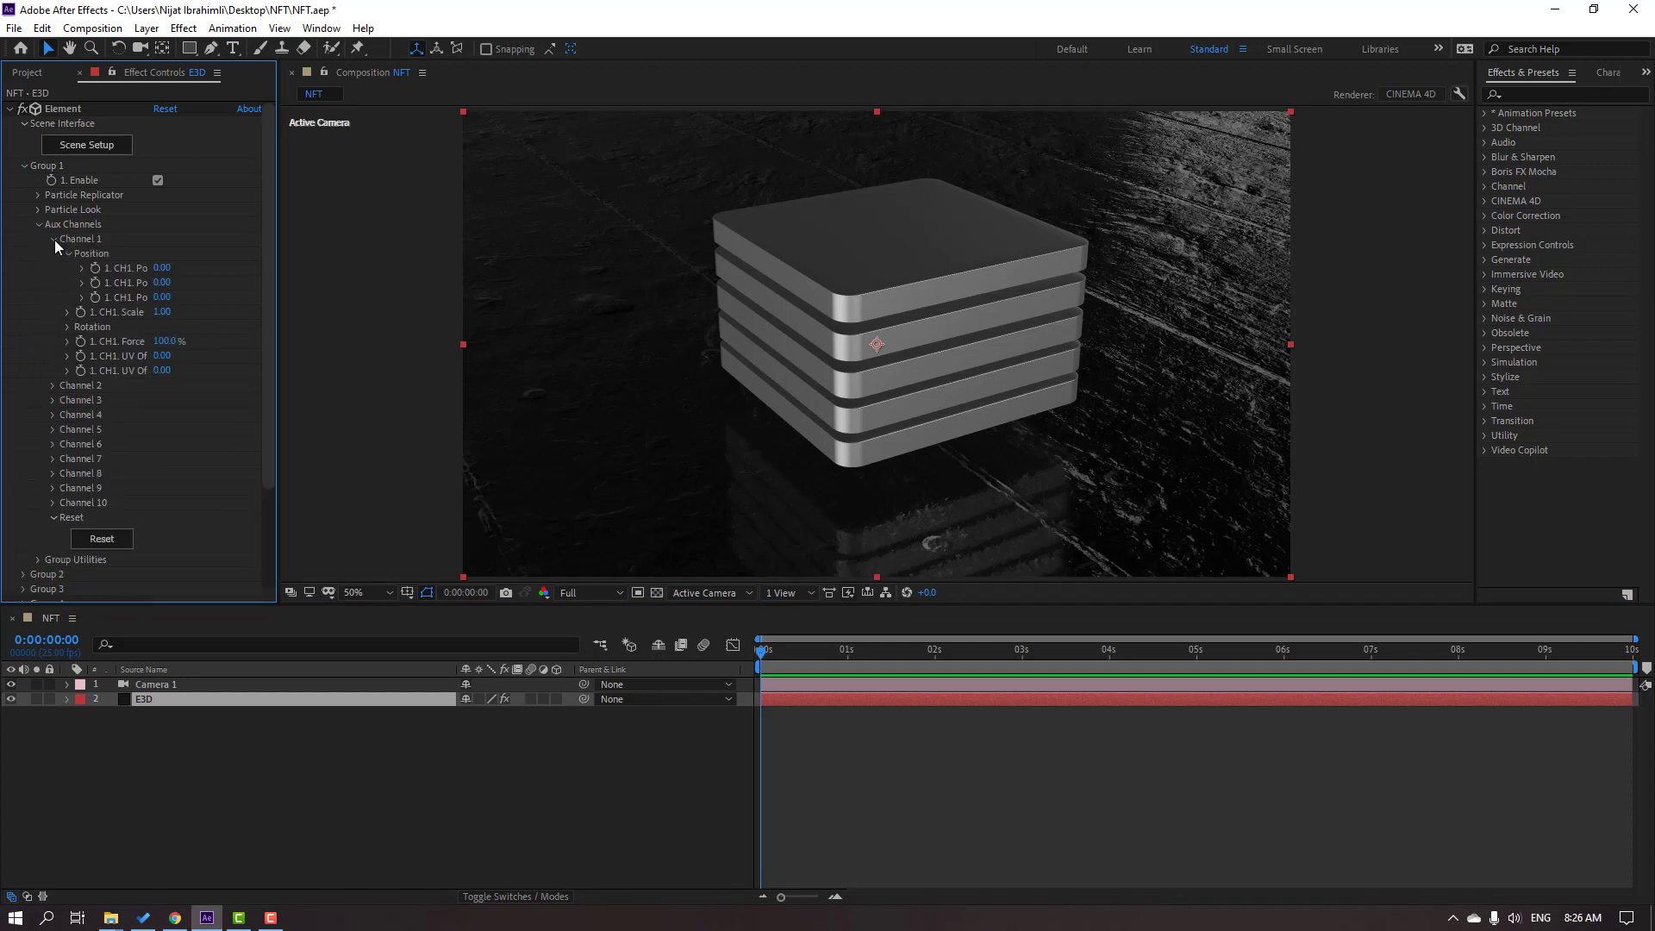
left_click_drag(162, 283, 97, 292)
left_click(97, 291)
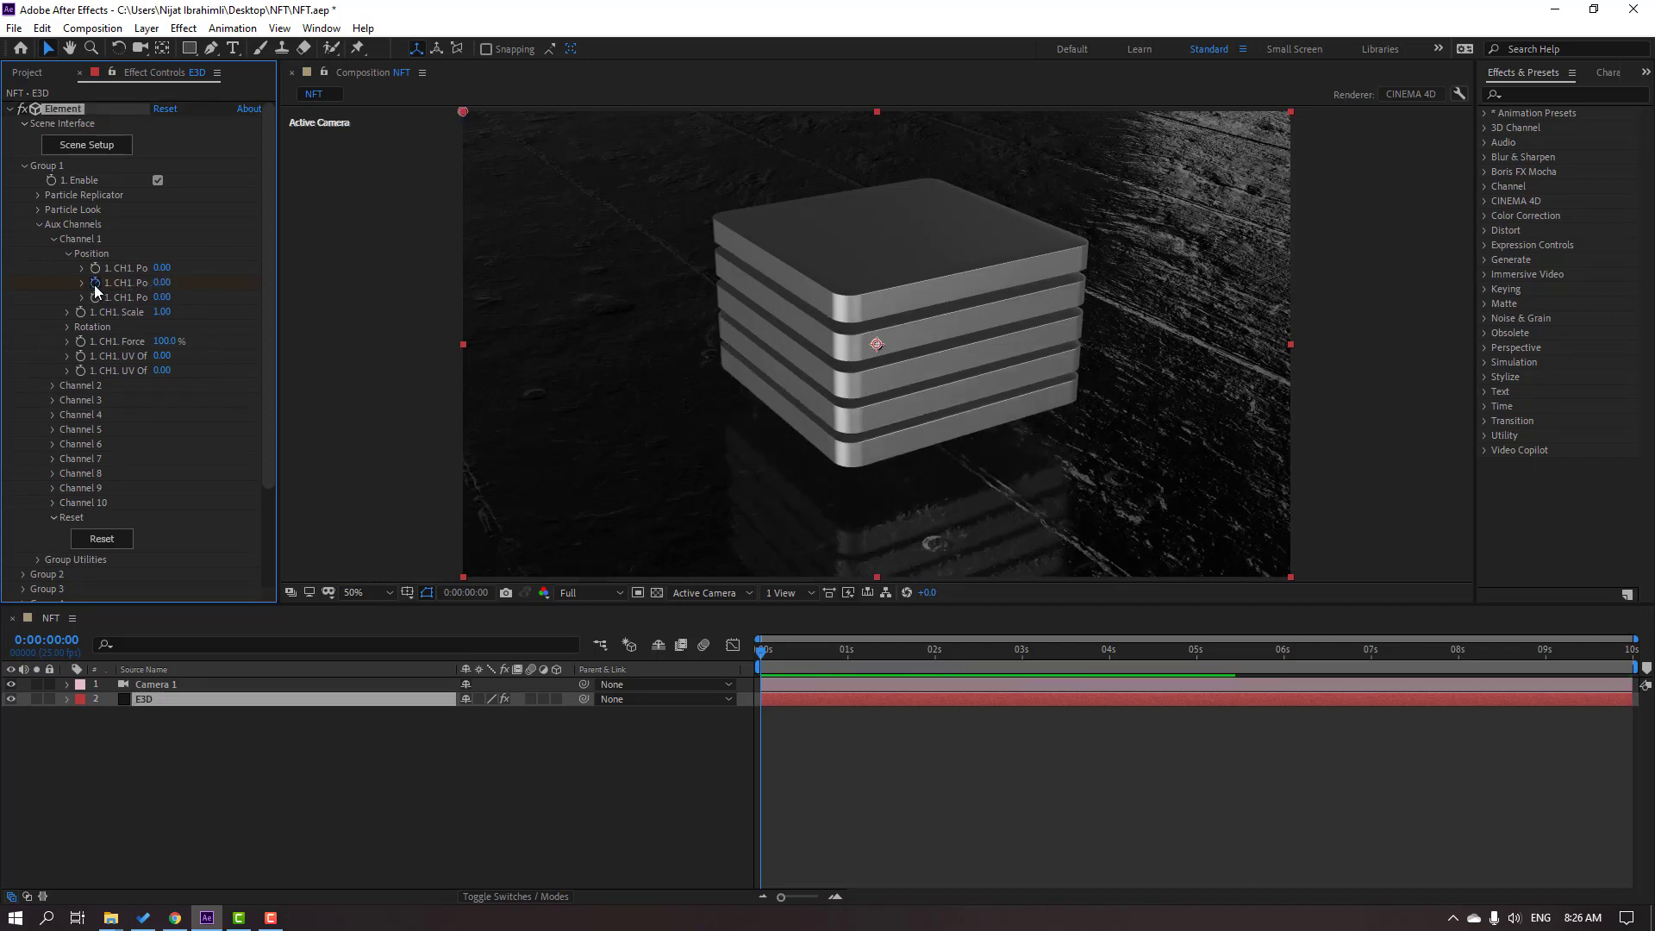
Step: Turn on Position Y keyframing at 0 seconds for Aux Channels 2 and 3
left_click(53, 243)
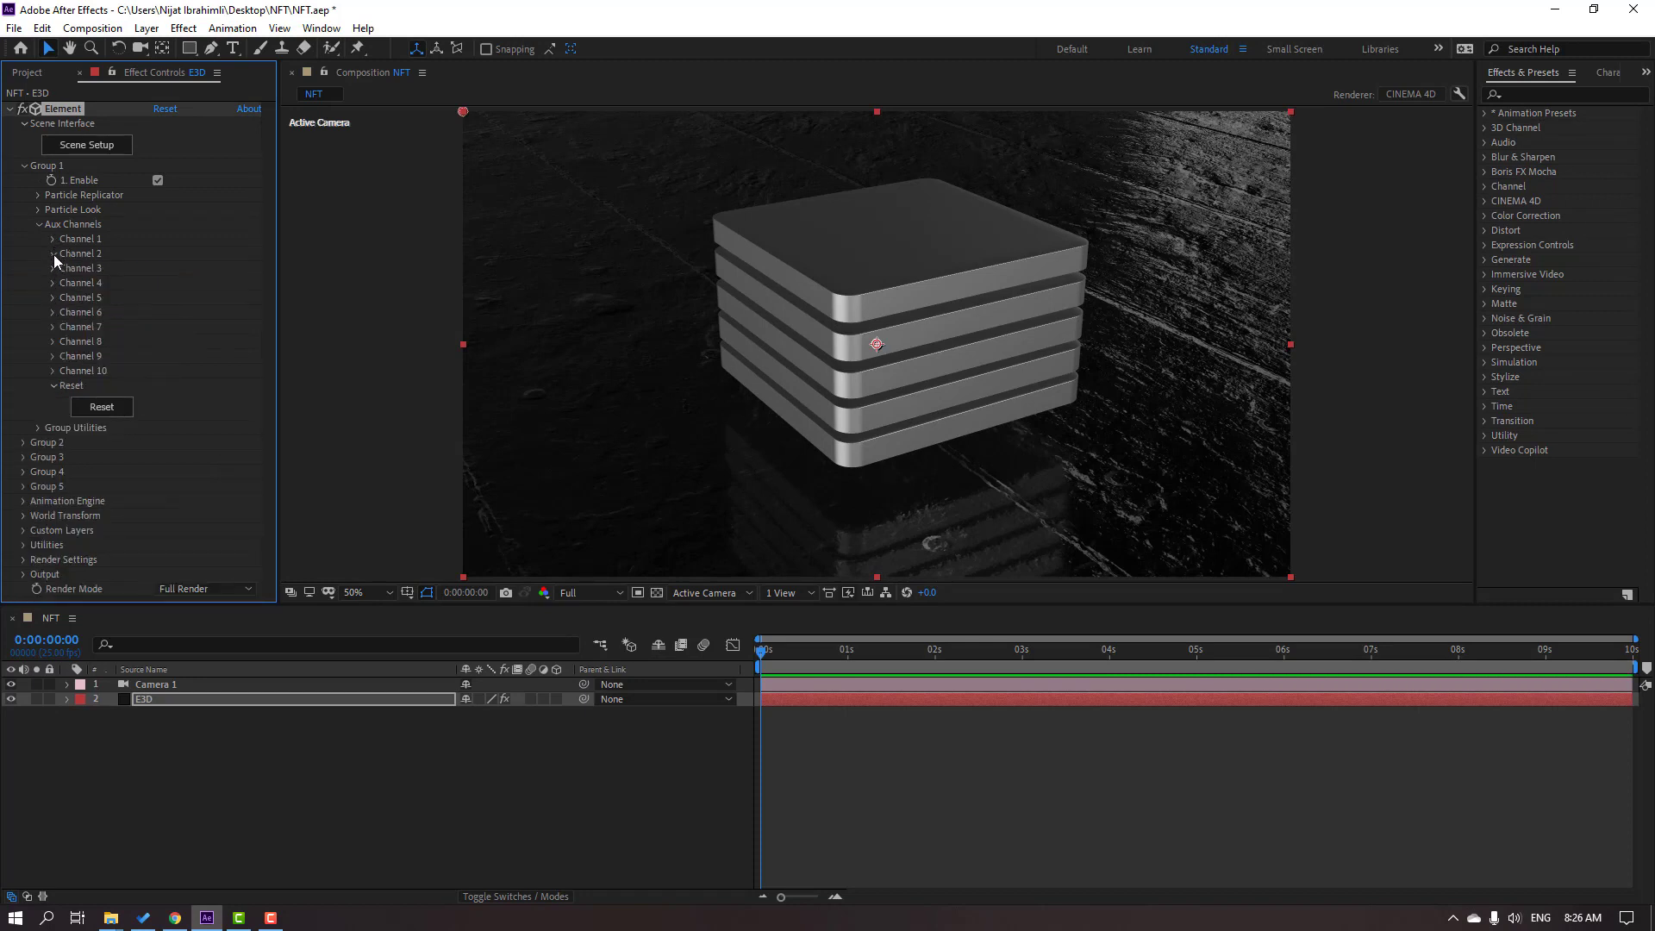
left_click(54, 255)
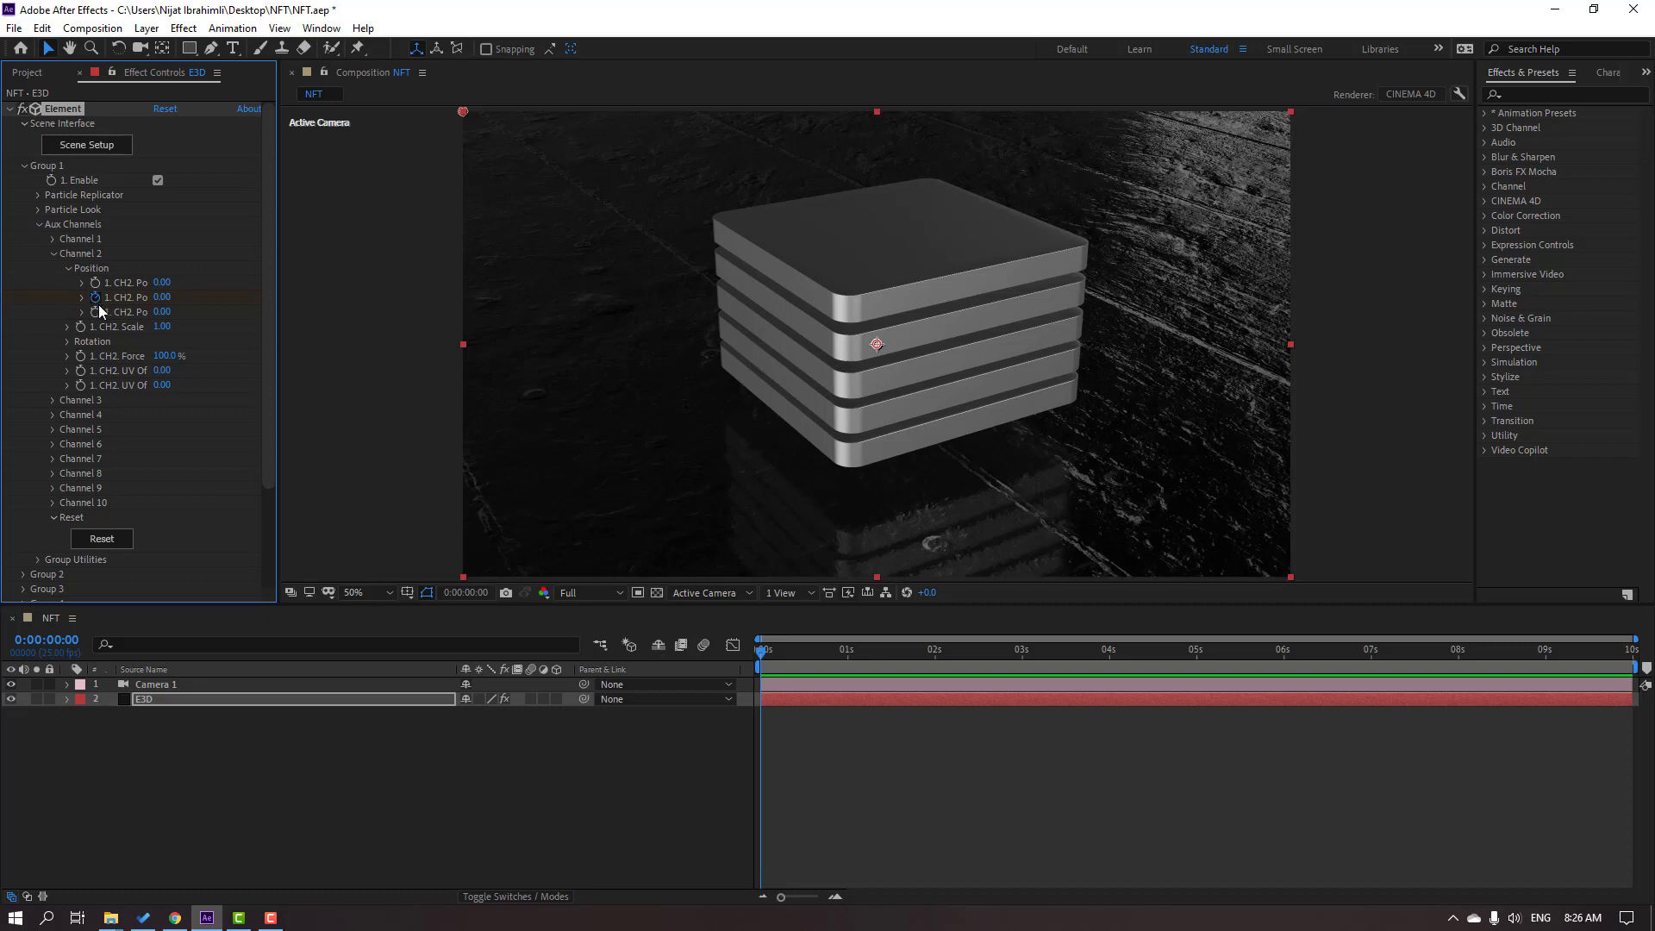
left_click(53, 254)
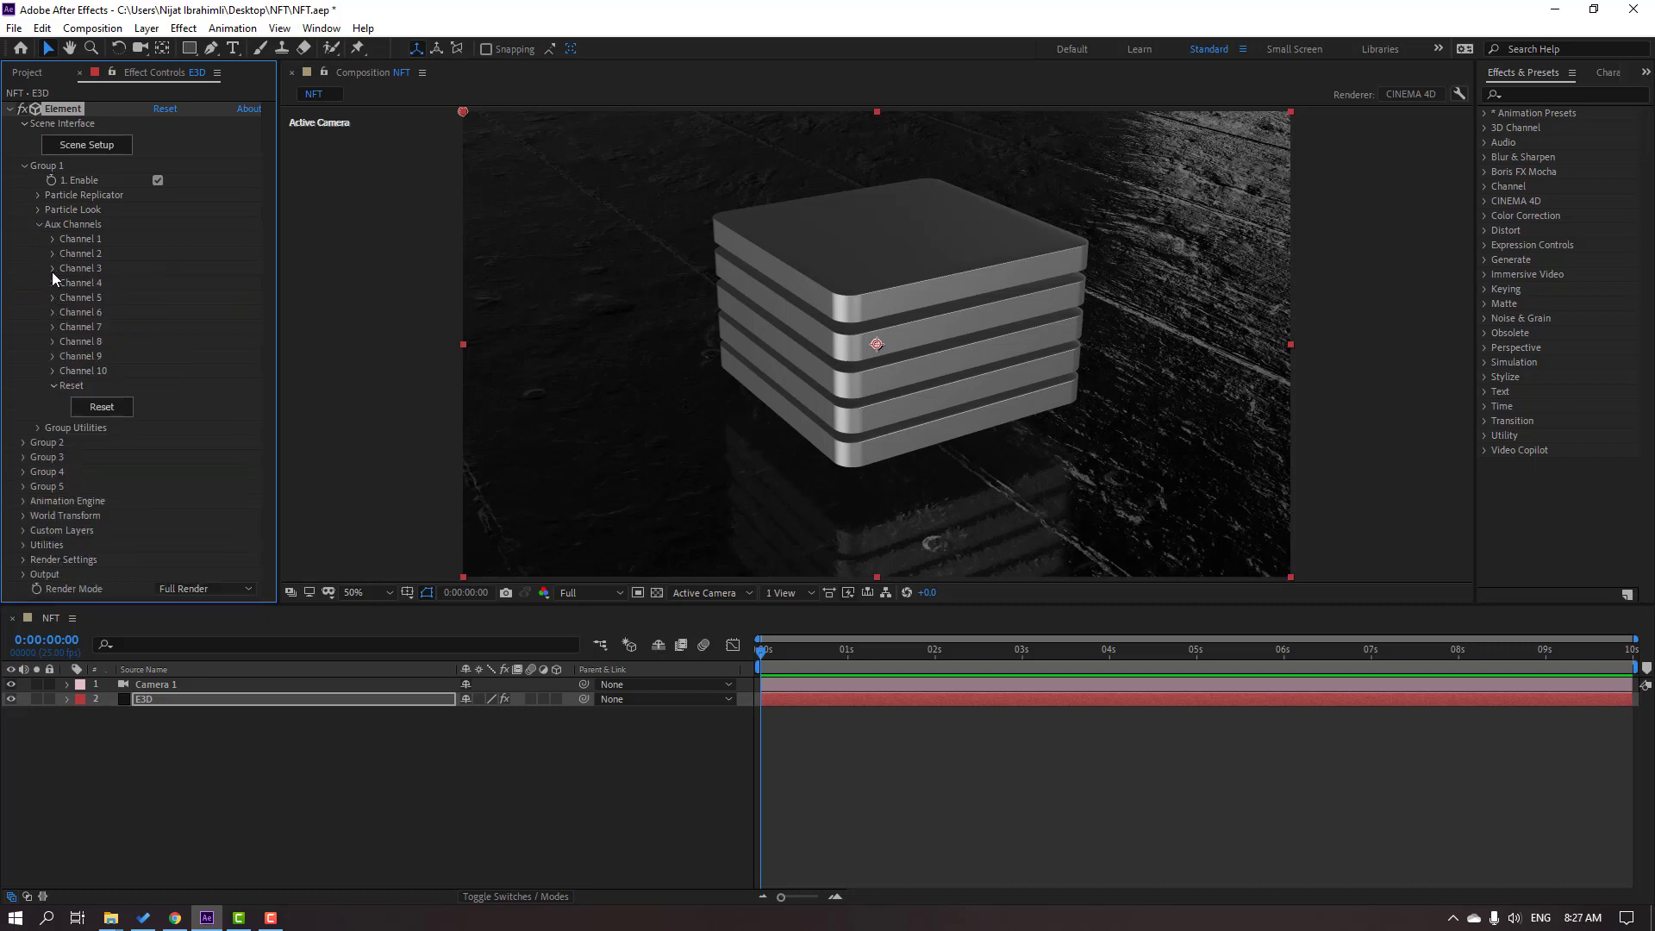
left_click(53, 269)
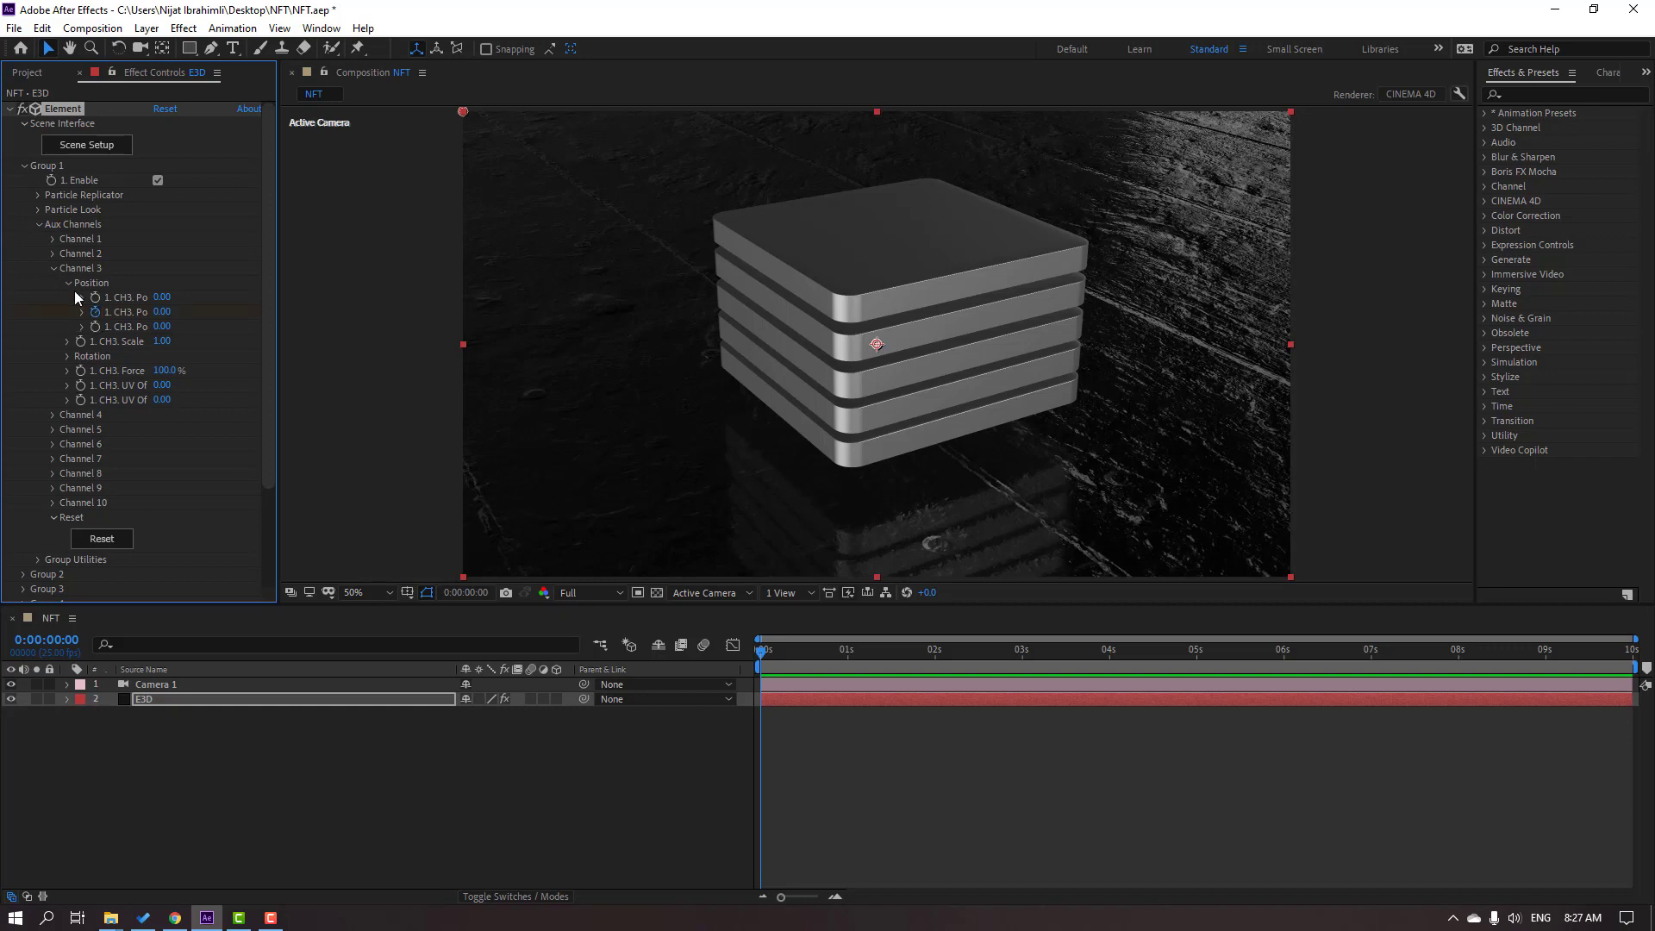
left_click(54, 269)
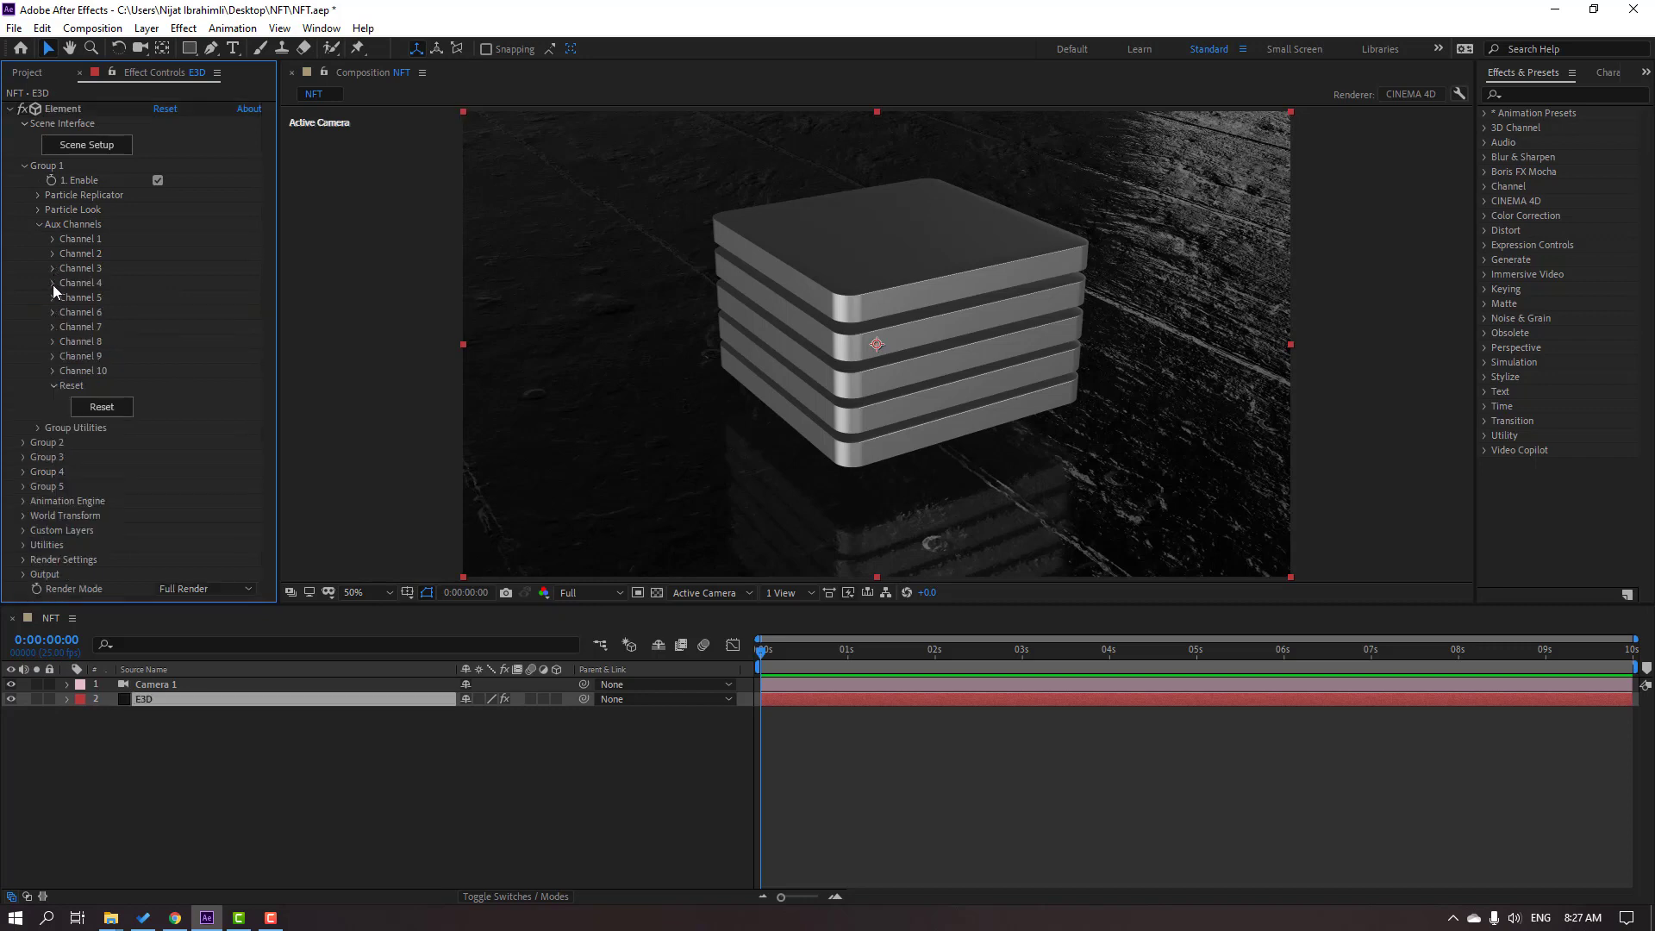
Step: Turn on Position Y keyframing at 0 seconds for Aux Channels 4 and 5
left_click(52, 284)
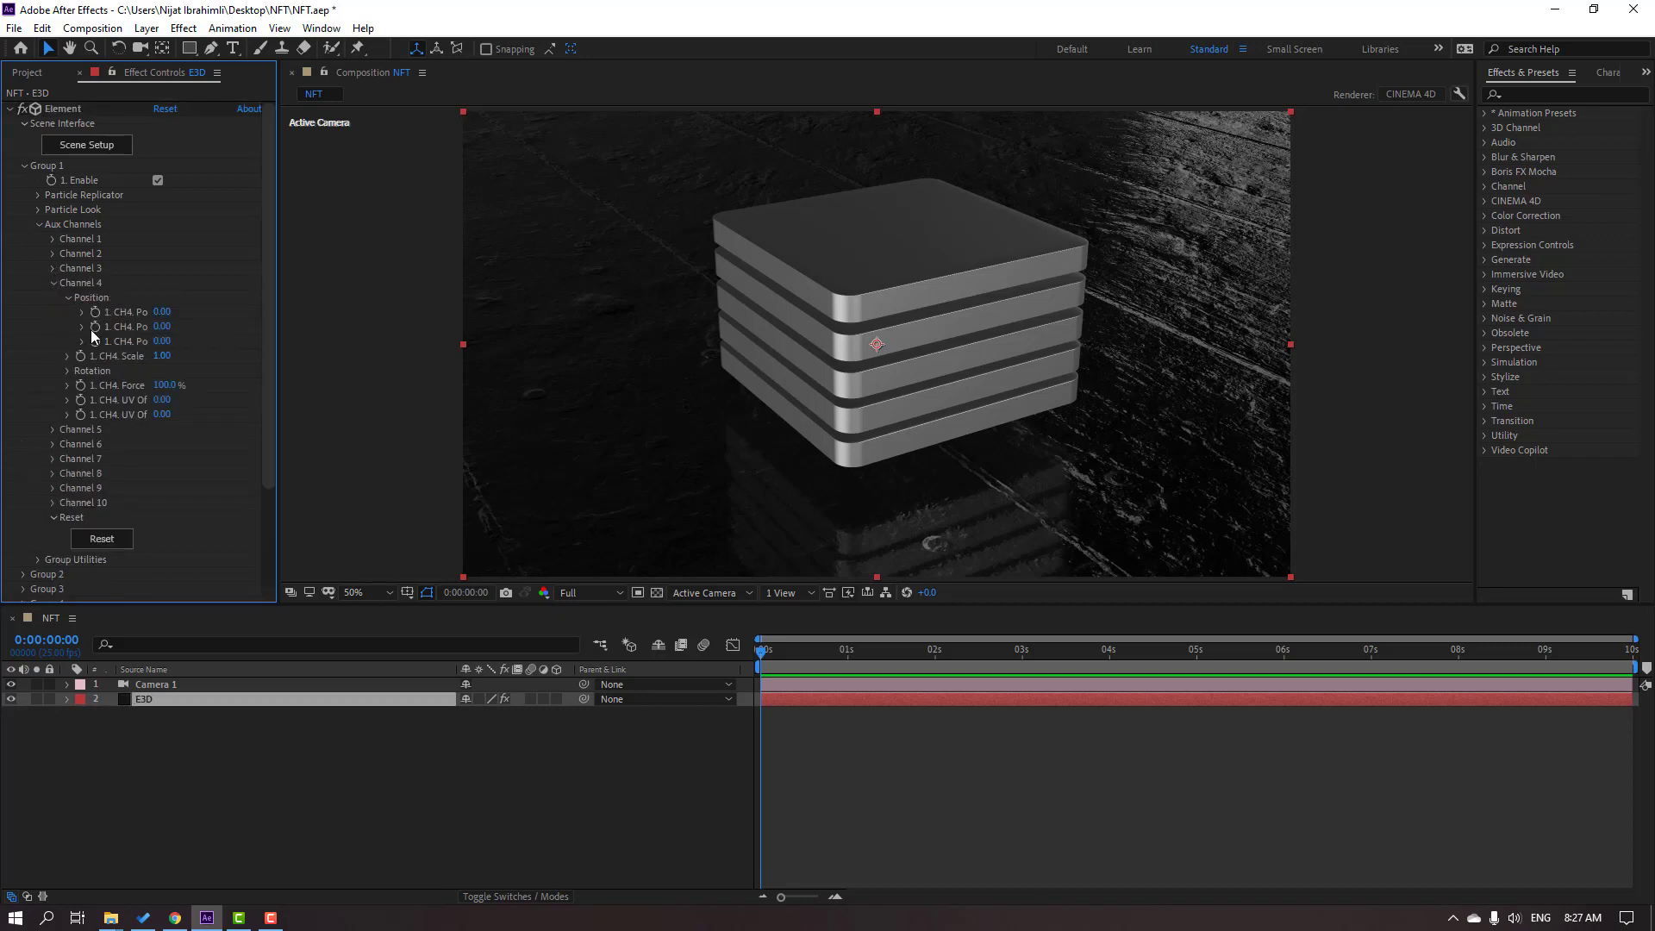
left_click(54, 285)
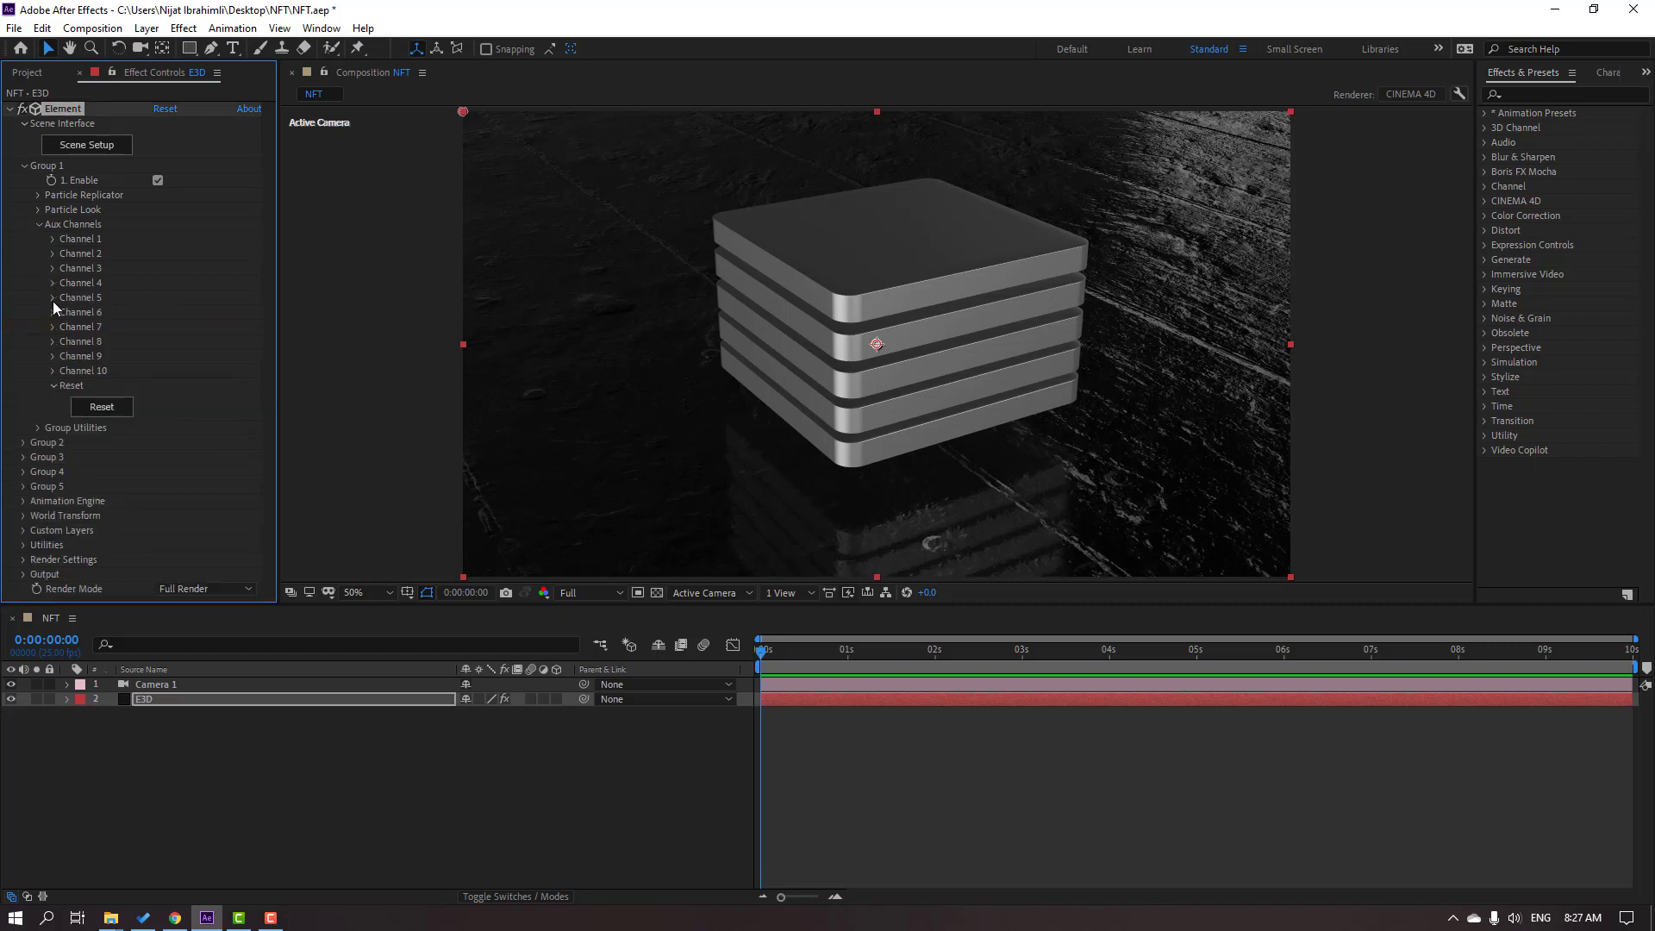
left_click(52, 298)
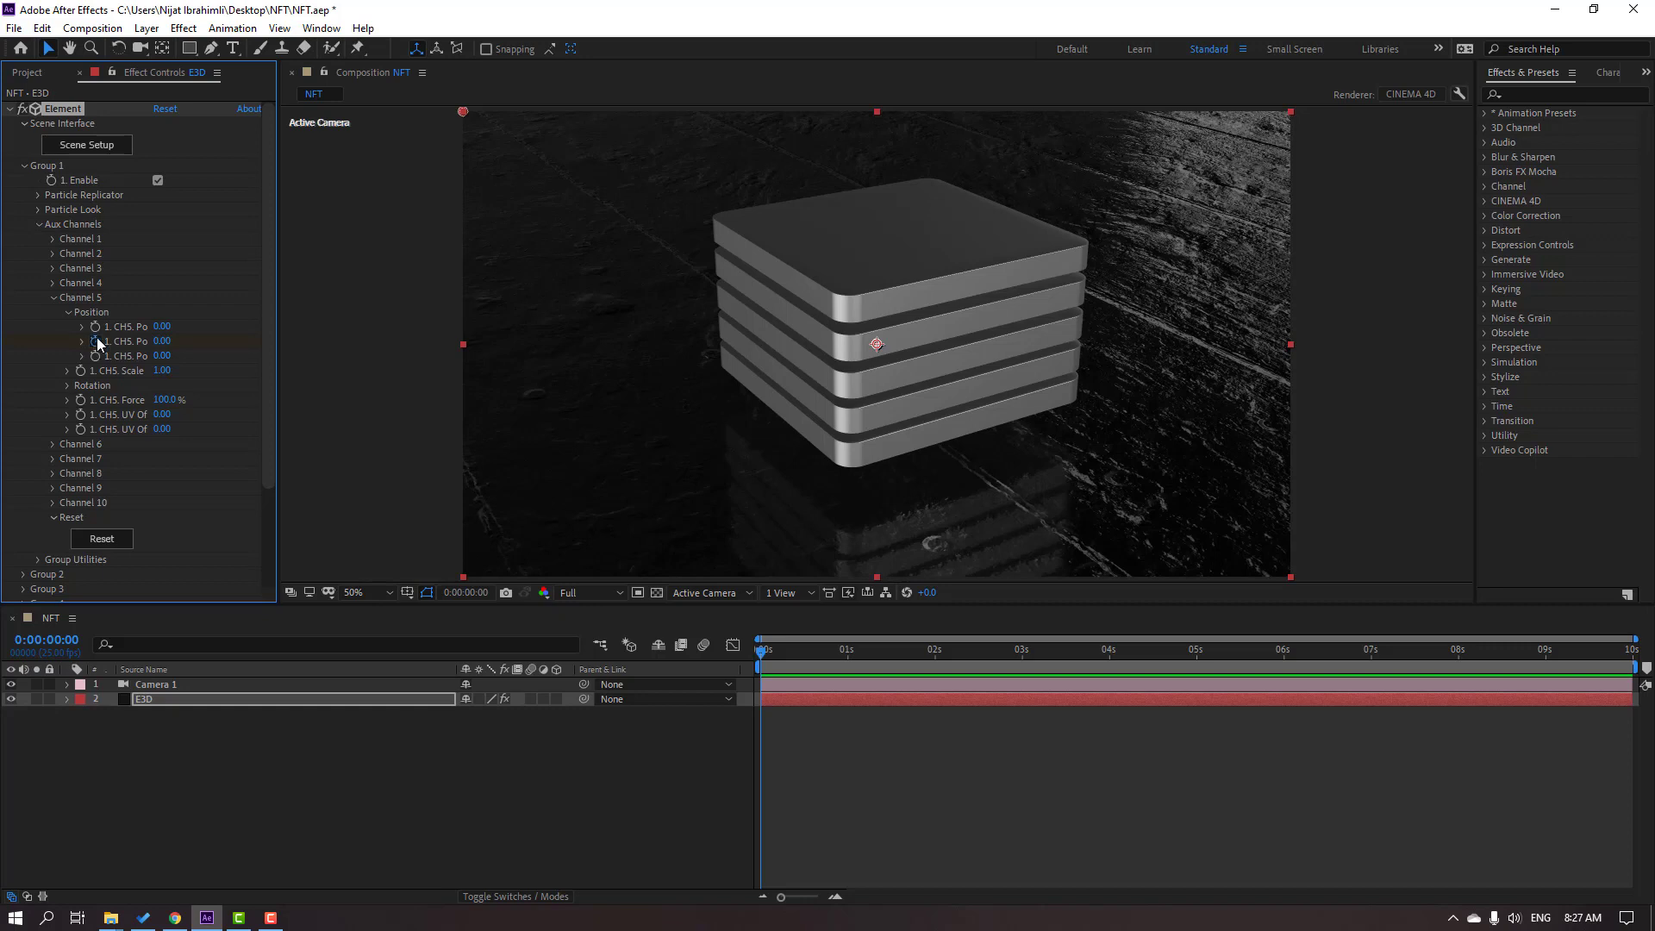
left_click(52, 300)
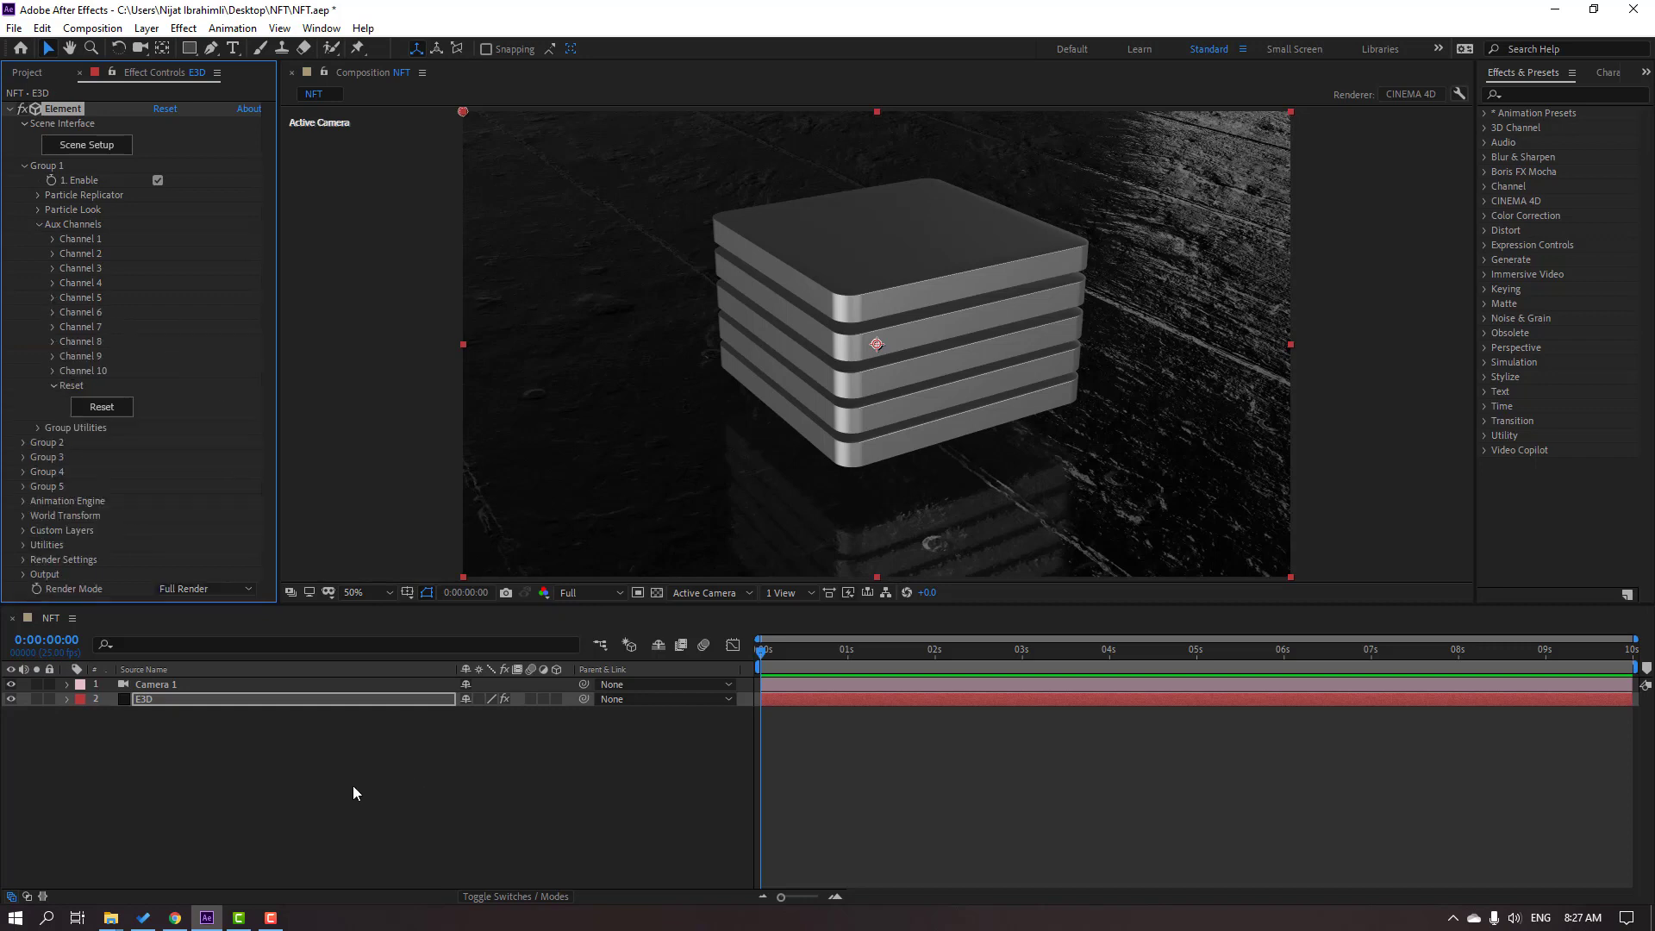
Step: Reveal the E3D layer's keyframed properties in the timeline and move the current time to 0:00:01:00
left_click(237, 747)
left_click(148, 701)
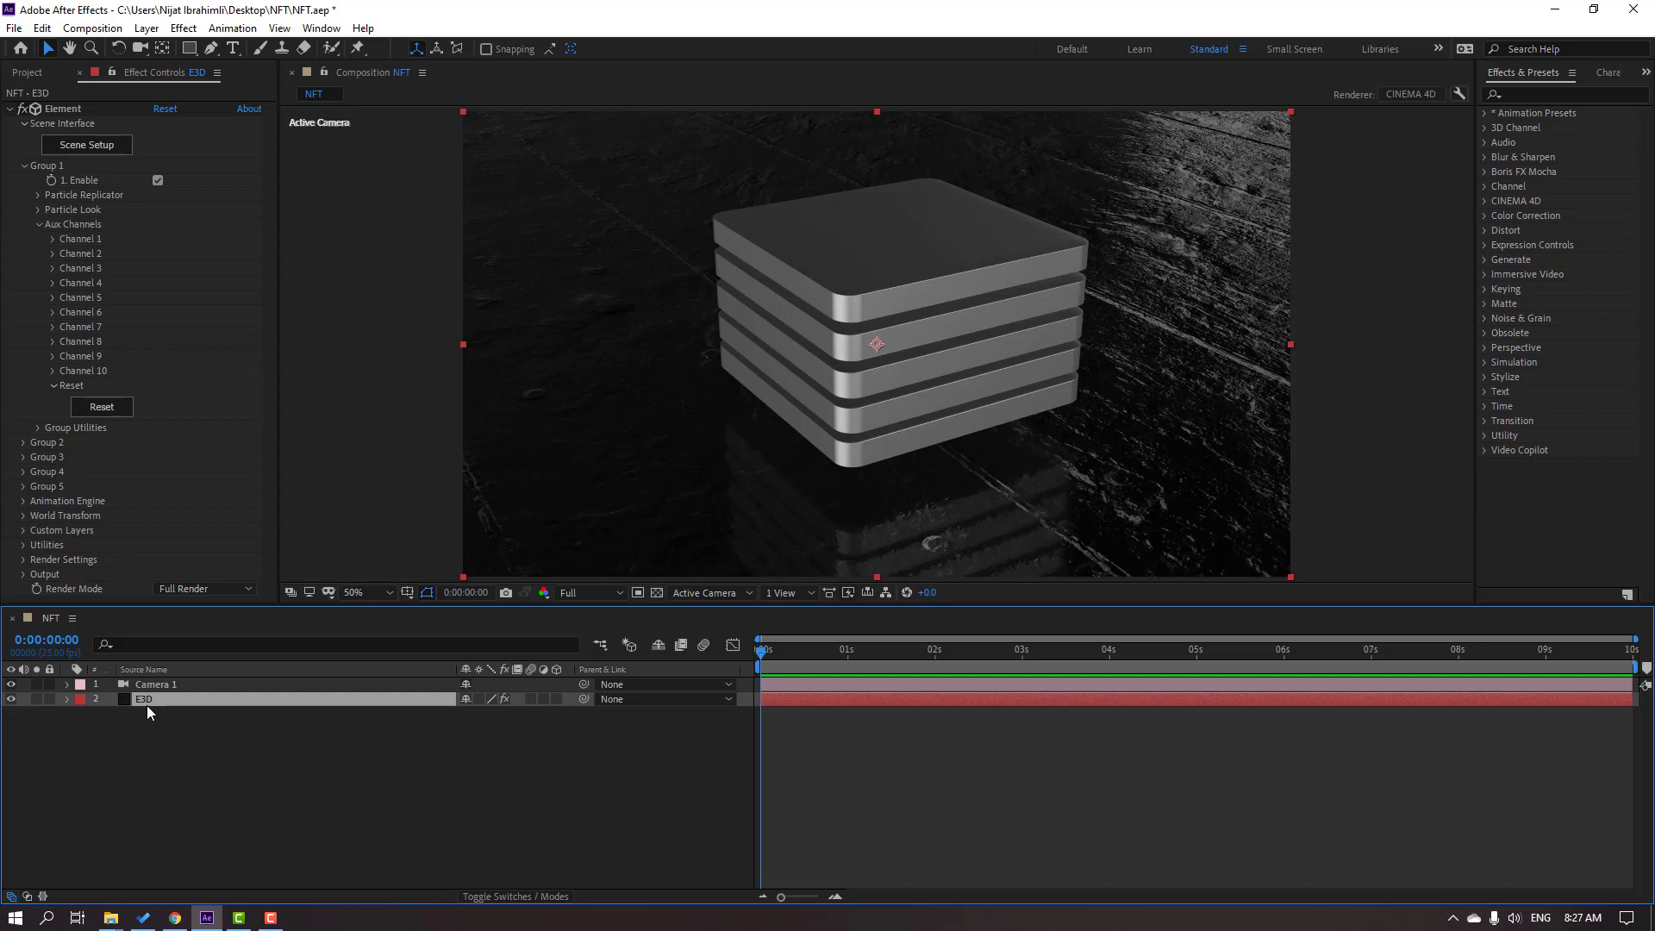
key("u")
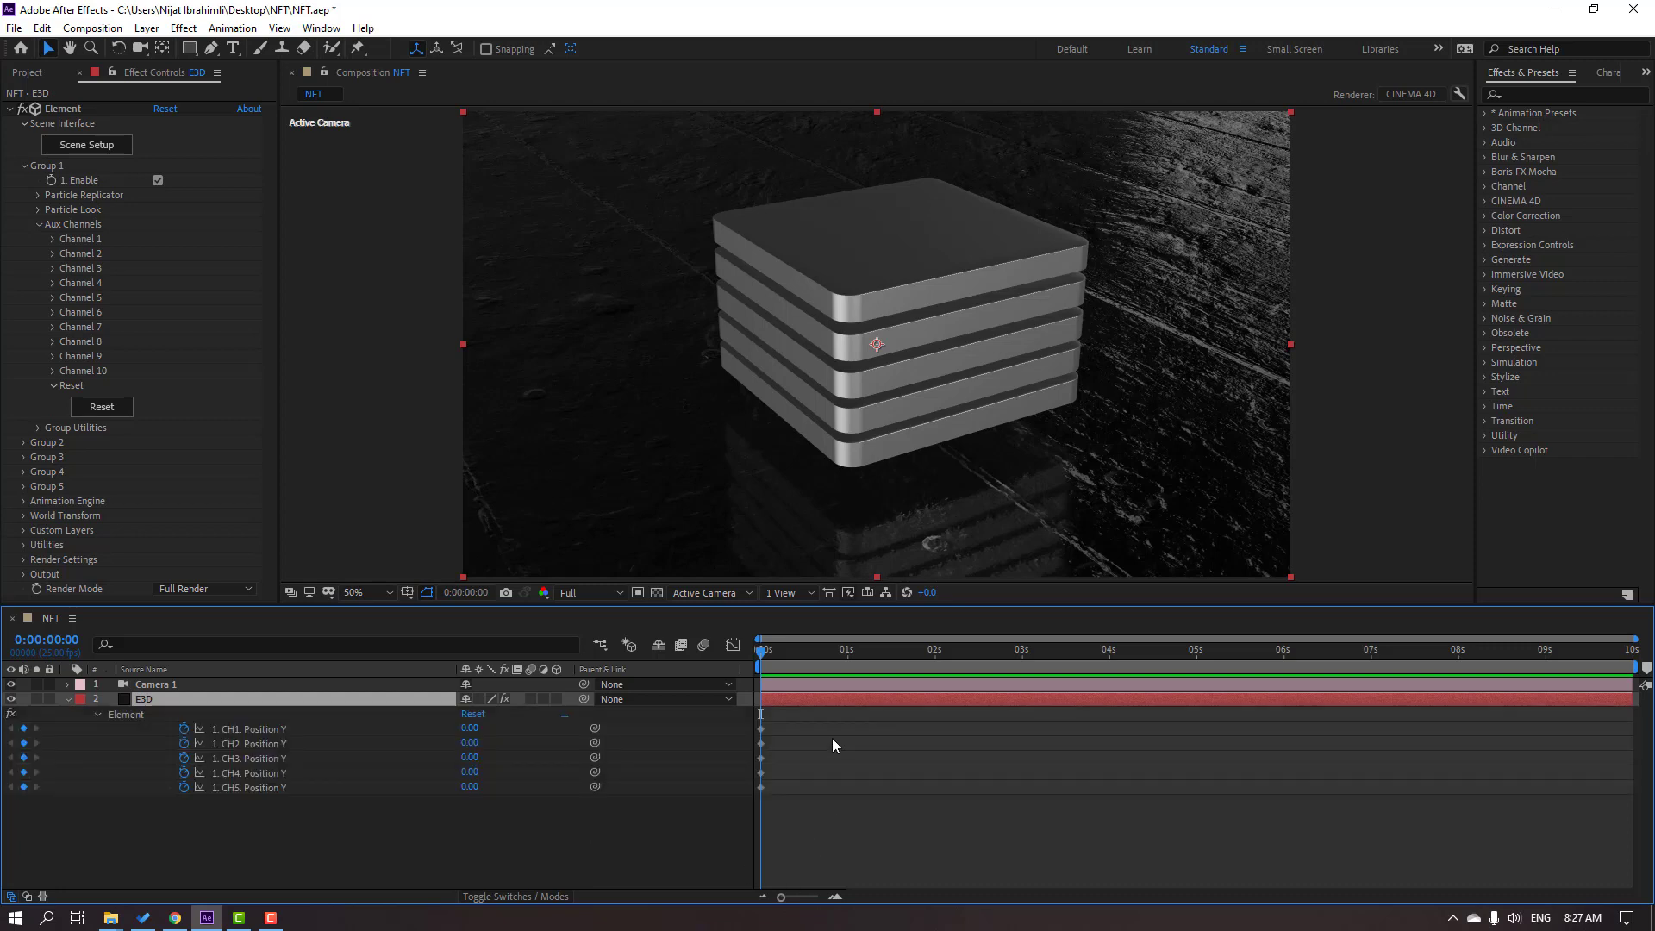
left_click_drag(762, 660, 852, 669)
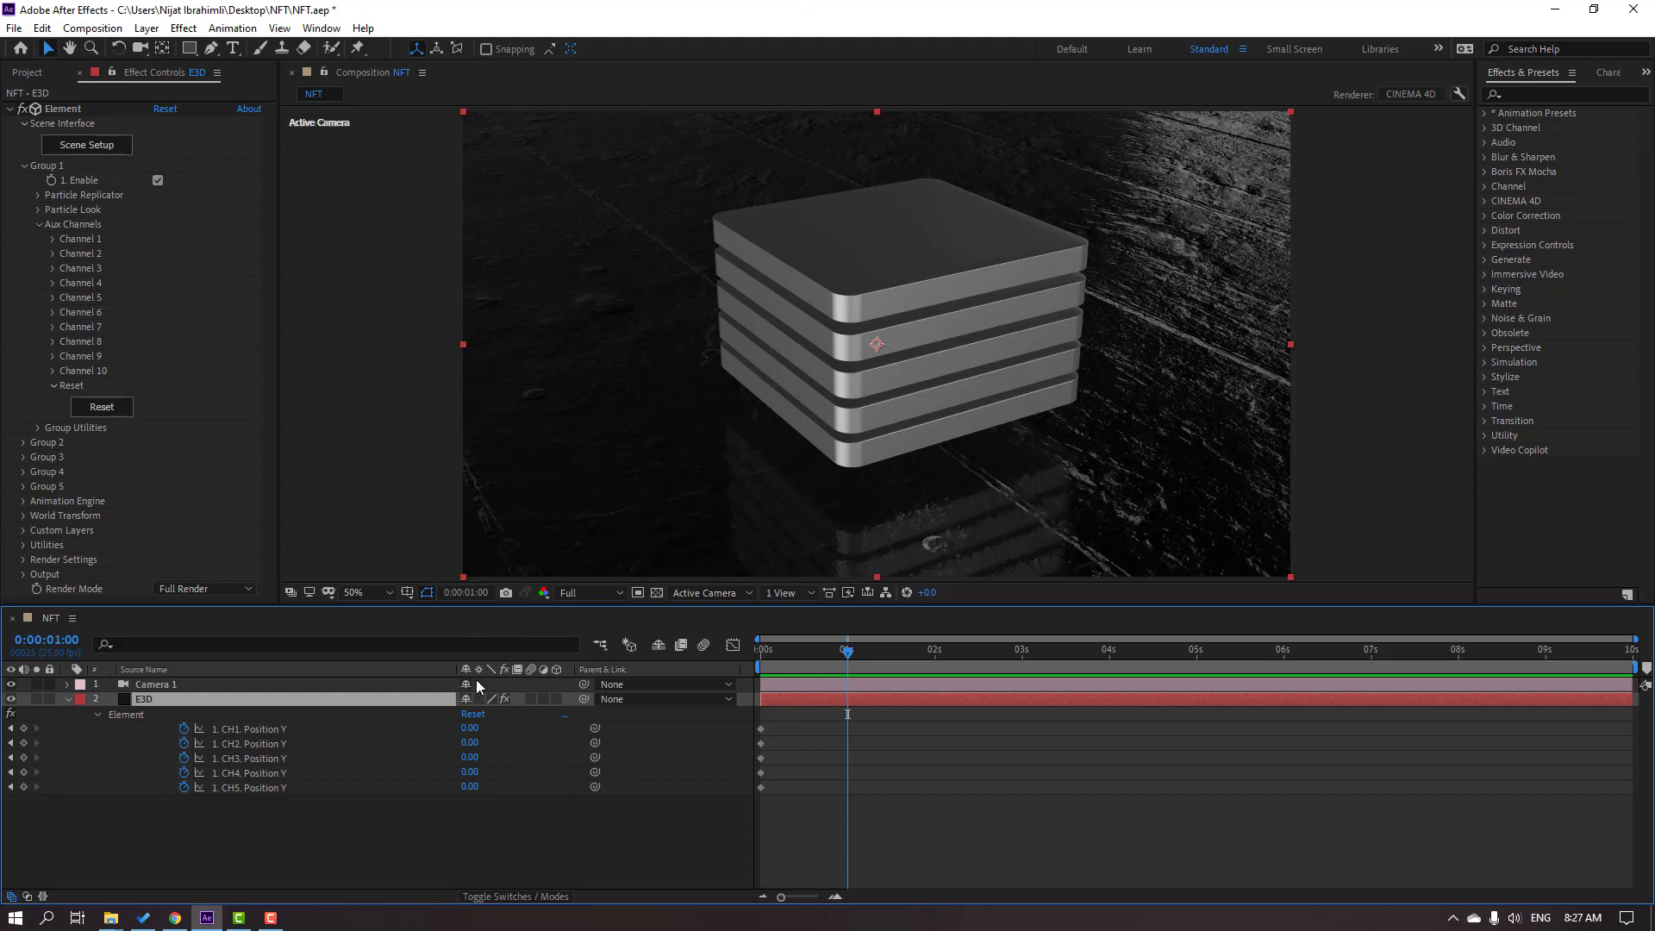
Step: Lower the preview resolution to Quarter and try shifting Channel 1's Position Y, undoing each trial change
left_click_drag(471, 729, 461, 733)
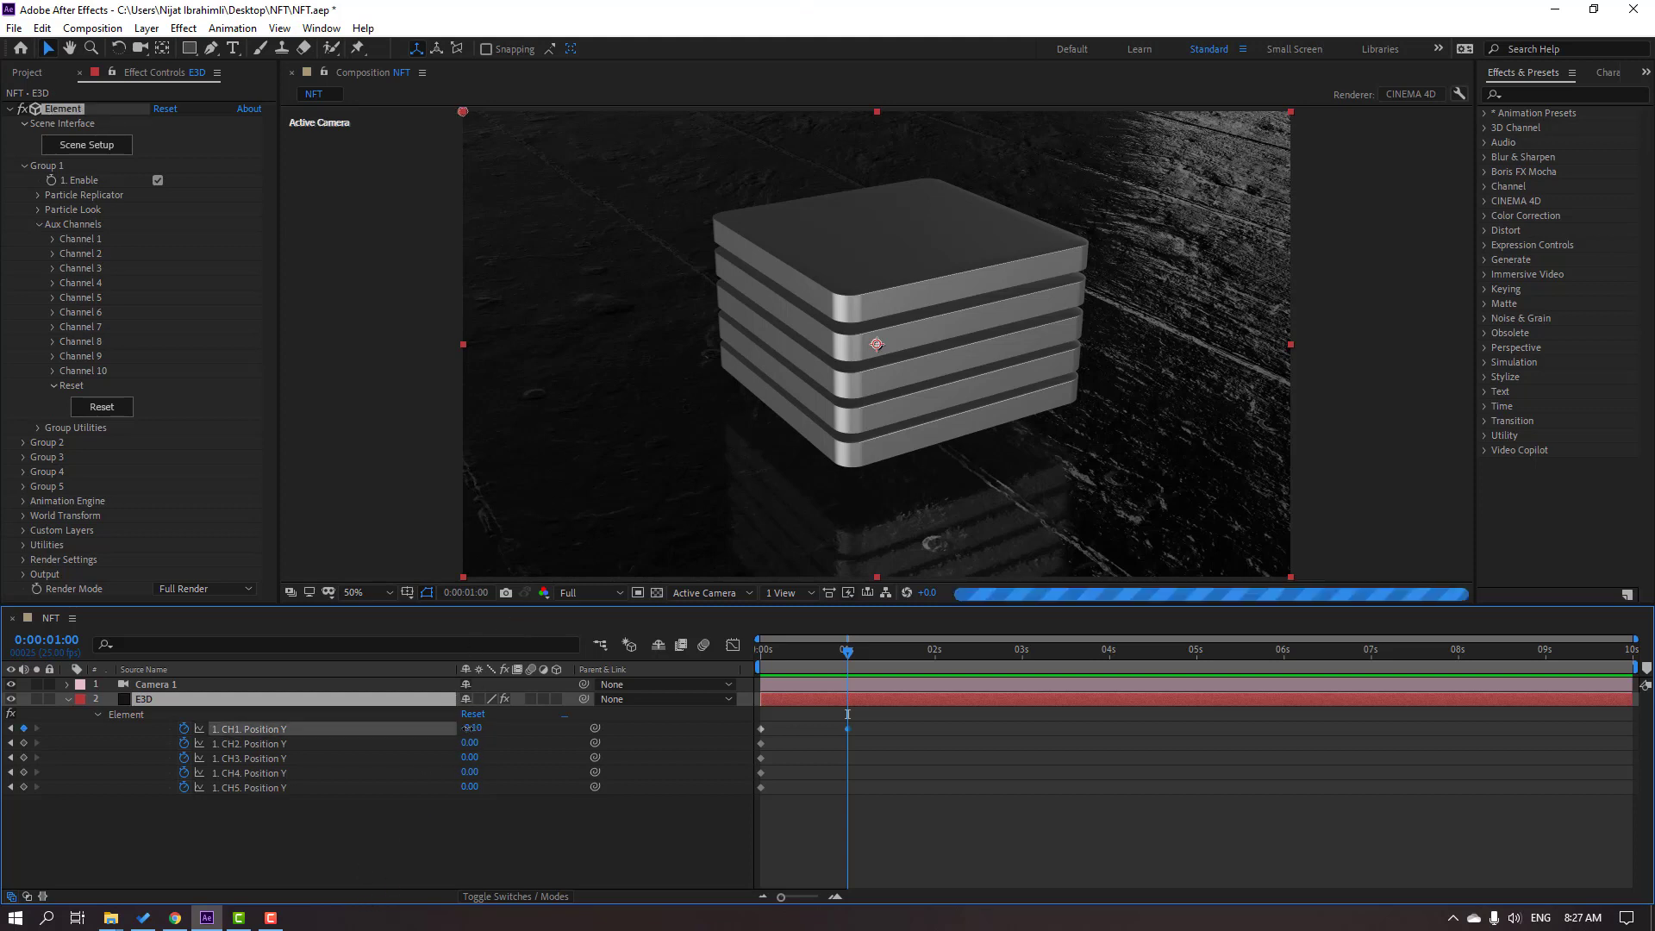
key("ctrl+z")
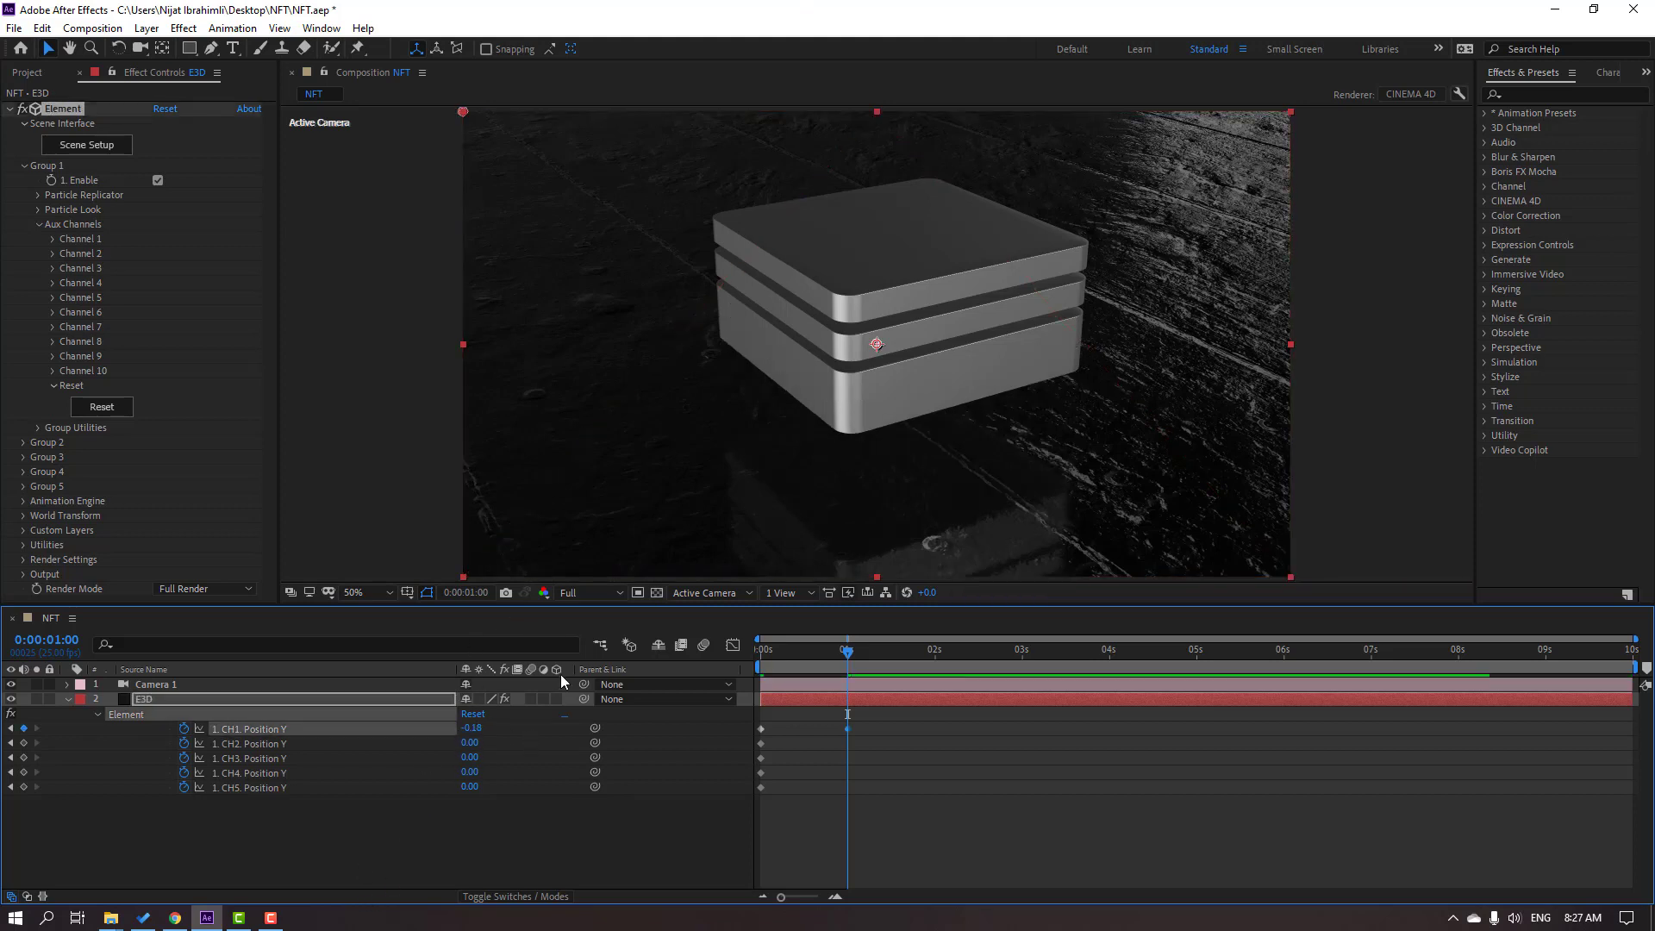
left_click(585, 593)
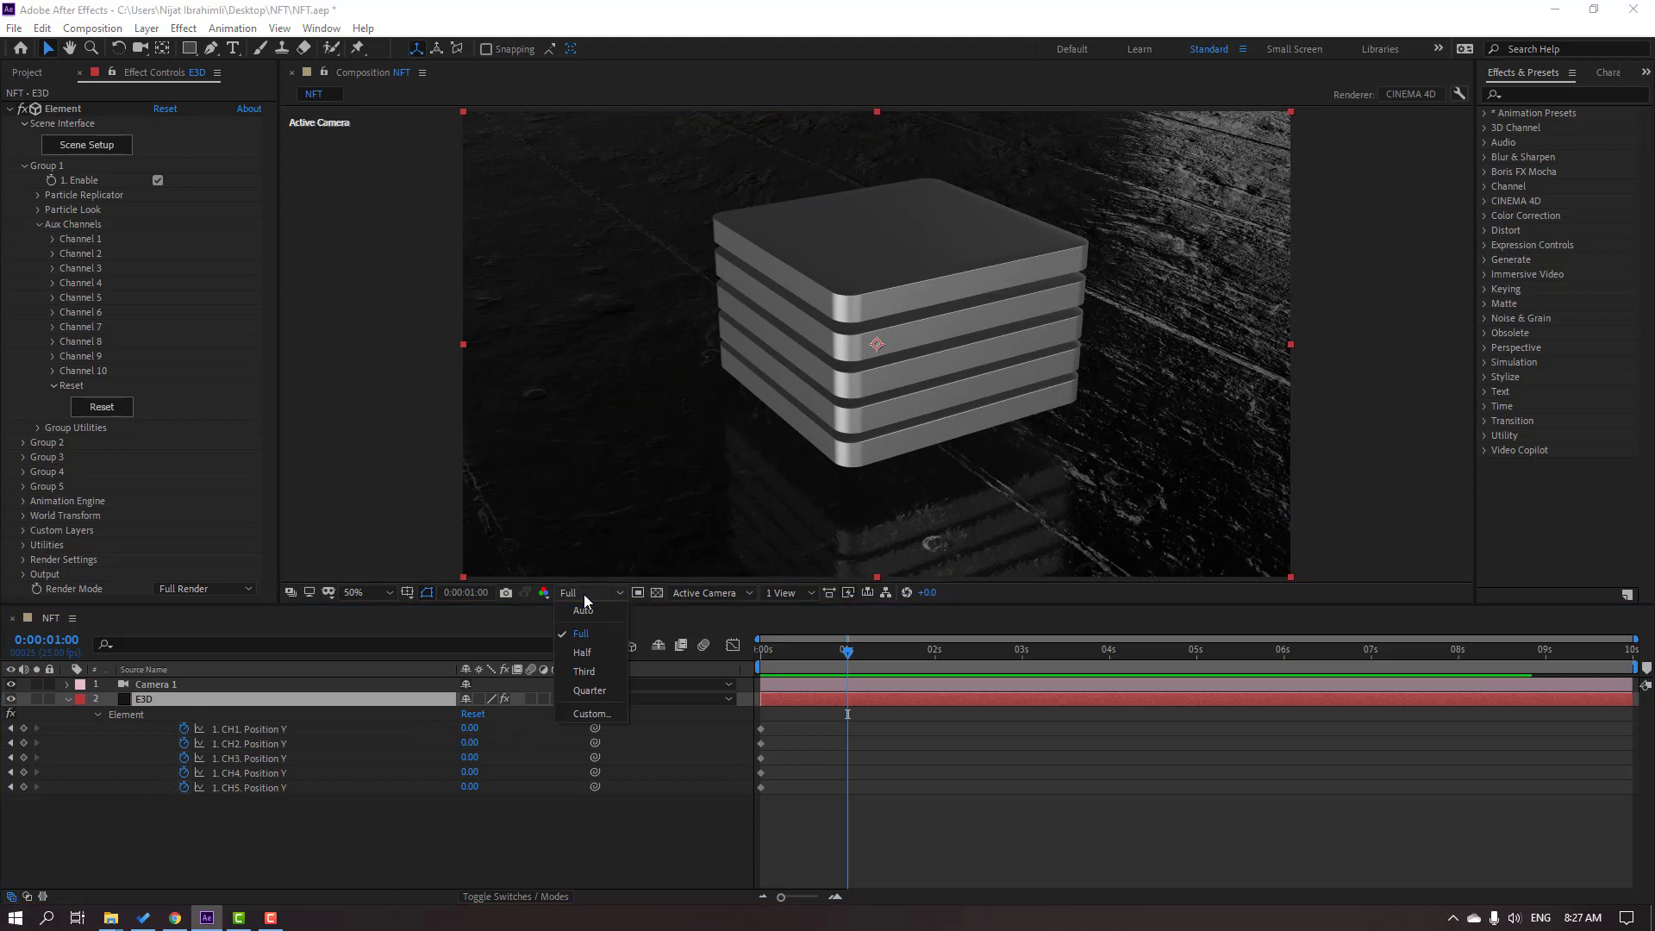
left_click(580, 690)
left_click_drag(469, 728, 479, 729)
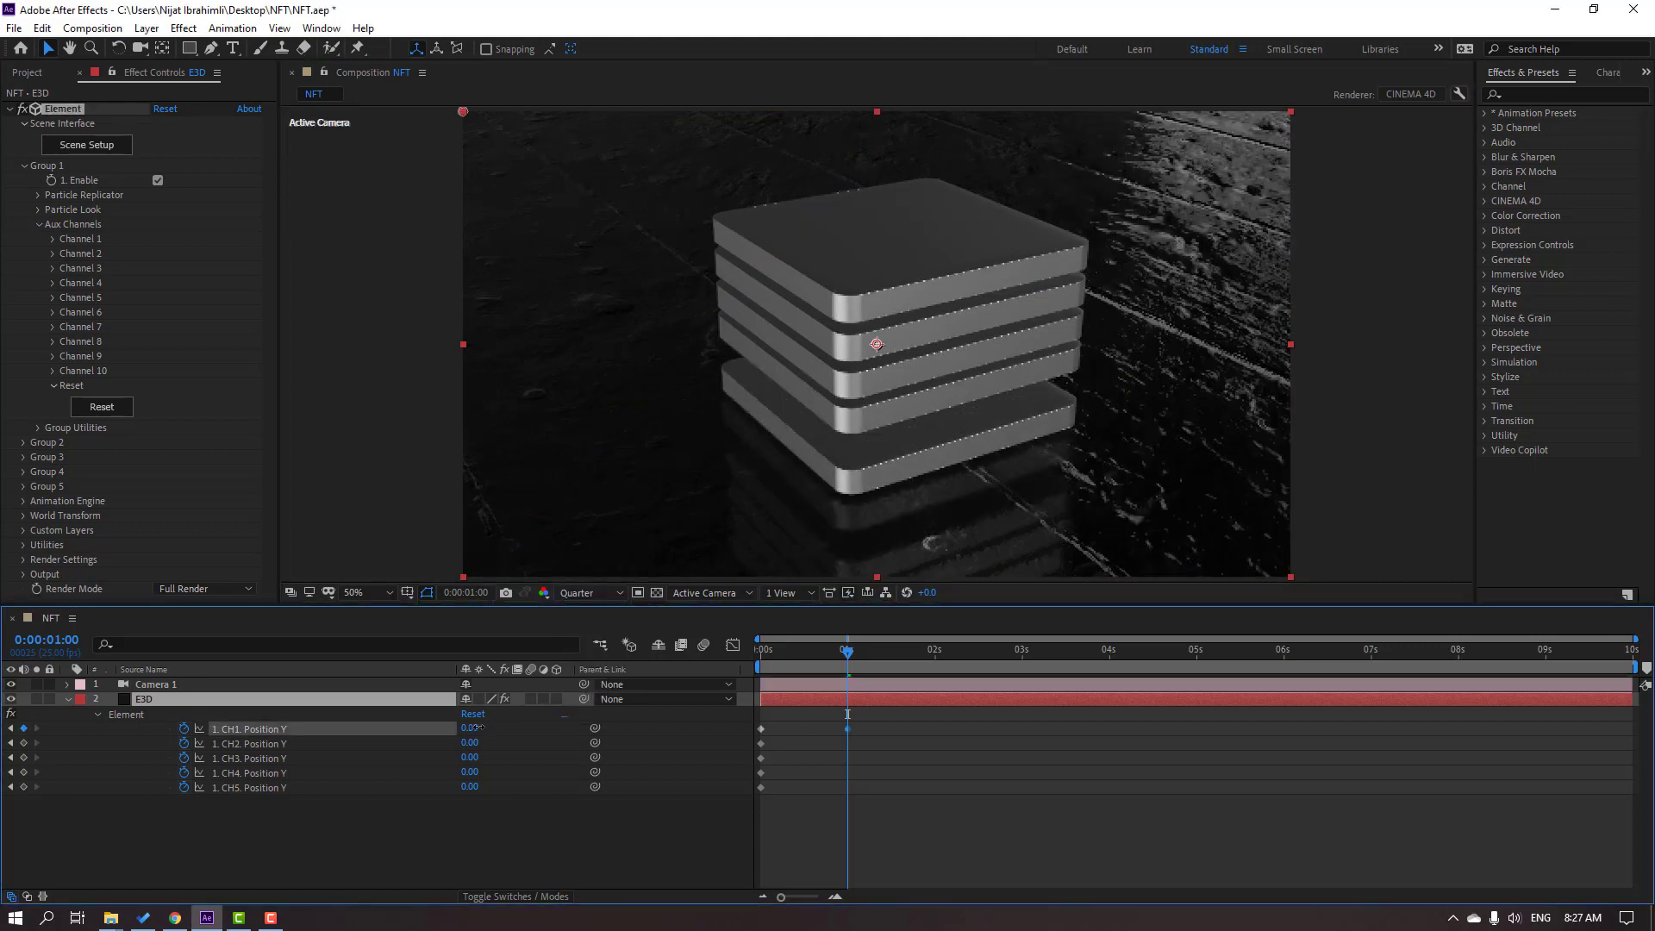
key("ctrl+z")
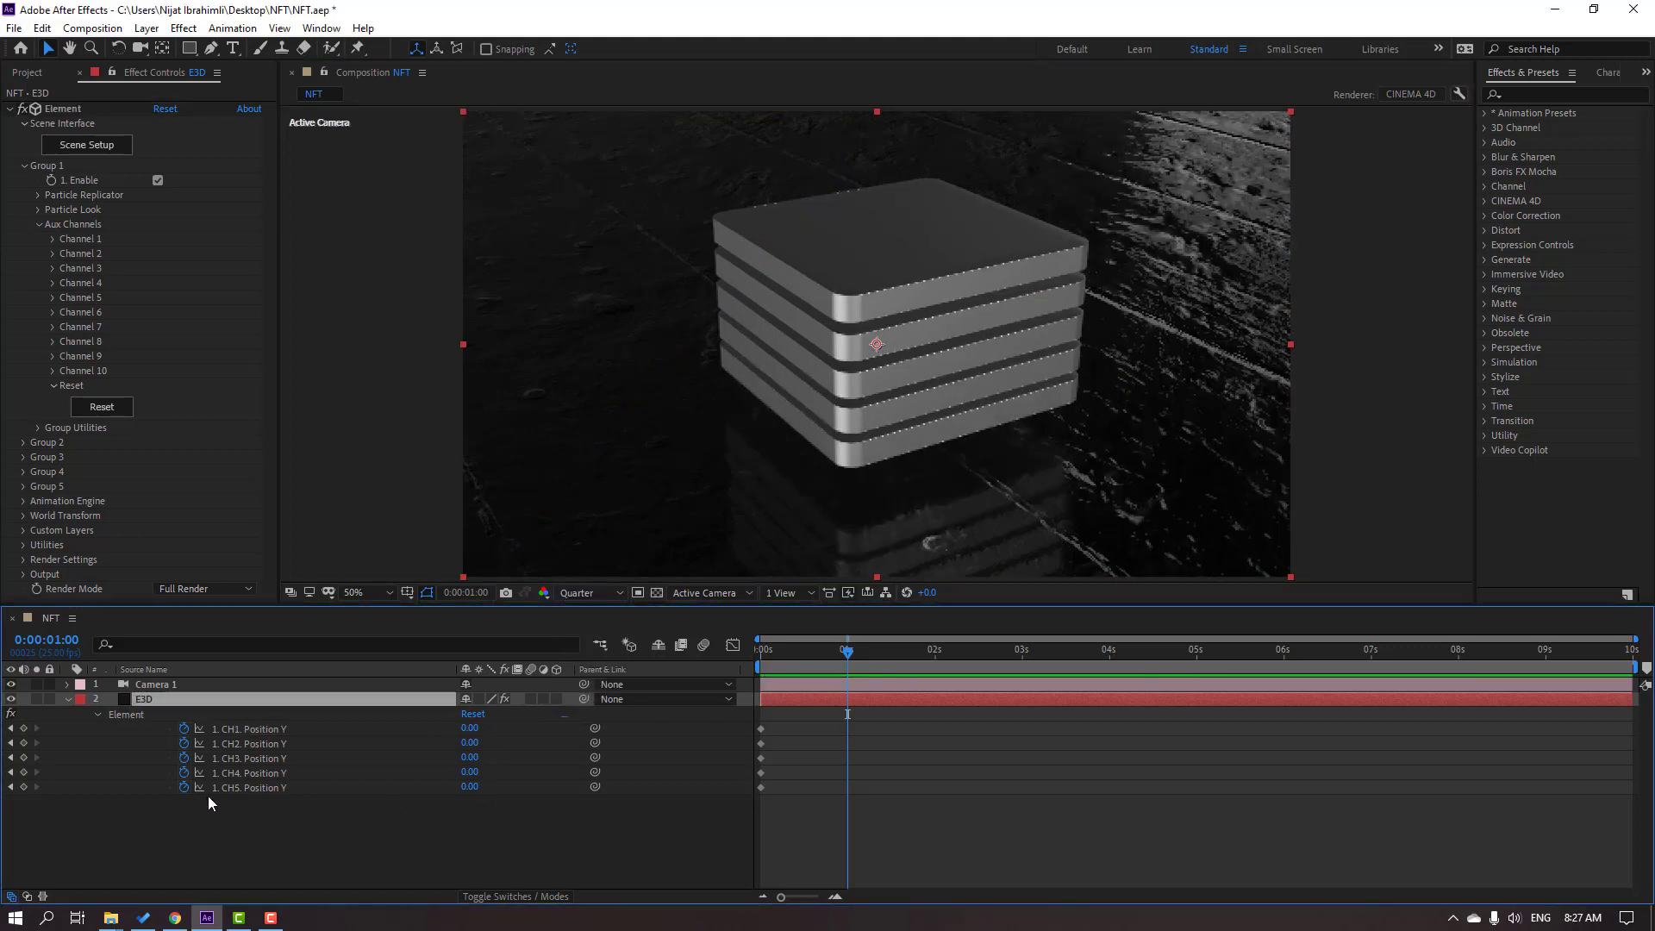
Step: Keyframe Channel 5's Position Y at -0.26 at 1 second to lift the top slab, and scrub through the motion
left_click_drag(479, 790, 454, 787)
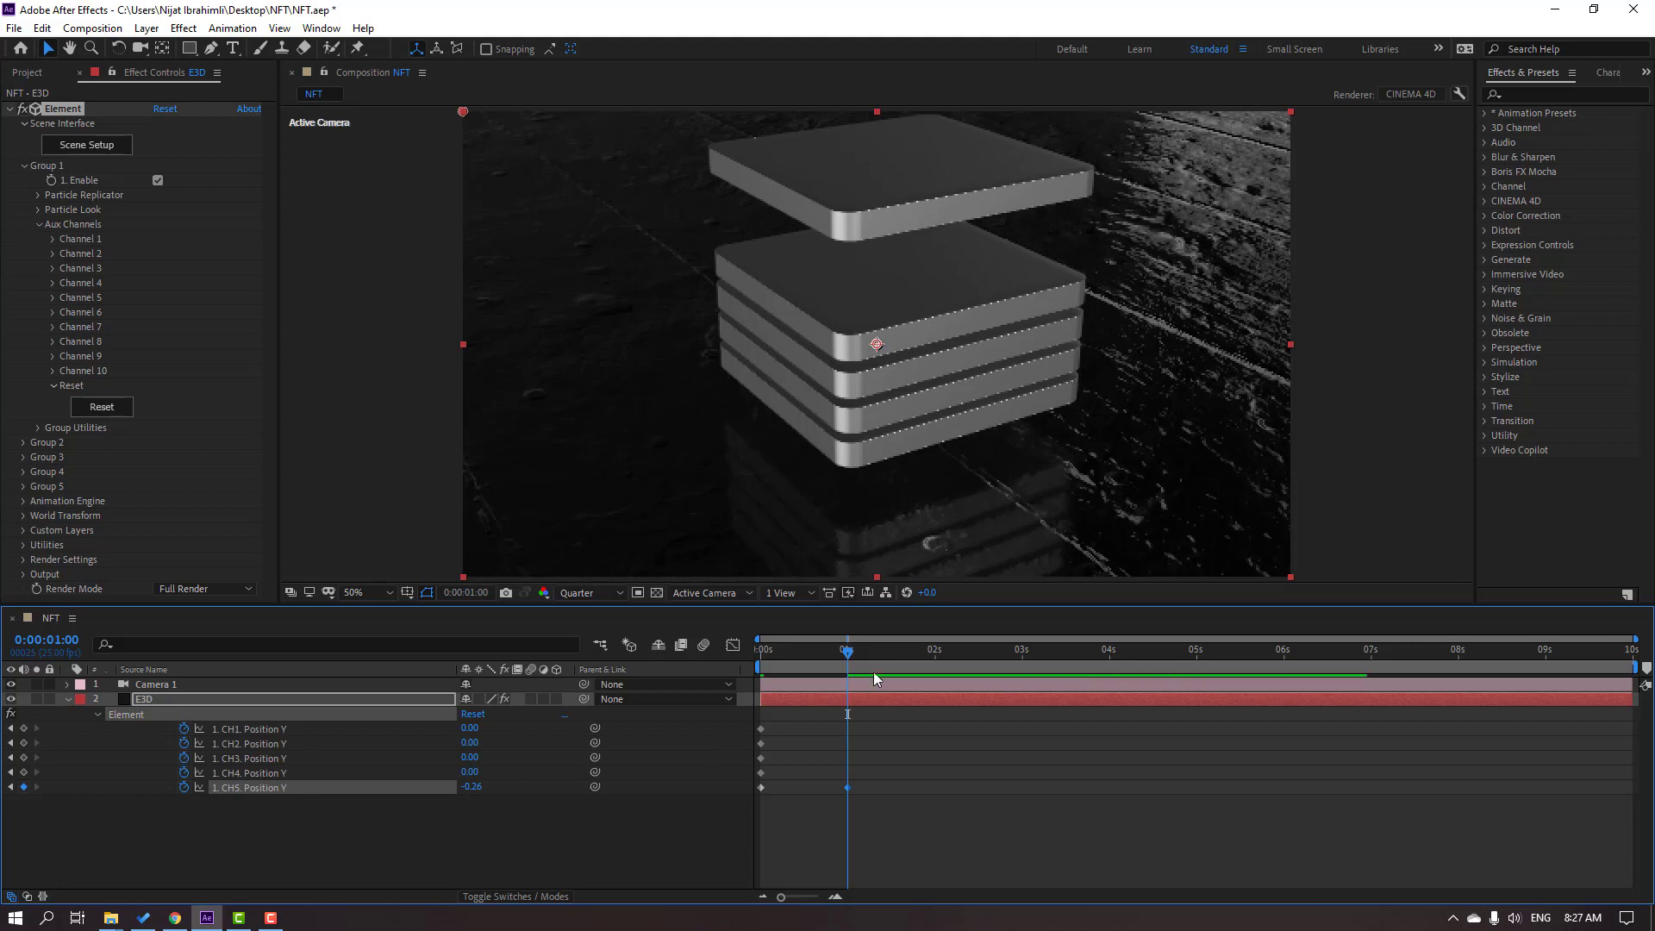
left_click(806, 653)
left_click_drag(778, 655, 847, 660)
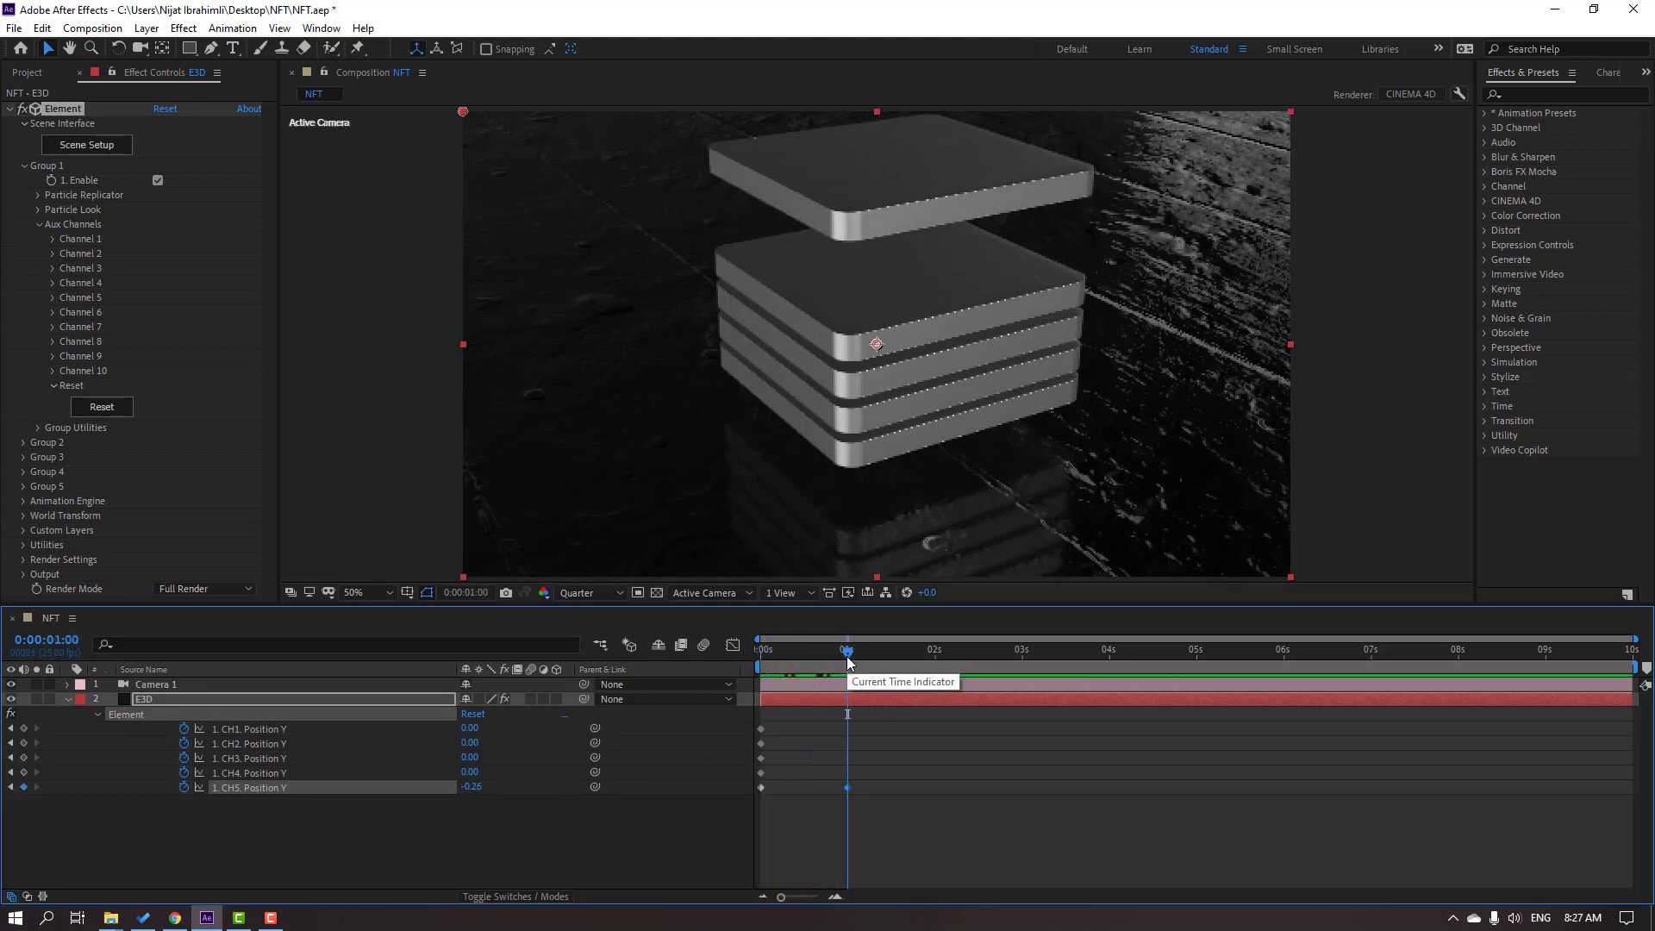
Step: Keyframe Channel 4's Position Y at -0.22 at 0:00:01:04 to raise the fourth slab
key("space")
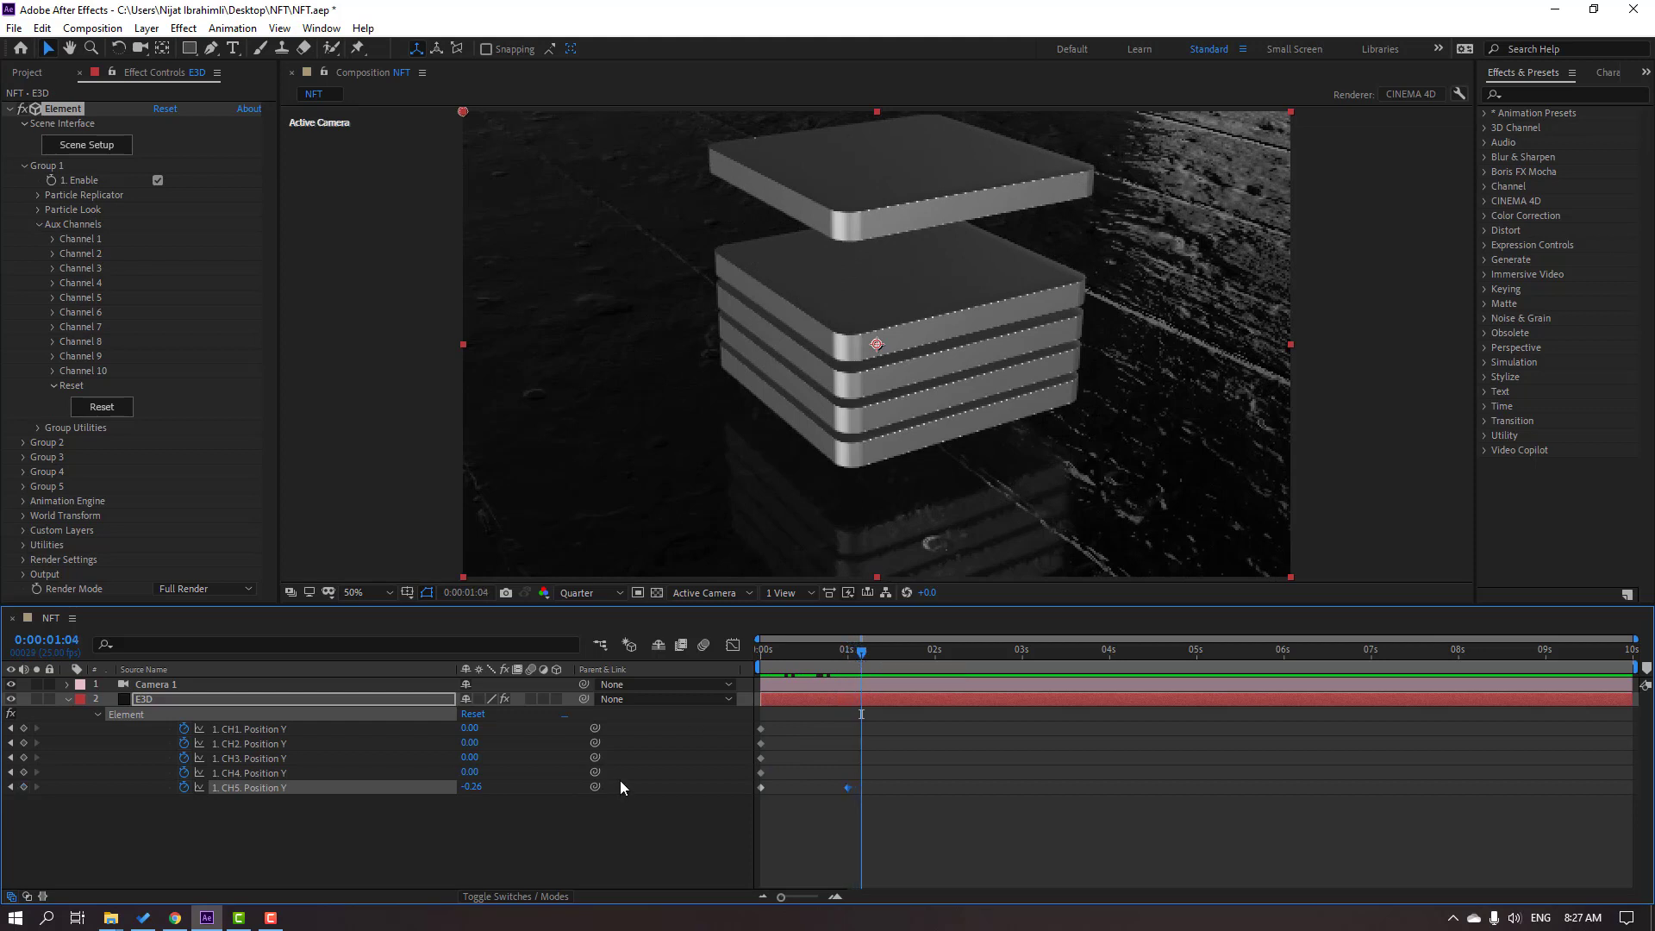
left_click_drag(470, 772, 458, 779)
left_click(930, 826)
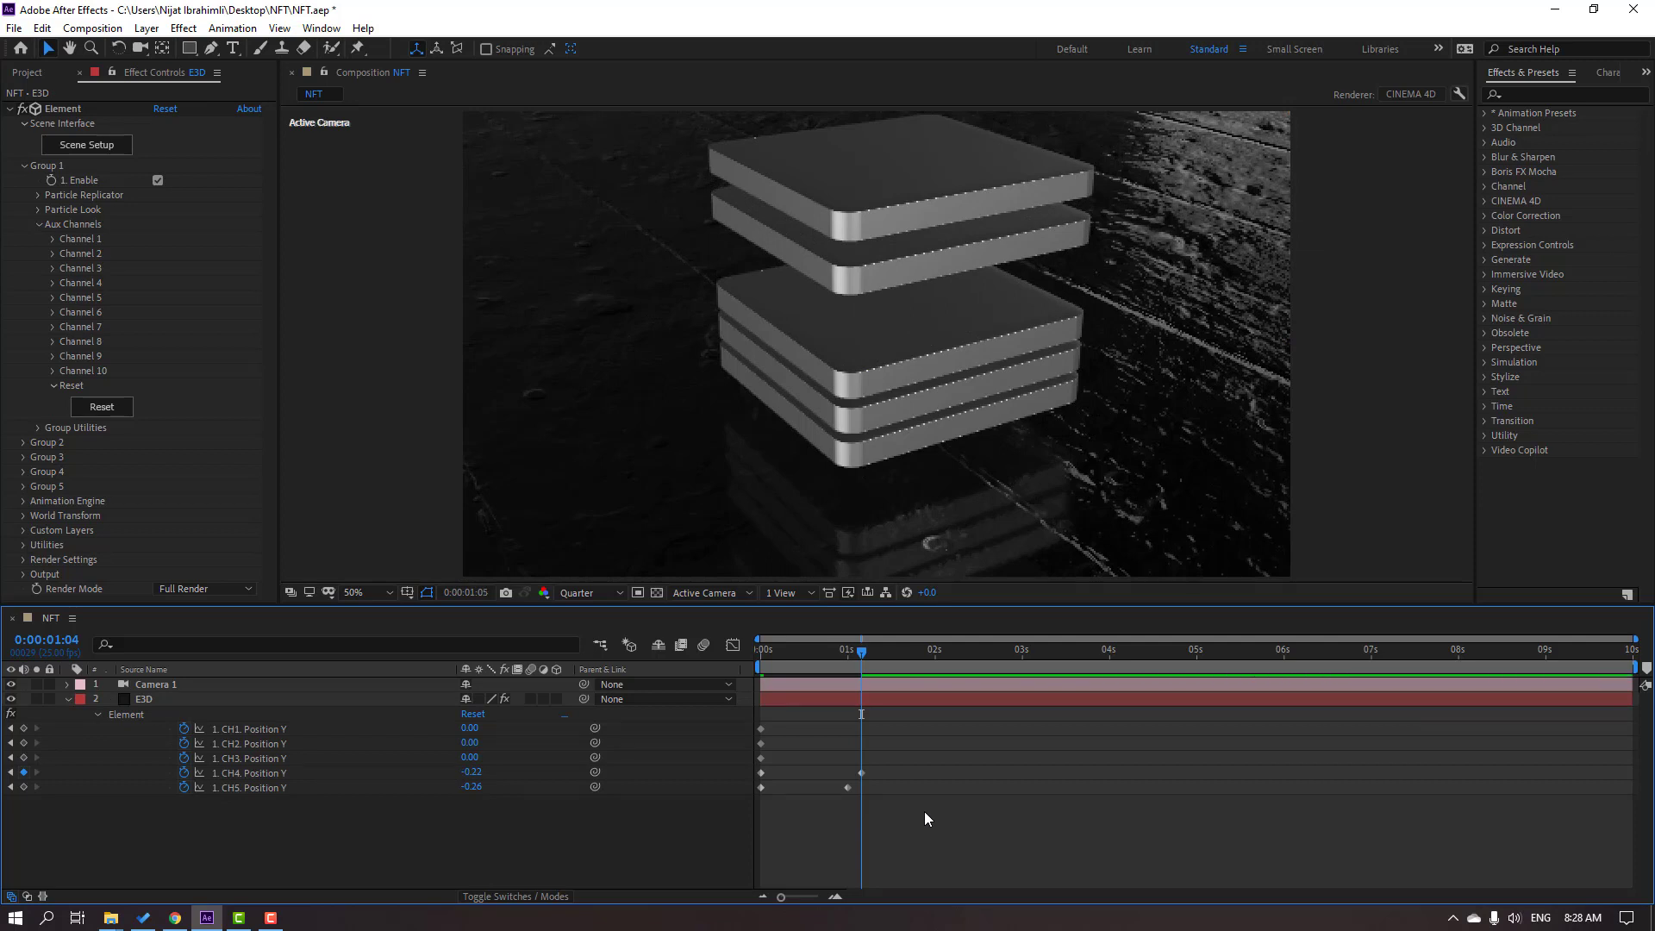
Step: Keyframe Position Y at -0.20 for Channel 3 (0:00:01:08), -0.17 for Channel 2 (0:00:01:12) and -0.14 for Channel 1 (0:00:01:16), previewing from the start
key("space")
left_click_drag(465, 762, 454, 759)
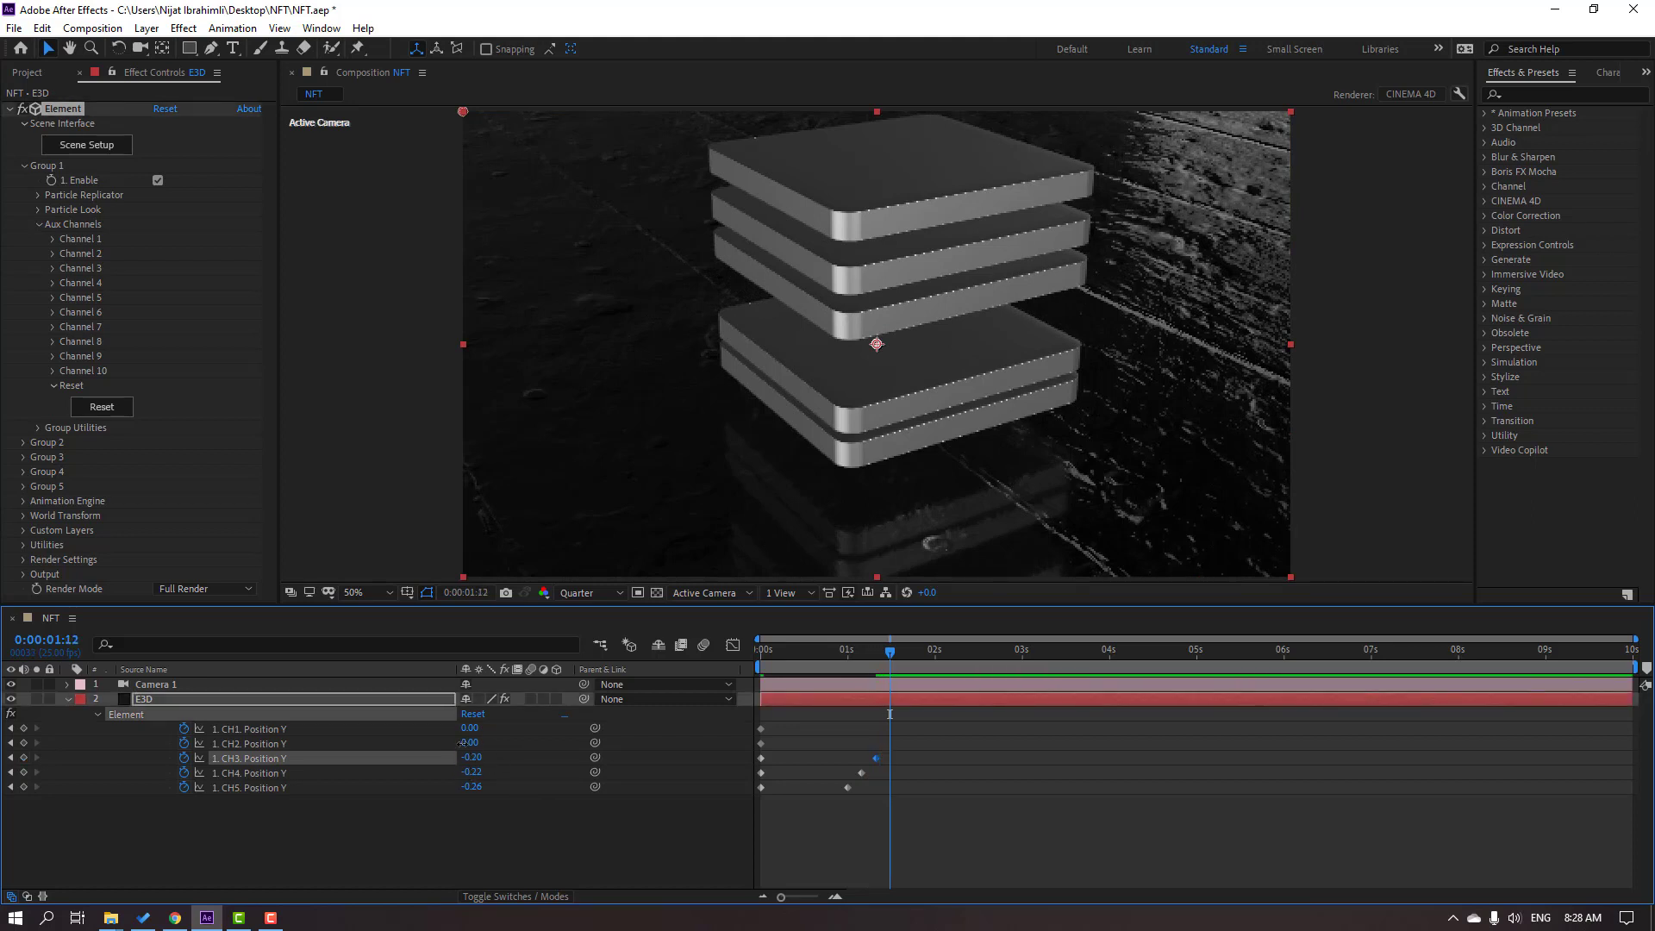
mouse_move(462, 742)
left_mouse_down()
mouse_move(450, 748)
mouse_move(455, 730)
left_mouse_up()
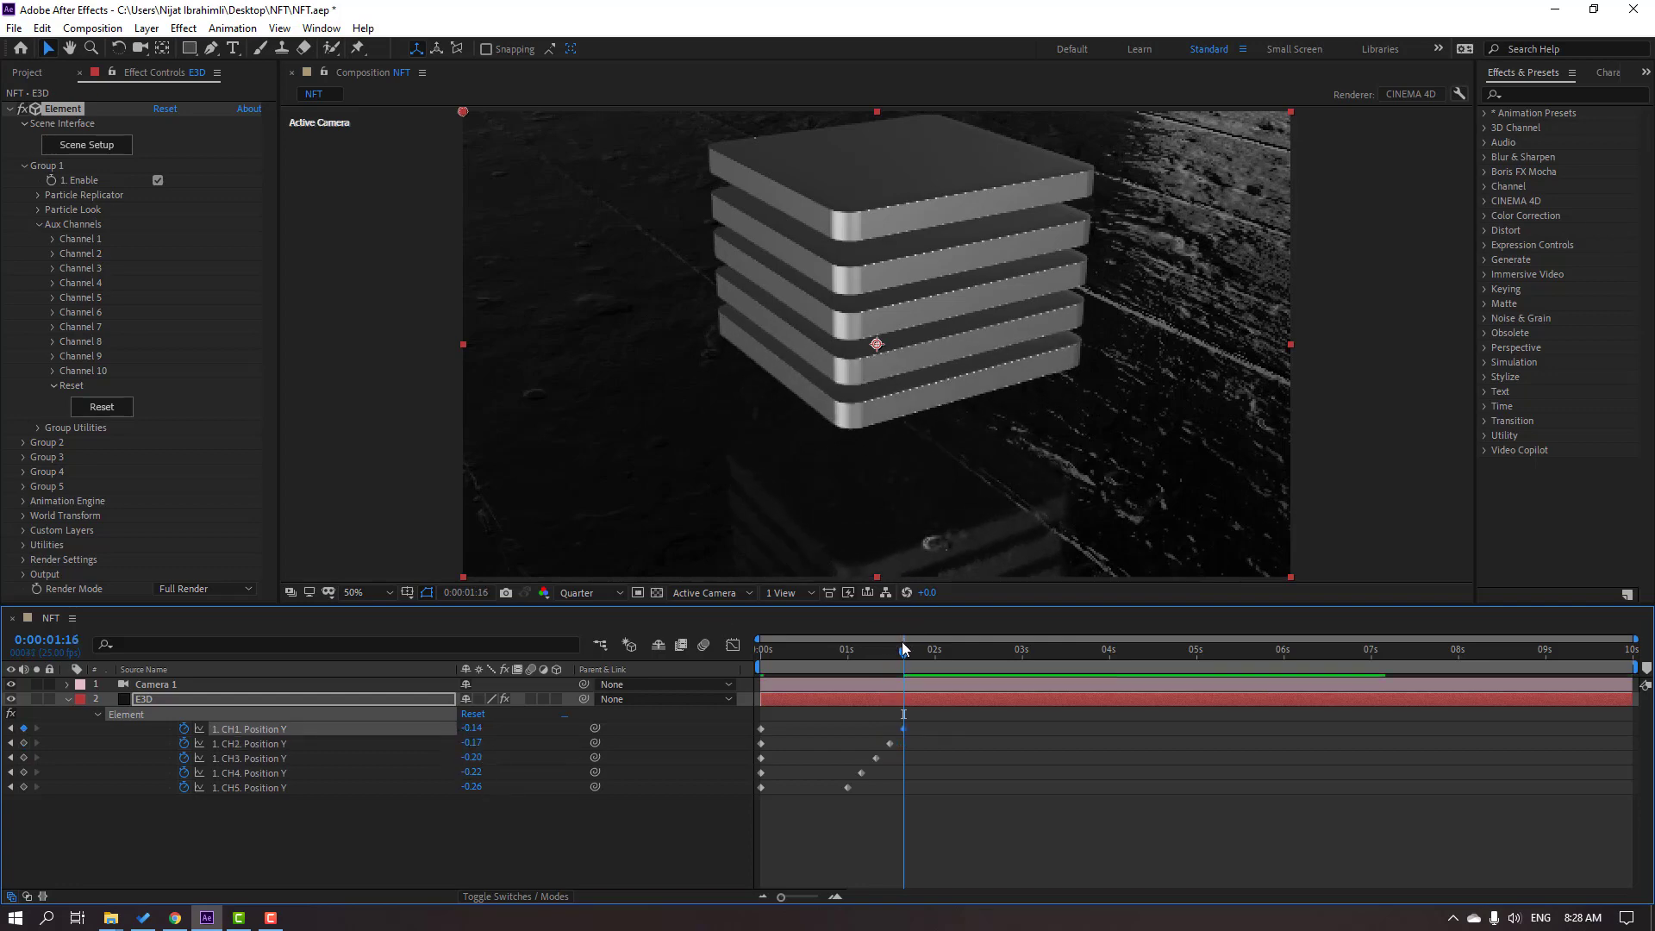
left_click_drag(903, 652, 760, 655)
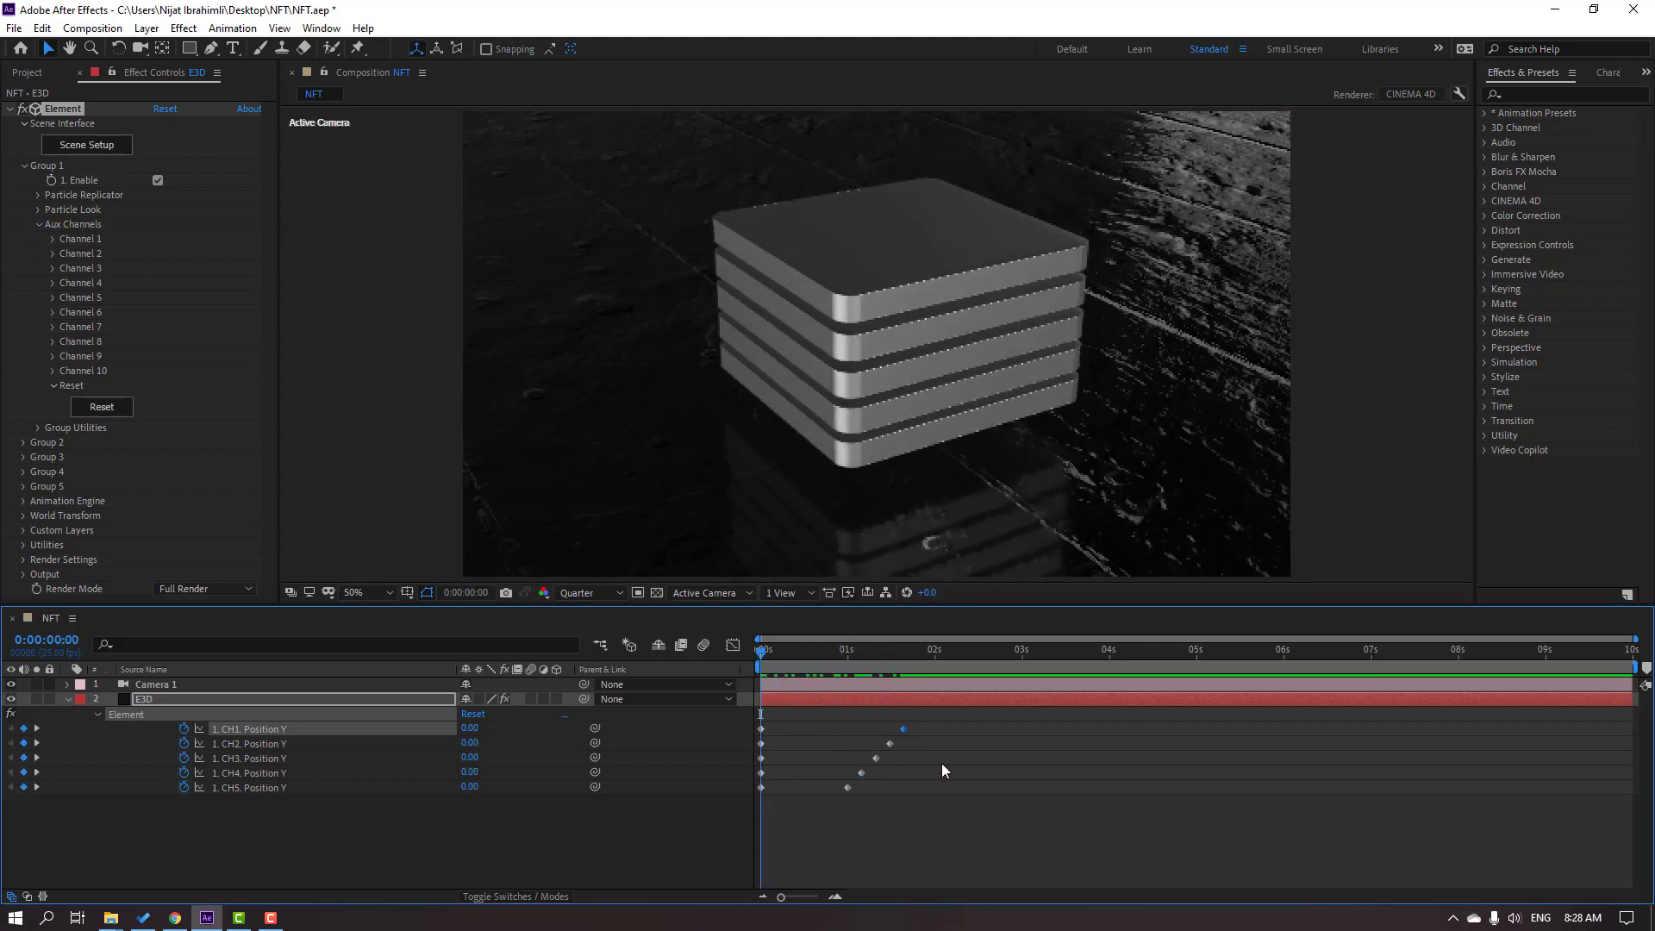
key("space")
key("space")
Step: Apply Easy Ease to all Position Y keyframes and shift them together so the motion starts at about 0.8 seconds
left_click_drag(955, 722, 762, 793)
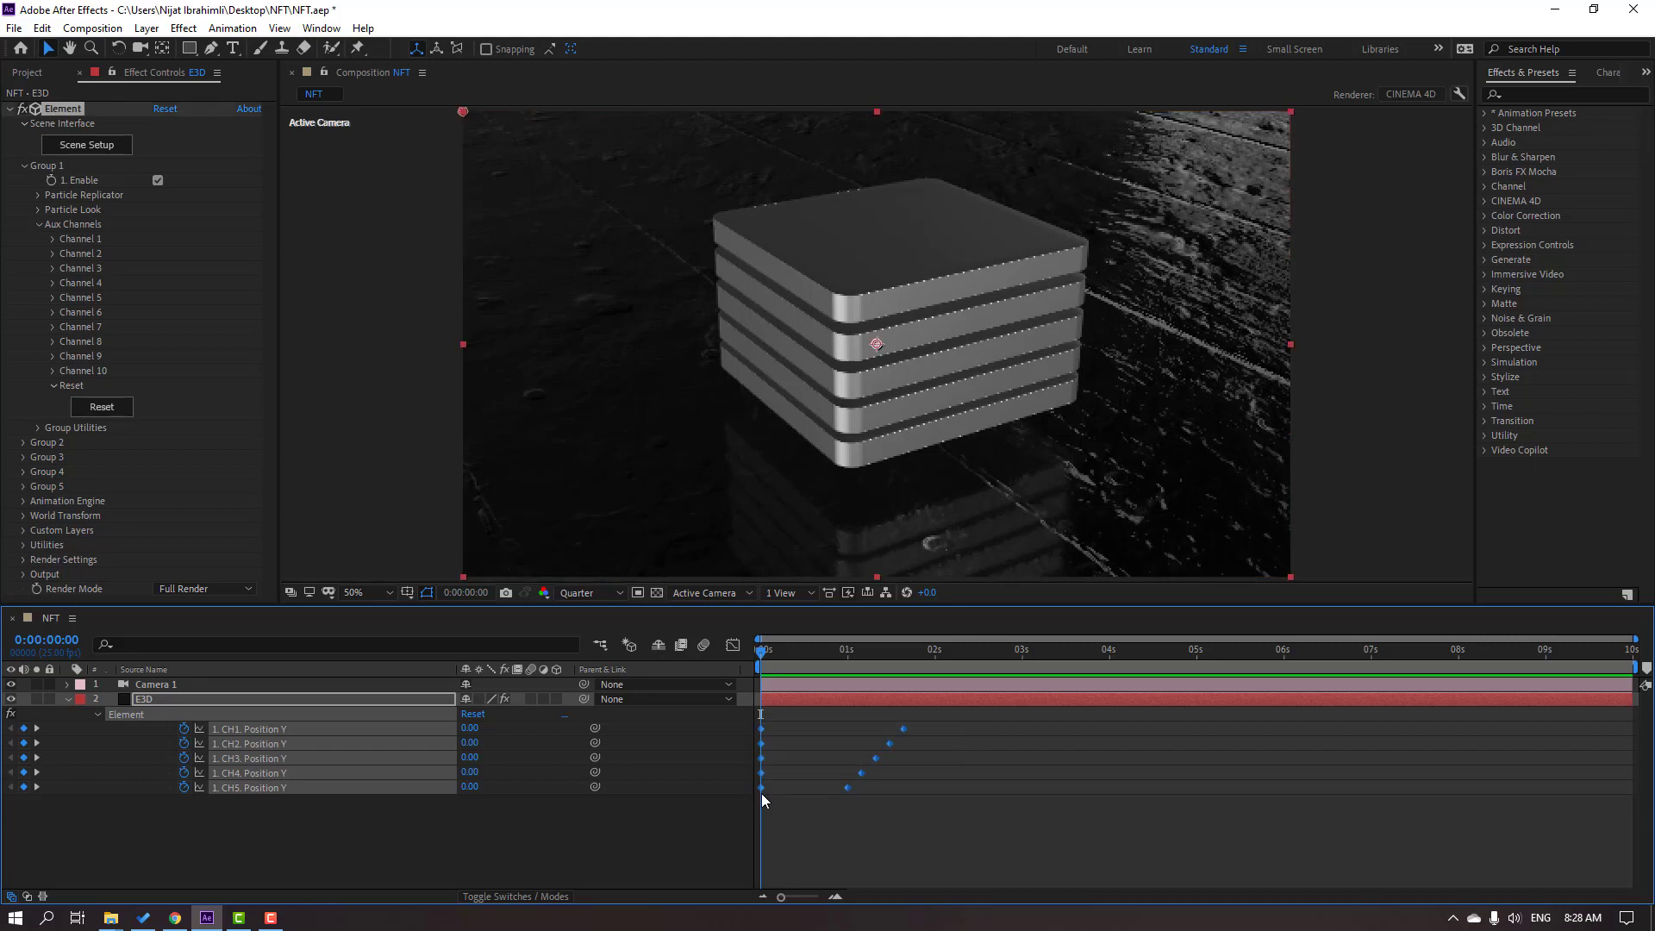
right_click(762, 793)
mouse_move(873, 783)
left_click(1043, 668)
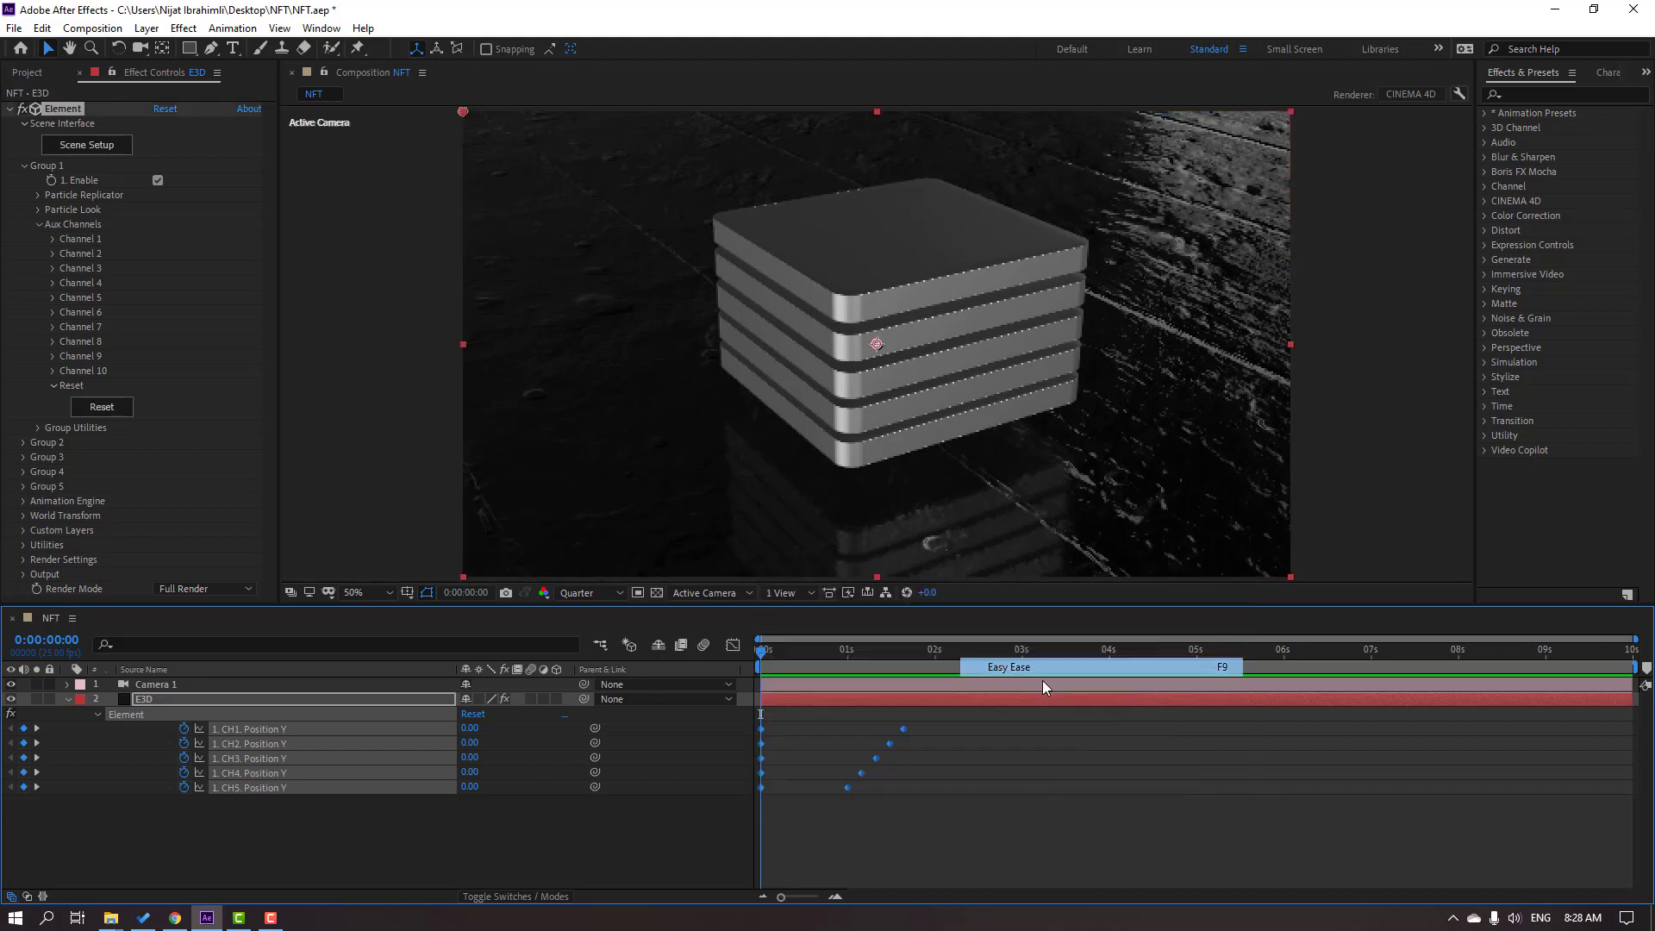
left_click(917, 827)
left_click_drag(949, 712, 828, 790)
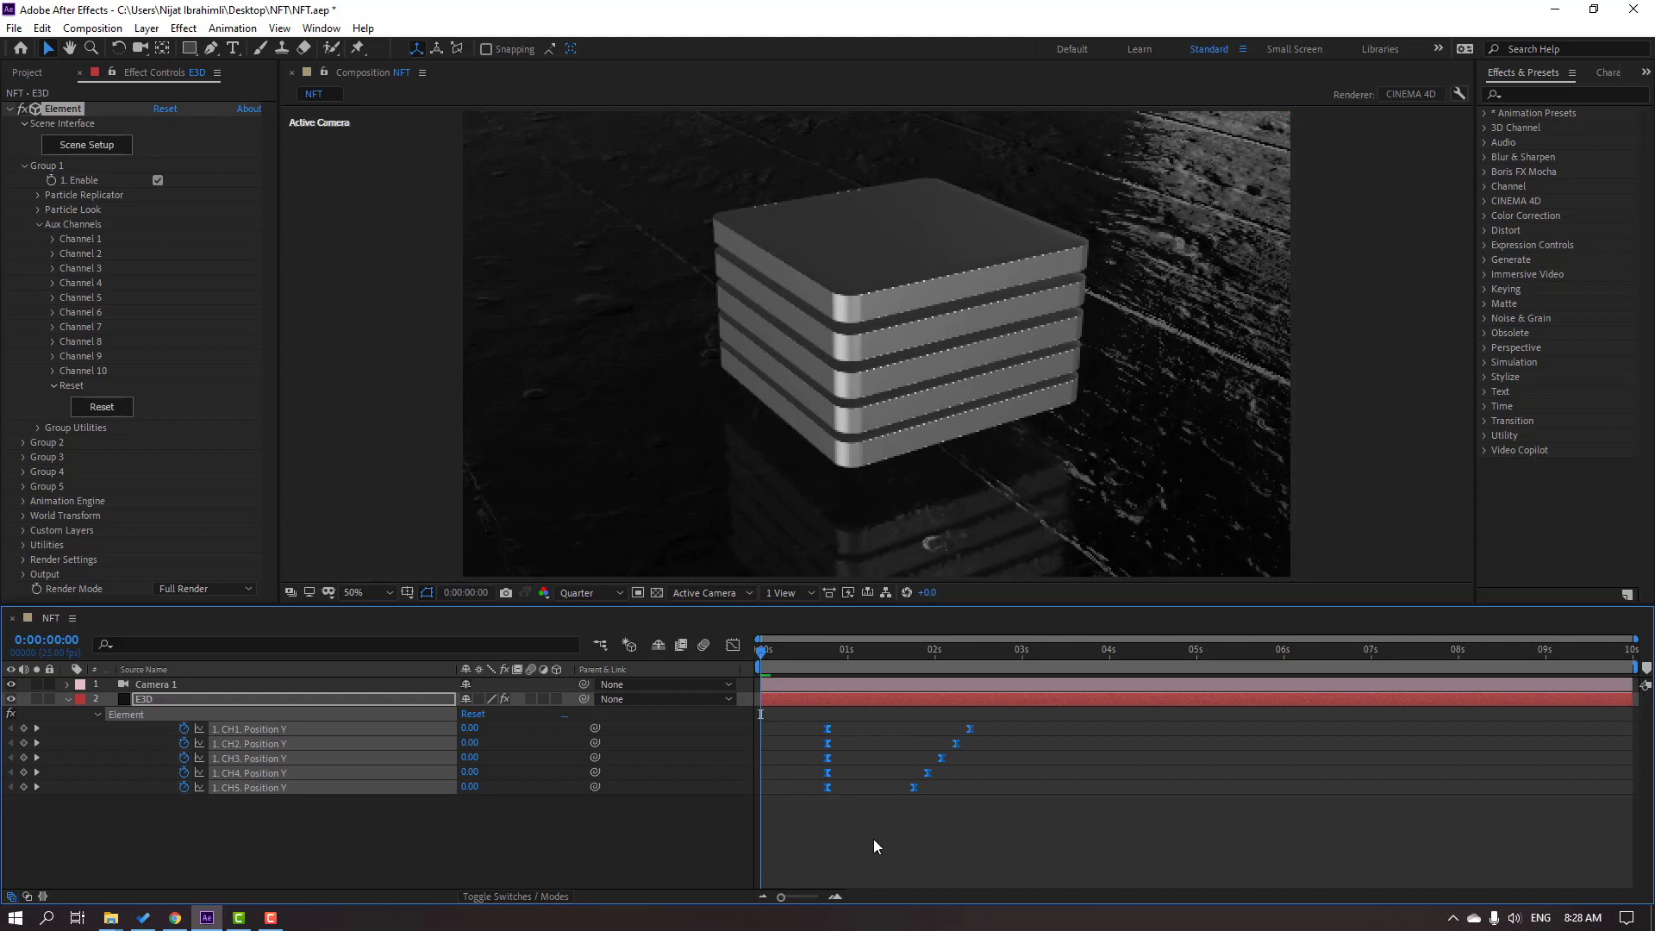
left_click(872, 840)
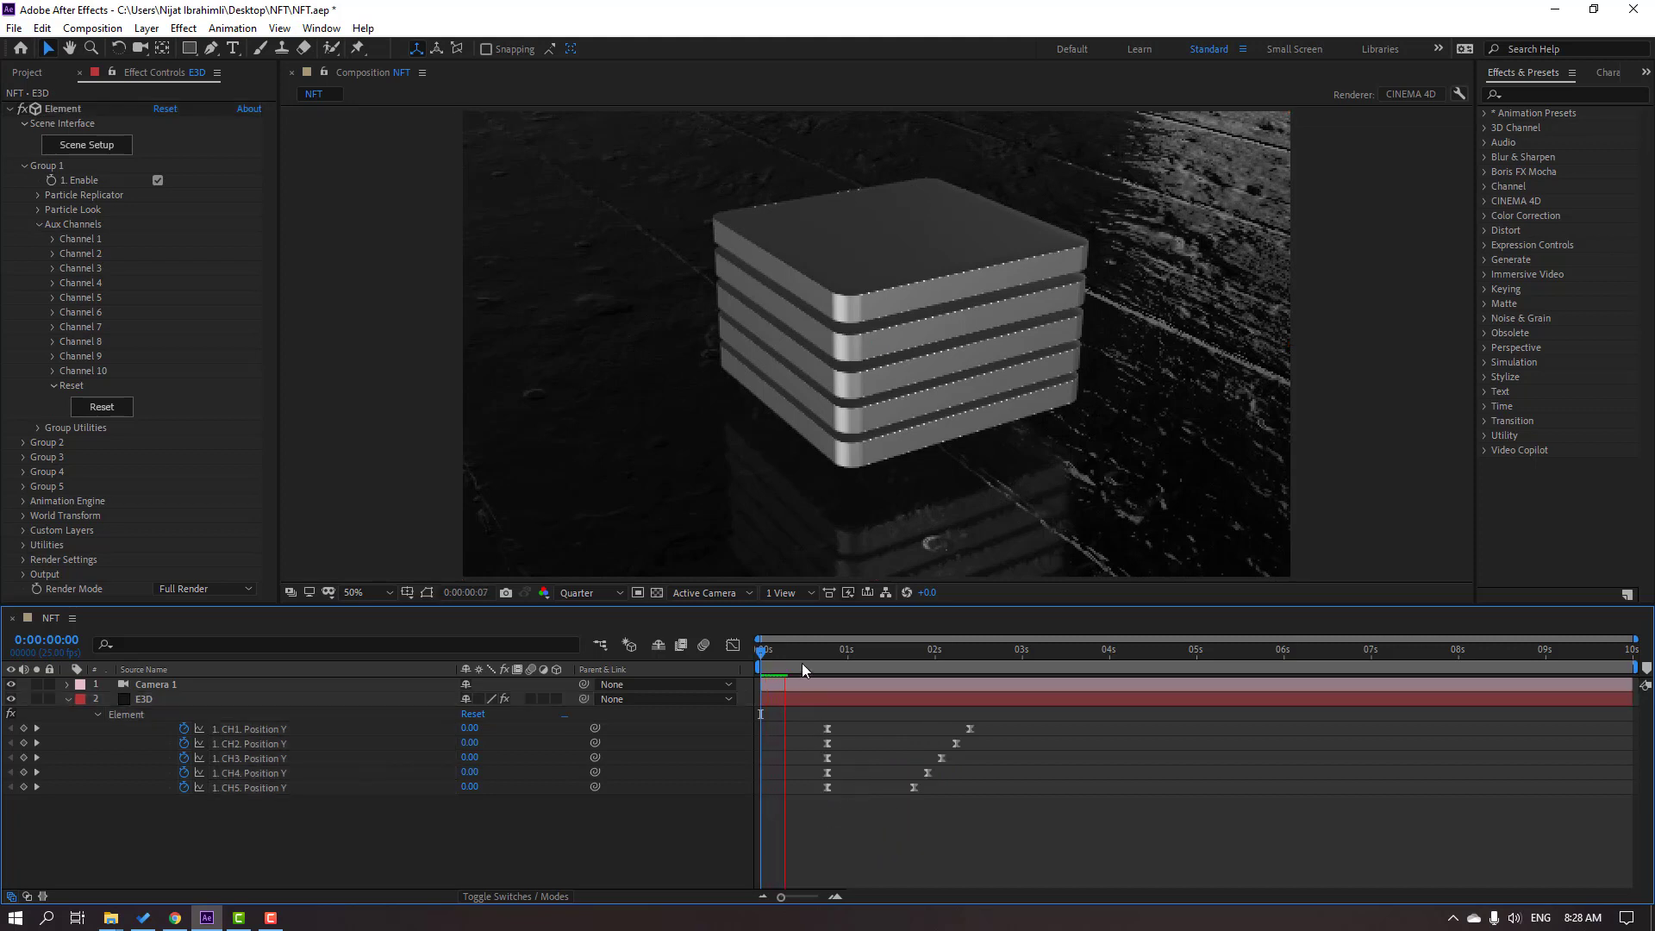
Step: End the work area at 0:00:05:00 and preview the slab animation
left_click_drag(802, 664, 1197, 674)
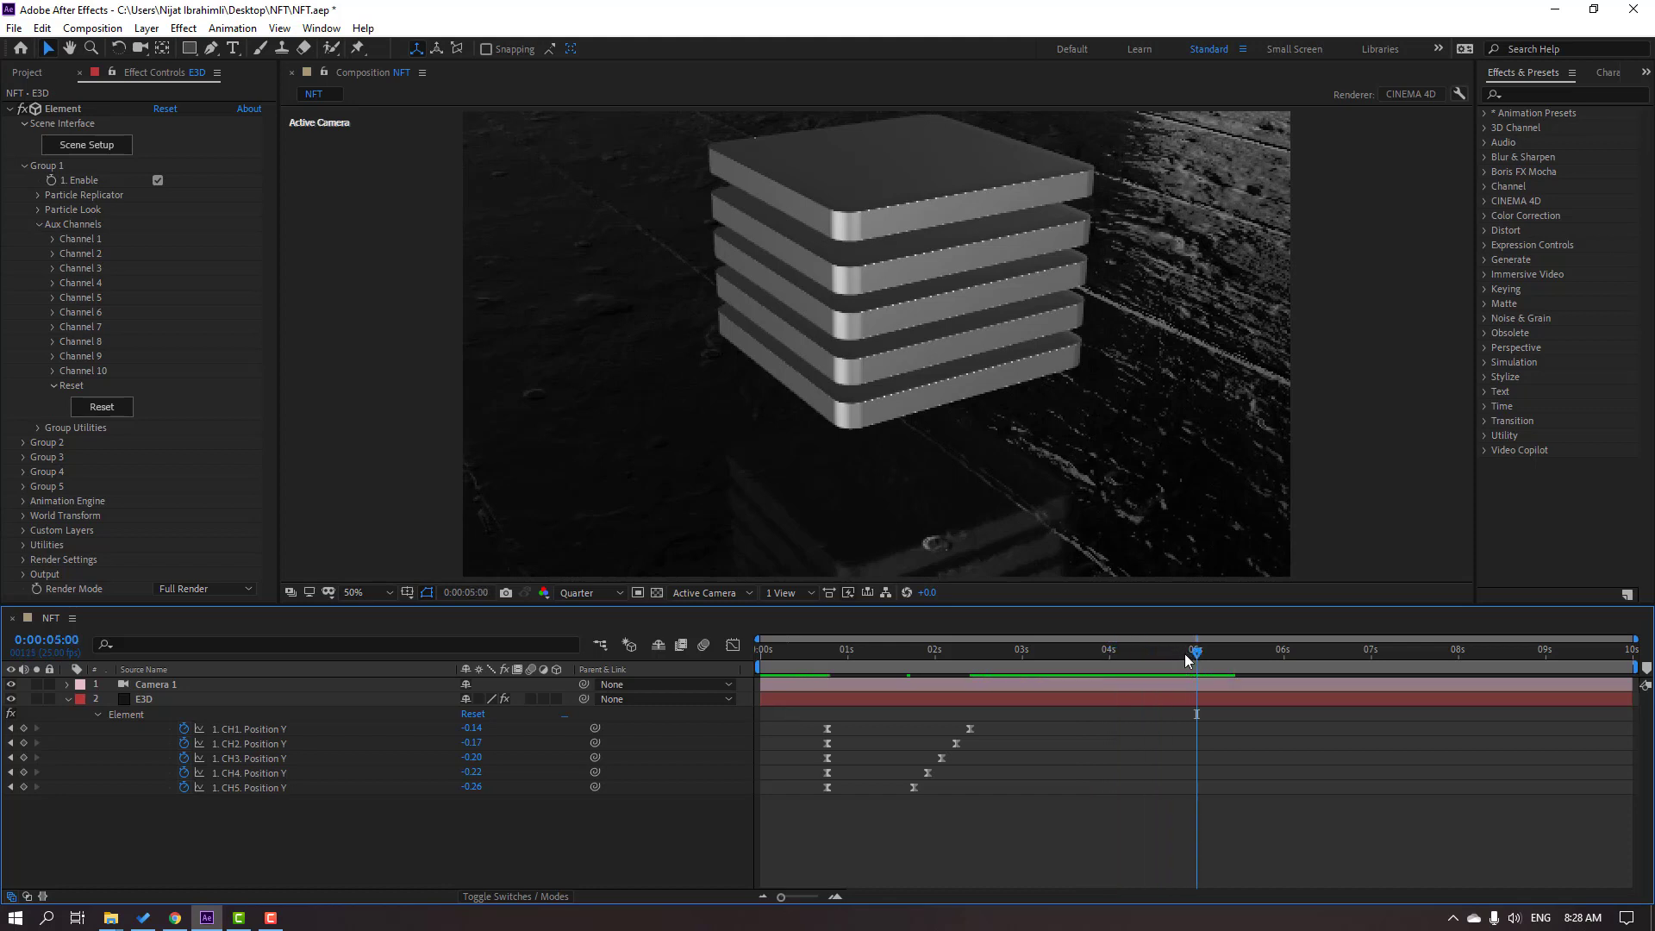
key("n")
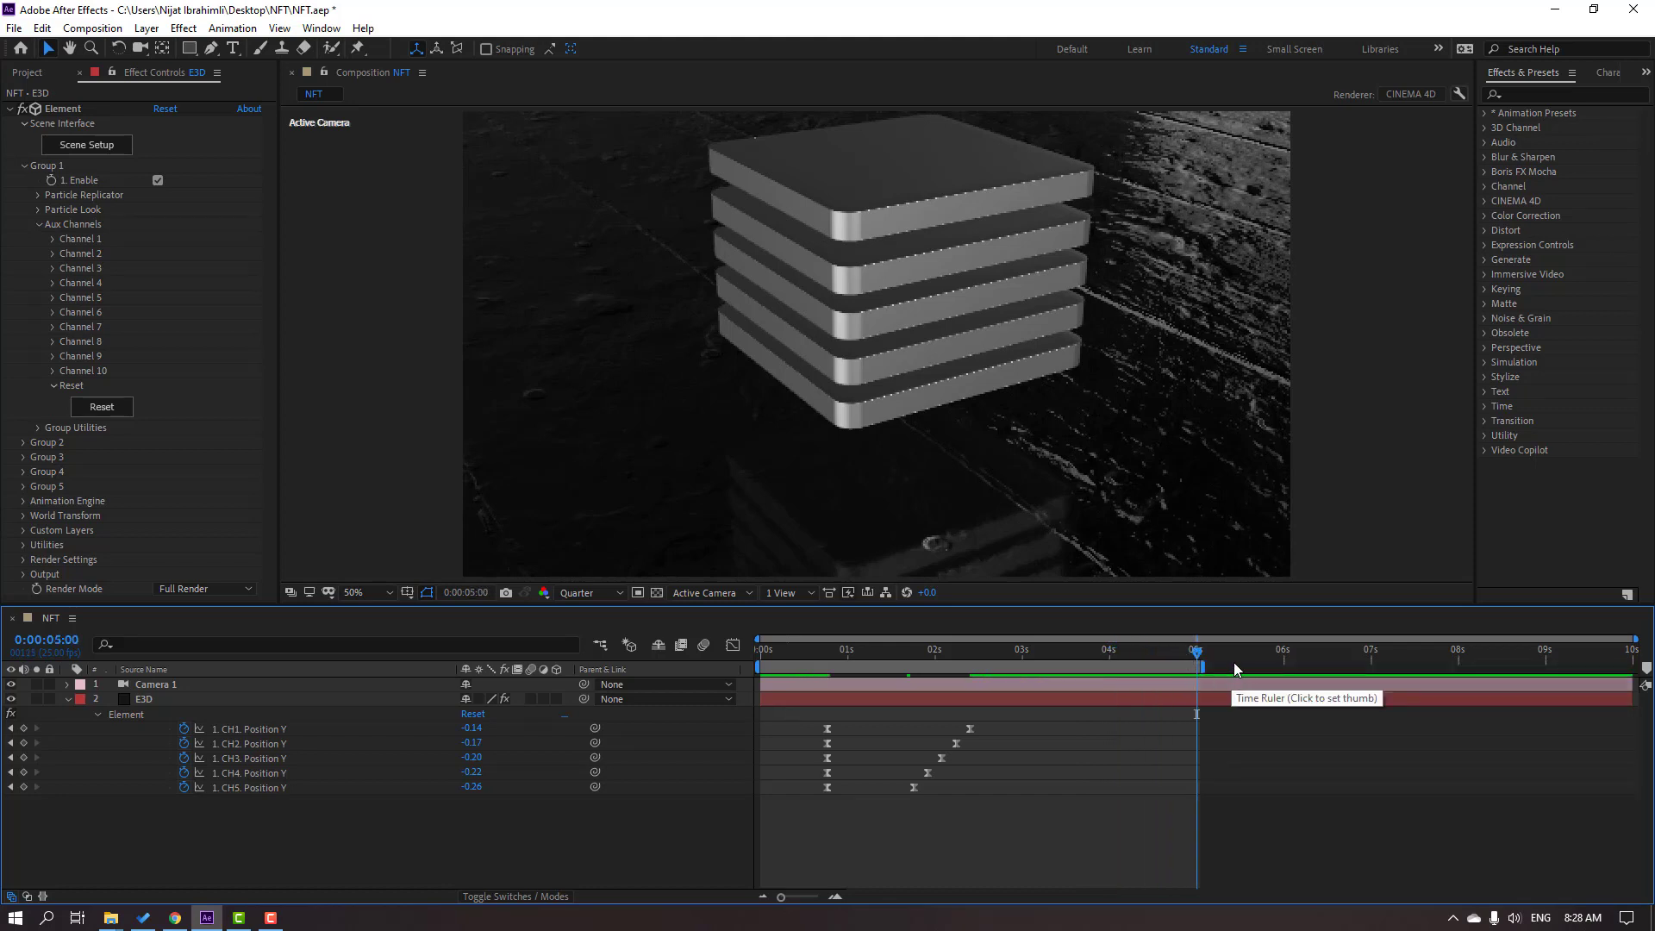
key("space")
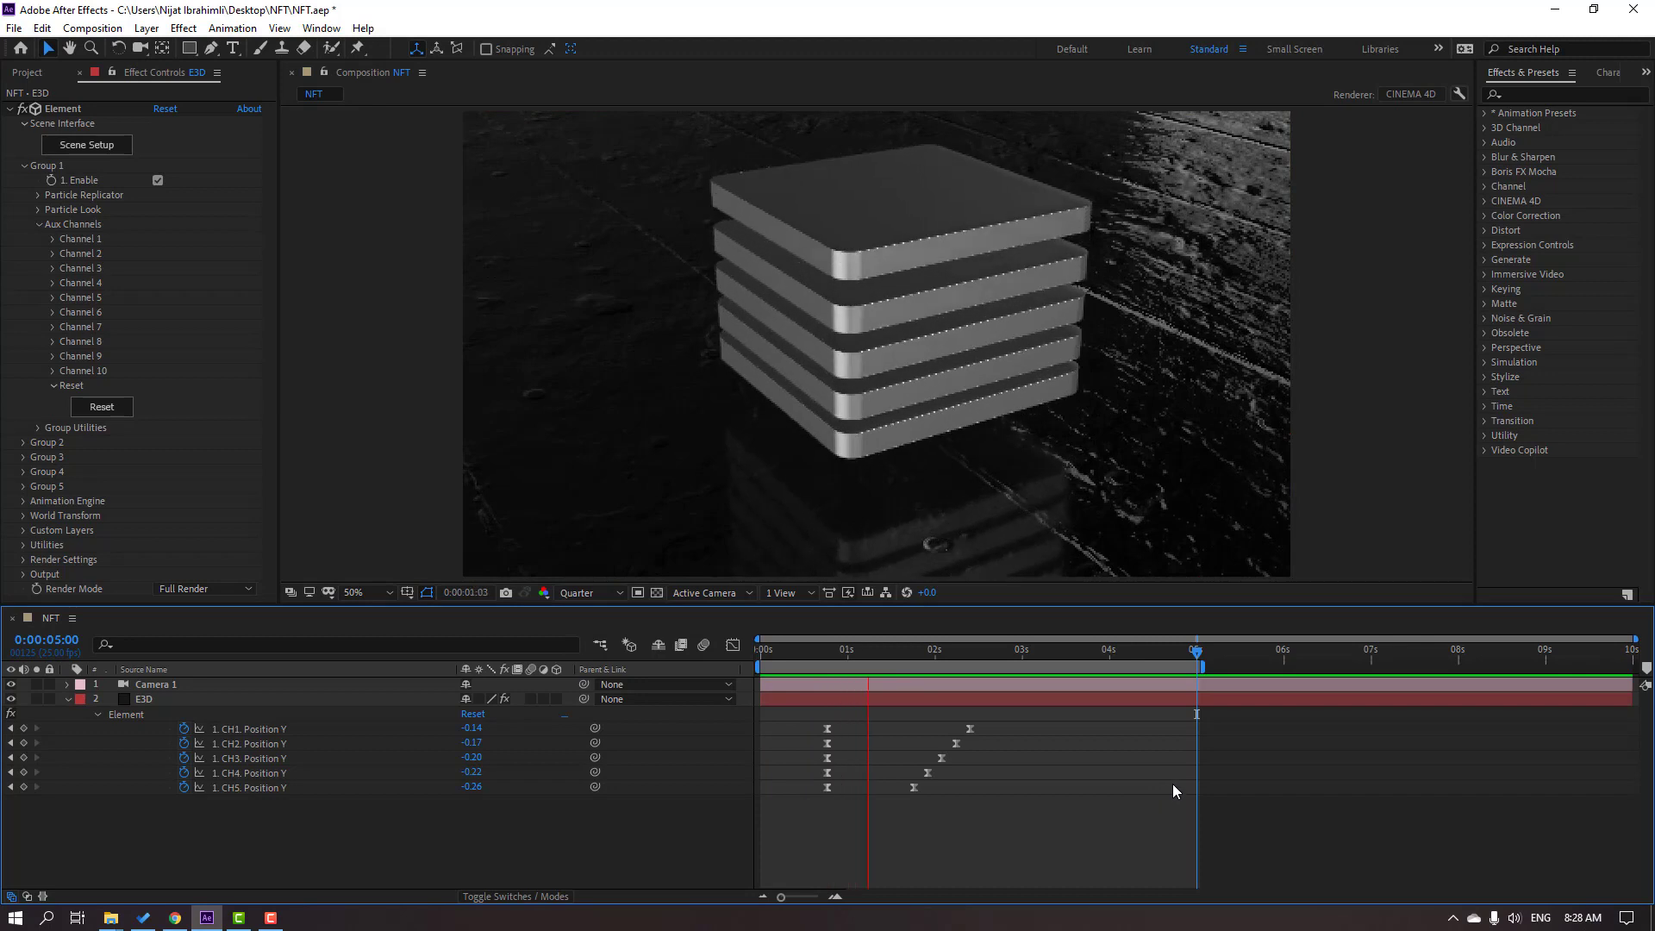
Step: Stagger the Position Y keyframe pairs from Channel 5 at 0 seconds through Channels 4, 3 and 2 to Channel 1 at about 1 second, and preview
left_click_drag(878, 659, 779, 669)
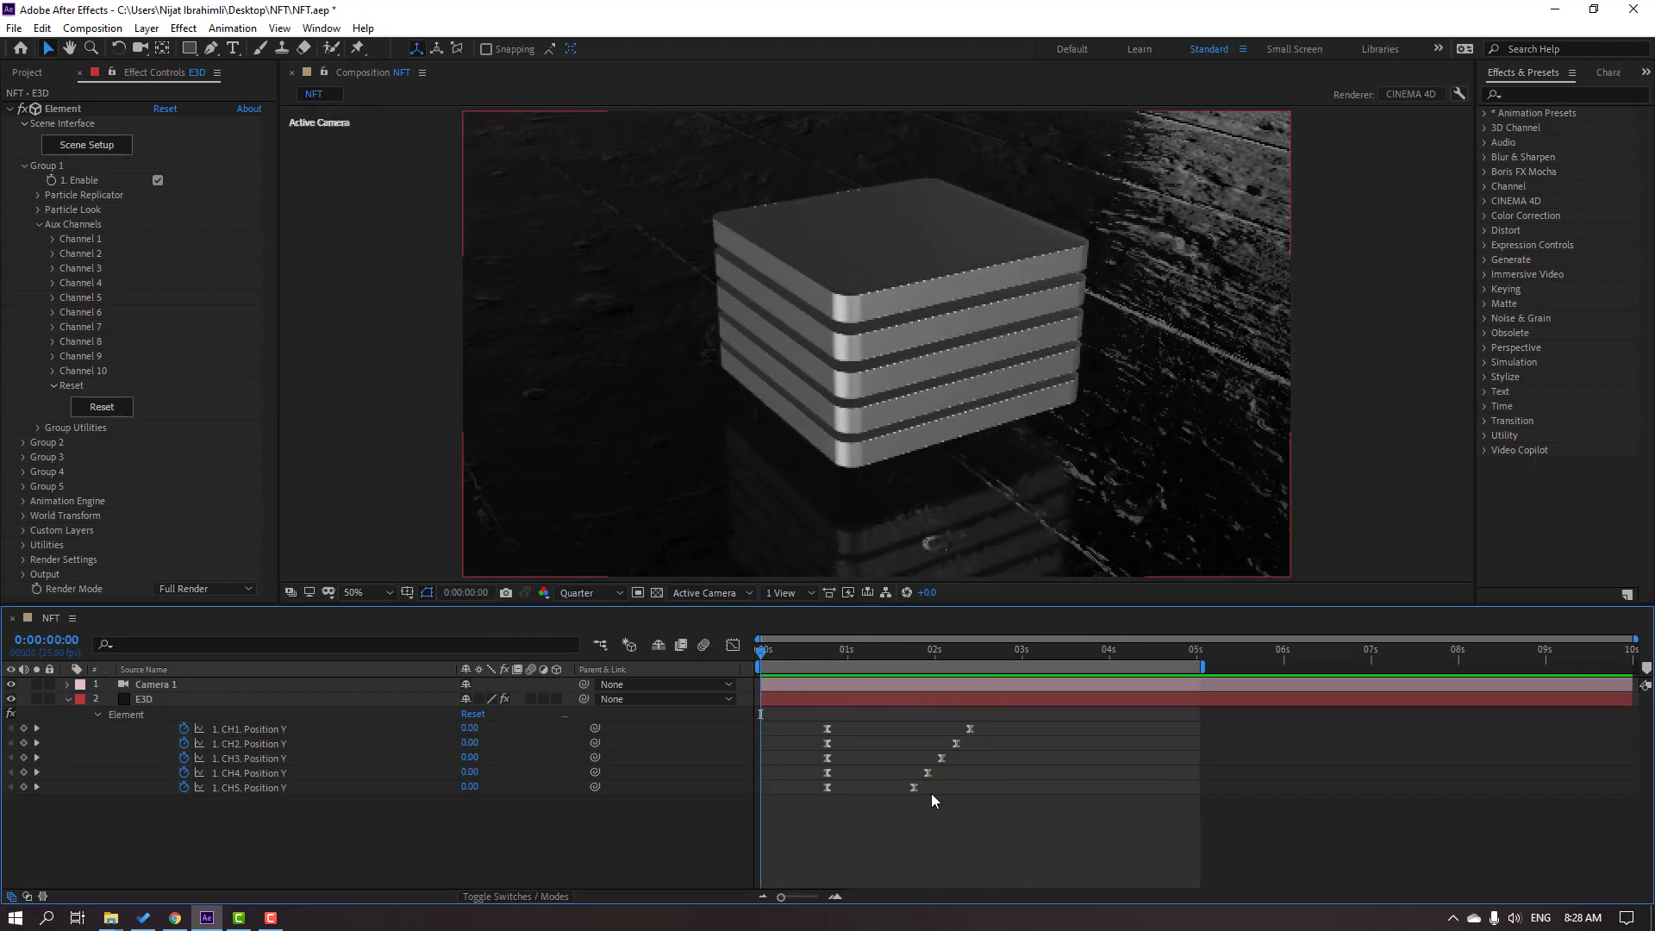
left_click_drag(931, 787, 767, 797)
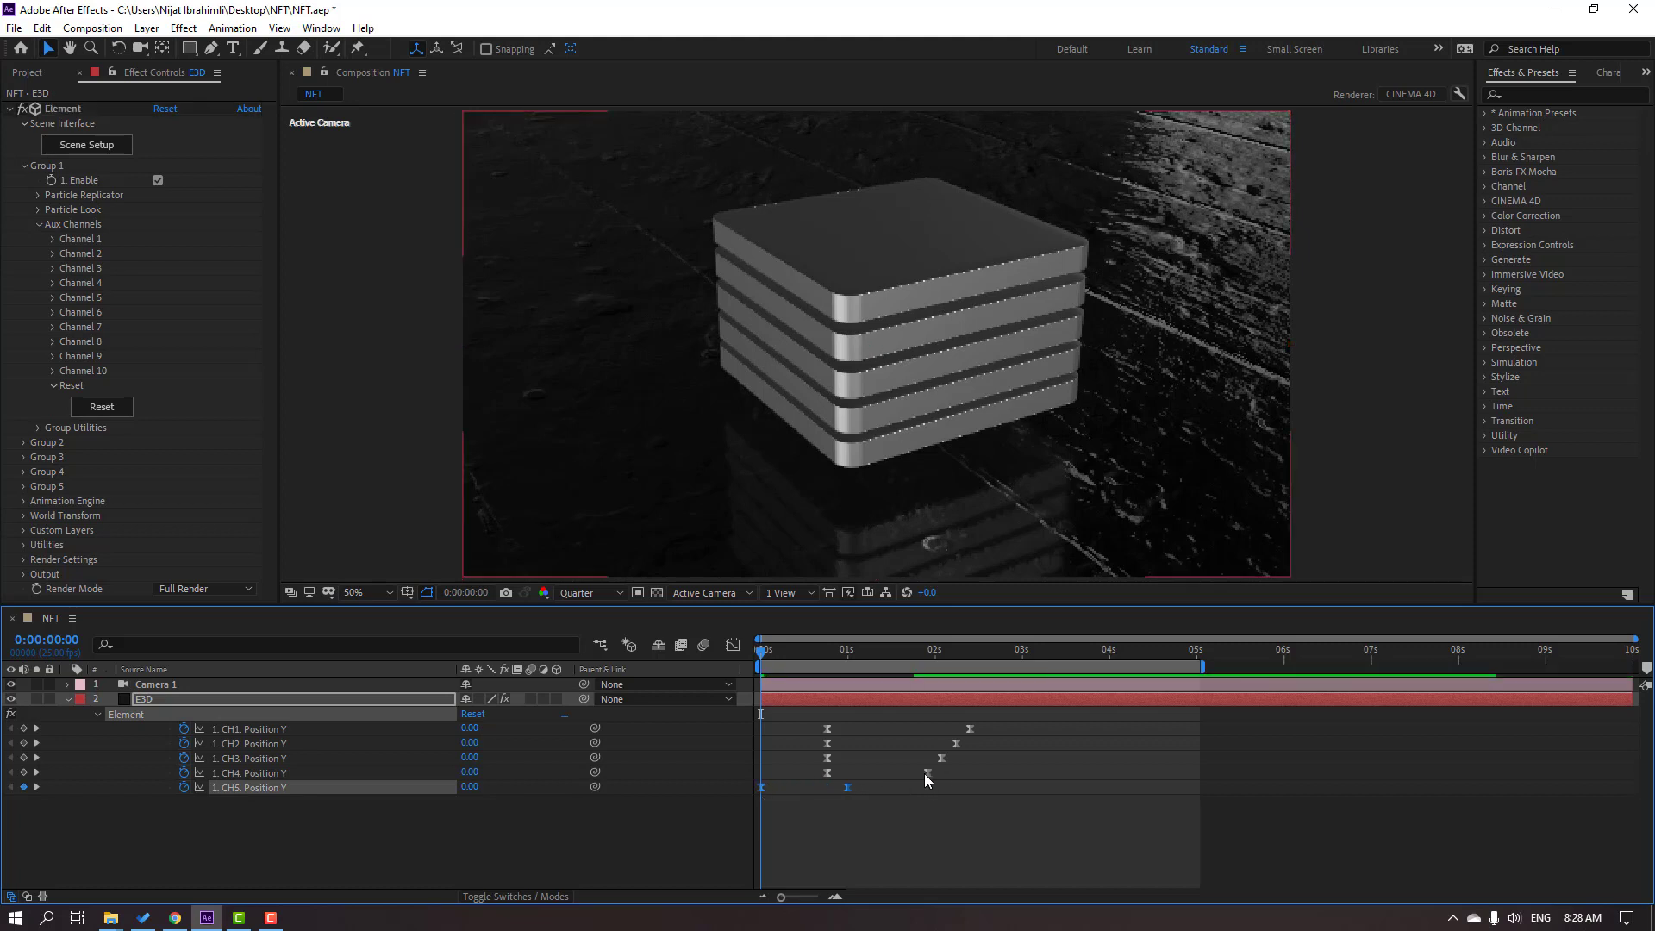
left_click_drag(935, 766, 786, 783)
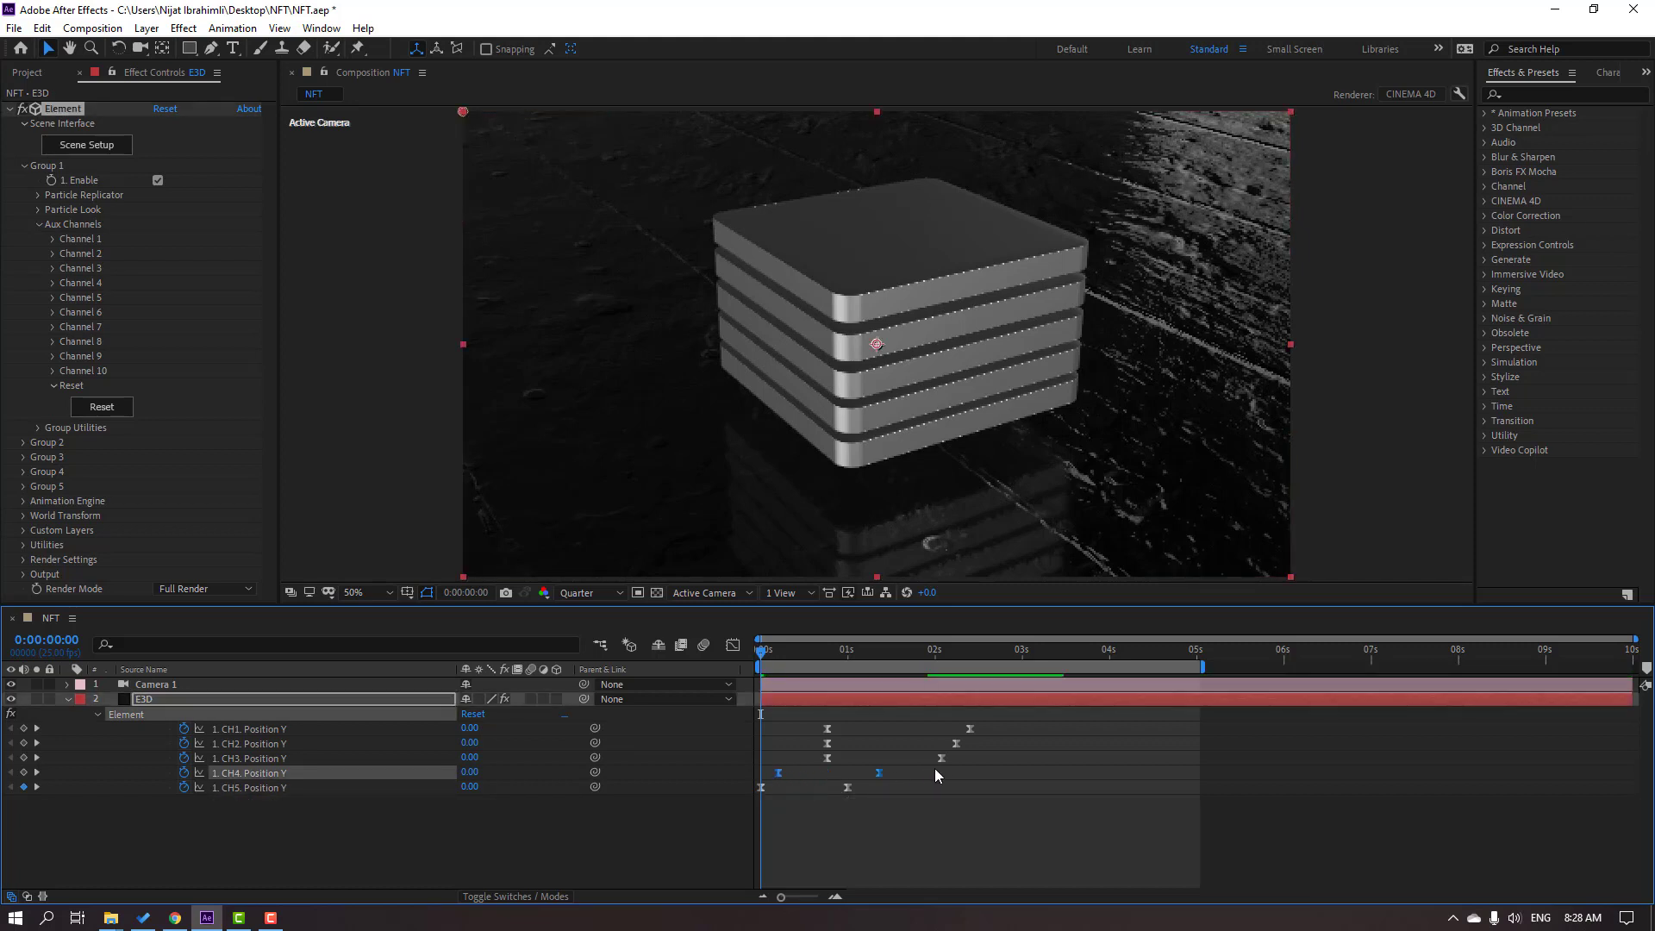
left_click_drag(935, 768, 805, 758)
left_click_drag(974, 745, 833, 752)
left_click_drag(1000, 724, 851, 732)
left_click(1045, 862)
key("space")
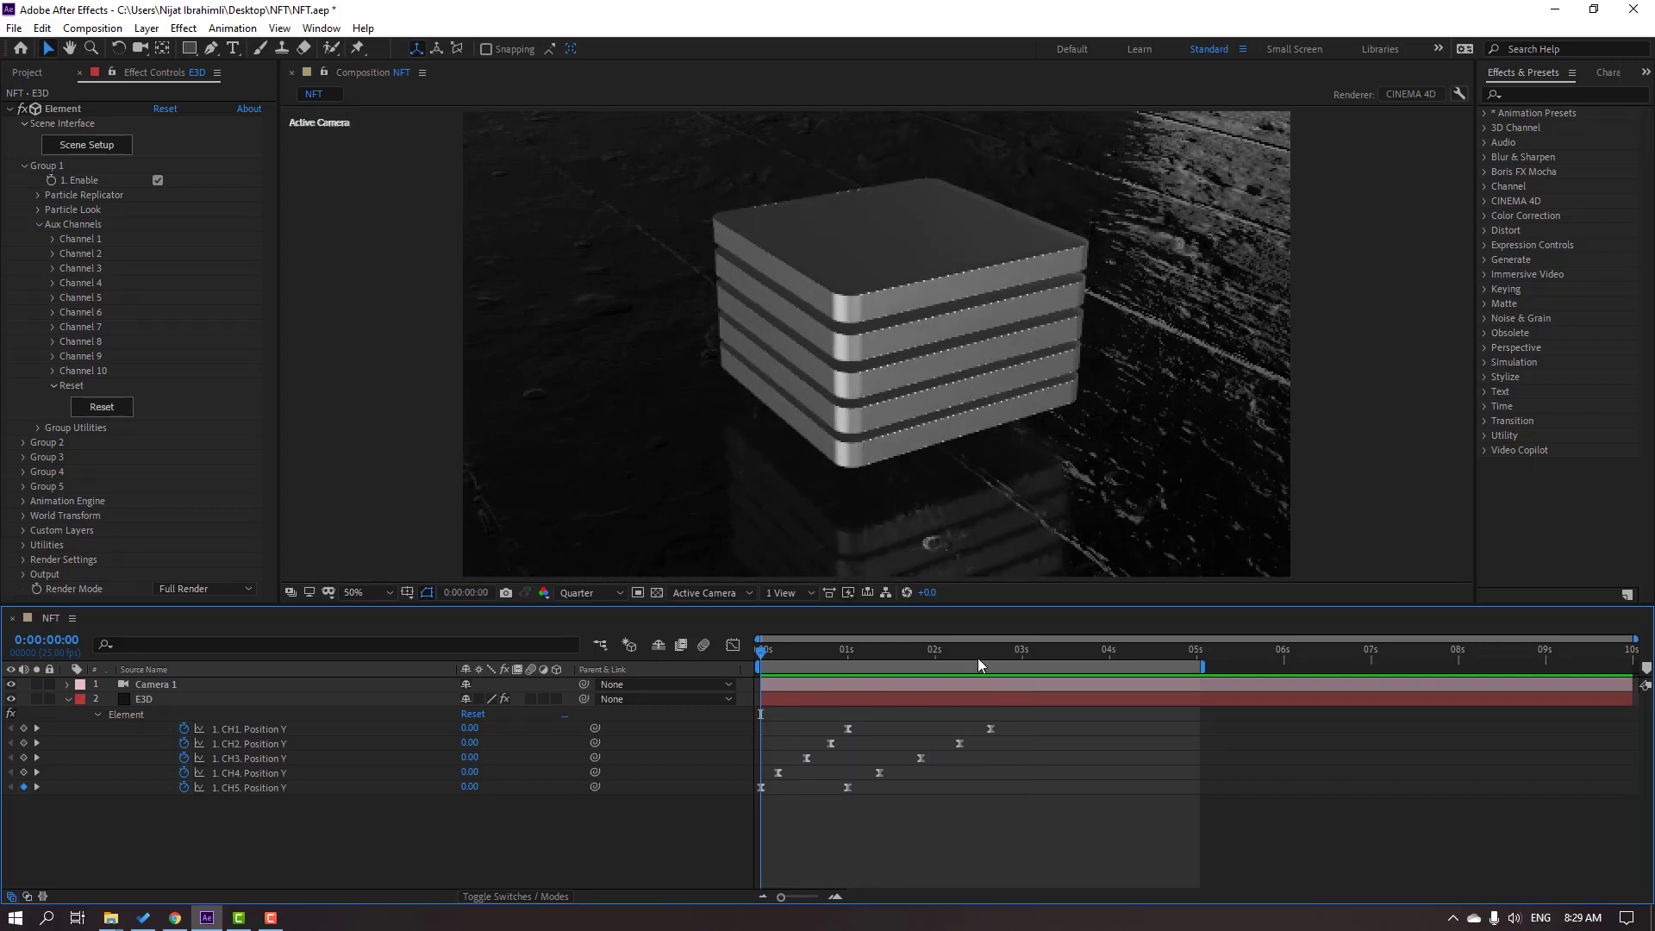
Step: Add hold keyframes for the Position Y of all five channels at 0:00:02:01
left_click_drag(977, 658, 938, 649)
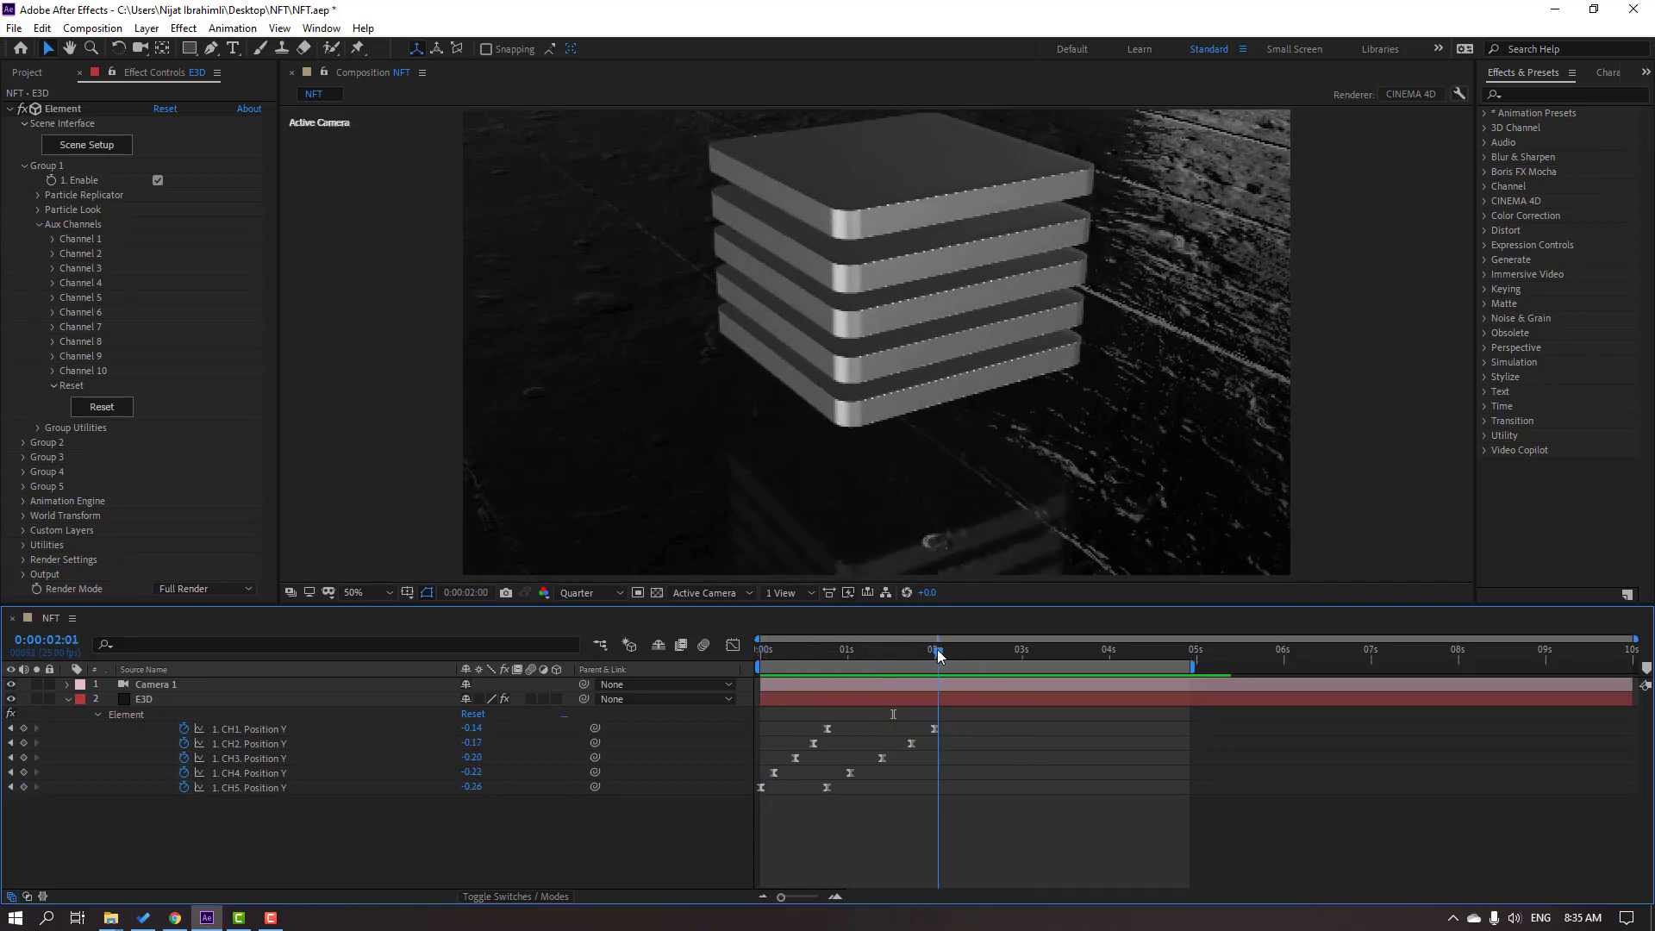
left_click(23, 728)
left_click(24, 744)
left_click(23, 758)
left_click(23, 772)
left_click(23, 787)
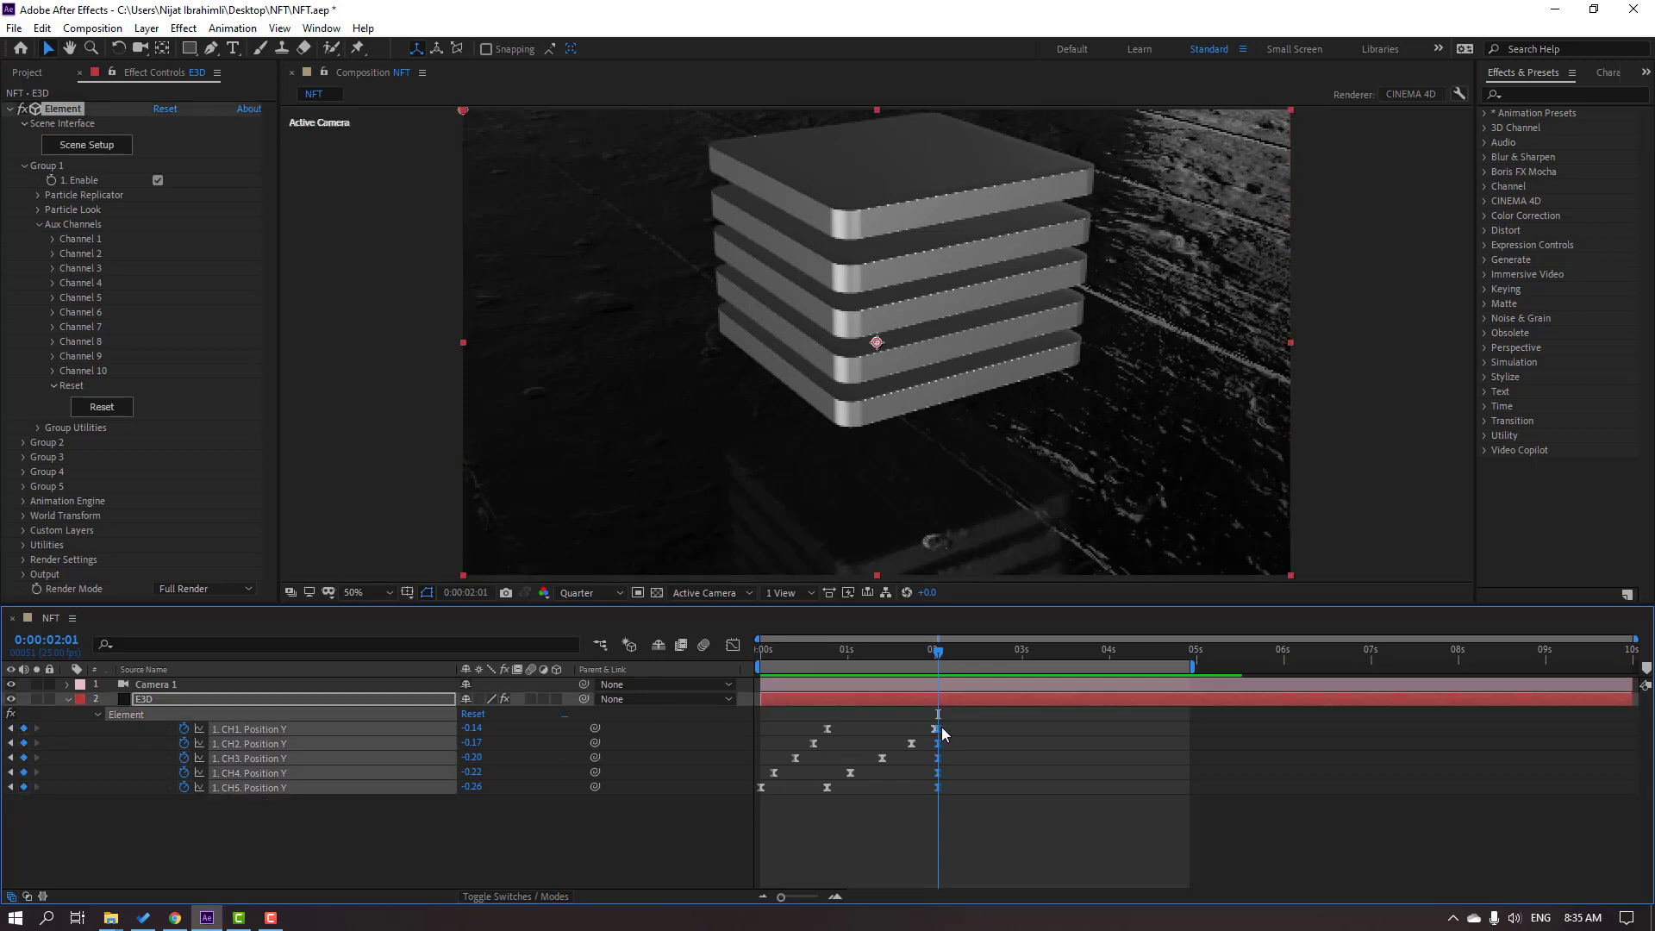
Step: Copy each channel's initial 0.00 Position Y keyframe to 0:00:03:02 so the slabs close back together
left_click_drag(941, 653, 1032, 658)
left_click(657, 829)
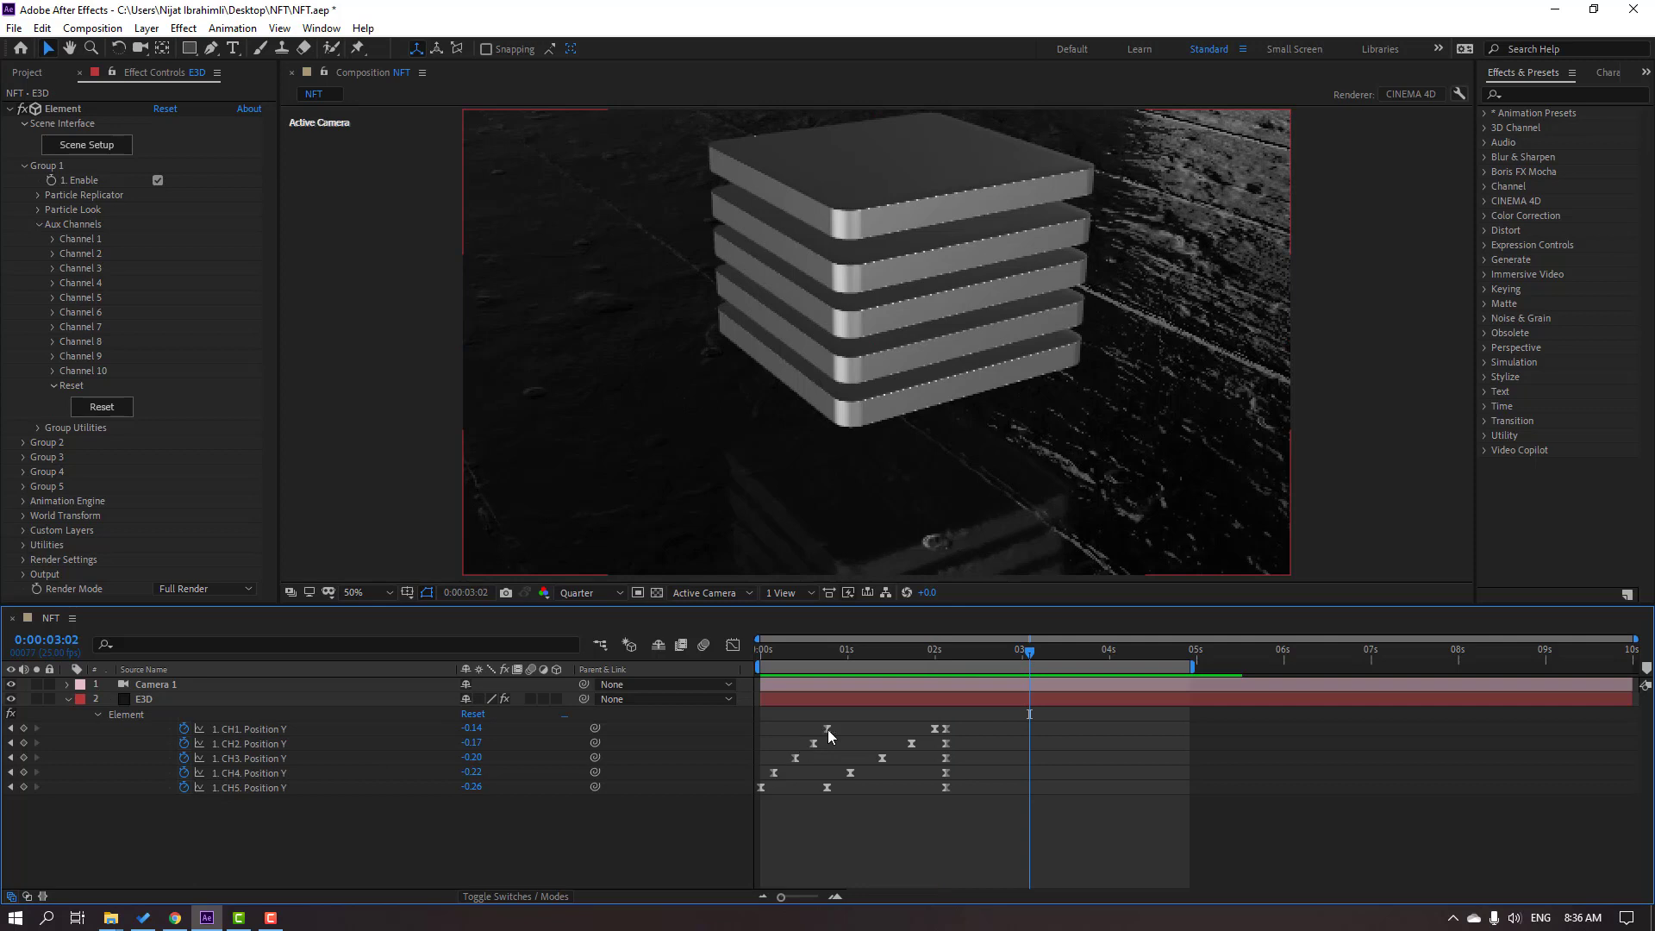
left_click(828, 730)
key("ctrl+v")
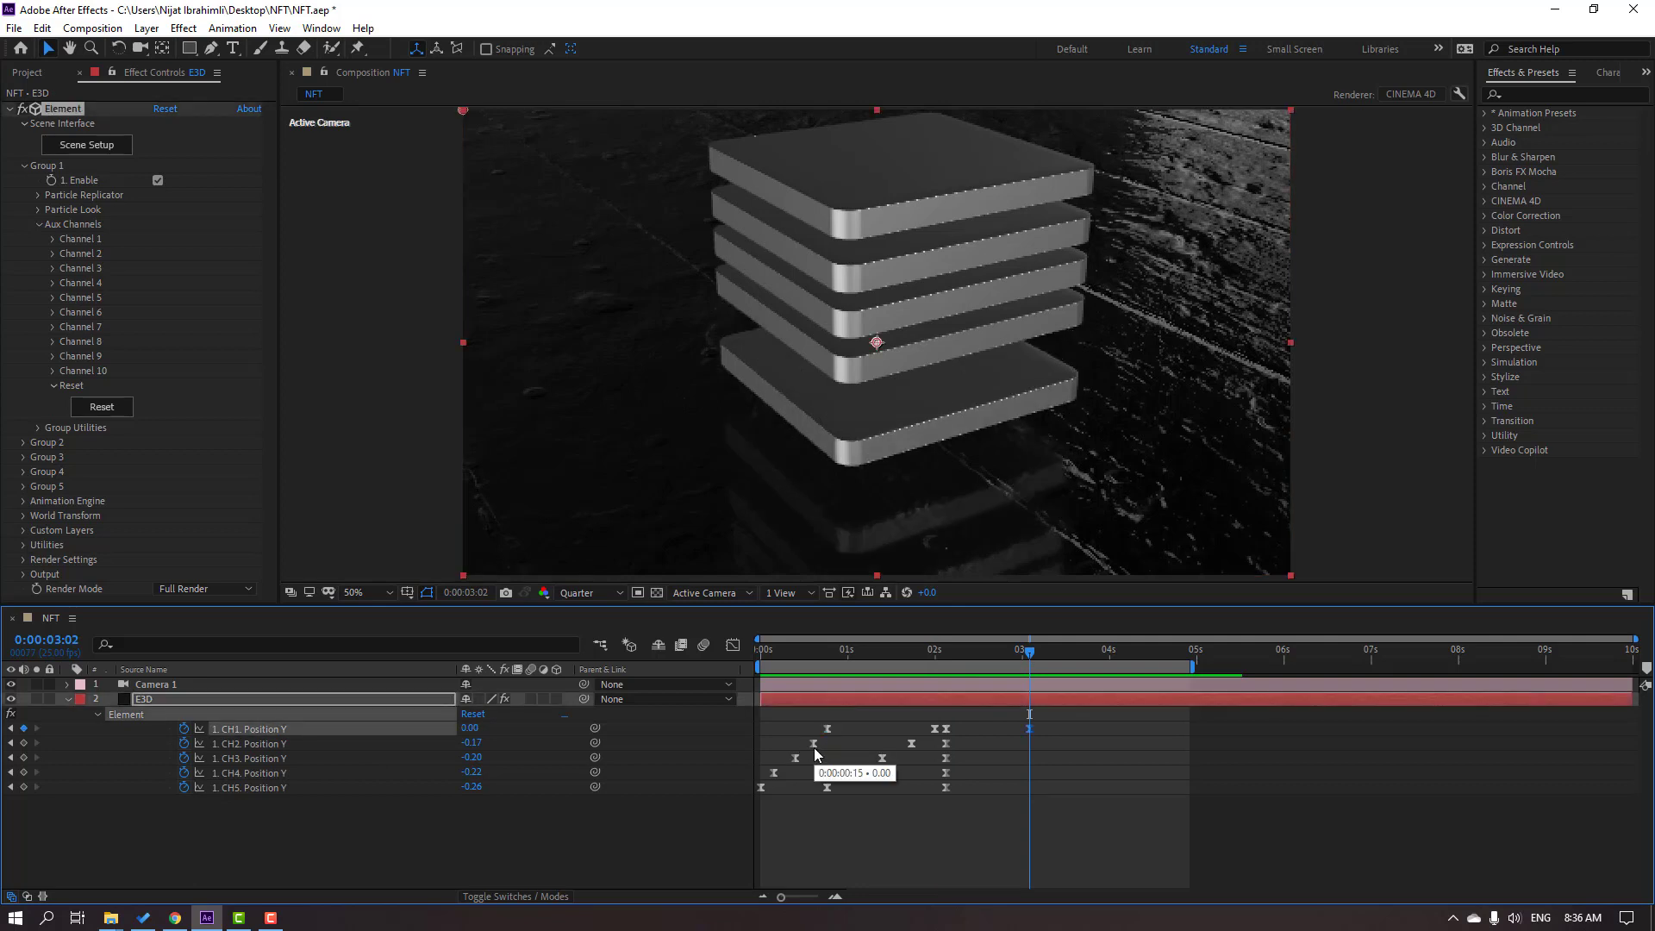
left_click(813, 744)
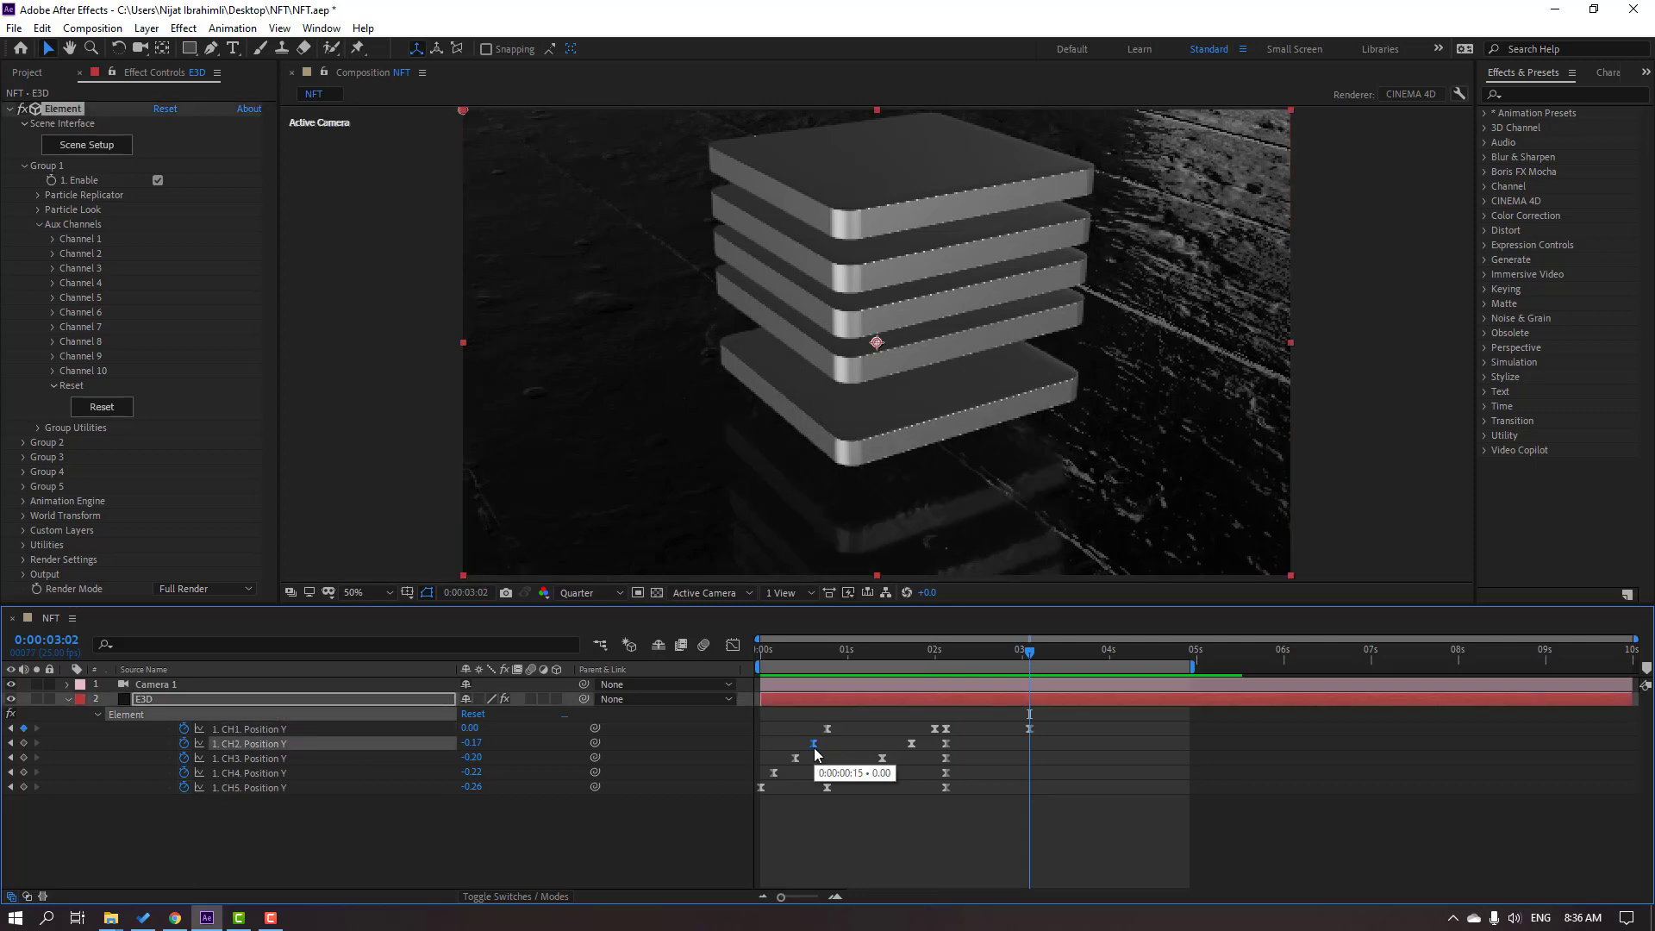
key("ctrl+v")
left_click(795, 759)
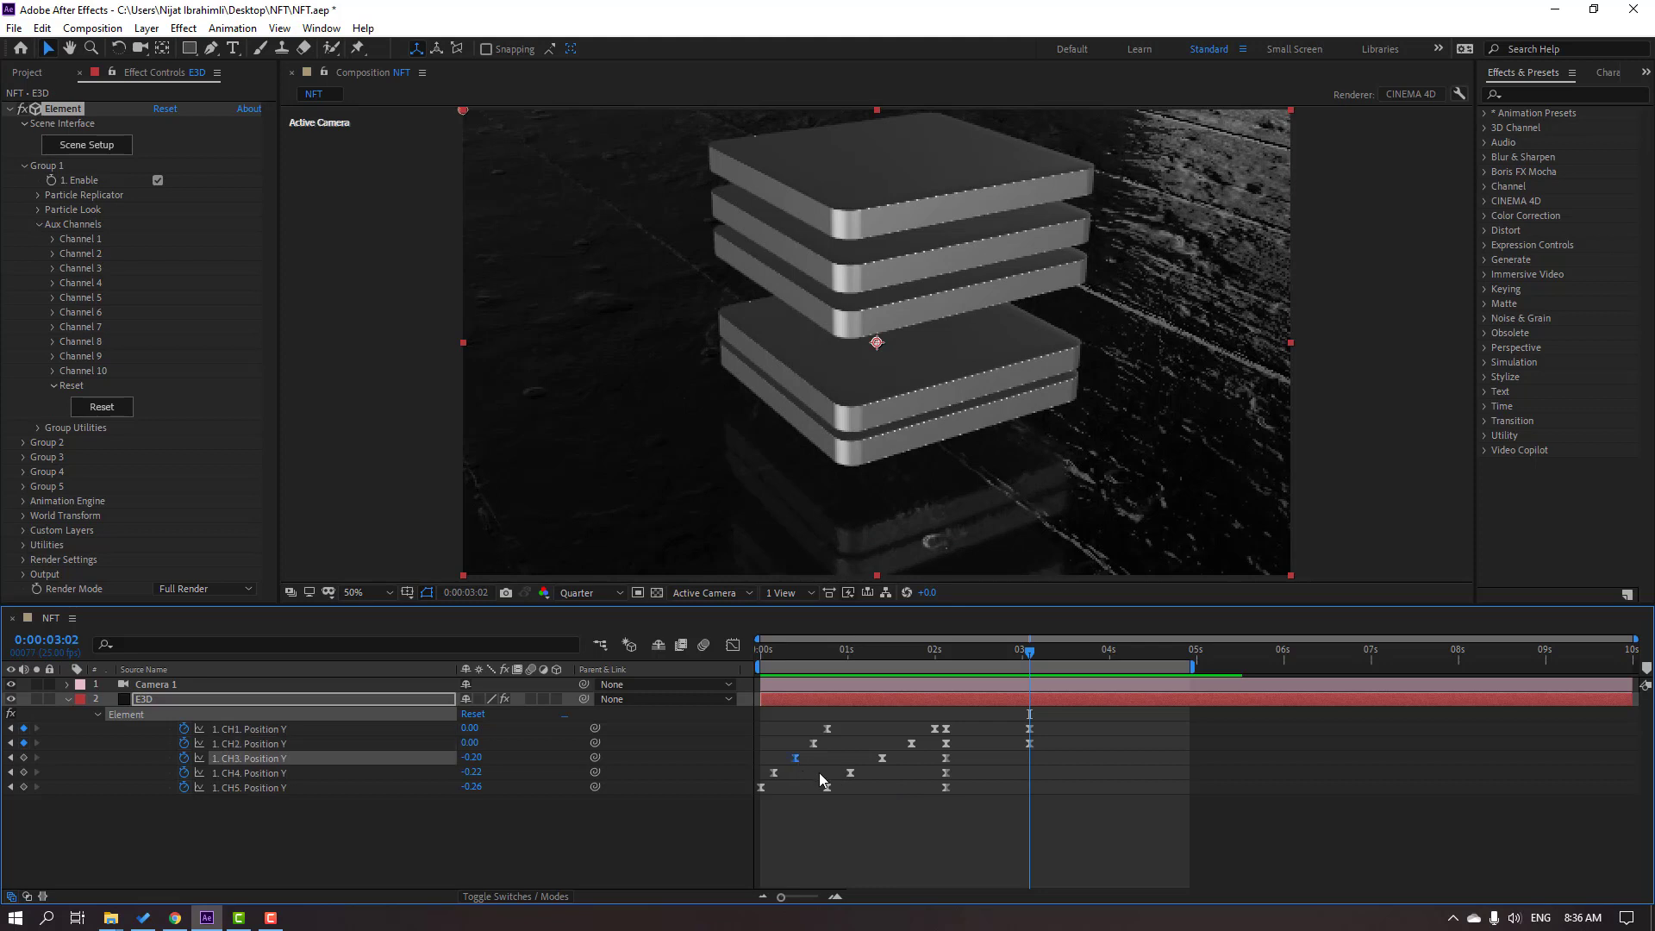
key("ctrl+v")
left_click(774, 773)
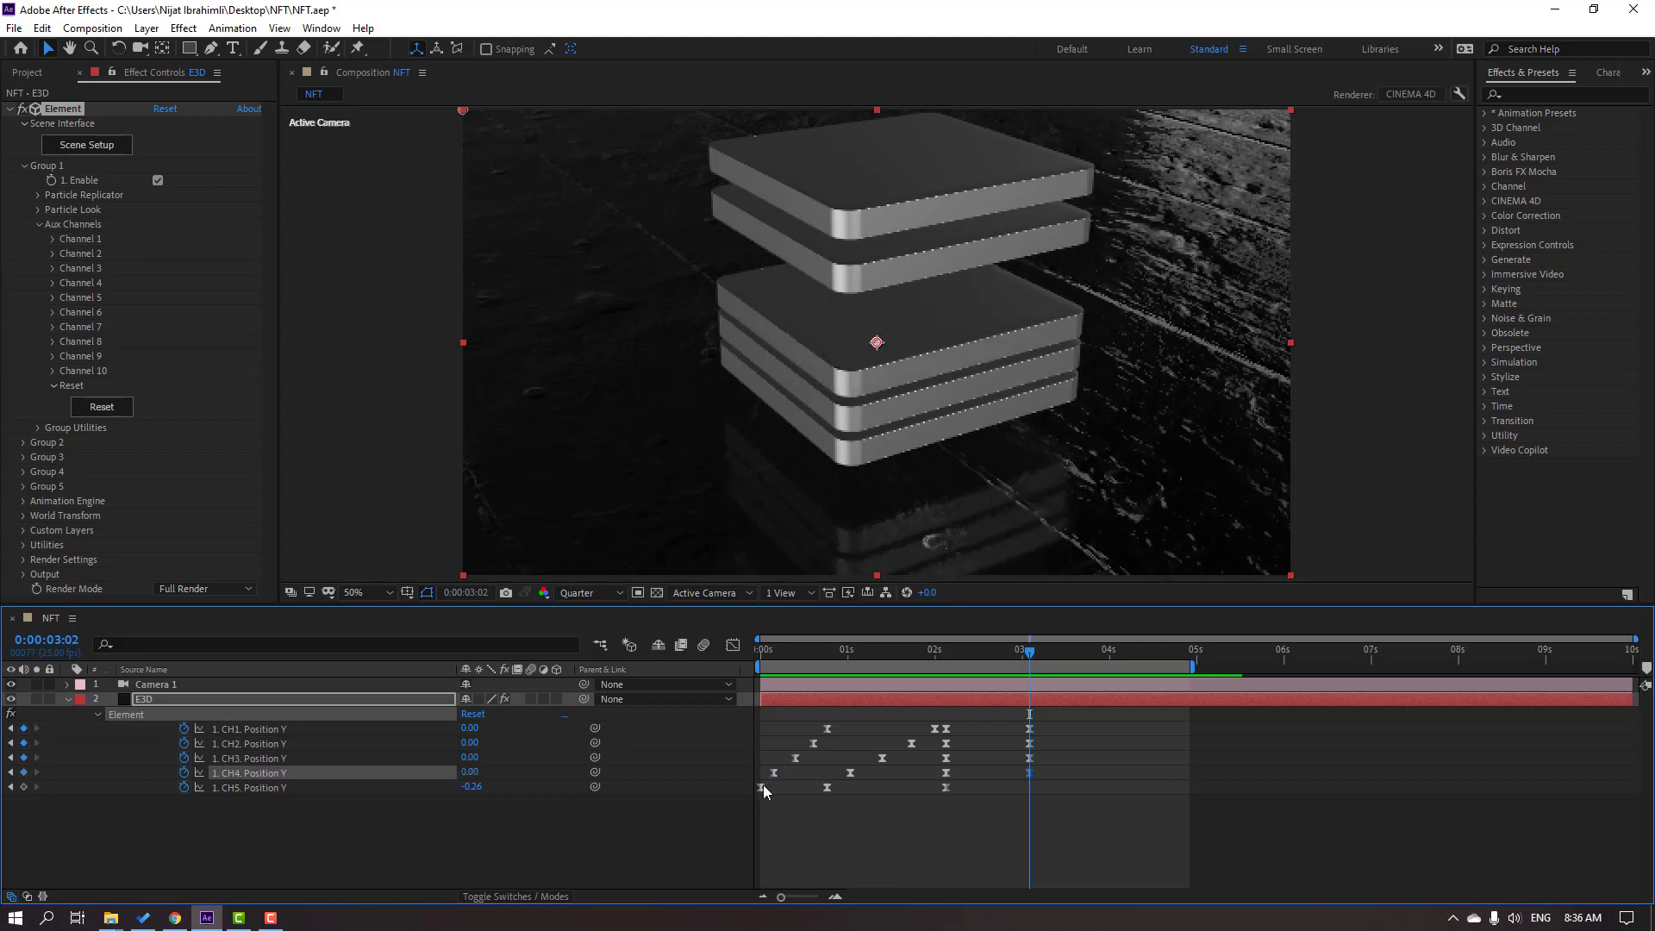
left_click(762, 787)
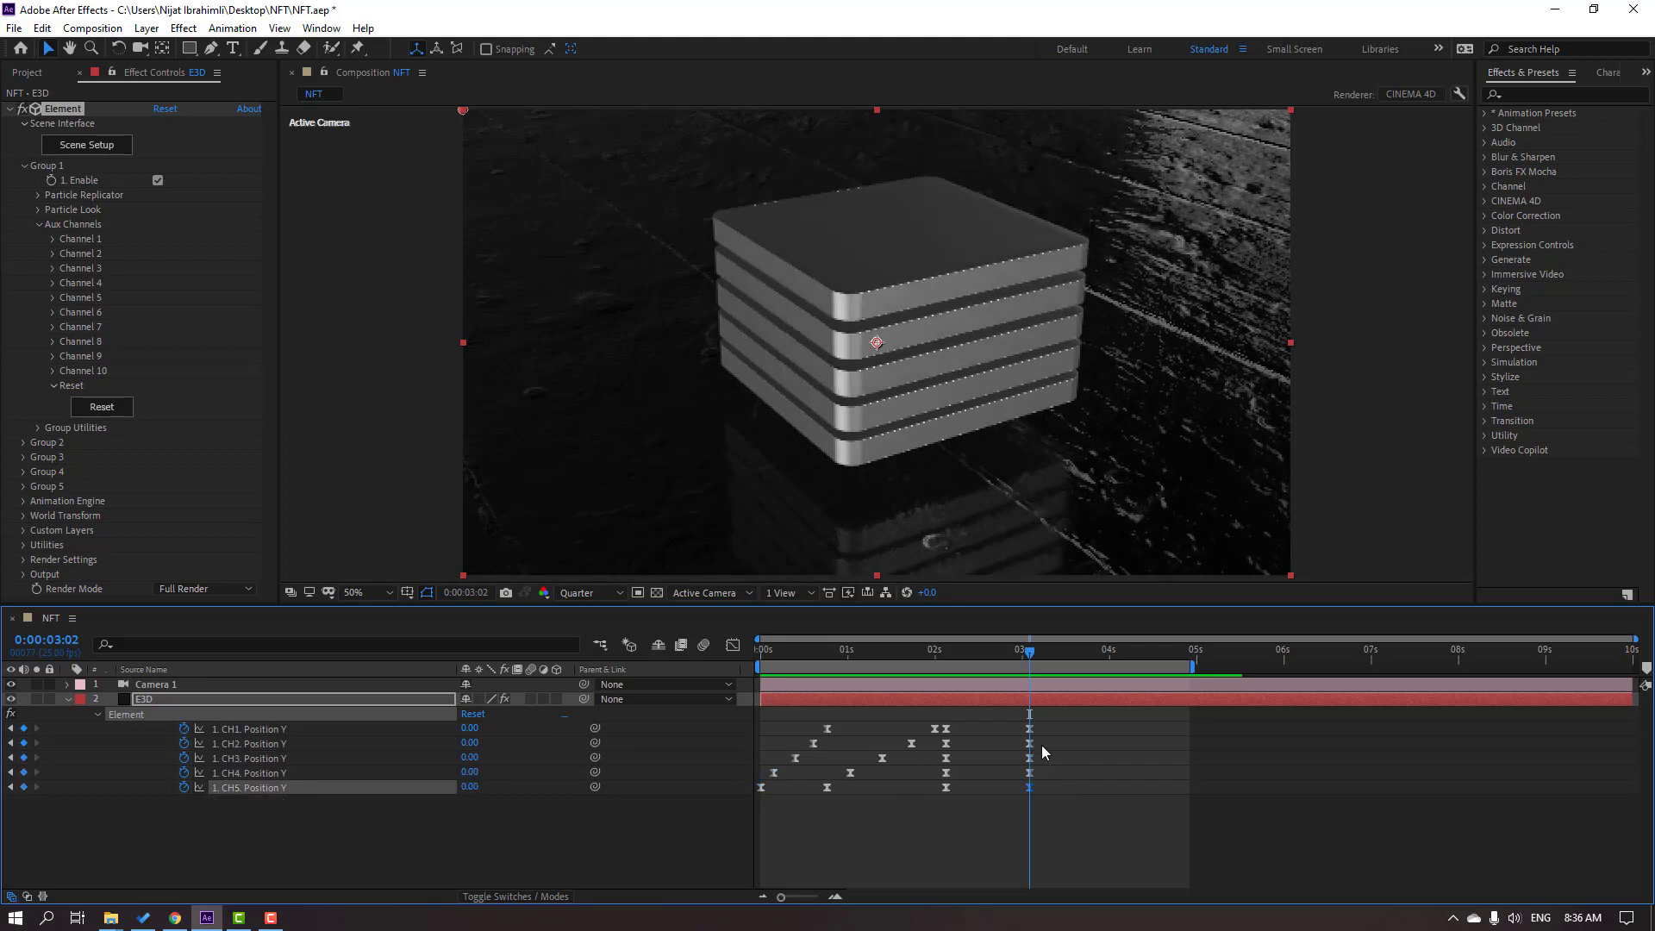
Step: Stagger the closing keyframe pairs progressively later from Channel 2 to Channel 5, starting Channel 5's at about 2.75 seconds, and preview the motion
left_click_drag(1050, 741, 953, 743)
left_click_drag(1059, 760, 939, 781)
left_click_drag(946, 773, 998, 787)
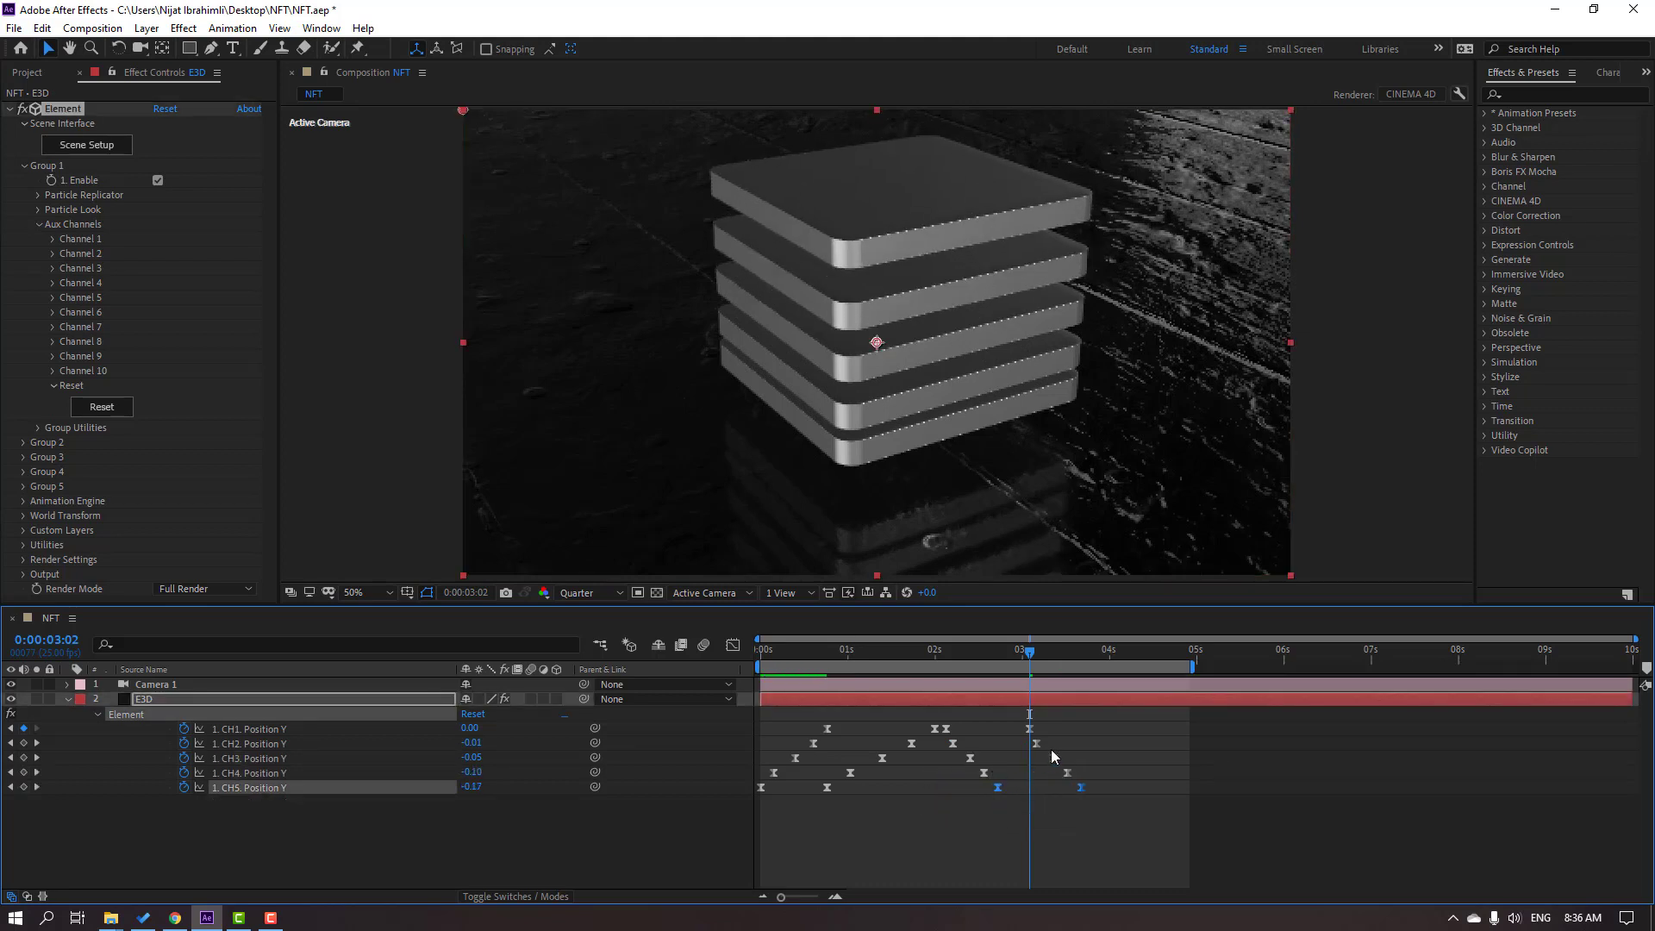
left_click_drag(1126, 738, 956, 743)
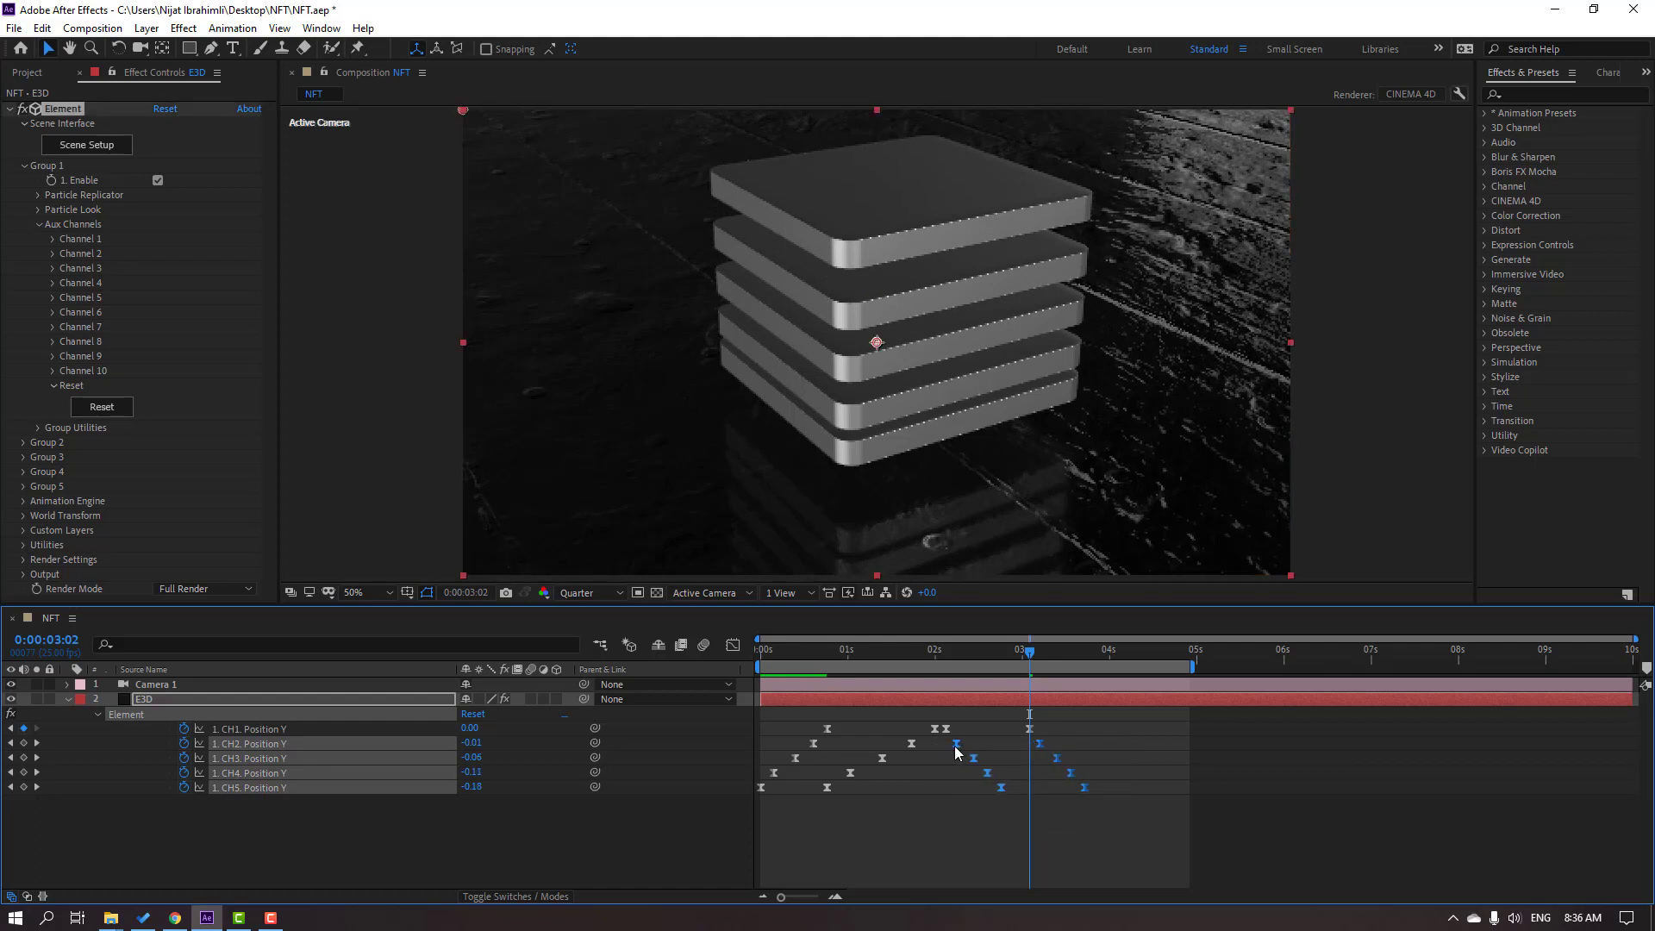
left_click_drag(1117, 759, 960, 742)
left_click(1079, 707)
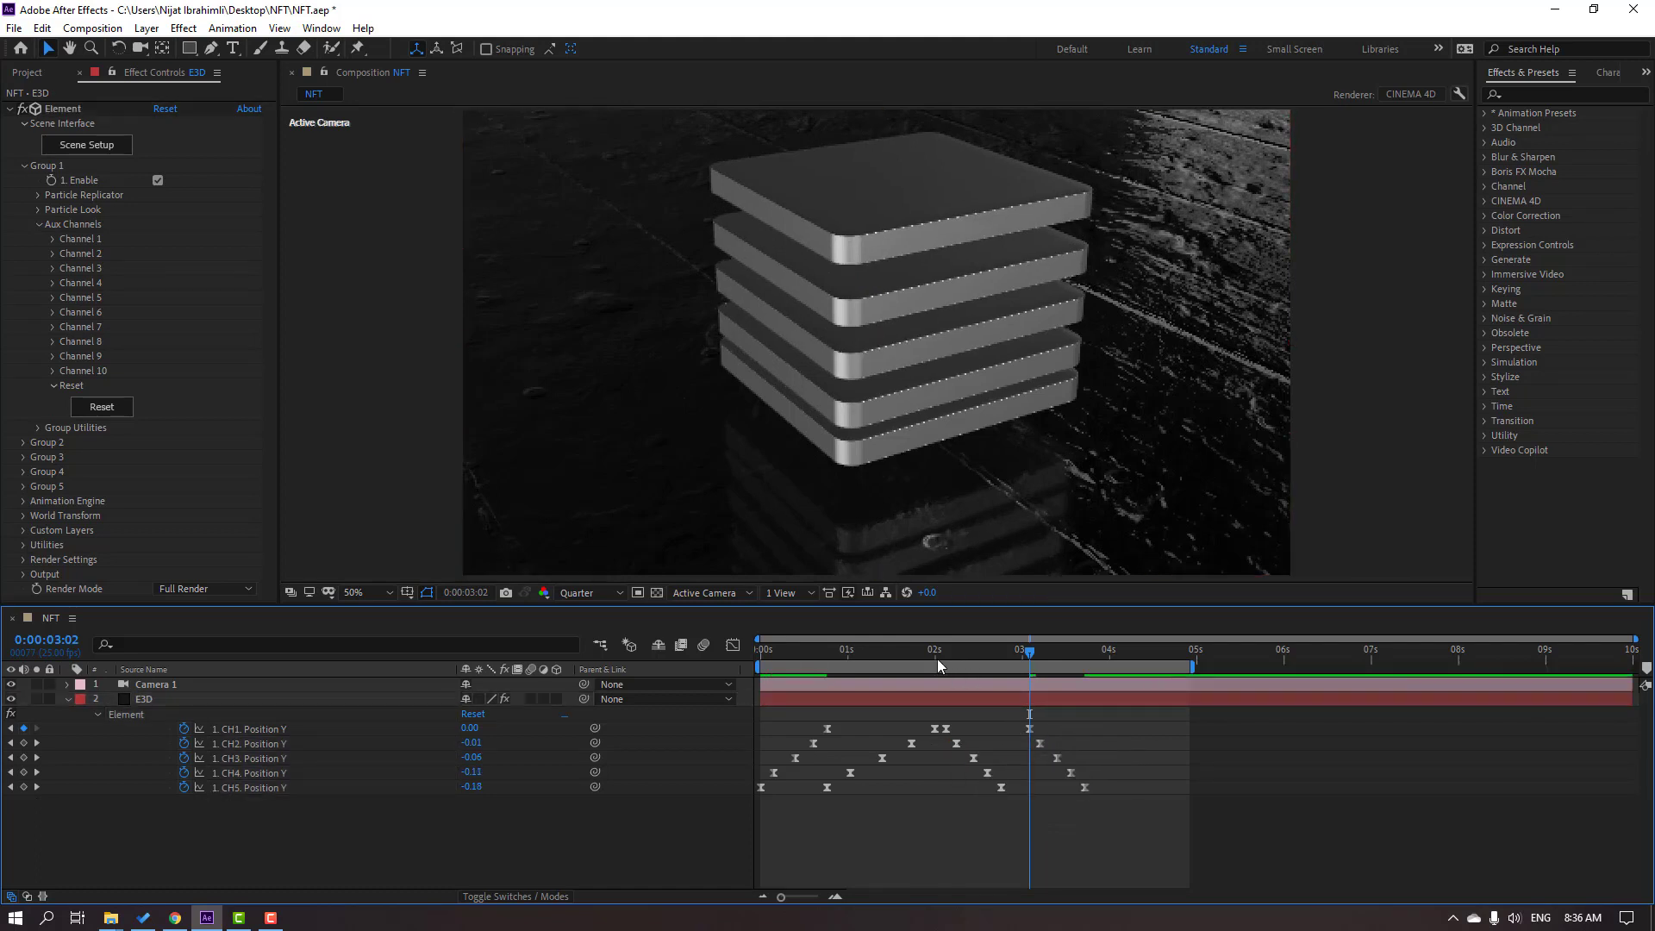
left_click_drag(845, 653, 1064, 654)
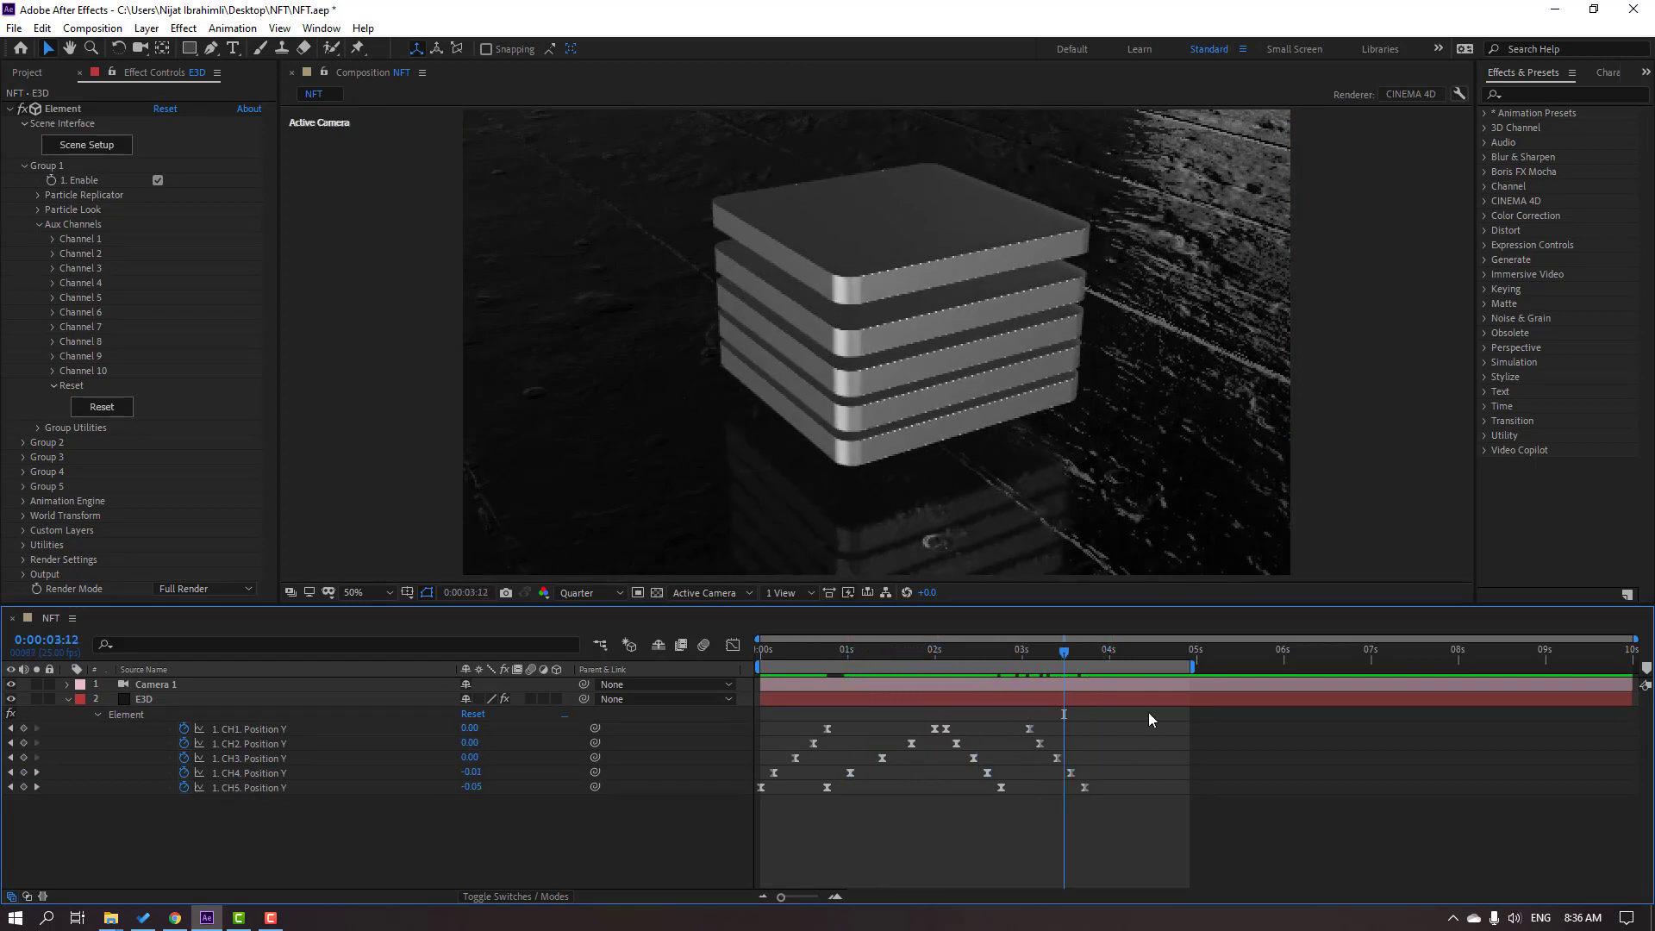
key("space")
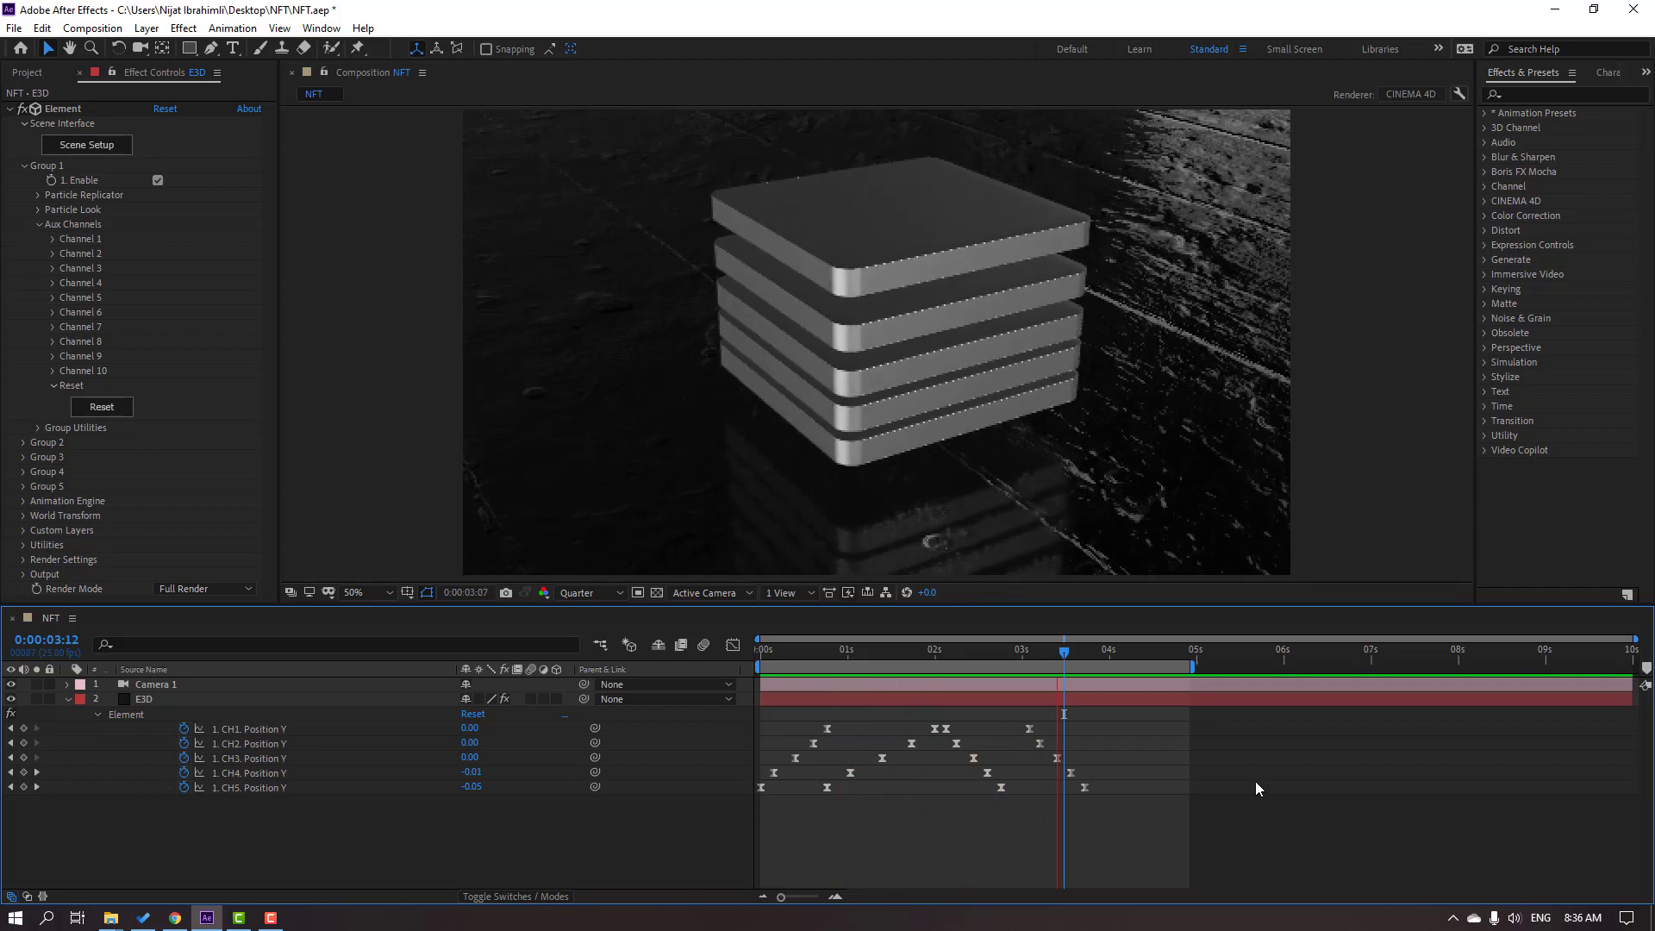
key("space")
Step: Shift all channels' closing keyframes slightly earlier so Channel 1's closing starts at about 2 seconds, and play back the result
left_click_drag(1058, 762, 943, 819)
left_click_drag(946, 743, 936, 743)
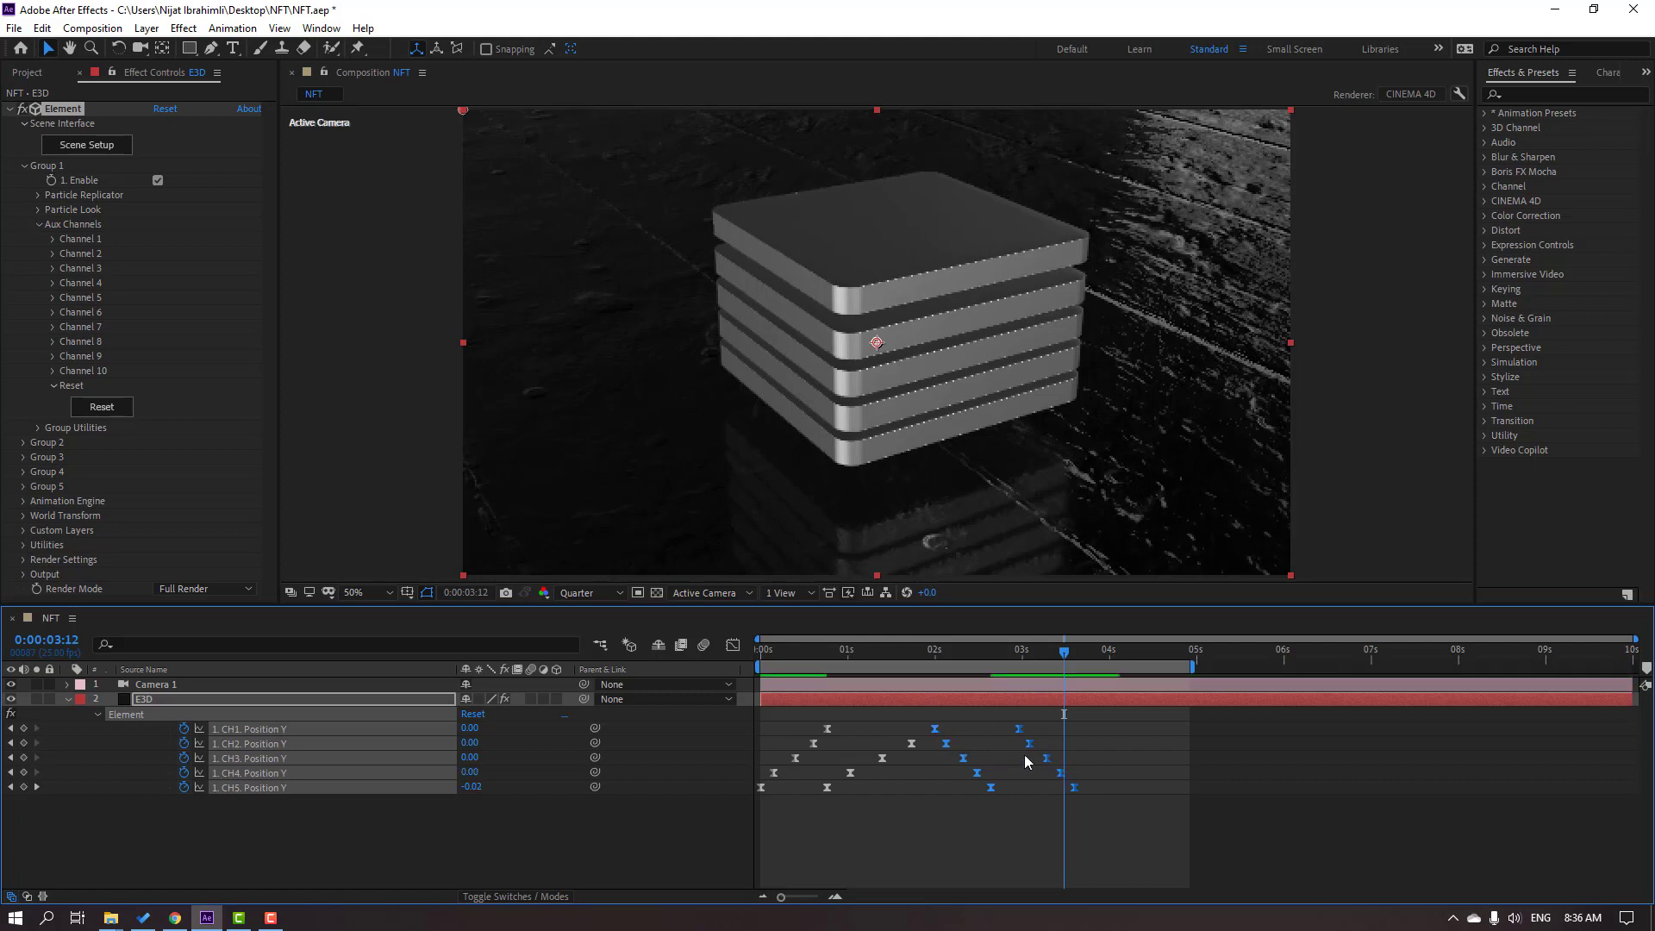
left_click(1121, 752)
key("space")
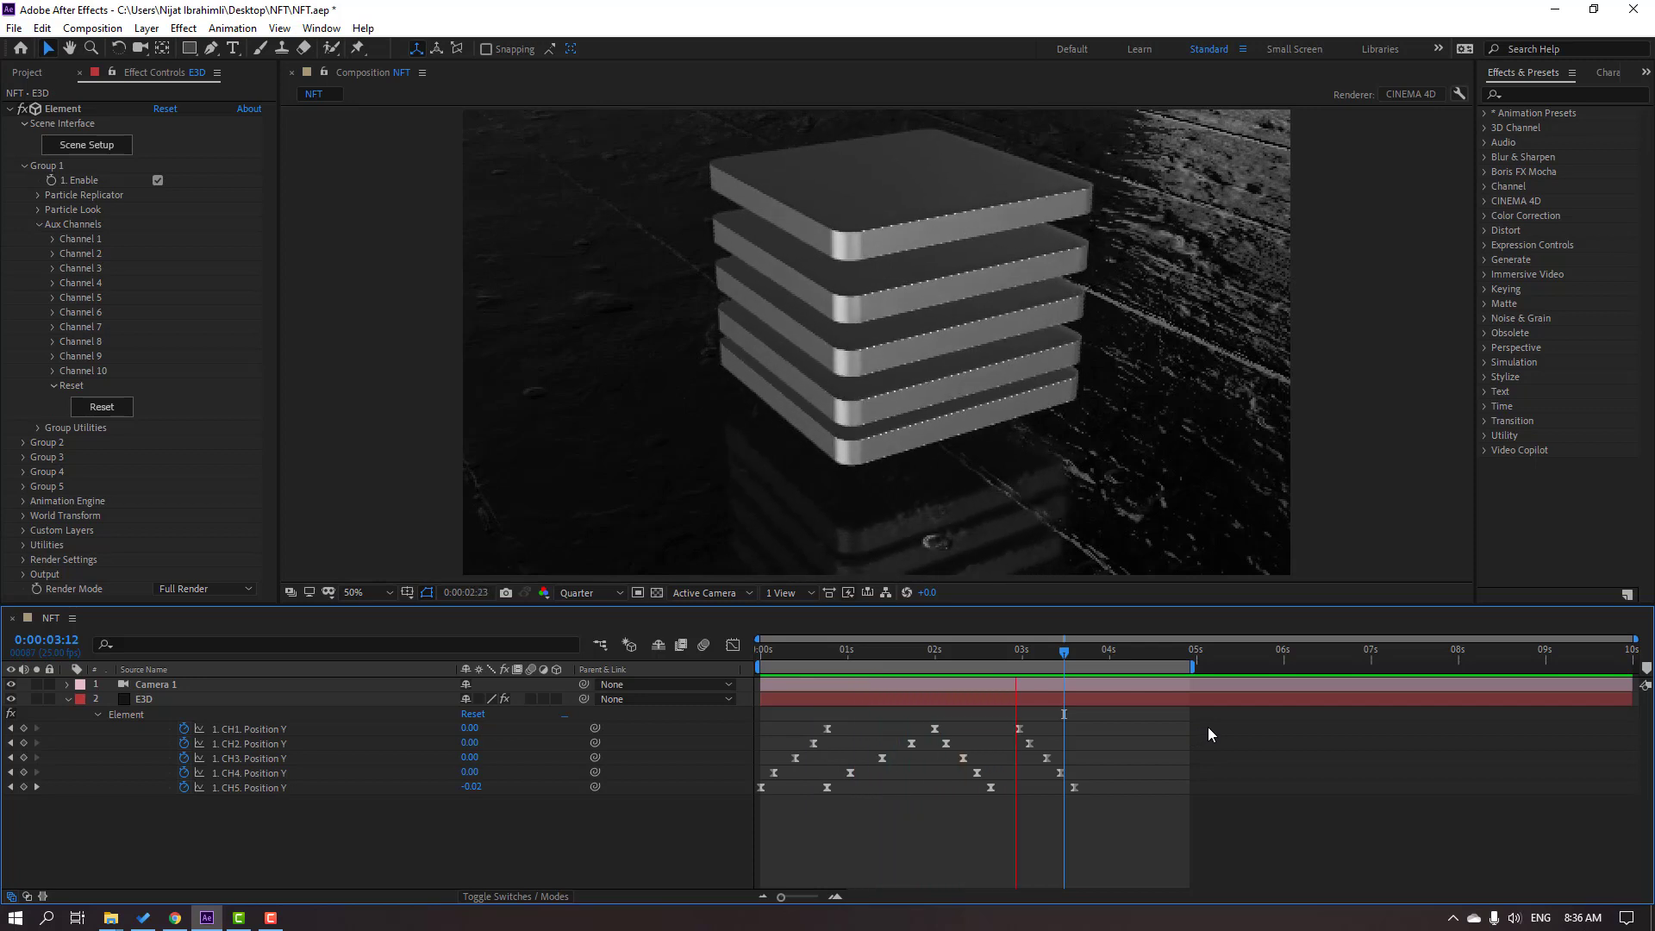
key("space")
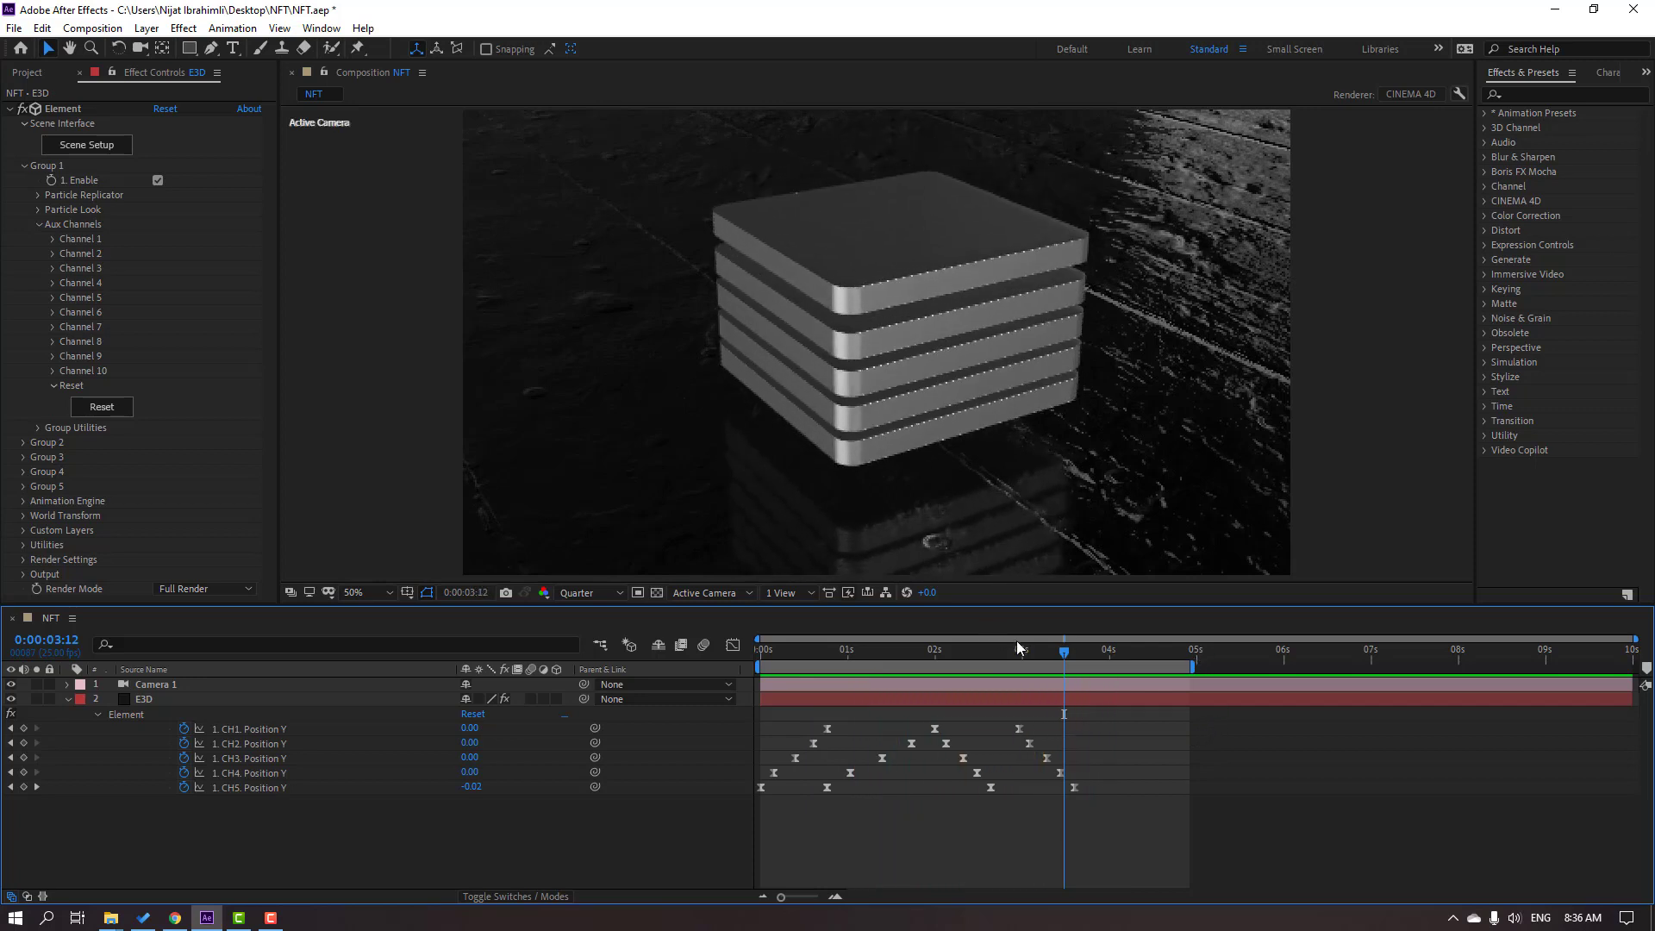
Step: Shorten the work area to end at about 3.7 seconds, just past the last closing keyframe, and preview the loop
left_click(938, 648)
left_click_drag(1187, 666, 1084, 666)
key("space")
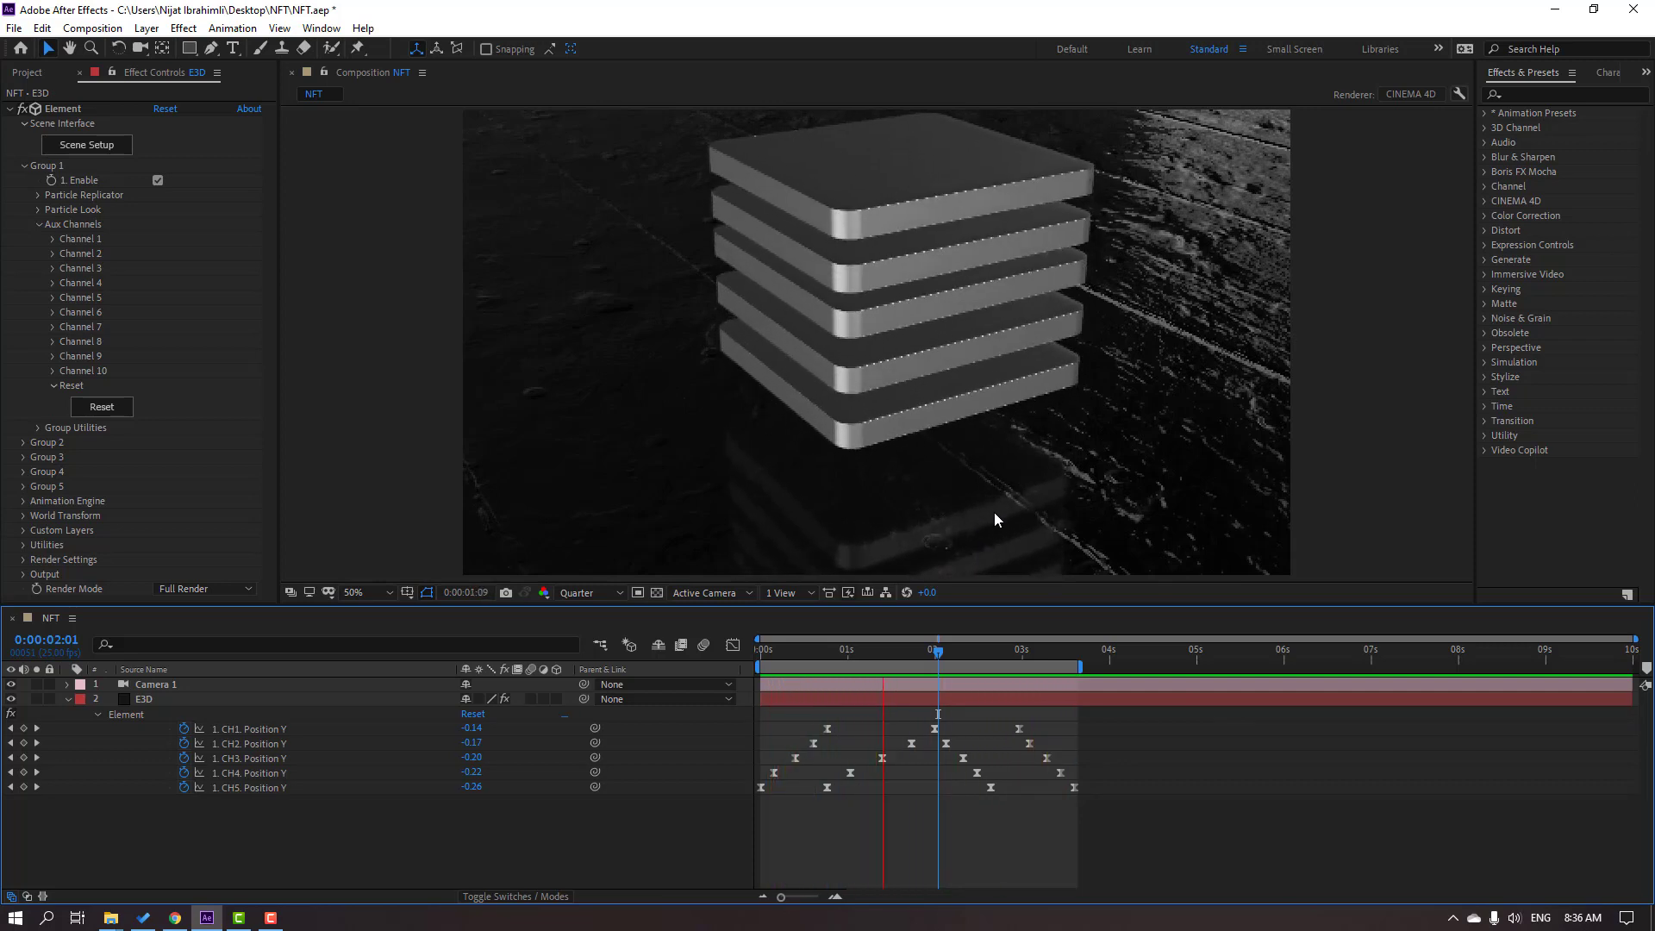
key("space")
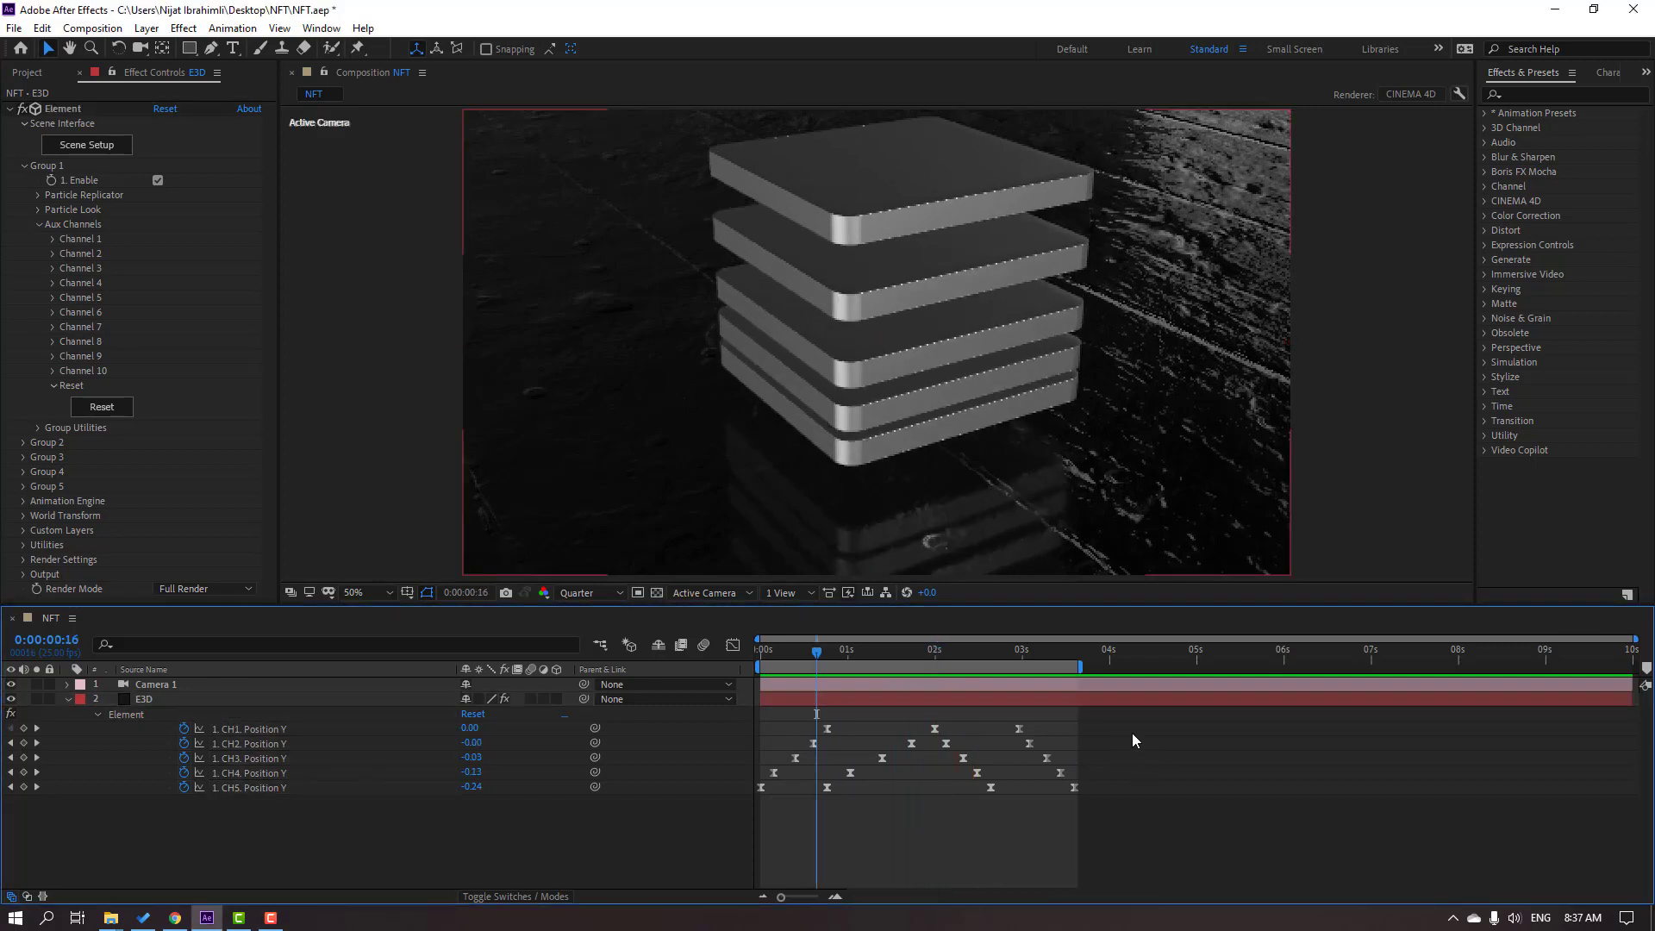
Step: Reshape all channels' closing Position Y curves in the speed graph so the slabs start slowly and reach peak speed late
left_click_drag(1160, 715, 759, 791)
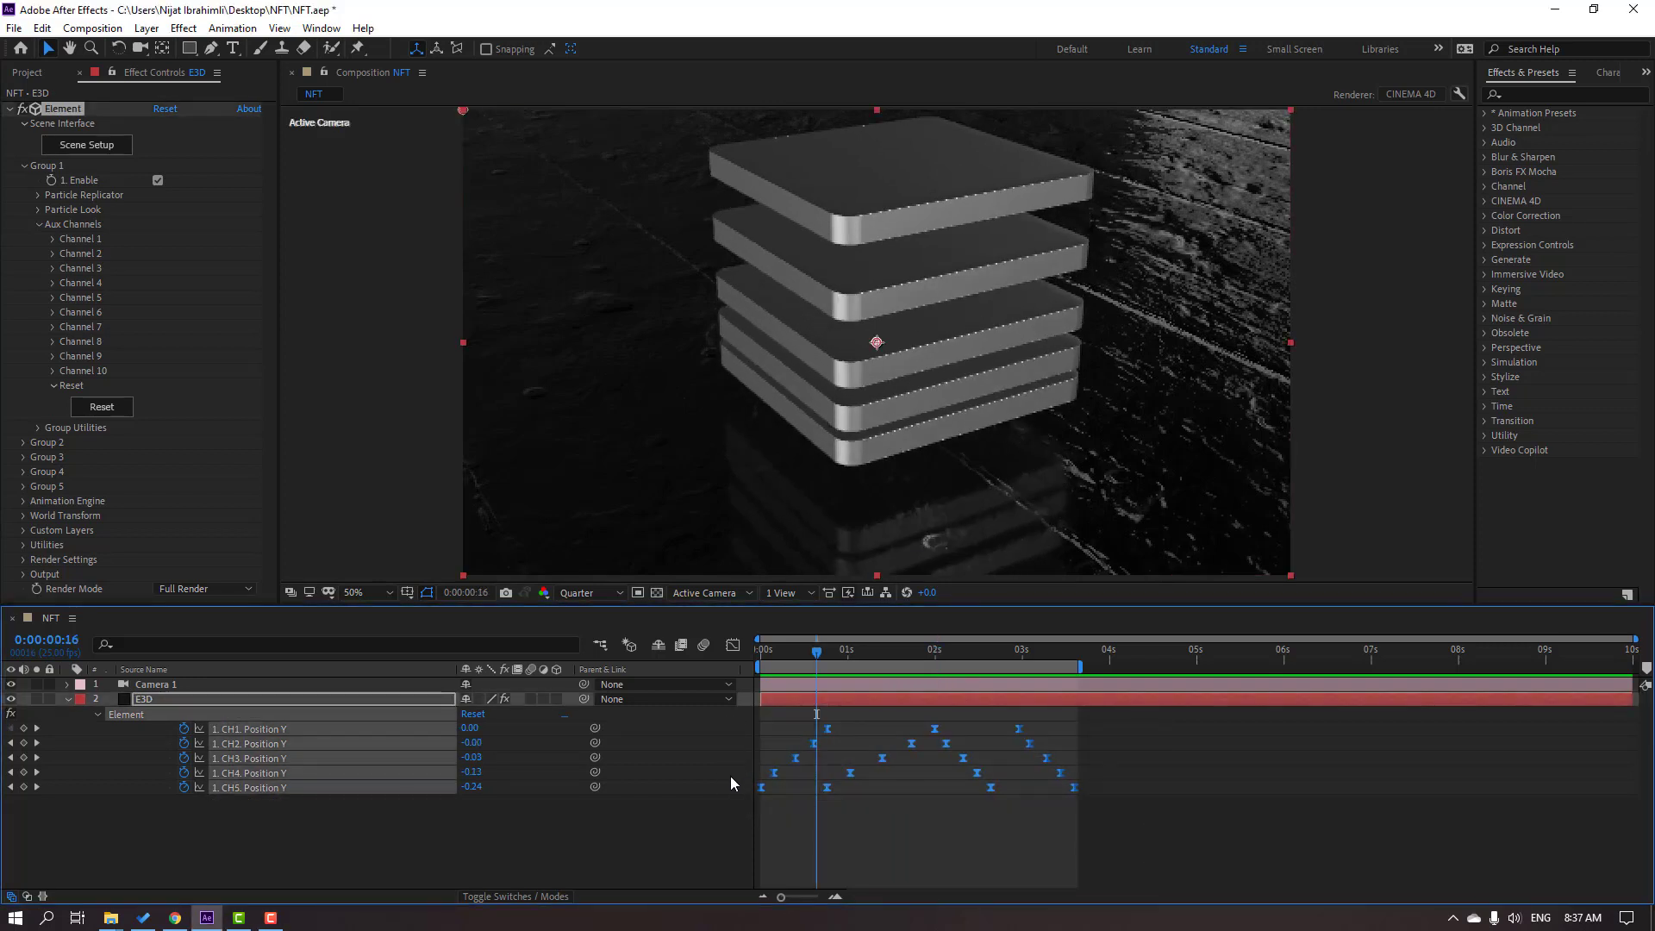
left_click(733, 646)
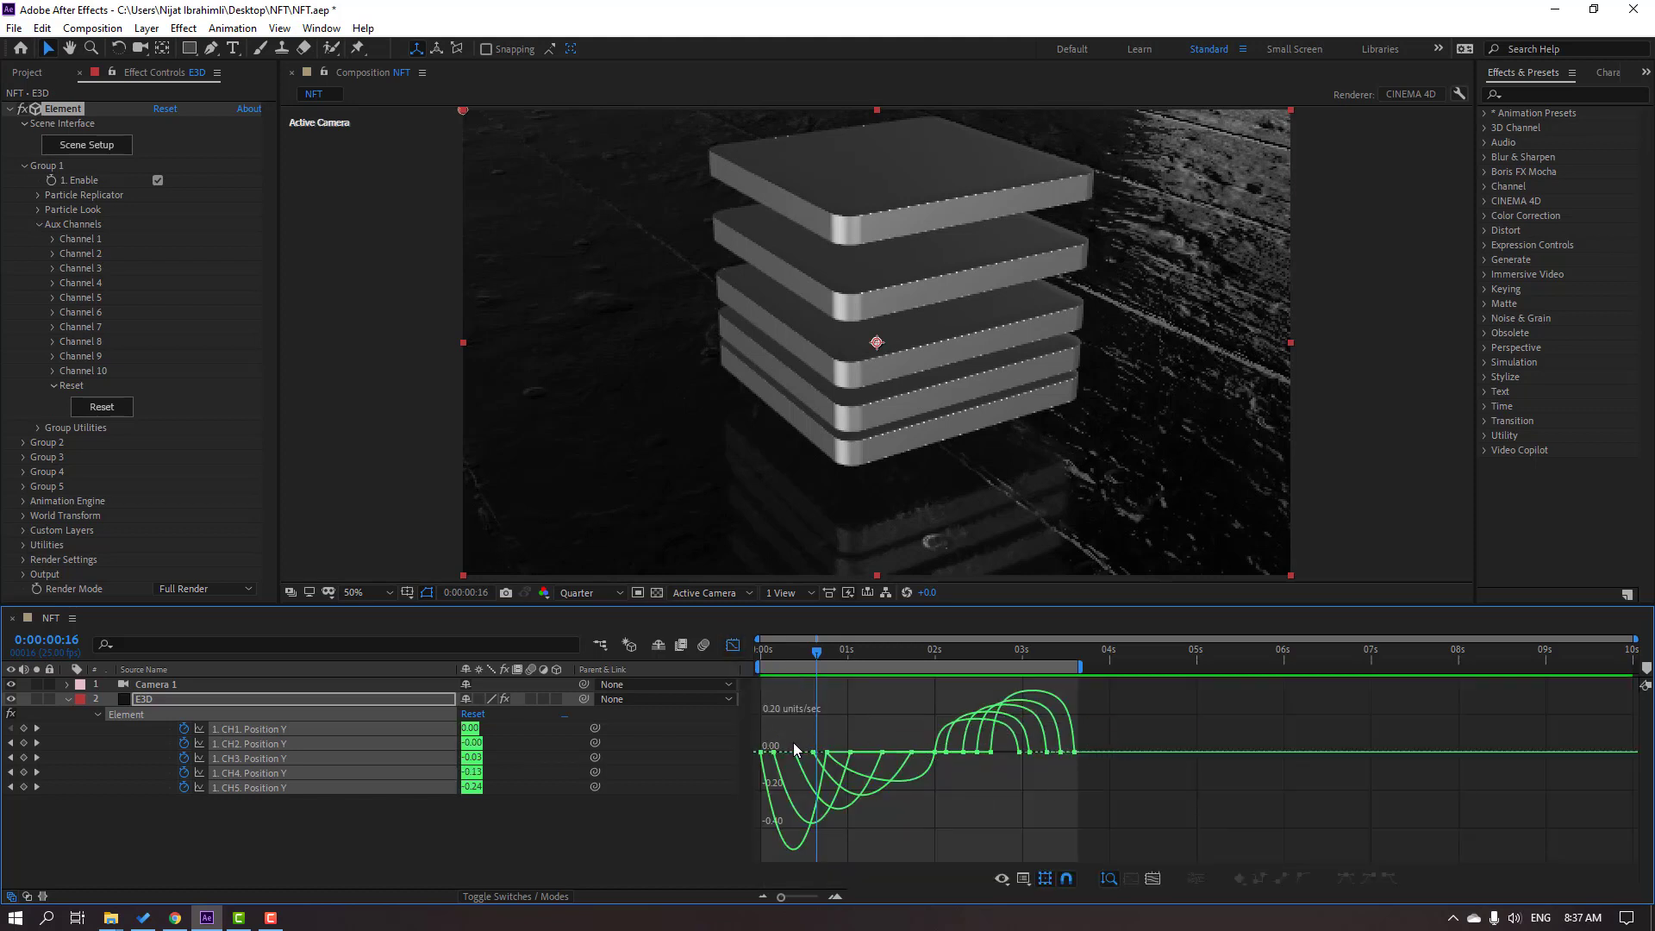
left_click_drag(1126, 740, 931, 757)
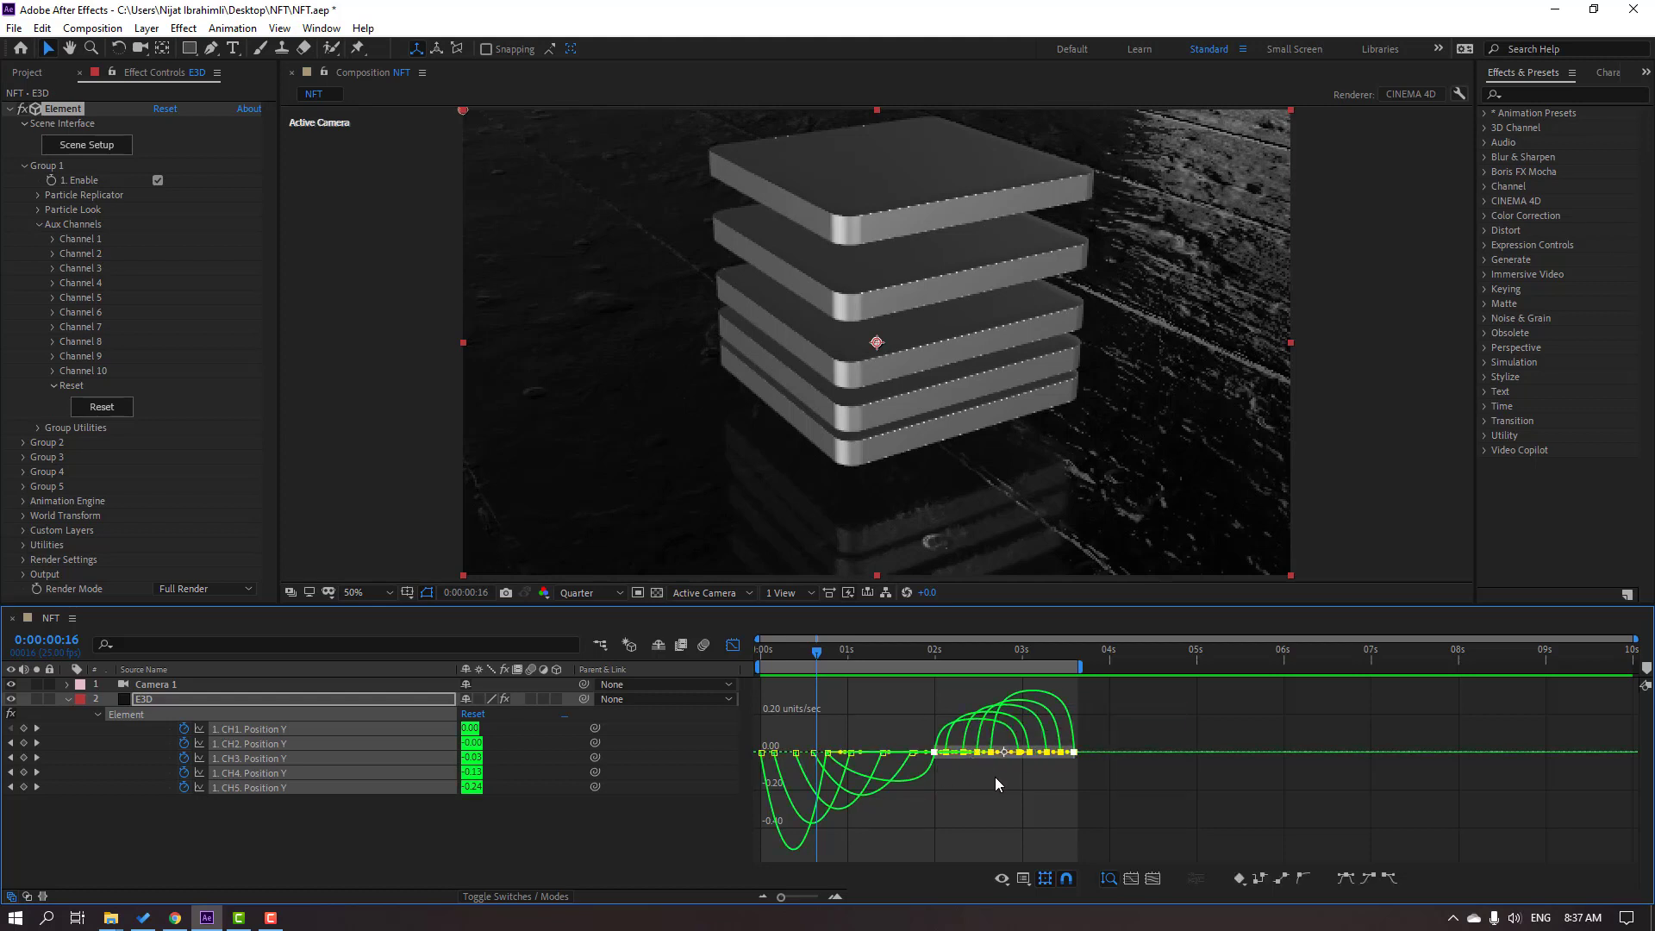
scroll(995, 778, "up", 2)
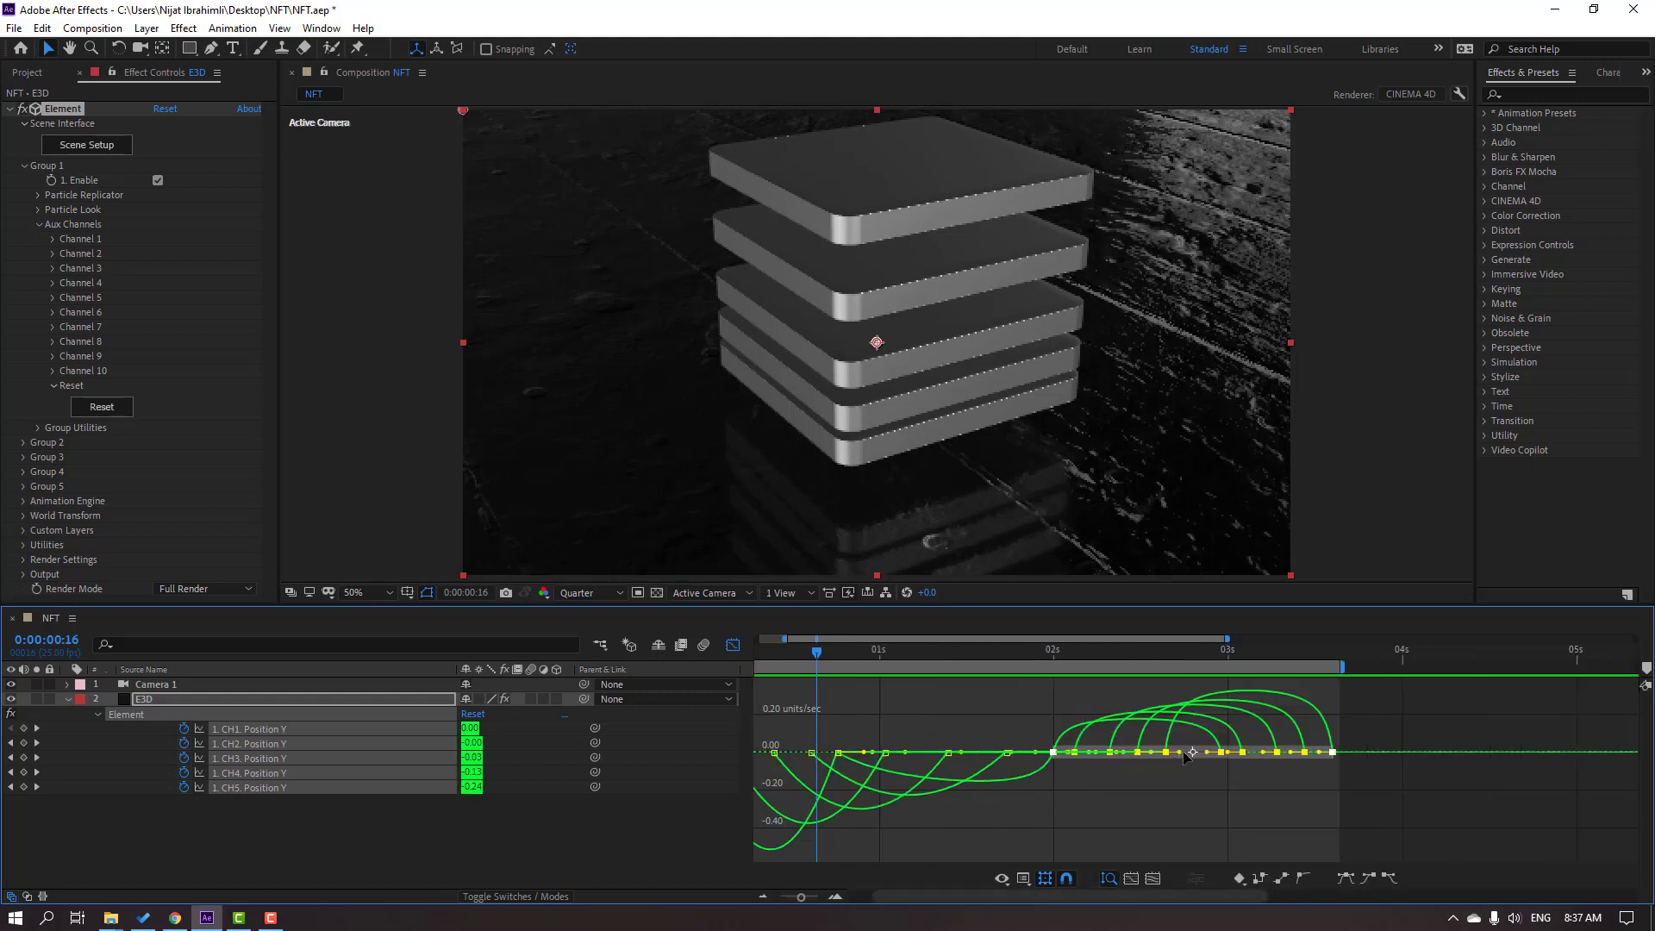
left_click_drag(1186, 755, 1200, 765)
left_click_drag(1015, 815, 1072, 814)
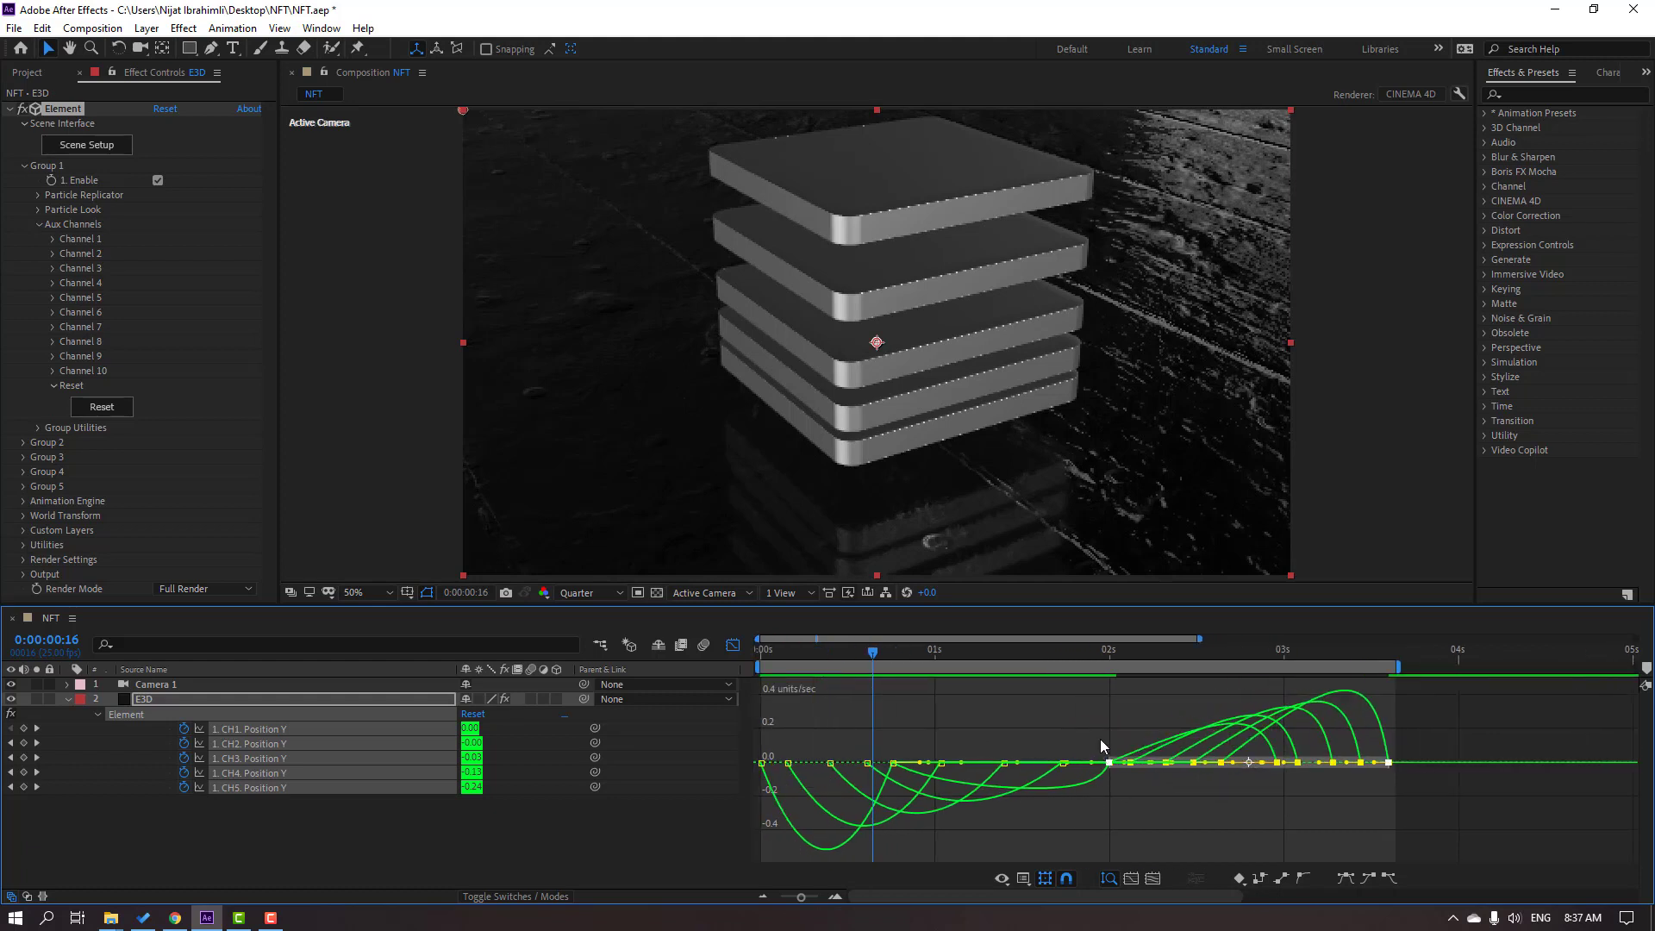
Step: Reshape the opening speed curves so the slabs move fastest early and settle slowly, and preview the motion
left_click_drag(1085, 736, 750, 769)
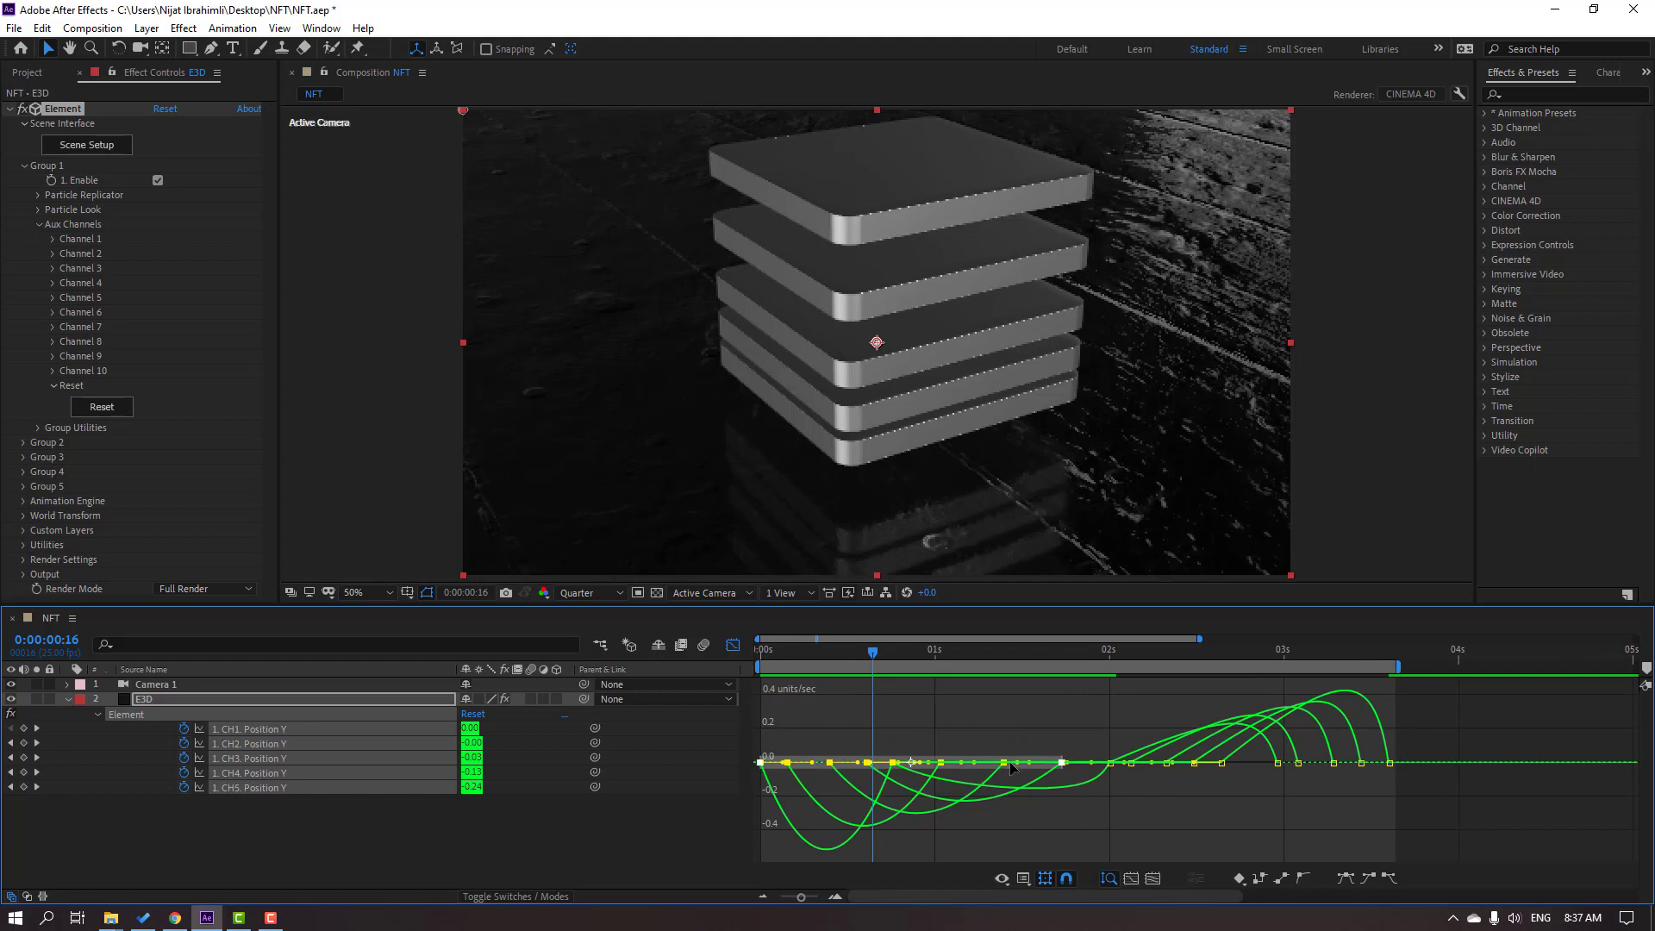
left_click_drag(979, 764, 959, 763)
key("minus")
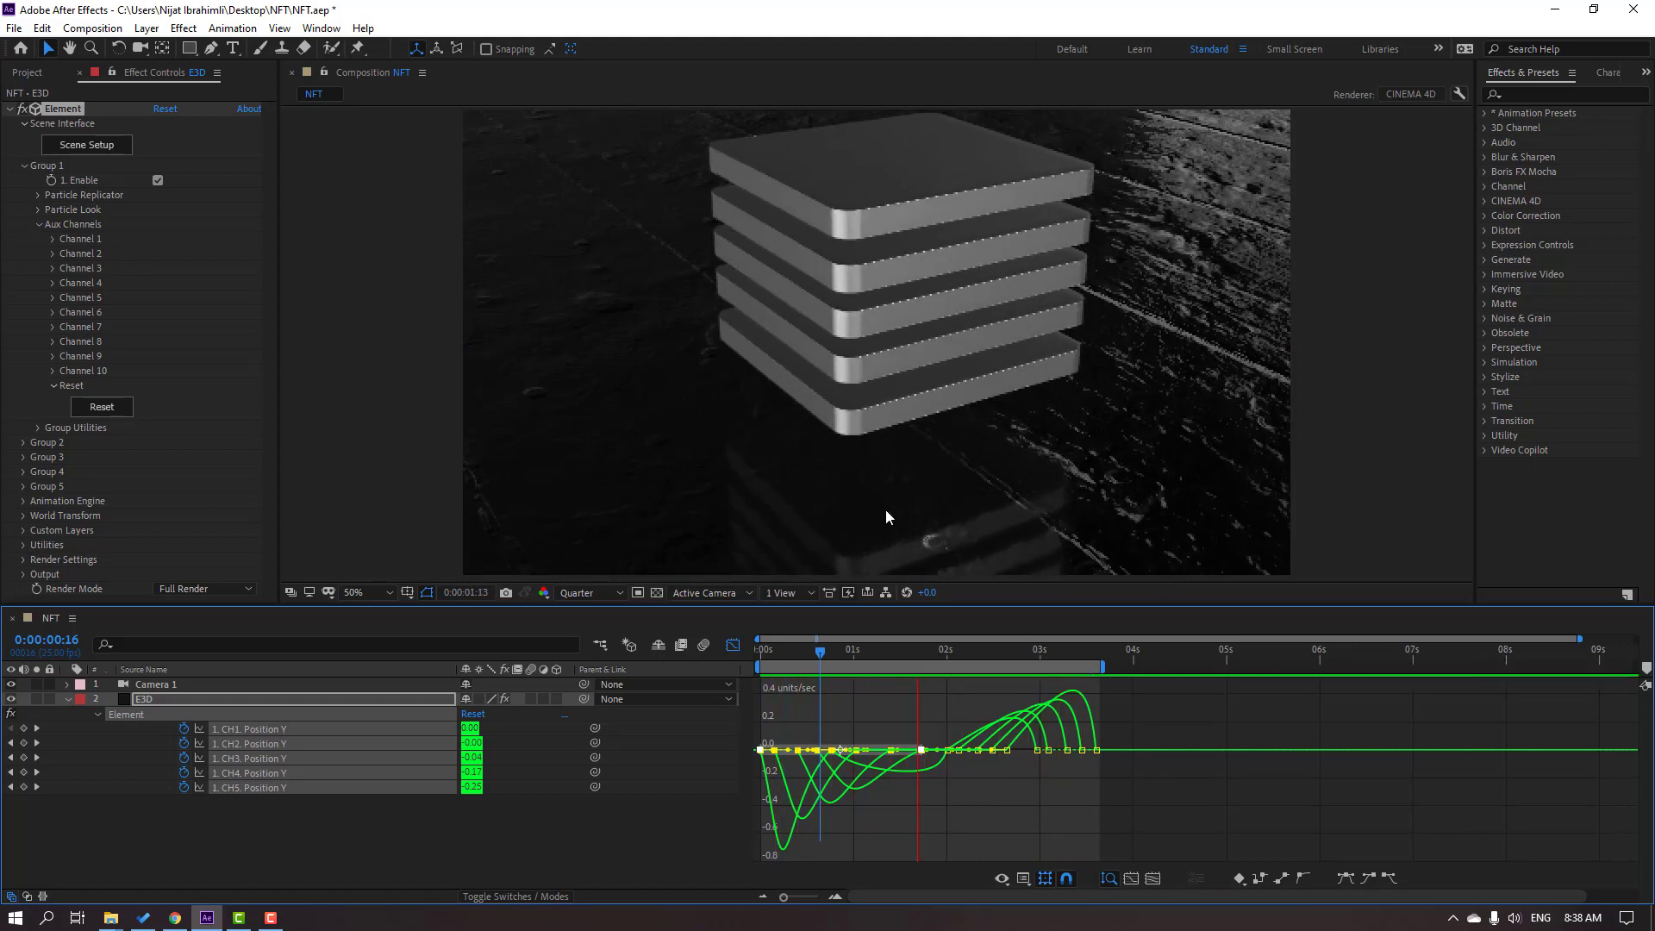
key("space")
left_click(1006, 748)
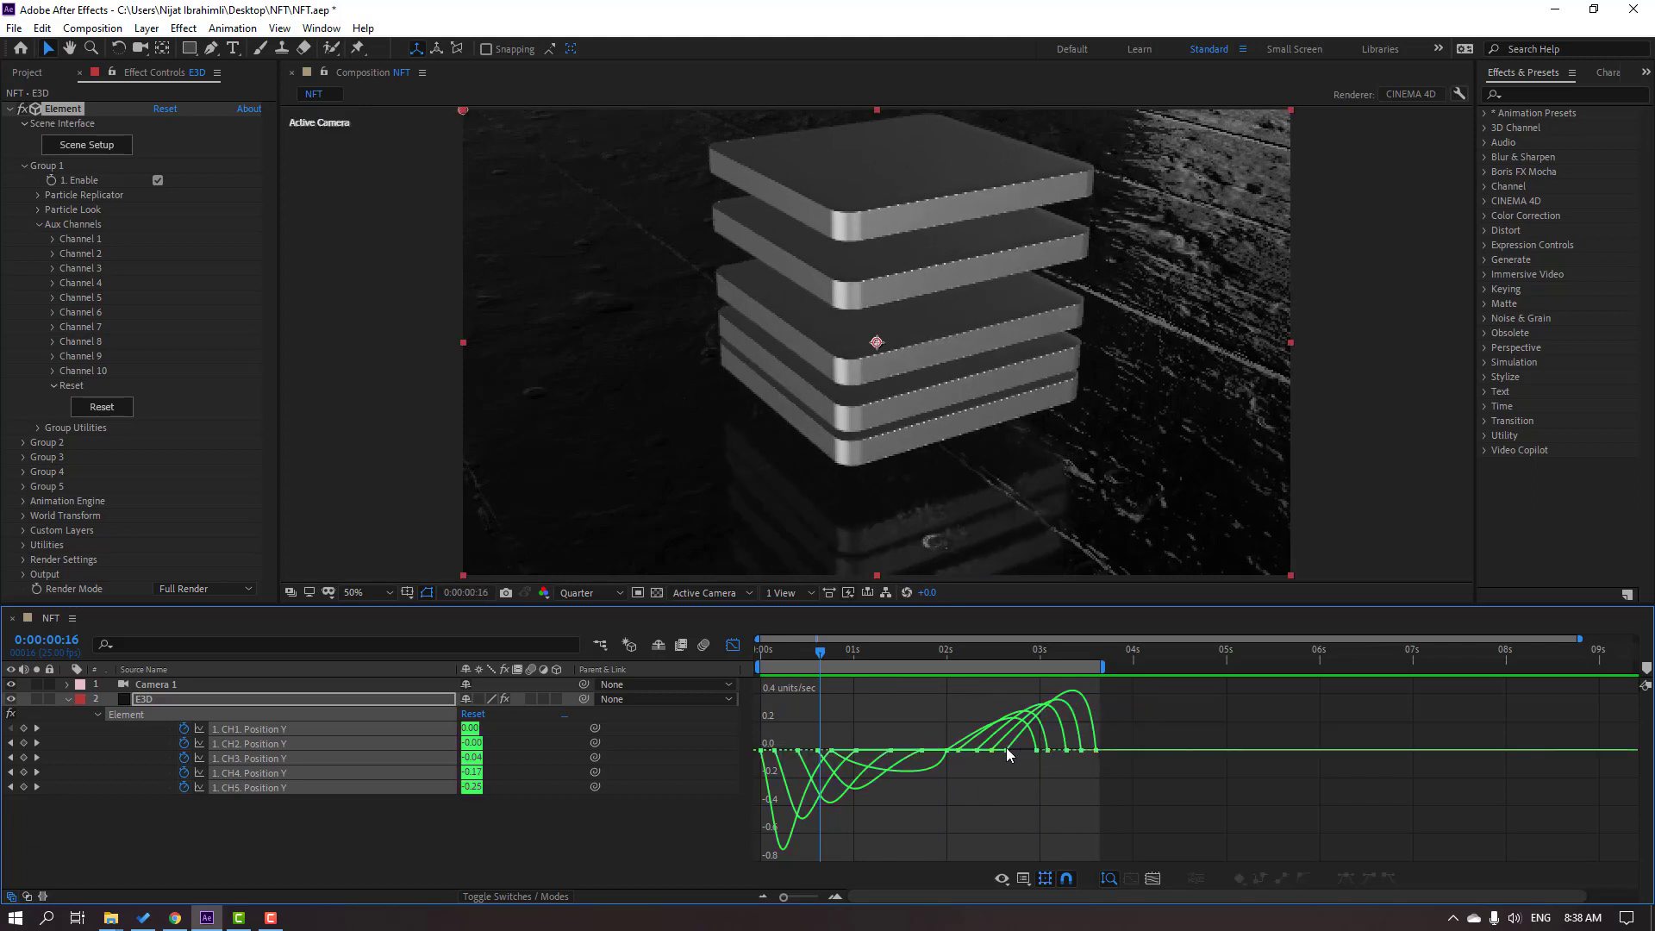
Step: Try adjusting the easing on the first keyframes of the closing moves, preview it, and undo the change
left_click_drag(937, 756, 996, 759)
key("space")
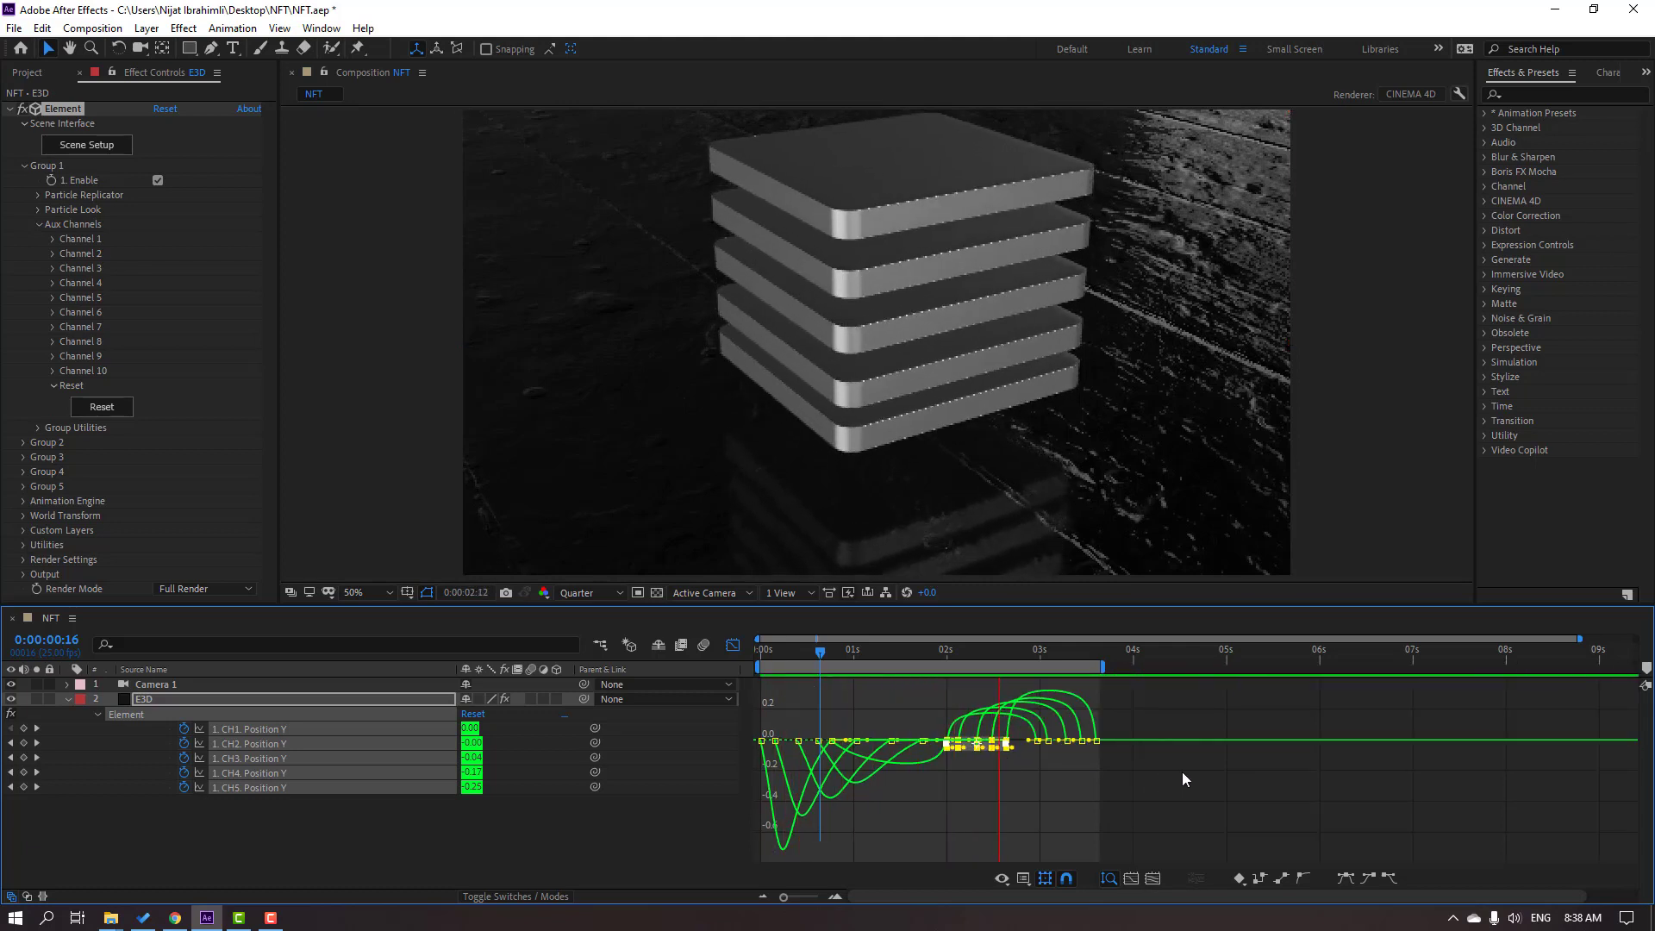
key("space")
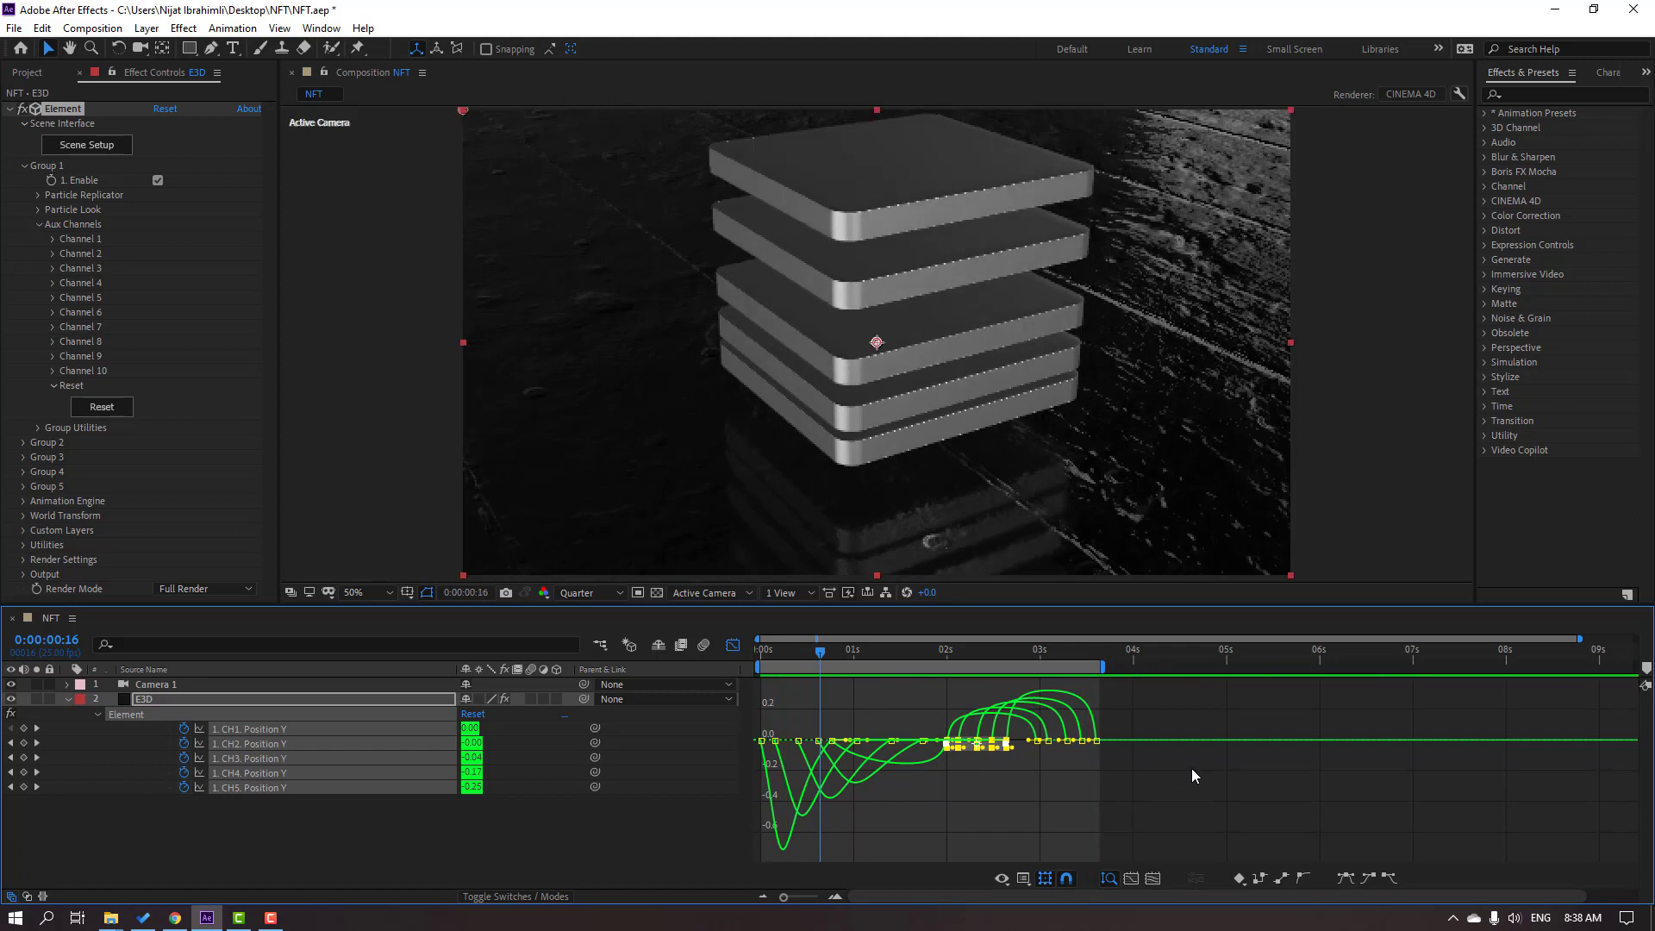
left_click(1201, 758)
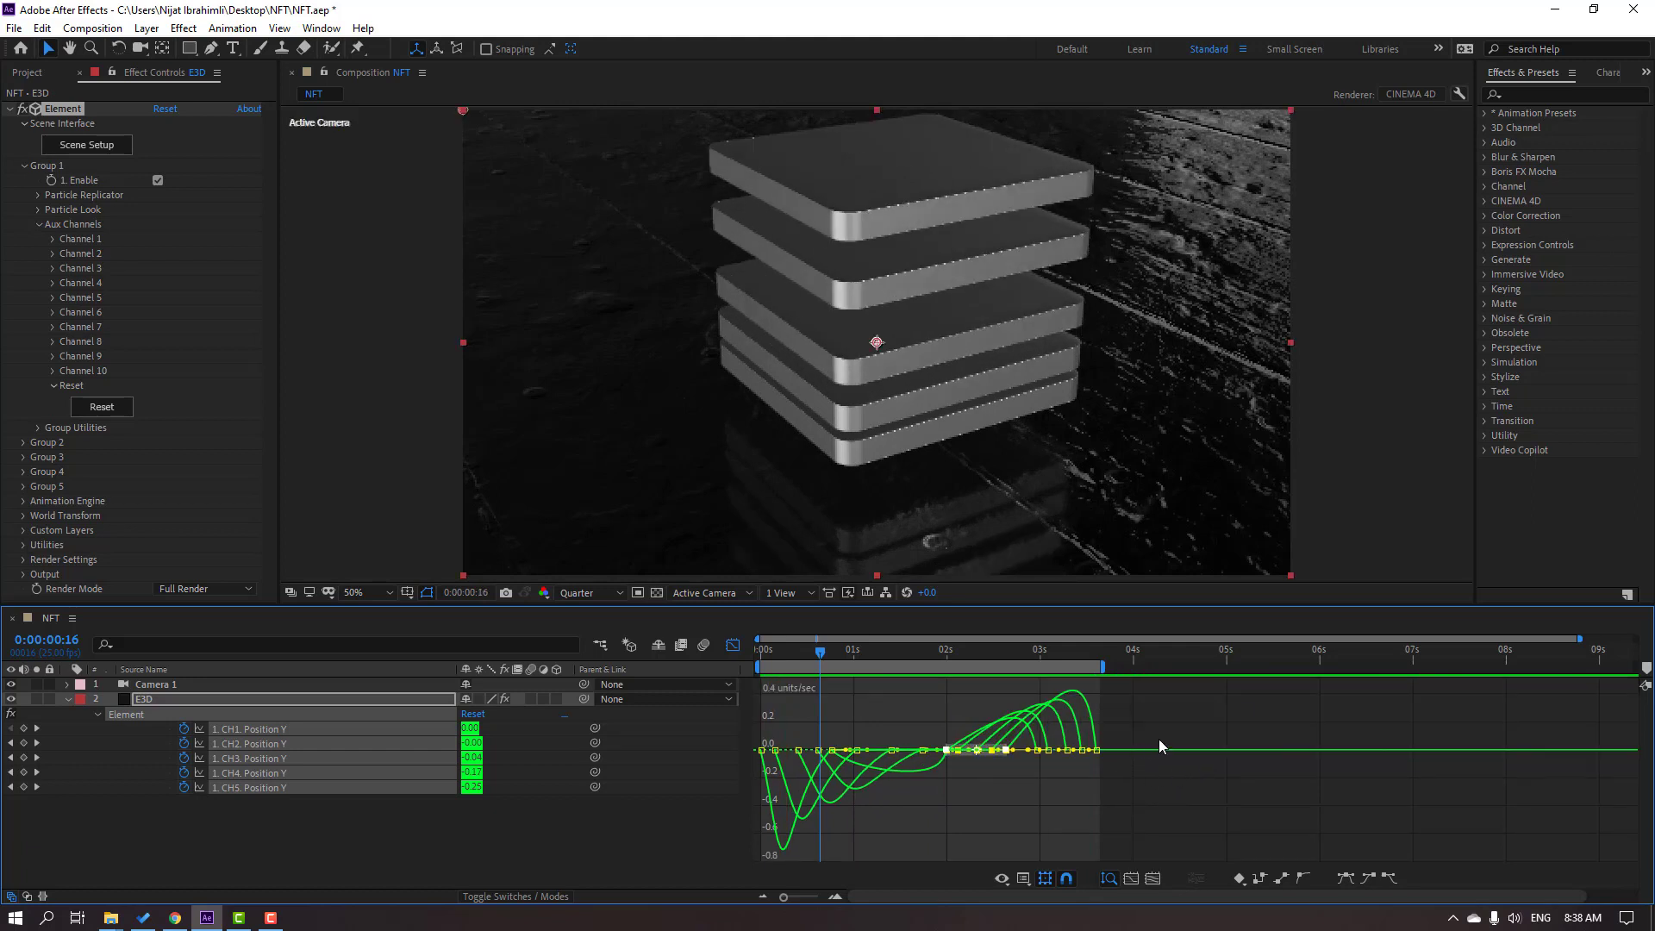
Step: Shift the closing moves' speed peaks further toward their final keyframes, preview the motion, and return to the keyframe view
mouse_move(1093, 758)
left_mouse_down()
mouse_move(1040, 771)
mouse_move(1065, 759)
left_mouse_up()
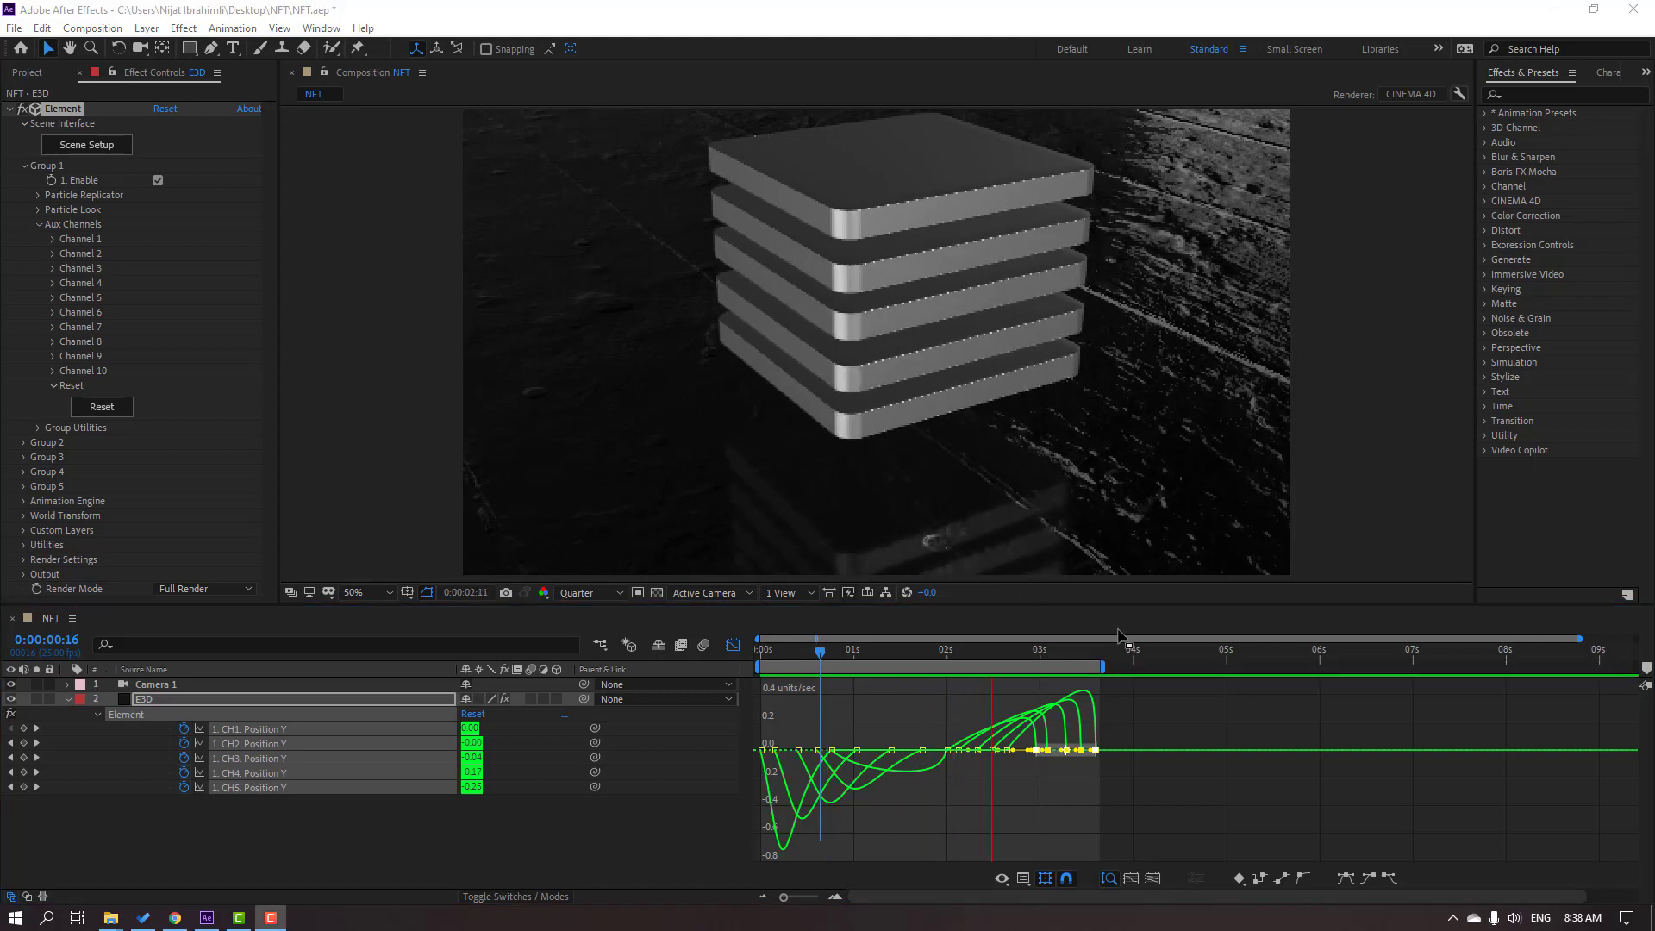
key("space")
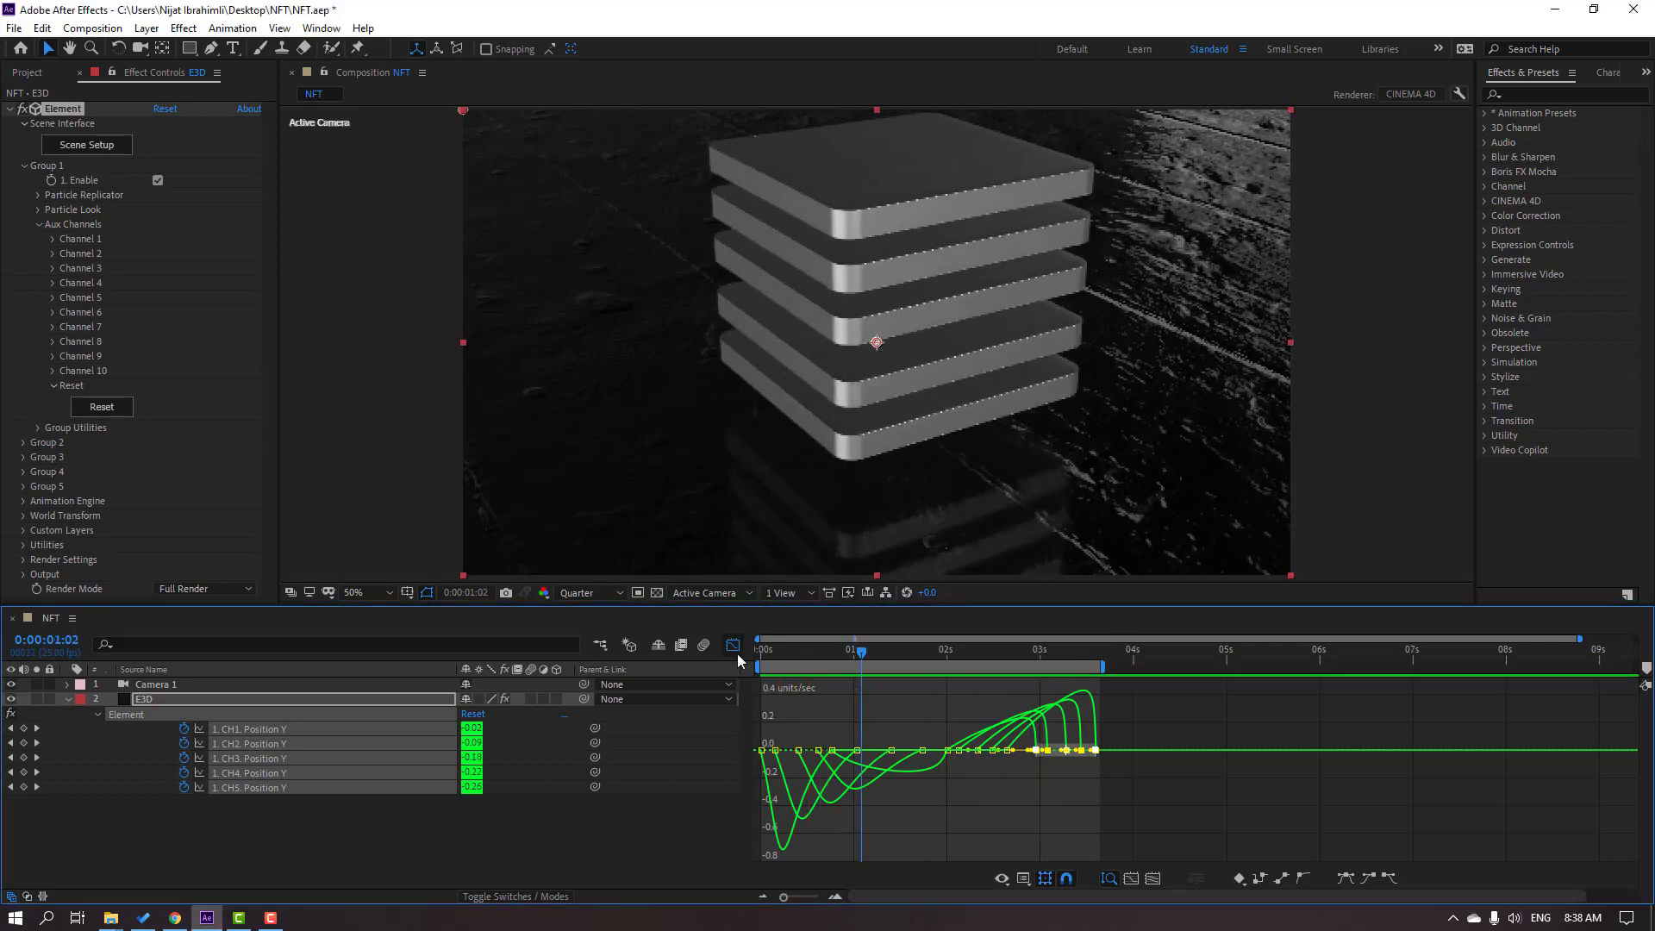
left_click(733, 645)
left_click_drag(847, 642, 839, 645)
Step: Expose the Lighting options in the Render Settings of the E3D layer's Element effect
left_click(140, 700)
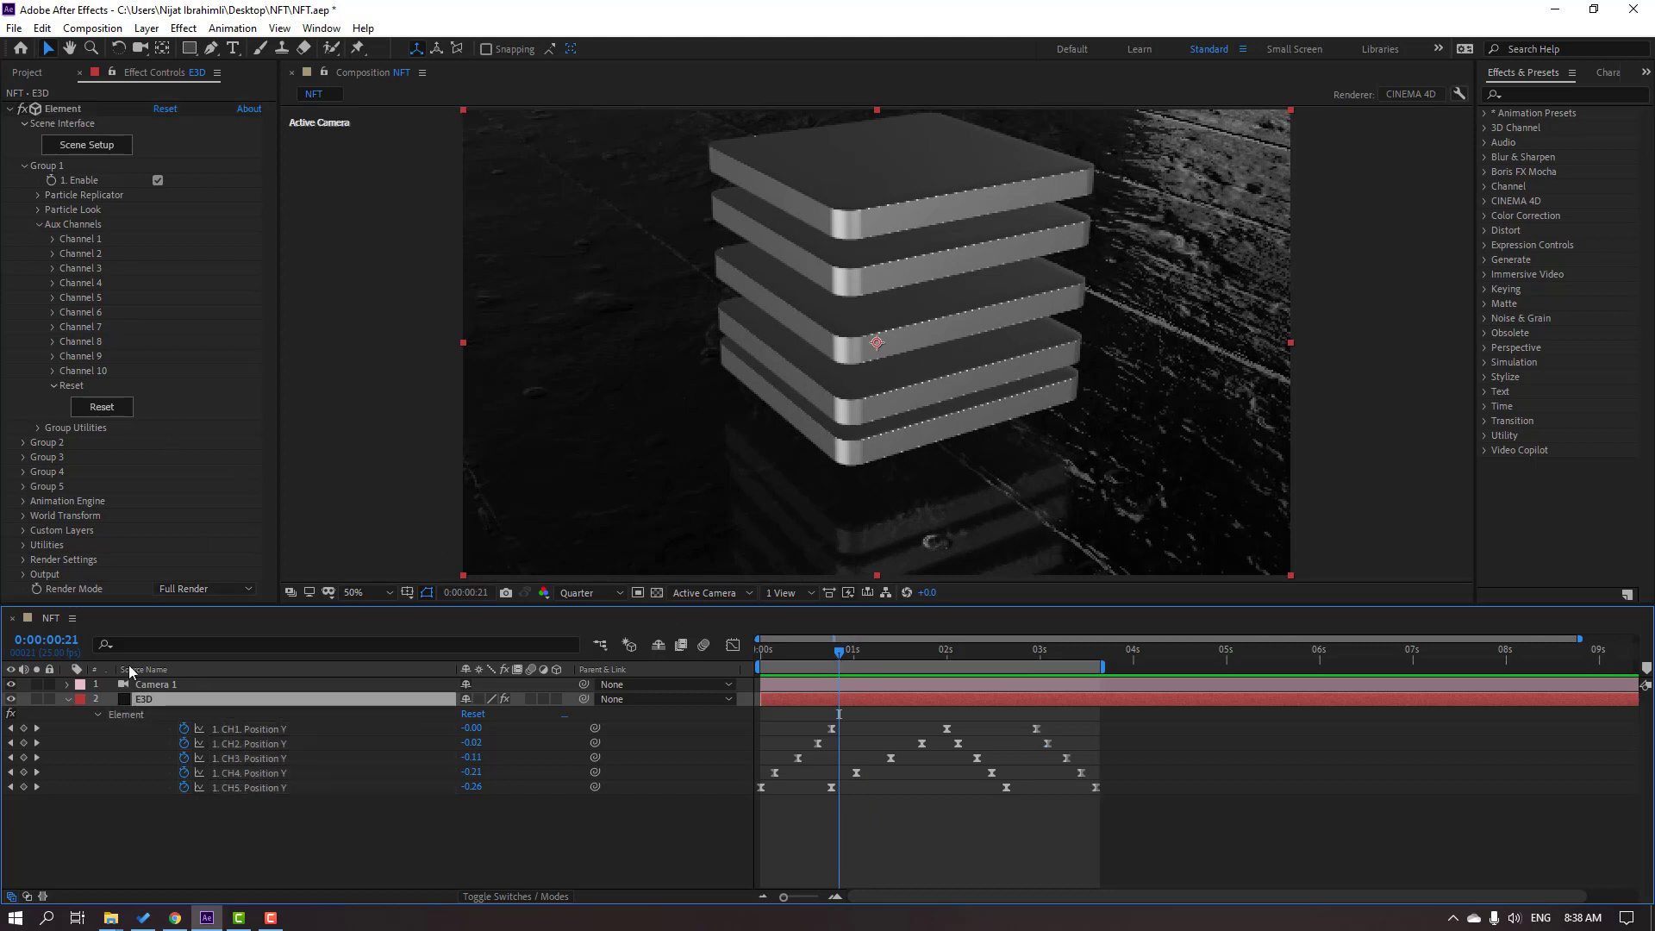
left_click(24, 166)
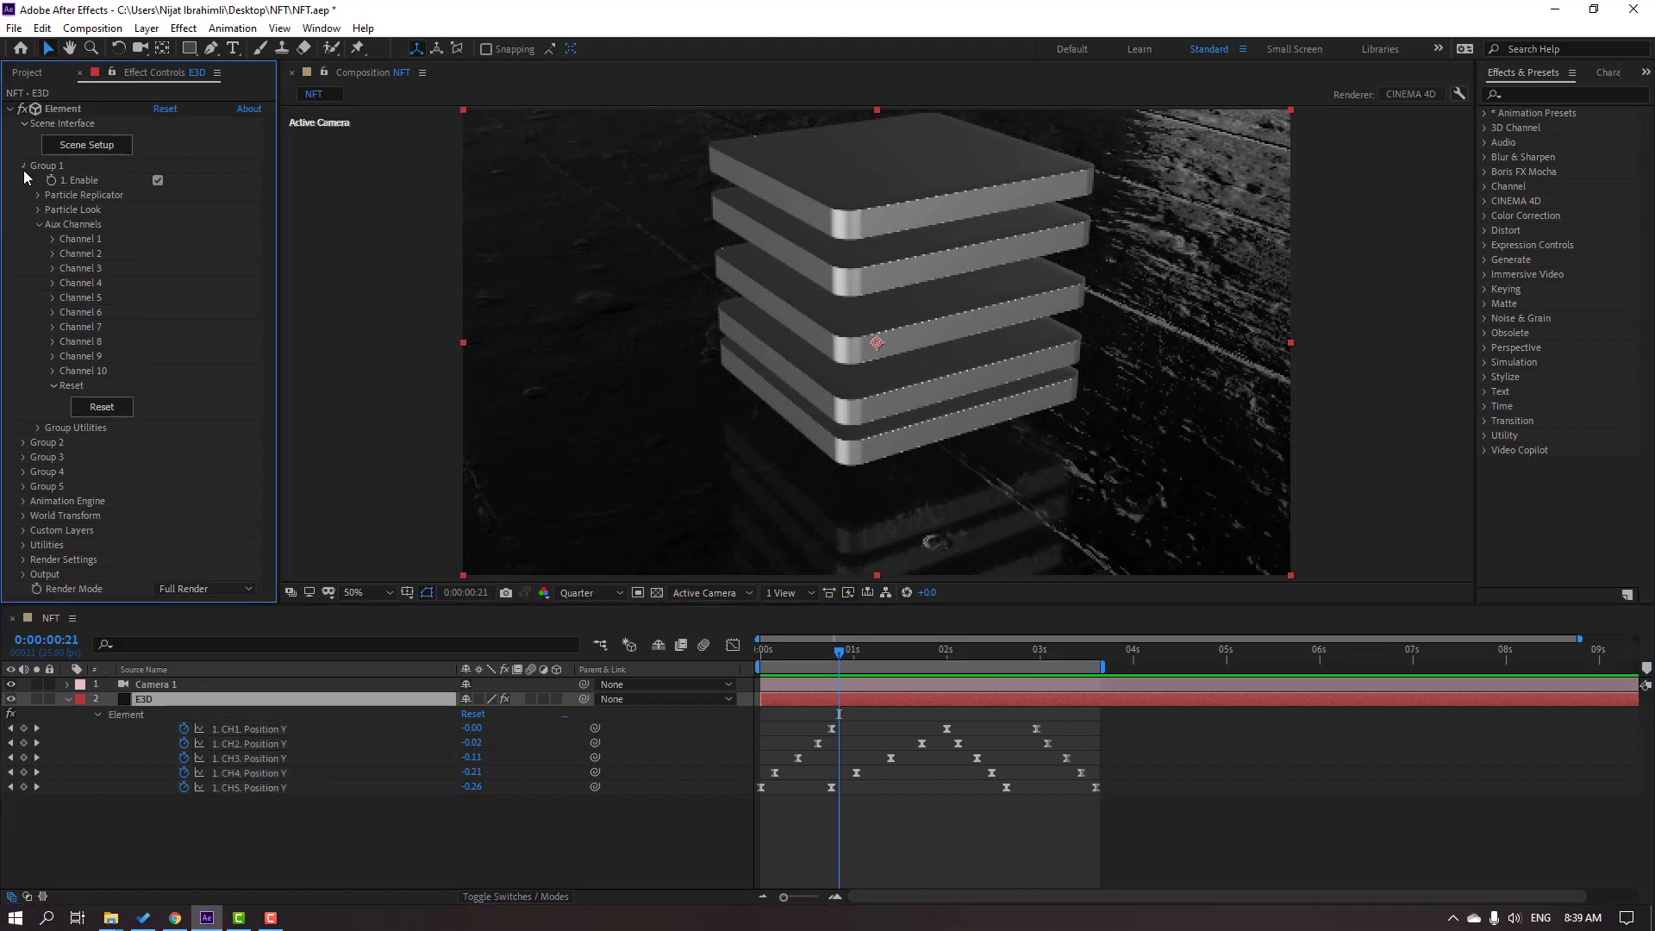
left_click(23, 298)
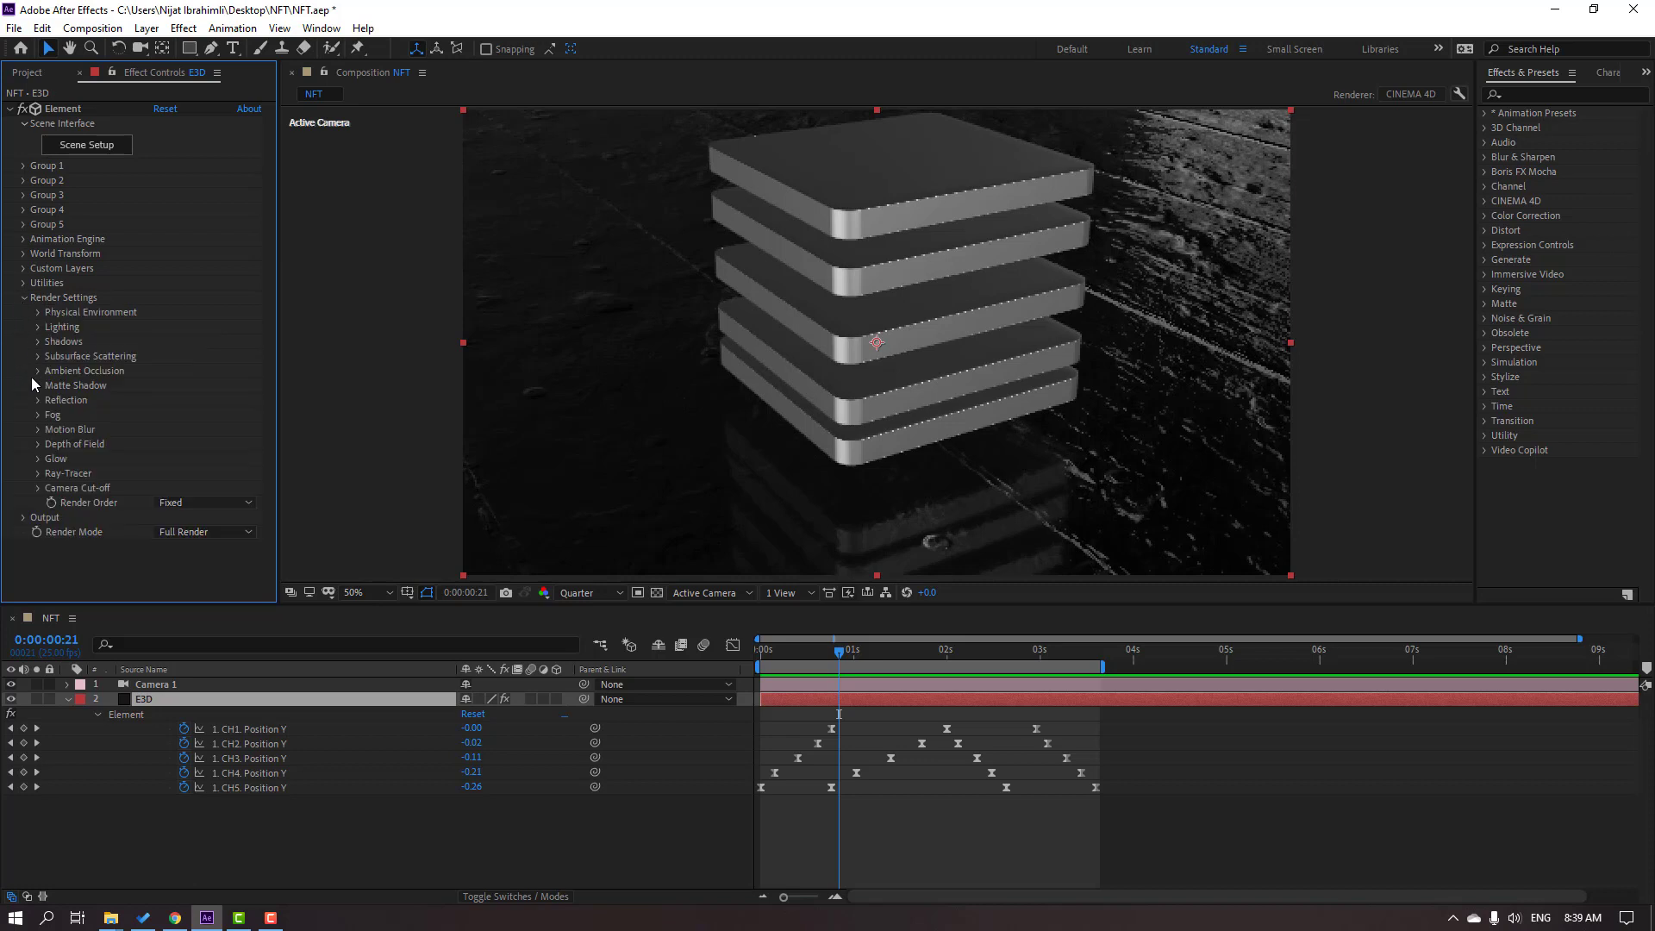
left_click(38, 329)
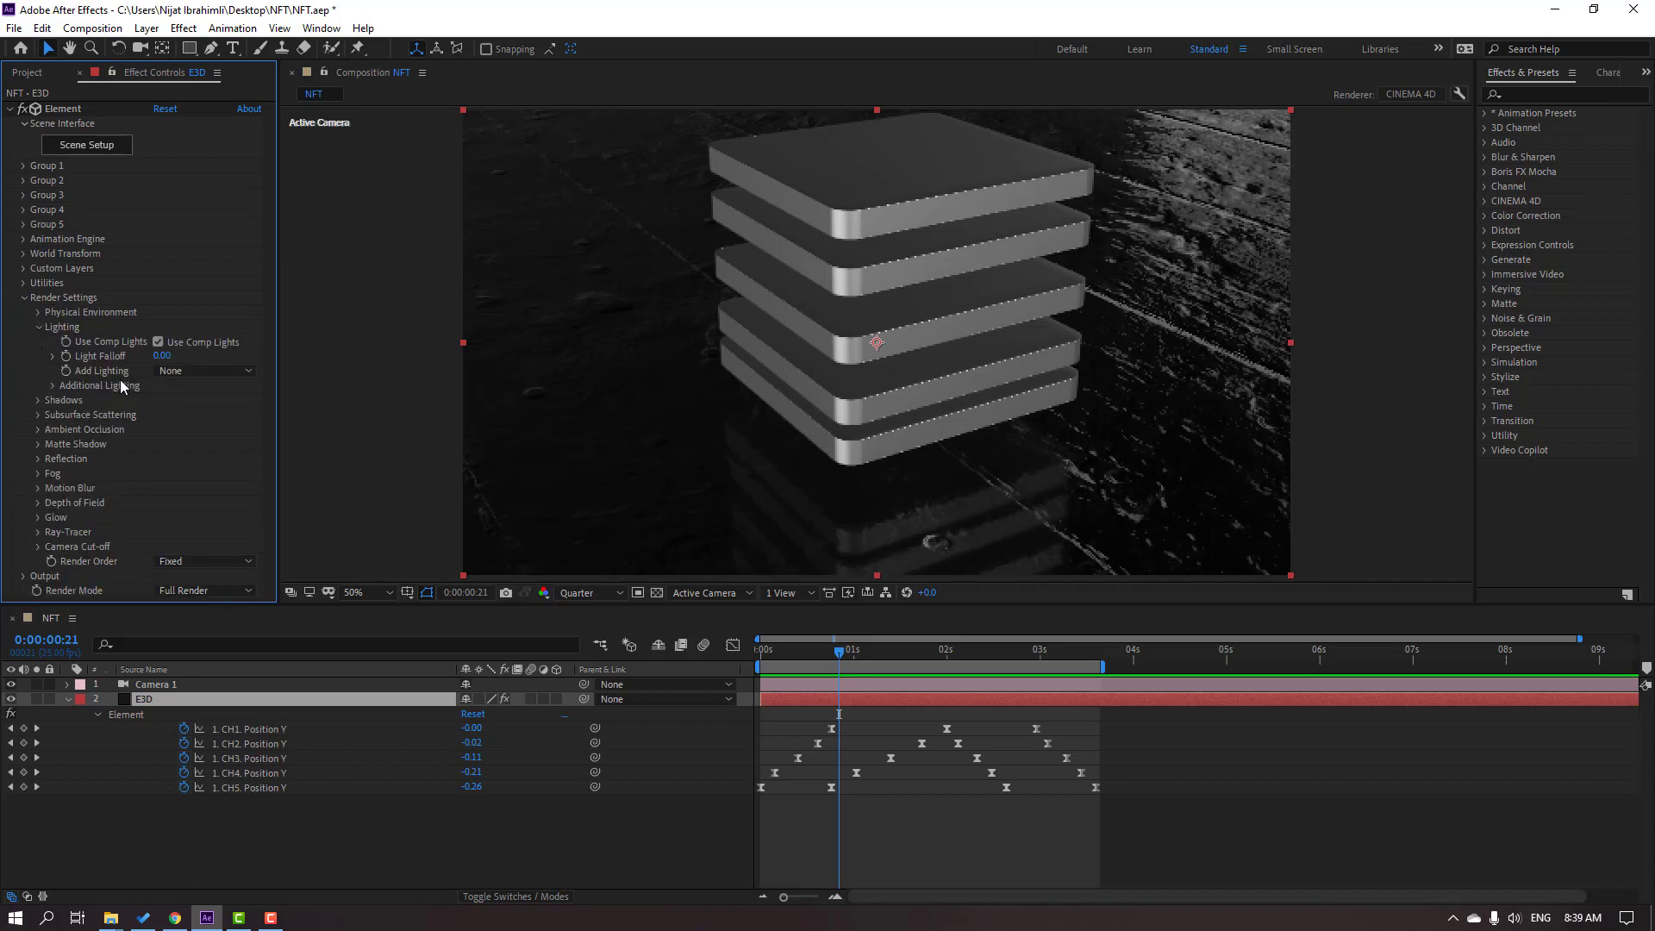
Step: Try the Cinema, Dark and Basic presets for Add Lighting on the slab scene
left_click(169, 373)
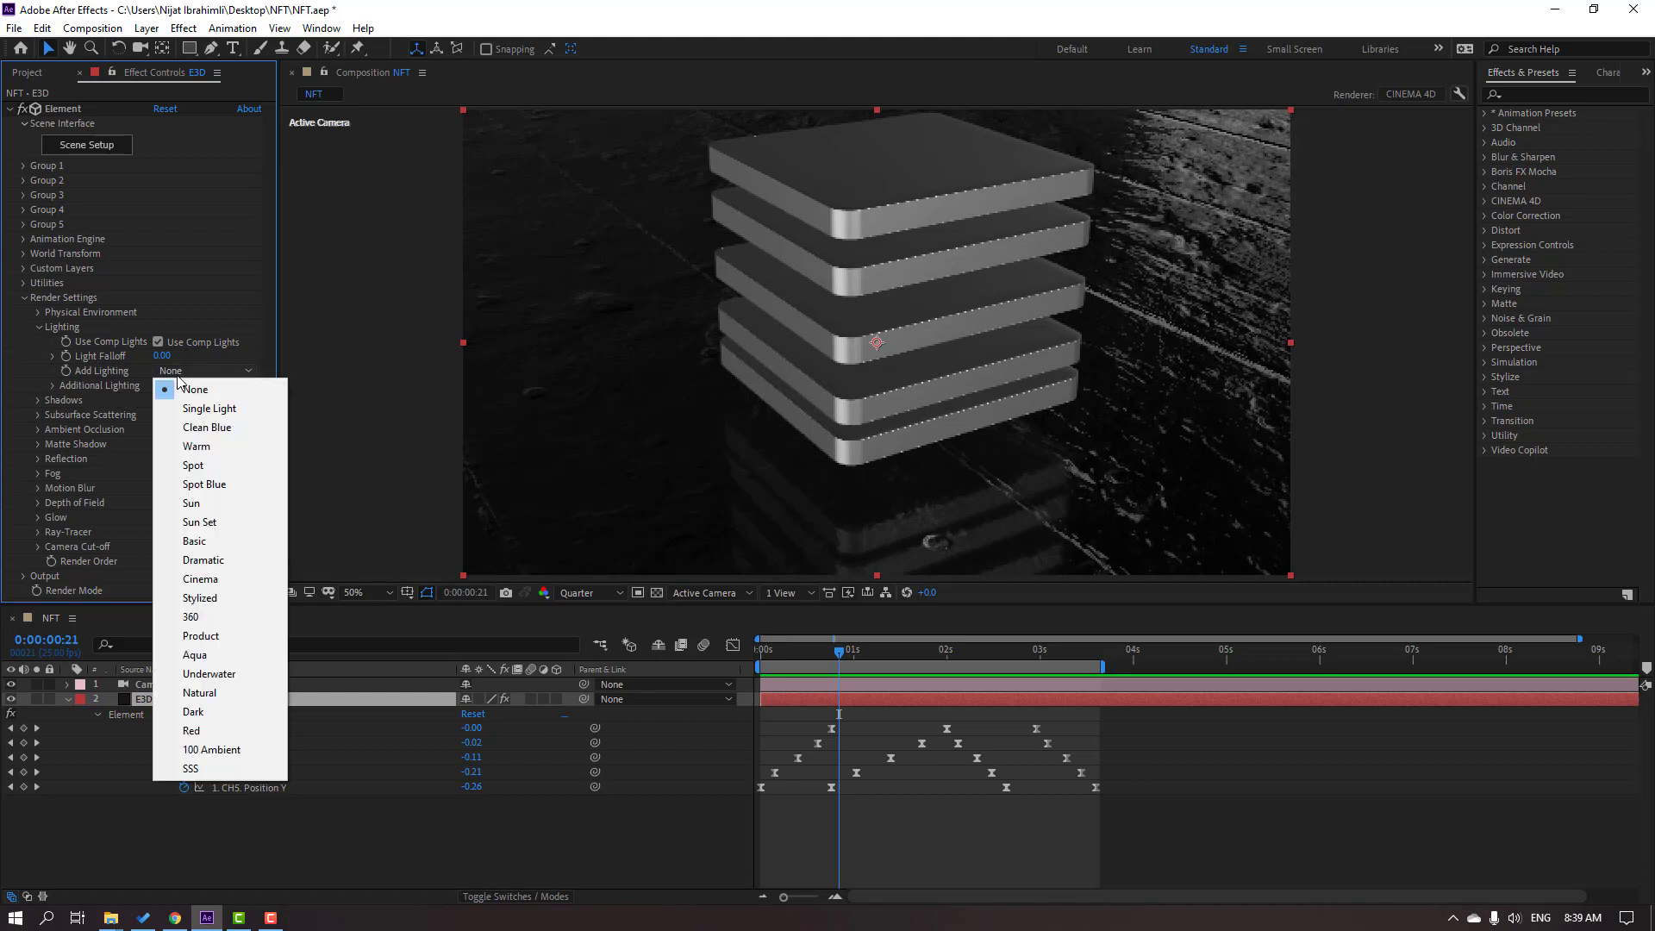
left_click(201, 579)
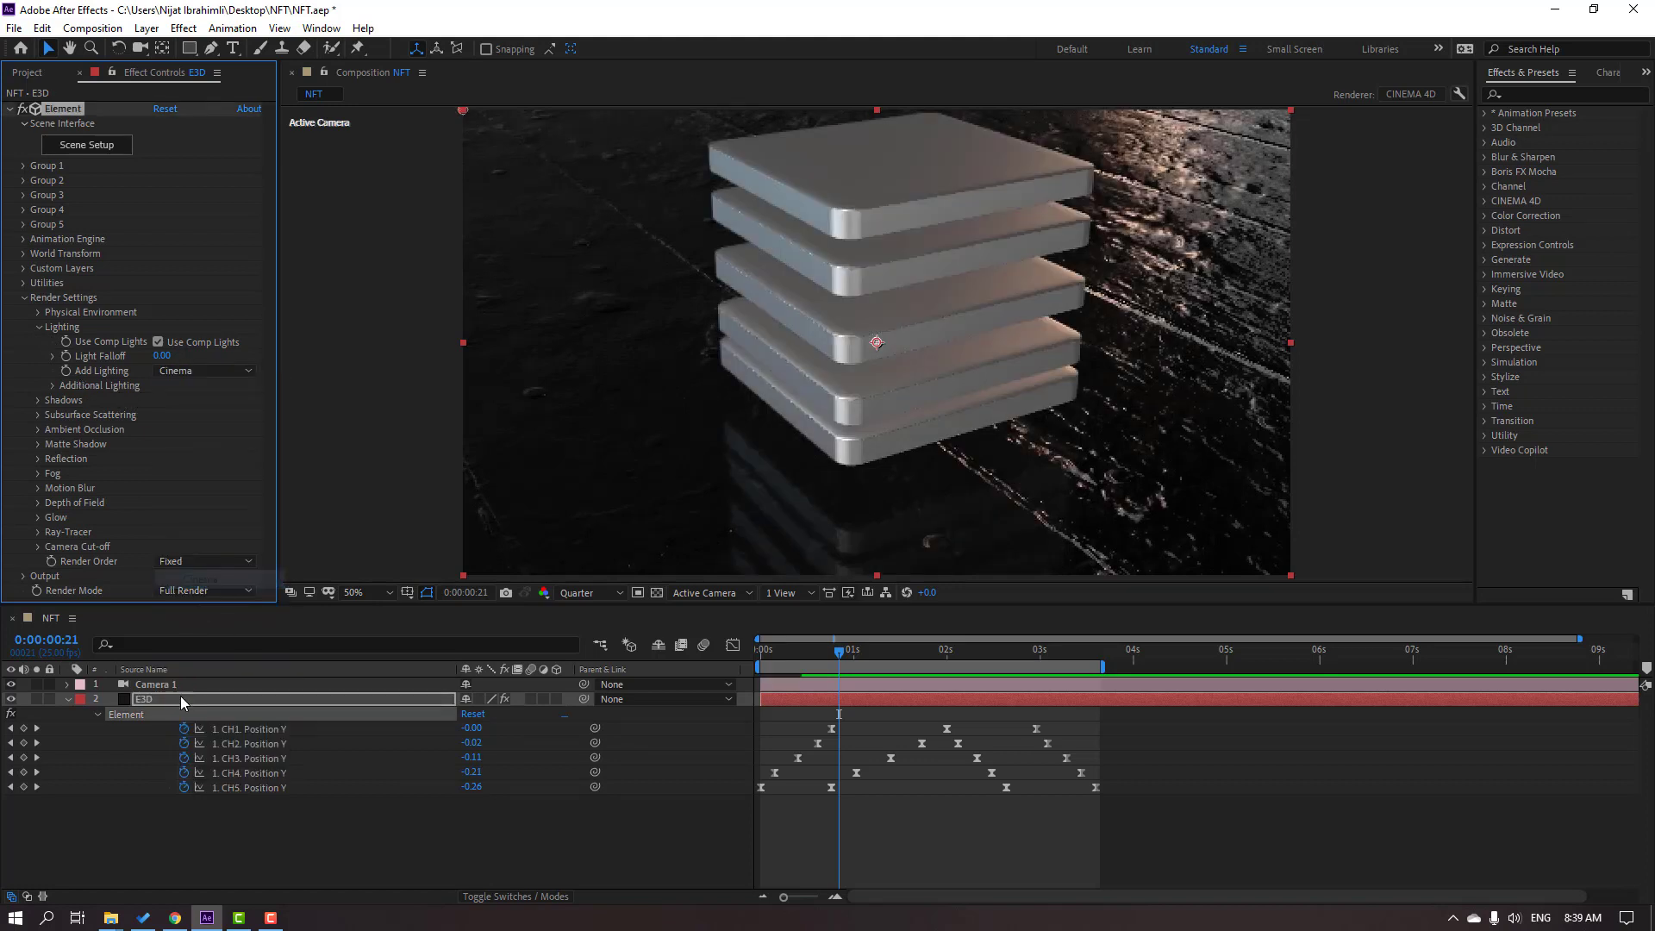
left_click(208, 372)
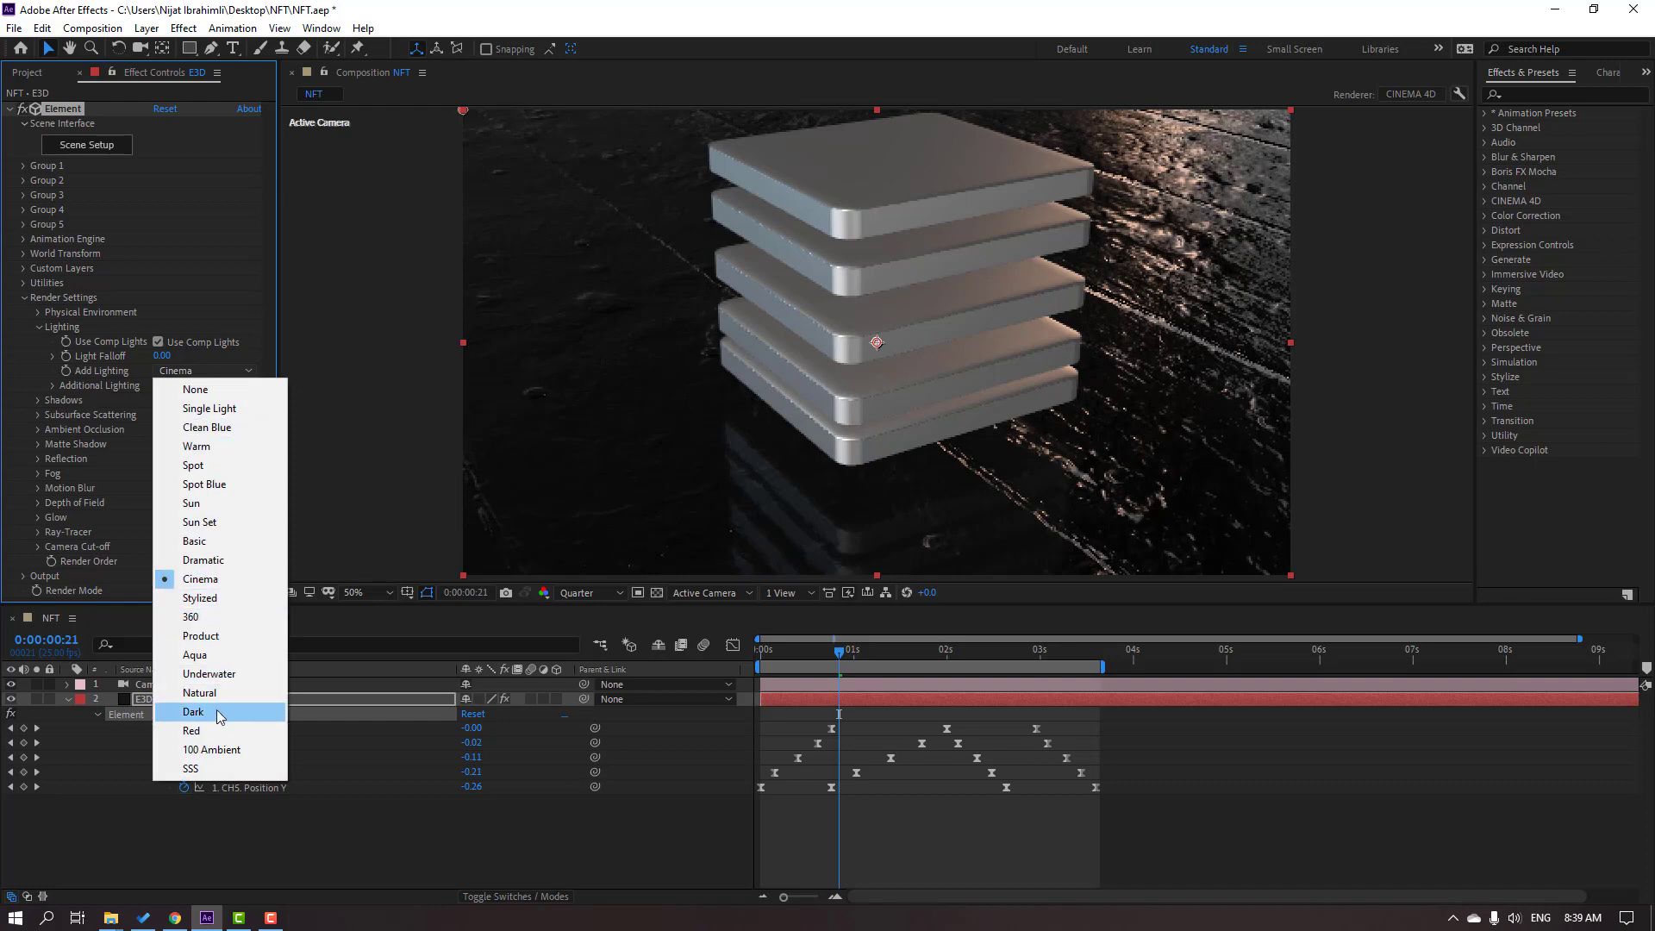
left_click(217, 713)
left_click(204, 372)
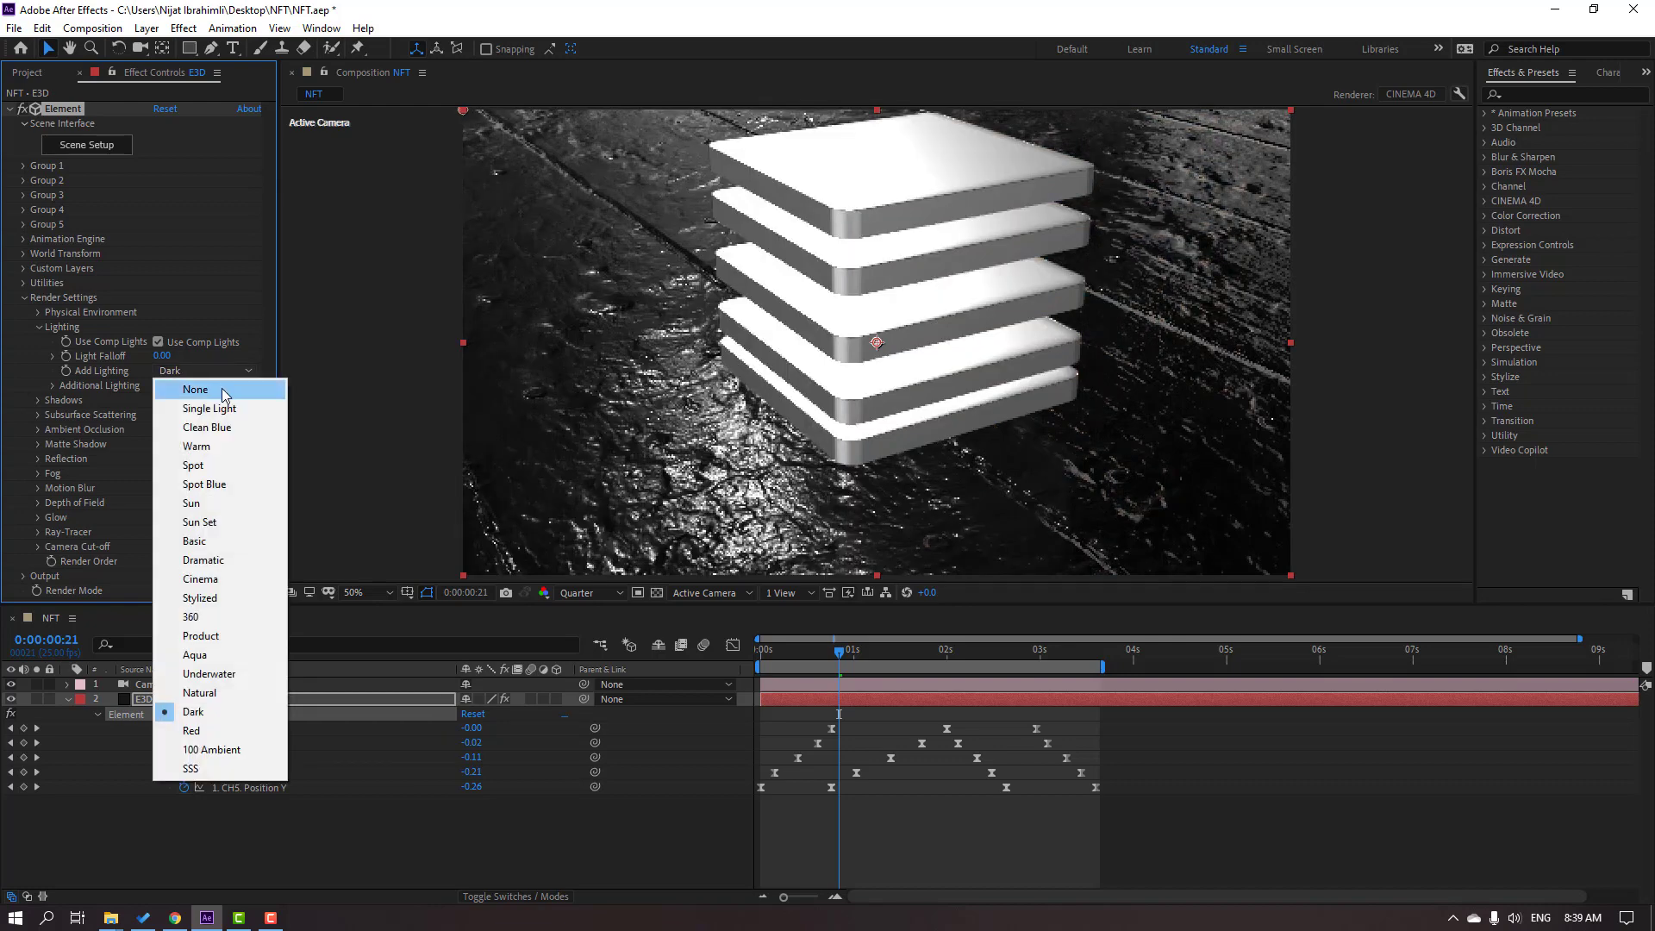
left_click(206, 544)
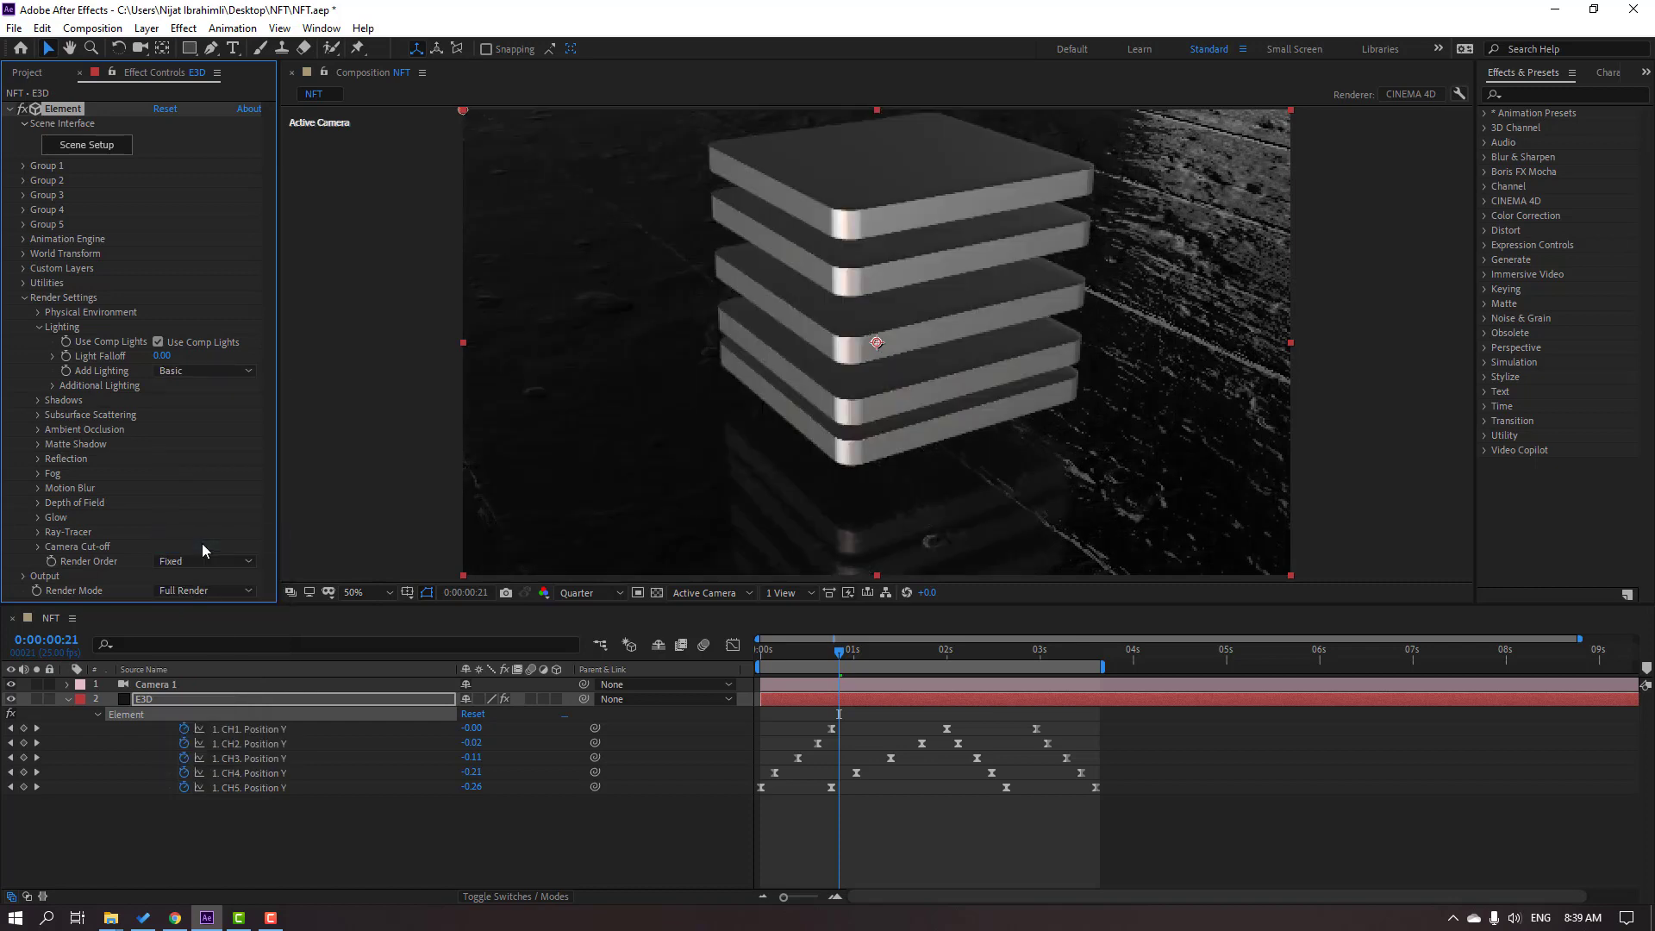
Step: Set Add Lighting to Sun and check the lit slabs at 0:00:00:14 and 0:00:00:17
left_click(217, 369)
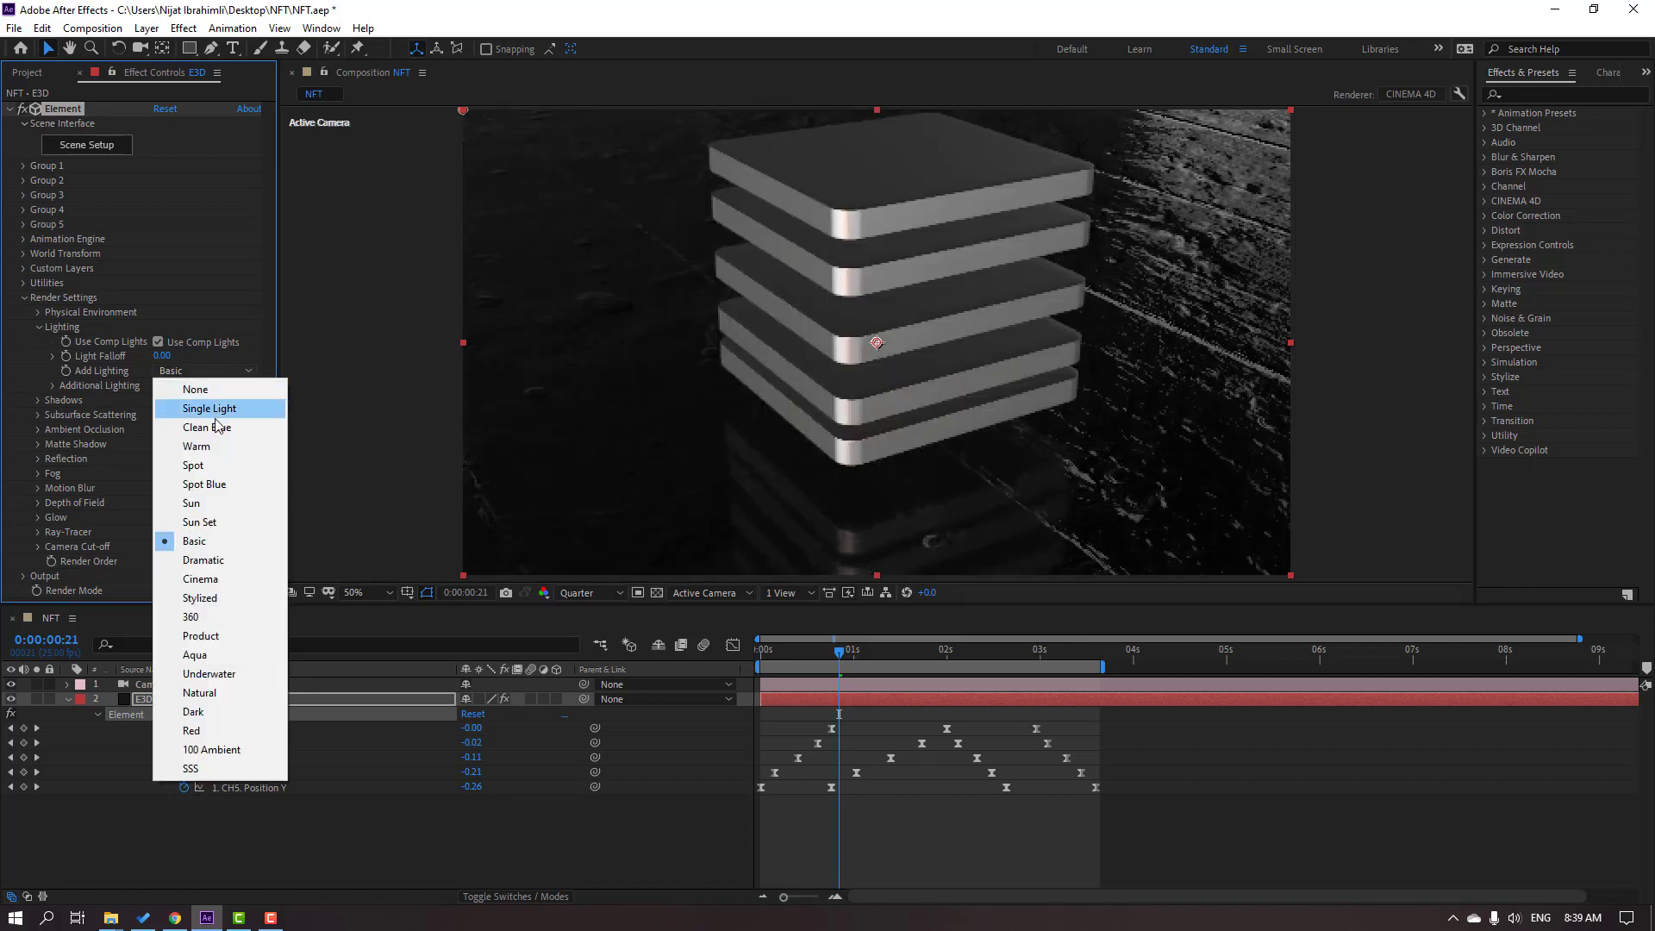
left_click(214, 505)
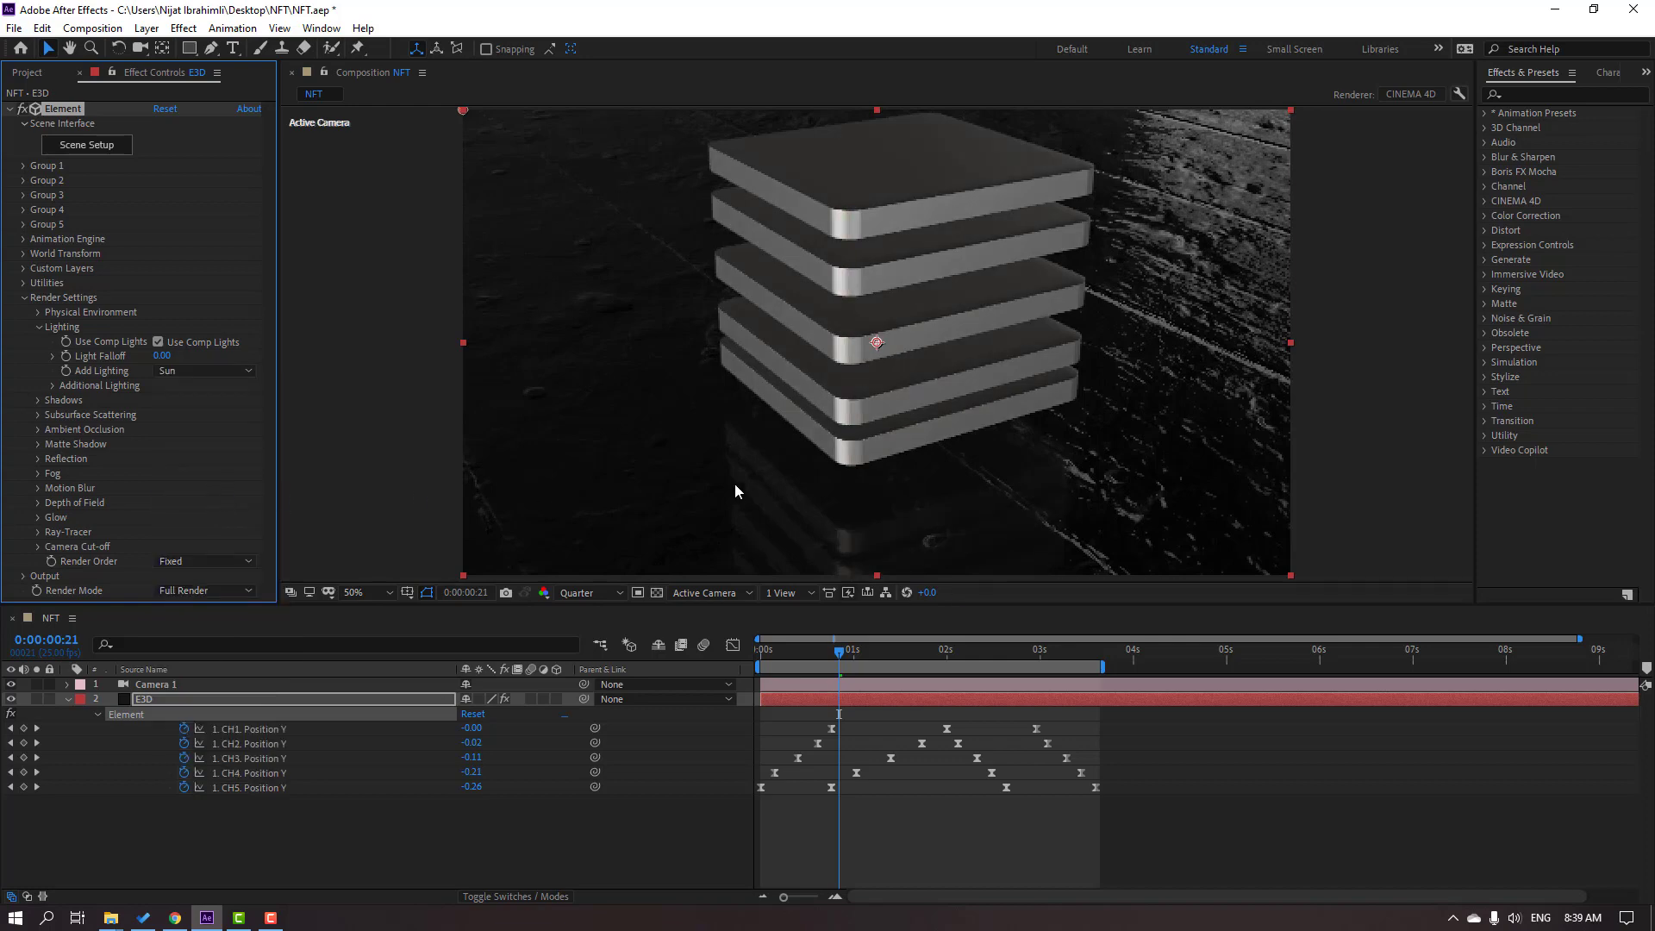
left_click(810, 658)
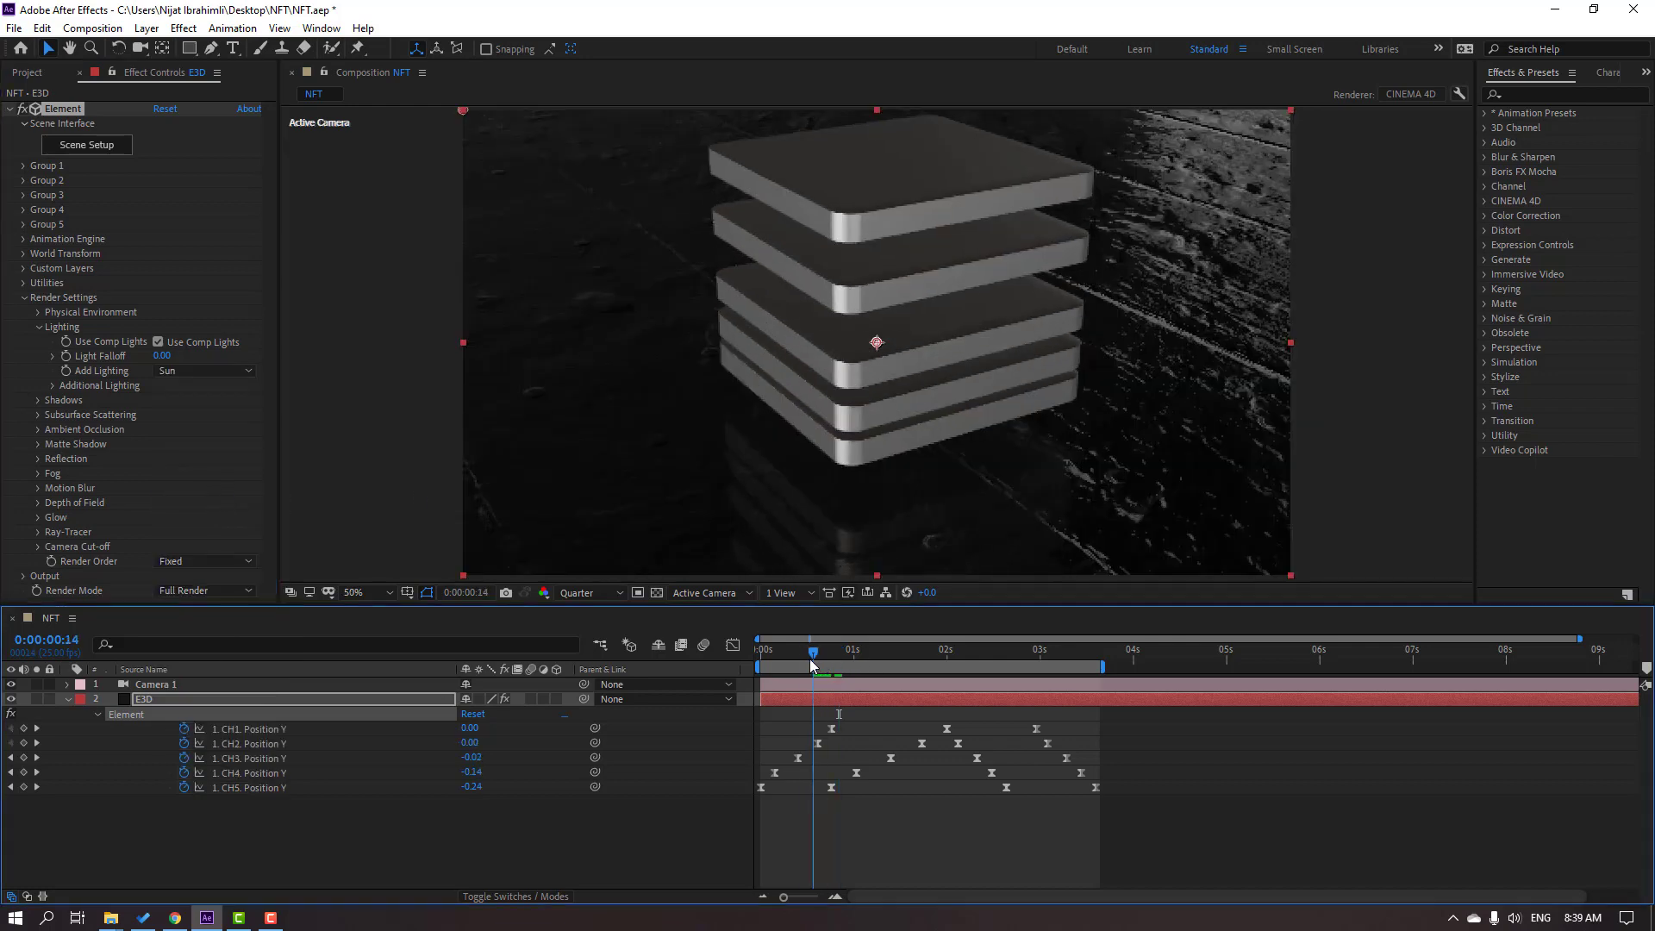
mouse_move(809, 659)
left_mouse_down()
mouse_move(903, 657)
mouse_move(824, 658)
left_mouse_up()
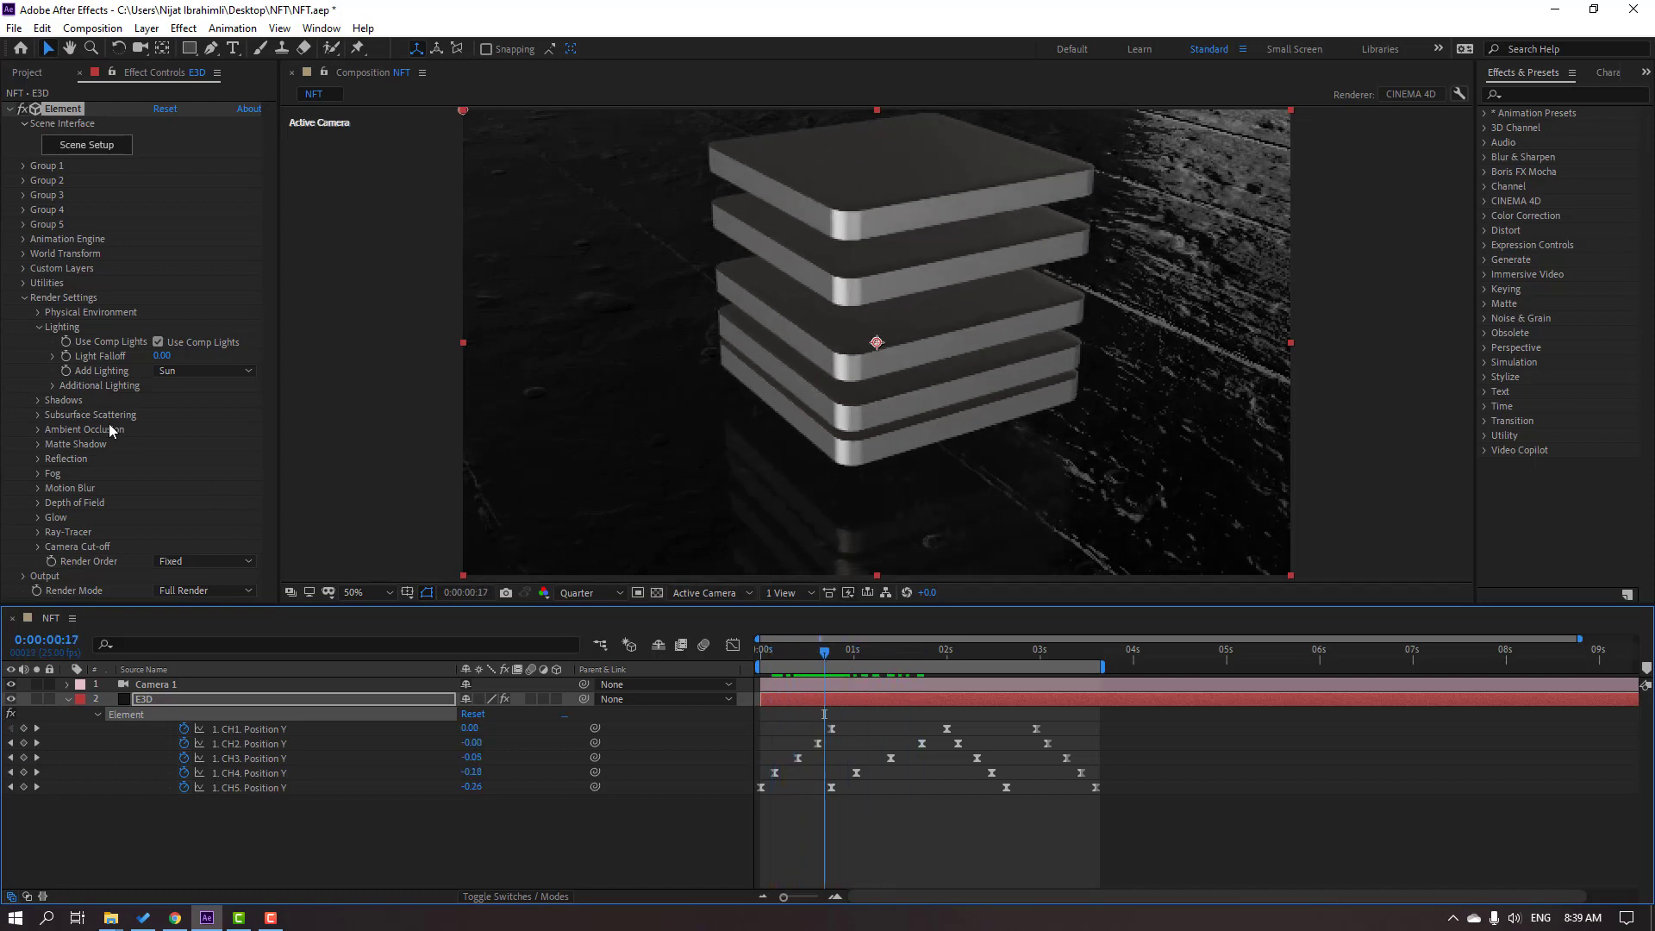
Step: Enable Ambient Occlusion in Element's Render Settings and set the SSAO Intensity to 10
left_click(38, 327)
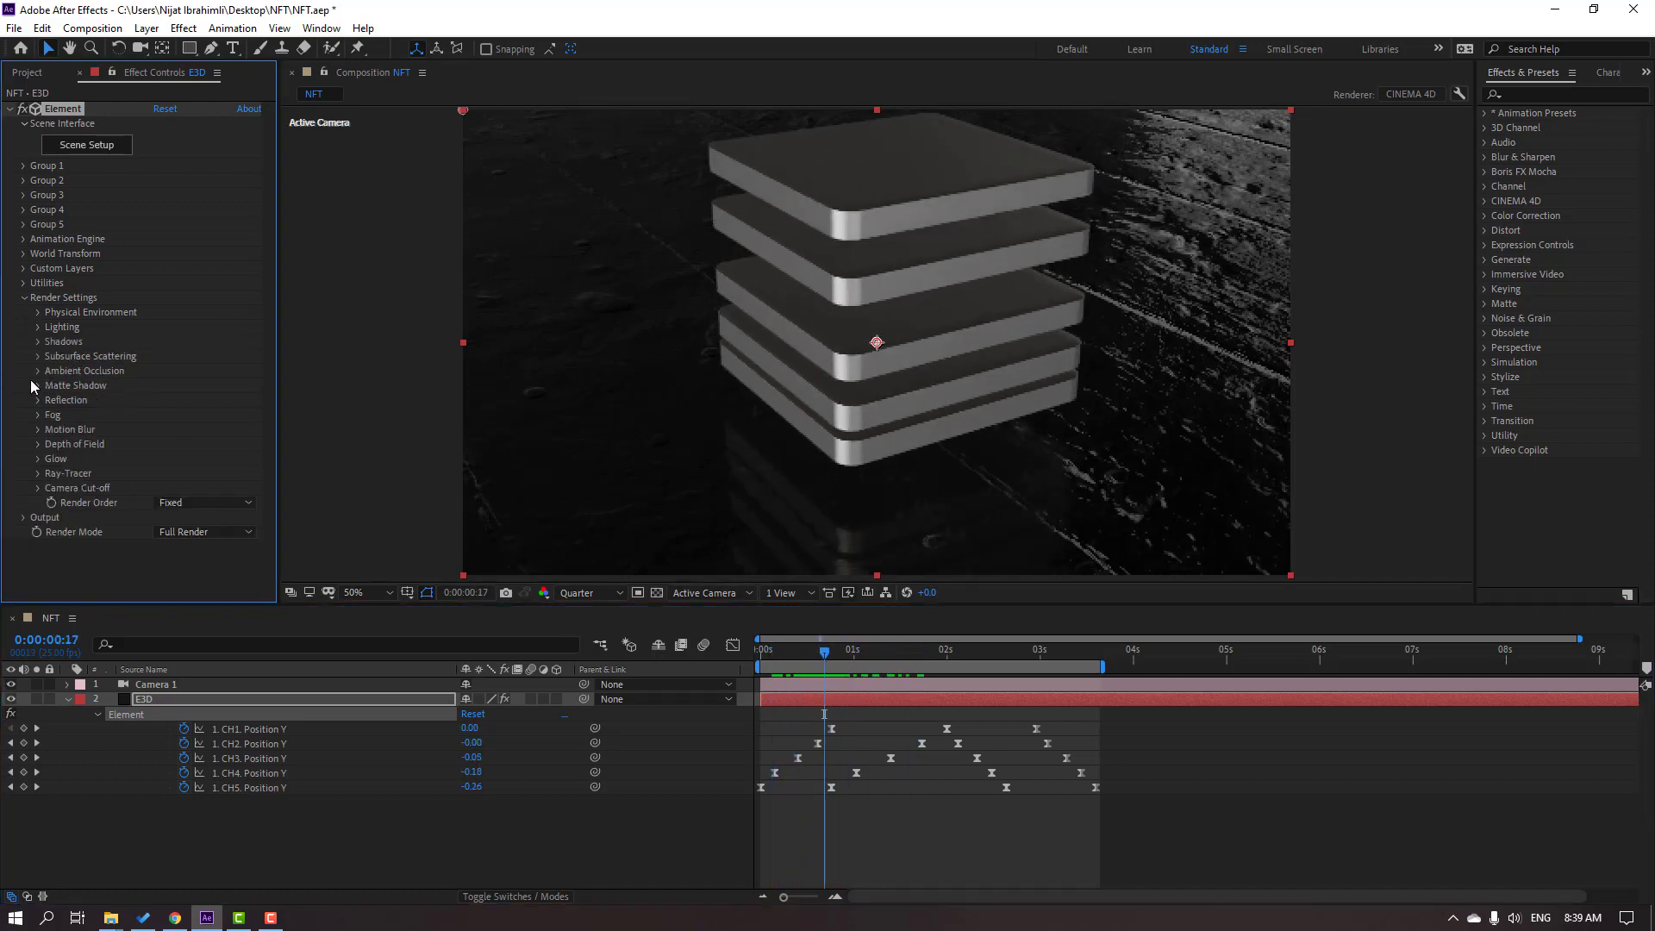
left_click(38, 371)
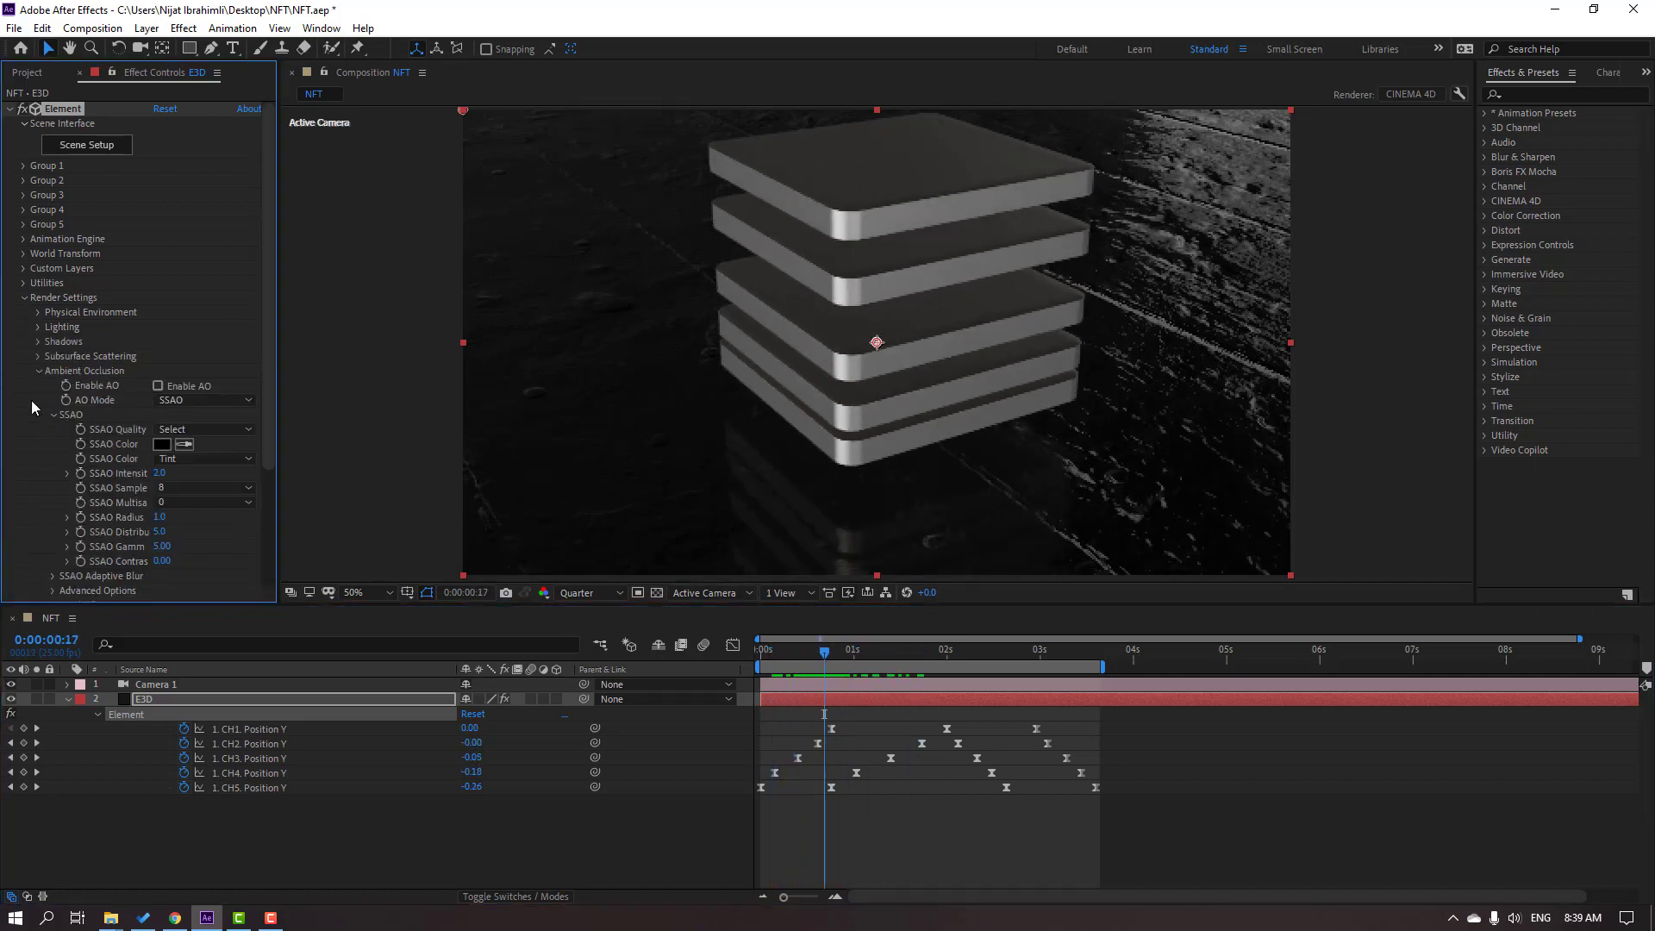
left_click(158, 386)
left_click(160, 473)
left_click(160, 473)
type("10")
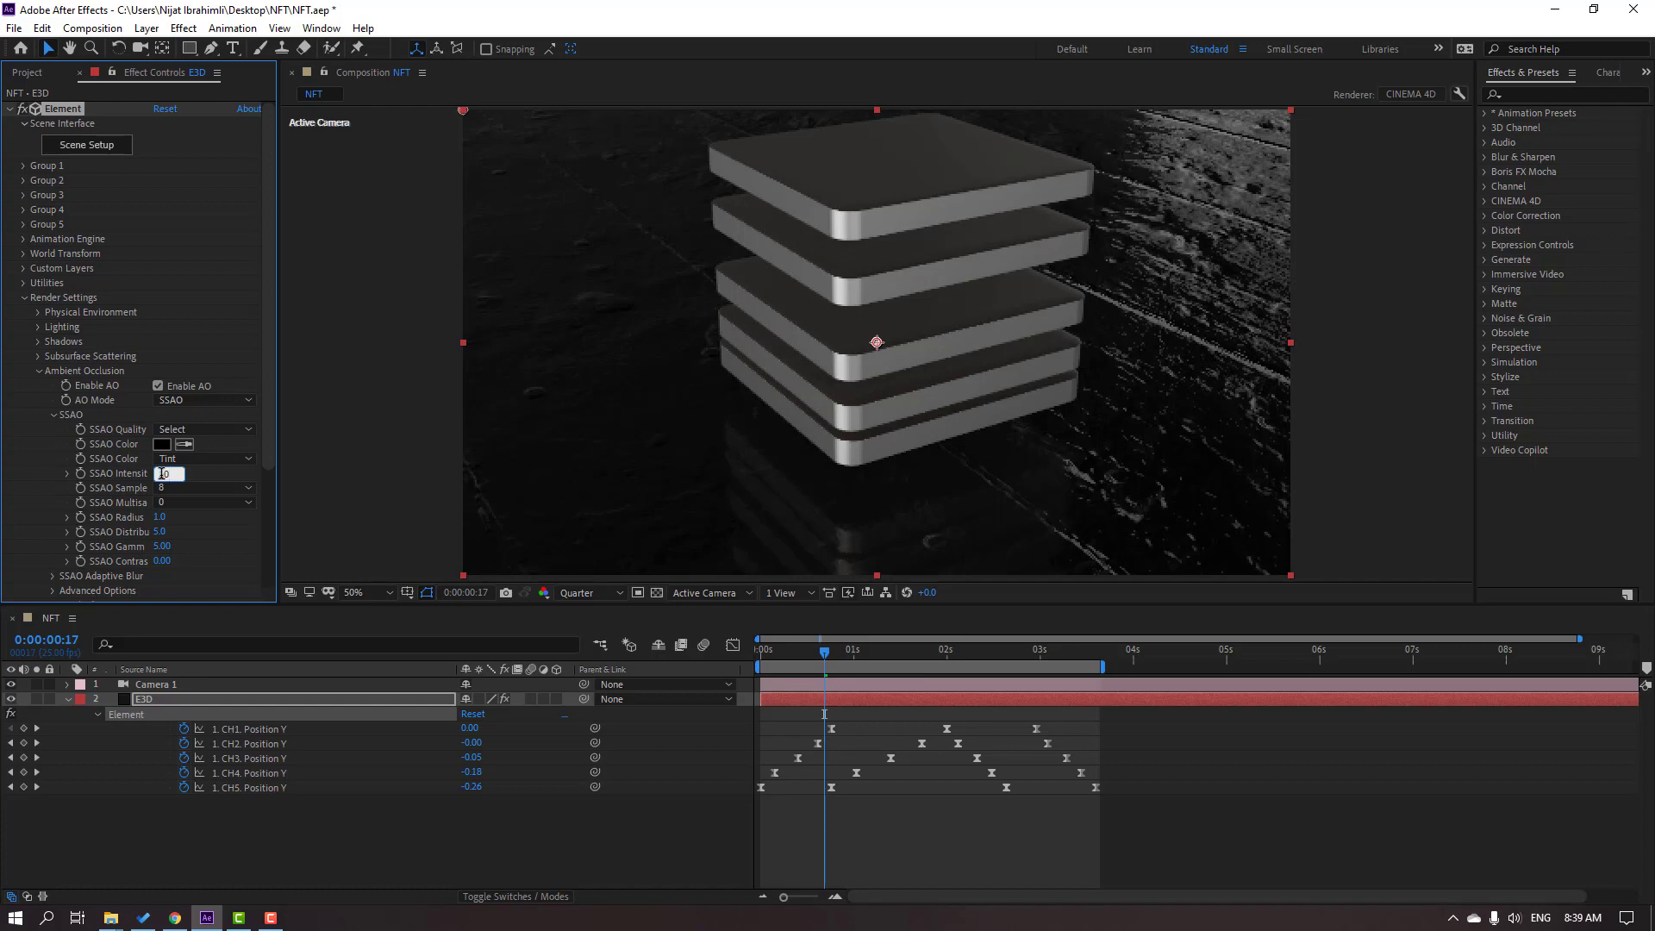
key("Return")
Step: Inspect the ambient occlusion on the slabs up close at Full preview resolution, and restore the preview to Quarter
key("comma")
key("comma")
key("period")
key("period")
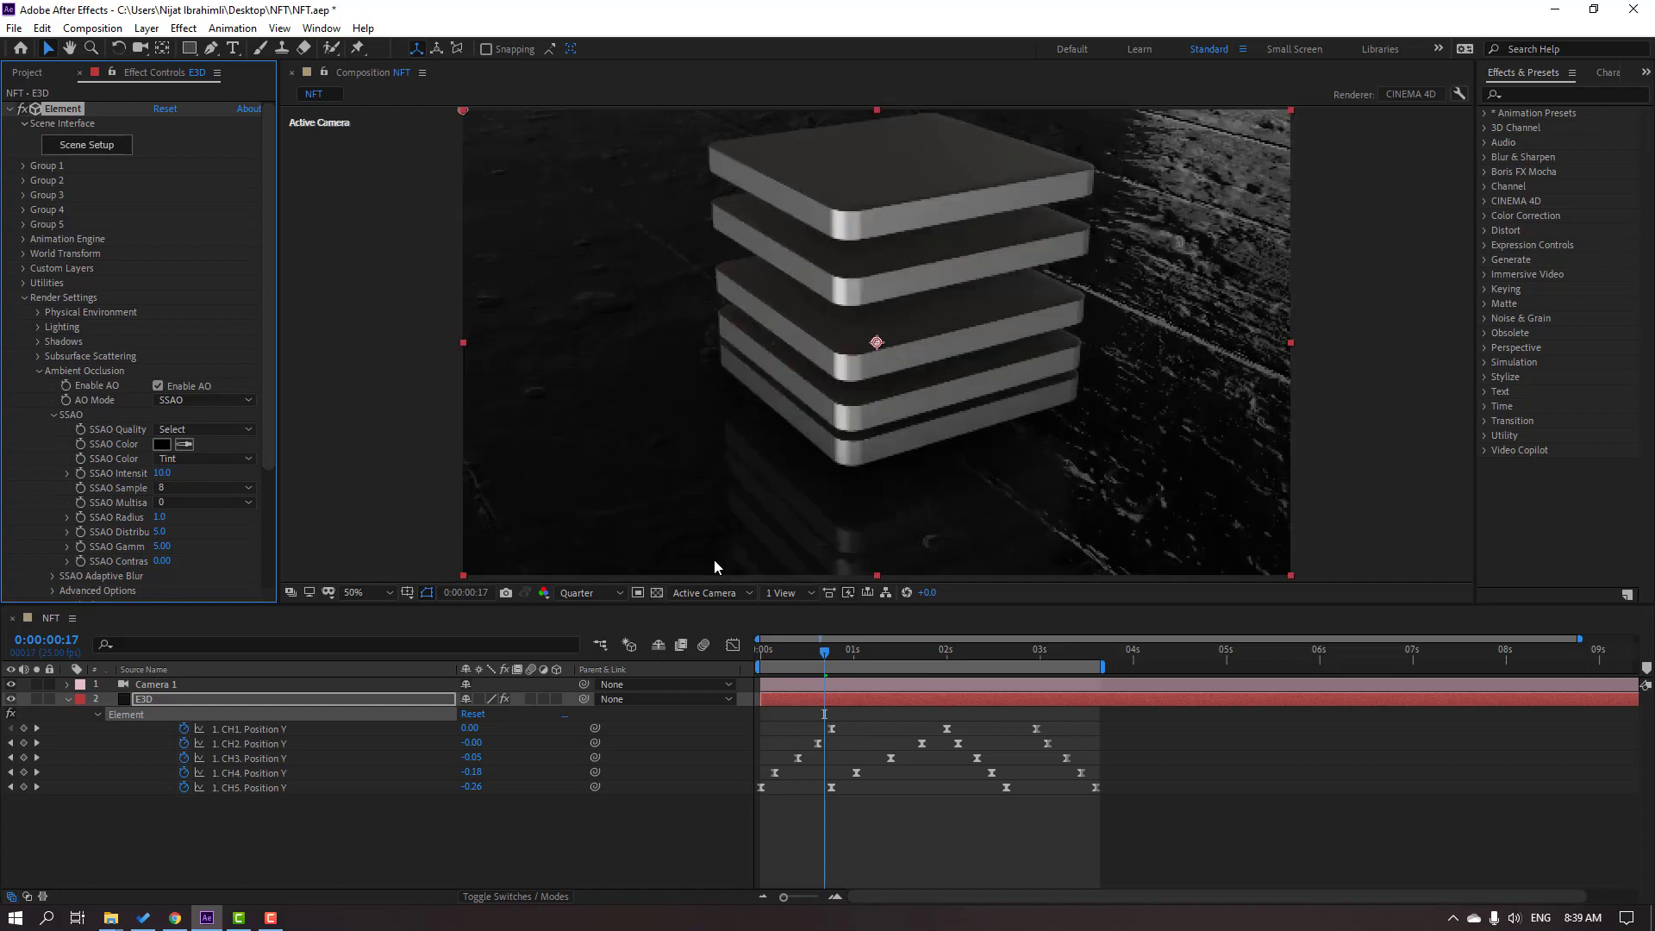
left_click(603, 592)
left_click(591, 634)
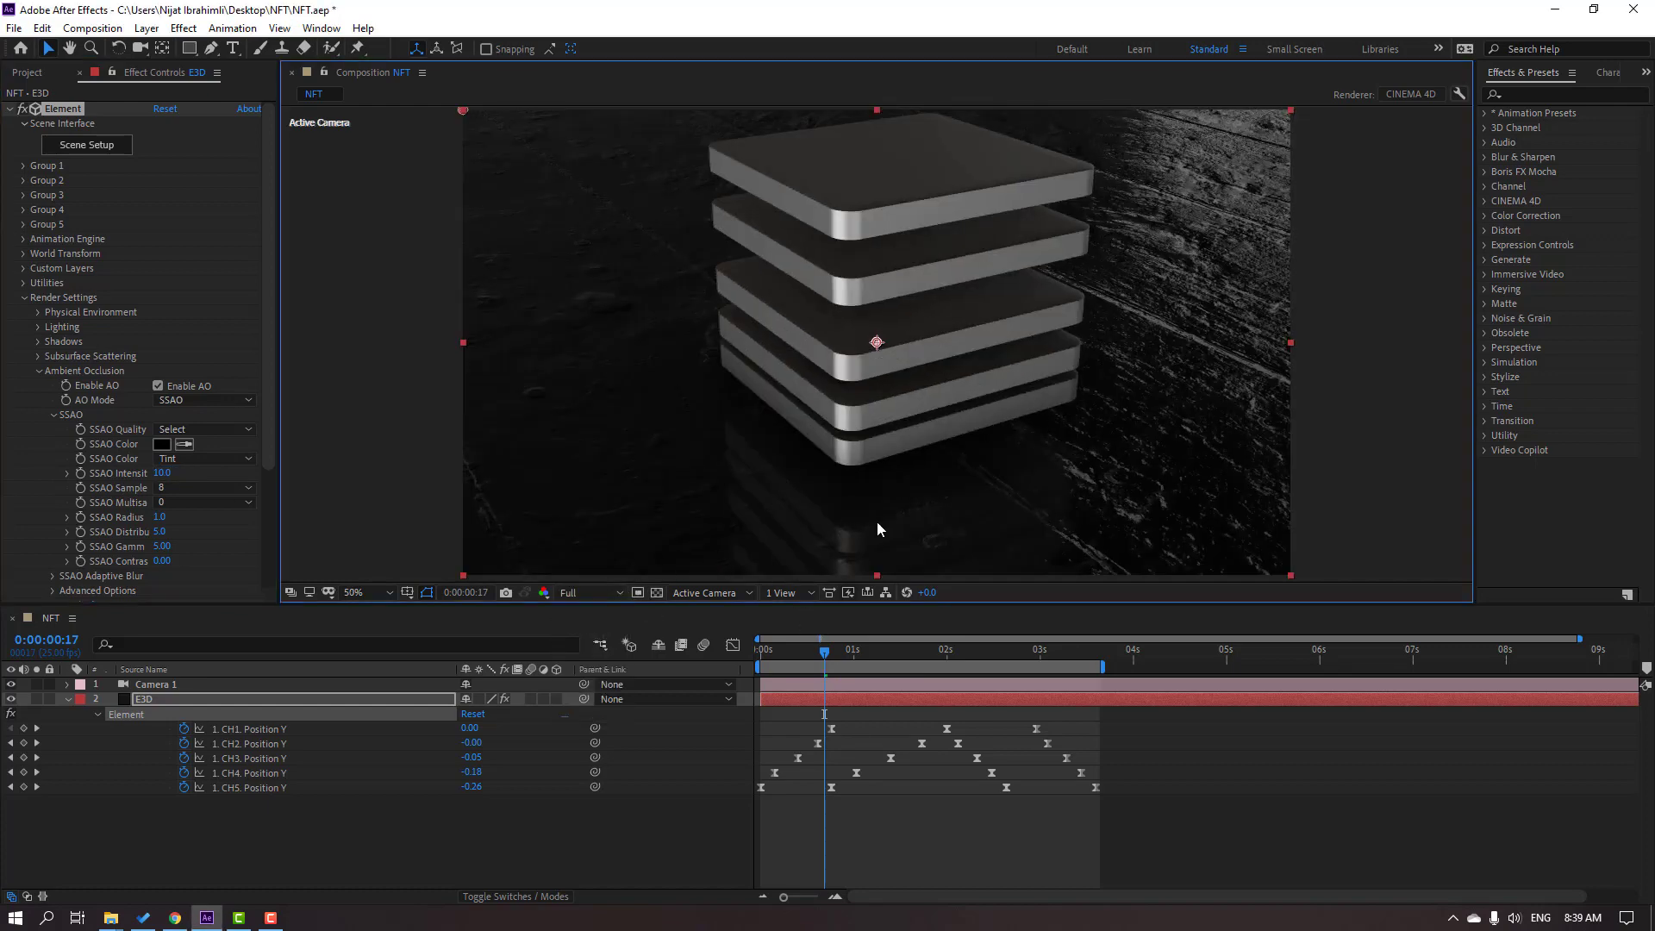
key("period")
key("period")
key("comma")
key("comma")
key("comma")
key("period")
left_click(588, 592)
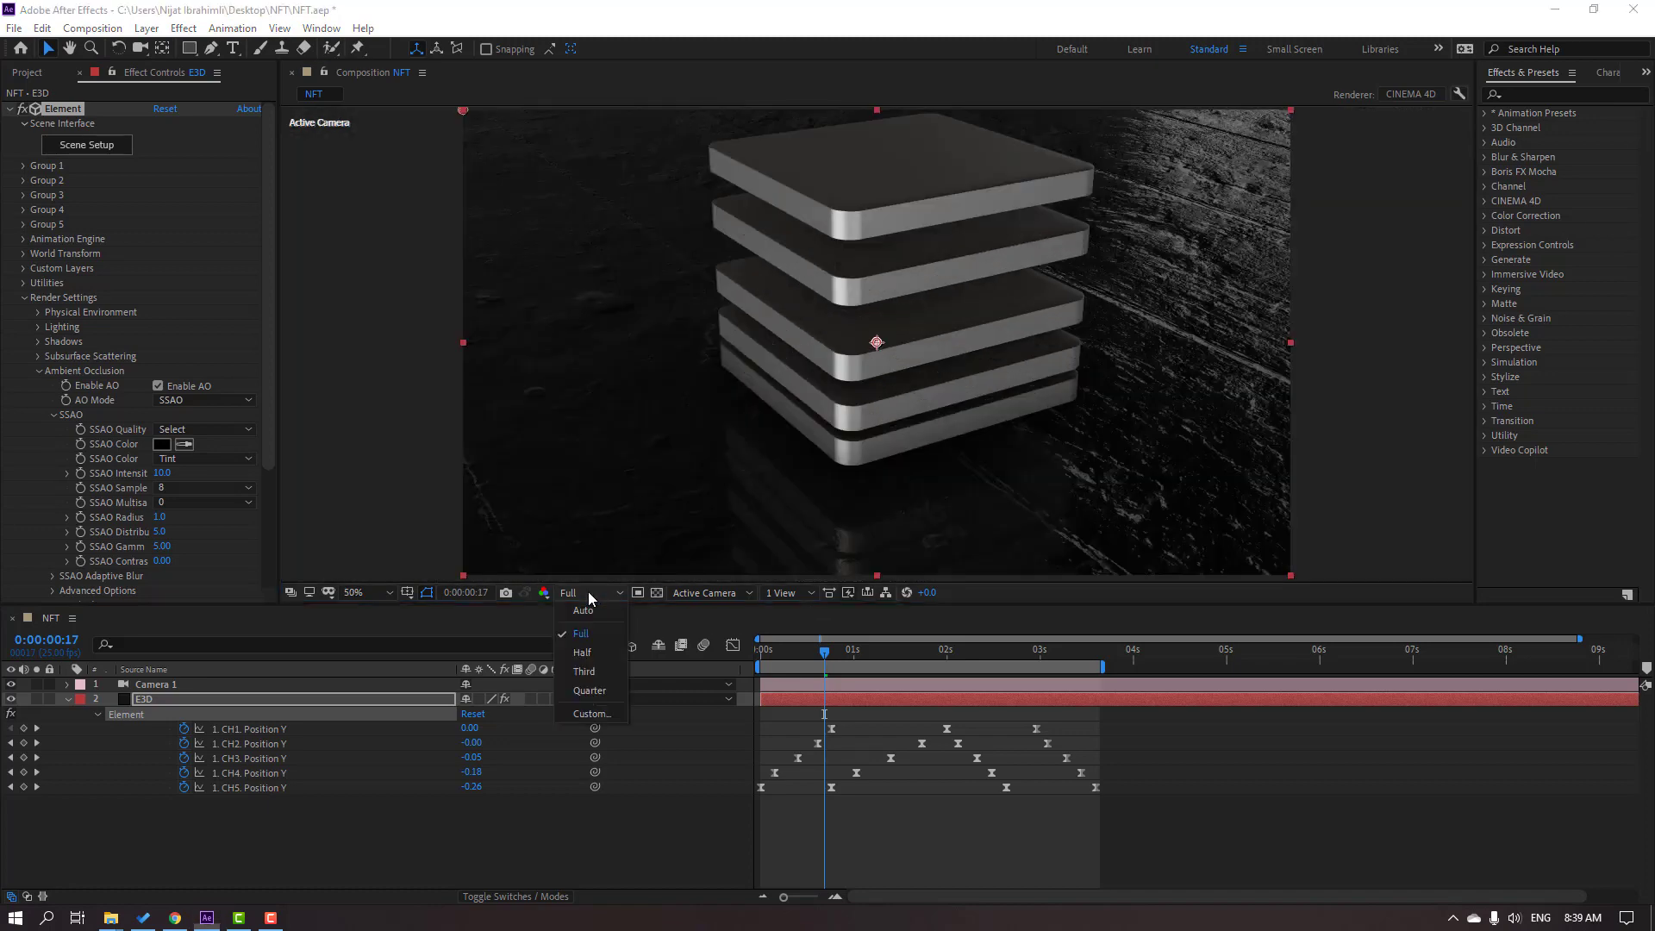
left_click(572, 680)
Step: Create an orbit null for Camera 1 and keyframe the null's Y Rotation at 0:00:00:00
key("u")
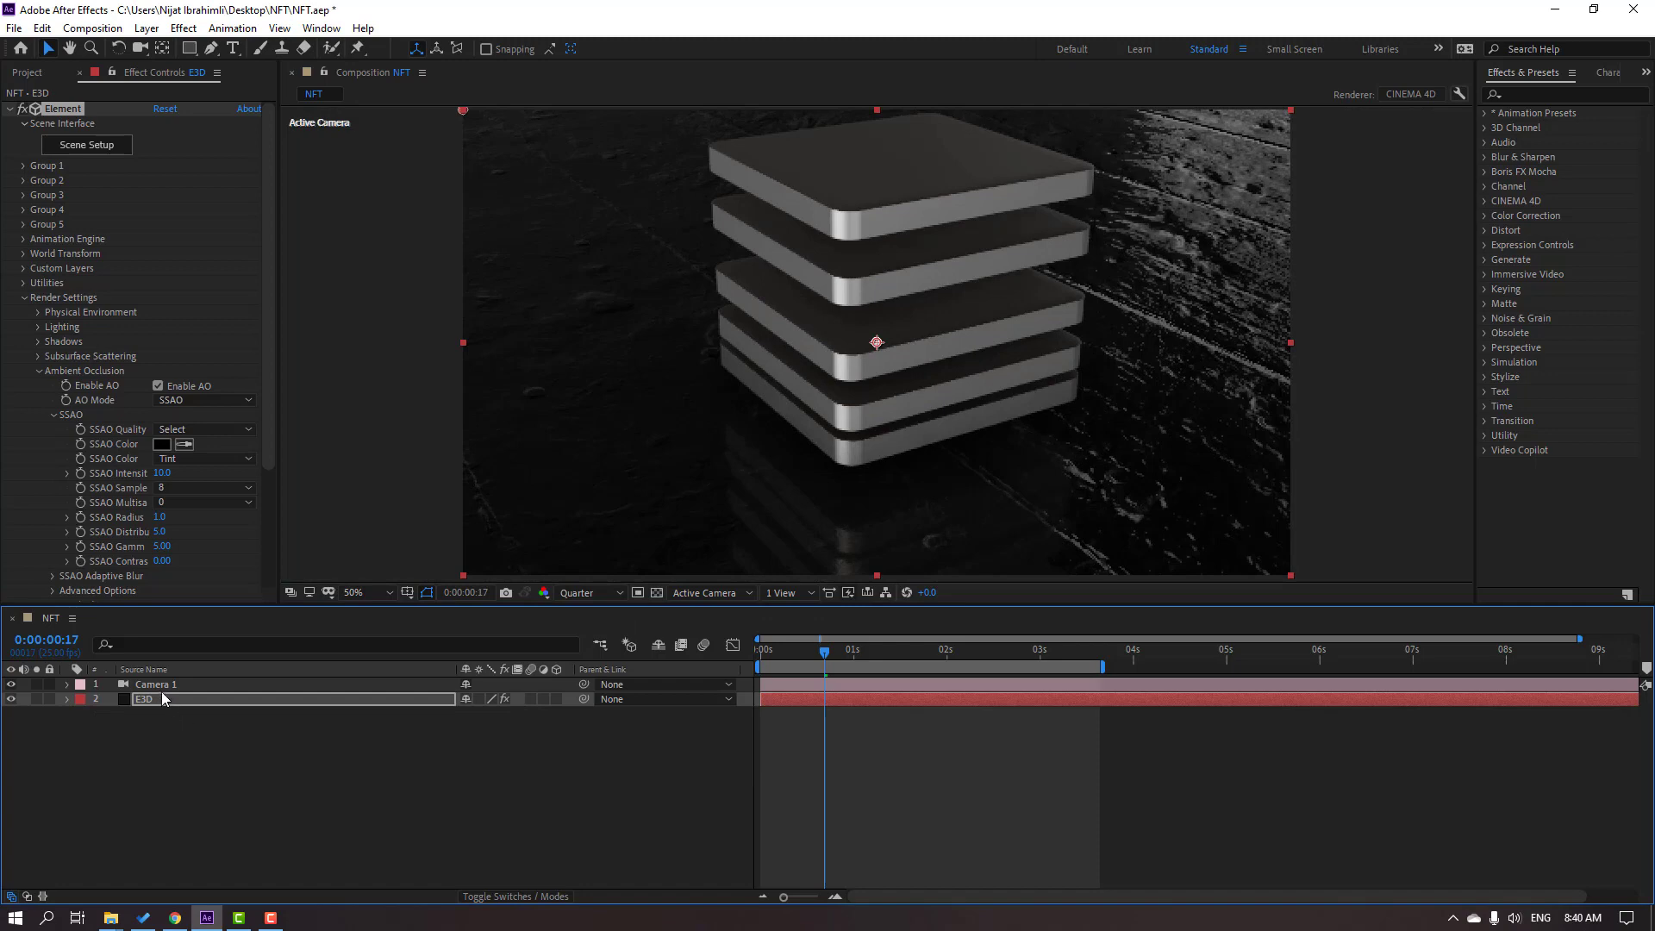
key("ctrl+Up")
key("Home")
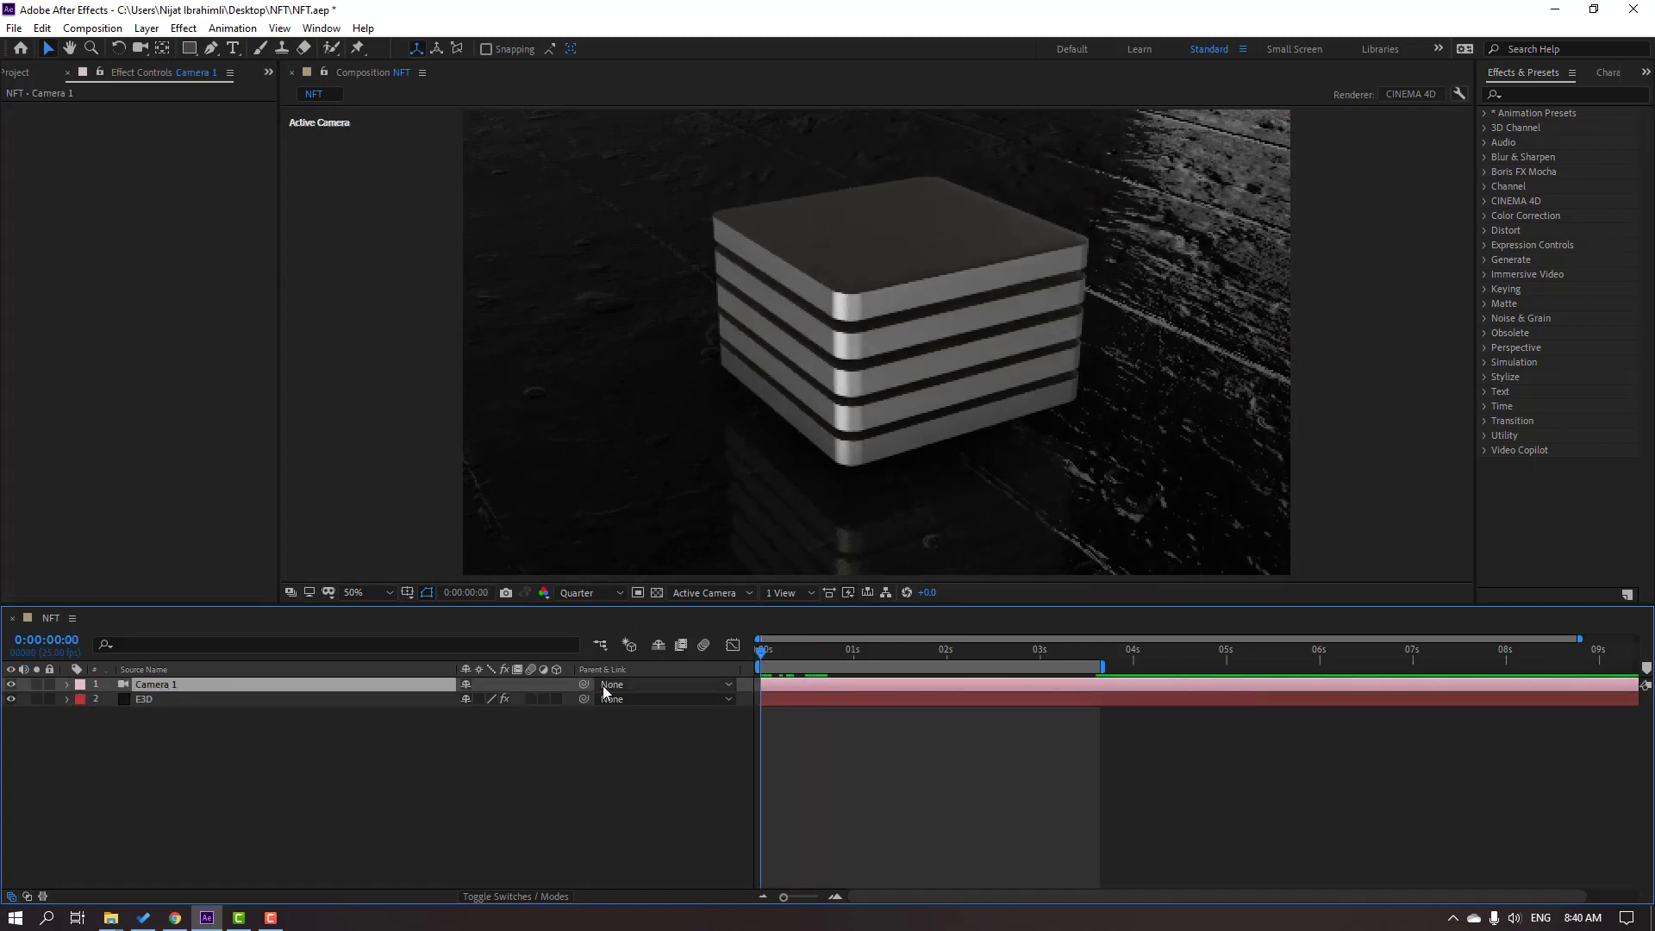
right_click(155, 690)
mouse_move(228, 595)
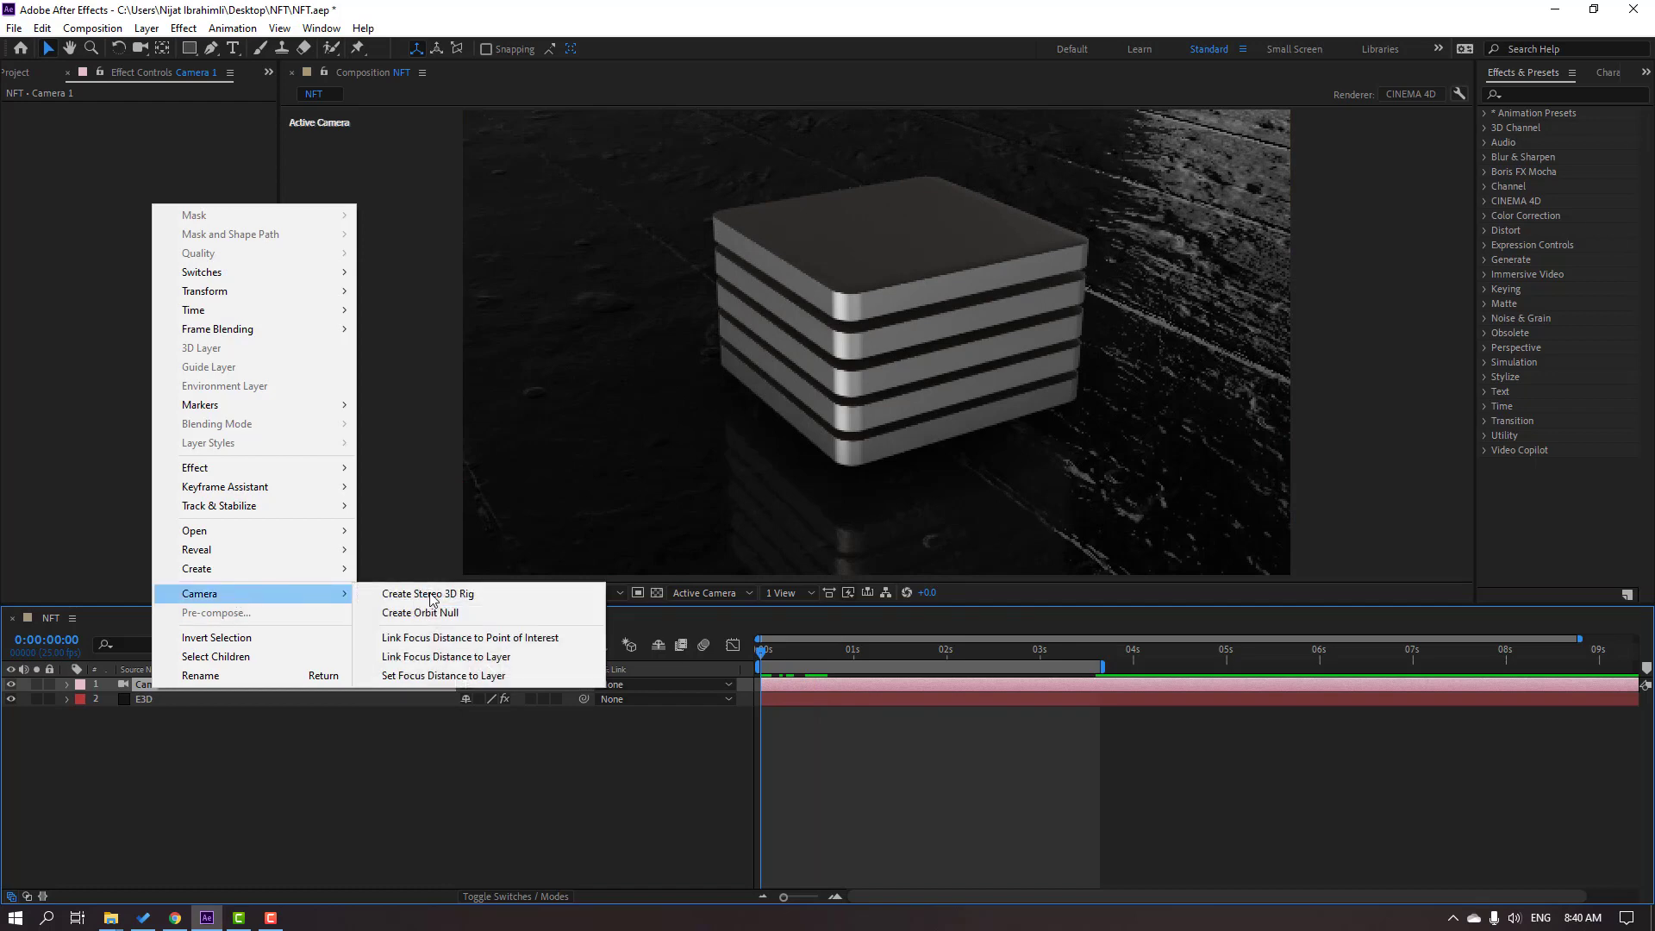
left_click(441, 619)
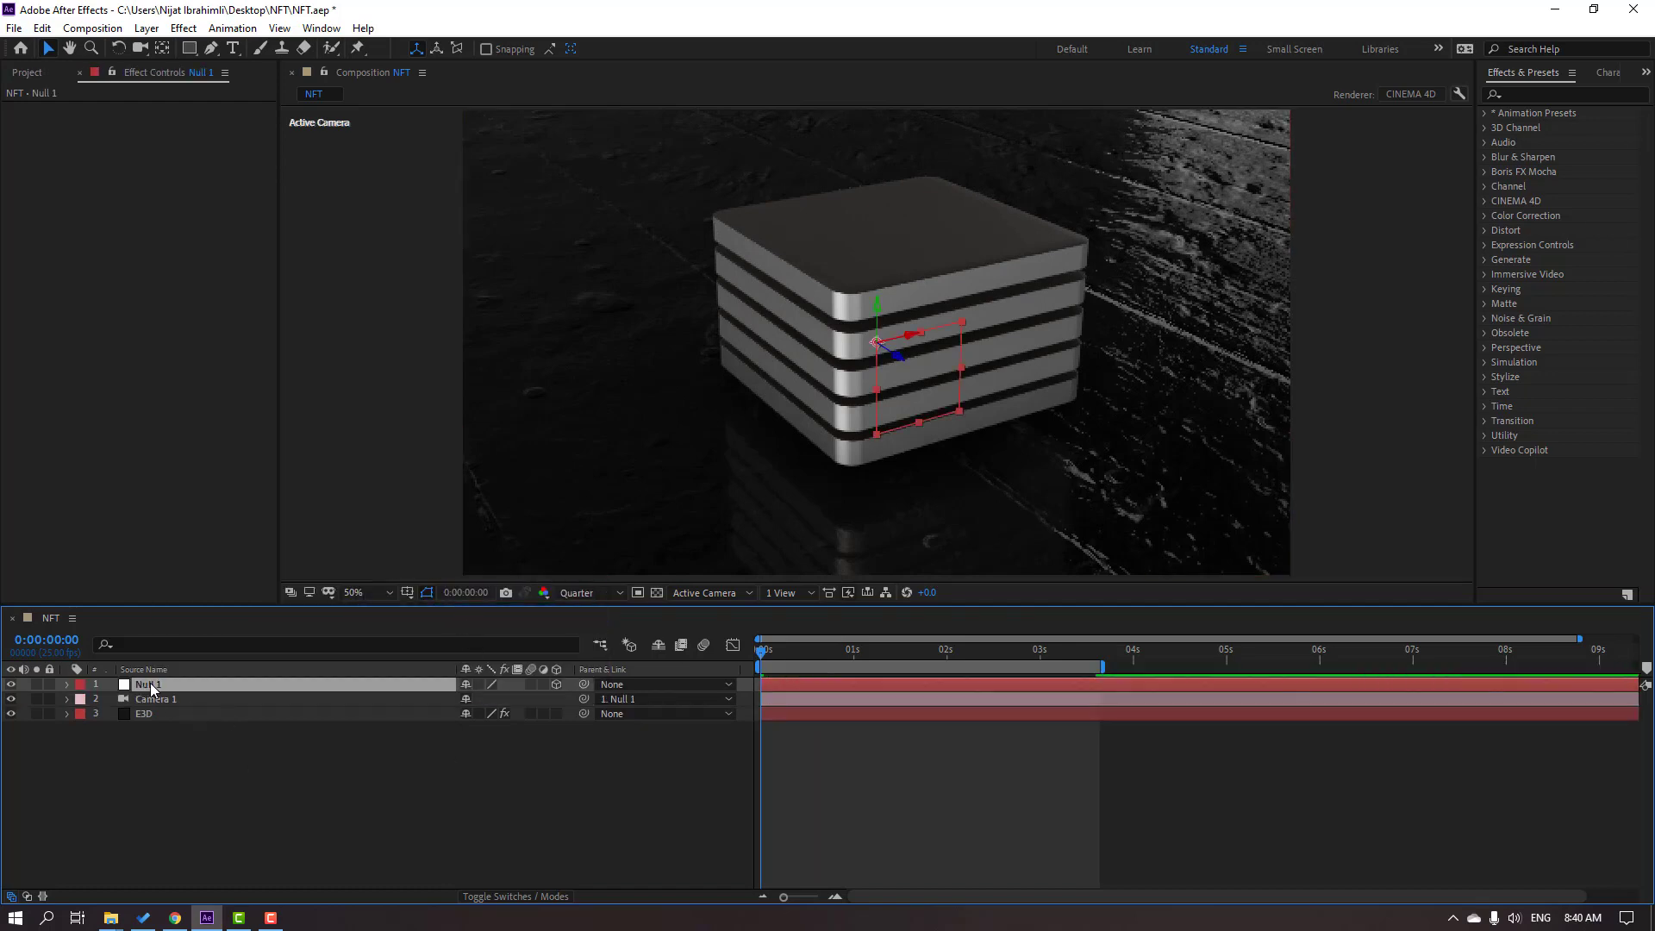
key("r")
left_click(110, 729)
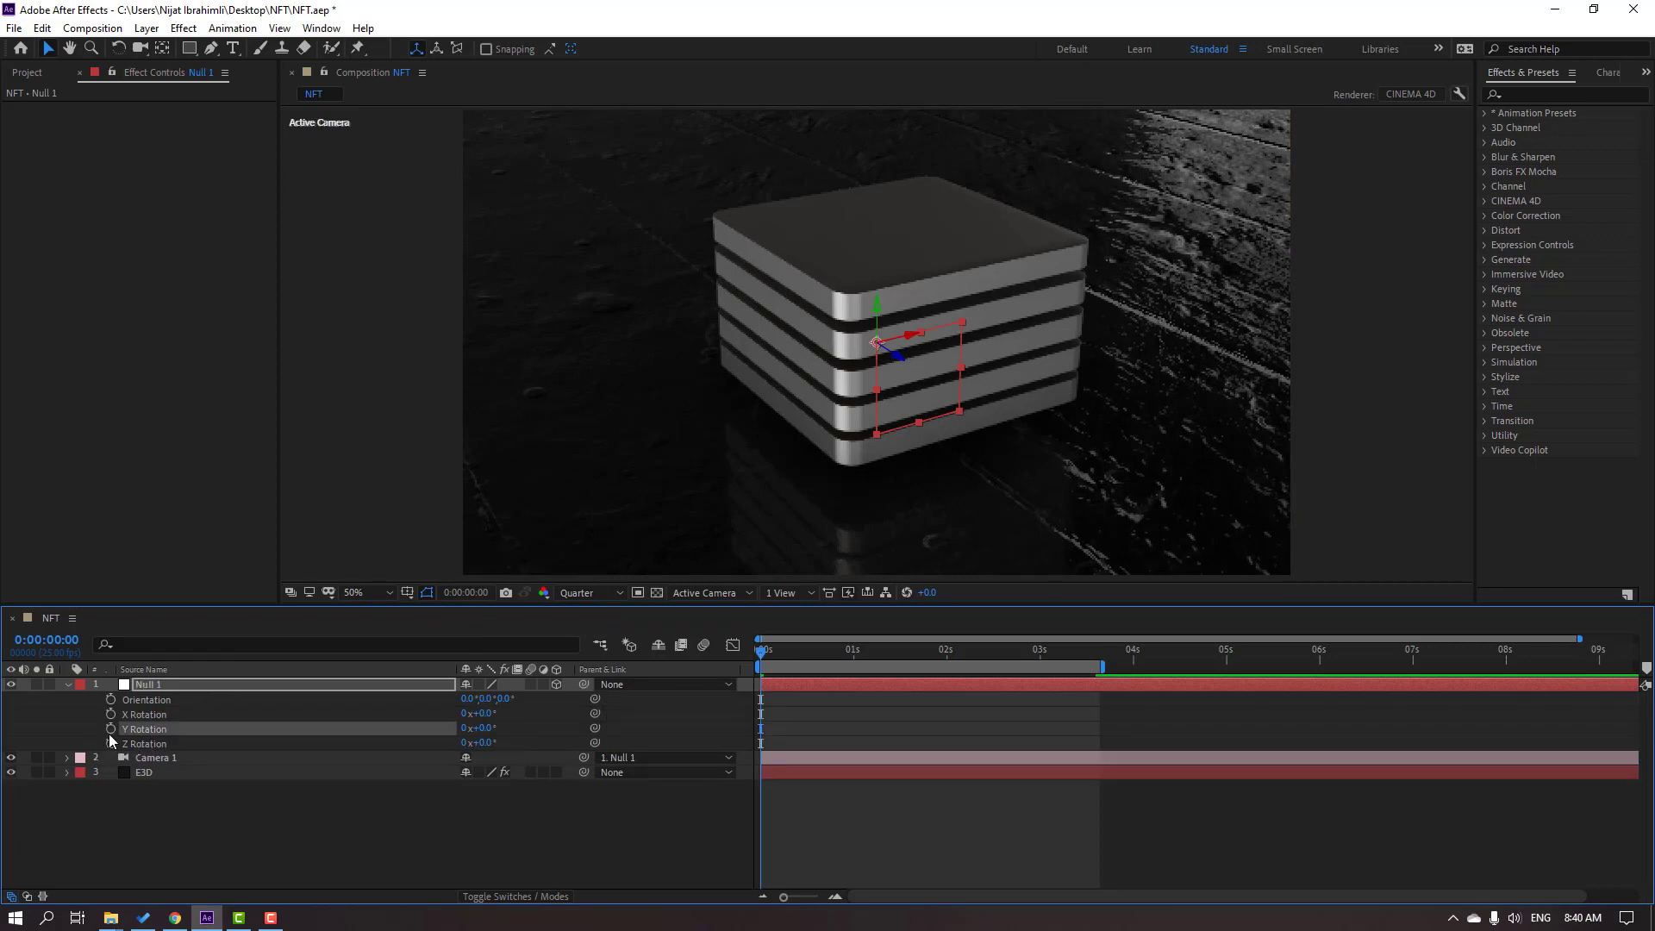
Step: Show the E3D layer's keyframes as timing reference and move the current time to 0:00:02:00
left_click(152, 776)
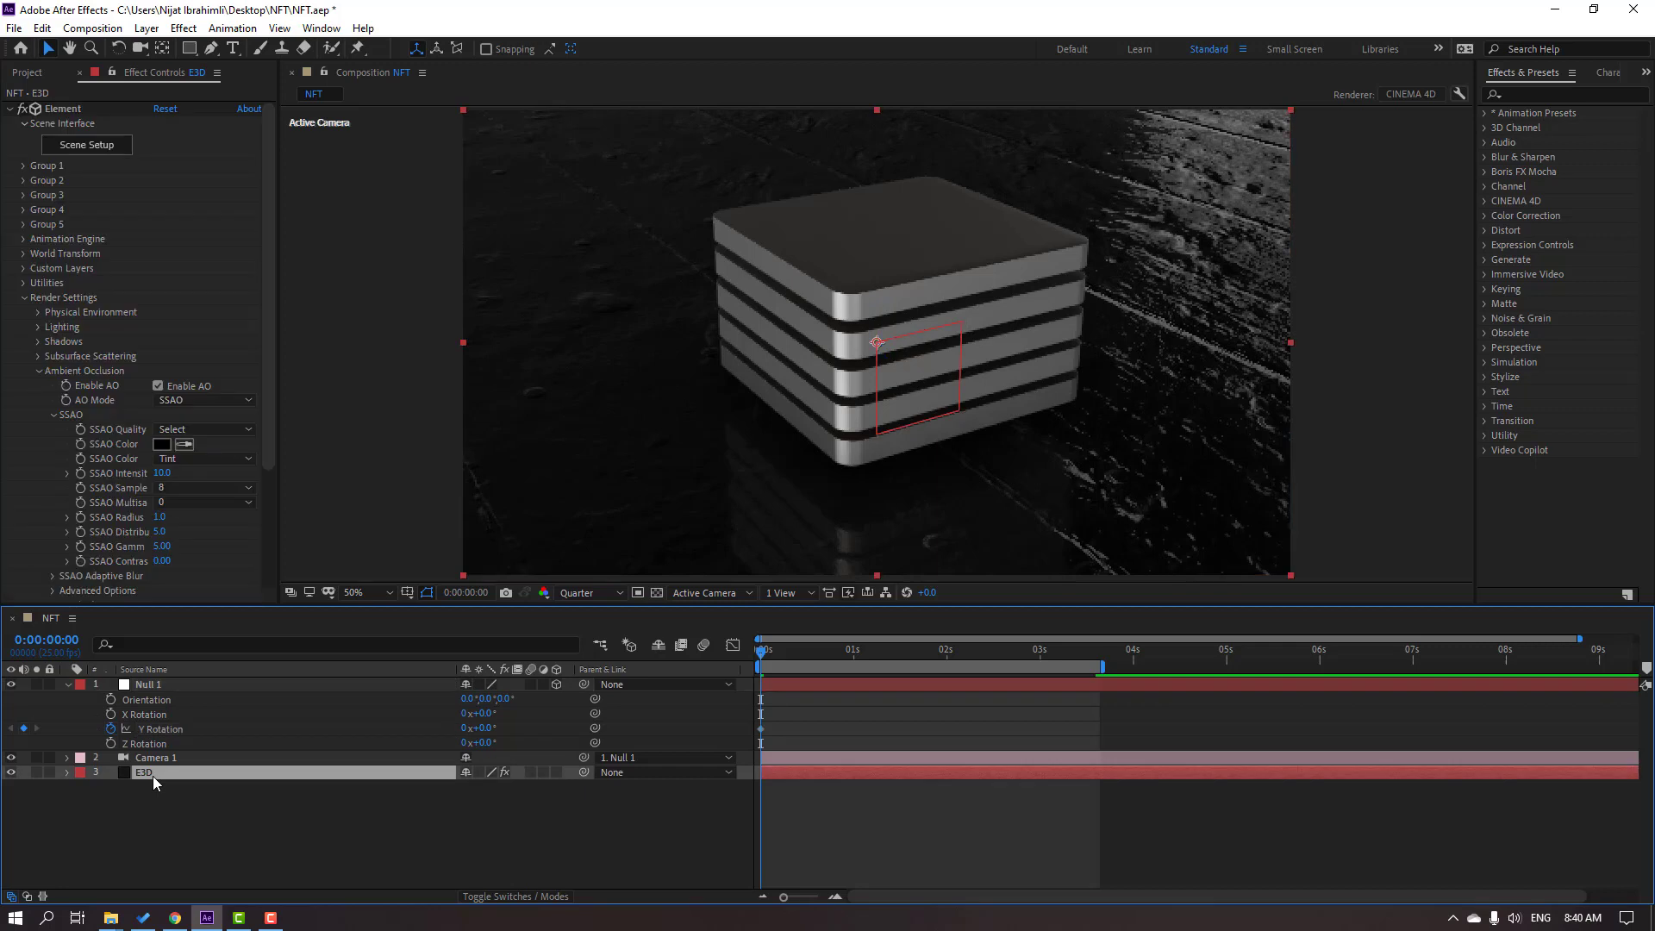
key("u")
left_click_drag(770, 660, 947, 665)
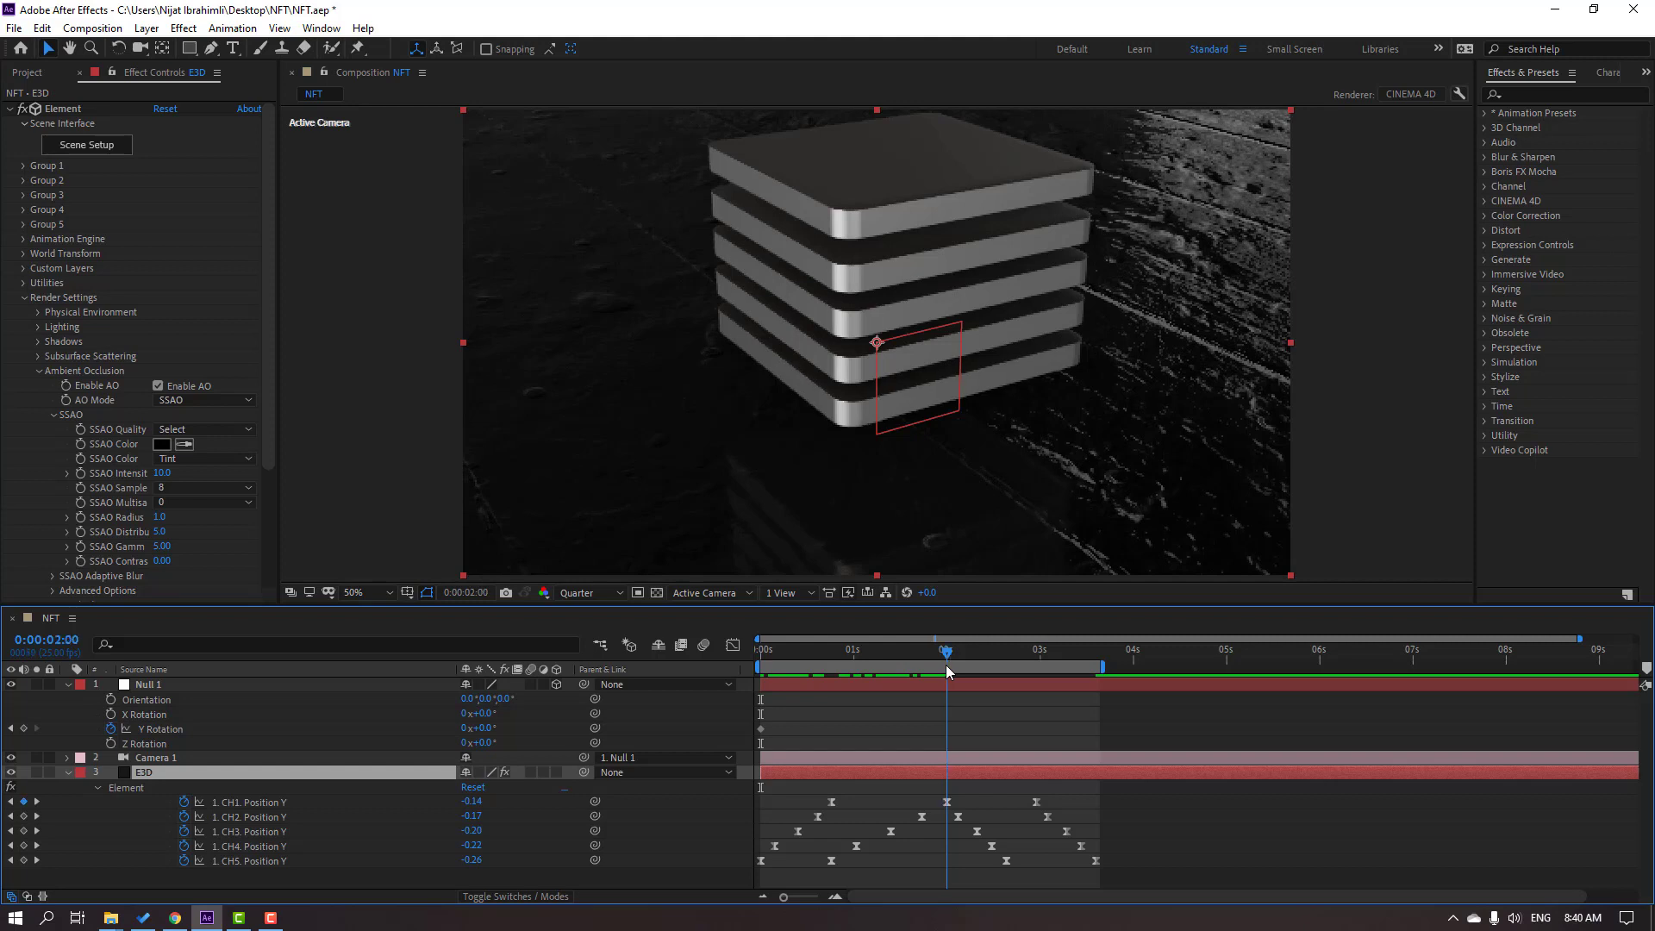
Step: Try a Y Rotation of 45° on the null at 0:00:02:00 and undo it
left_click(543, 731)
left_click(488, 729)
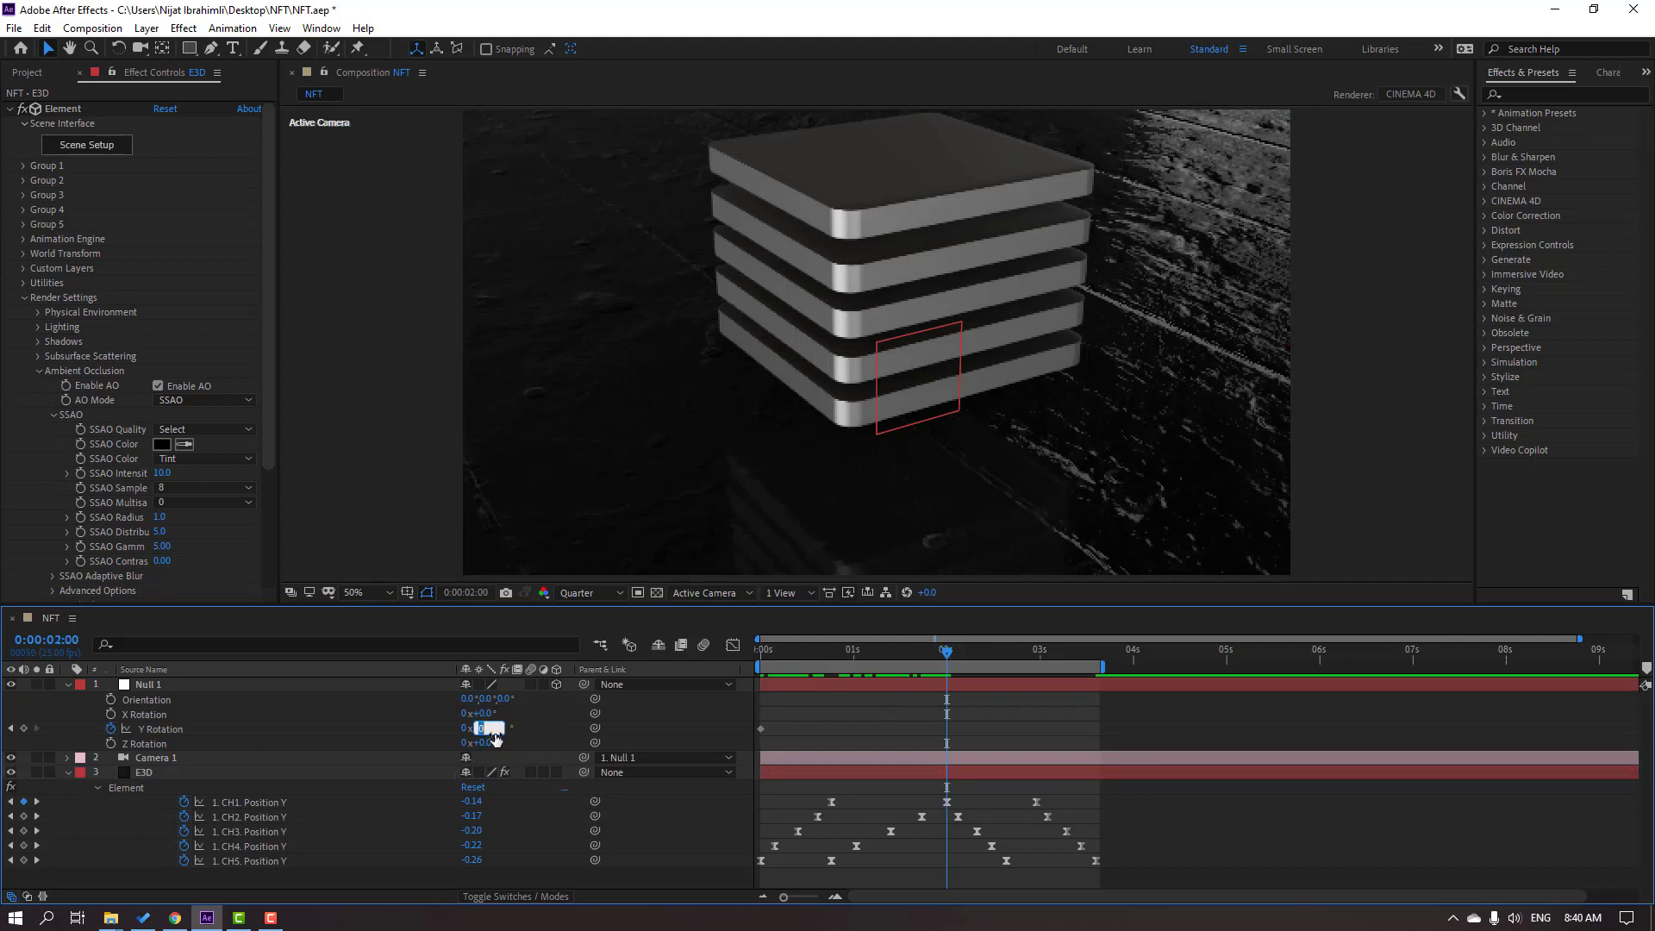
type("45")
key("Return")
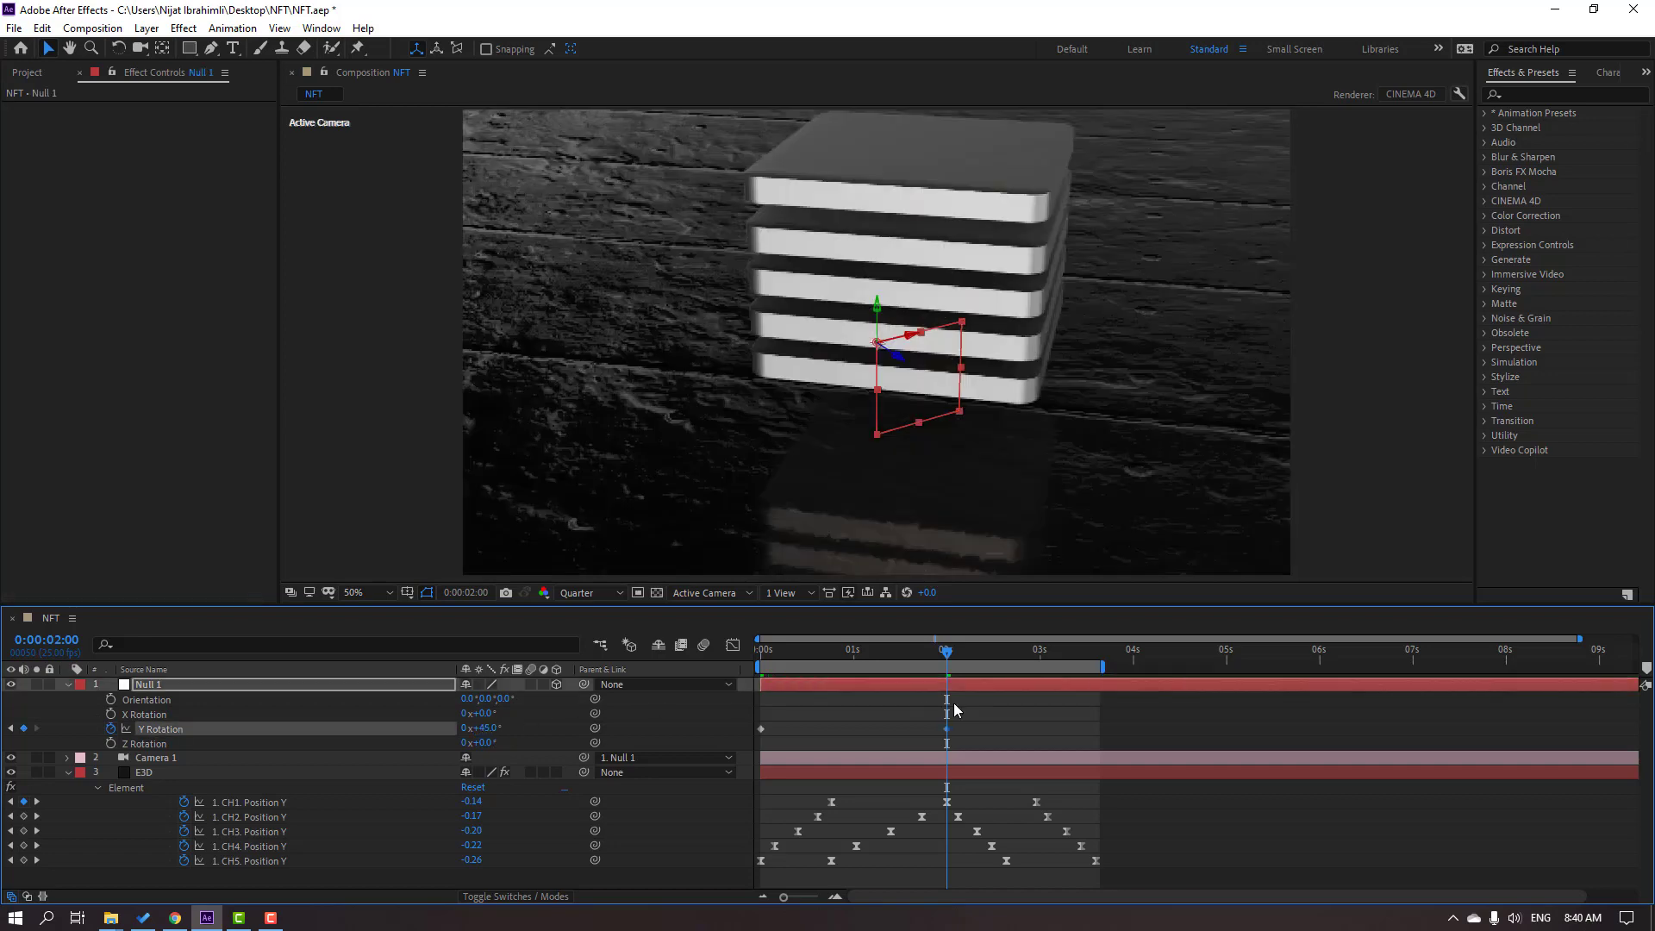
key("ctrl+z")
Step: Set the null's Y Rotation to 25° at 0:00:02:00
left_click(490, 729)
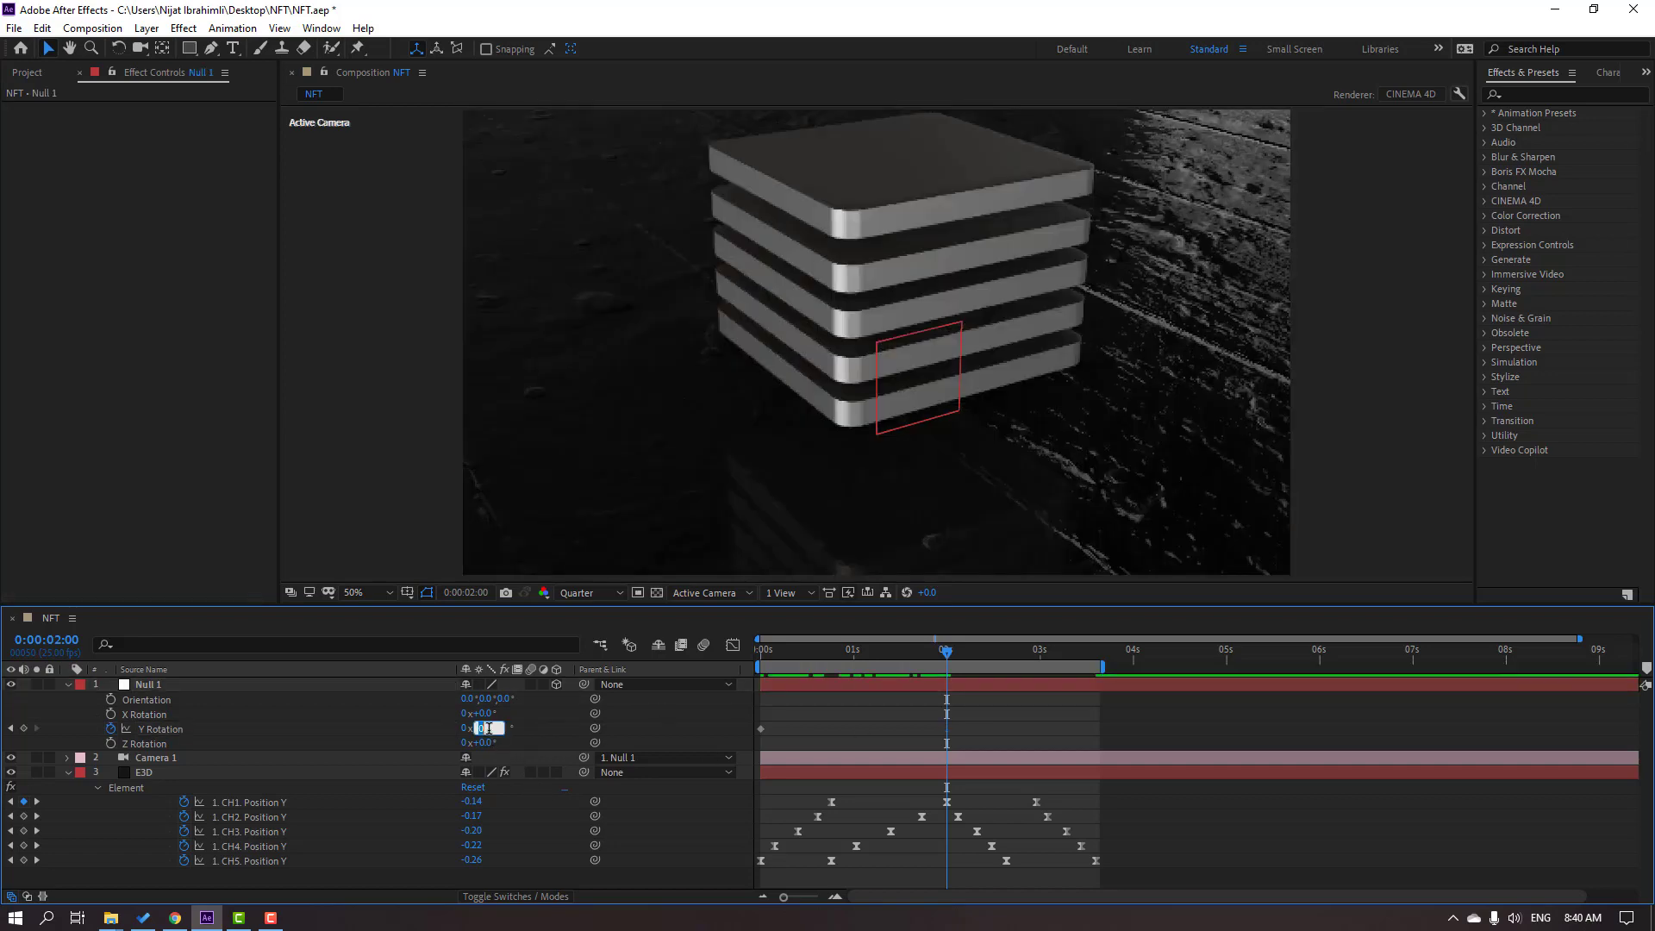
type("25")
key("Return")
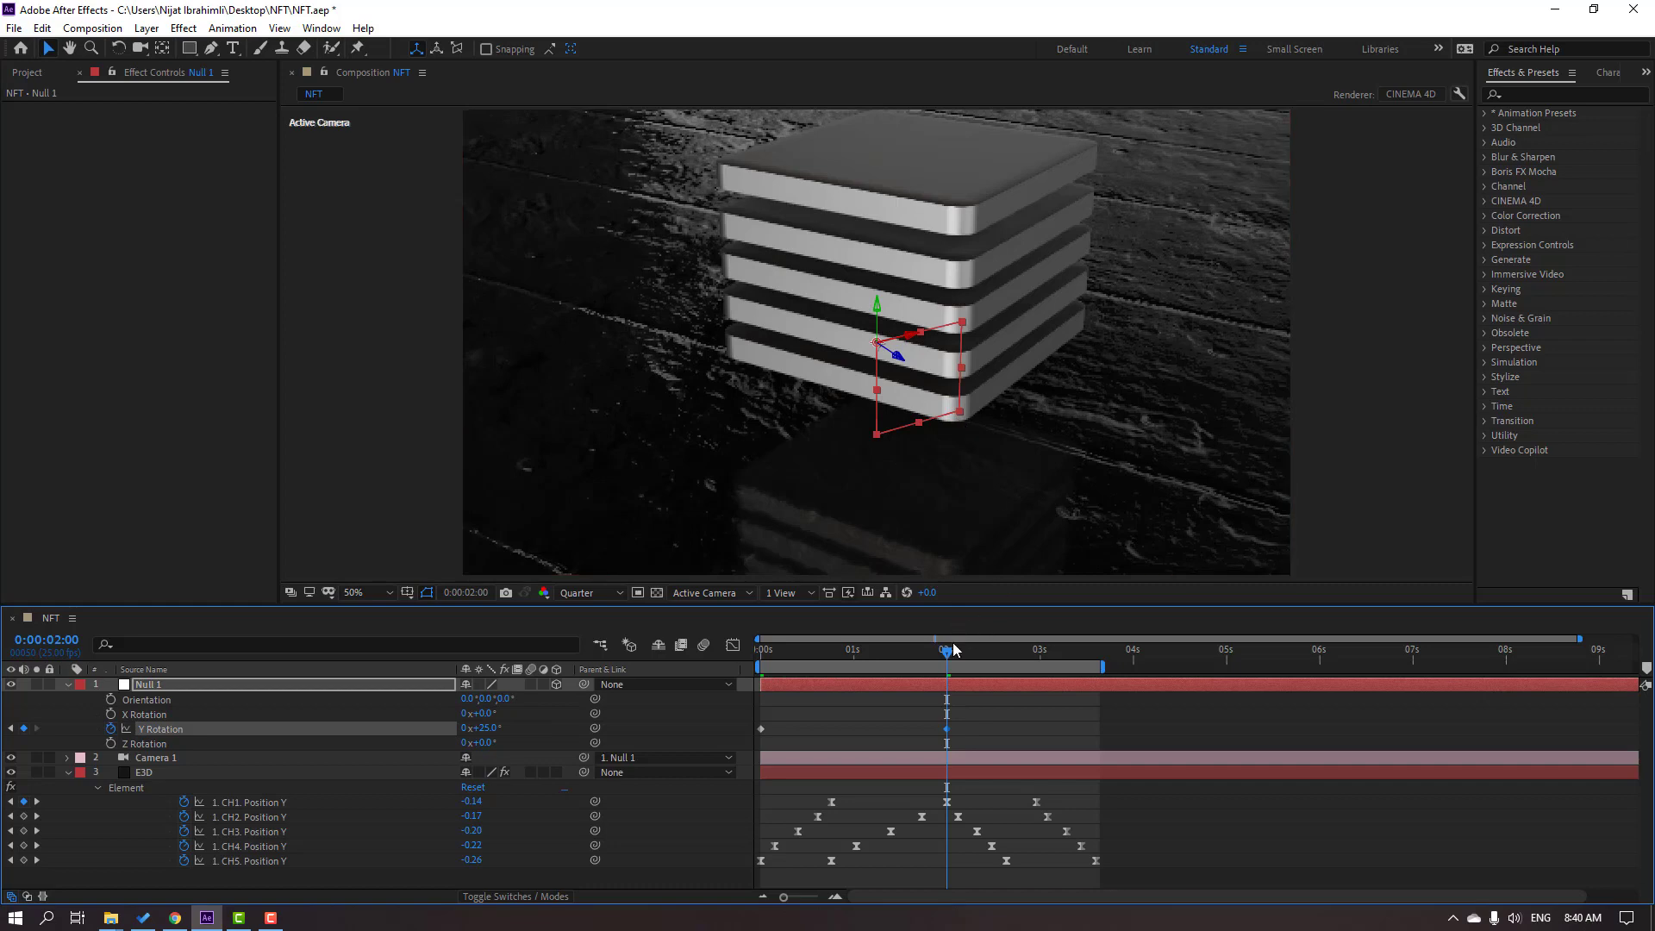
Step: Copy the null's first Y Rotation keyframe to 0:00:03:15 and apply Easy Ease to all three Y Rotation keyframes
left_click_drag(945, 652, 1100, 675)
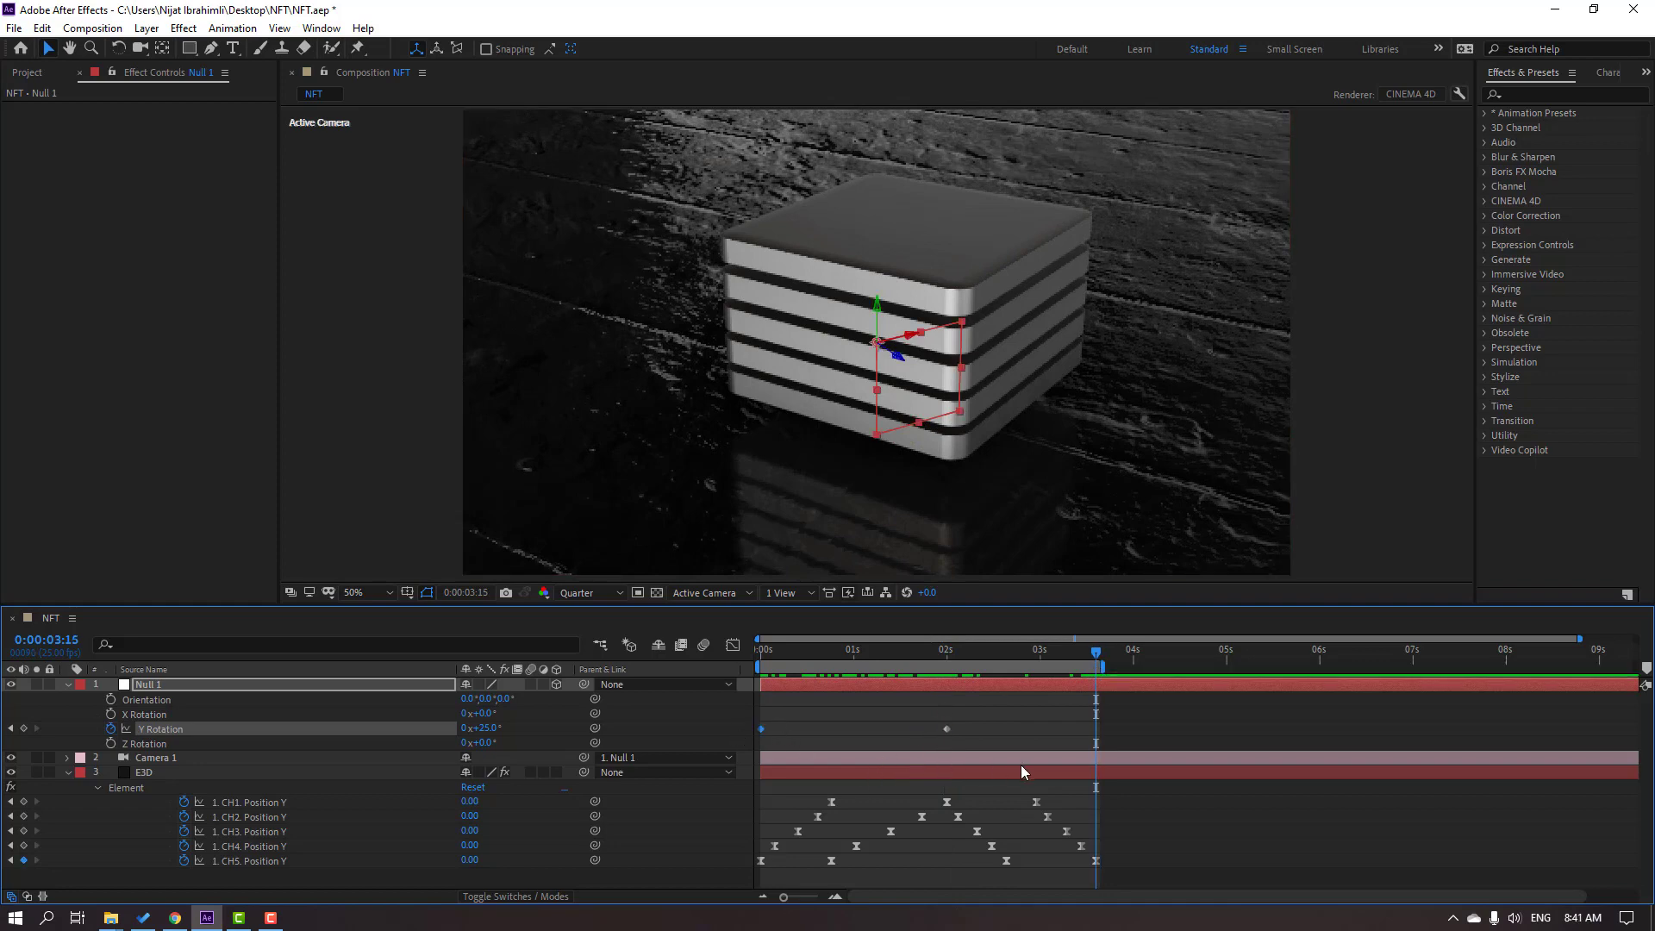
key("ctrl+v")
left_click_drag(1121, 732, 722, 743)
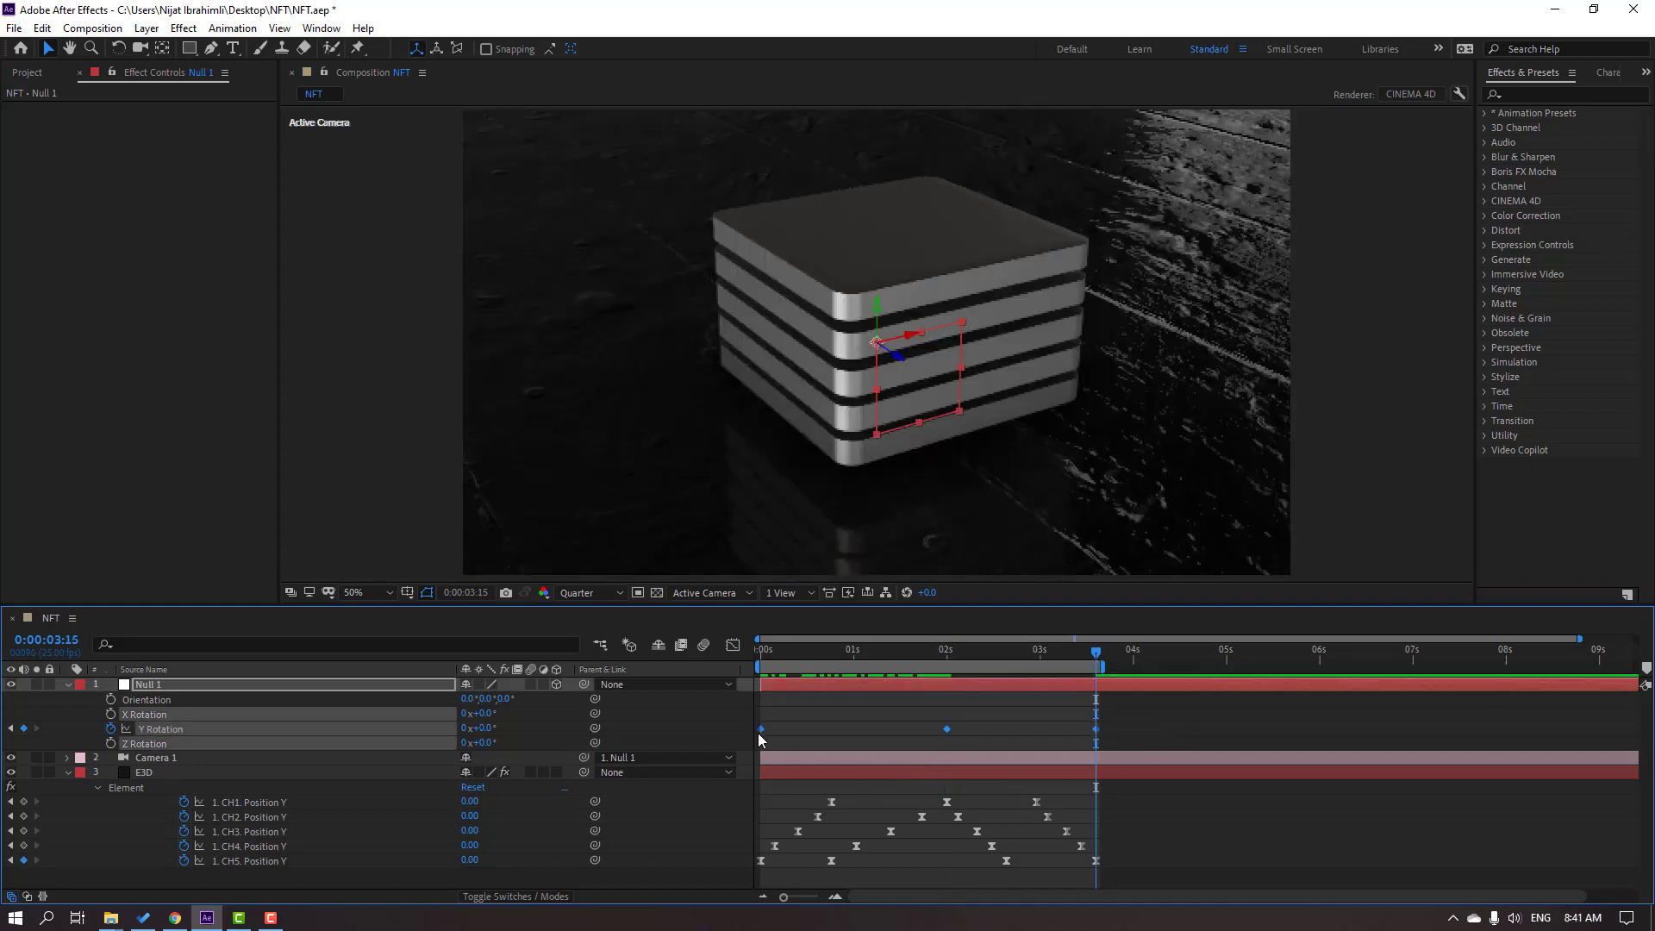
right_click(759, 733)
mouse_move(852, 728)
left_click(1000, 669)
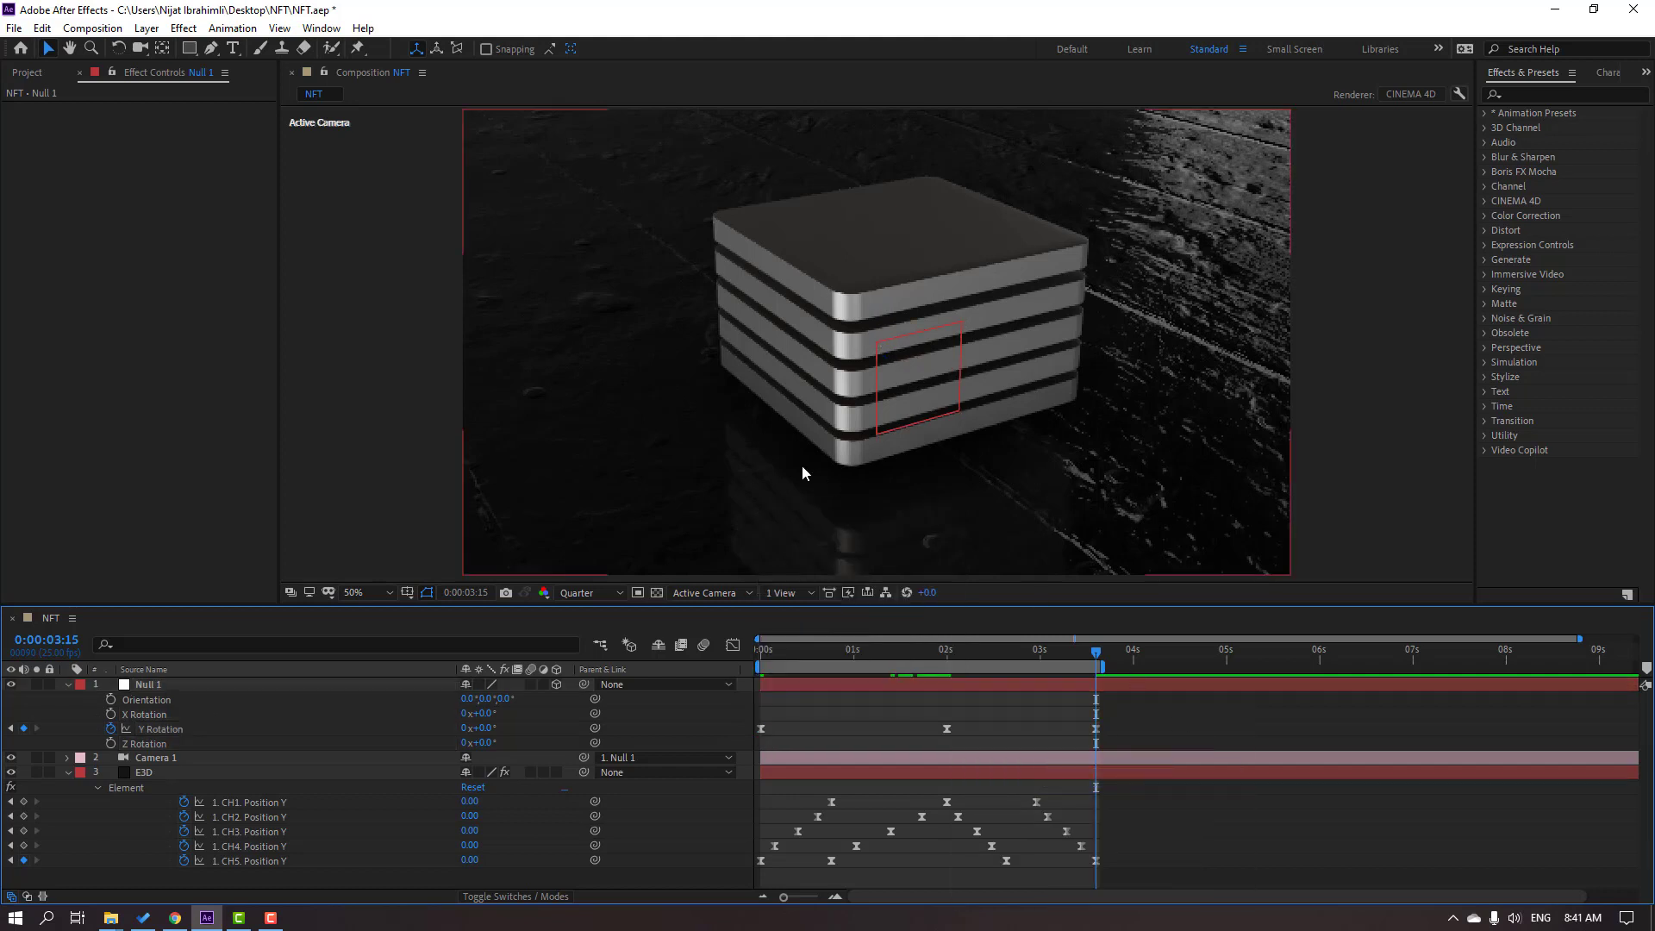
Step: Play back the slab animation at a reduced view size to check the camera rotation
key("comma")
key("comma")
key("comma")
key("comma")
key("space")
key("period")
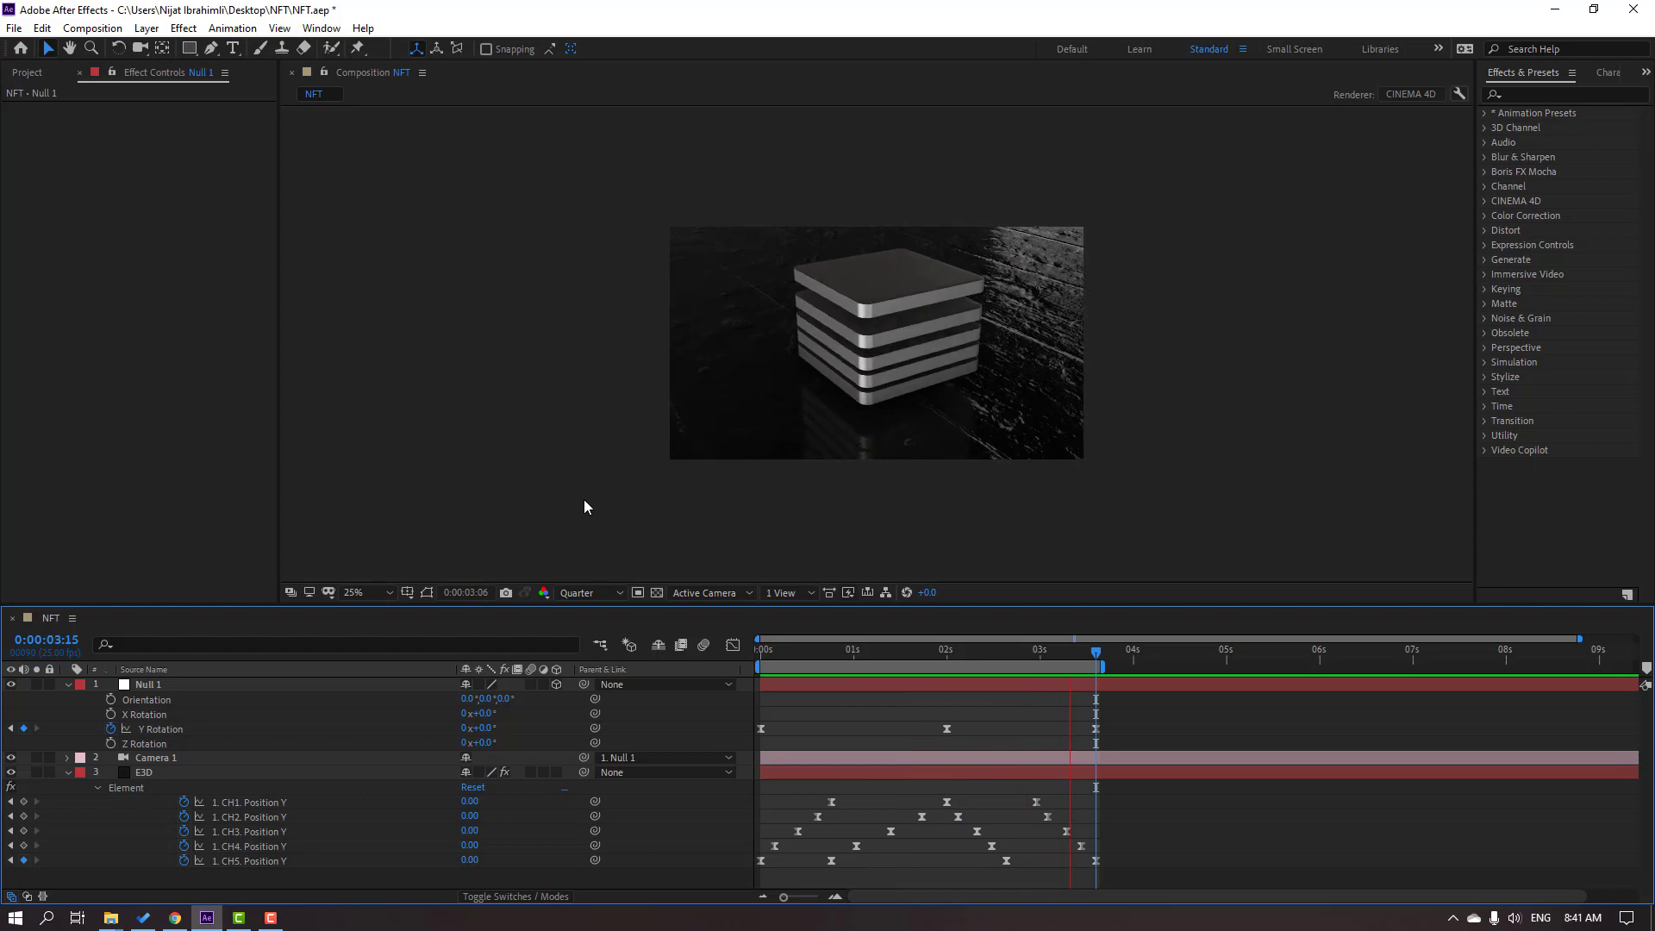
key("period")
key("space")
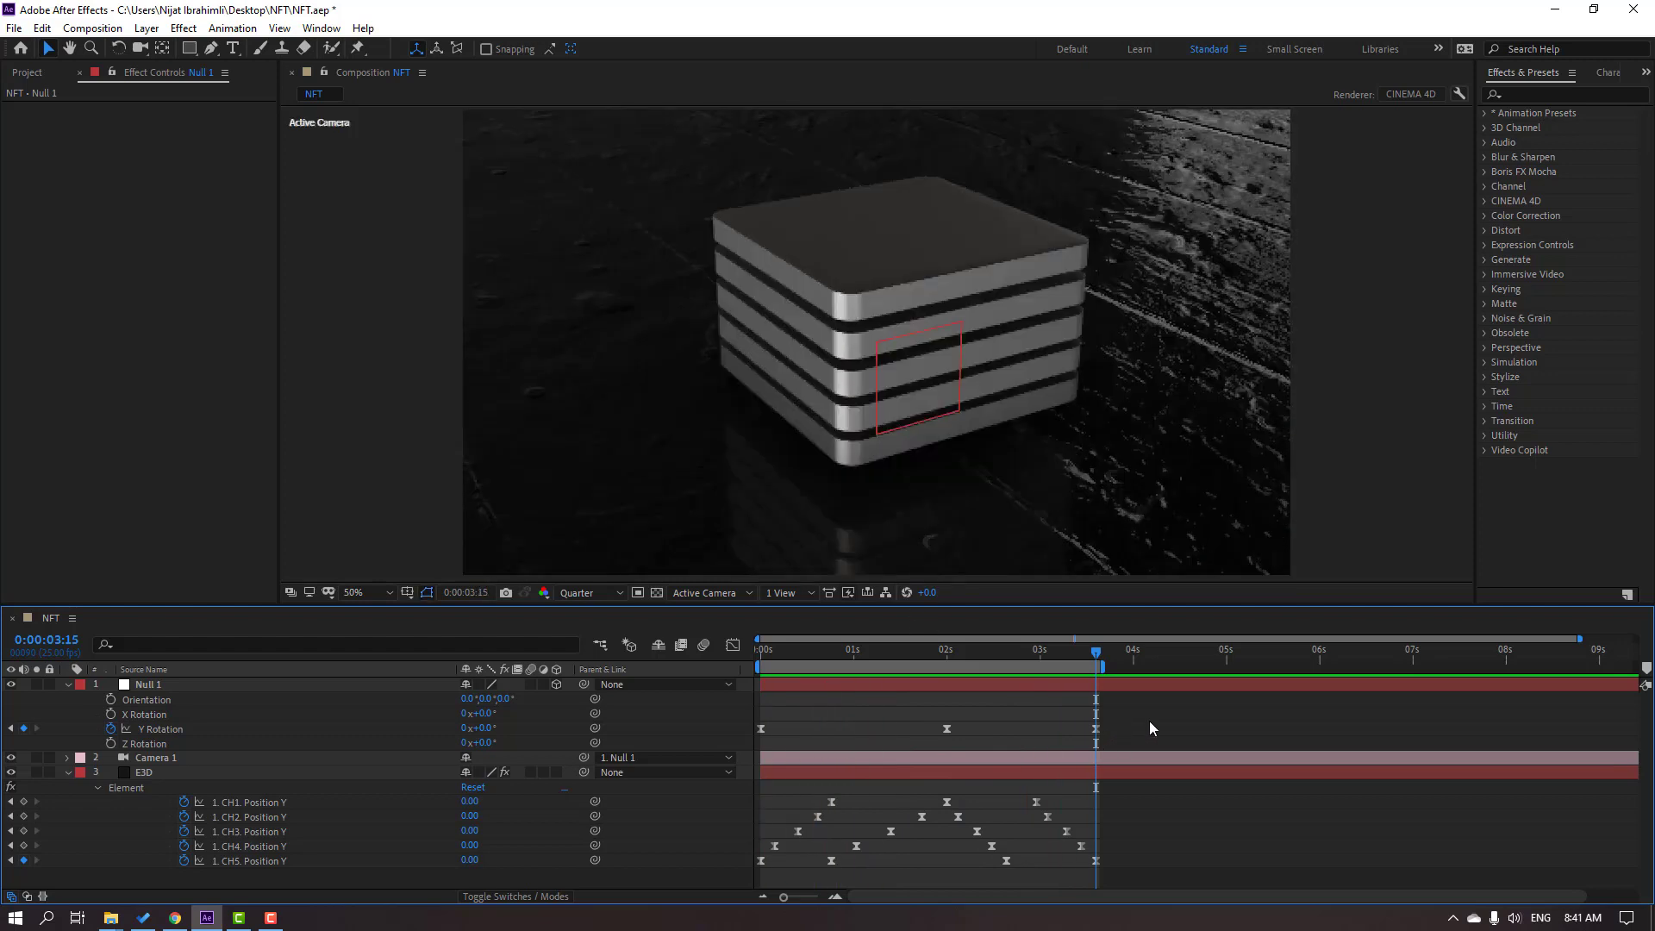
Step: Reshape the null's Y Rotation speed graph, setting about 55% influence into the middle keyframe, about 46% out of it, and a longer ease into the last
left_click_drag(1150, 721, 742, 737)
left_click(733, 646)
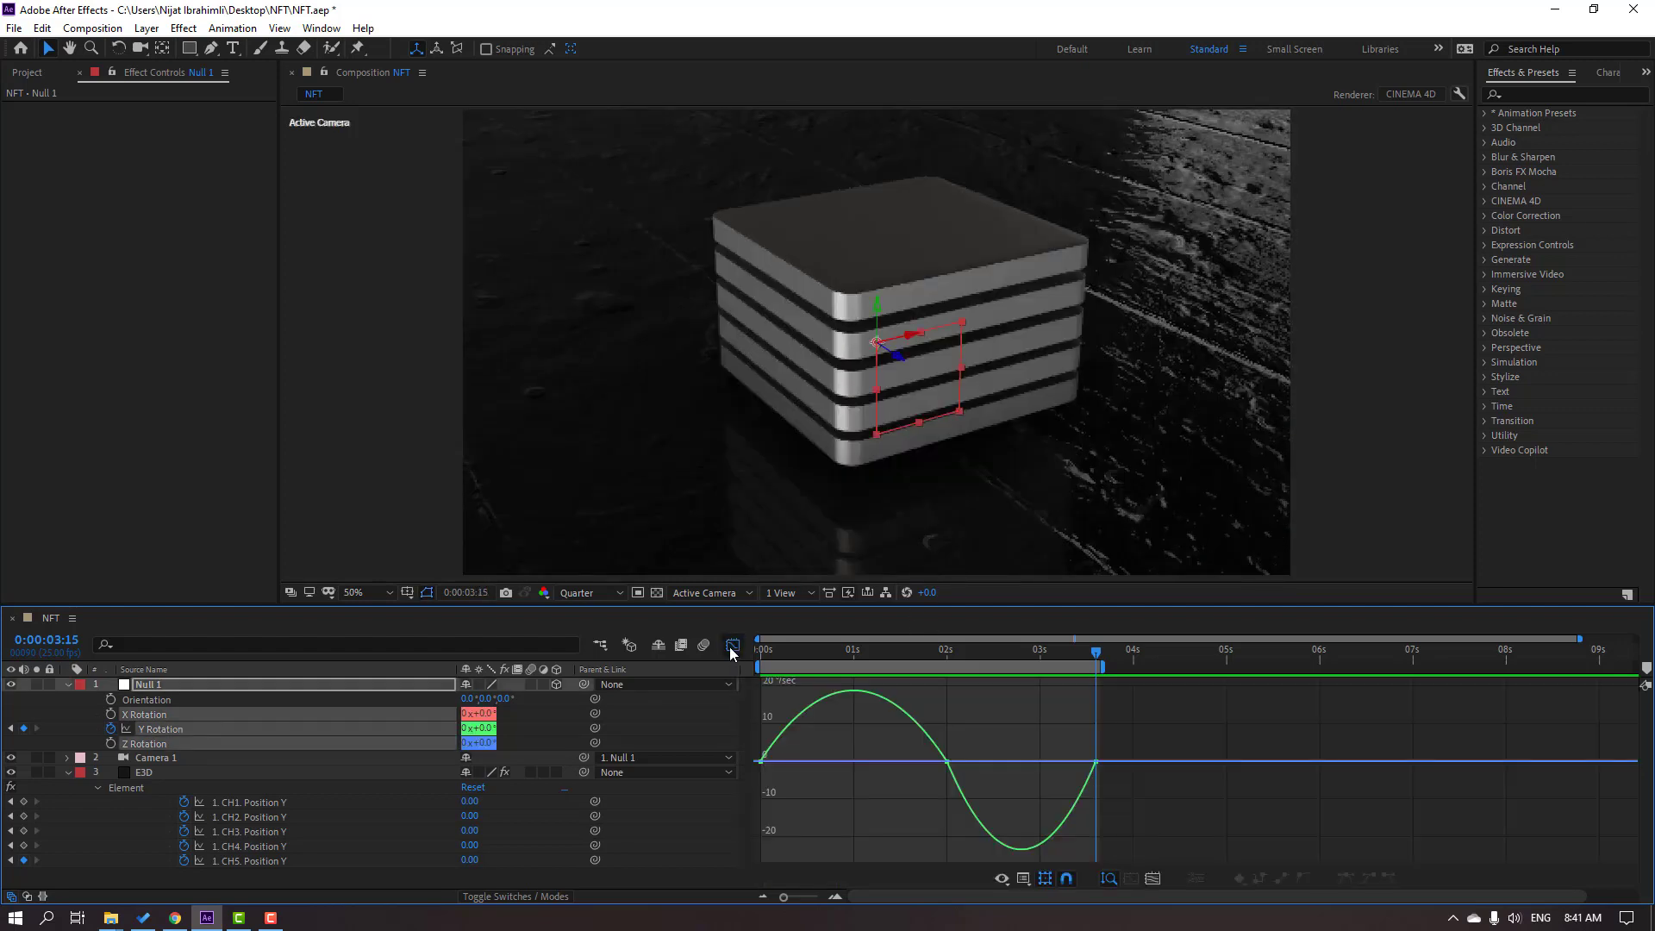
left_click(946, 761)
left_click_drag(916, 762, 898, 762)
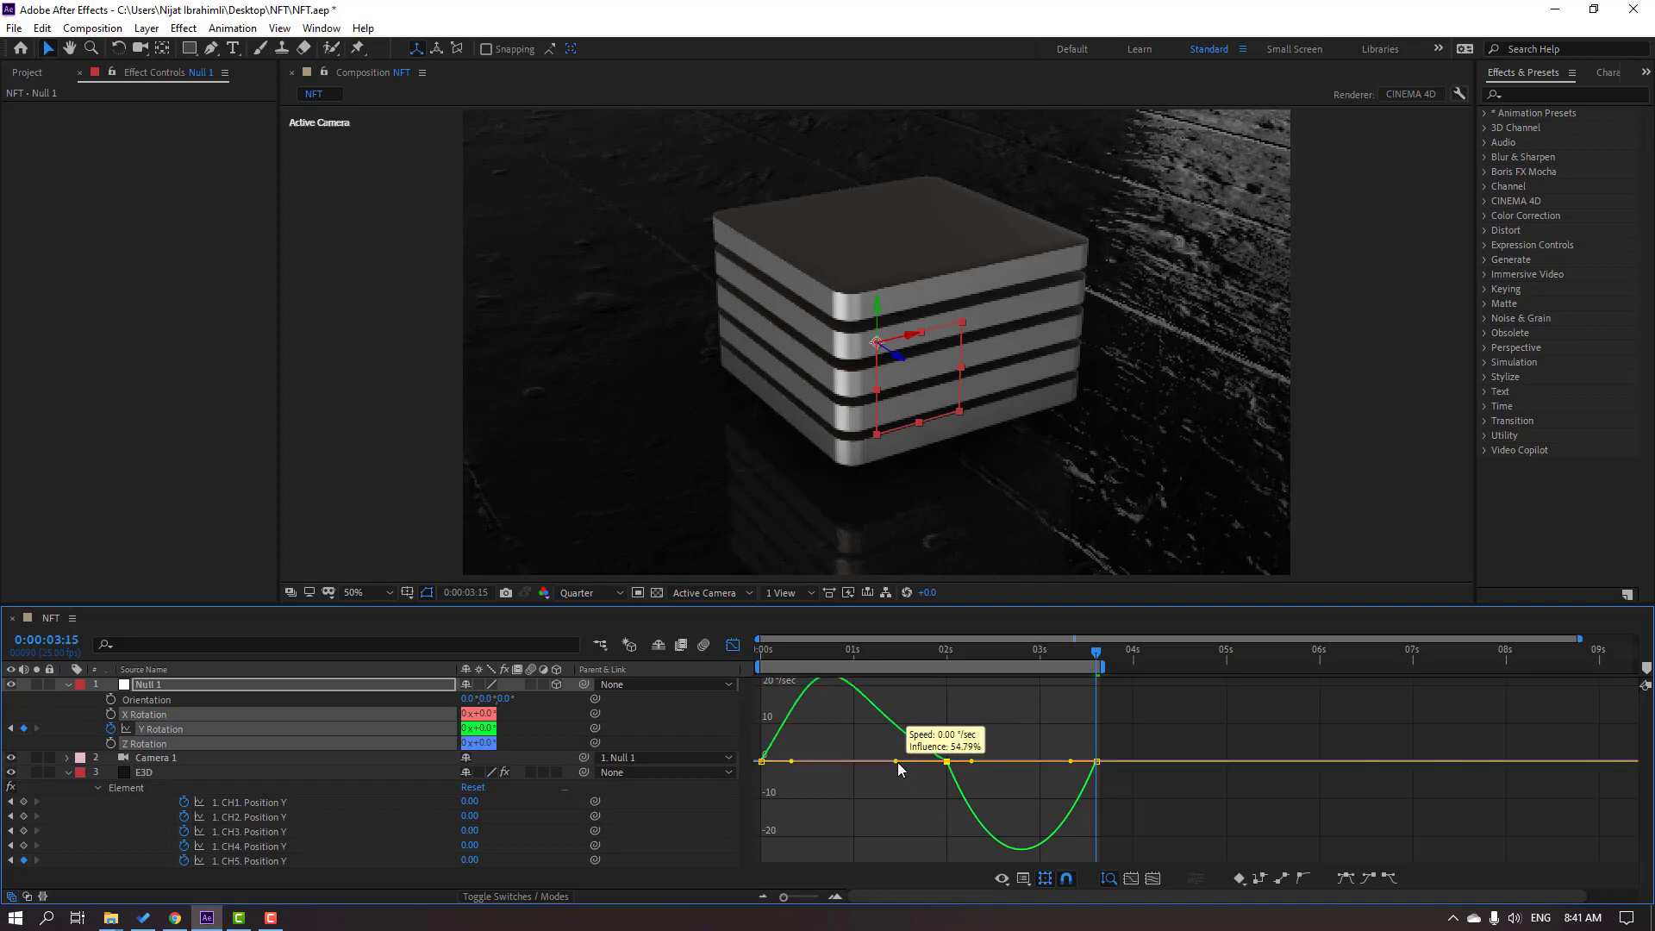
left_click_drag(1070, 768, 1039, 768)
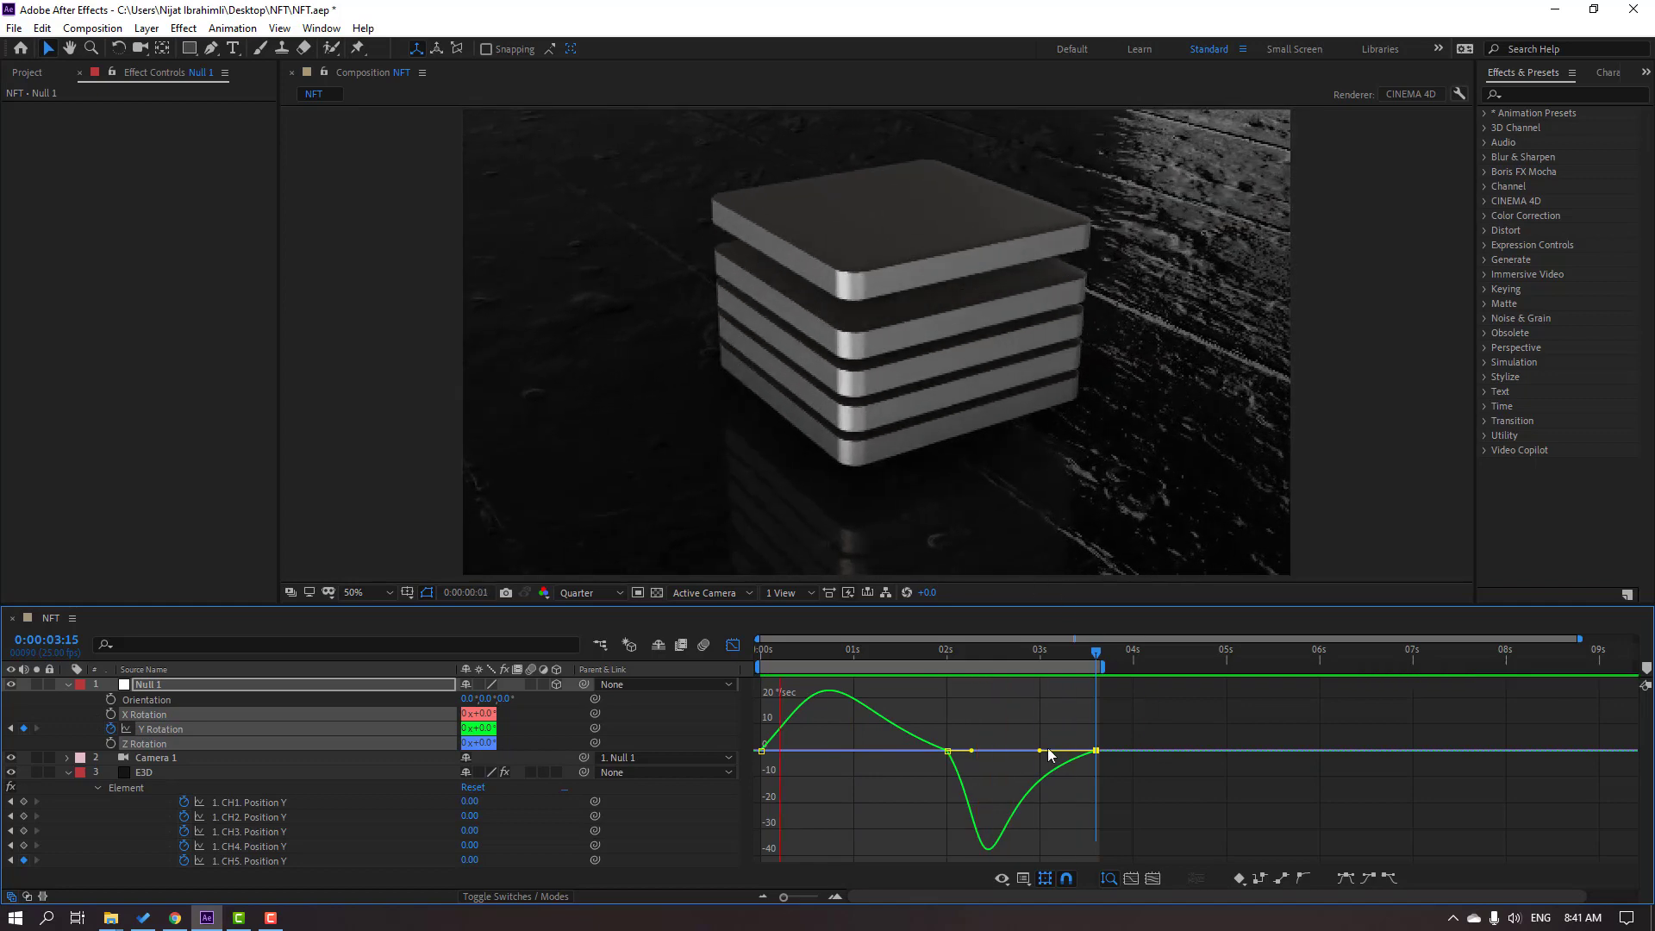
left_click_drag(971, 751, 983, 748)
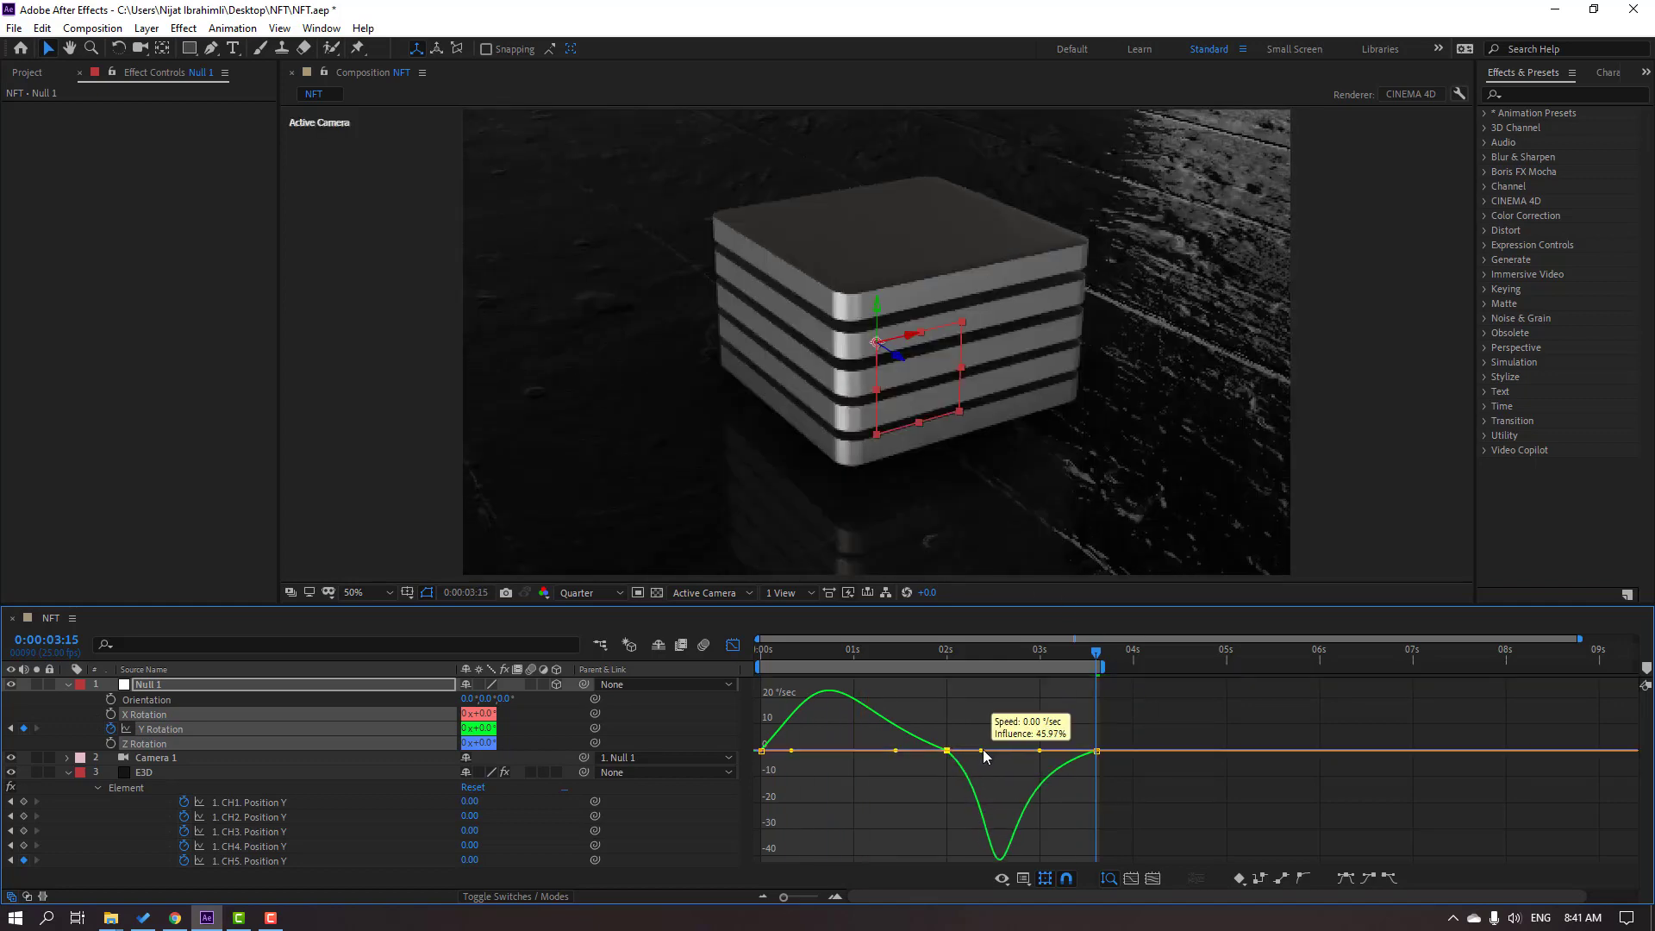
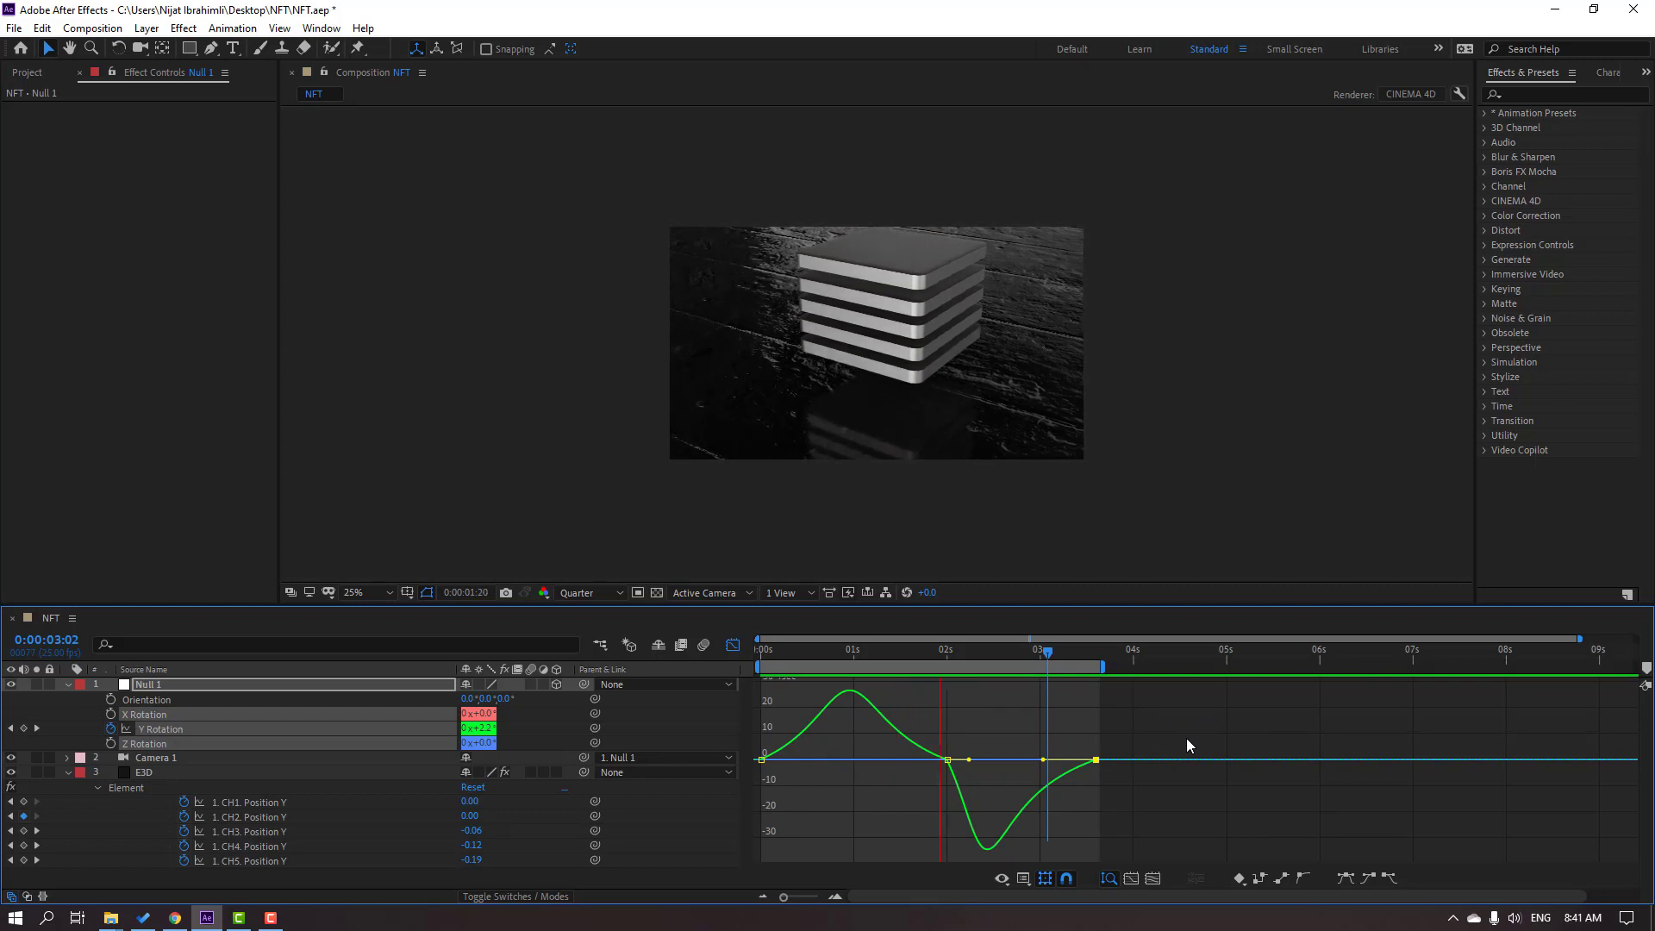
Step: Leave the graph view, move the null's middle Y Rotation keyframe earlier to about 1.7 seconds, and preview the motion
left_click(733, 646)
left_click(962, 734)
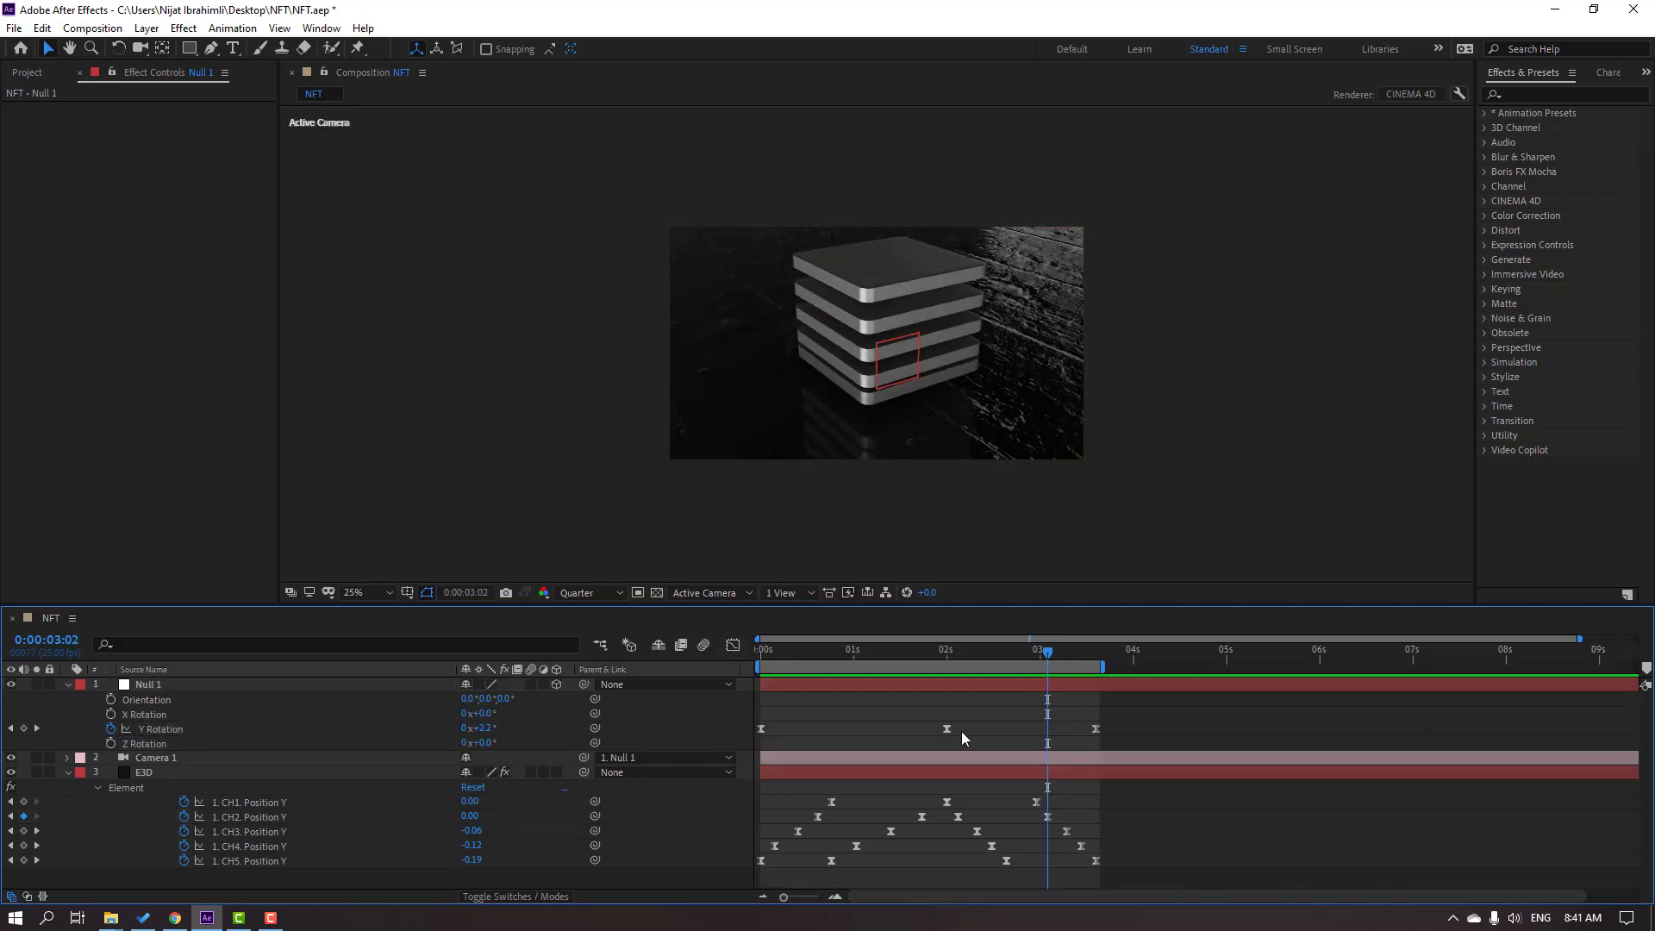
left_click_drag(950, 729, 915, 737)
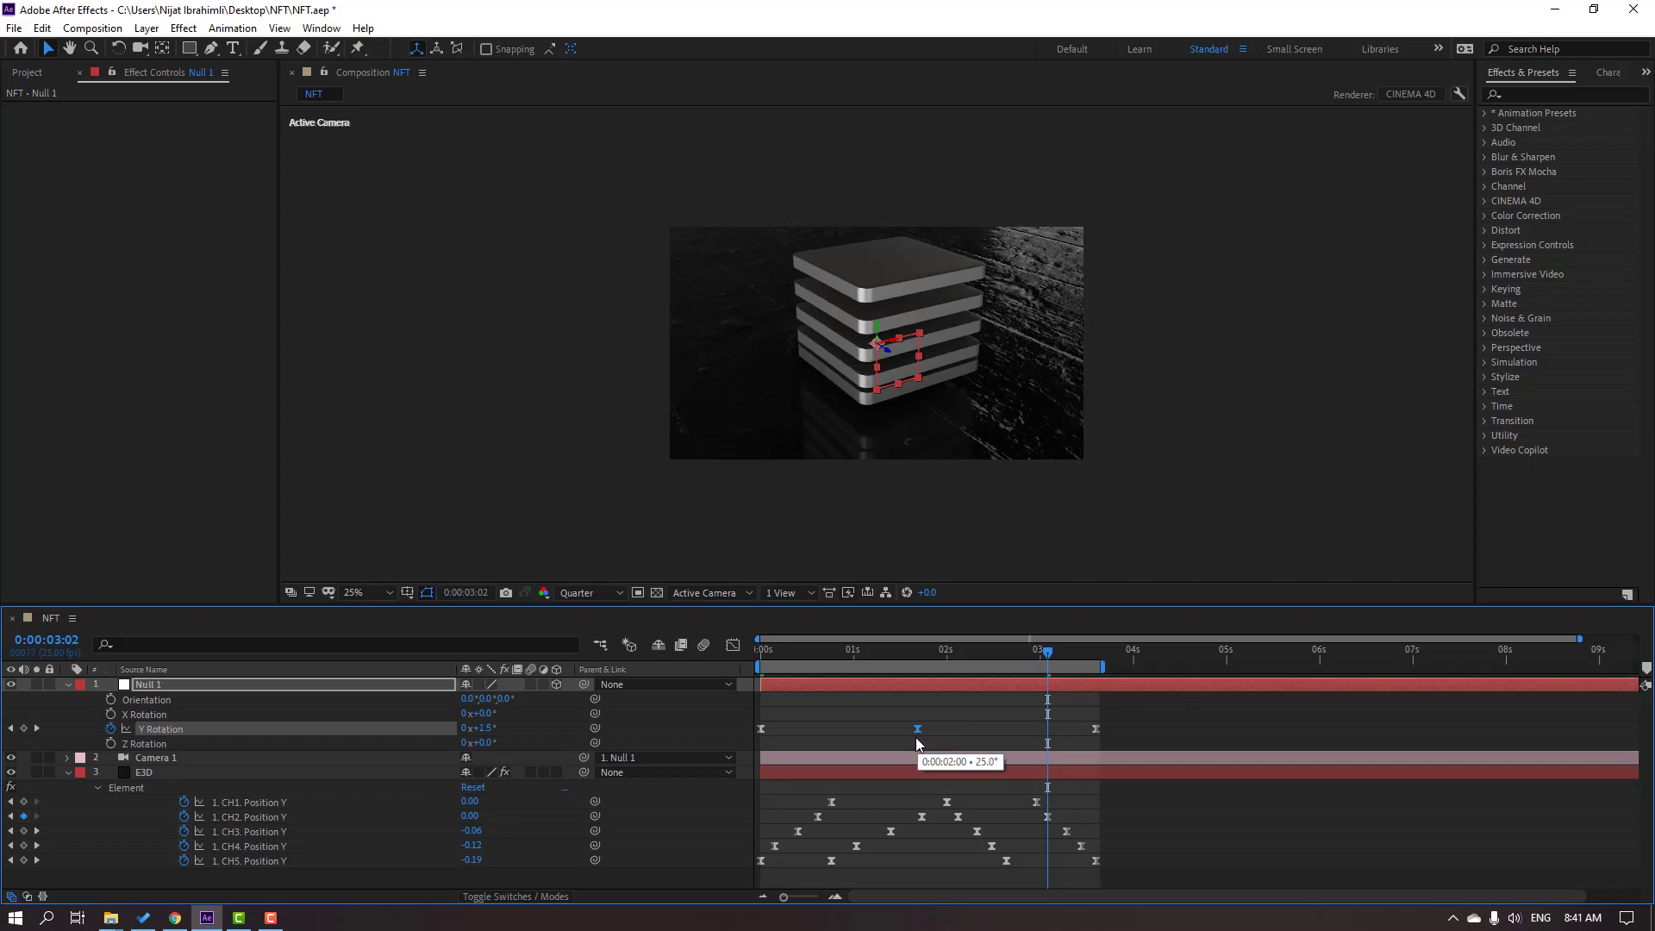
key("space")
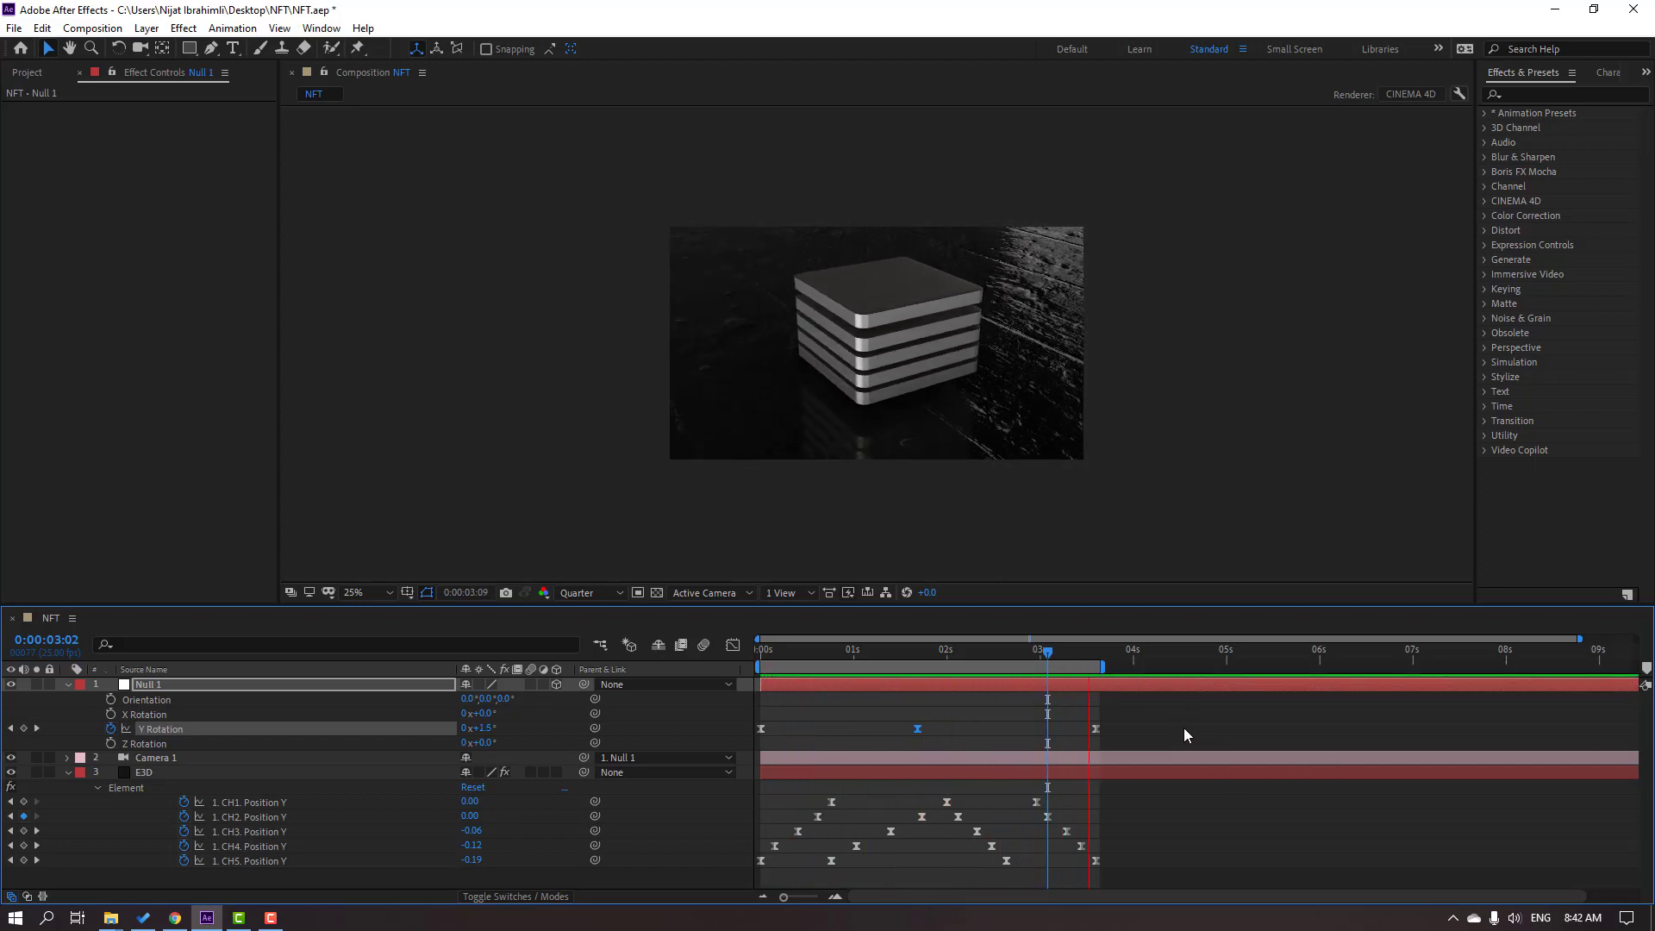
key("space")
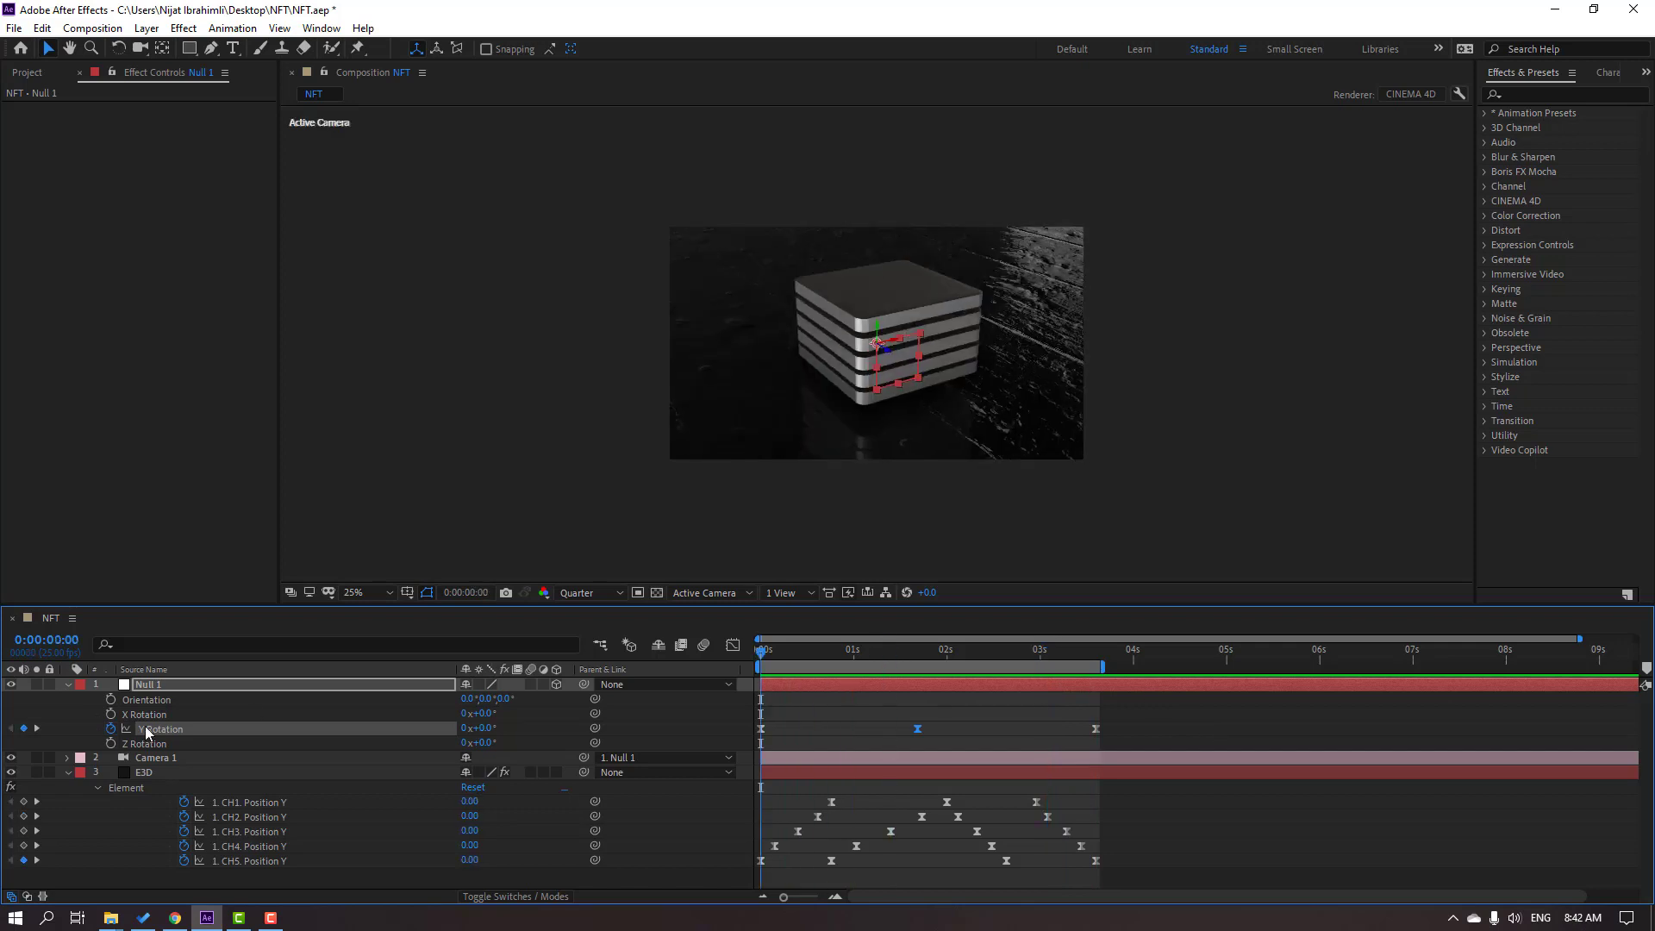
Step: Collapse the null and E3D layers, and enable Y rotation keyframing for Element's Group 1 Channel 1 at 0:00:00:00
left_click(68, 685)
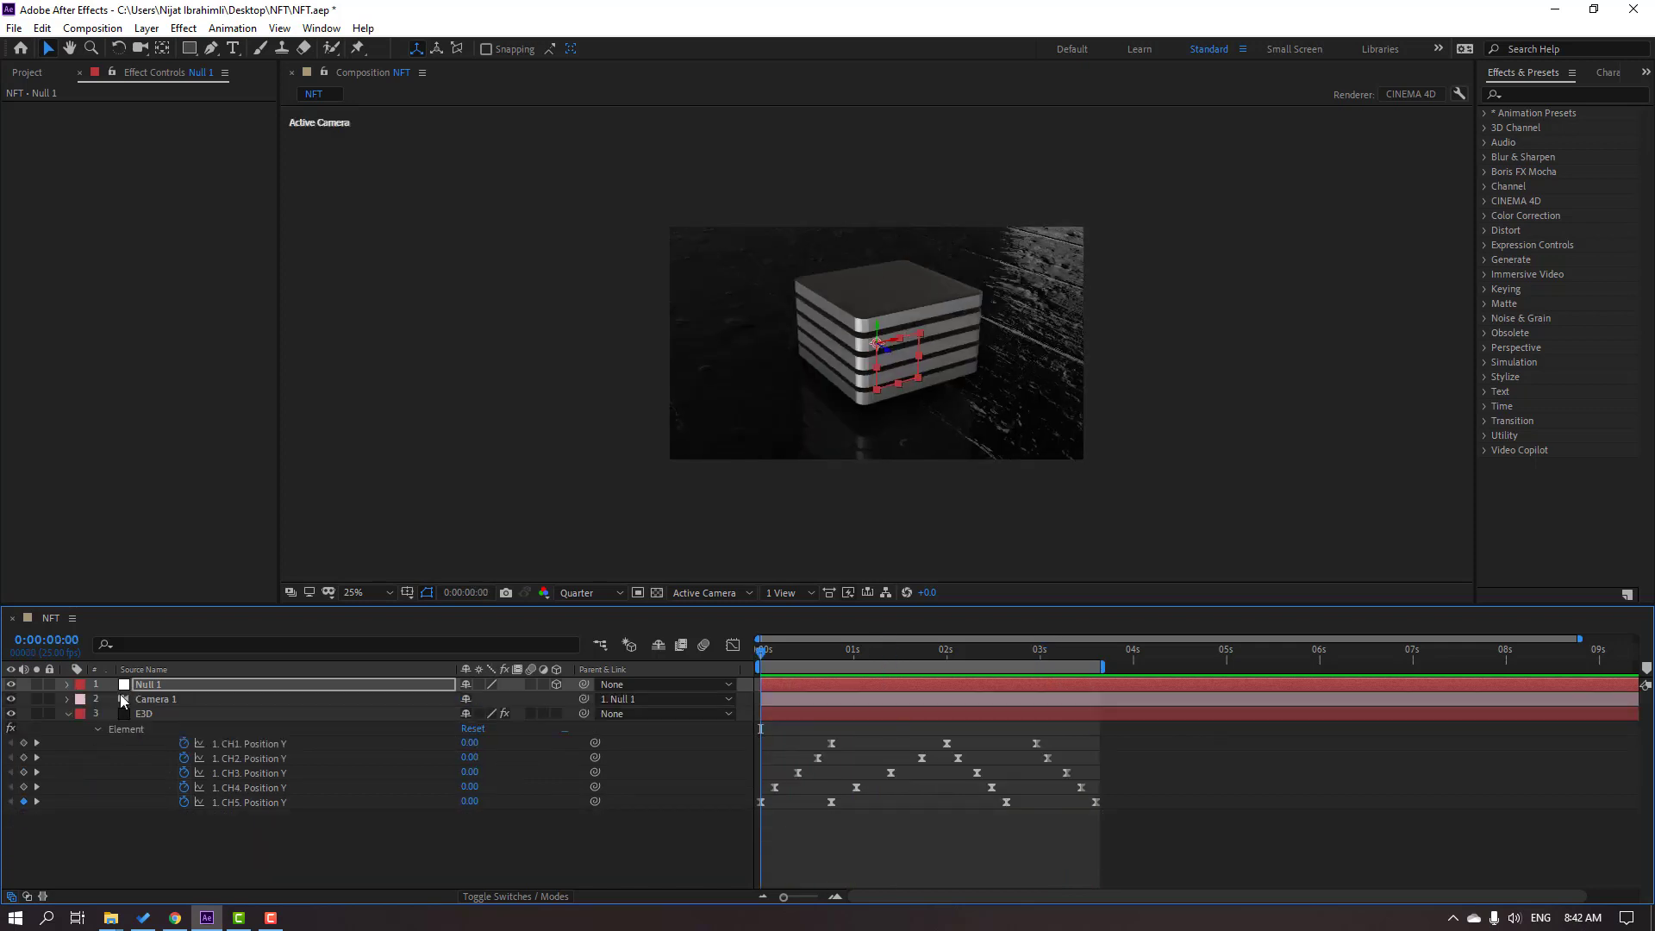
left_click(68, 714)
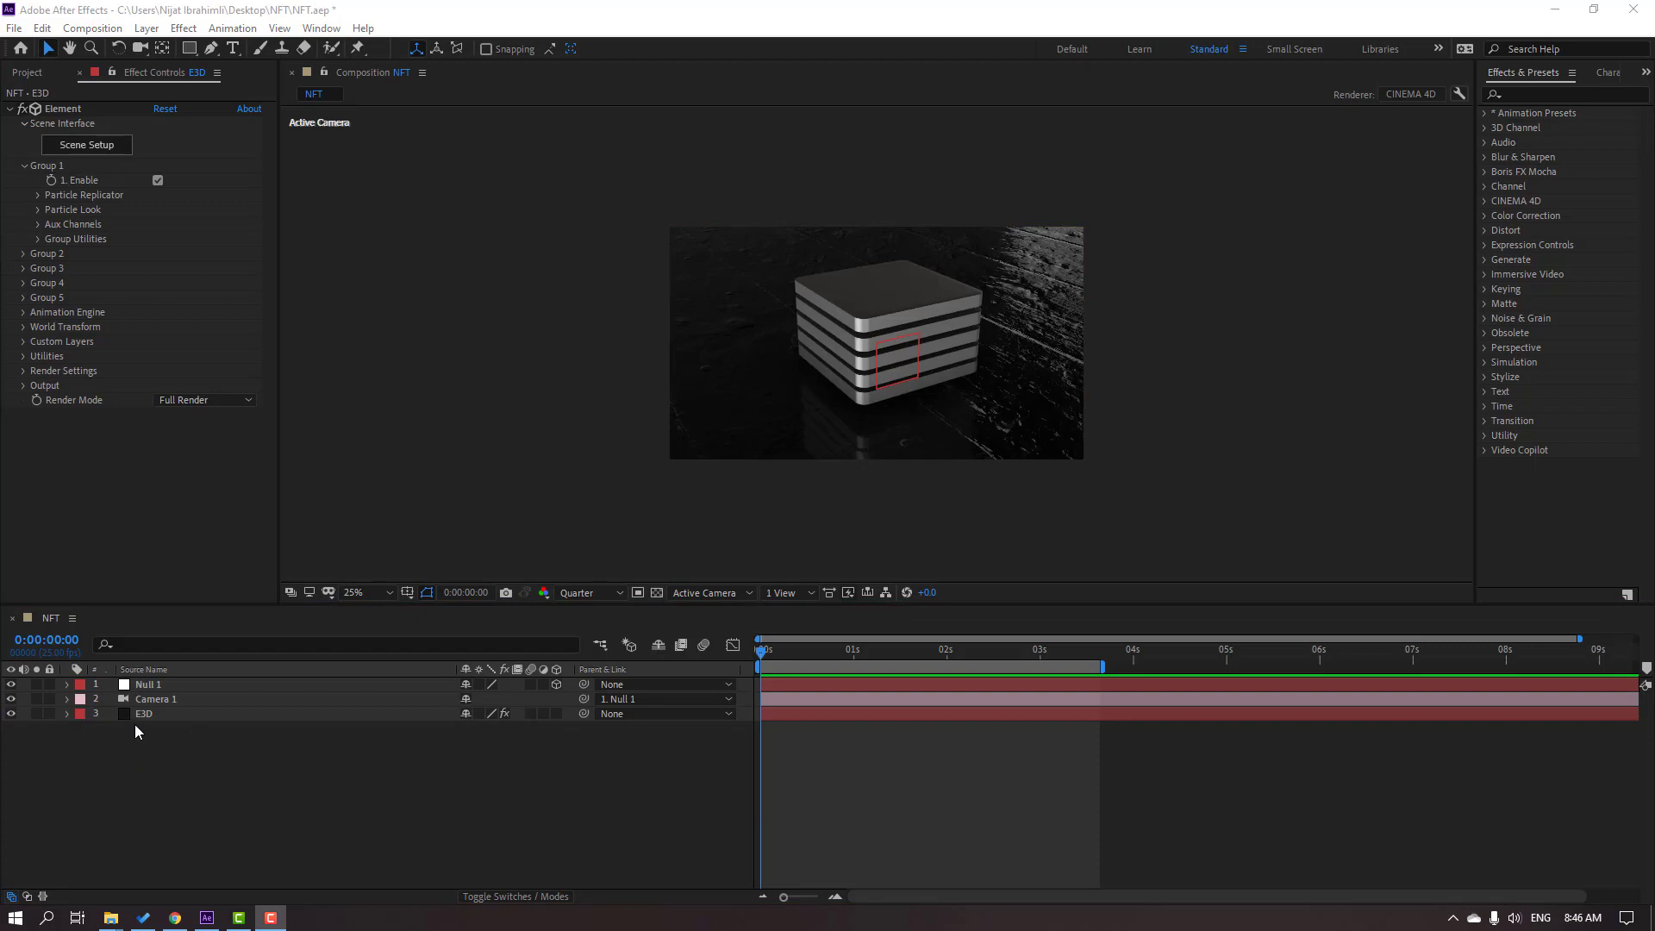
left_click(142, 715)
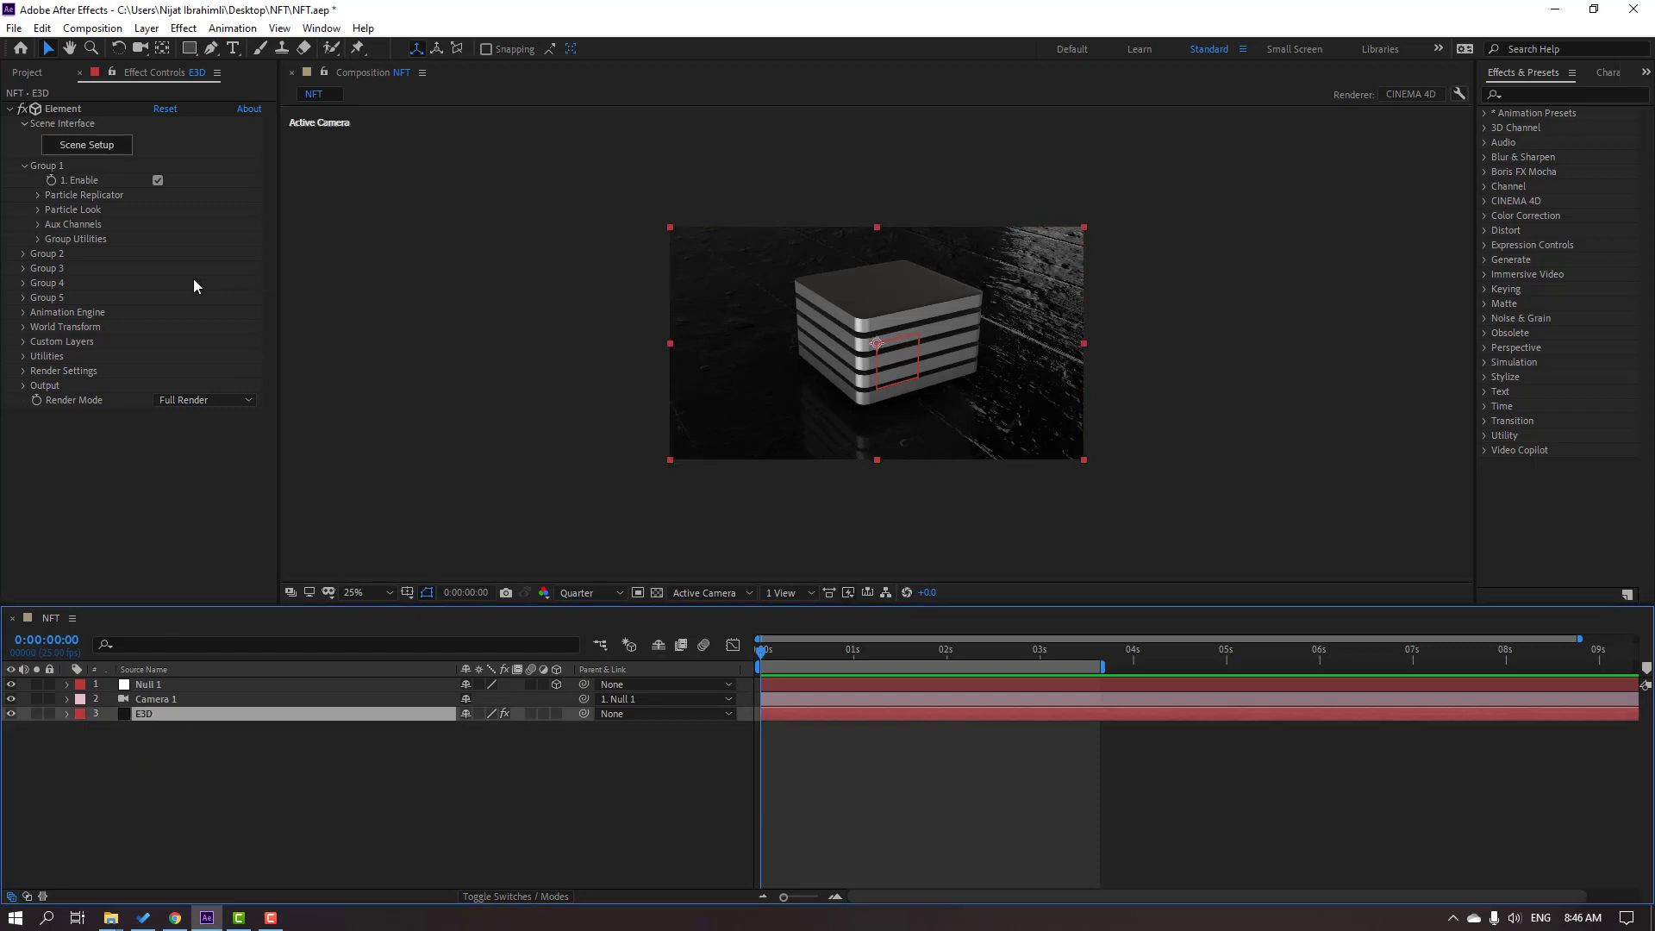
left_click(36, 228)
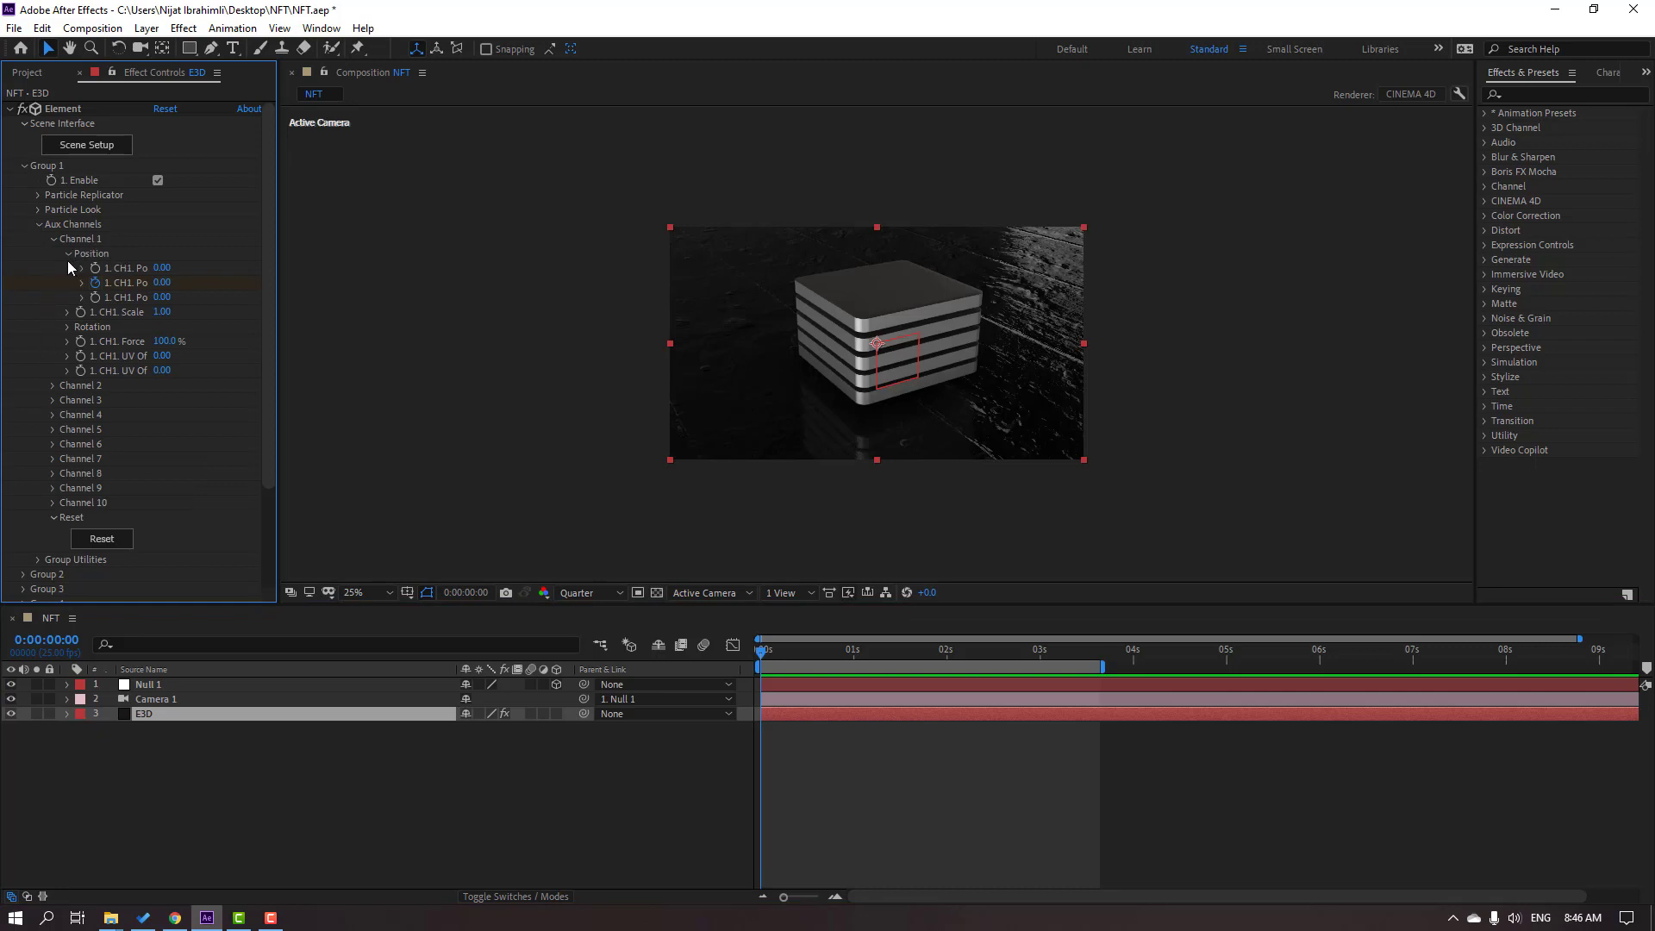
left_click(67, 257)
left_click(68, 284)
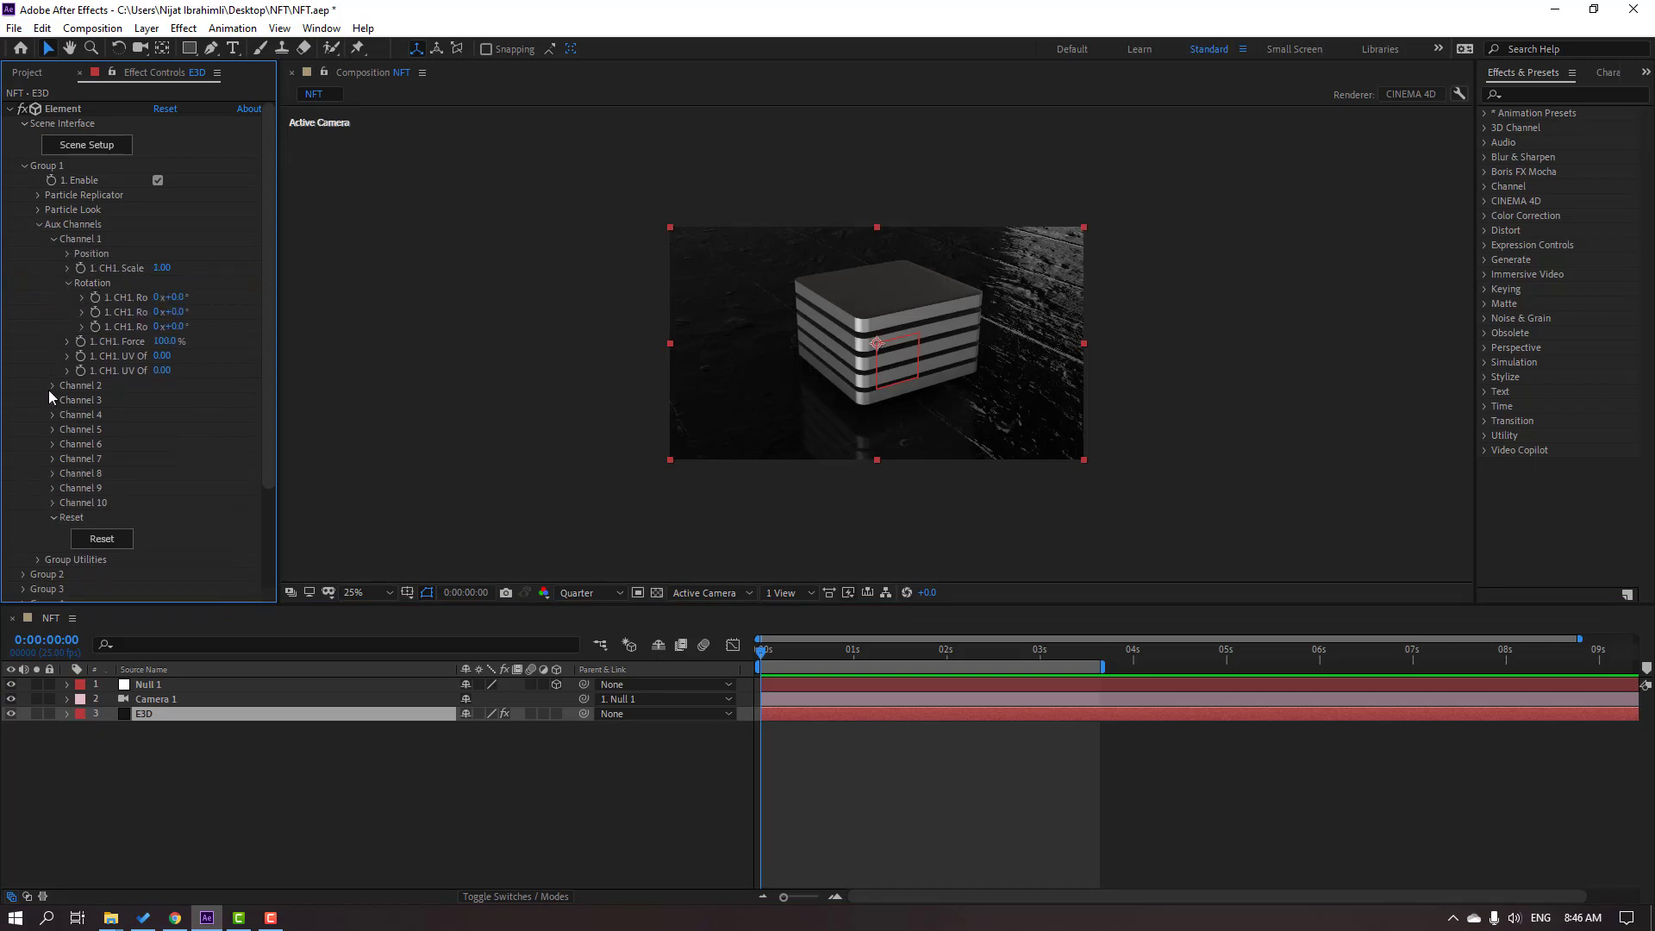
left_click(97, 314)
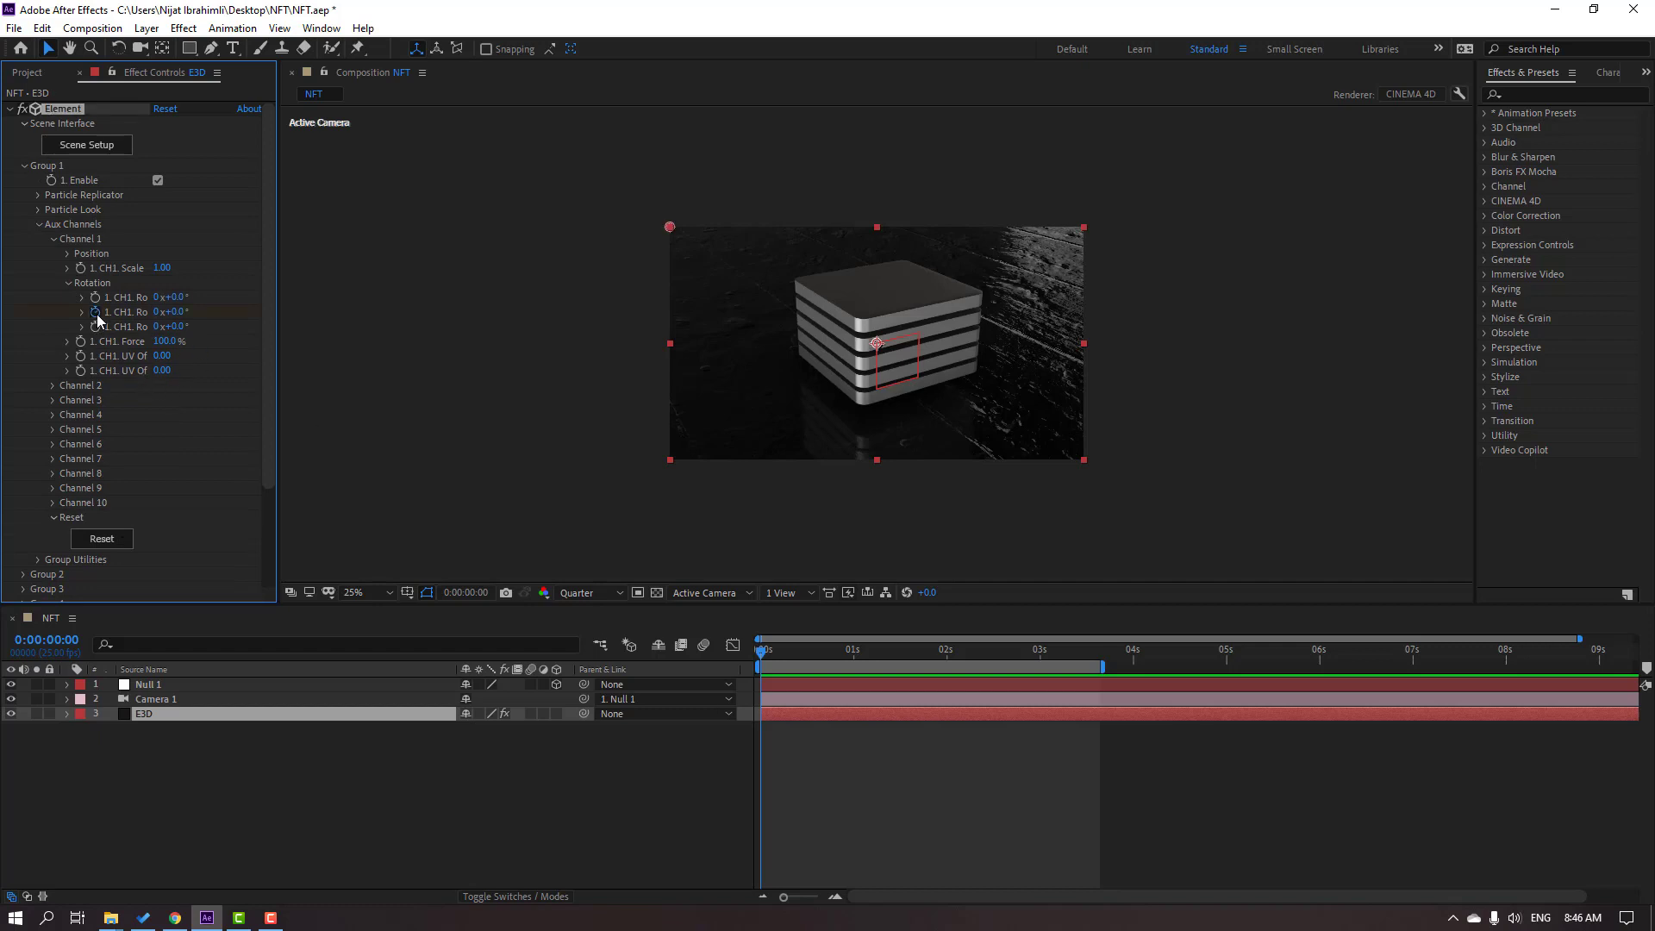
Step: Enable Y rotation keyframing for Element's Group 1 Channels 2 and 3 at 0:00:00:00
left_click(51, 240)
left_click(53, 255)
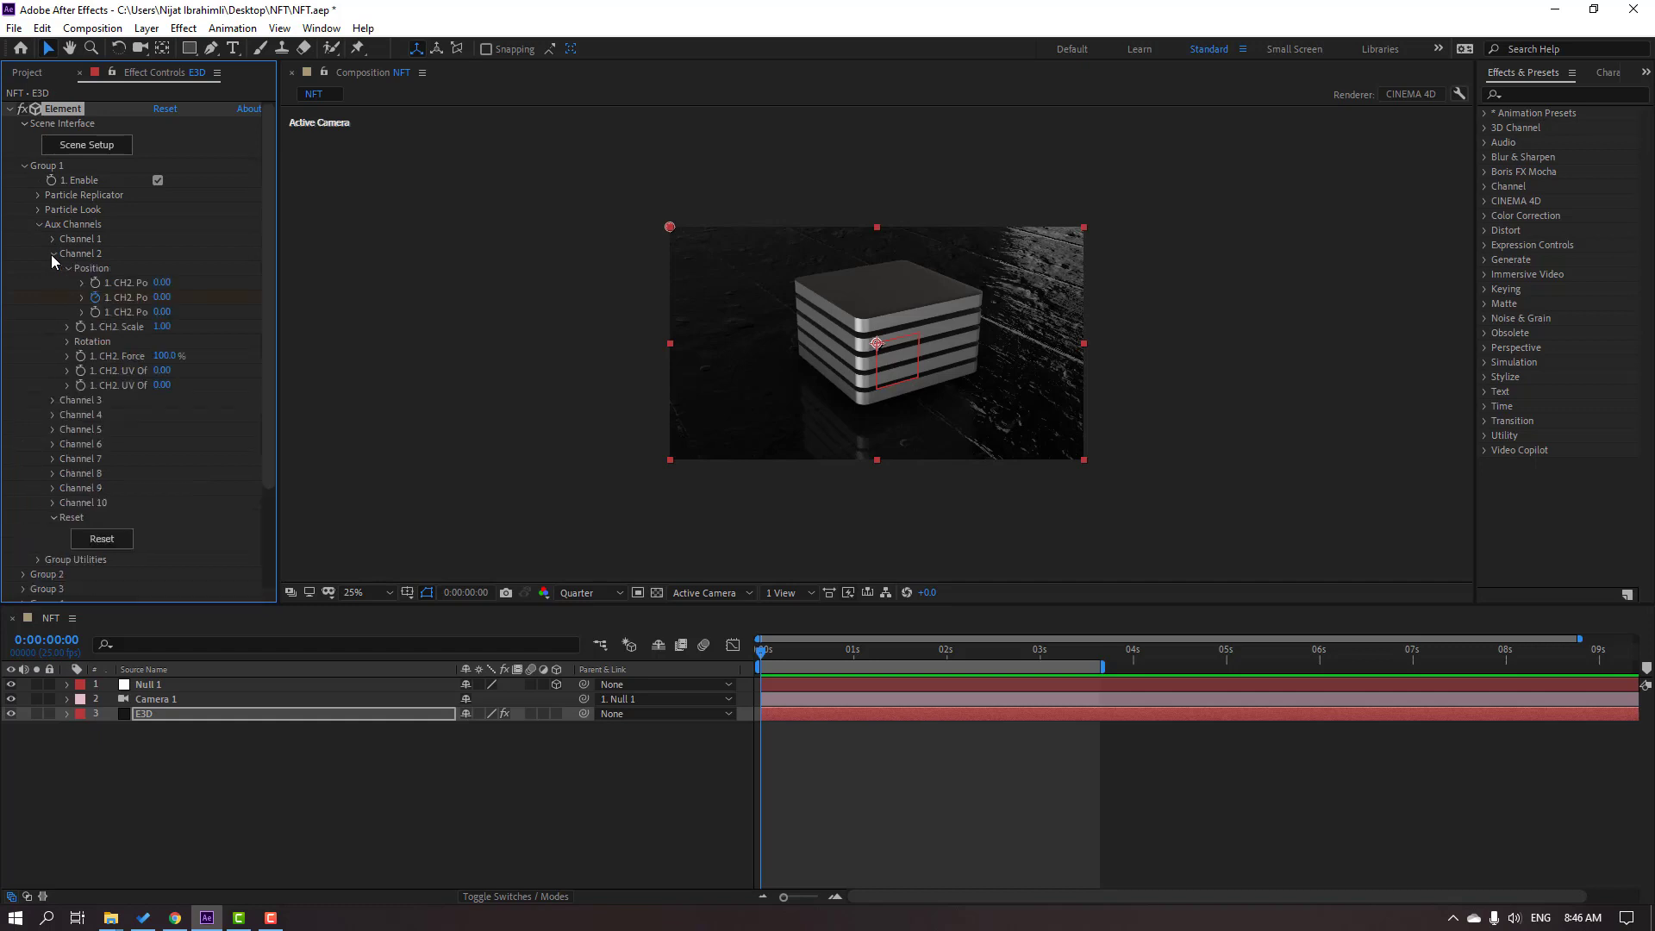
left_click(68, 342)
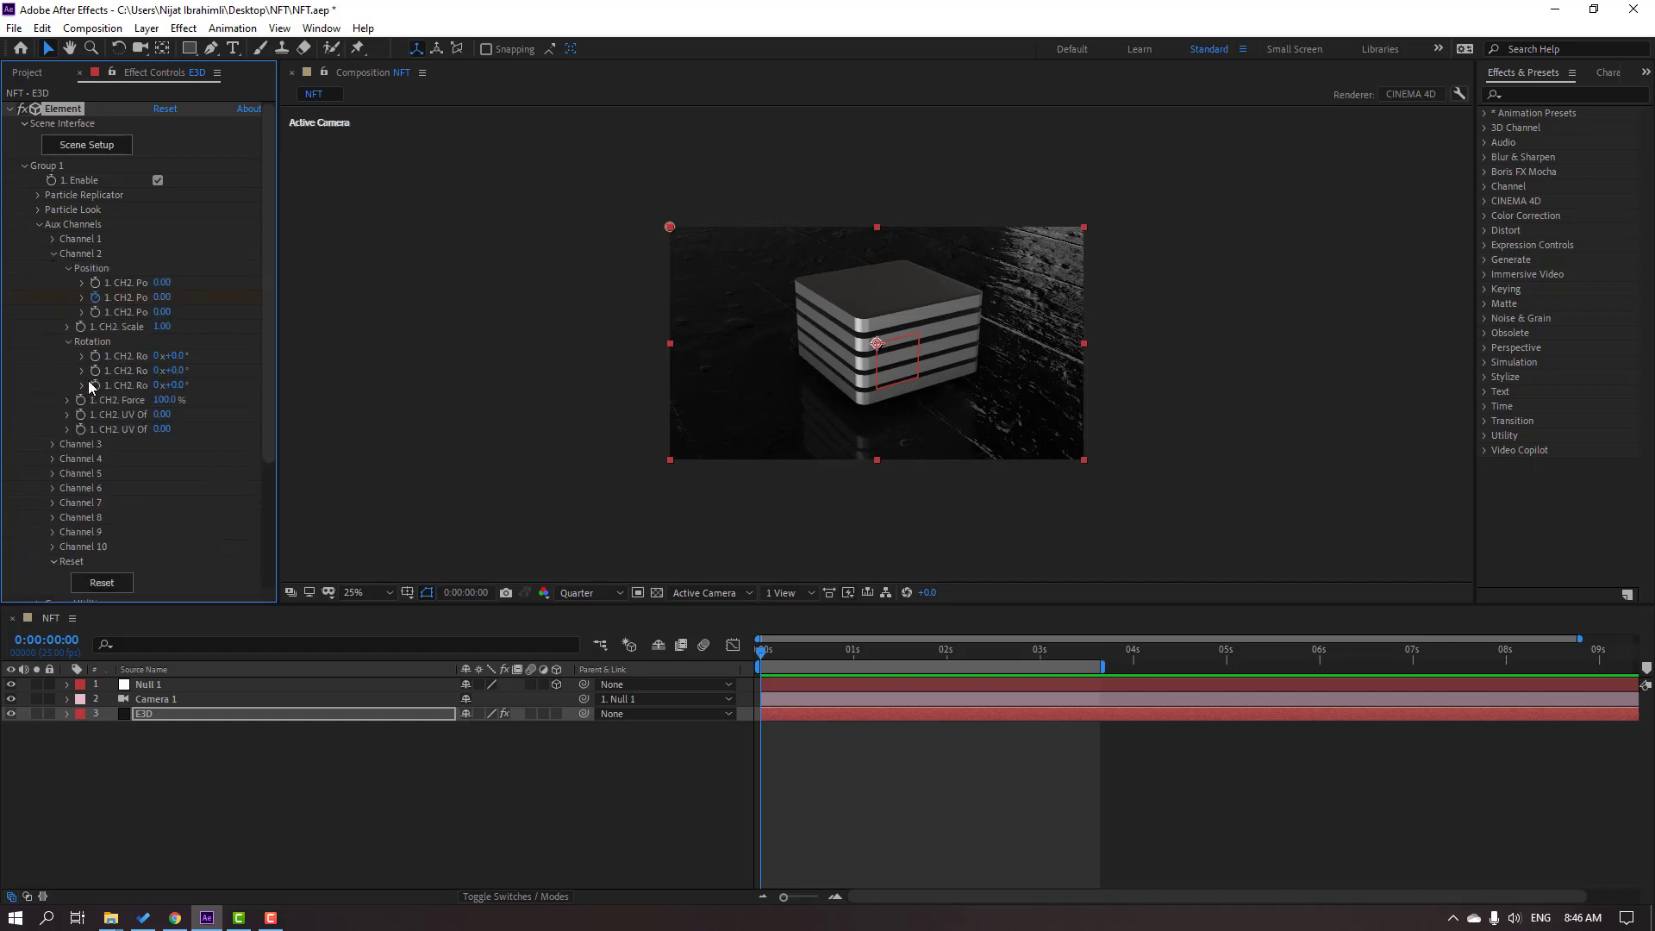
left_click(54, 260)
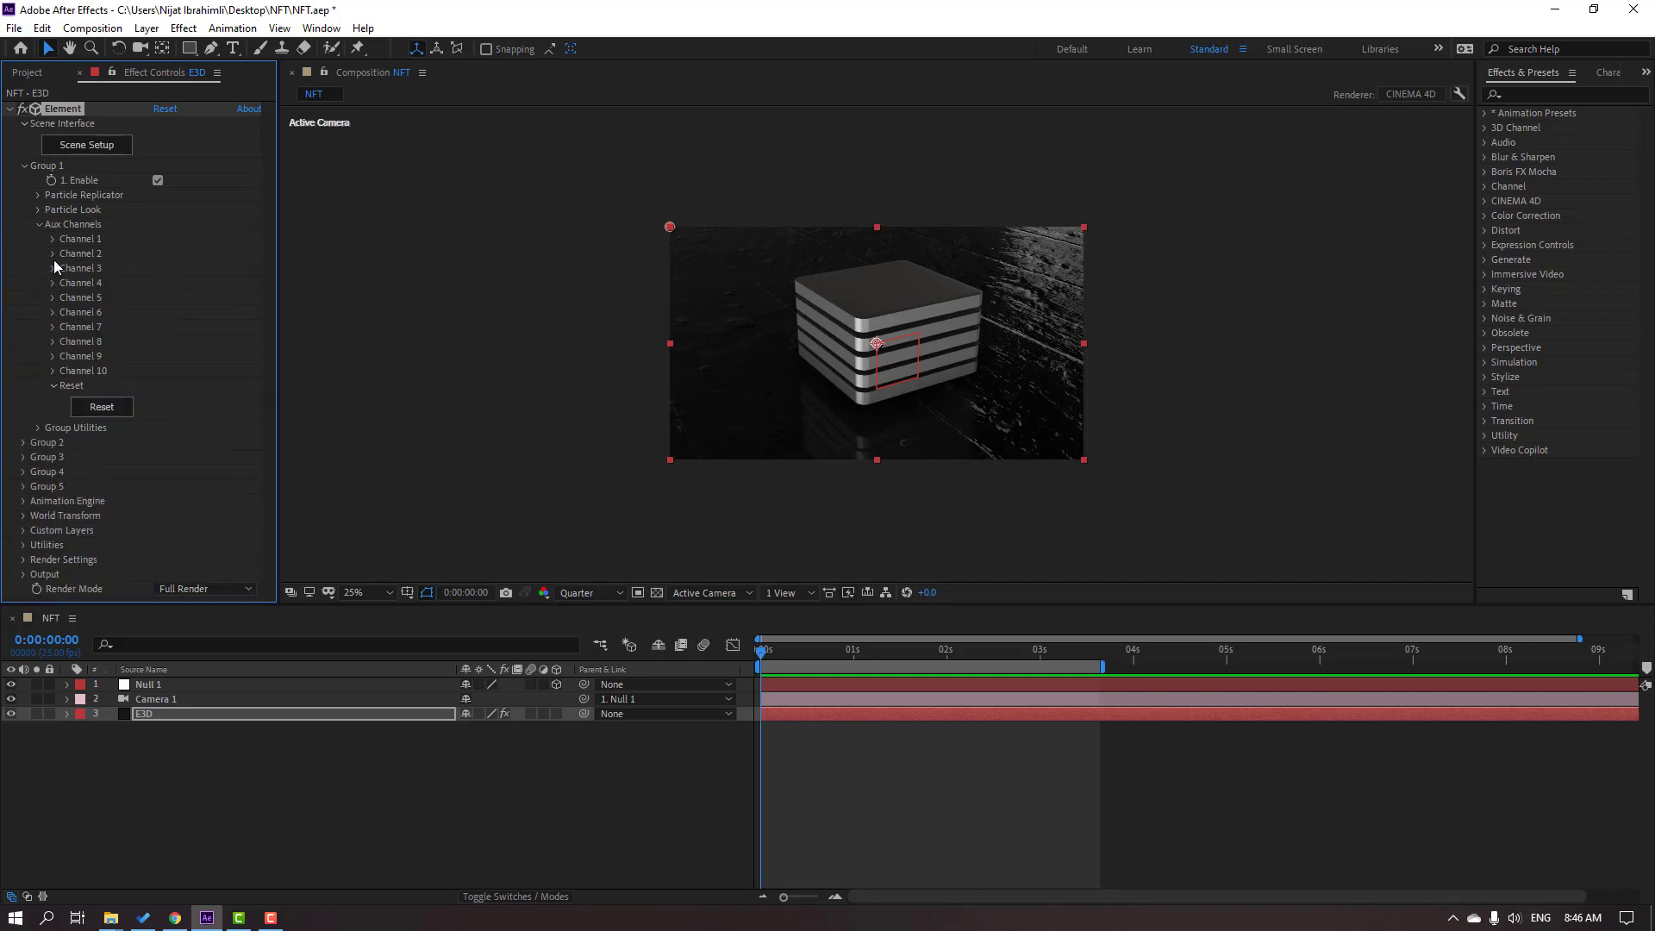
left_click(54, 269)
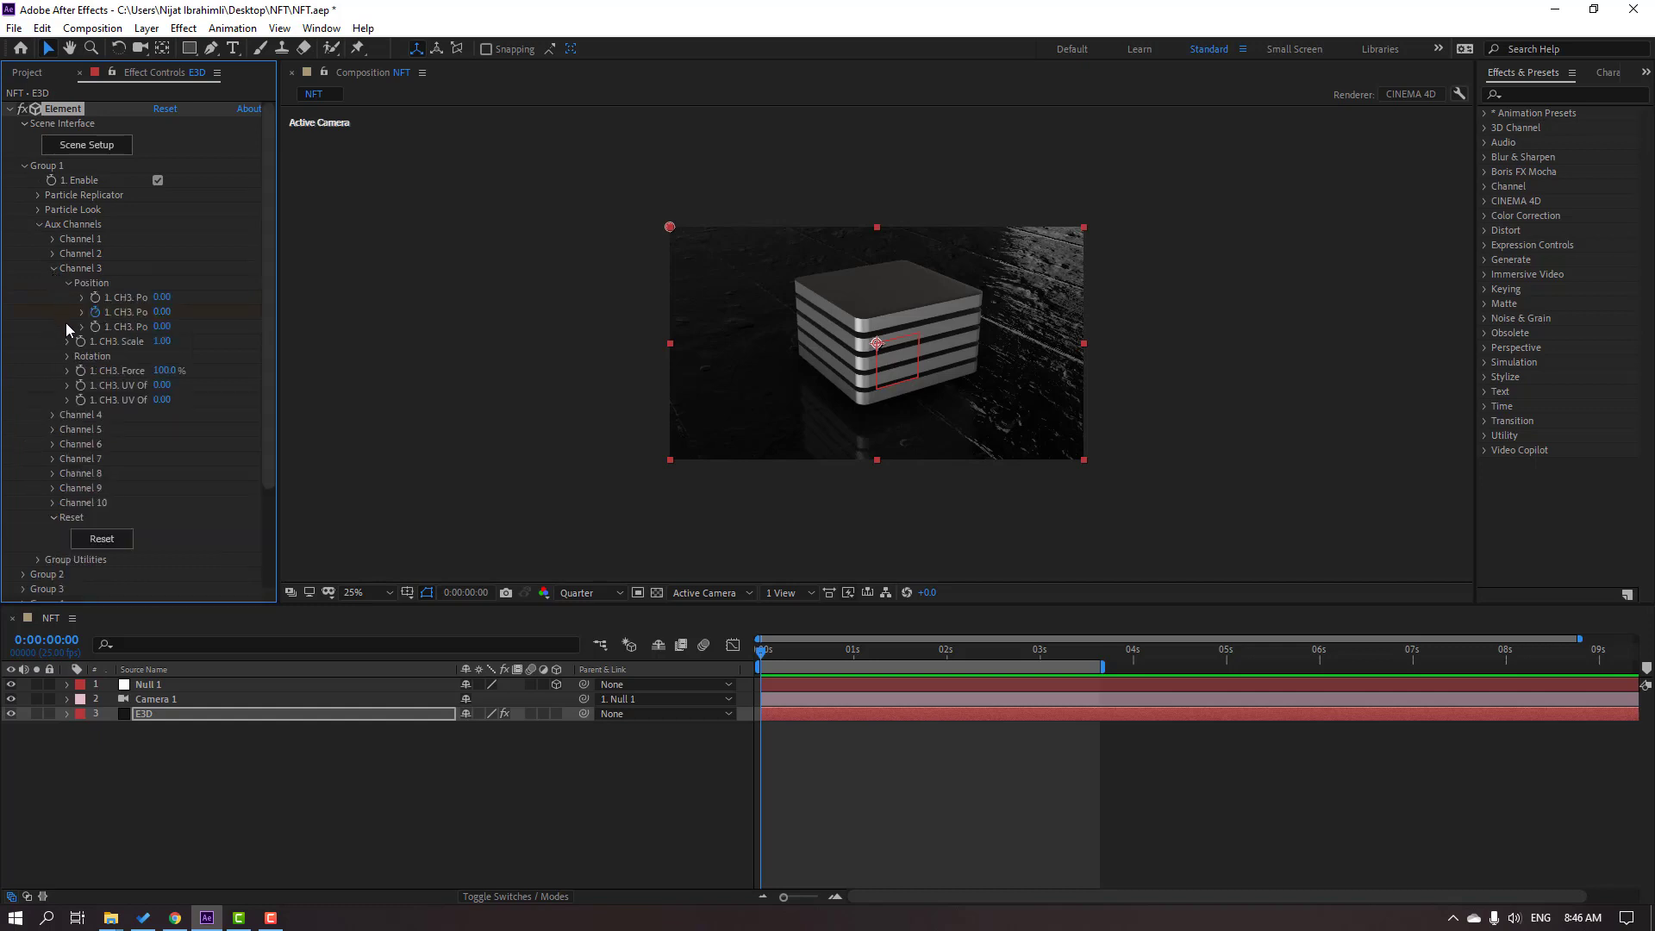
left_click(67, 357)
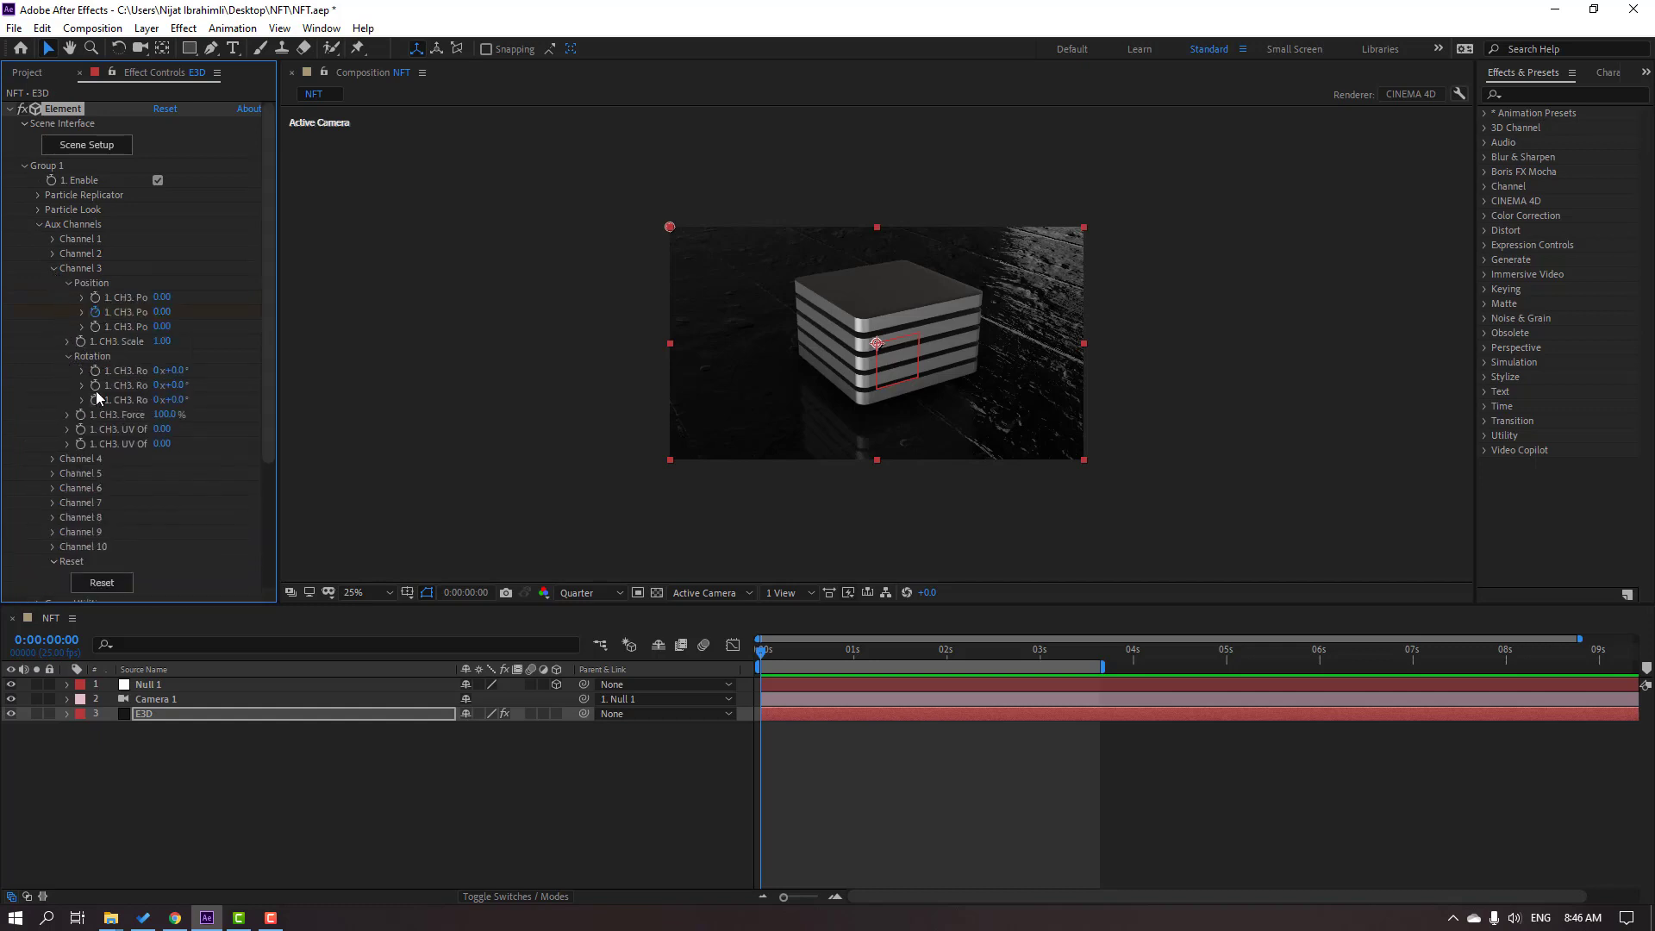
left_click(96, 389)
left_click(51, 269)
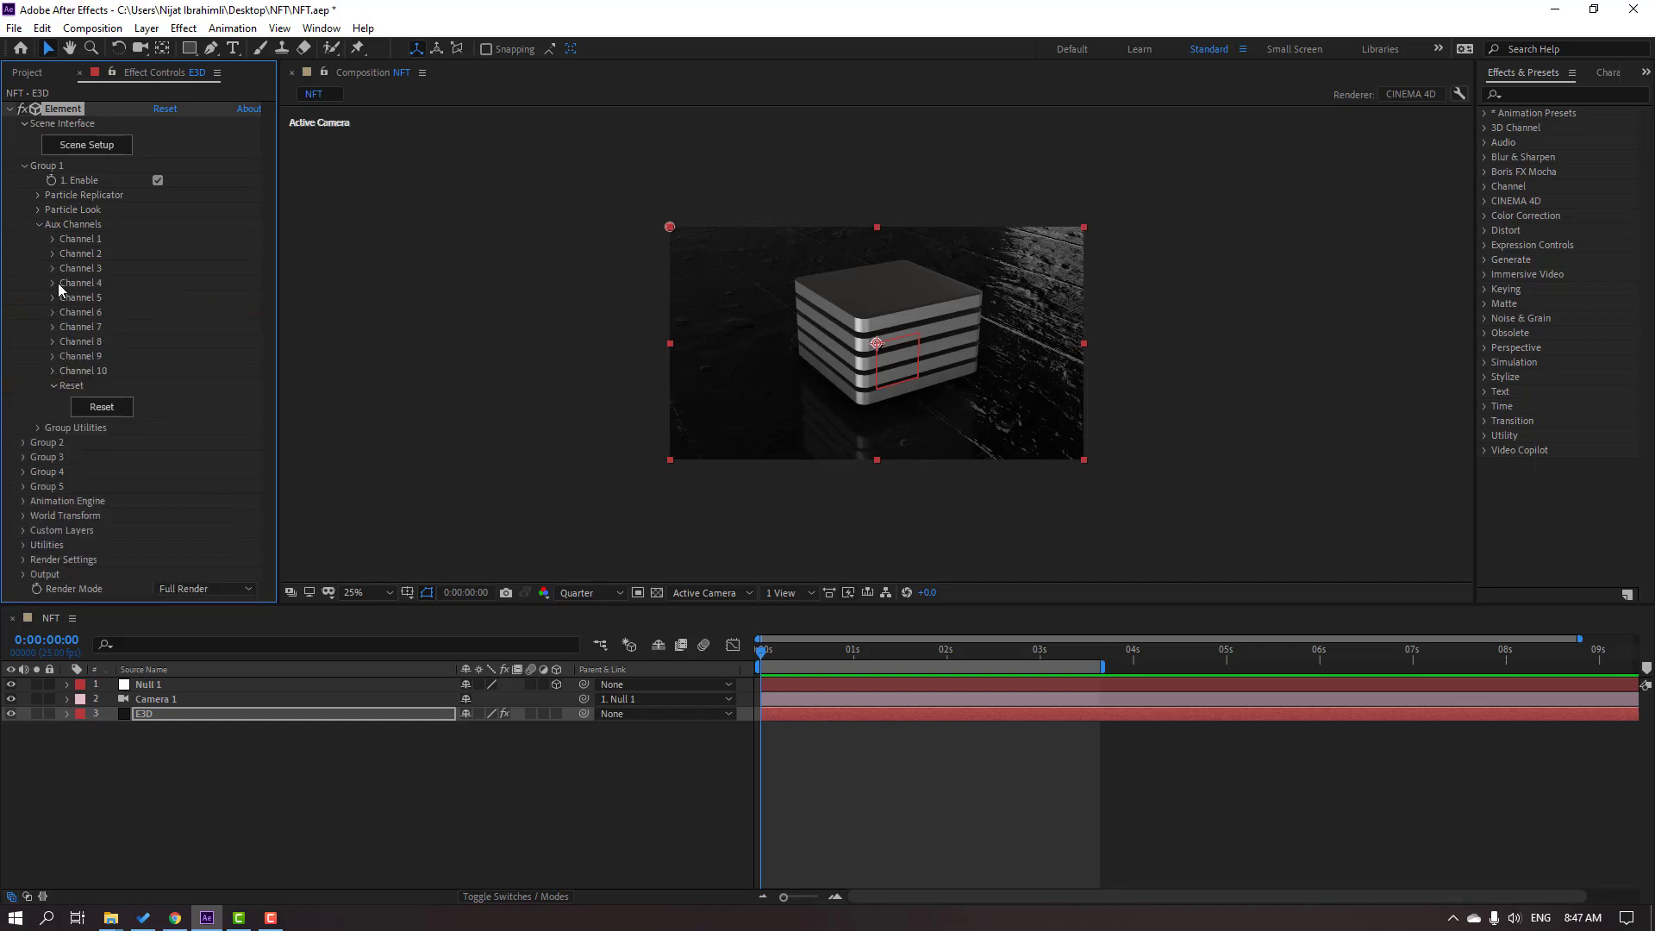
Step: Enable Y rotation keyframing for Element's Group 1 Channels 4 and 5 at 0:00:00:00
left_click(52, 284)
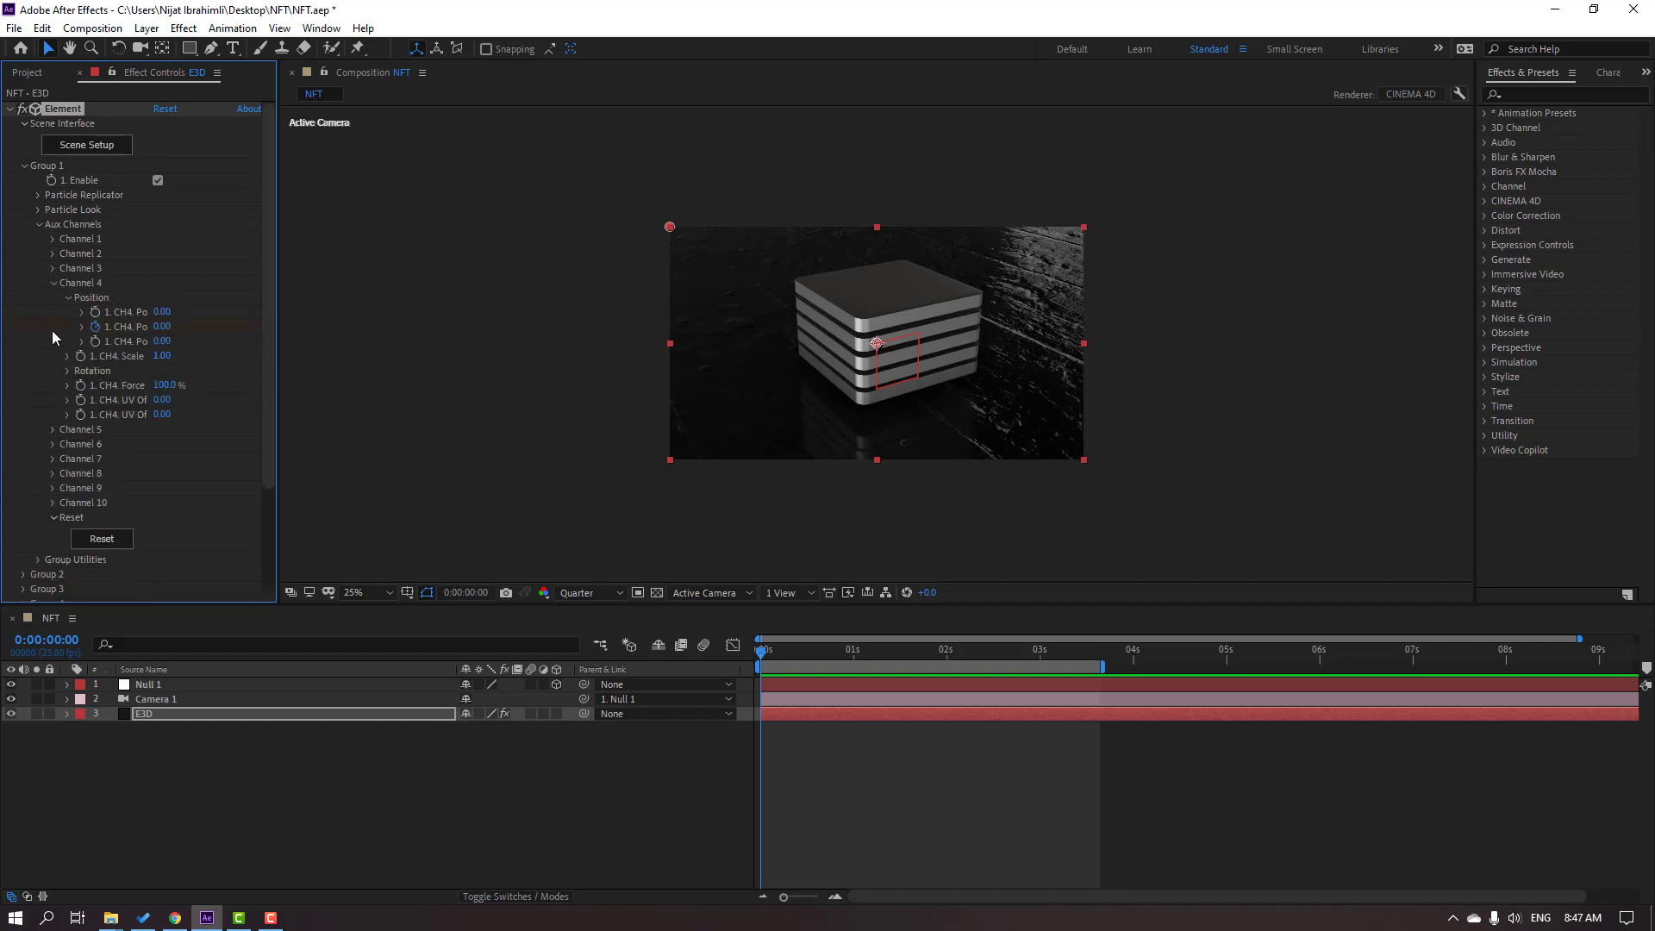
left_click(67, 371)
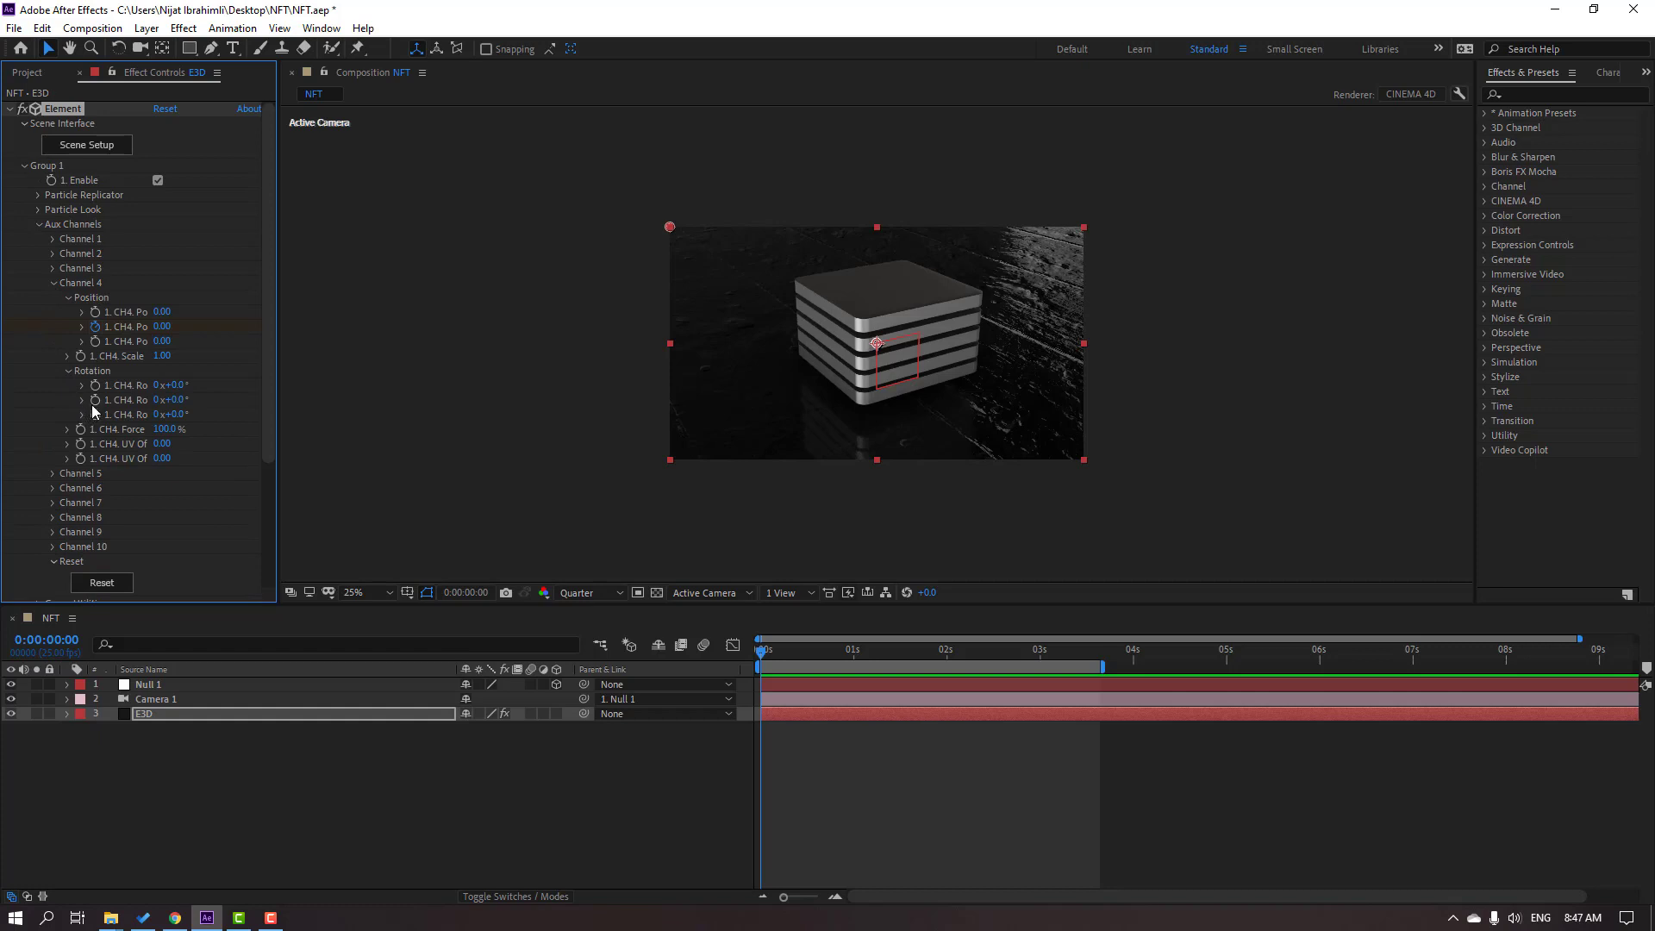
left_click(52, 284)
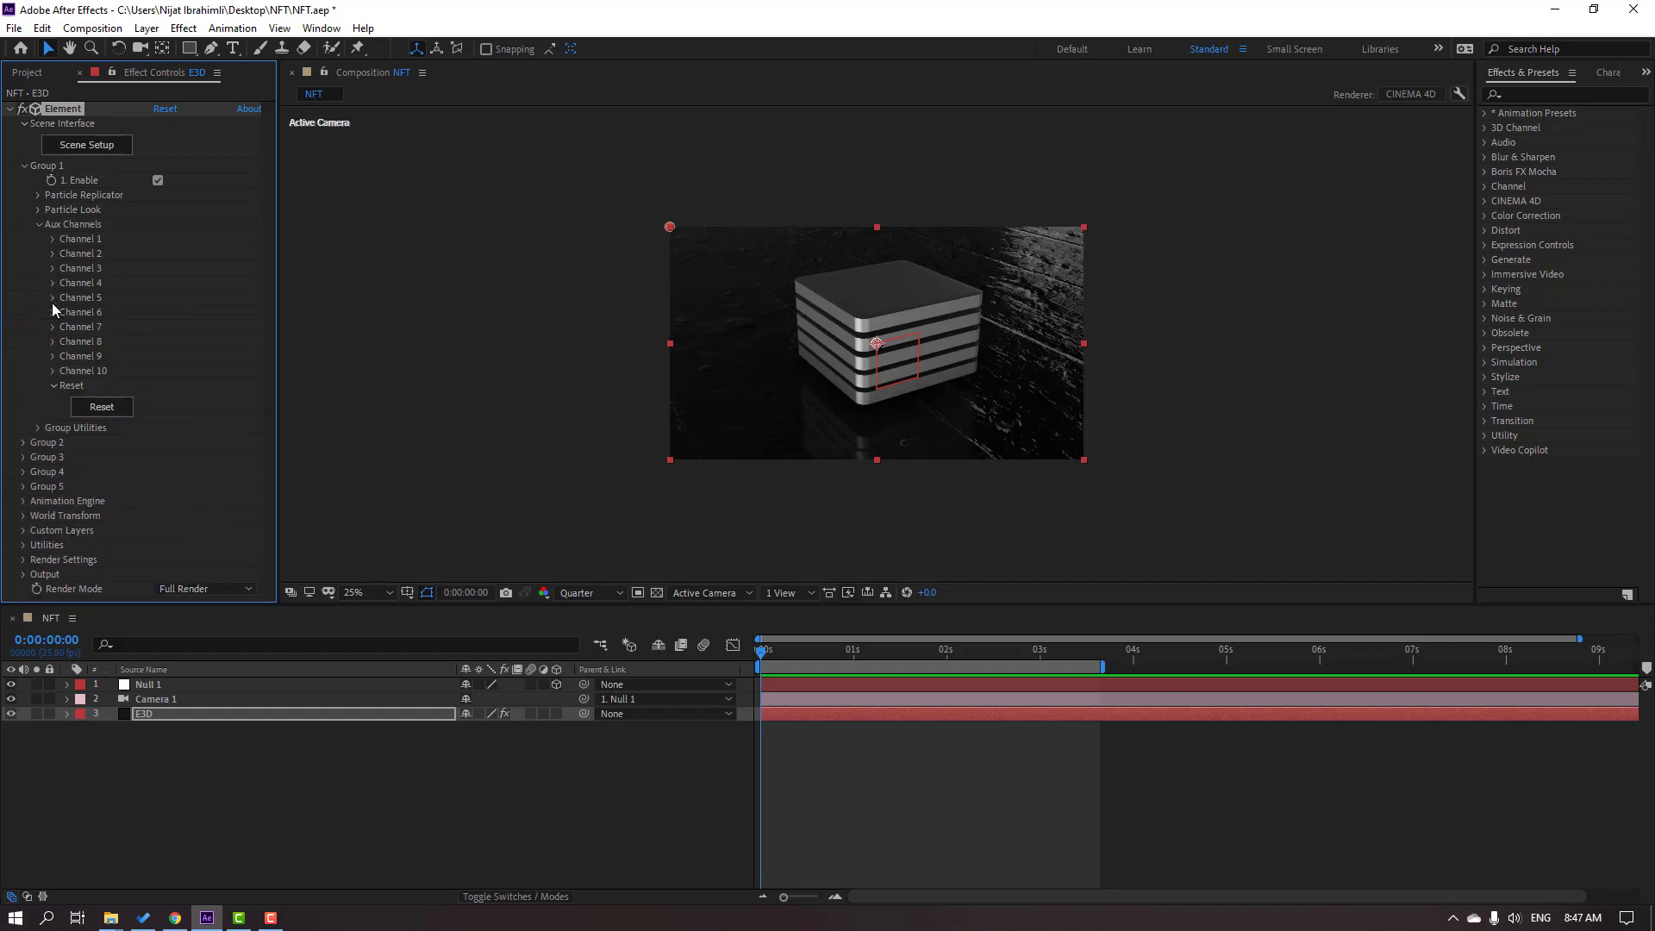
left_click(52, 298)
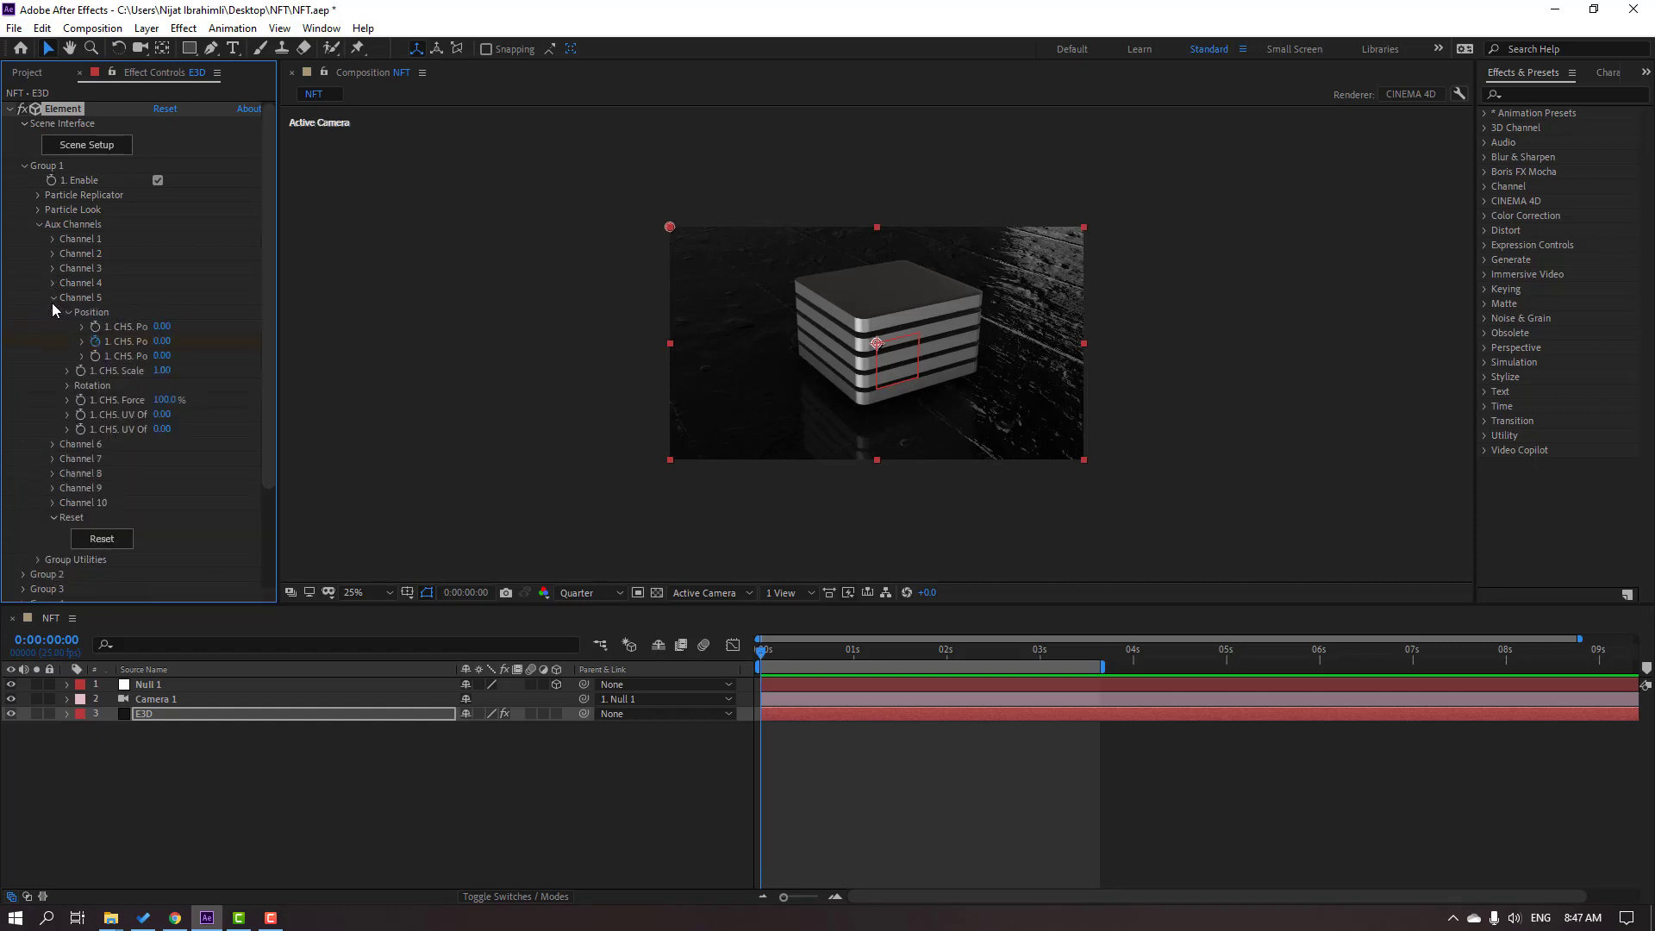
left_click(68, 387)
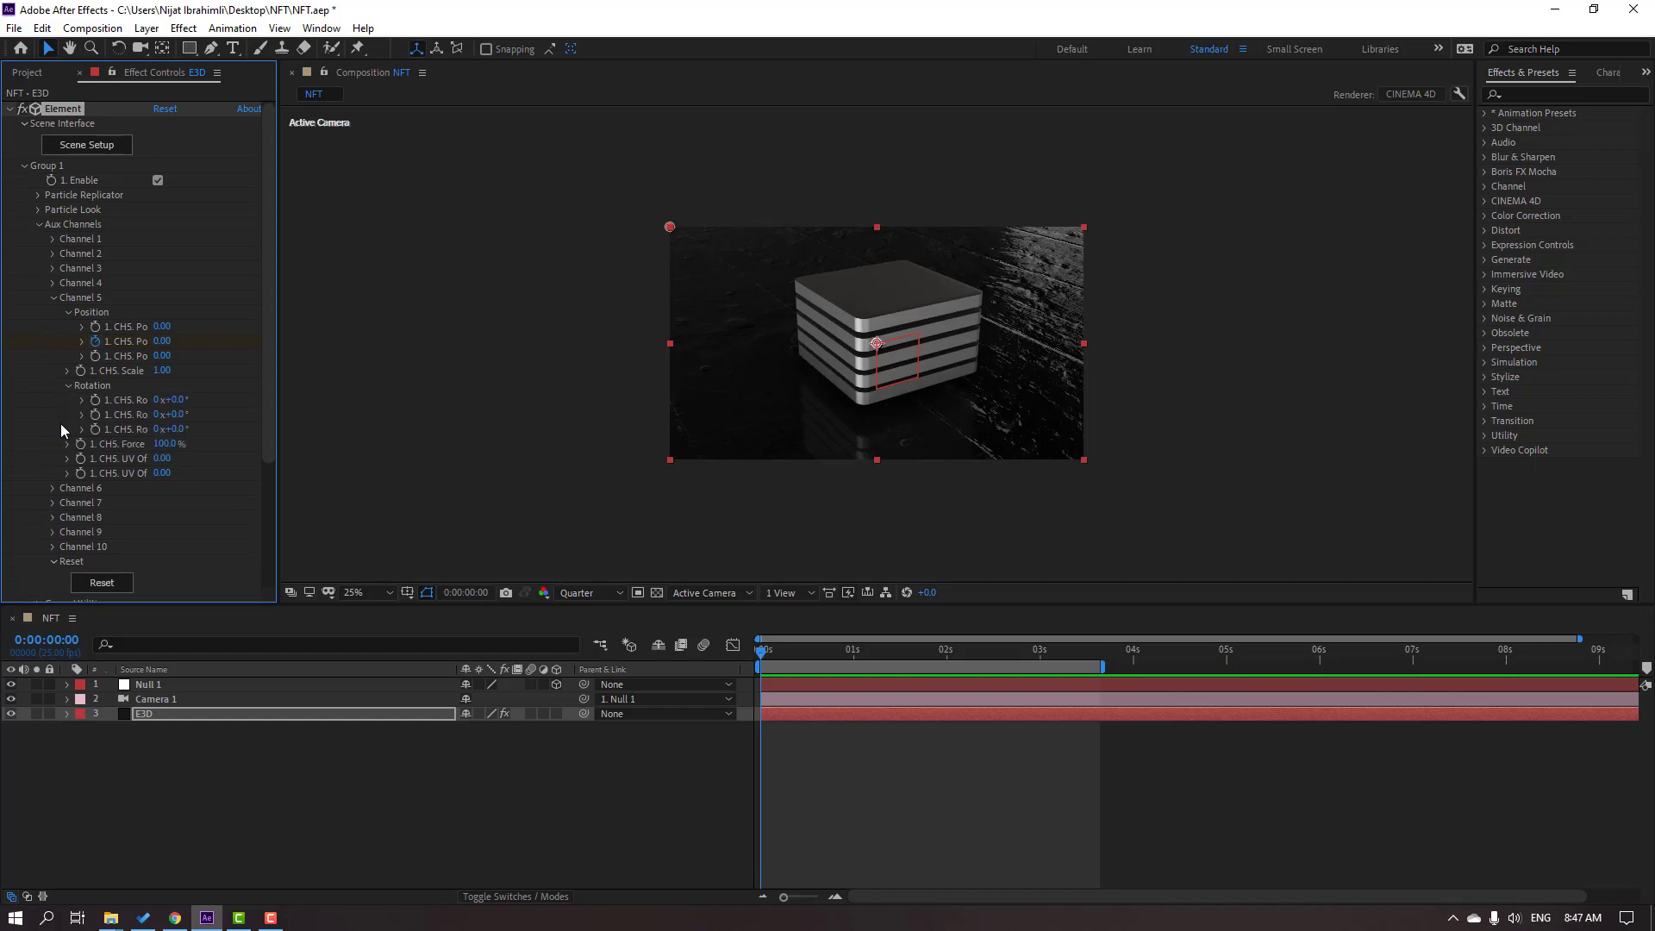
left_click(52, 300)
Step: Reveal the E3D layer's keyframed properties and enlarge the timeline area so all channel rows fit
left_click(292, 777)
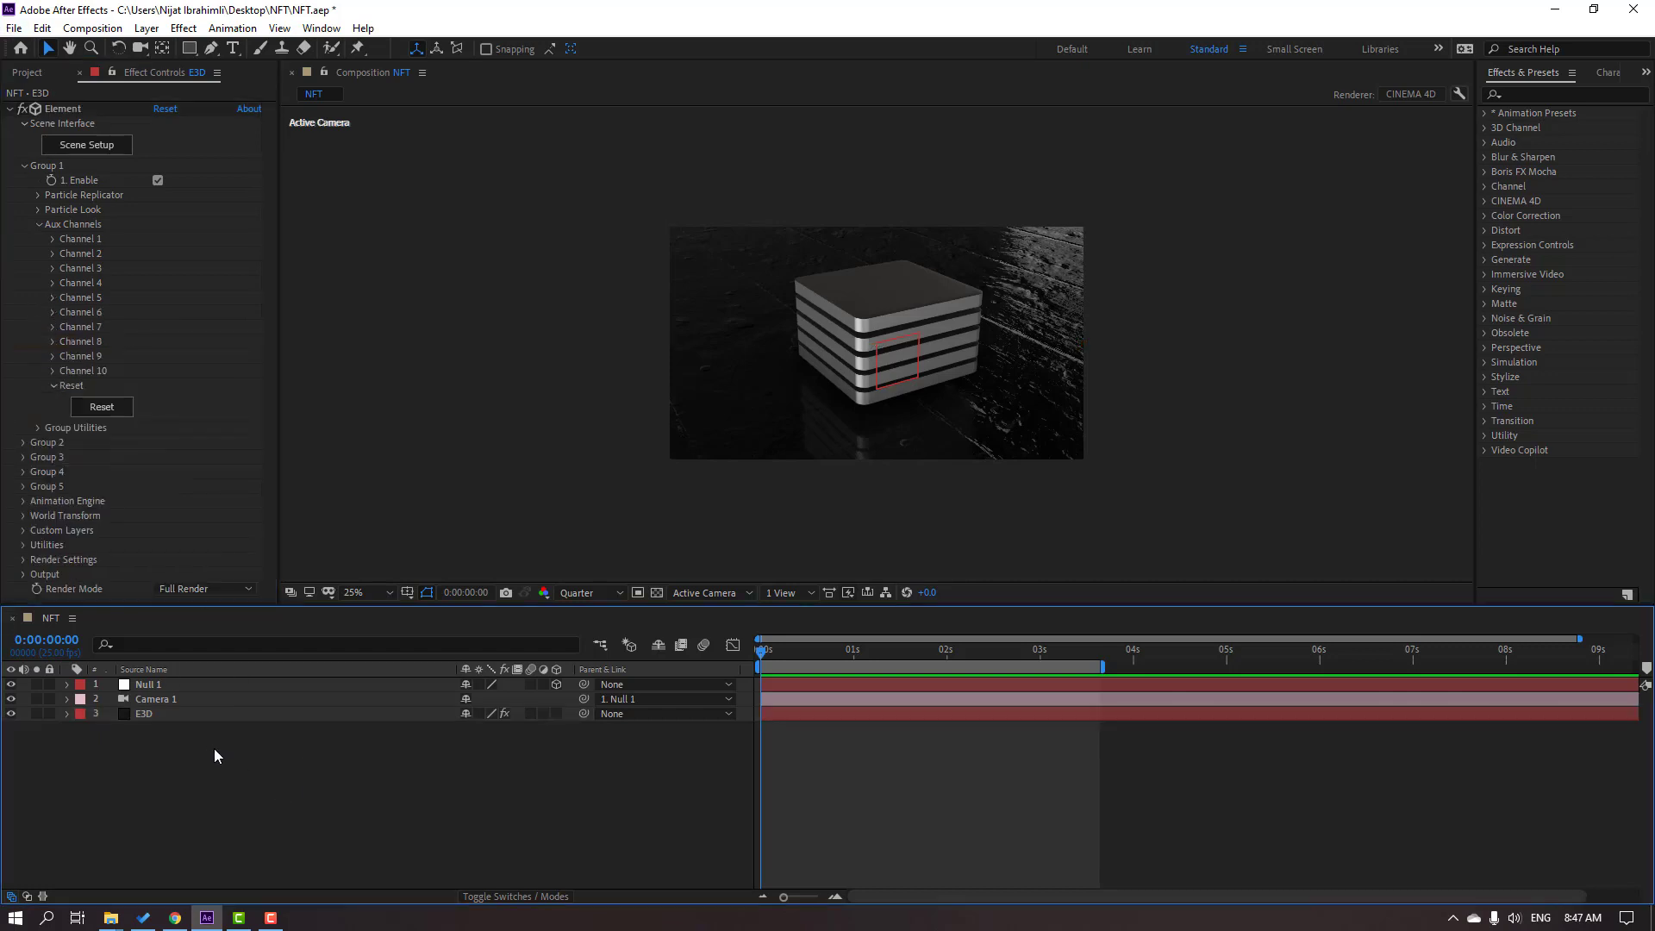
left_click(159, 716)
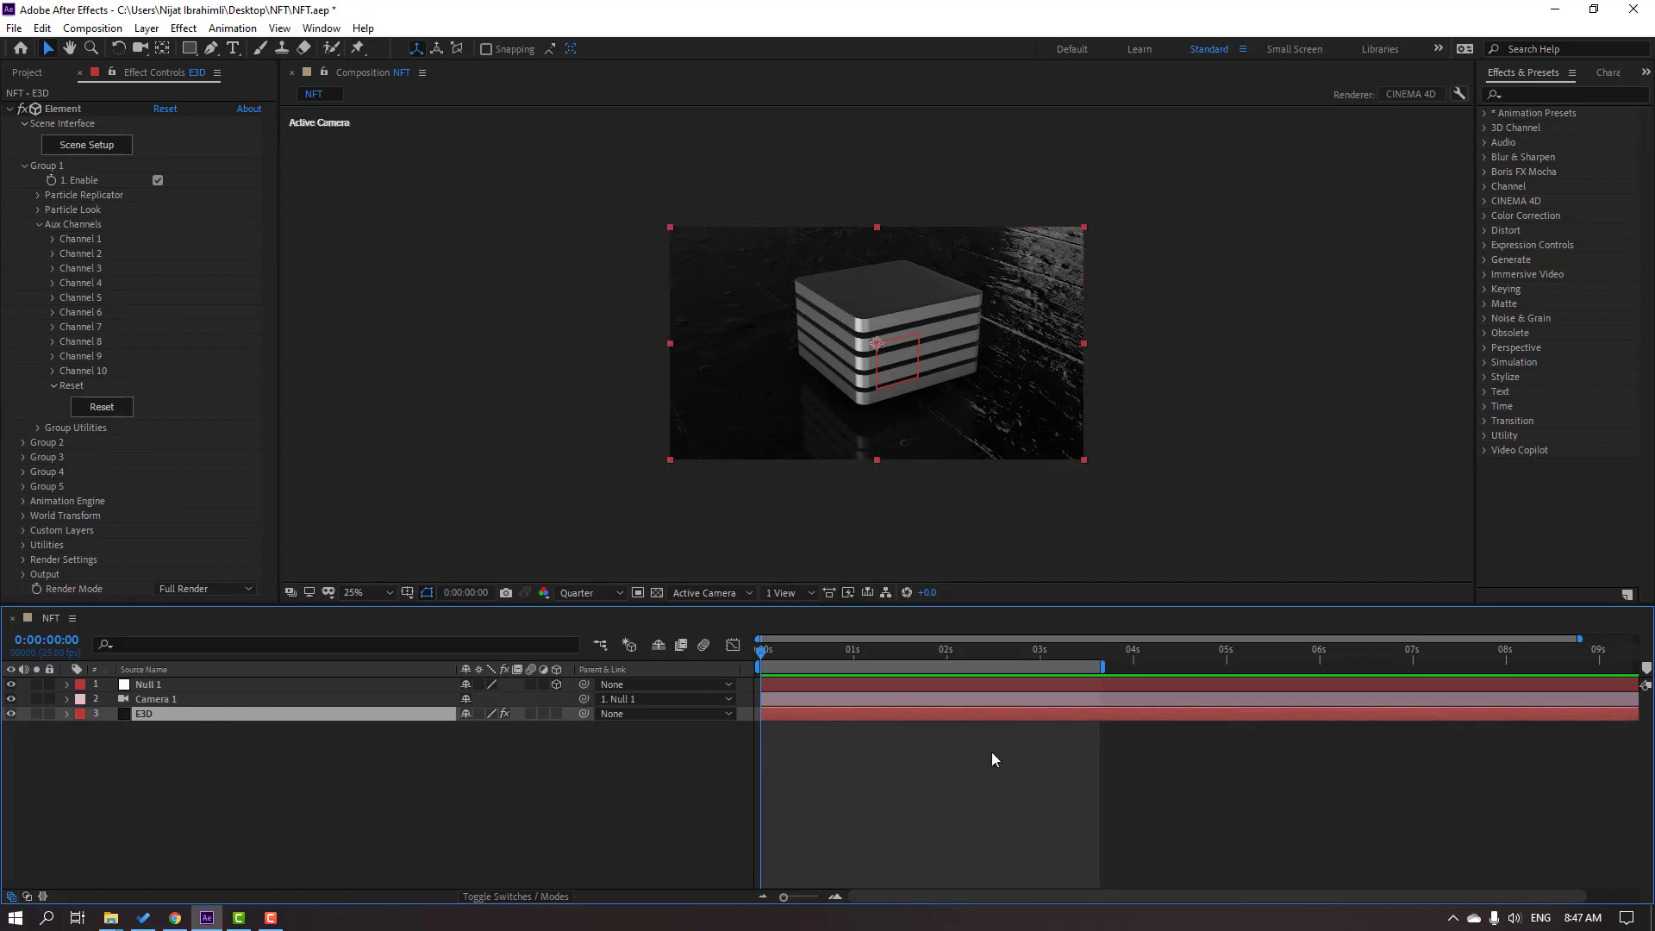
key("u")
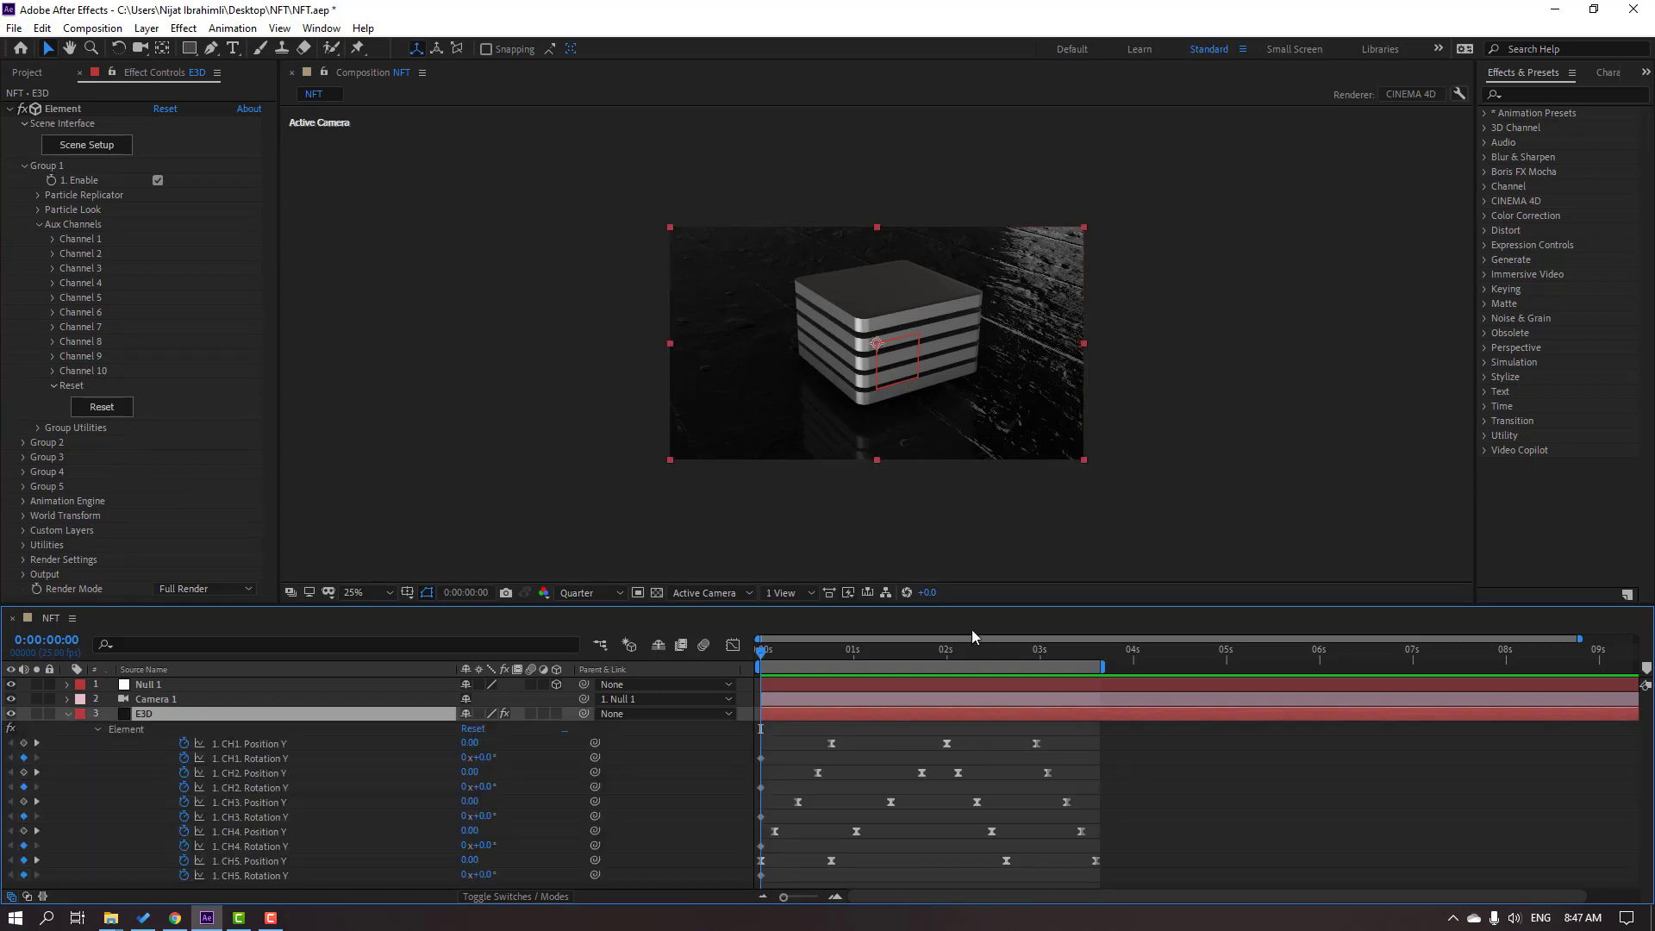
left_click_drag(961, 605, 972, 513)
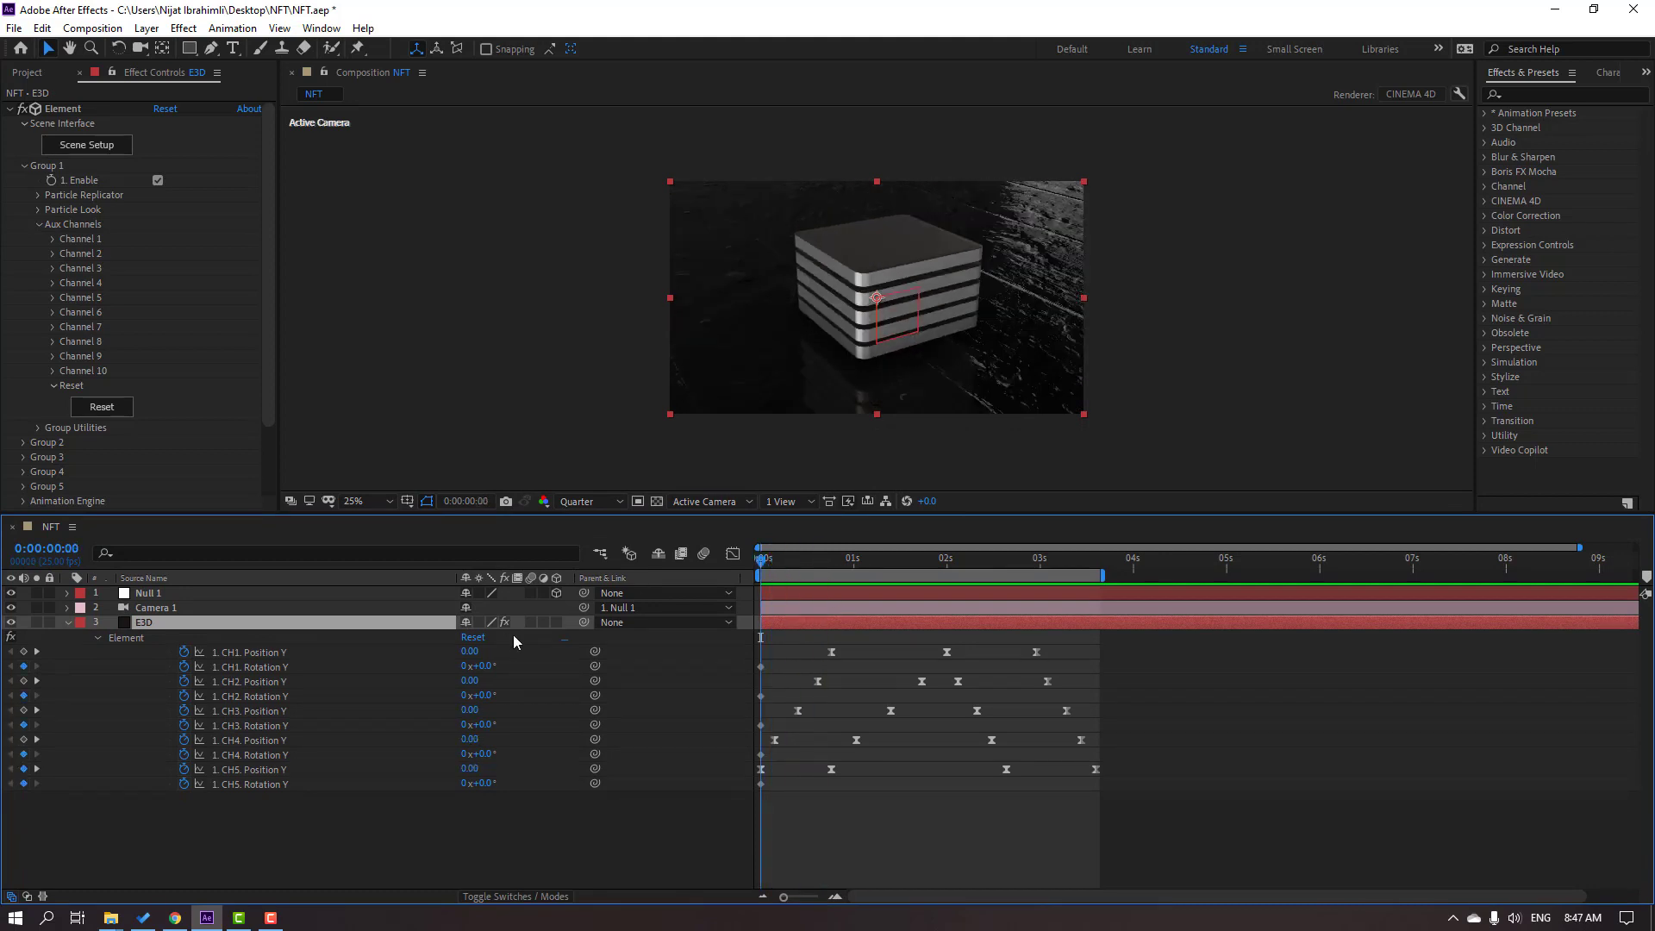
Step: Align the CH5 Rotation Y keyframe with the second CH5 Position Y keyframe, and add a 90° rotation keyframe at 0:00:02:16
left_click(265, 786)
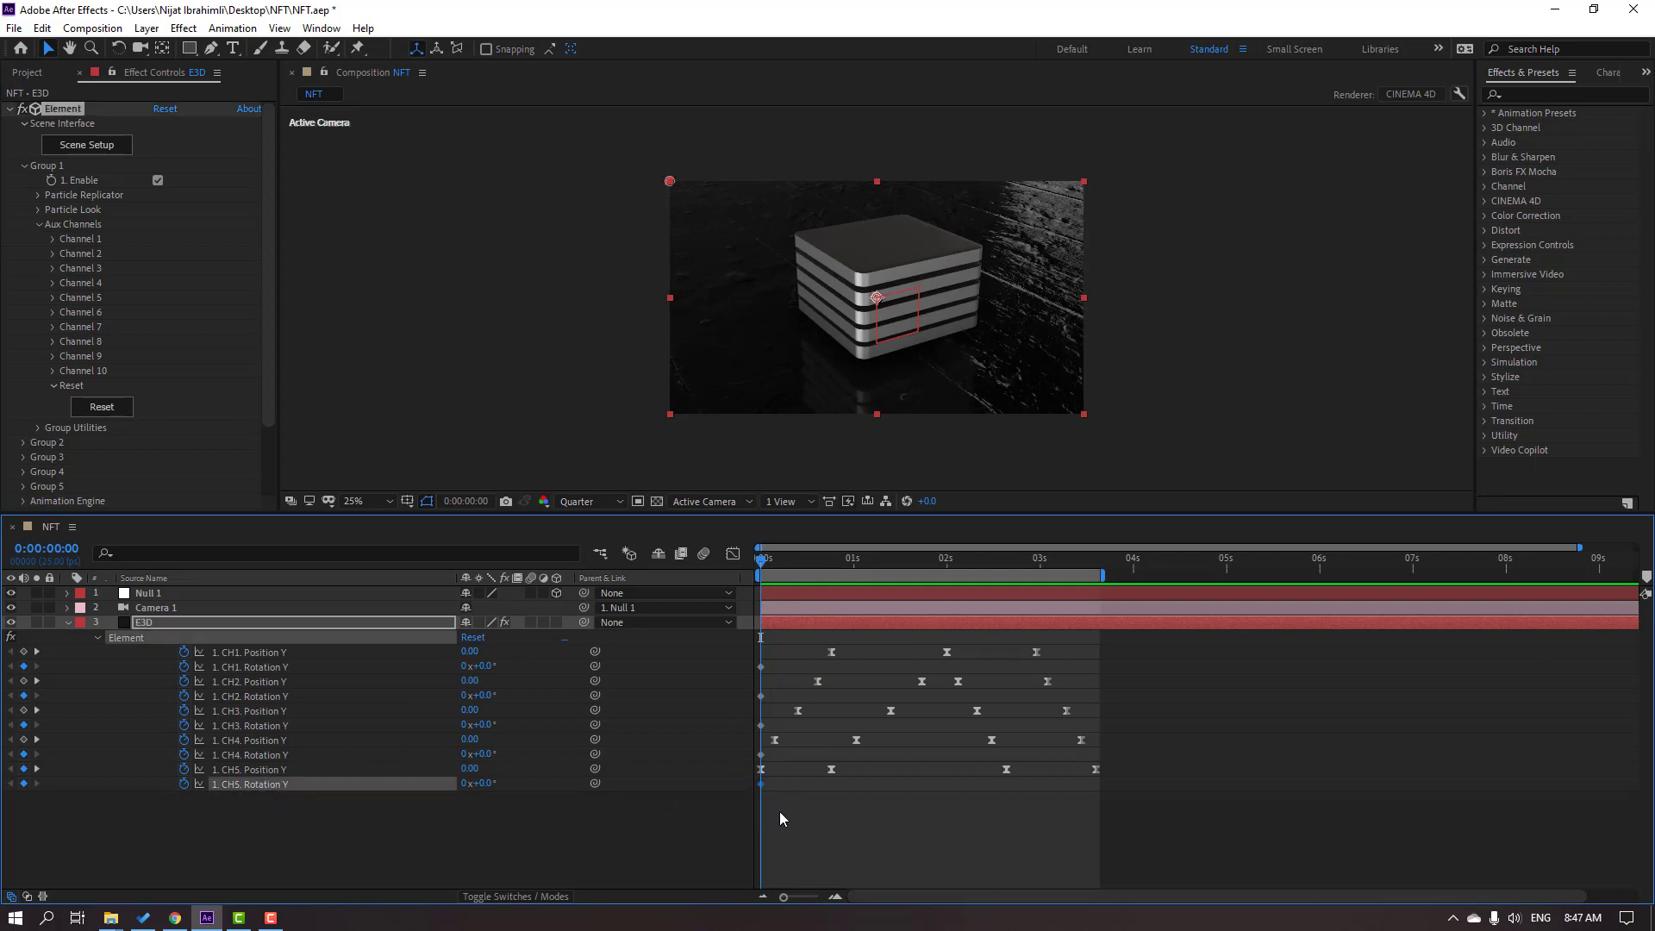
left_click_drag(824, 784, 831, 783)
left_click(831, 769)
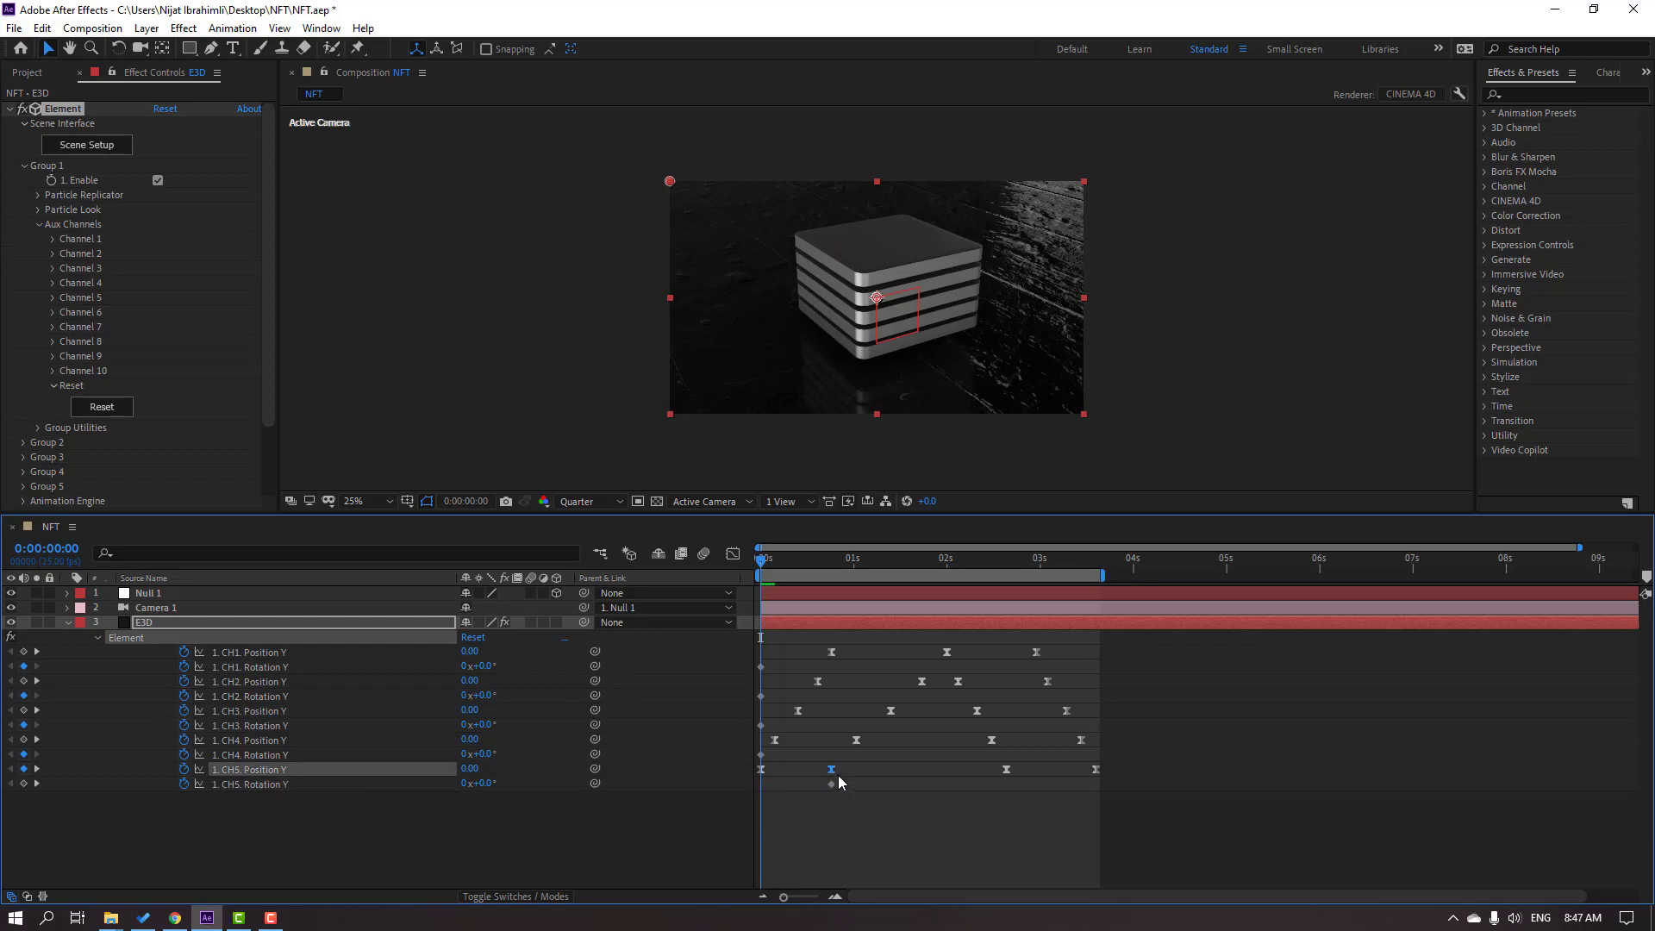
mouse_move(833, 779)
left_click(807, 563)
left_click_drag(809, 566, 1007, 584)
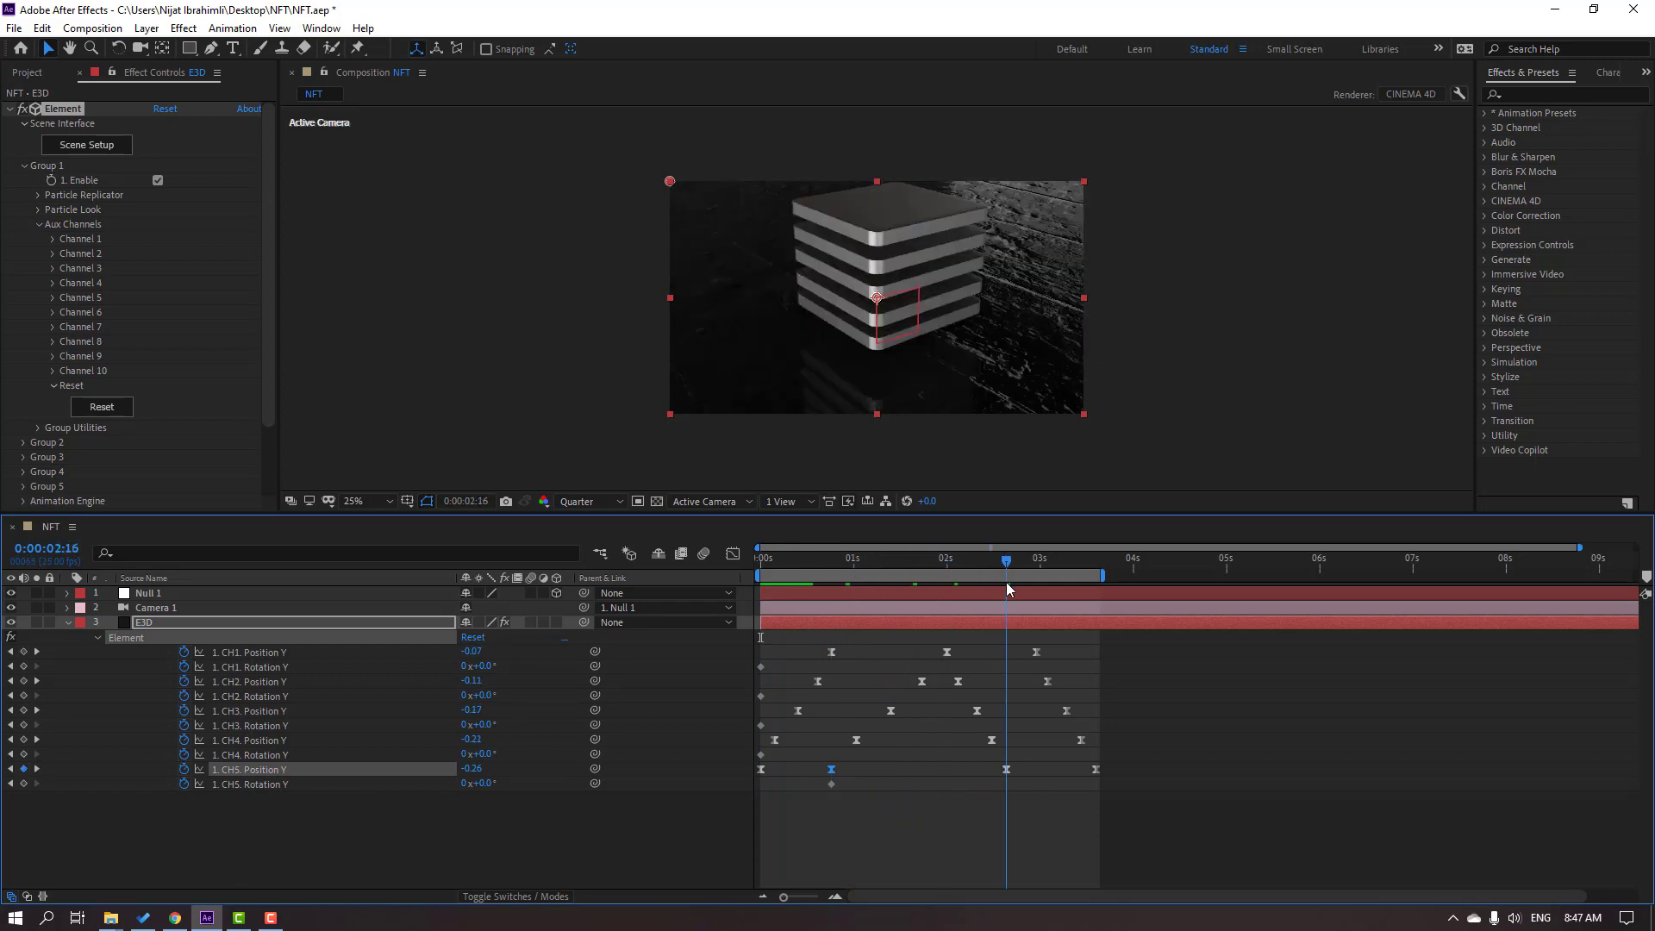
left_click(519, 814)
left_click(487, 784)
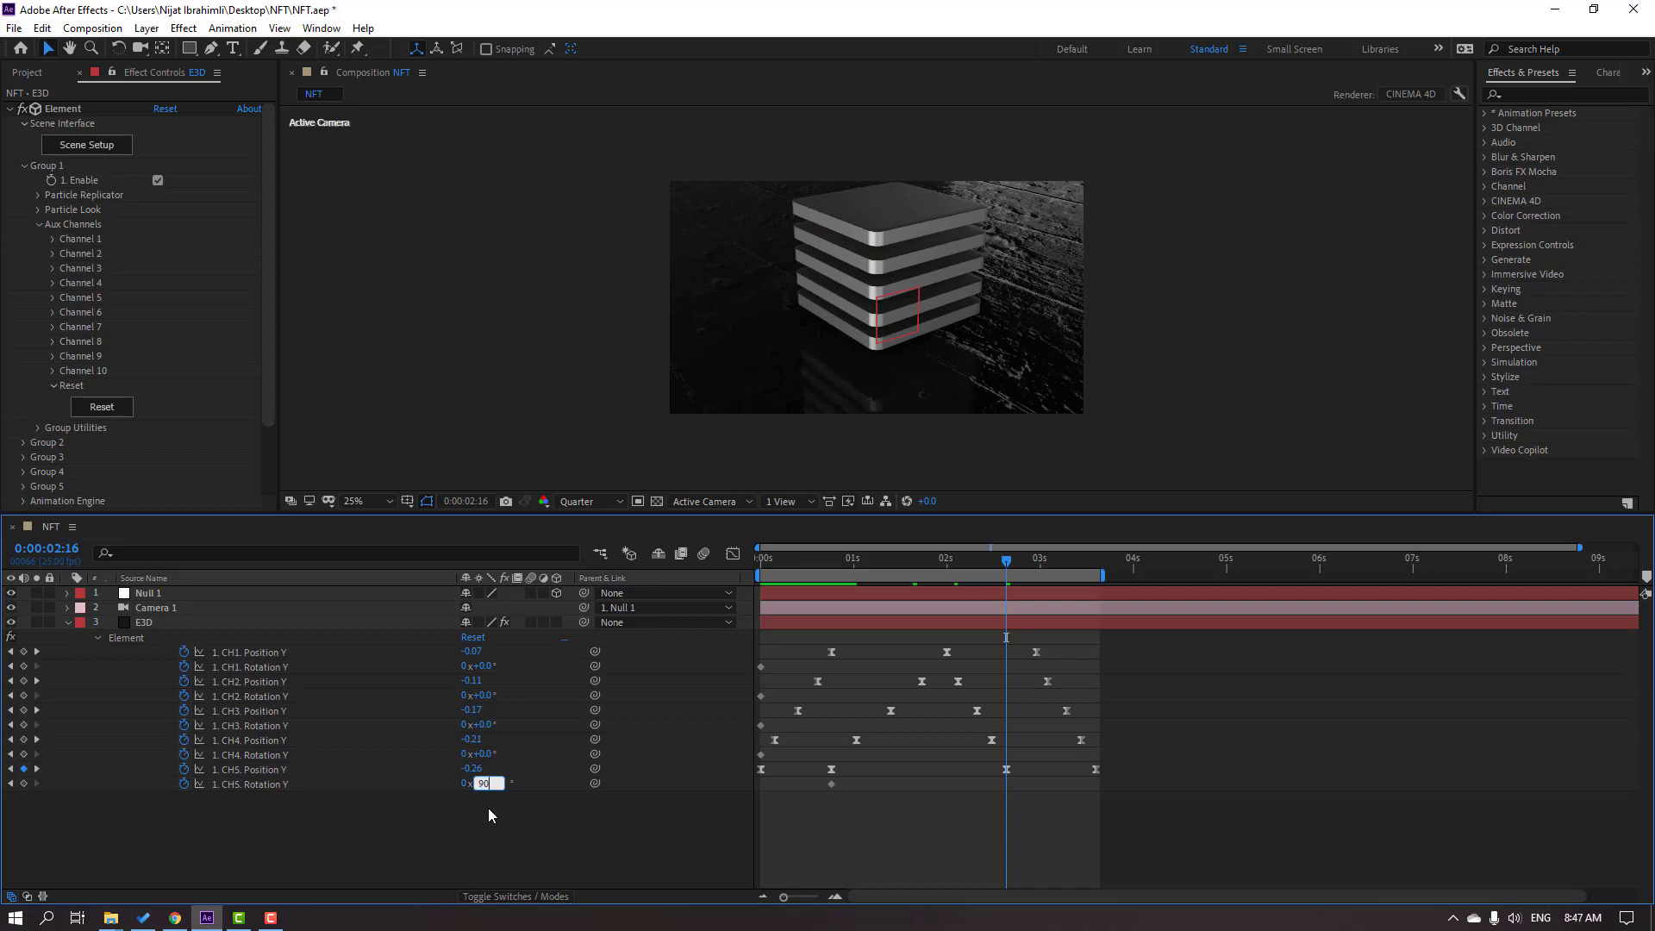
key("Return")
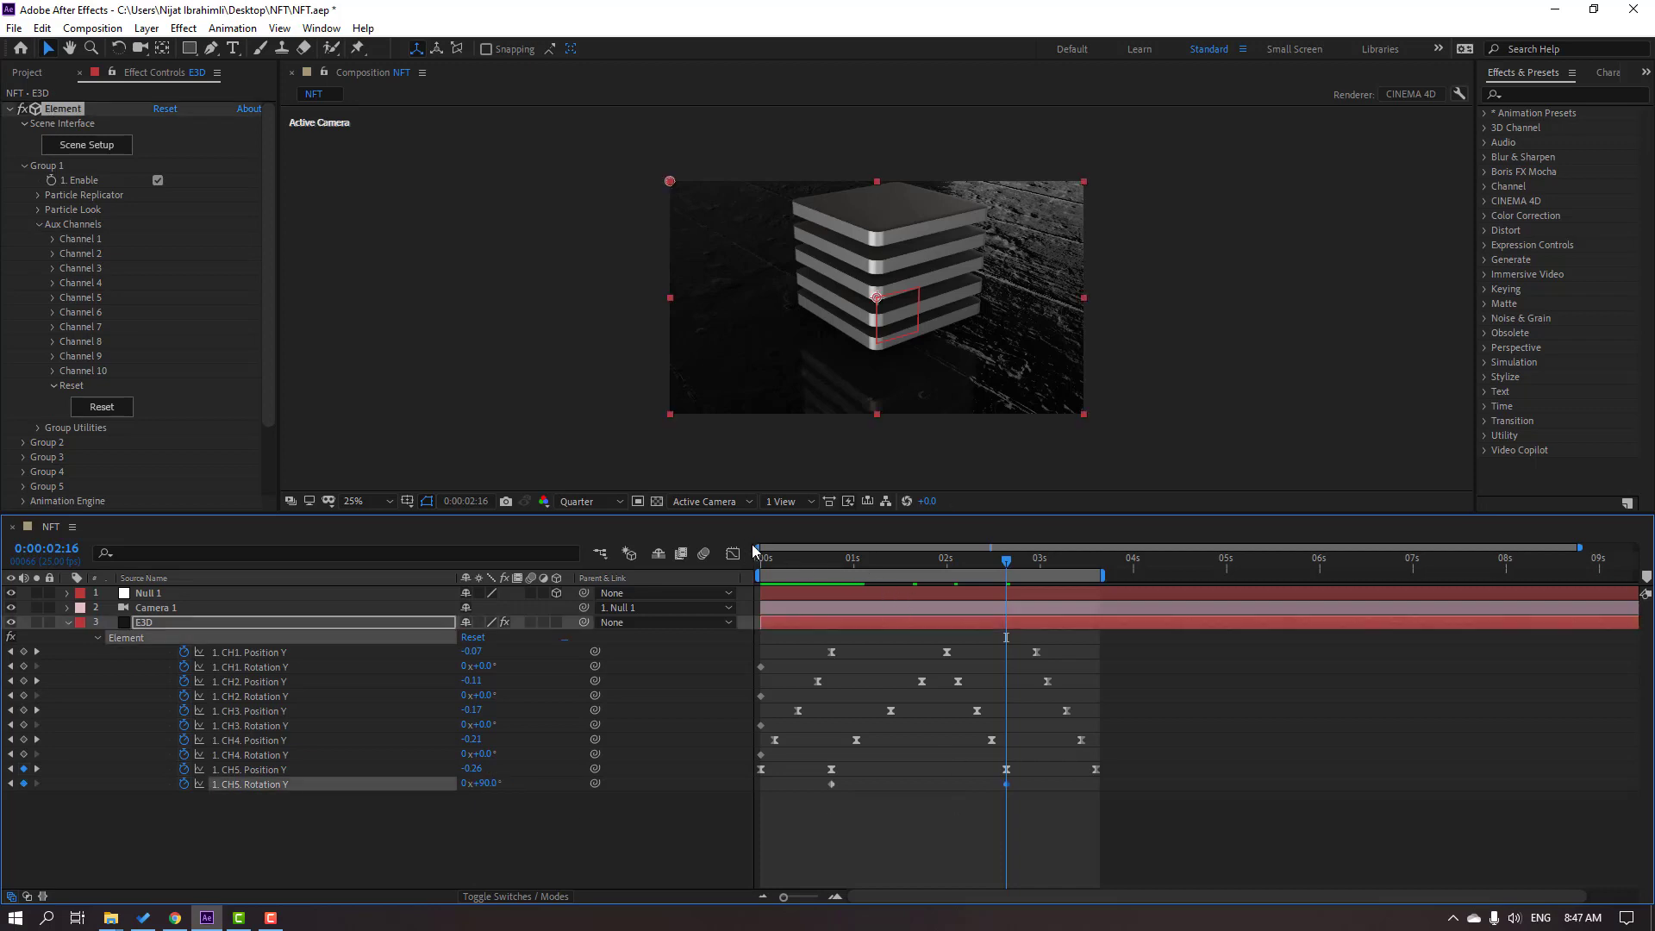
Step: Preview the top slab's rotation, shift both CH5 Rotation Y keyframes earlier to 0 and about 1.4 seconds, and play it again
left_click_drag(812, 565, 1014, 569)
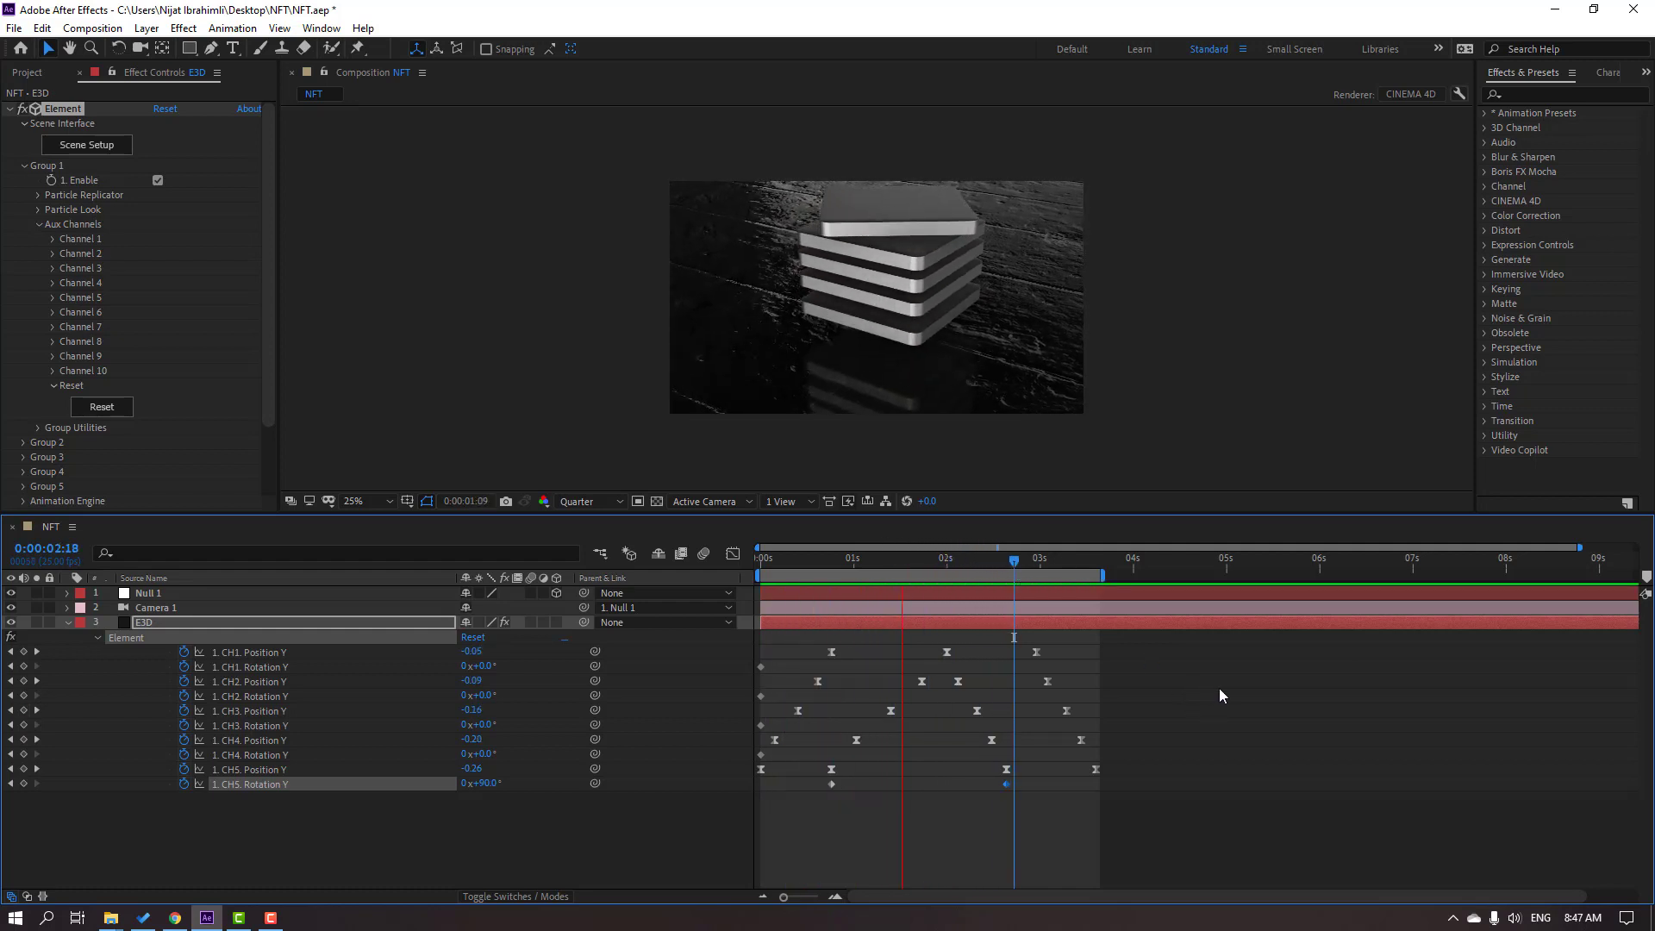
mouse_move(825, 560)
left_mouse_down()
mouse_move(839, 562)
mouse_move(798, 569)
left_mouse_up()
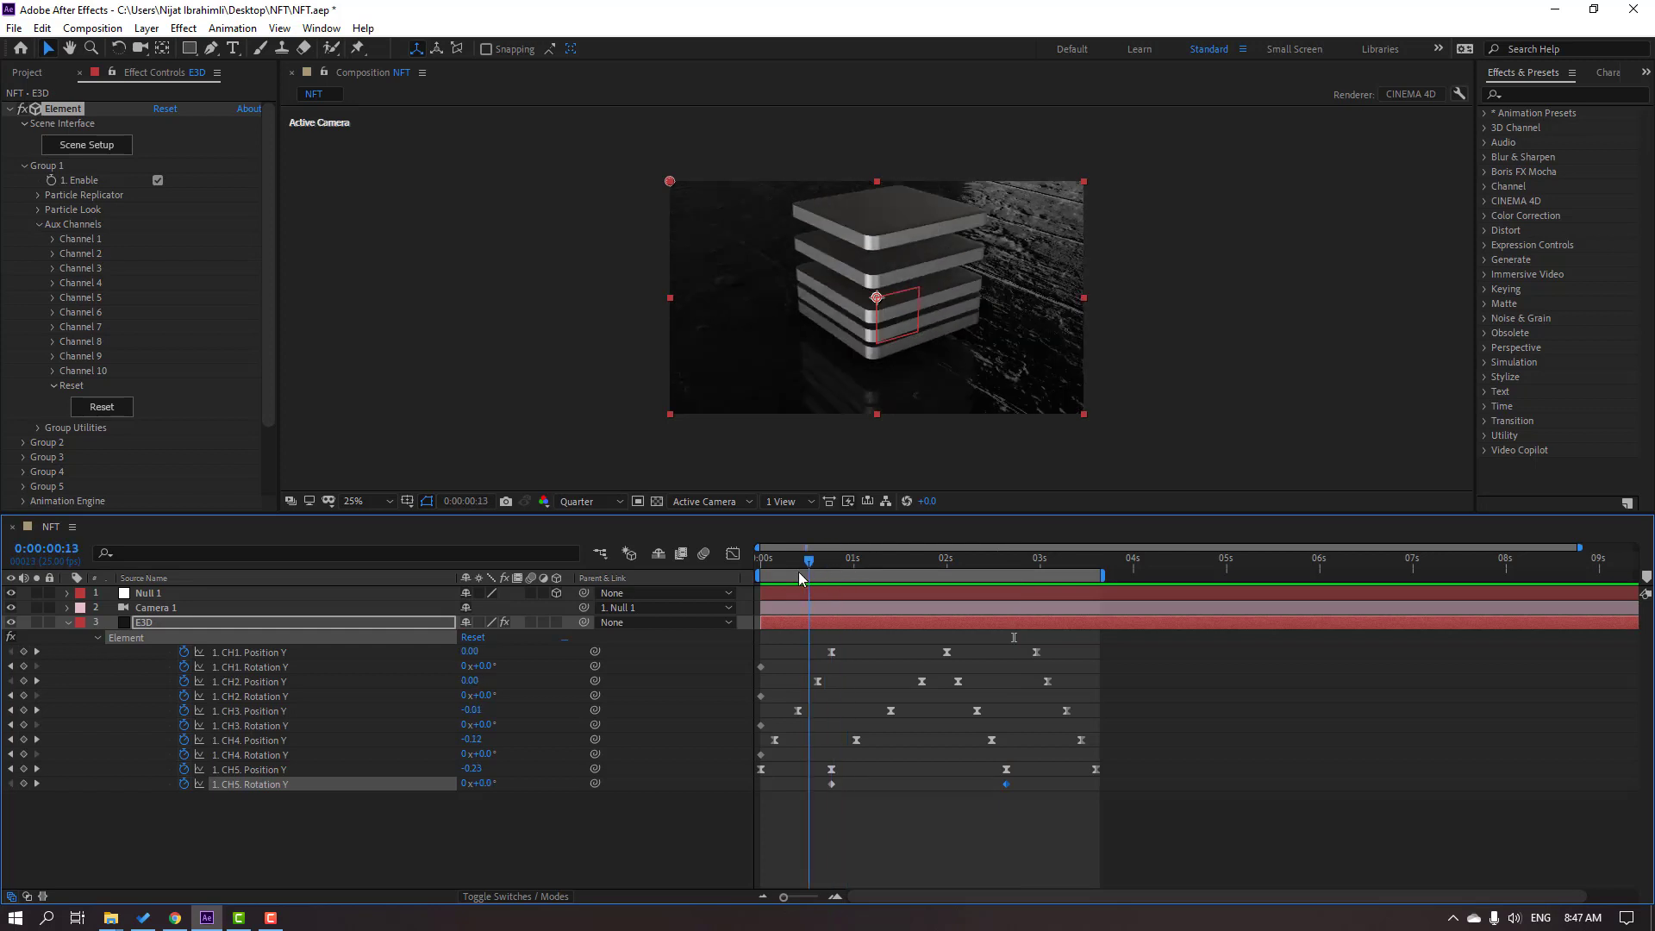
left_click(831, 784, "shift")
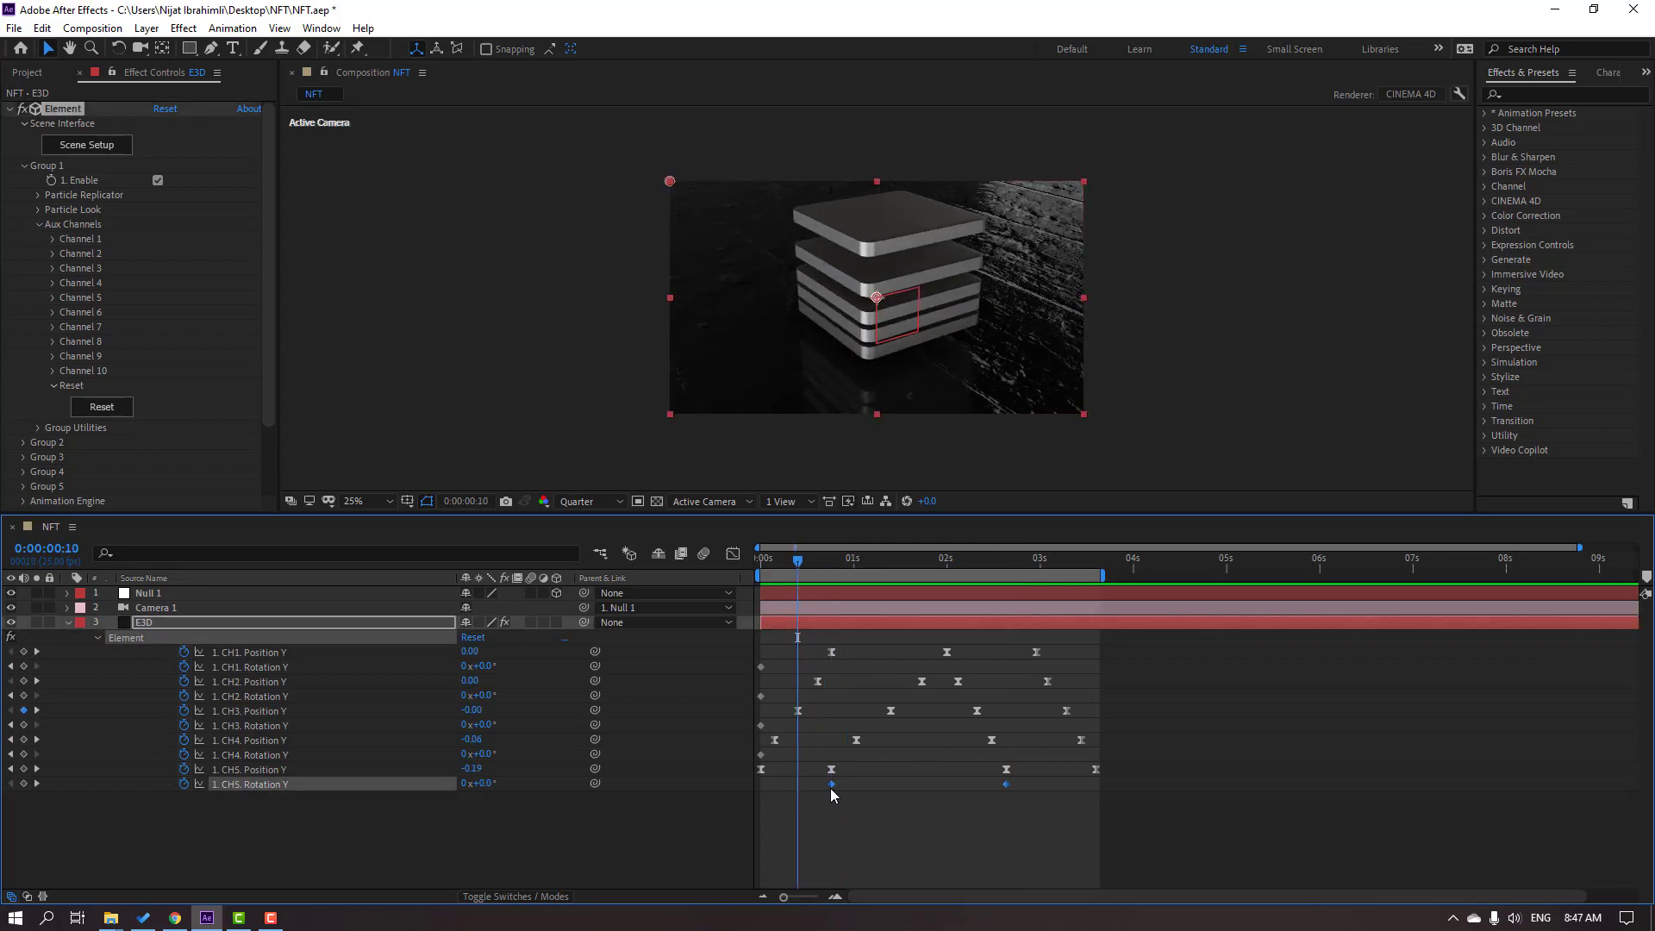
left_click_drag(830, 788, 897, 787)
key("space")
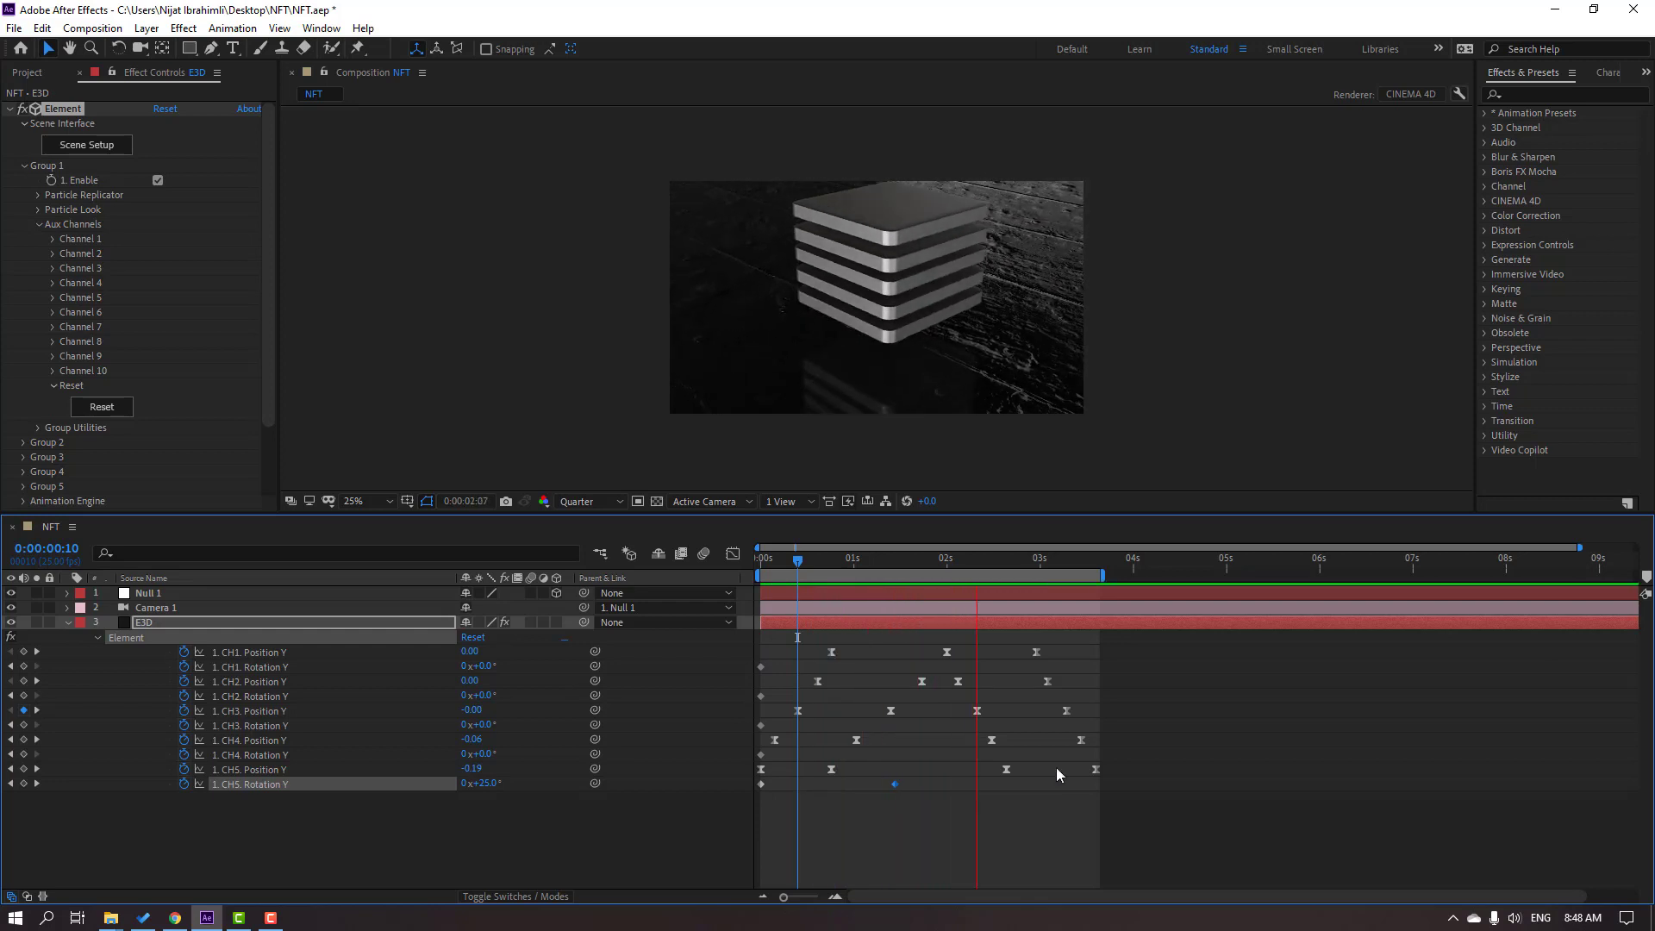
Step: Add a CH5 Rotation Y keyframe of 0° at 0:00:03:14 and preview the animation
left_click_drag(872, 561, 1093, 572)
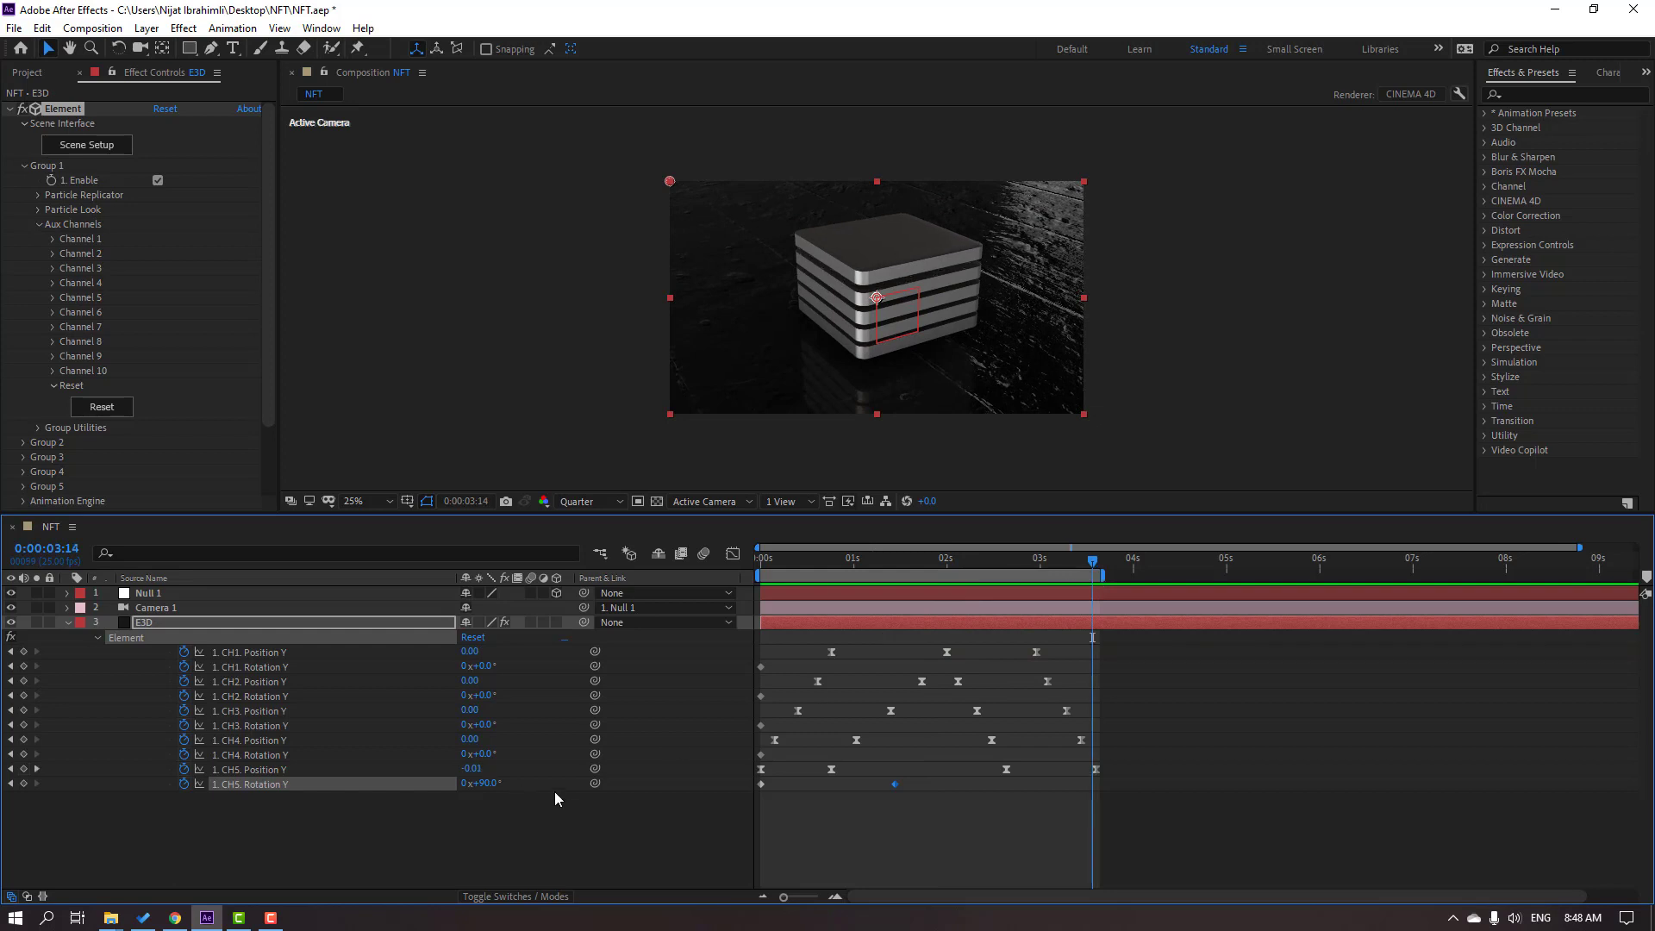
left_click(492, 784)
type("0")
left_click(1261, 789)
key("space")
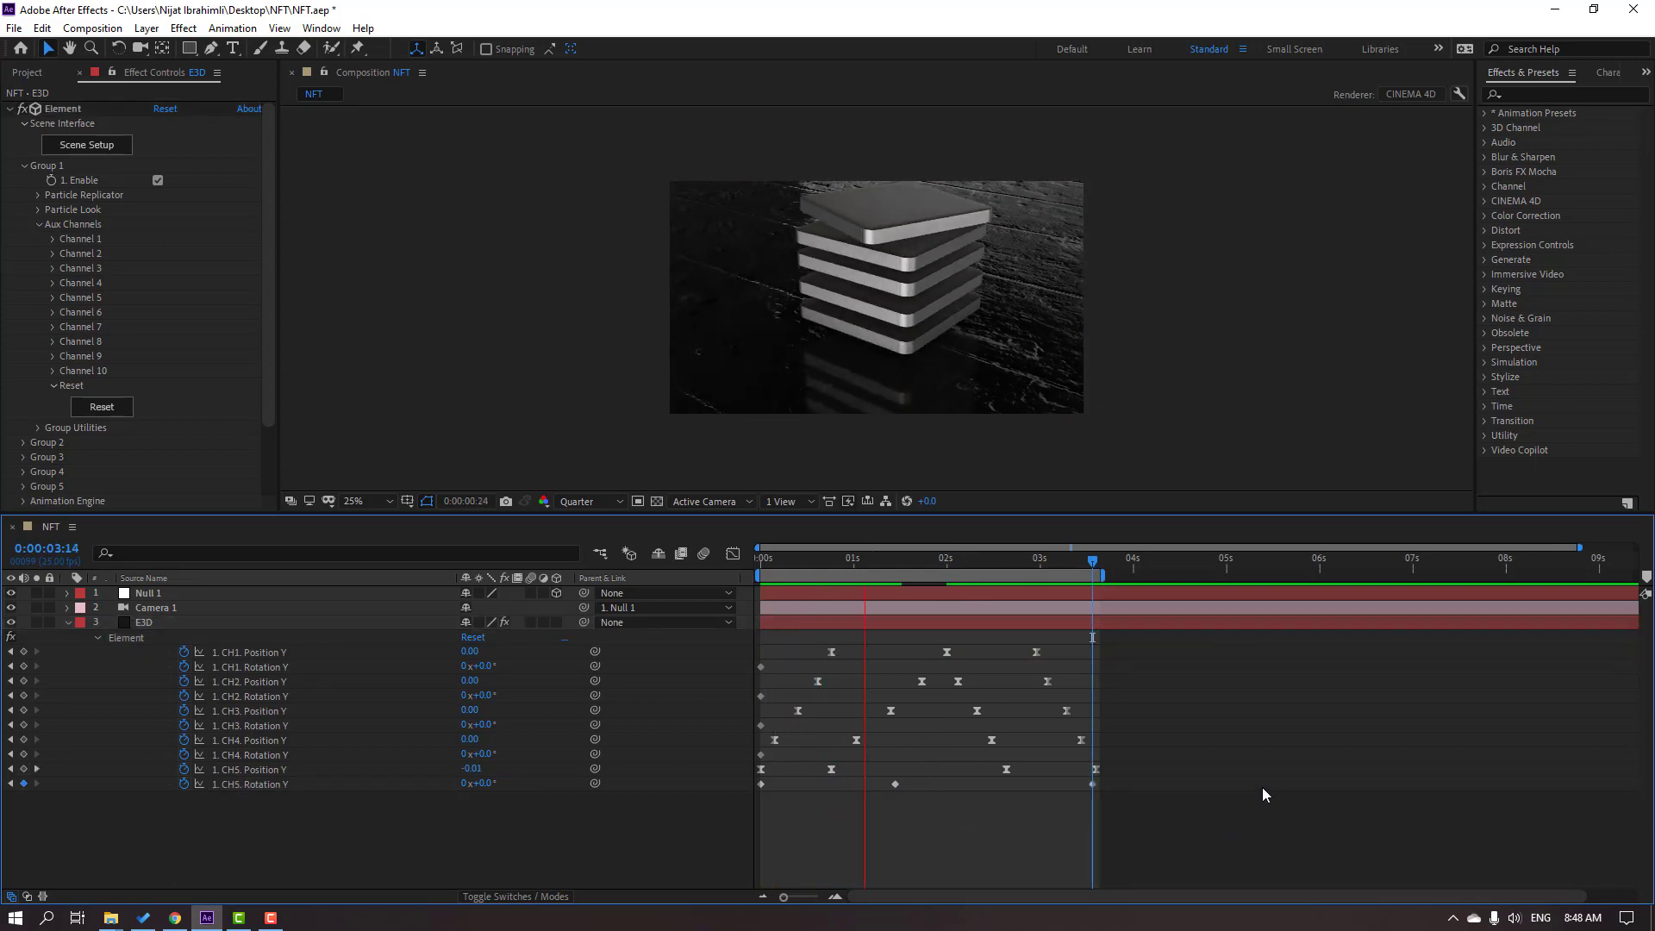
Step: Set the last CH5 Rotation Y keyframe to 180°, align it with the last CH5 Position Y keyframe, and preview
left_click(1093, 561)
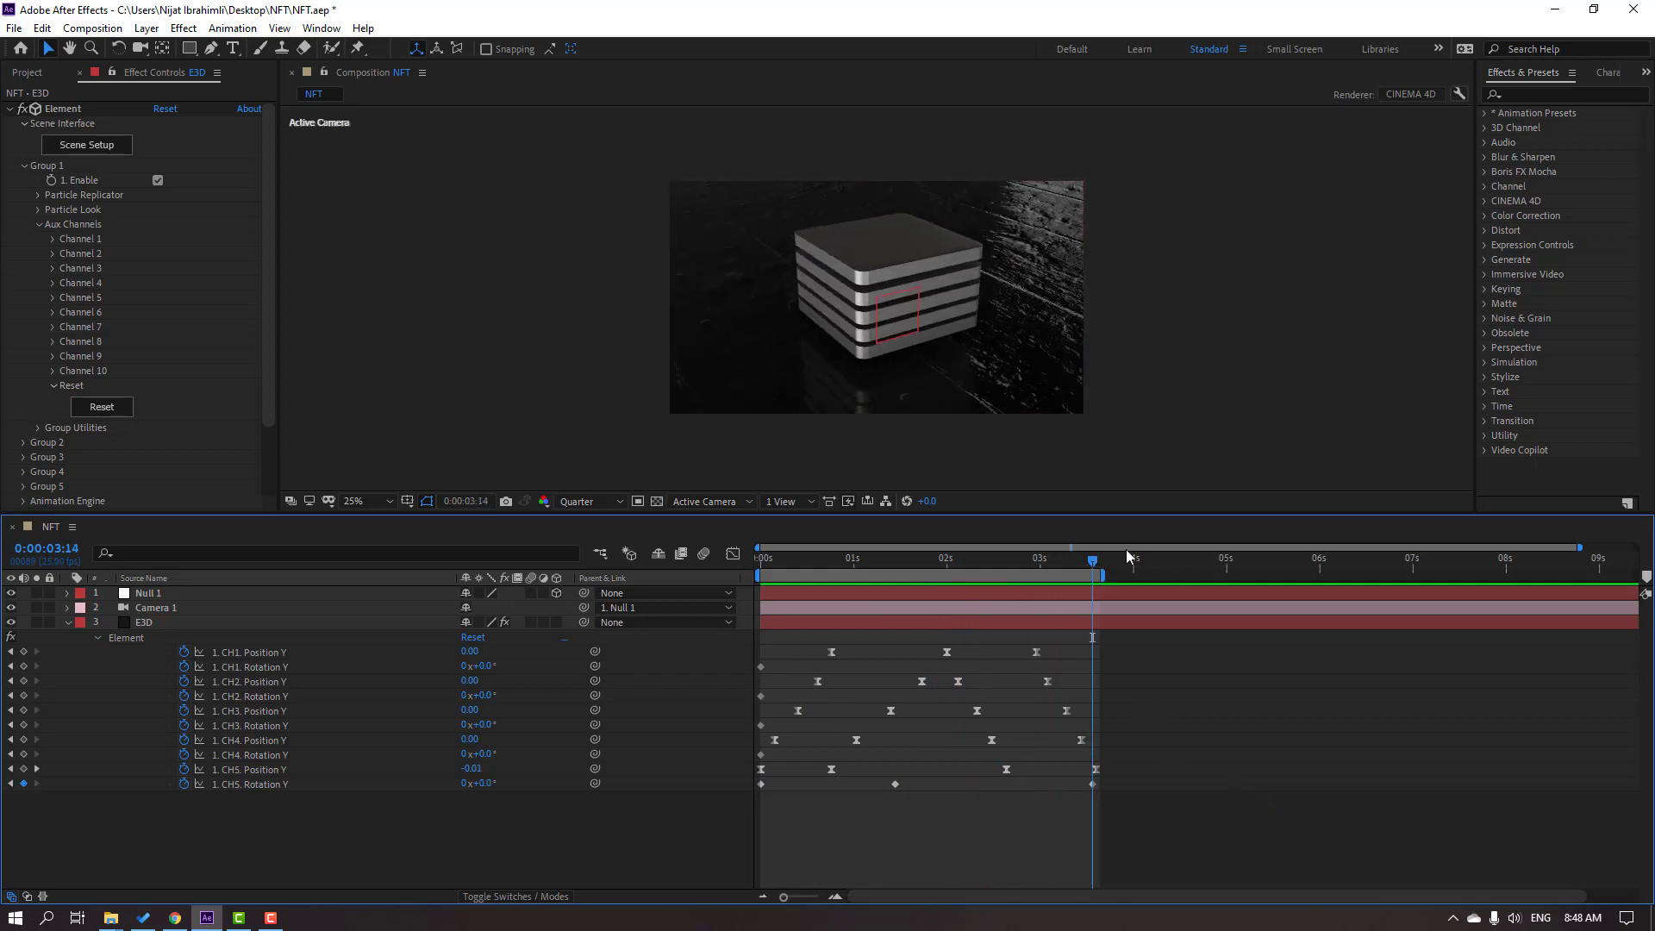
left_click(493, 787)
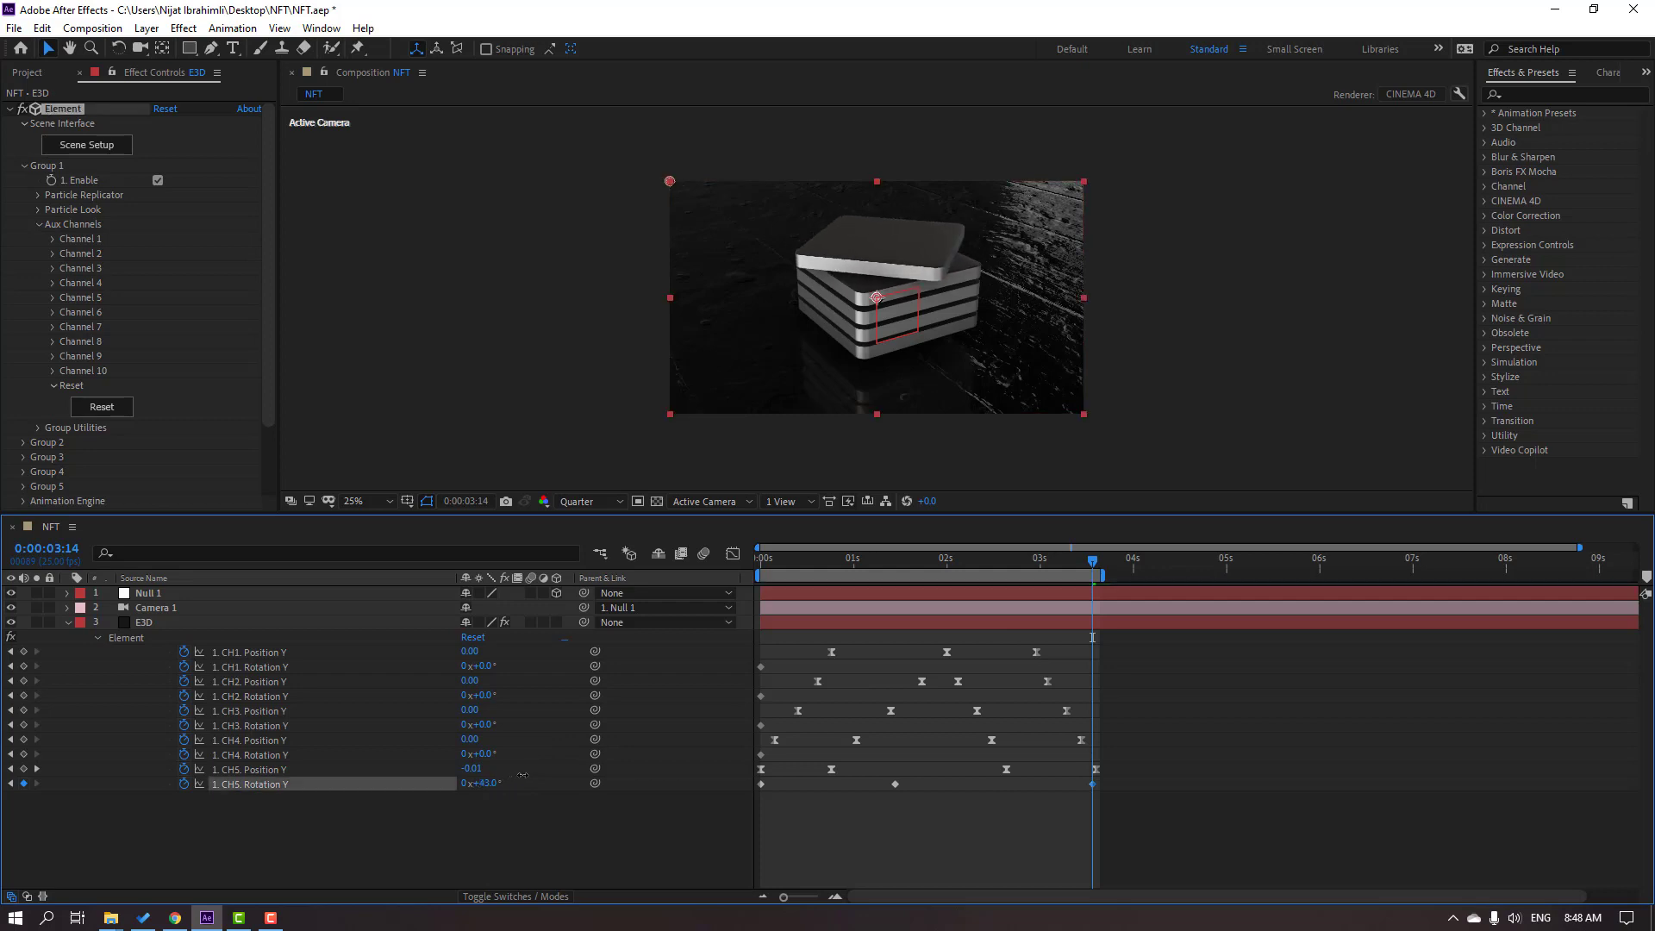
left_click_drag(547, 770, 622, 759)
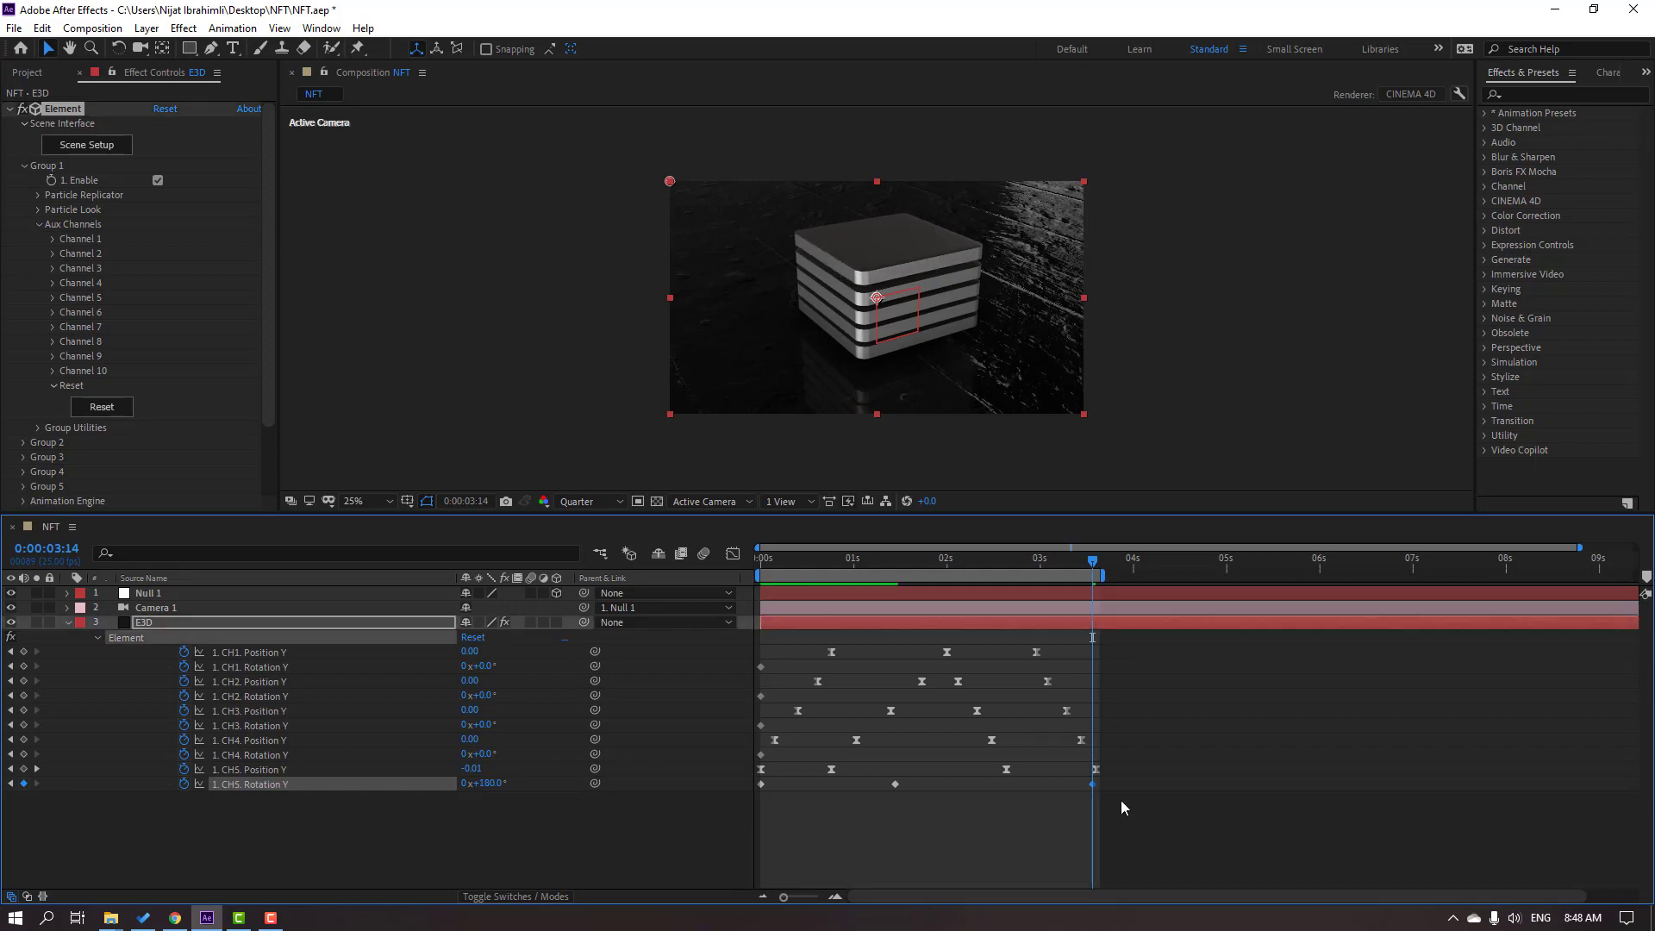
left_click_drag(1093, 784, 1097, 784)
left_click(1172, 800)
key("space")
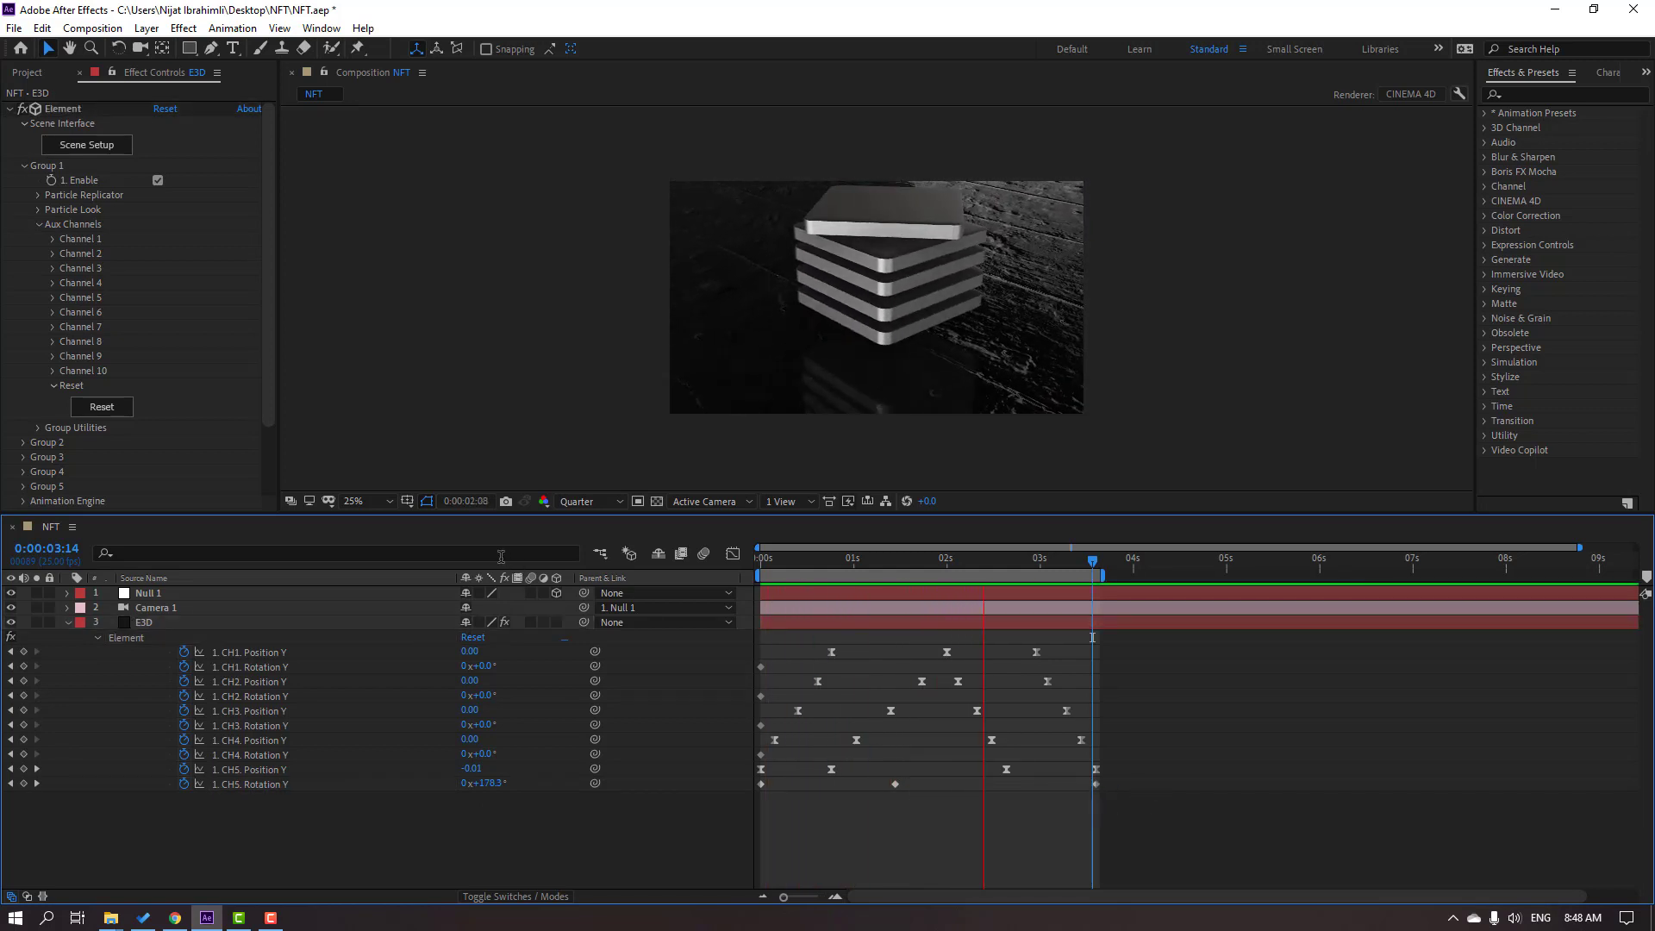
key("space")
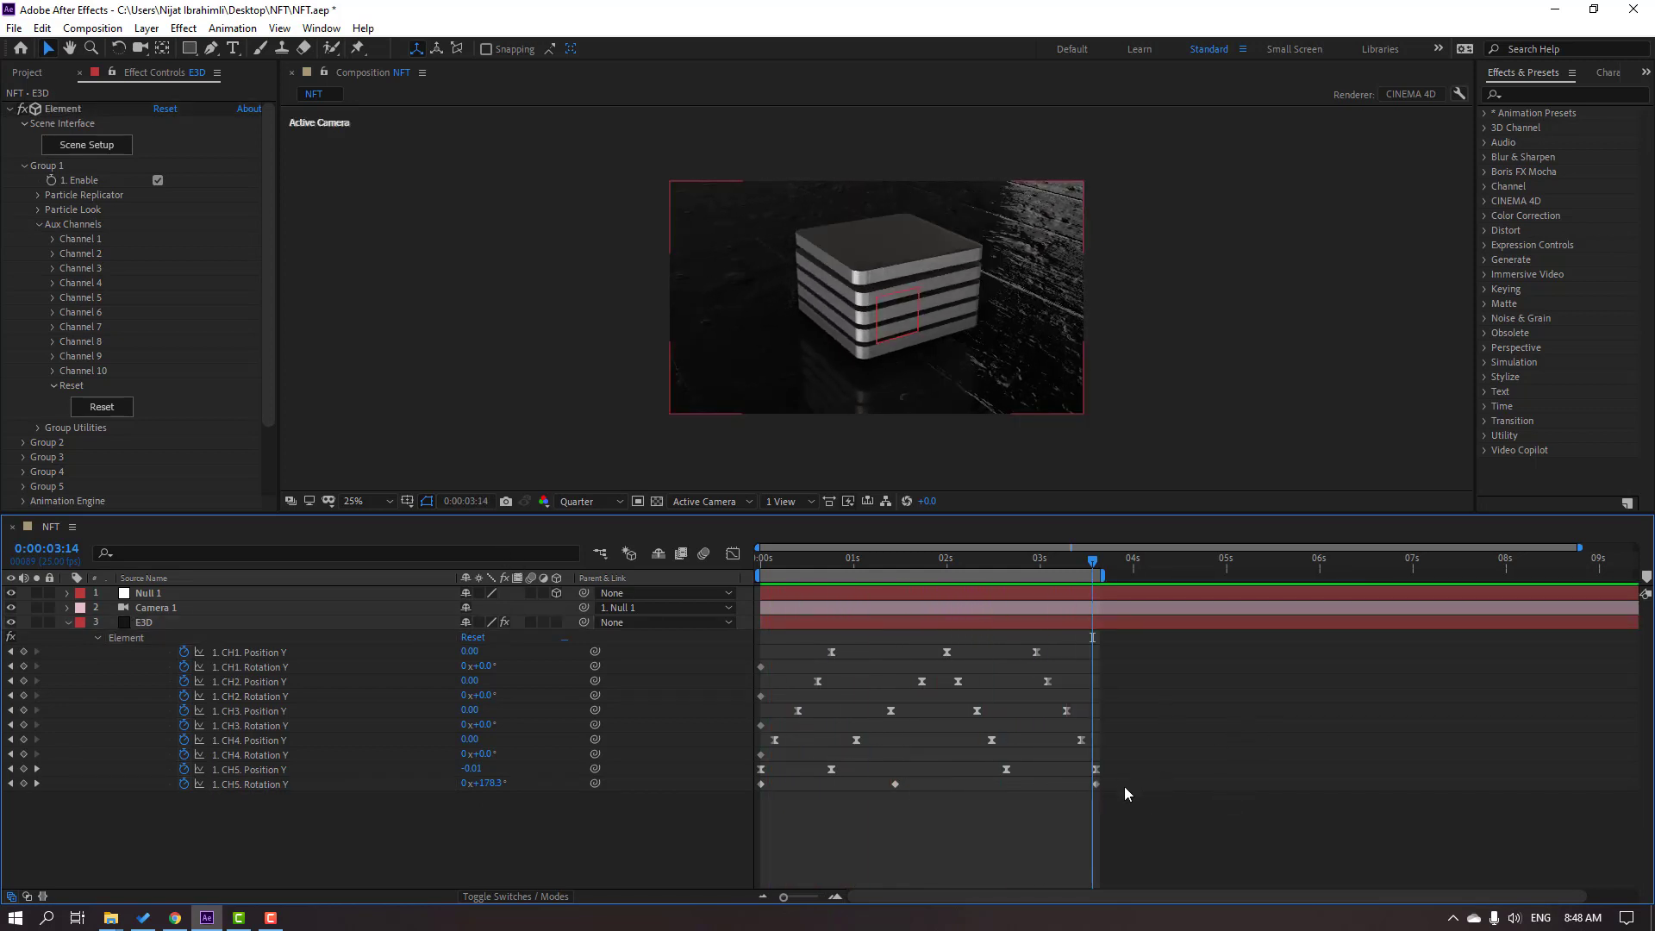
Step: Apply Easy Ease to the three CH5 Rotation Y keyframes, move the middle one to about 1.8 seconds, and preview
left_click_drag(1124, 788, 757, 795)
right_click(763, 787)
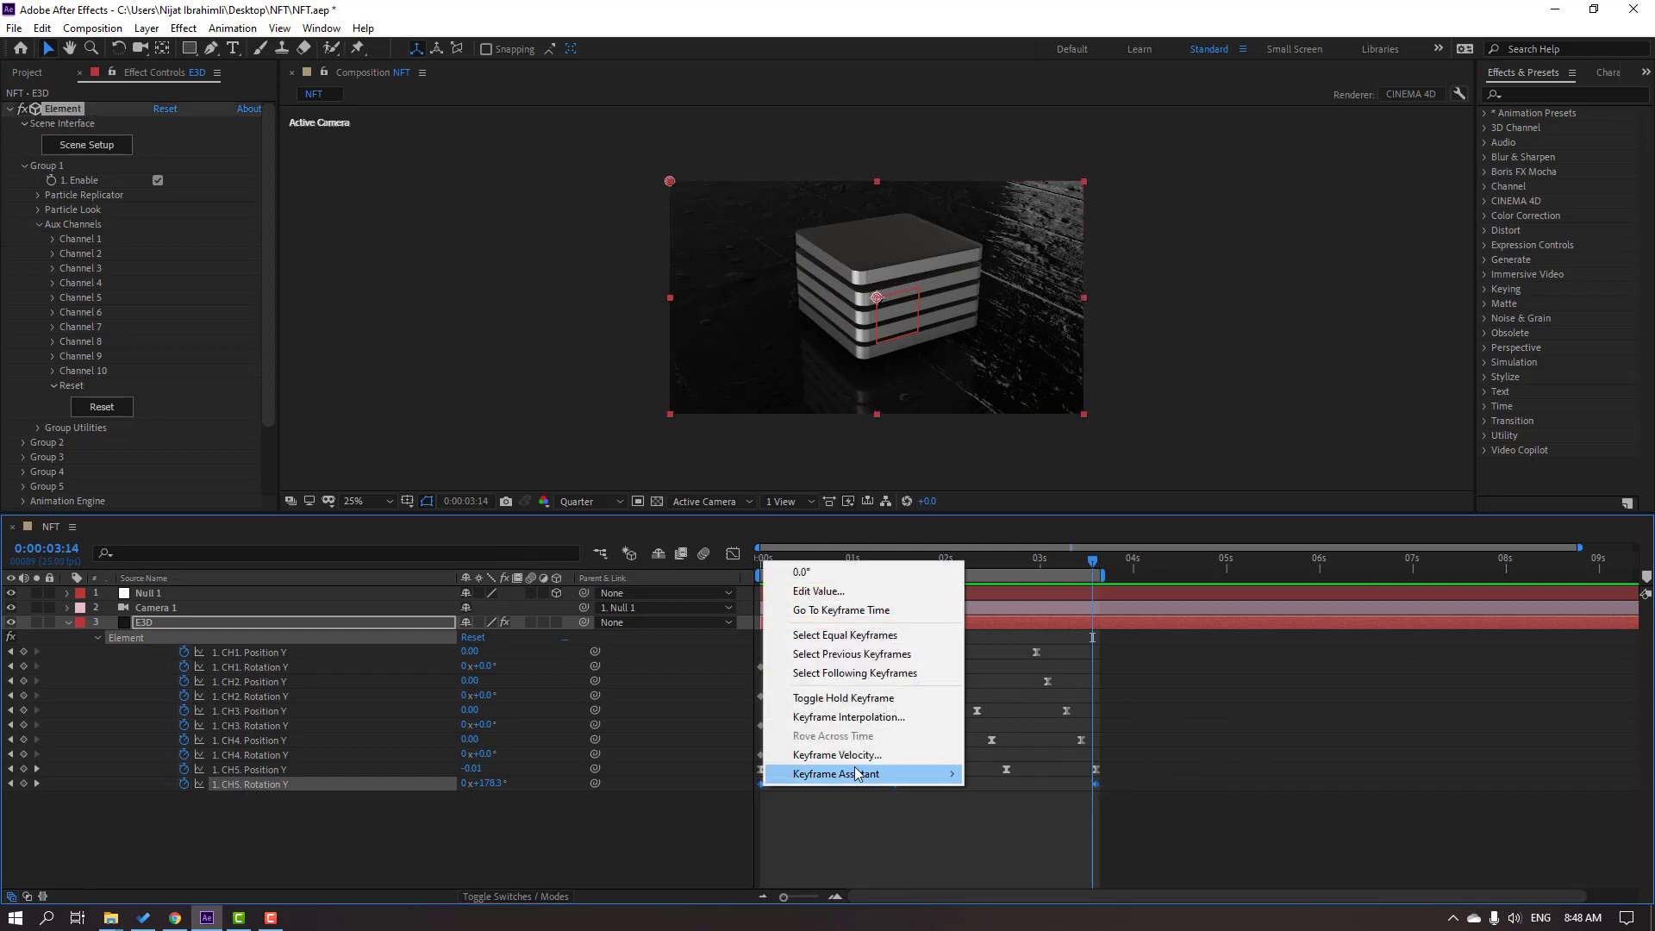
mouse_move(858, 773)
left_click(991, 655)
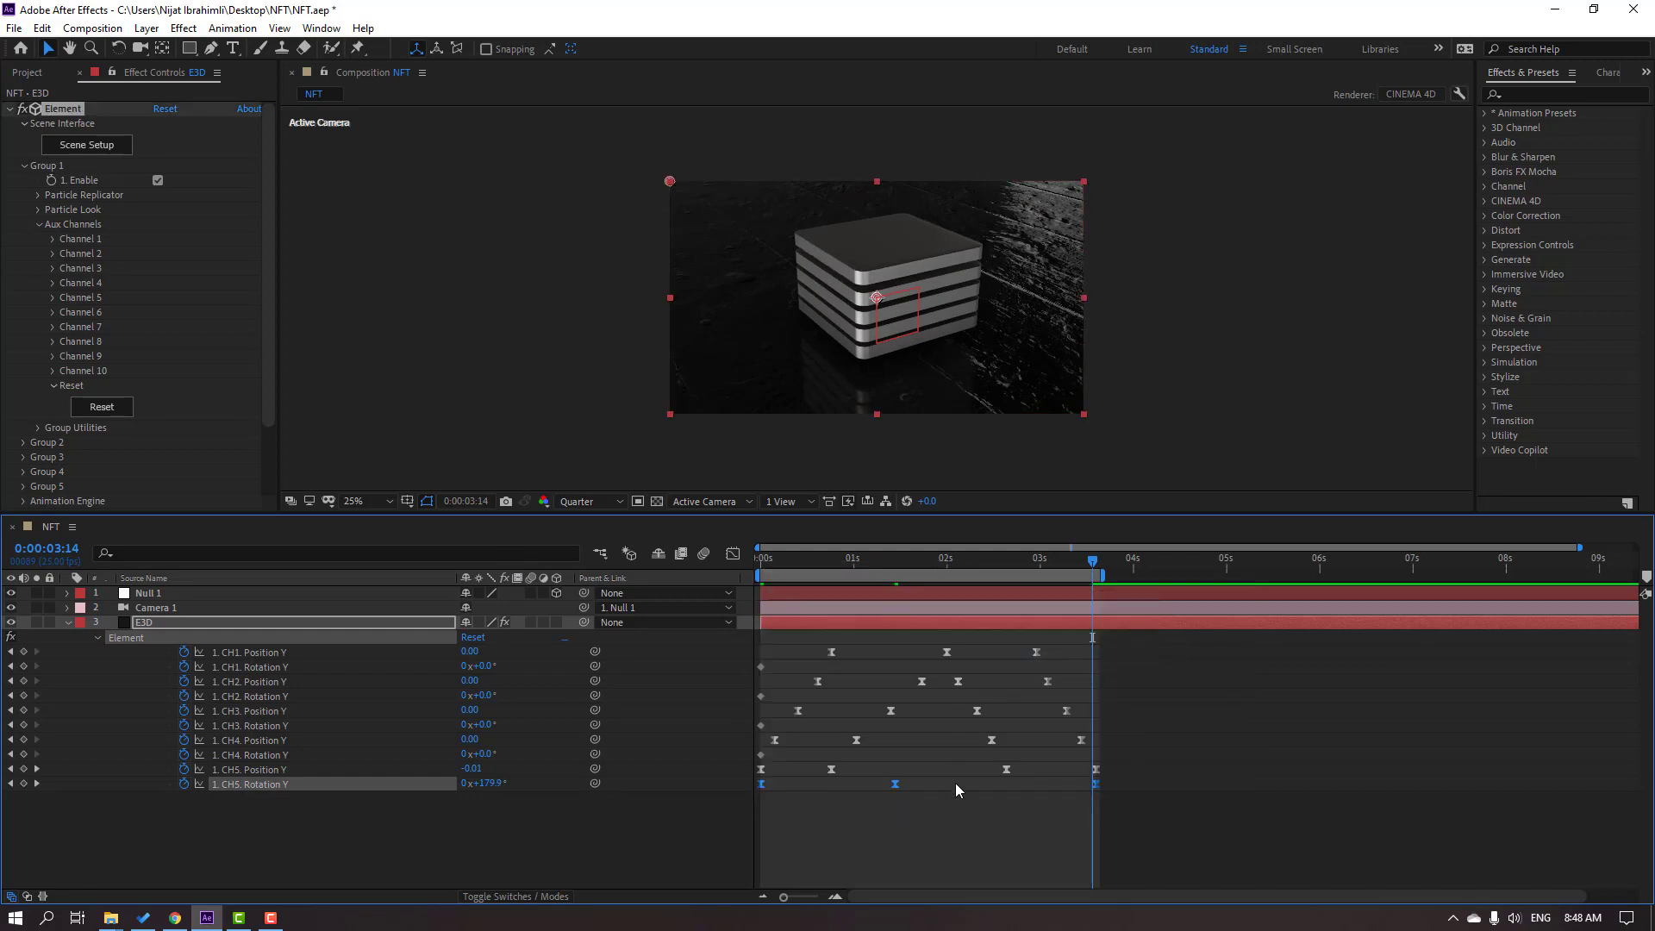
left_click_drag(895, 784, 924, 784)
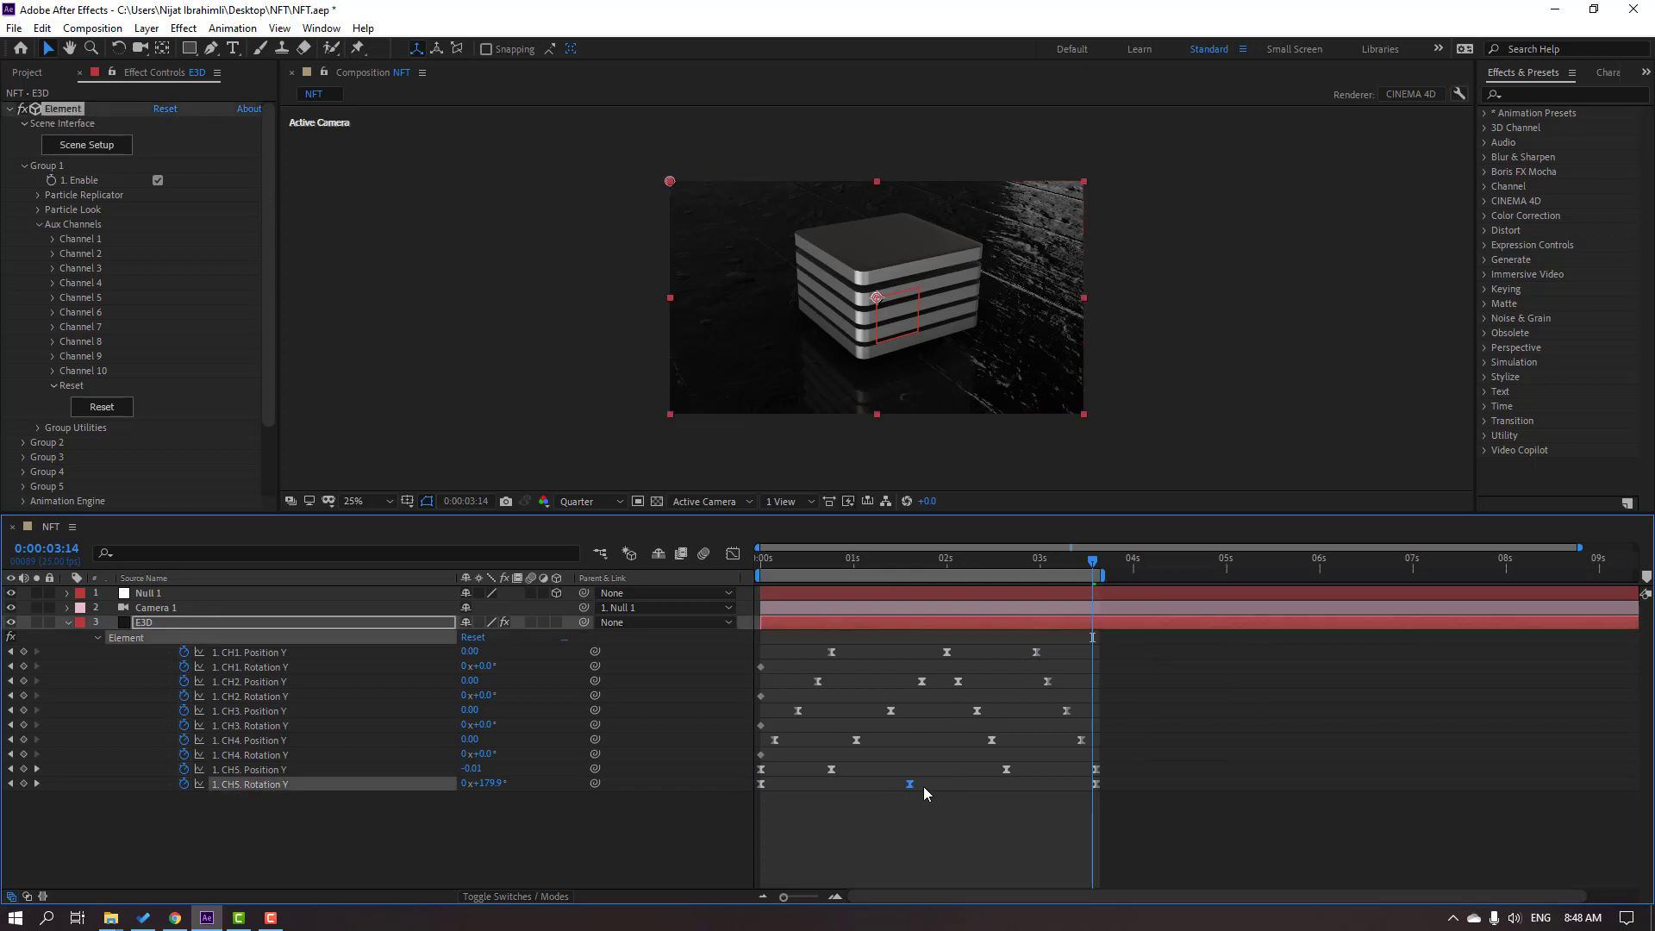
key("space")
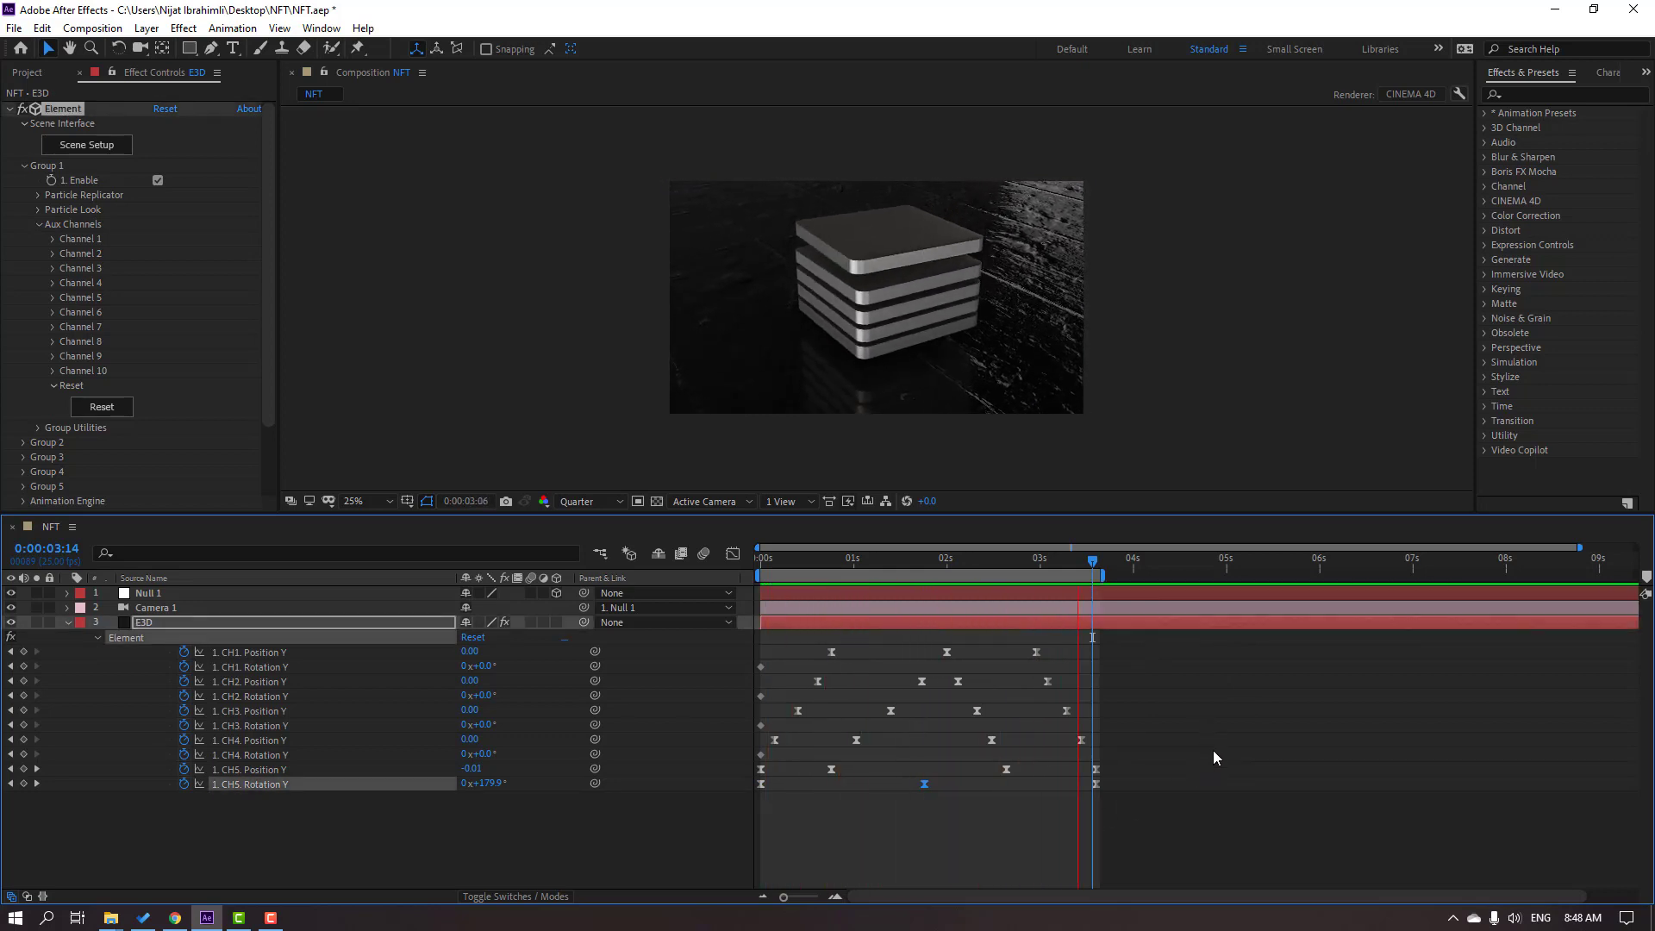
Step: Lengthen both influence handles of the middle CH5 Rotation Y keyframe on the speed graph and preview the animation
key("space")
left_click_drag(1115, 788, 727, 814)
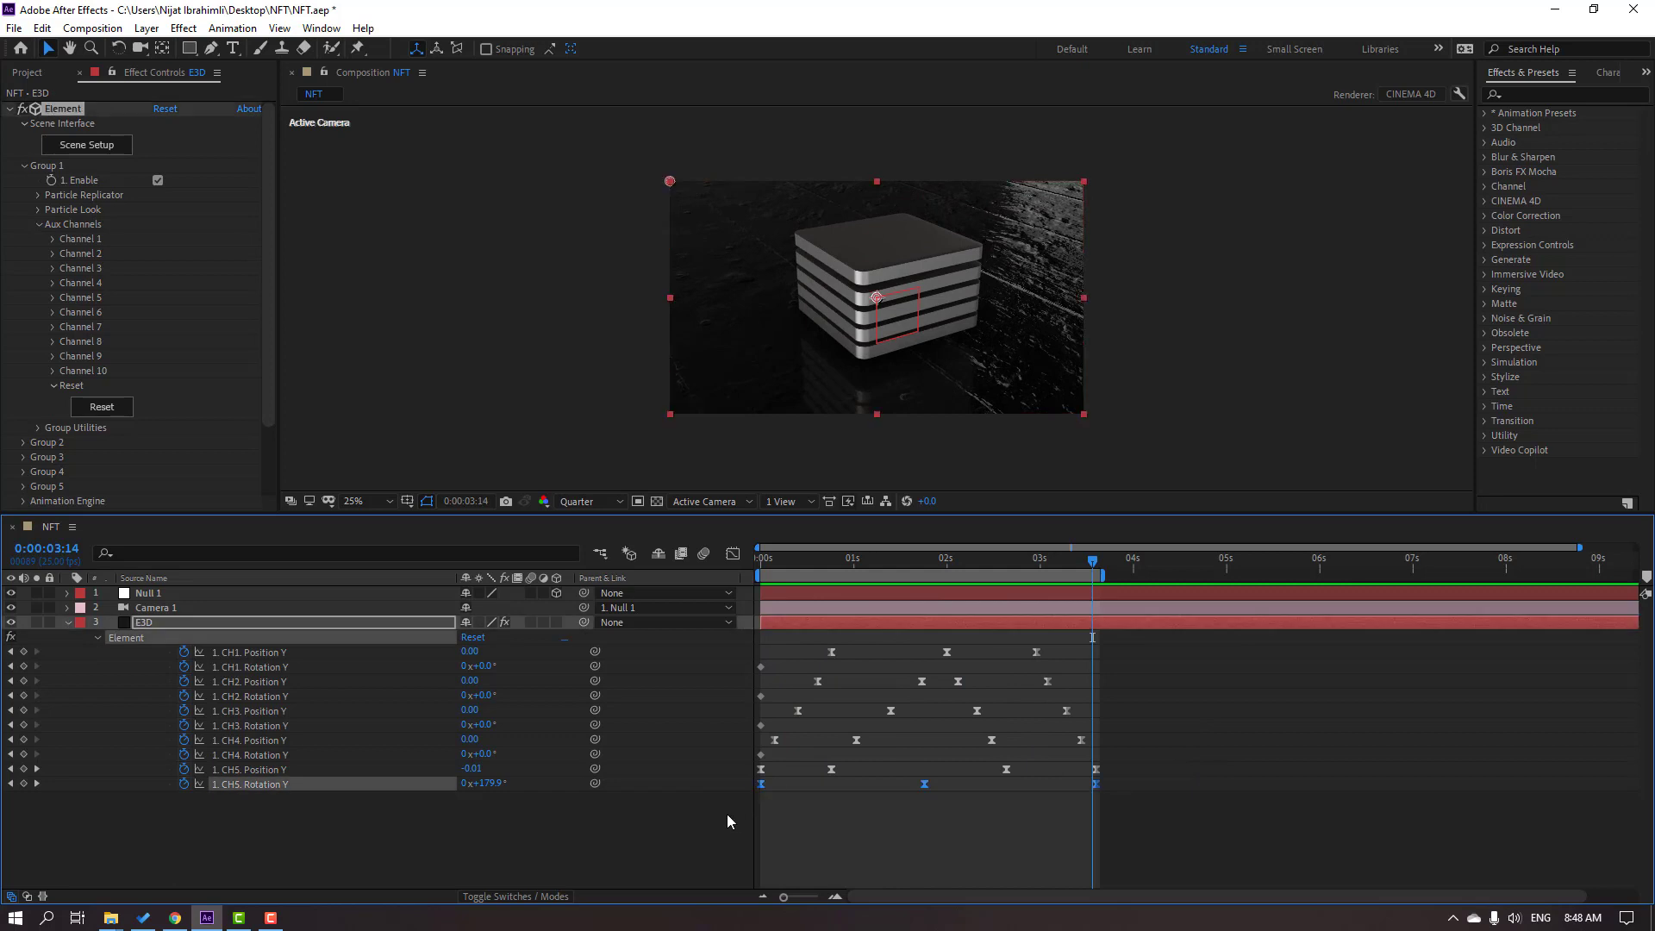
left_click(733, 554)
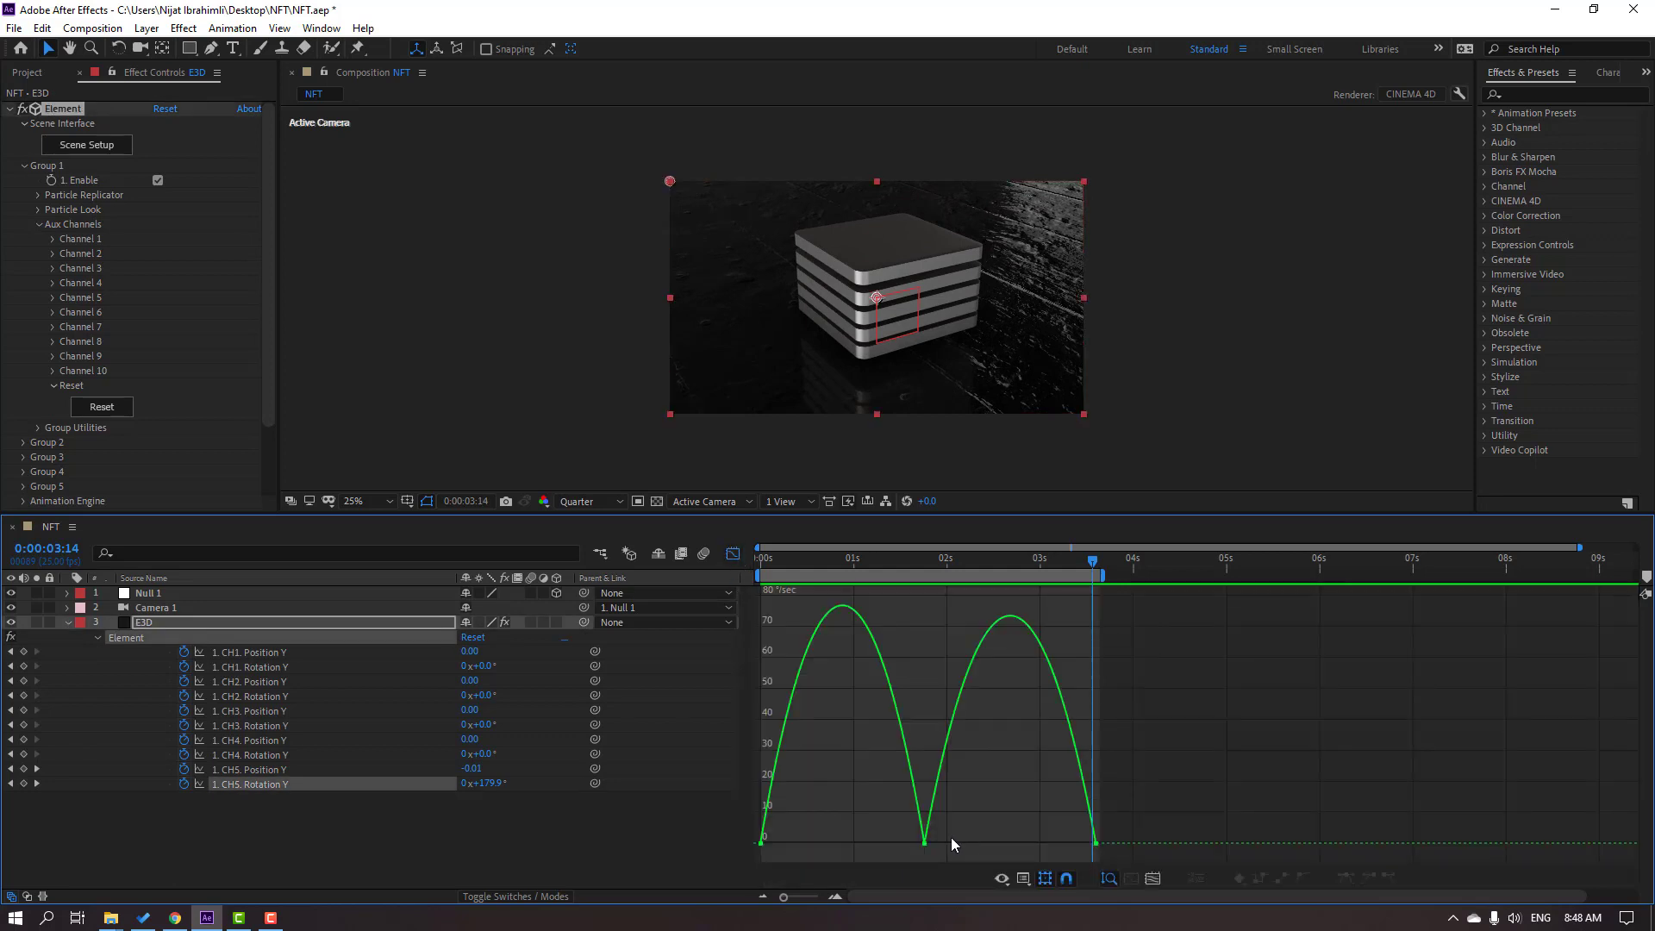
left_click(924, 843)
left_click_drag(897, 843, 980, 843)
key("space")
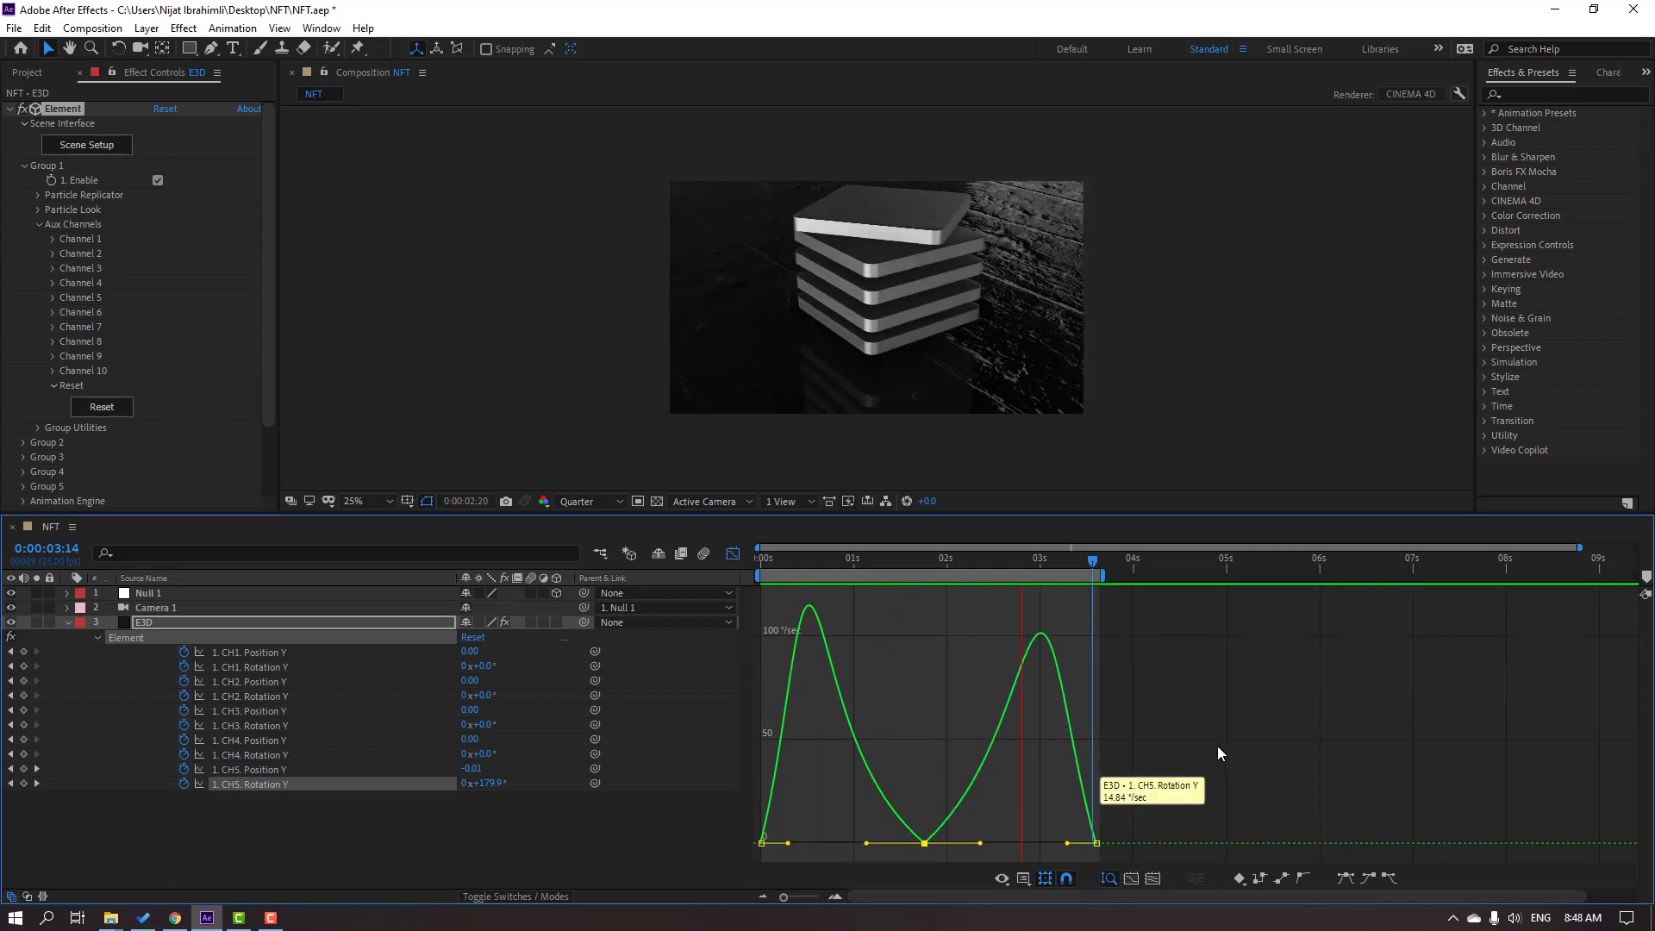
left_click(732, 554)
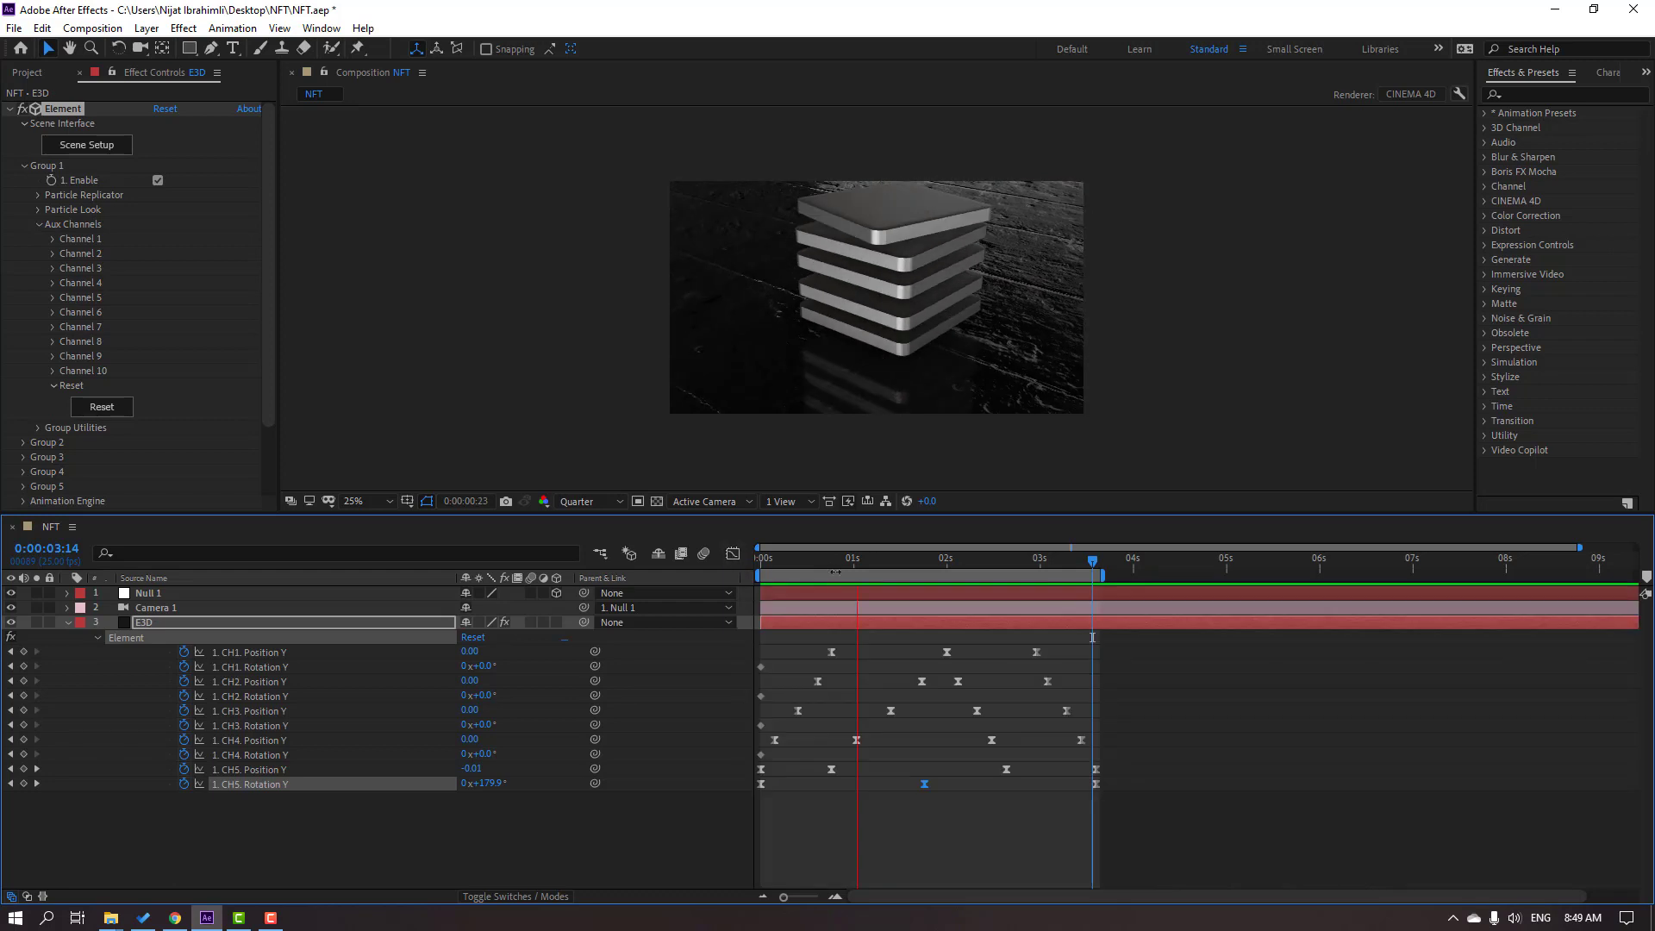
Step: Align the first CH4 Rotation Y keyframe with the first CH4 Position Y keyframe and add a 90° rotation keyframe at 0:00:01:19
left_click(245, 757)
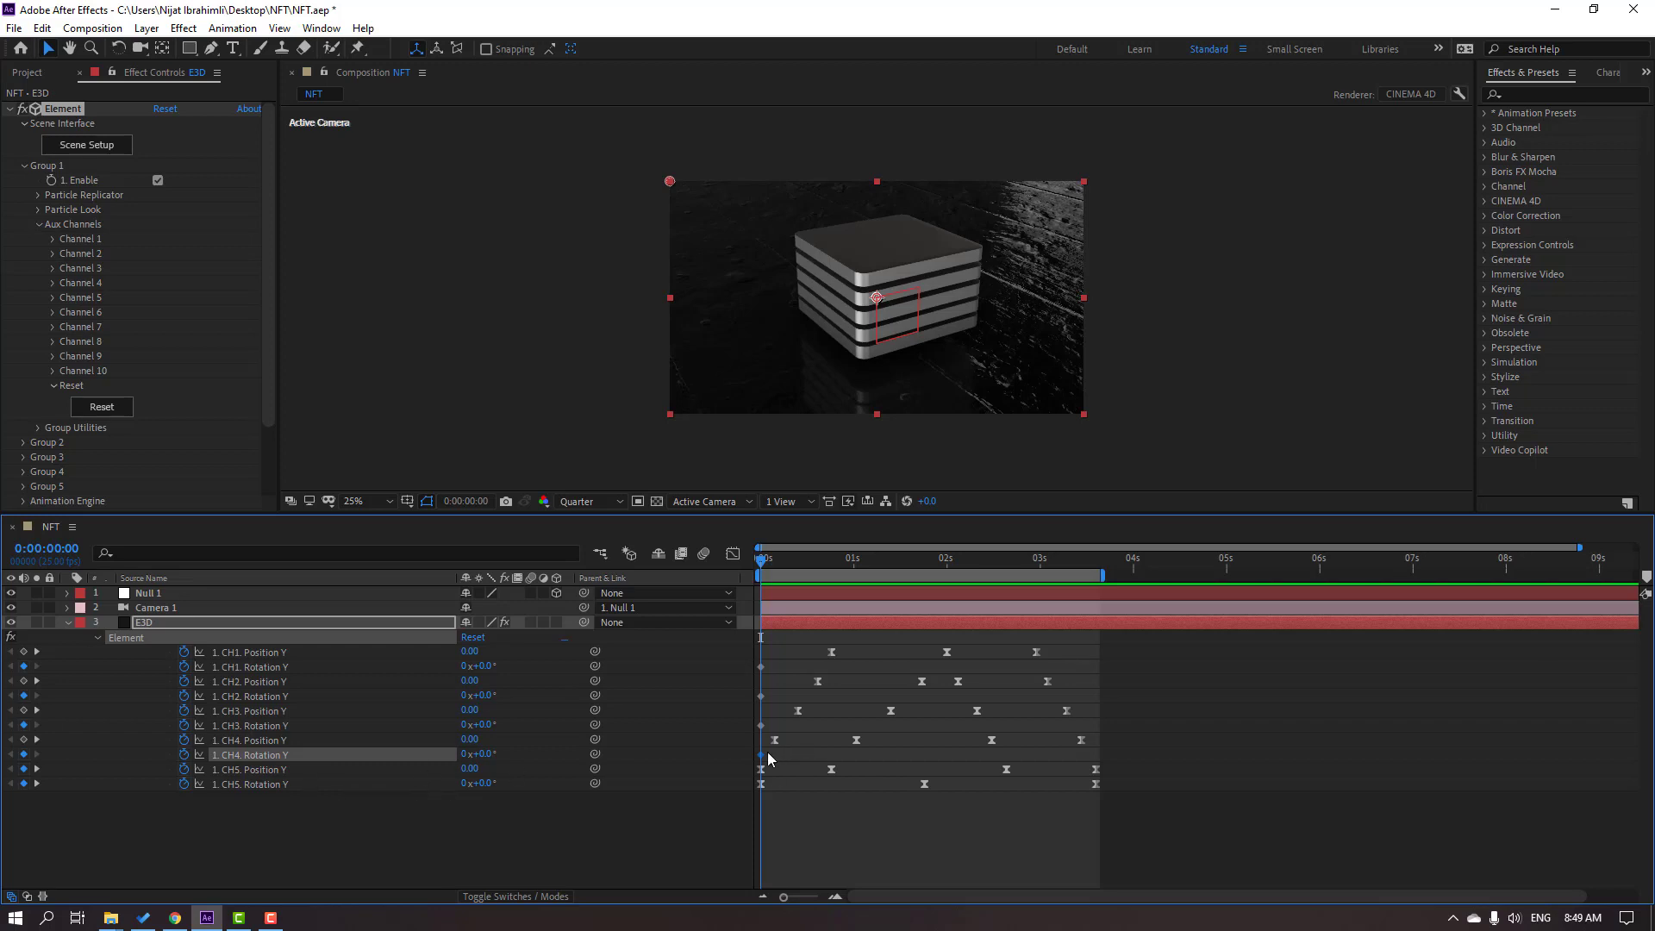
left_click_drag(768, 755, 776, 755)
left_click(774, 561)
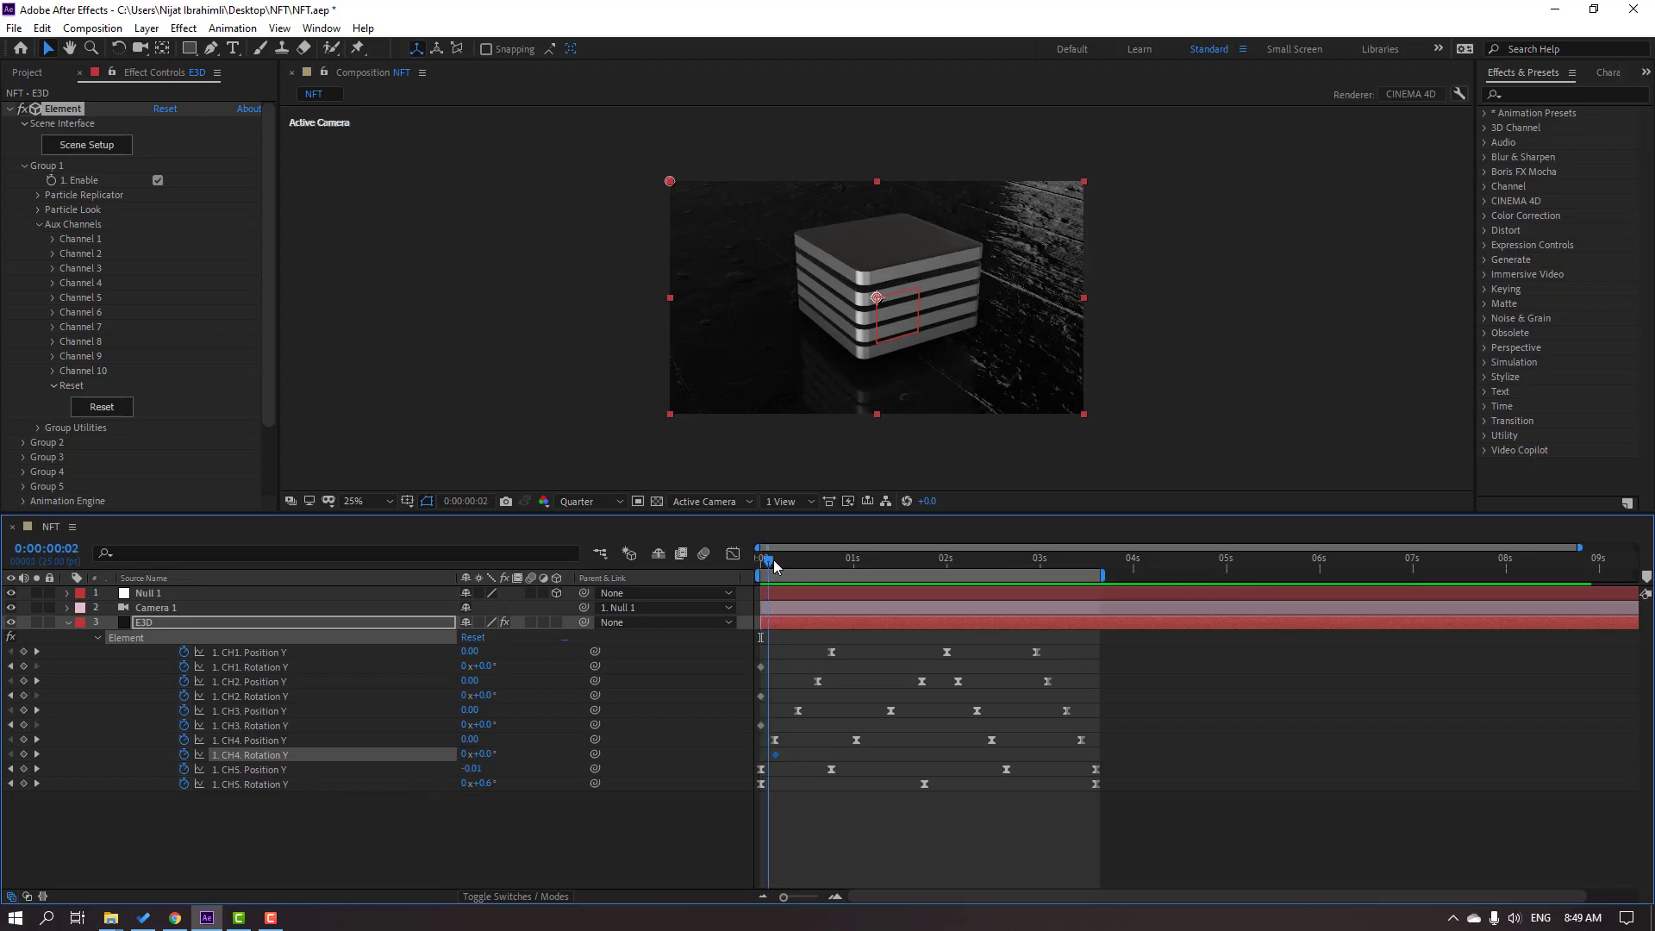
left_click_drag(774, 563, 928, 560)
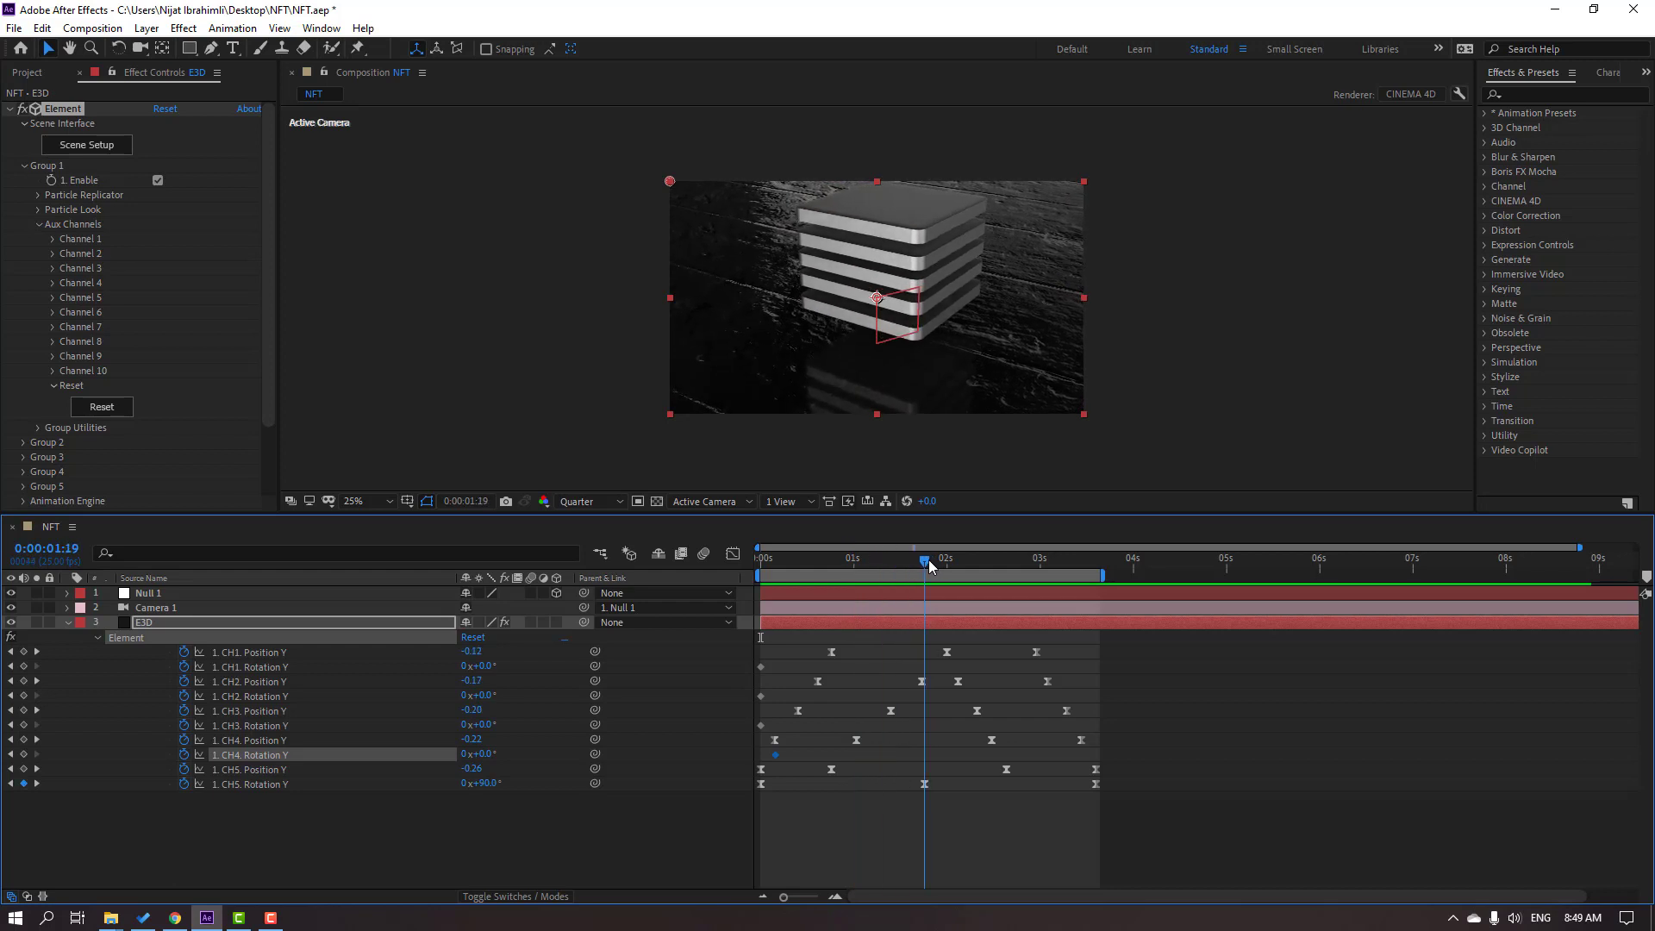
left_click(488, 755)
type("90")
key("Return")
Step: Add a CH4 Rotation Y keyframe of 180° at 0:00:03:15
left_click_drag(768, 558, 1096, 582)
left_click(487, 756)
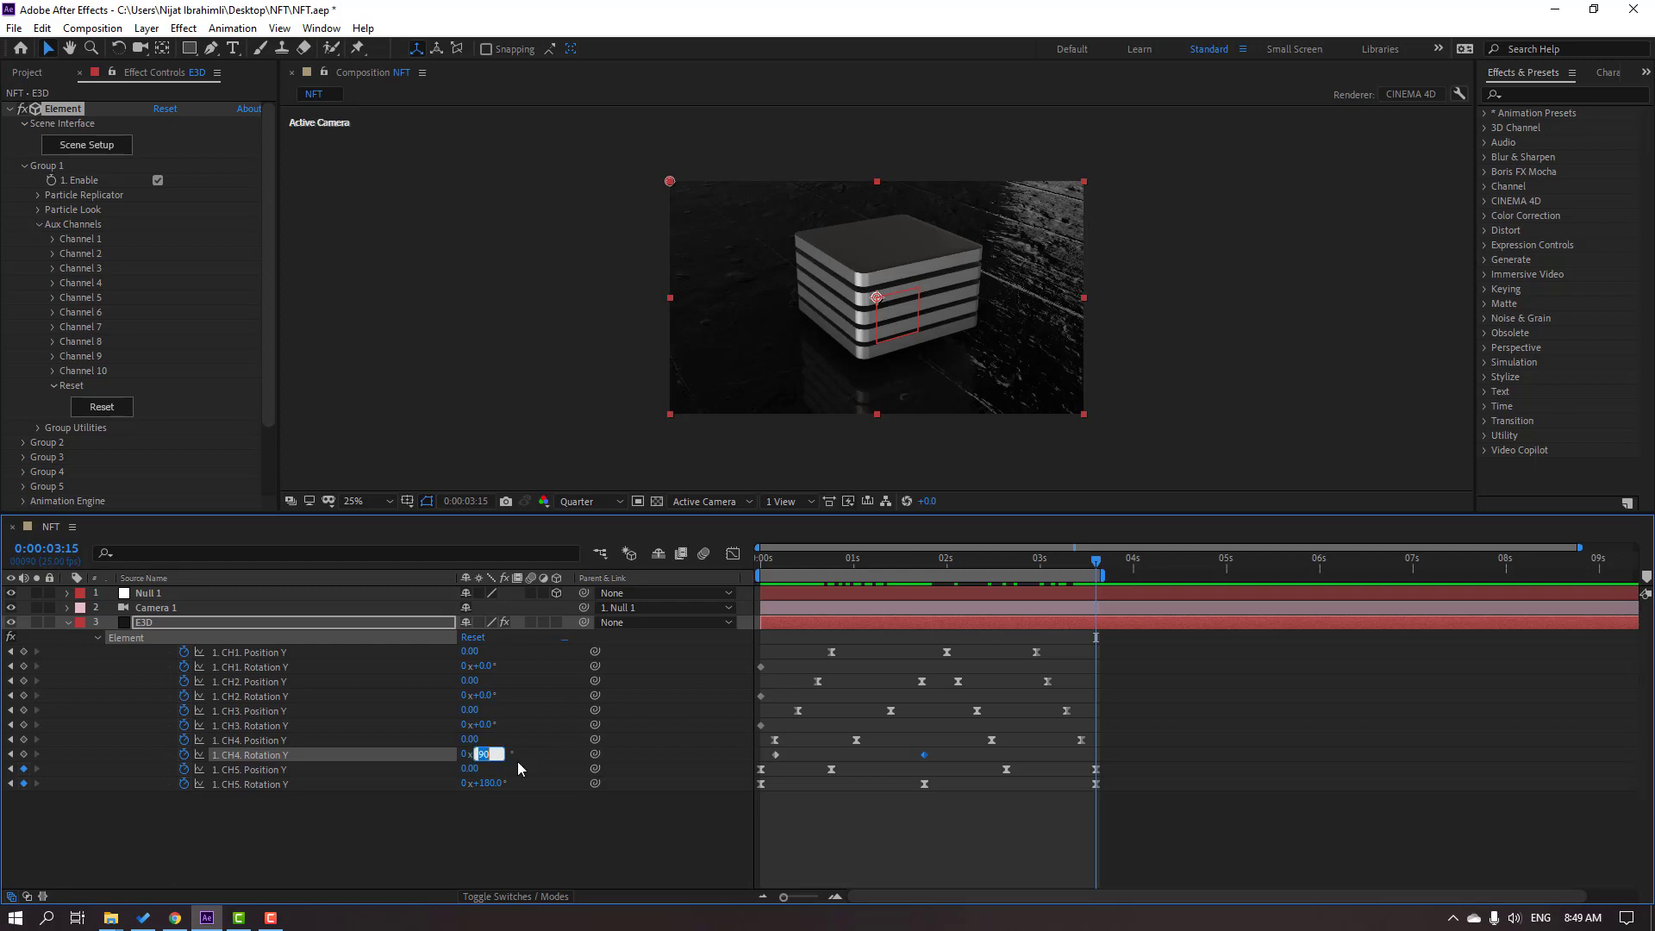
type("180")
key("Return")
Step: Apply Easy Ease to all three CH4 Rotation Y keyframes
left_click_drag(784, 566, 1000, 583)
left_click(1007, 763)
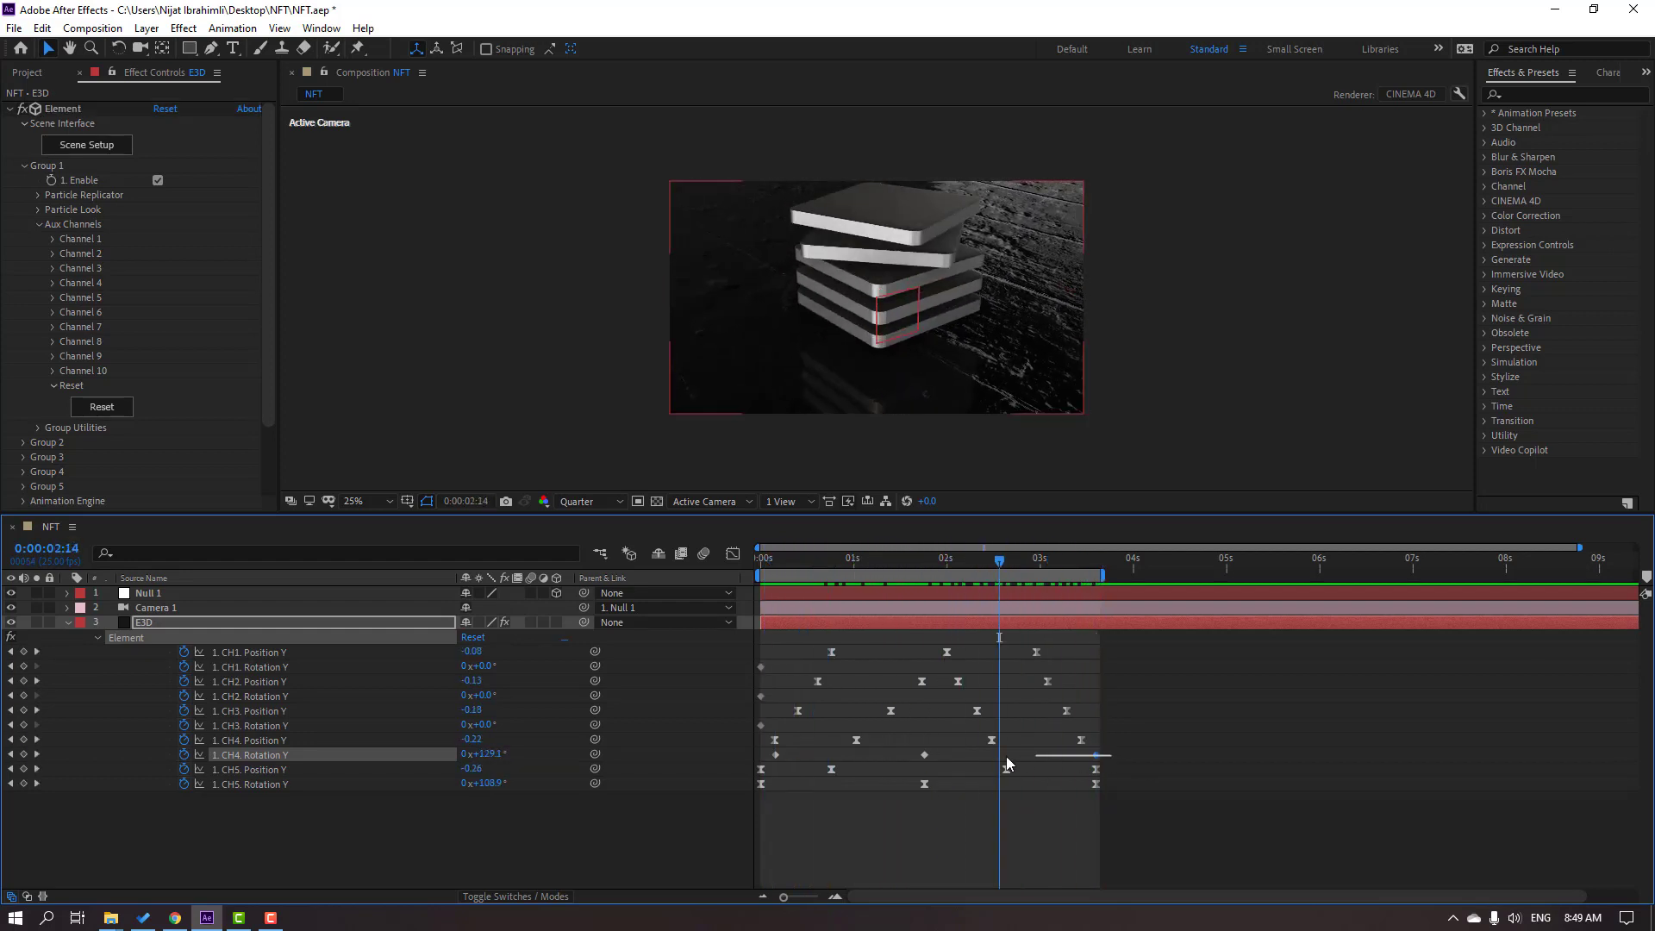
left_click_drag(1007, 763, 782, 780)
right_click(775, 762)
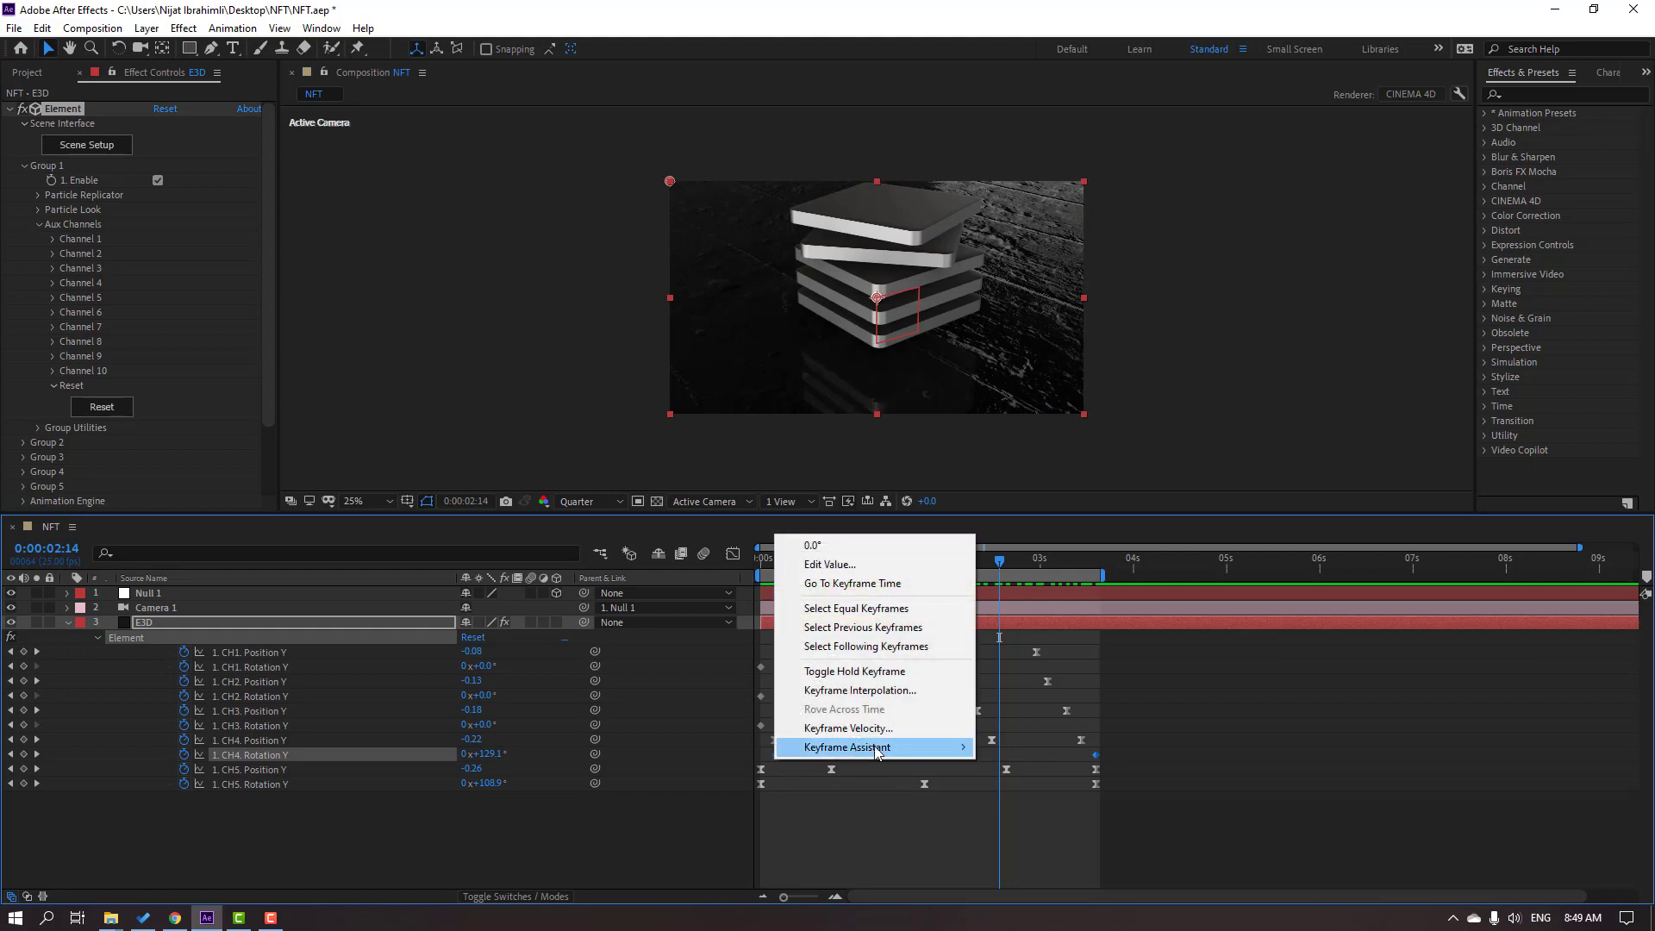
left_click(1026, 897)
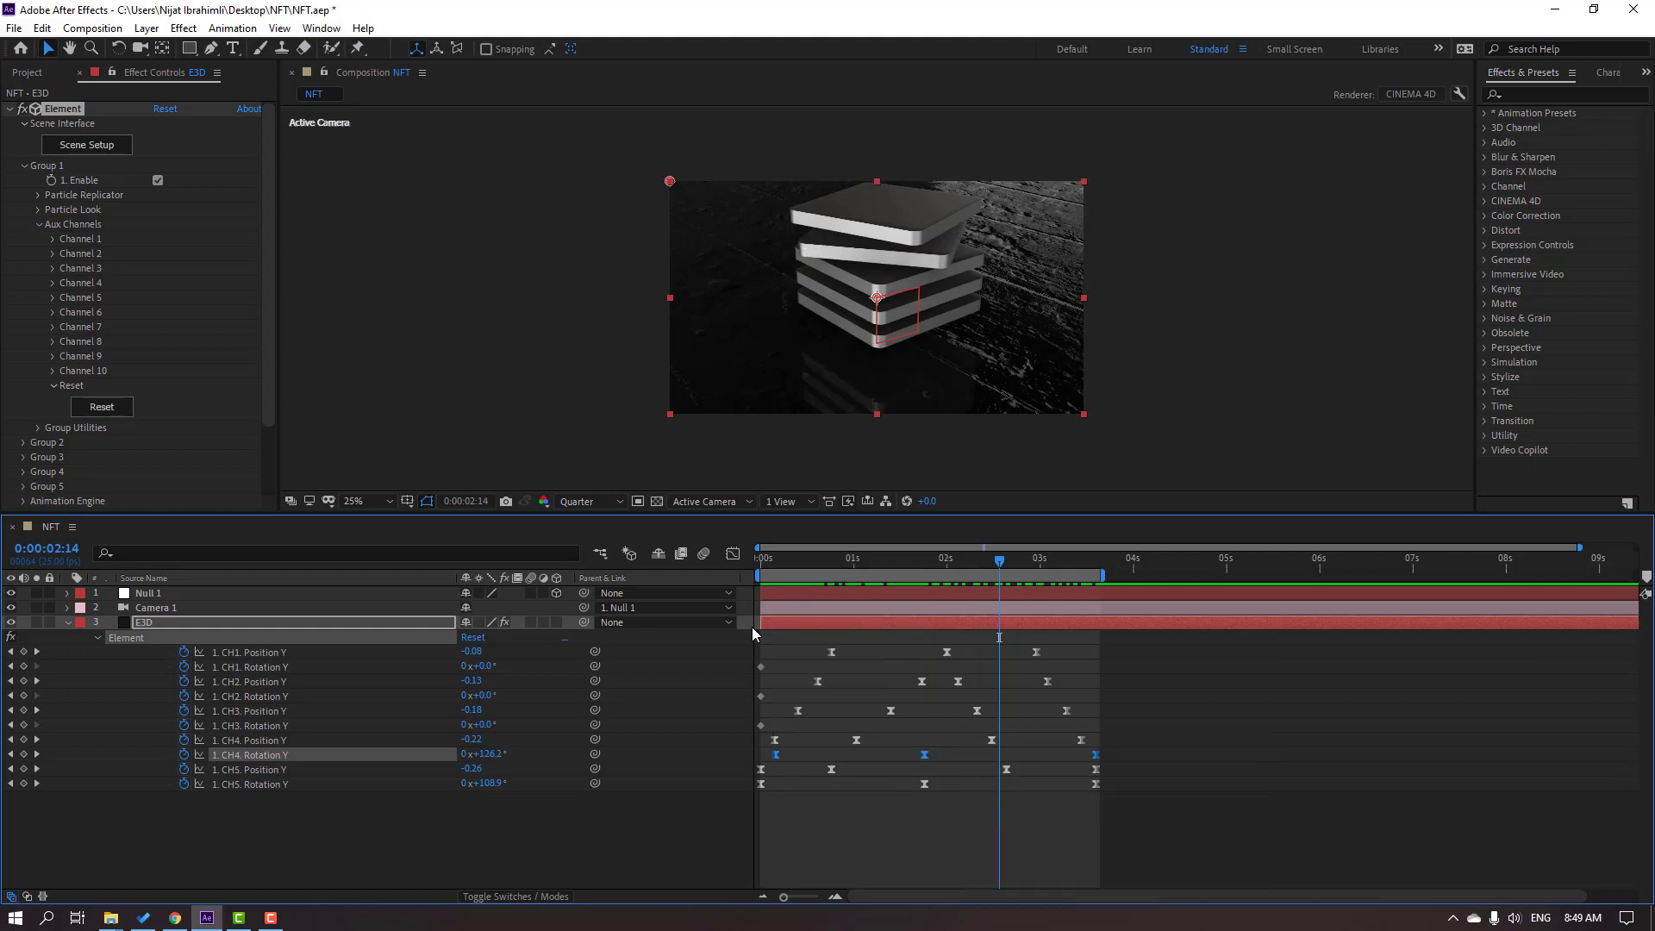
Step: Lengthen the middle CH4 Rotation Y keyframe's influence handles on both sides of its speed curve and preview the motion
left_click(734, 555)
left_click_drag(899, 844, 868, 843)
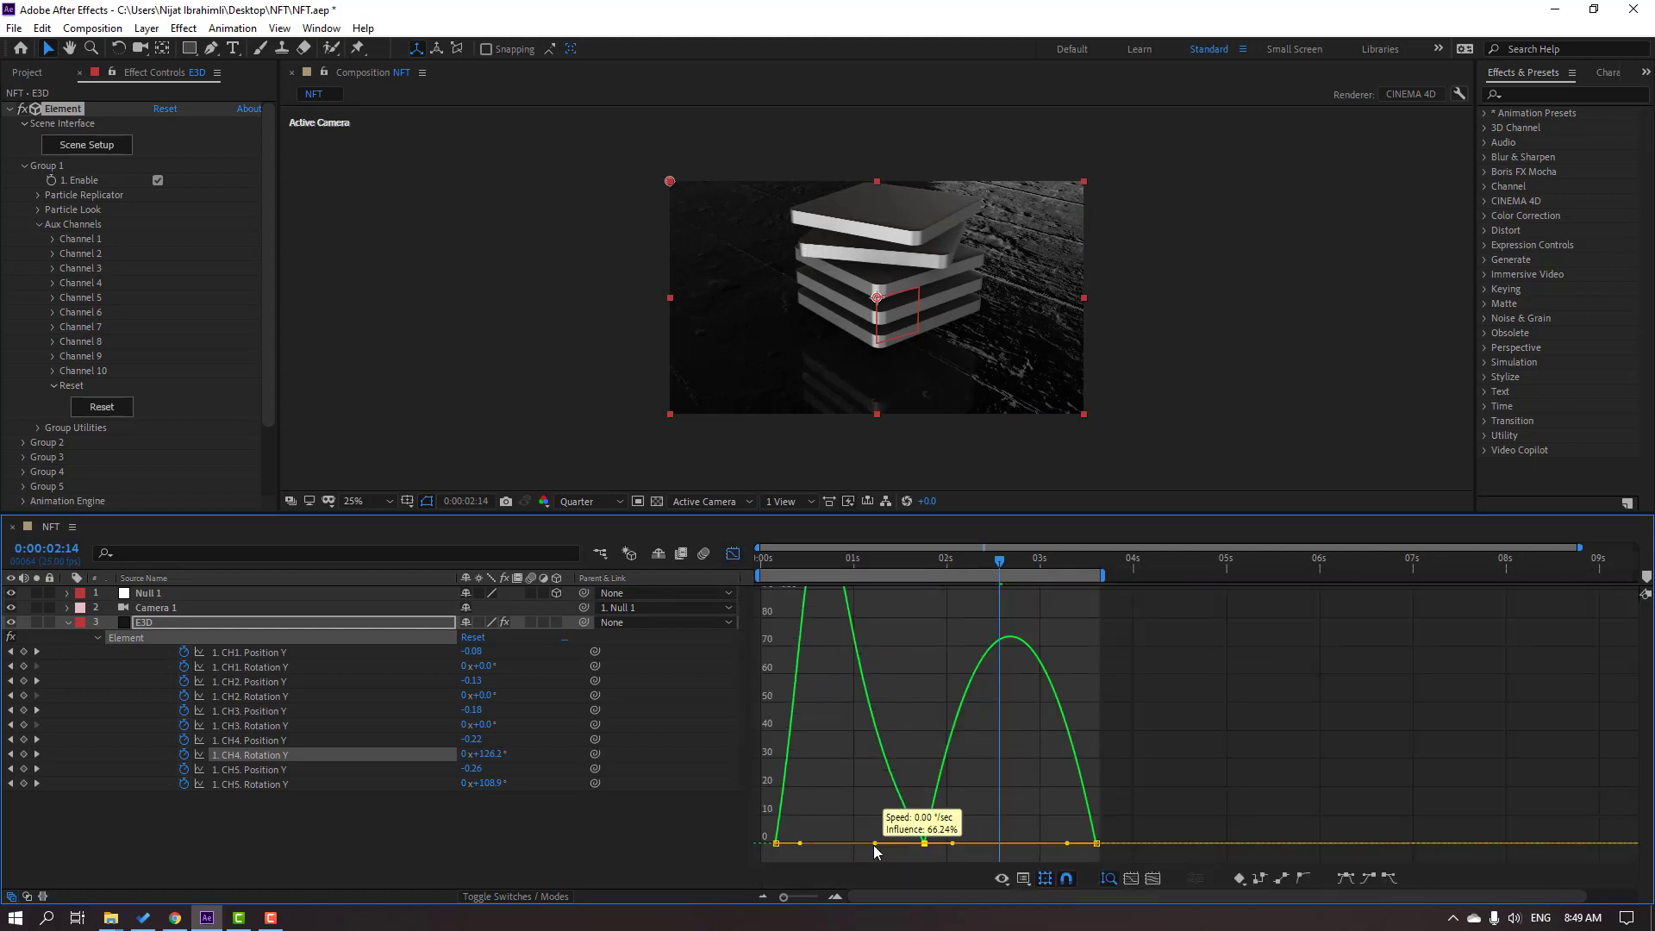
left_click_drag(975, 852, 990, 845)
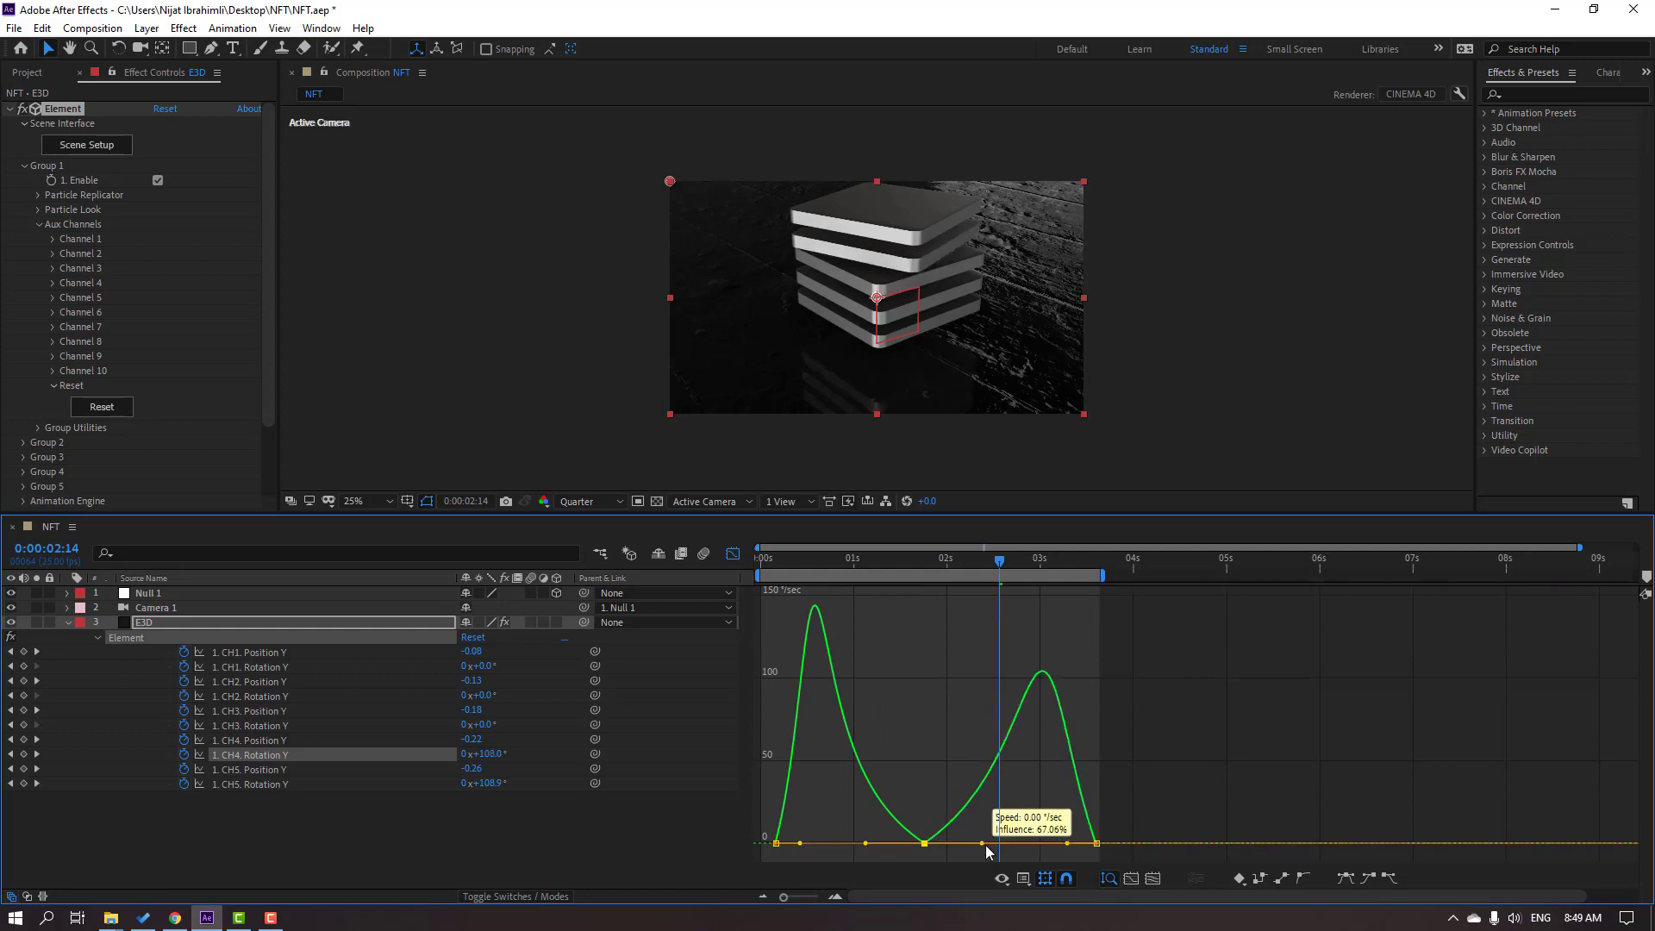
key("space")
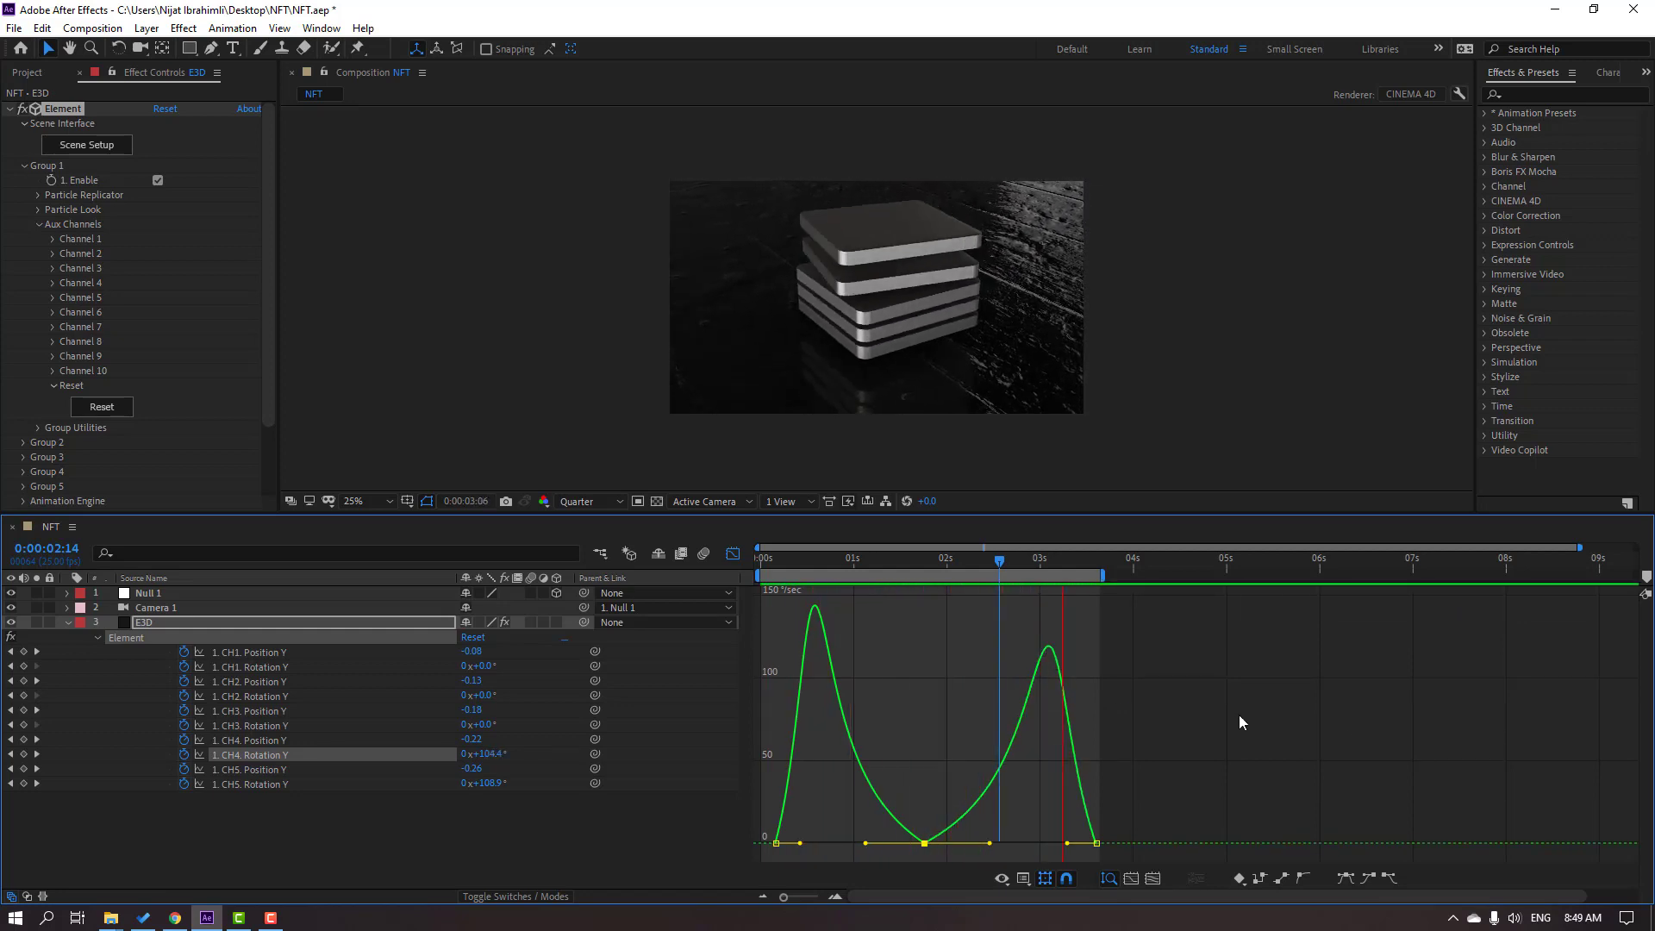
key("space")
left_click(732, 555)
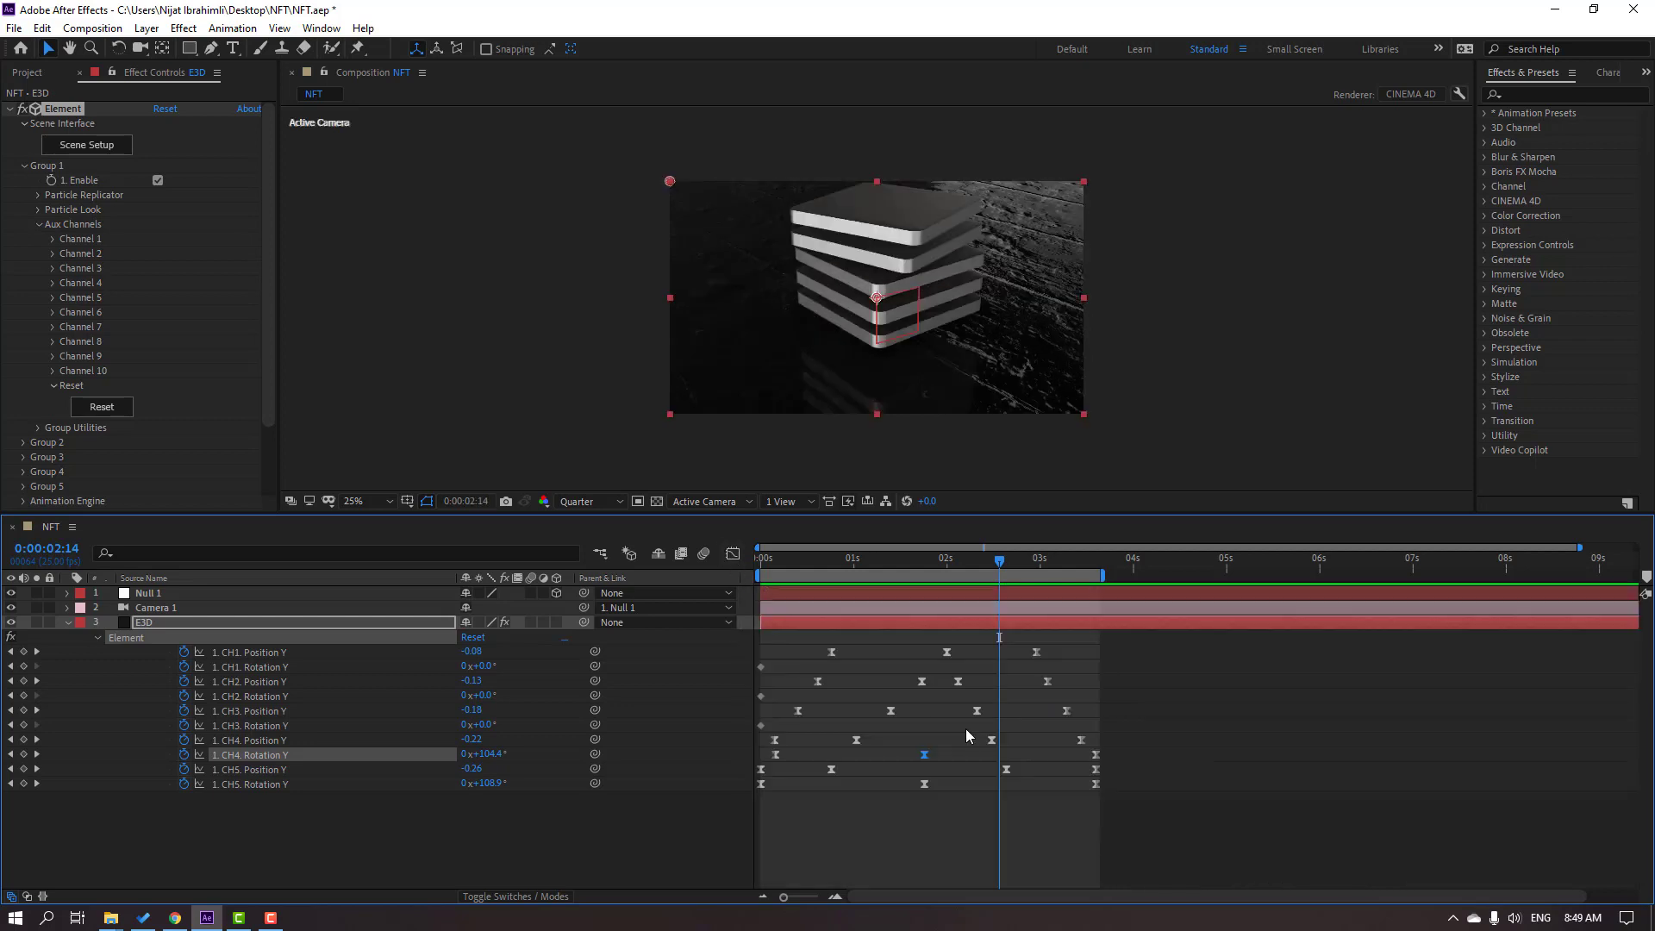
Step: Delay the first CH4 Rotation Y keyframe to about 0.3 seconds and the middle one to about 2 seconds, and preview
left_click(844, 823)
left_click(773, 755)
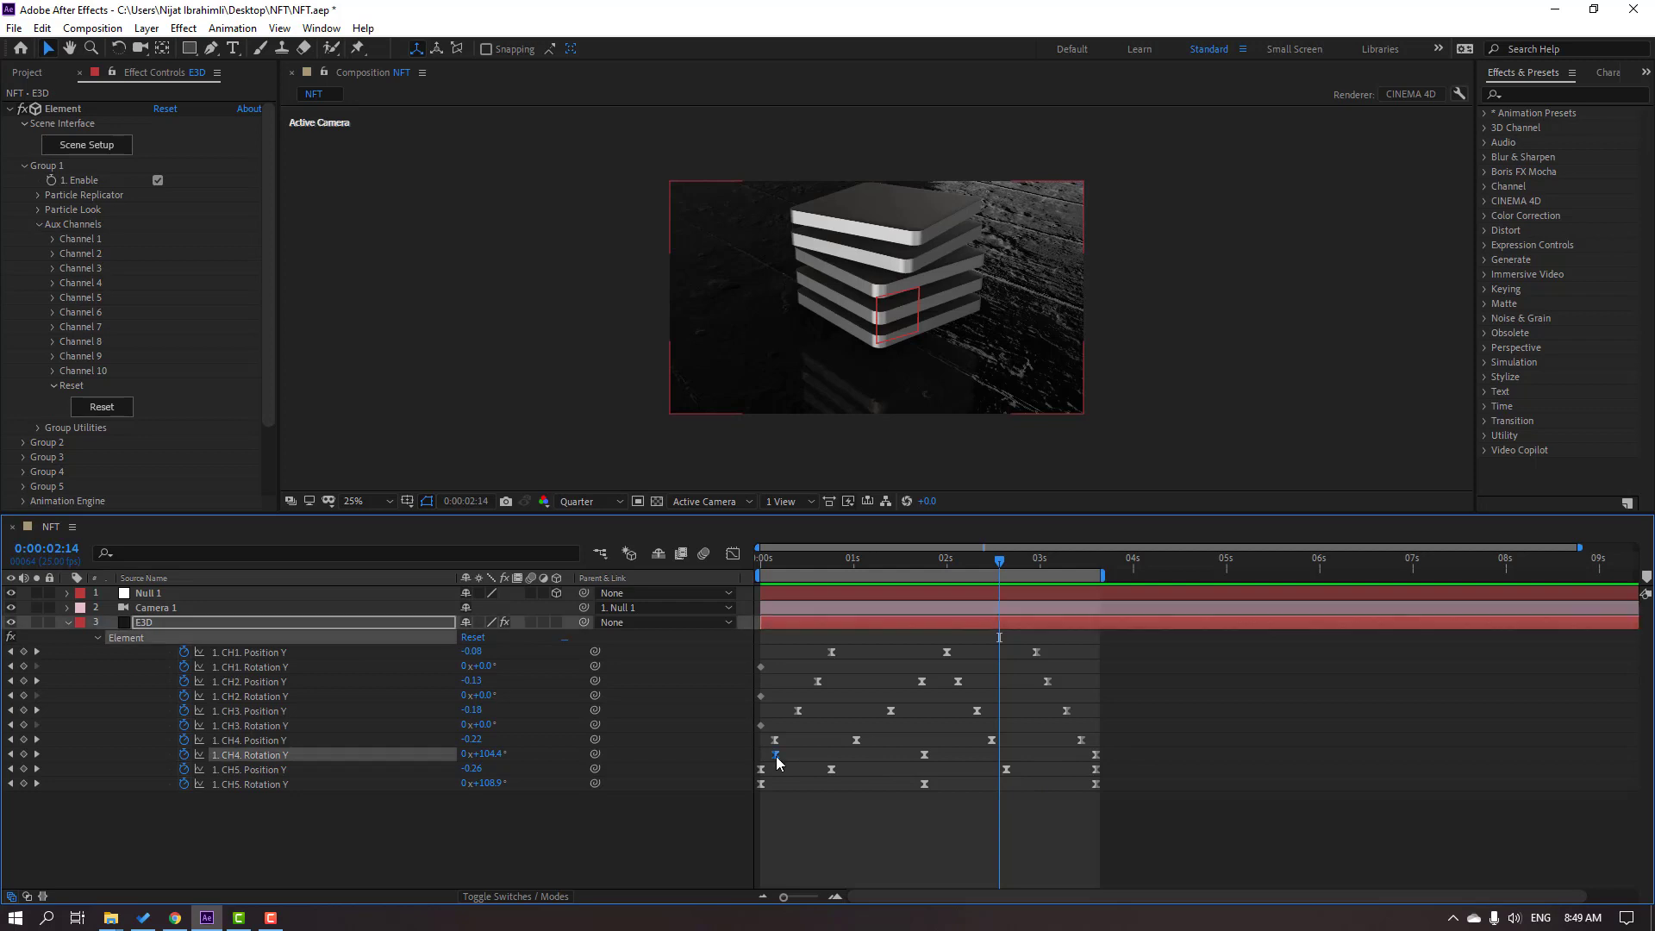
left_click(758, 564)
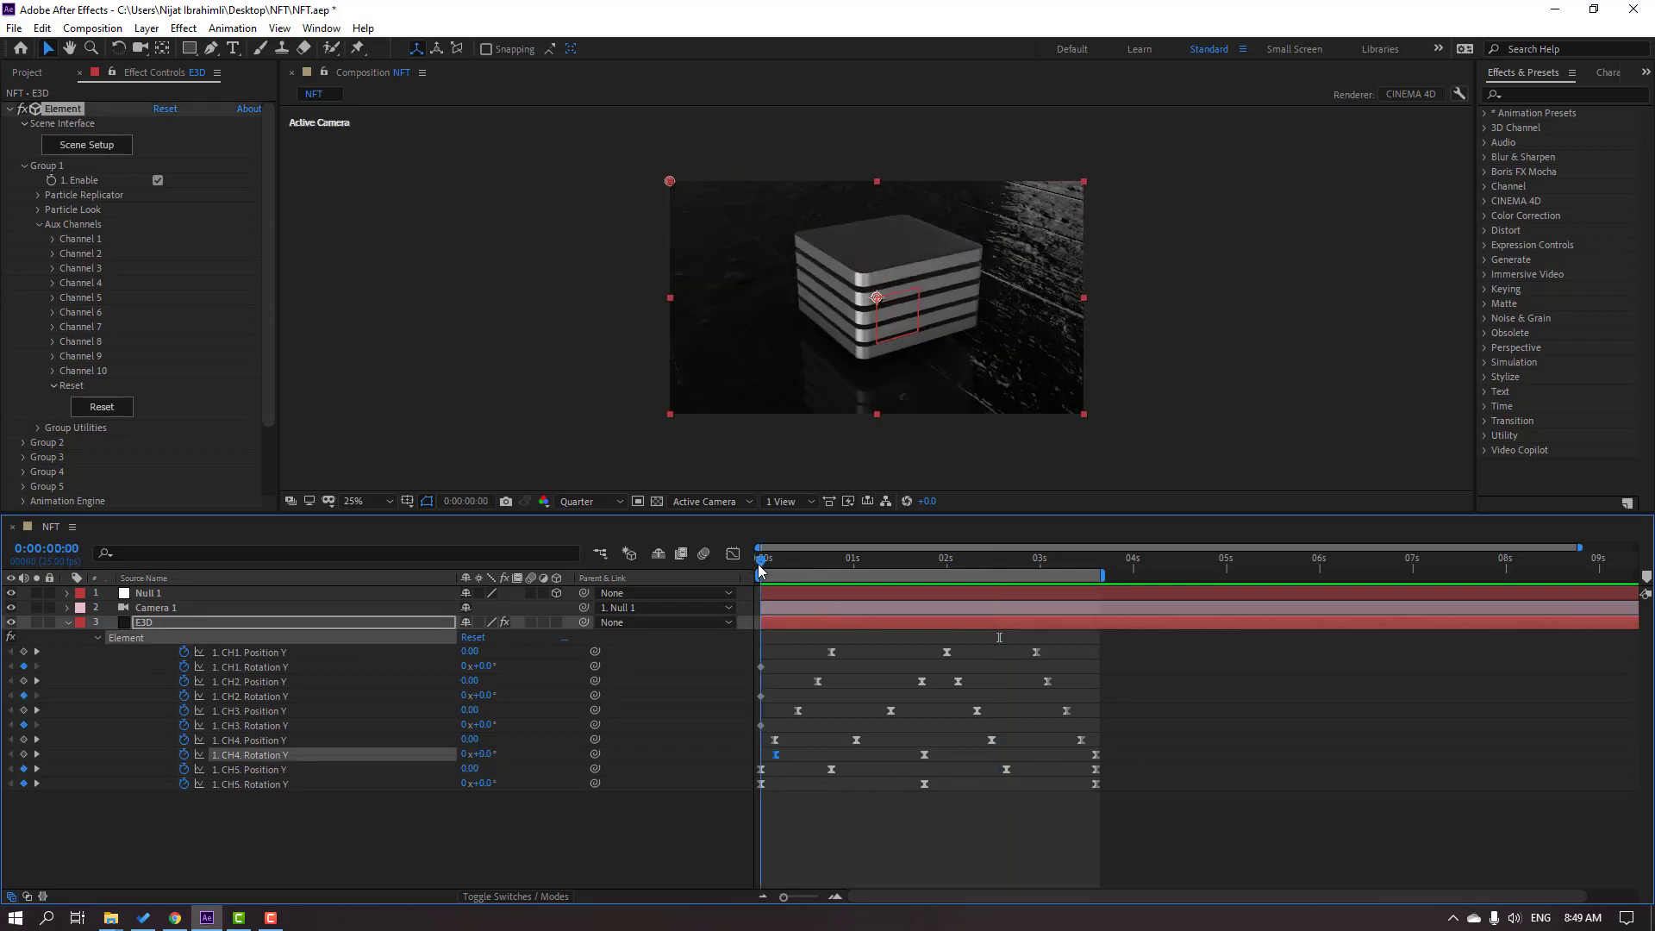
key("space")
left_click_drag(786, 758, 794, 755)
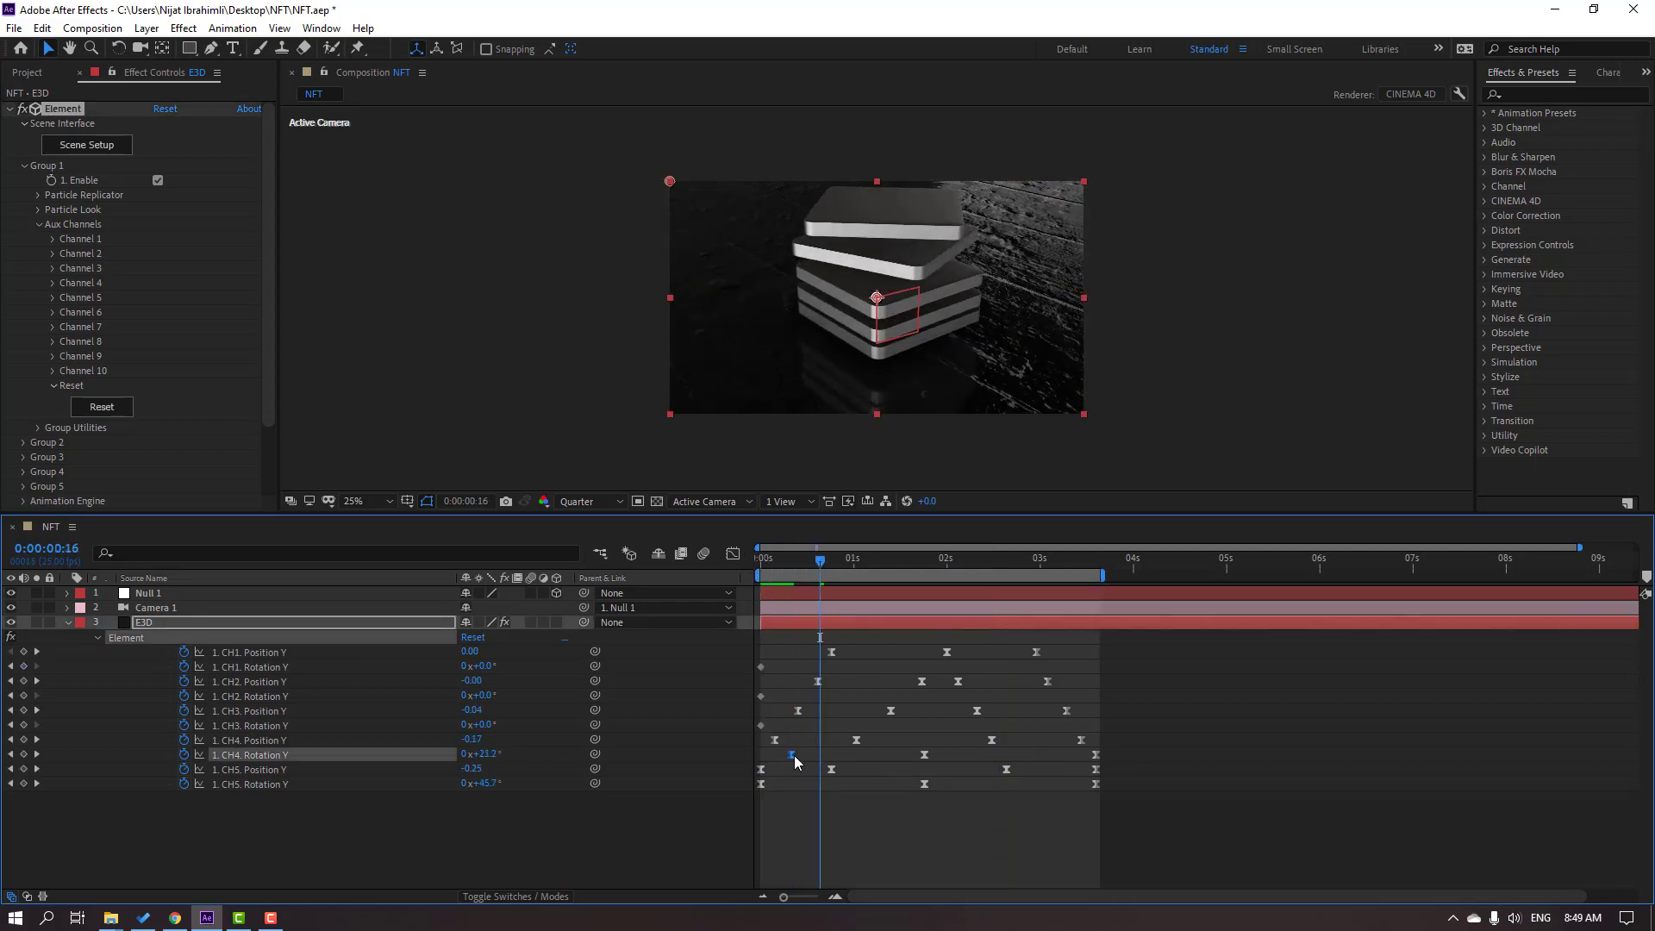
left_click_drag(922, 757, 944, 760)
left_click_drag(791, 562, 759, 621)
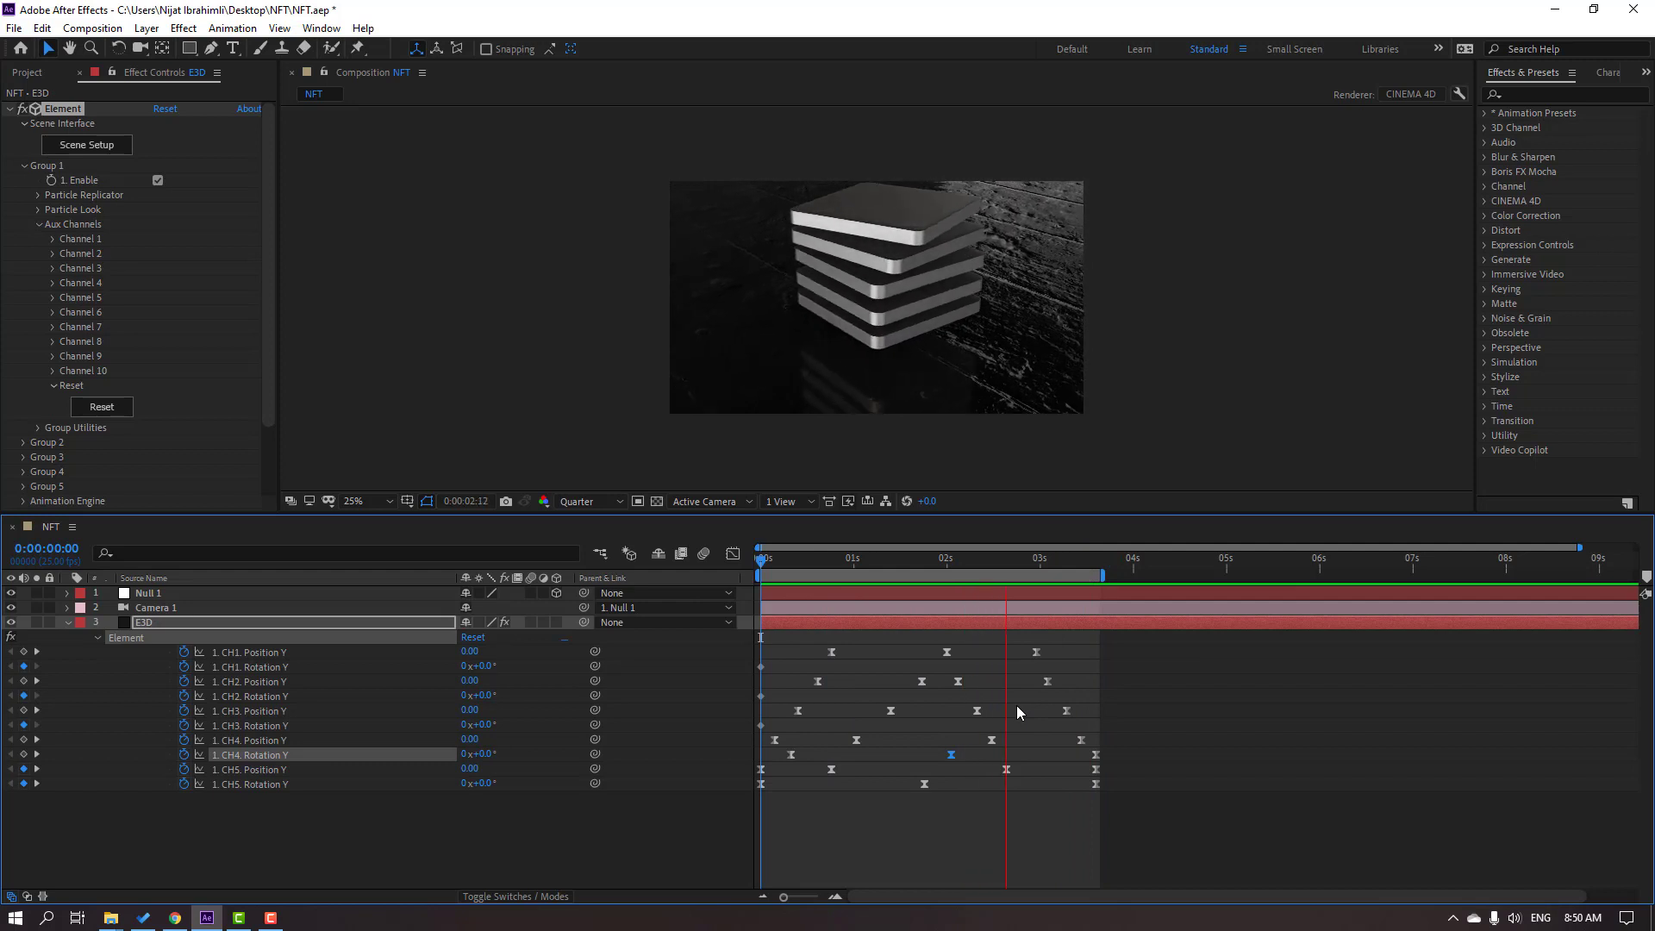
key("space")
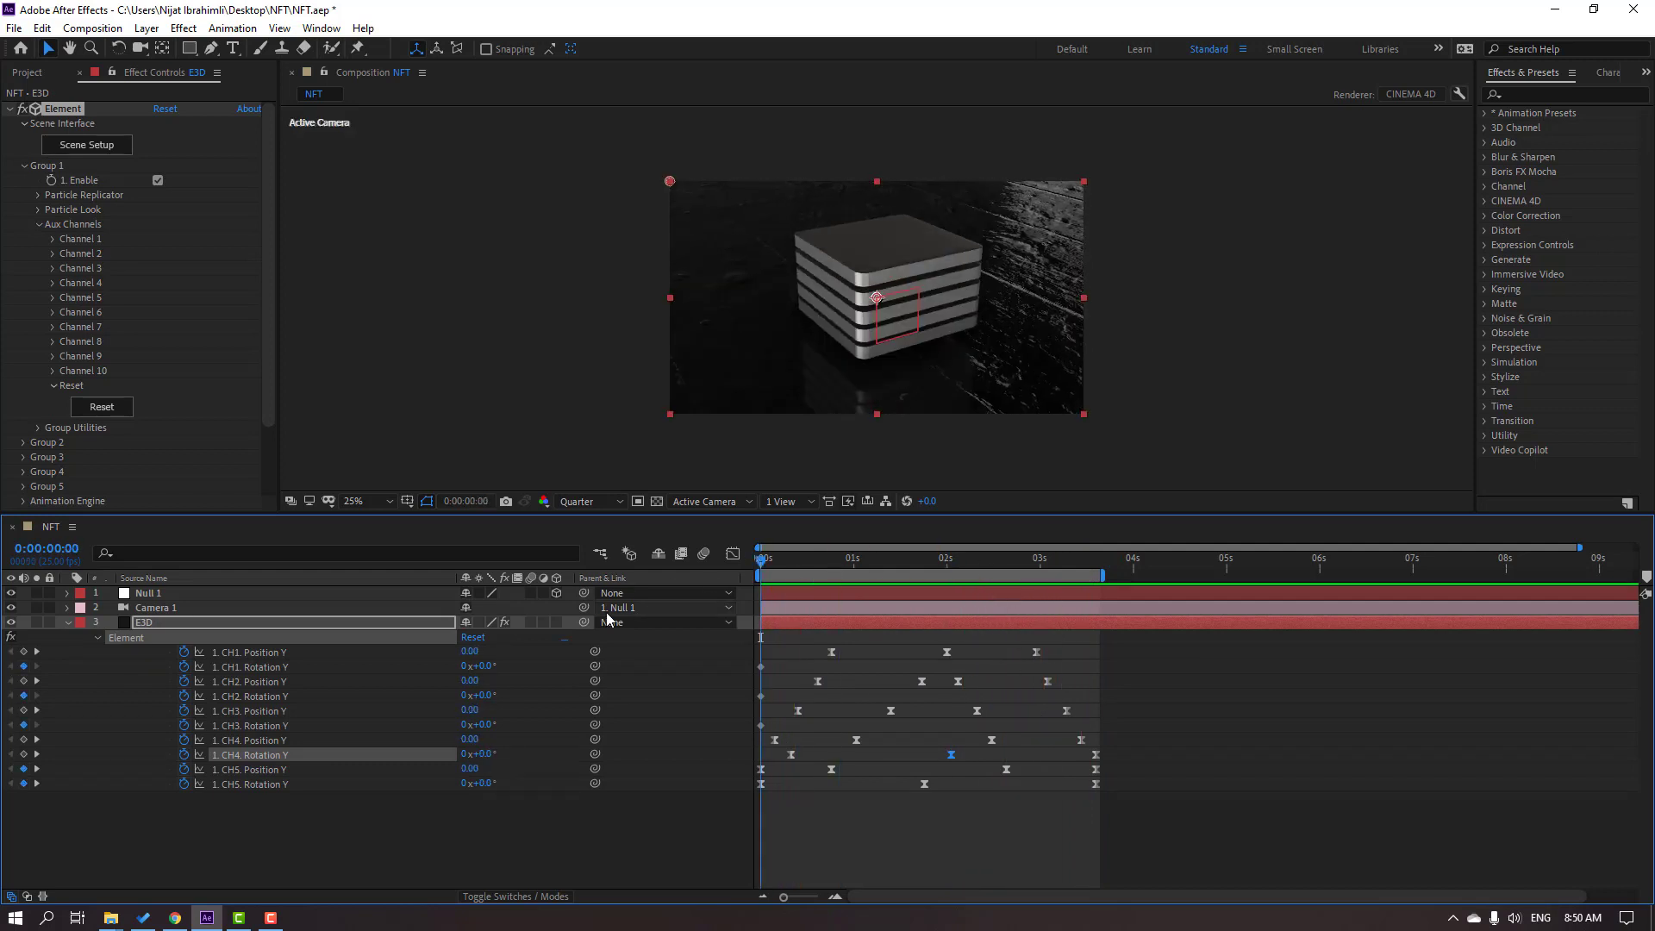
Step: Align the first CH3 Rotation Y keyframe with the first CH3 Position Y keyframe, and key 90° at 0:00:01:17 and 180° at 0:00:03:15
left_click(251, 727)
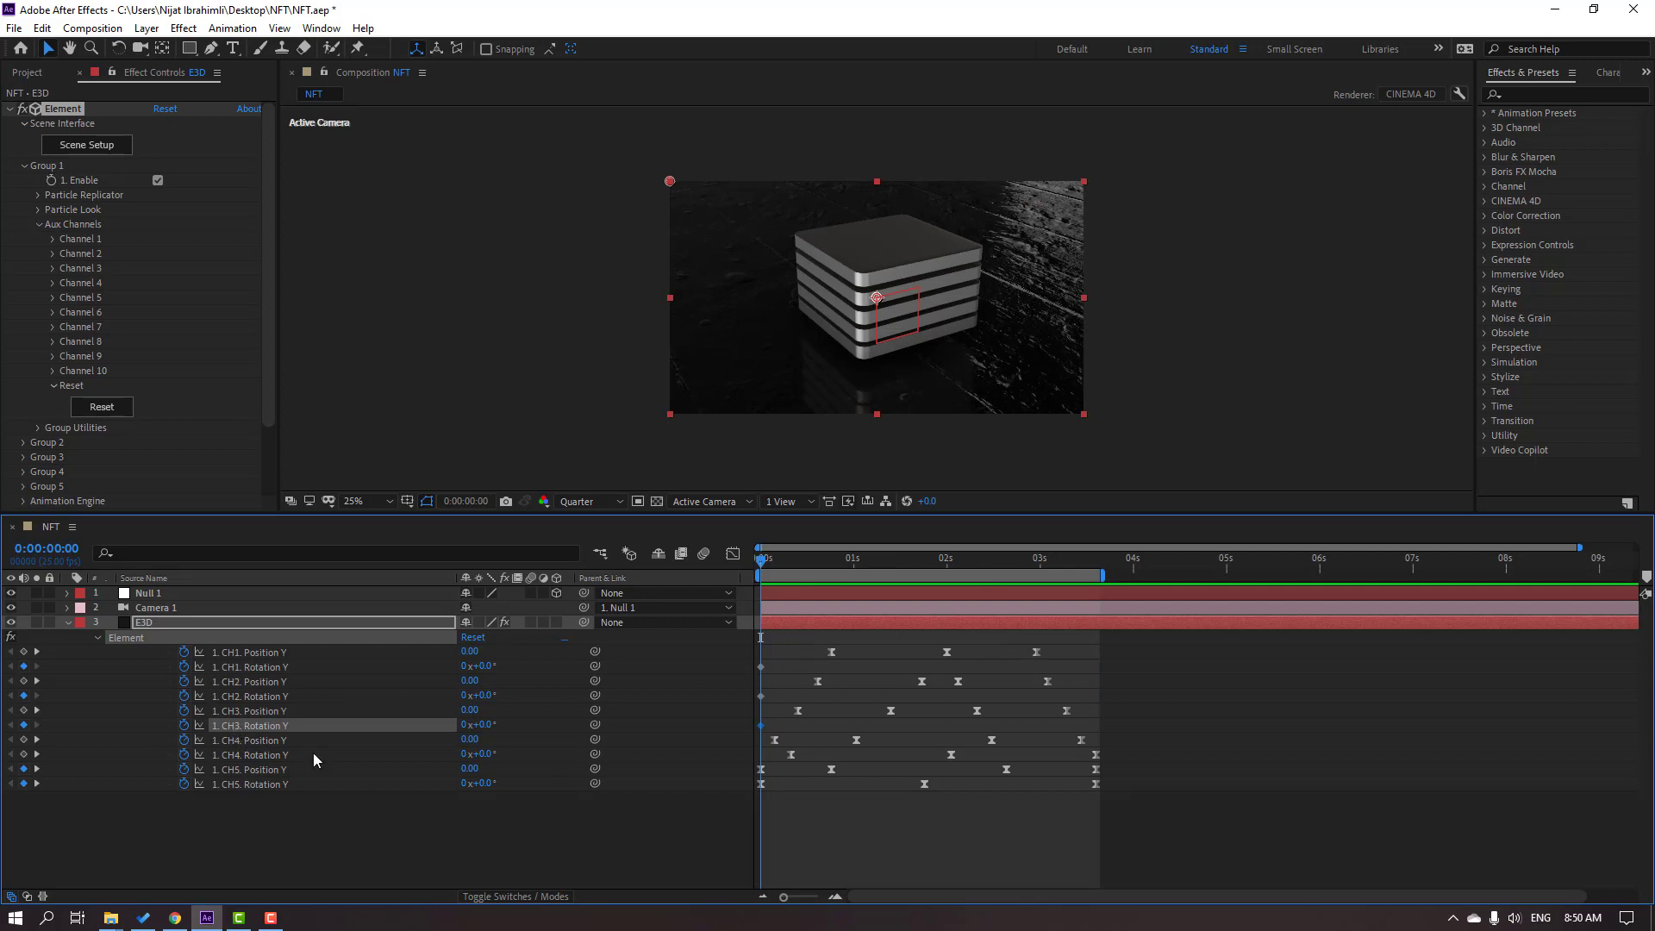
left_click_drag(761, 727, 798, 733)
left_click_drag(762, 560, 915, 569)
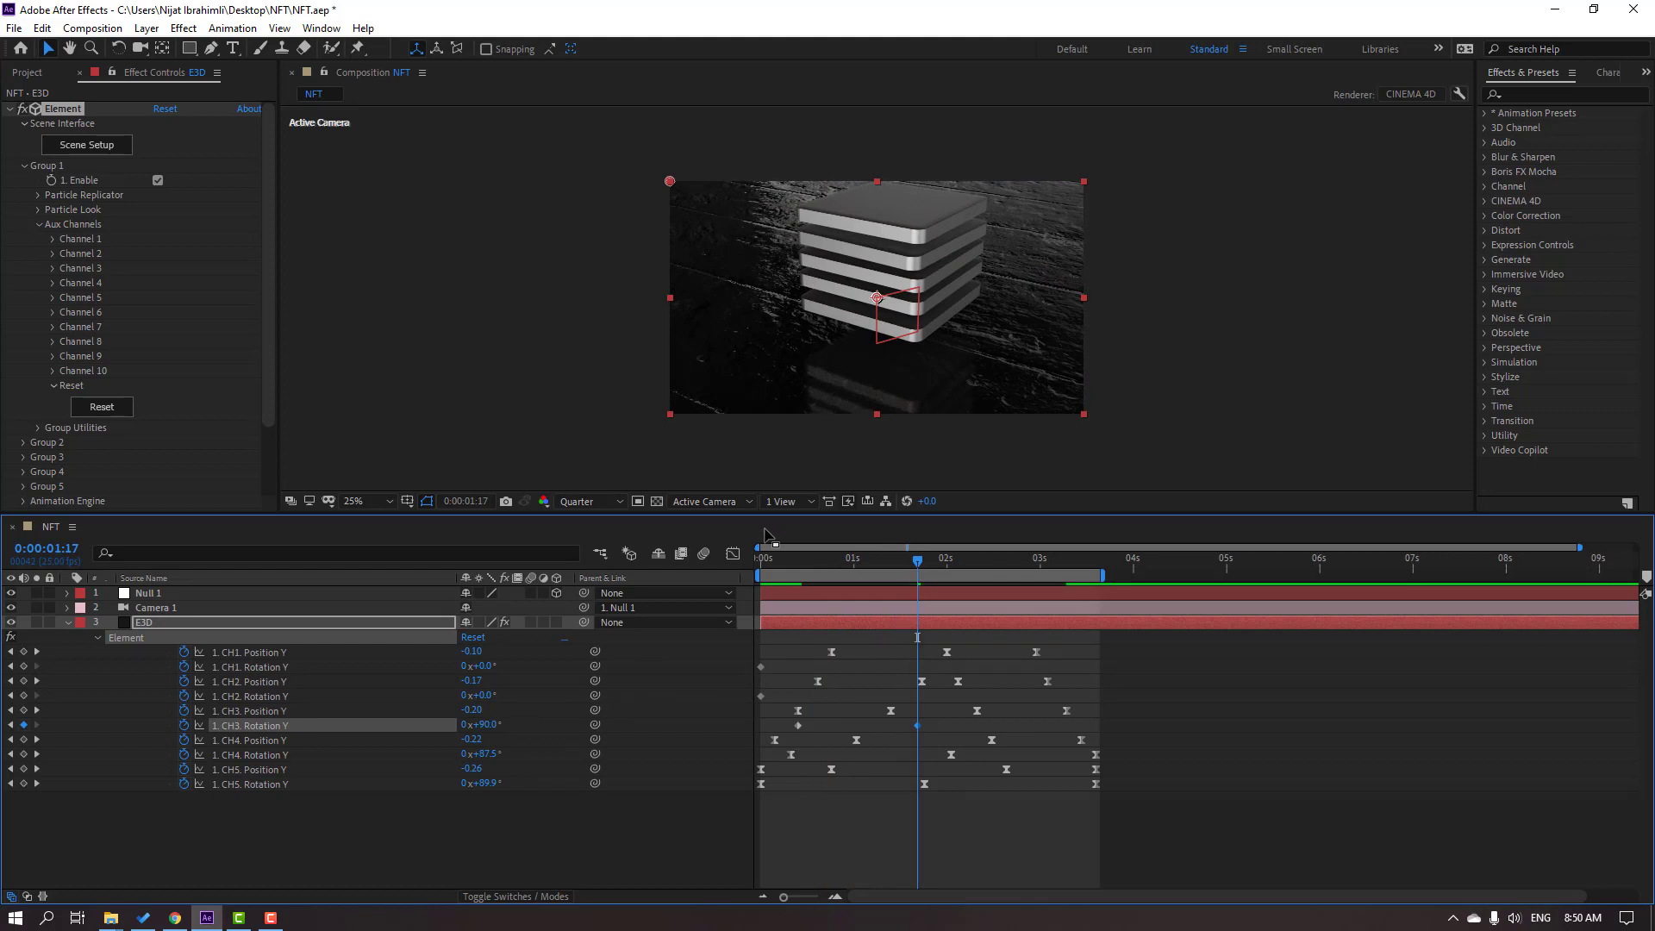
left_click_drag(775, 560, 1096, 559)
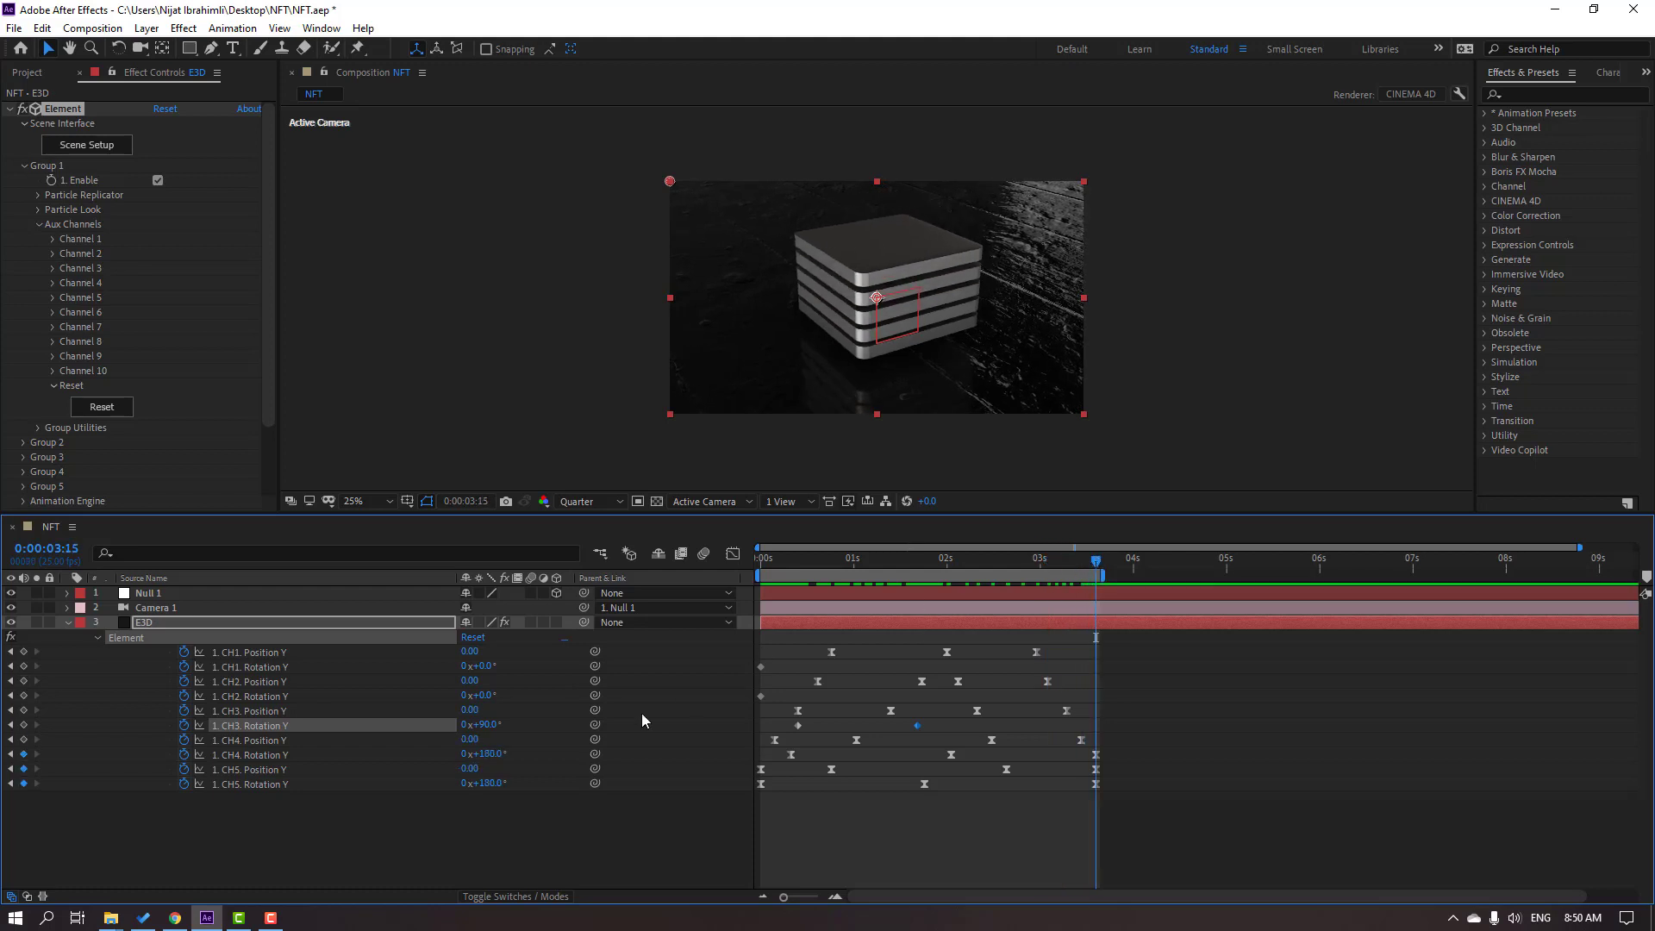
left_click(487, 725)
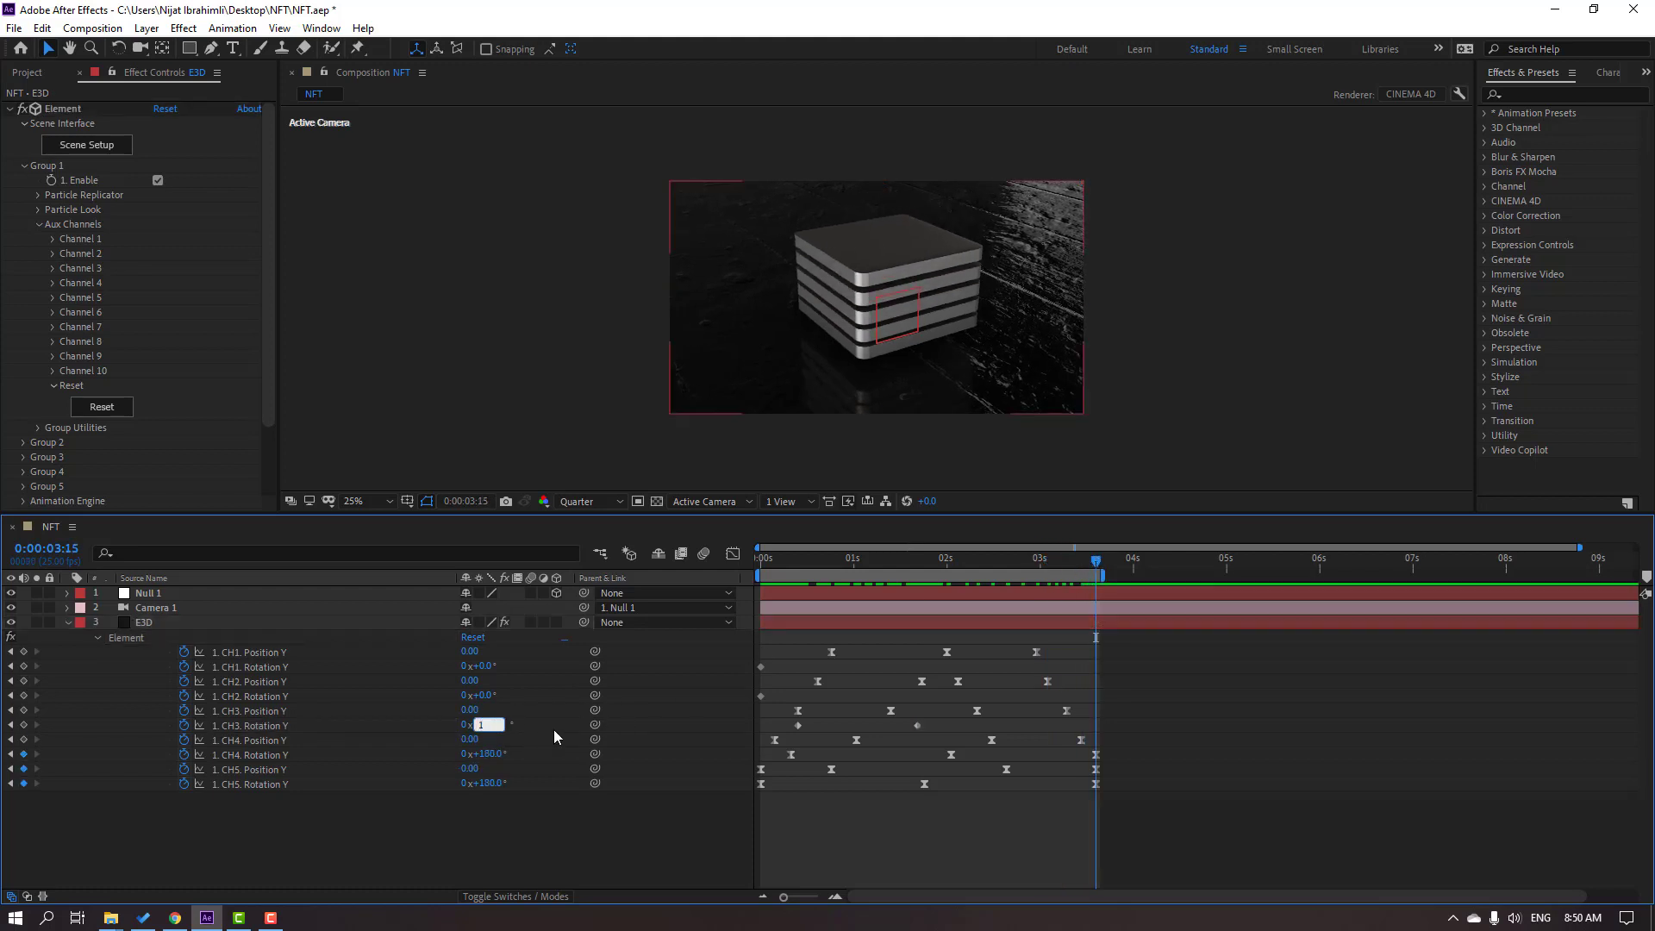
type("180")
key("Return")
Step: Apply Easy Ease to the three CH3 Rotation Y keyframes
left_click(1102, 726)
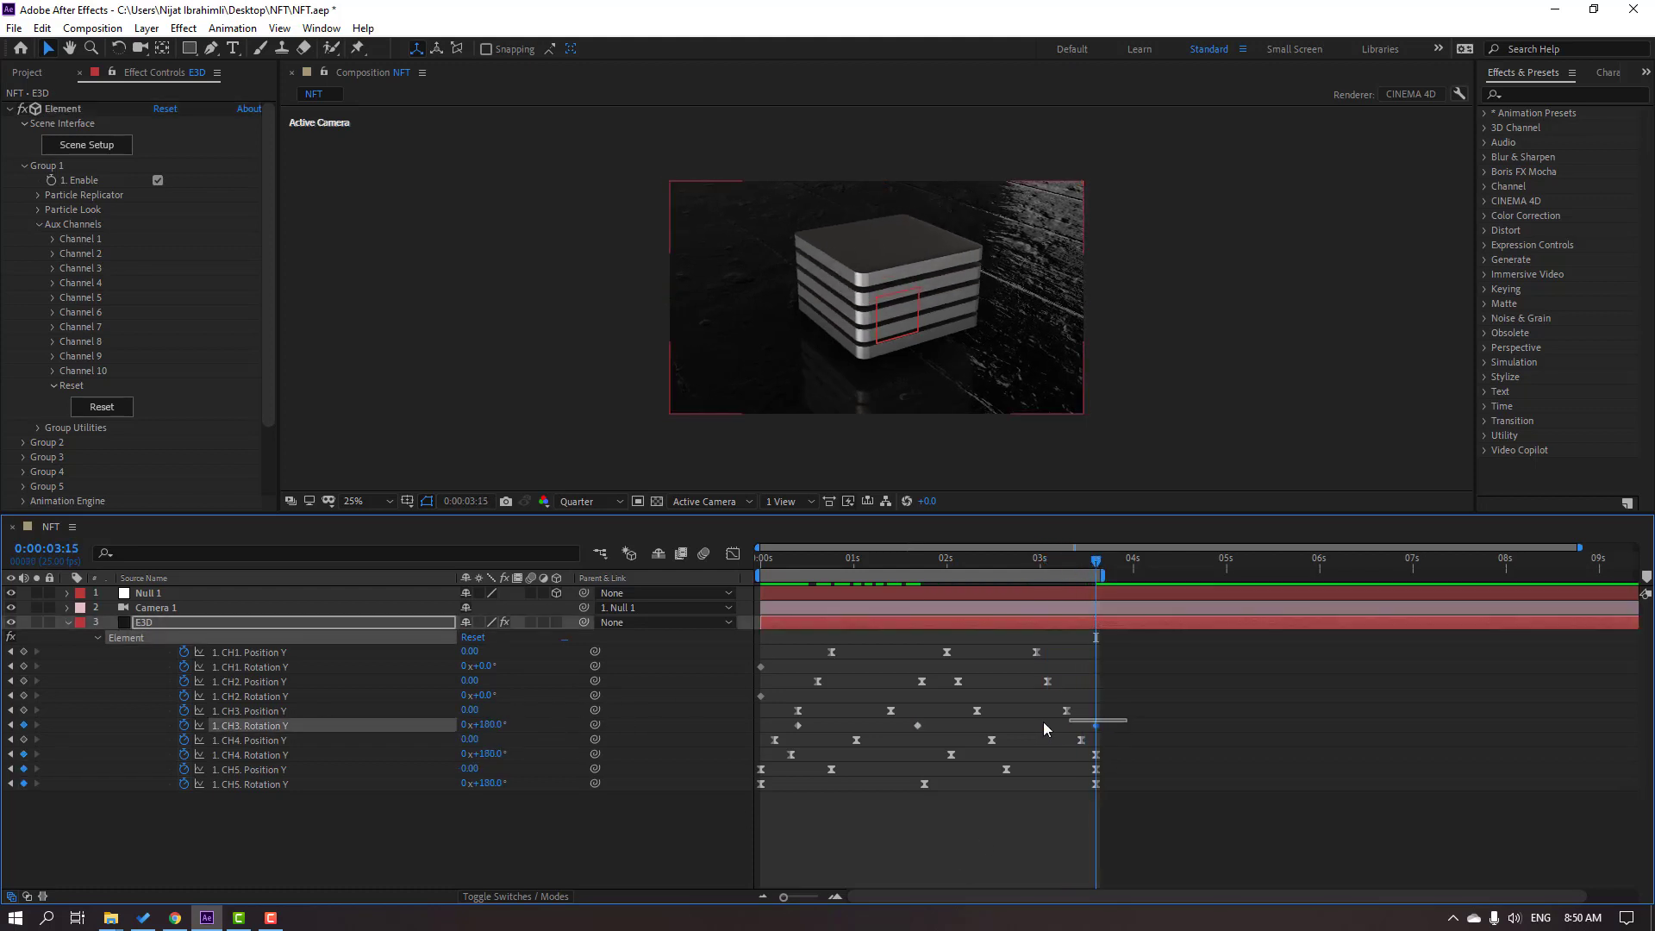
left_click_drag(784, 716, 1127, 742)
right_click(798, 725)
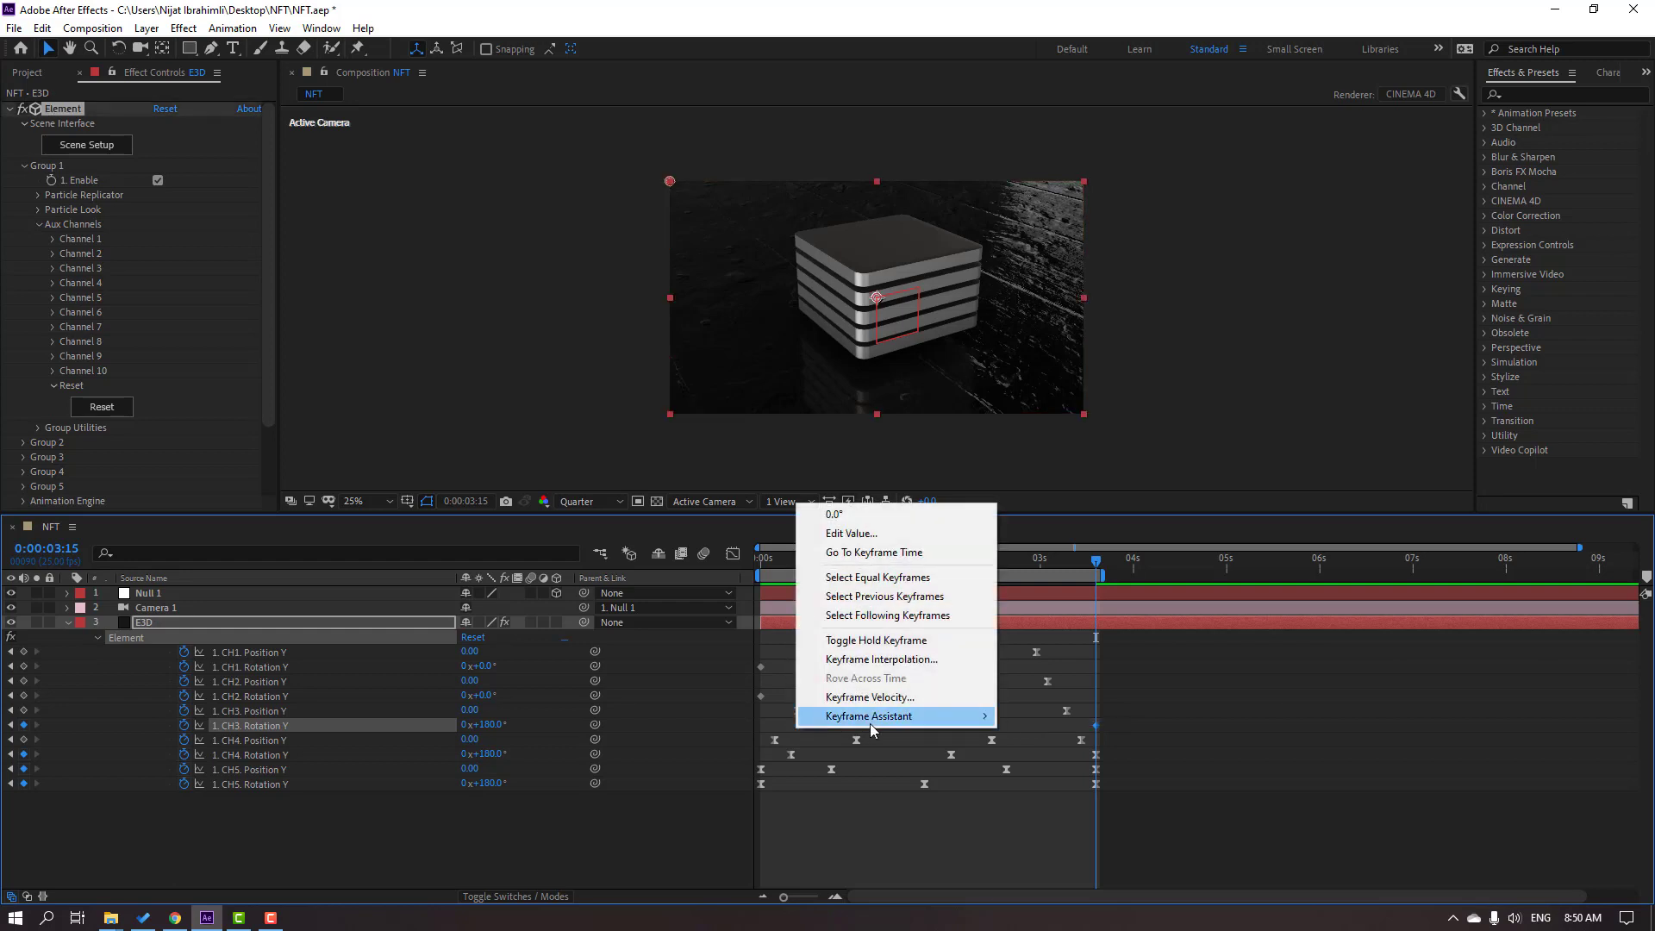
left_click(1027, 773)
Step: Stretch the middle CH3 Rotation Y keyframe's influence handles outward on the speed graph and preview the slab rotation
left_click(733, 554)
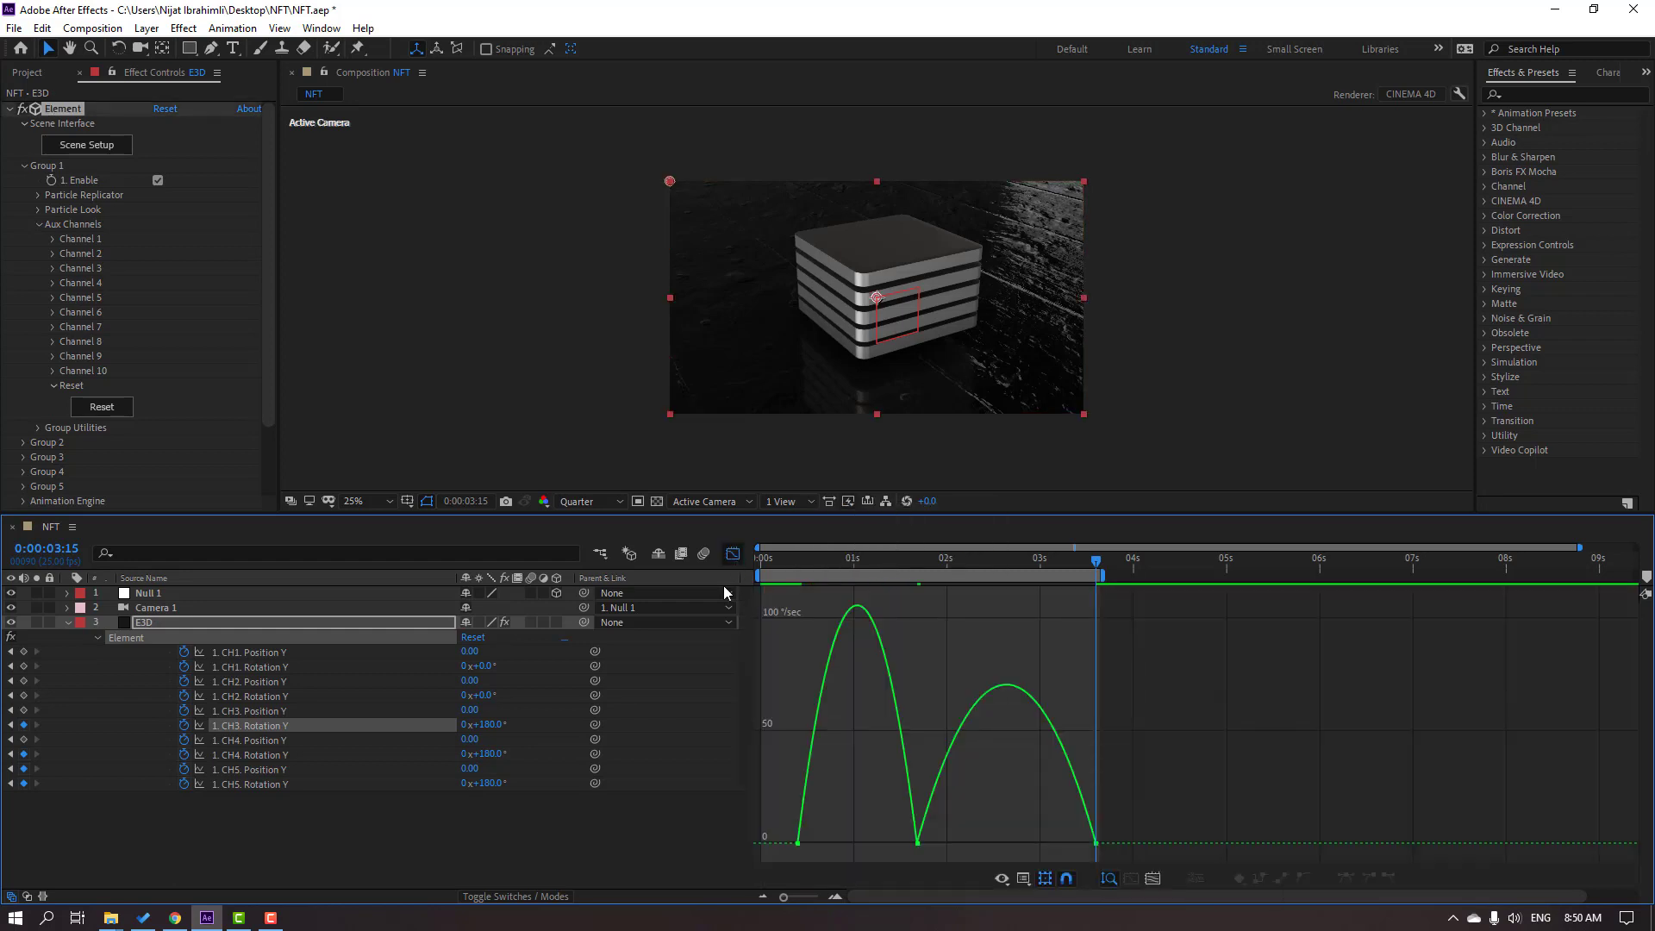
left_click(917, 843)
left_click_drag(899, 843, 984, 843)
key("space")
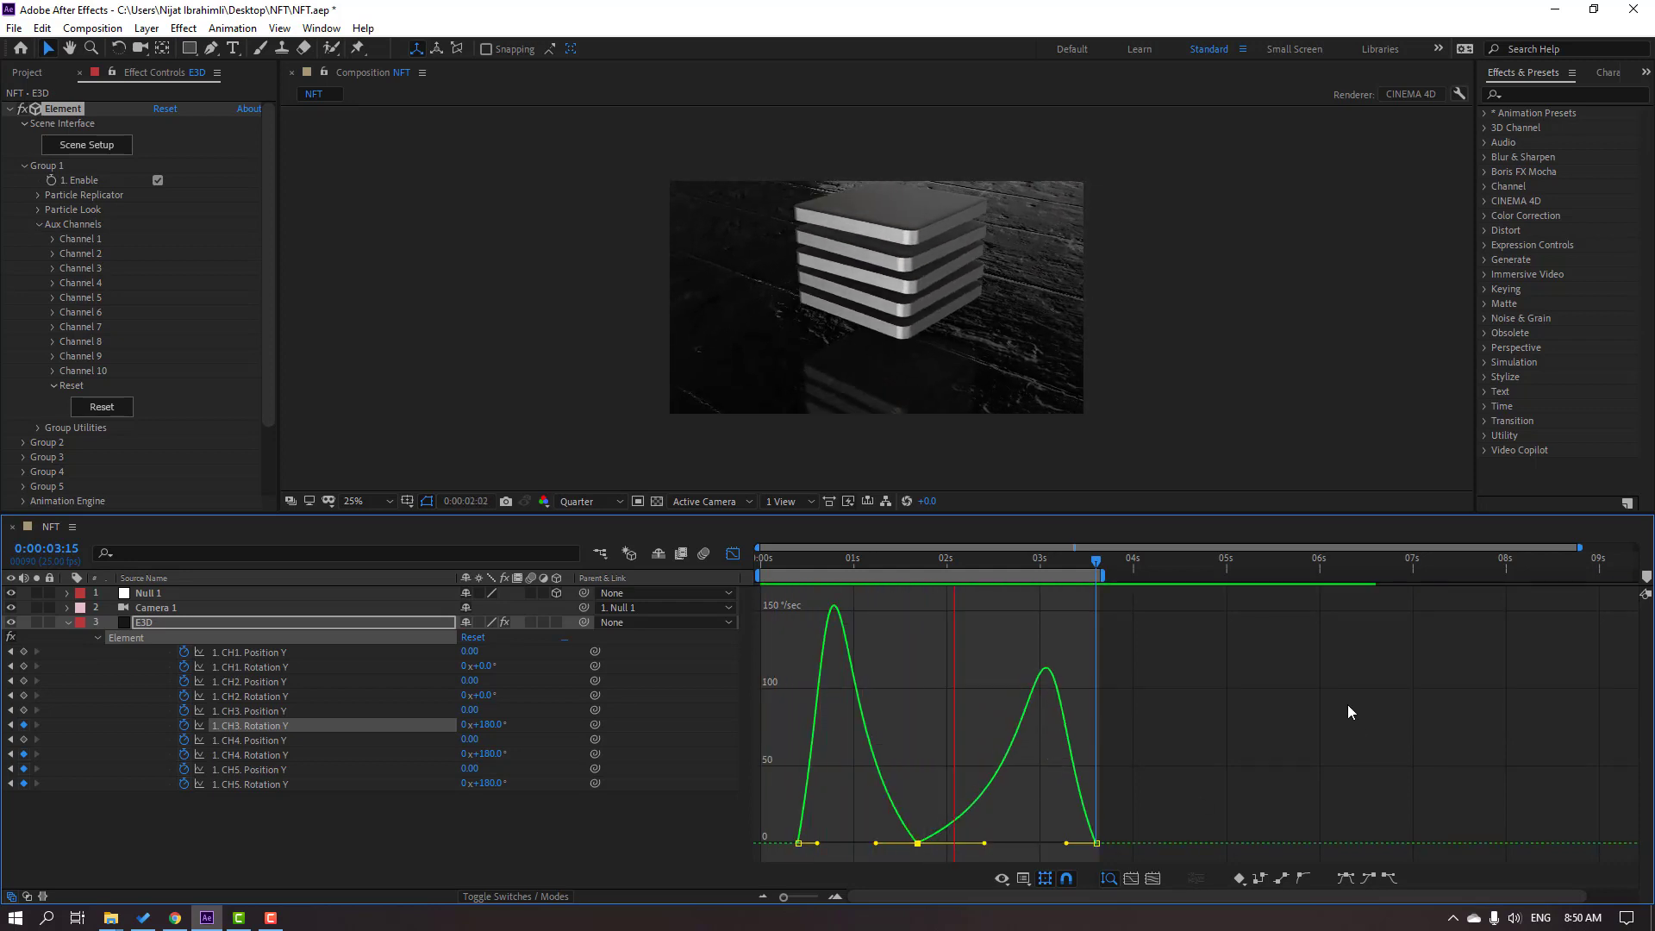
key("space")
left_click(734, 555)
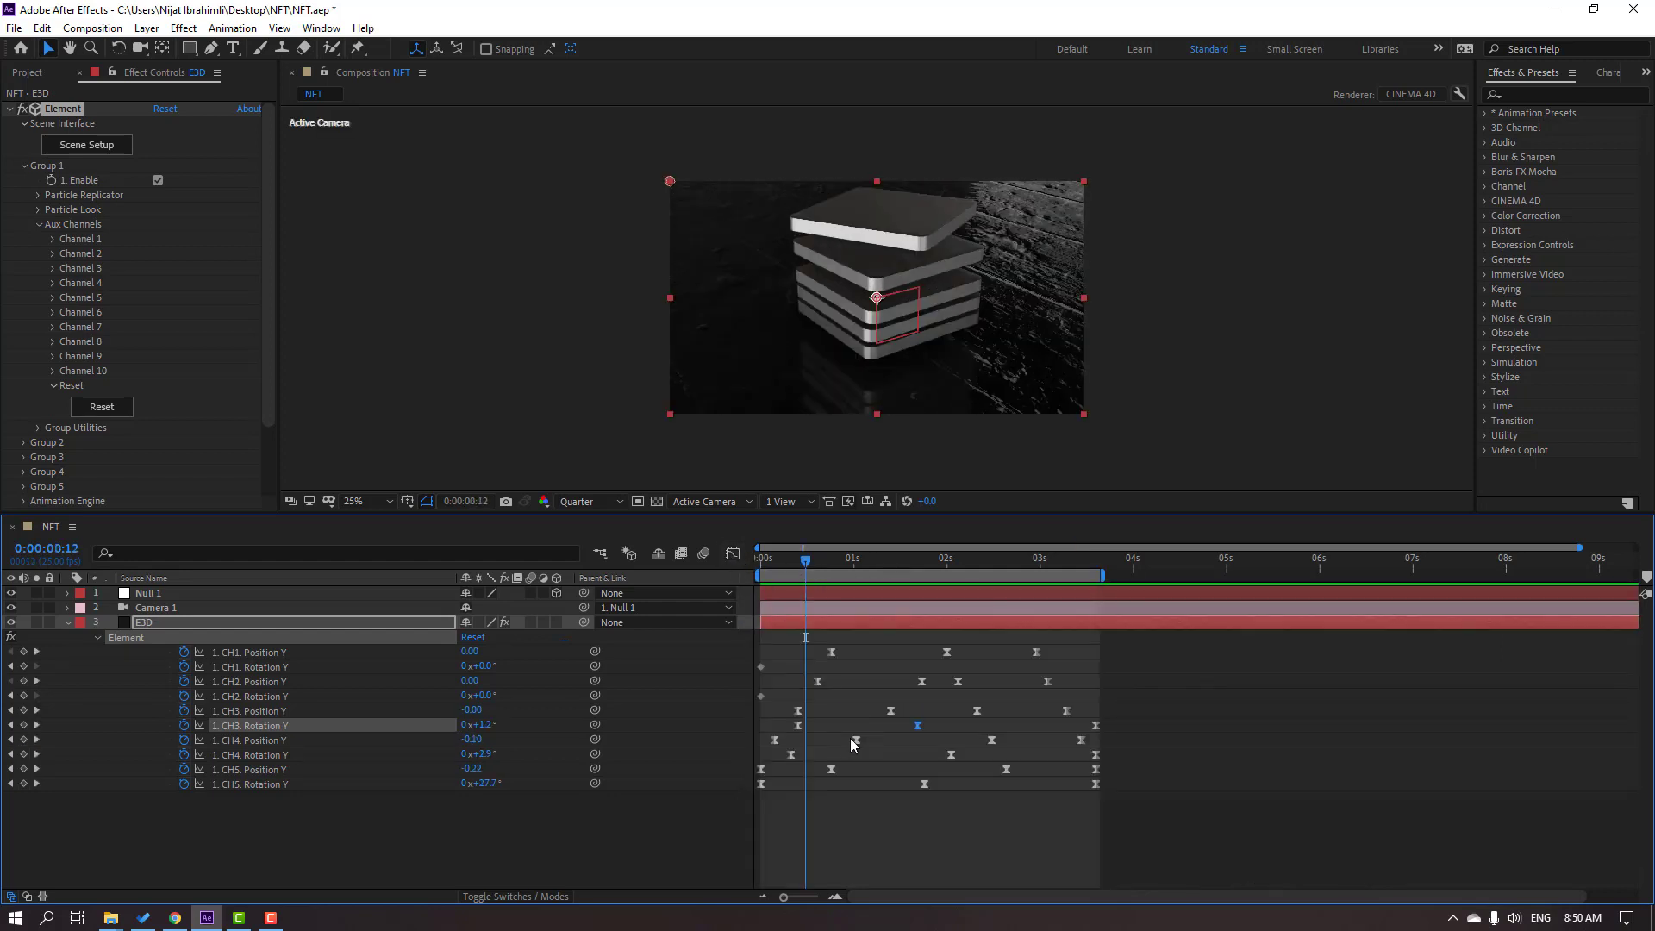
left_click(364, 869)
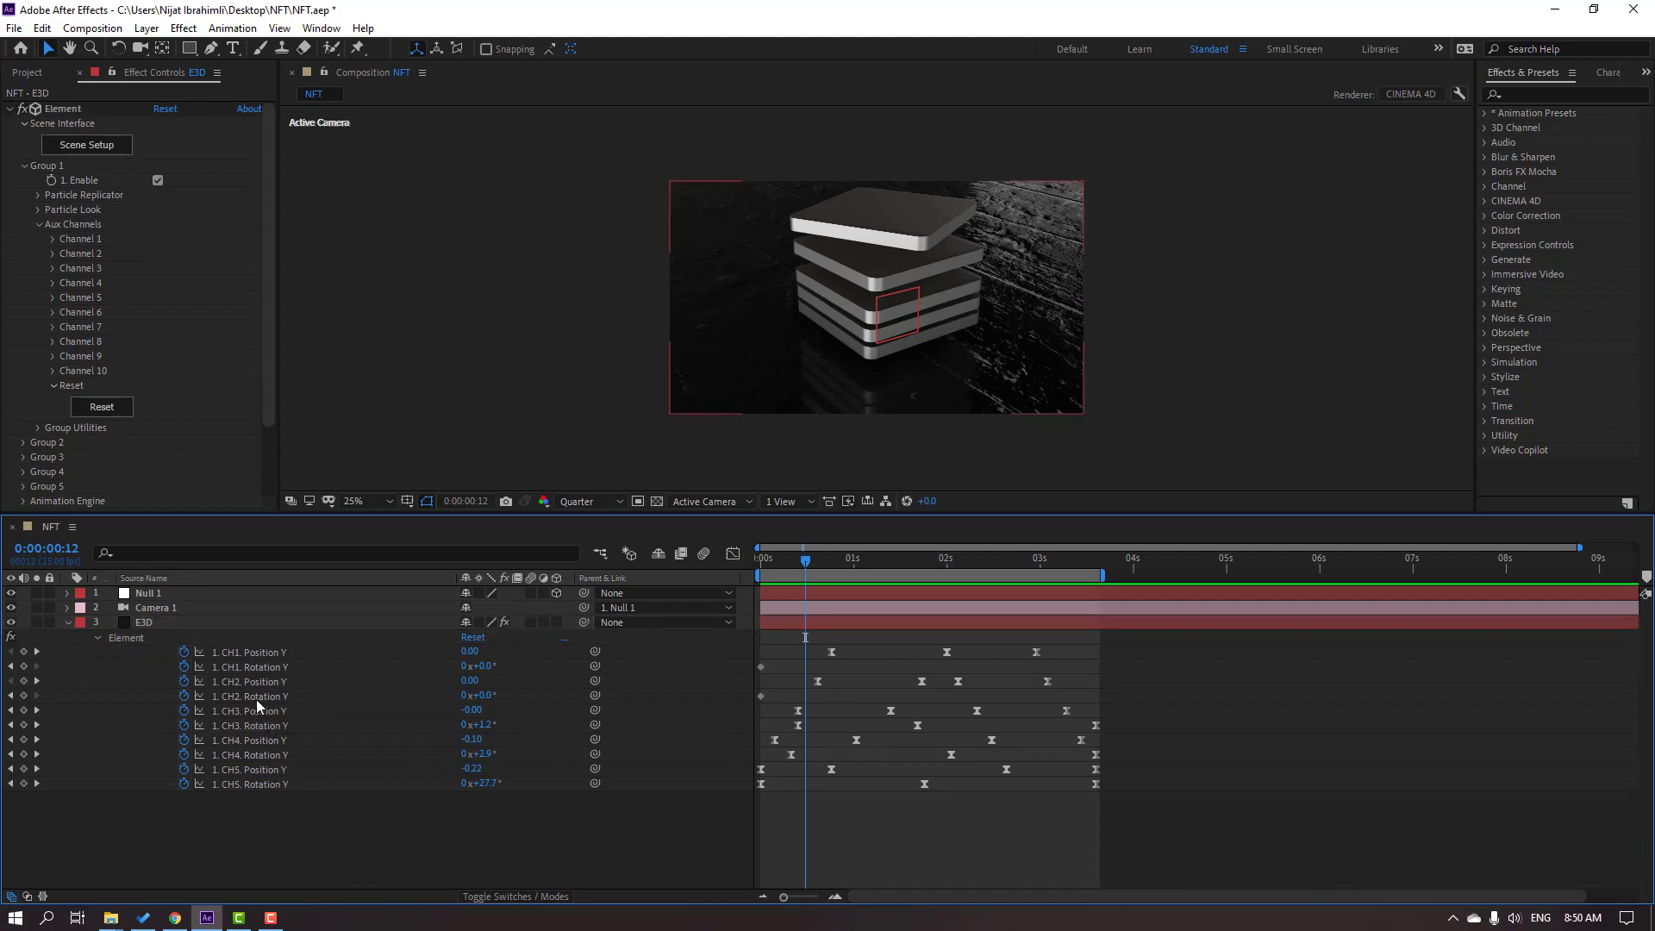
Step: Align the first CH2 Rotation Y keyframe with the first CH2 Position Y keyframe, and key 90° at 0:00:01:21 and 180° at 0:00:03:15
left_click(256, 698)
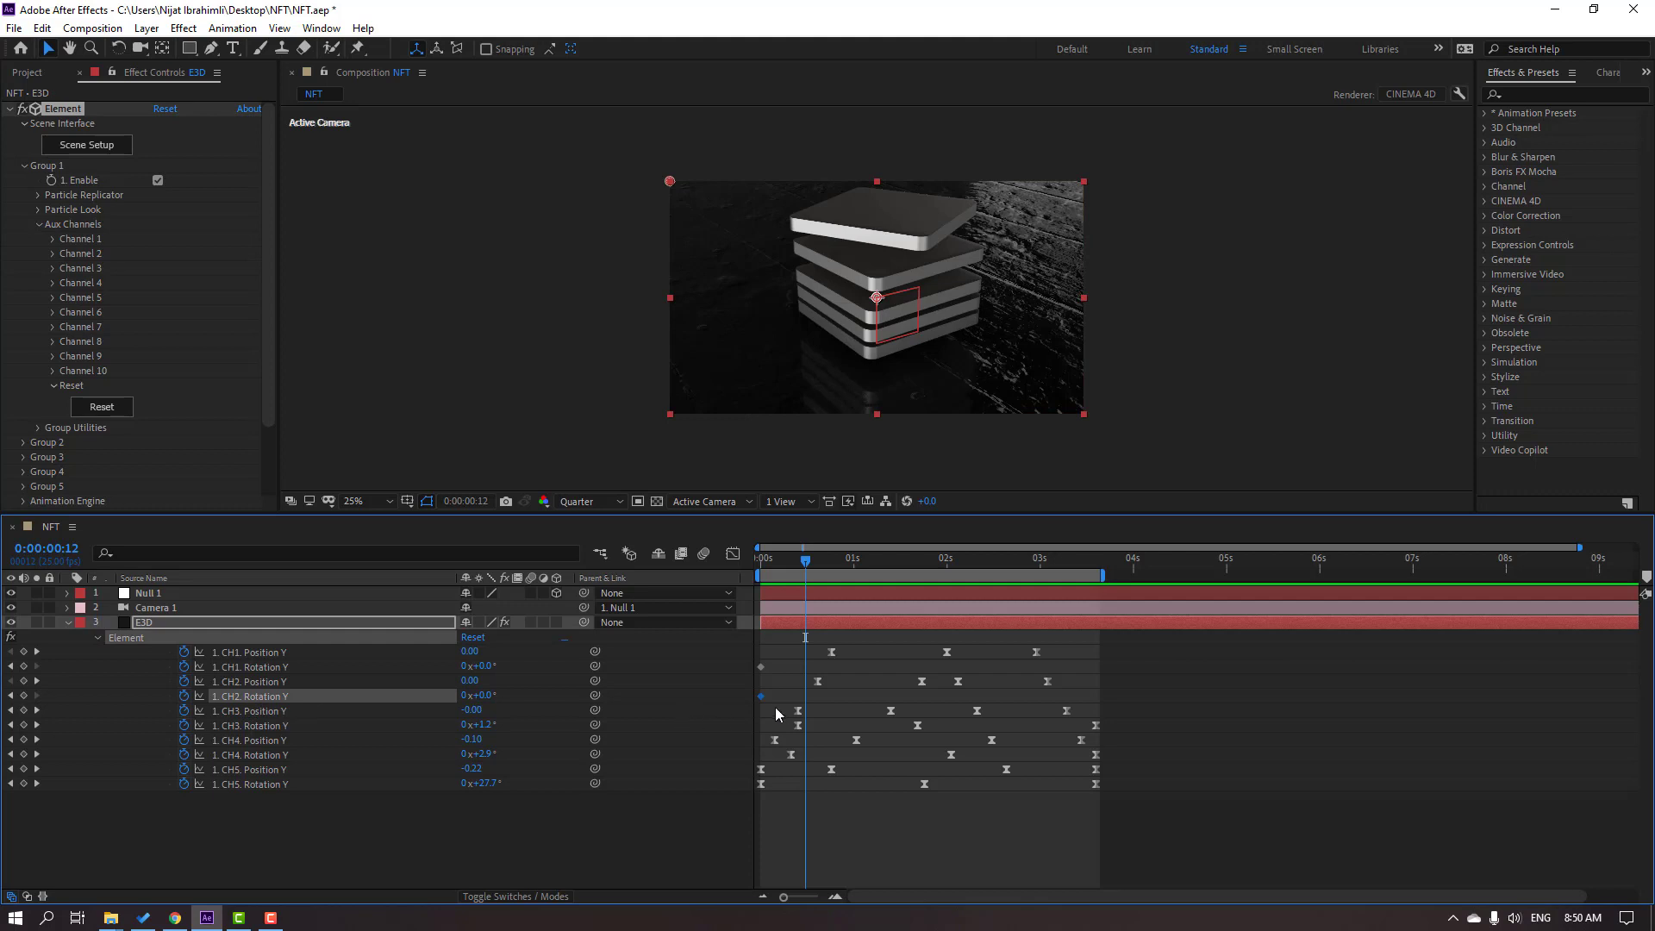
left_click_drag(762, 697, 819, 697)
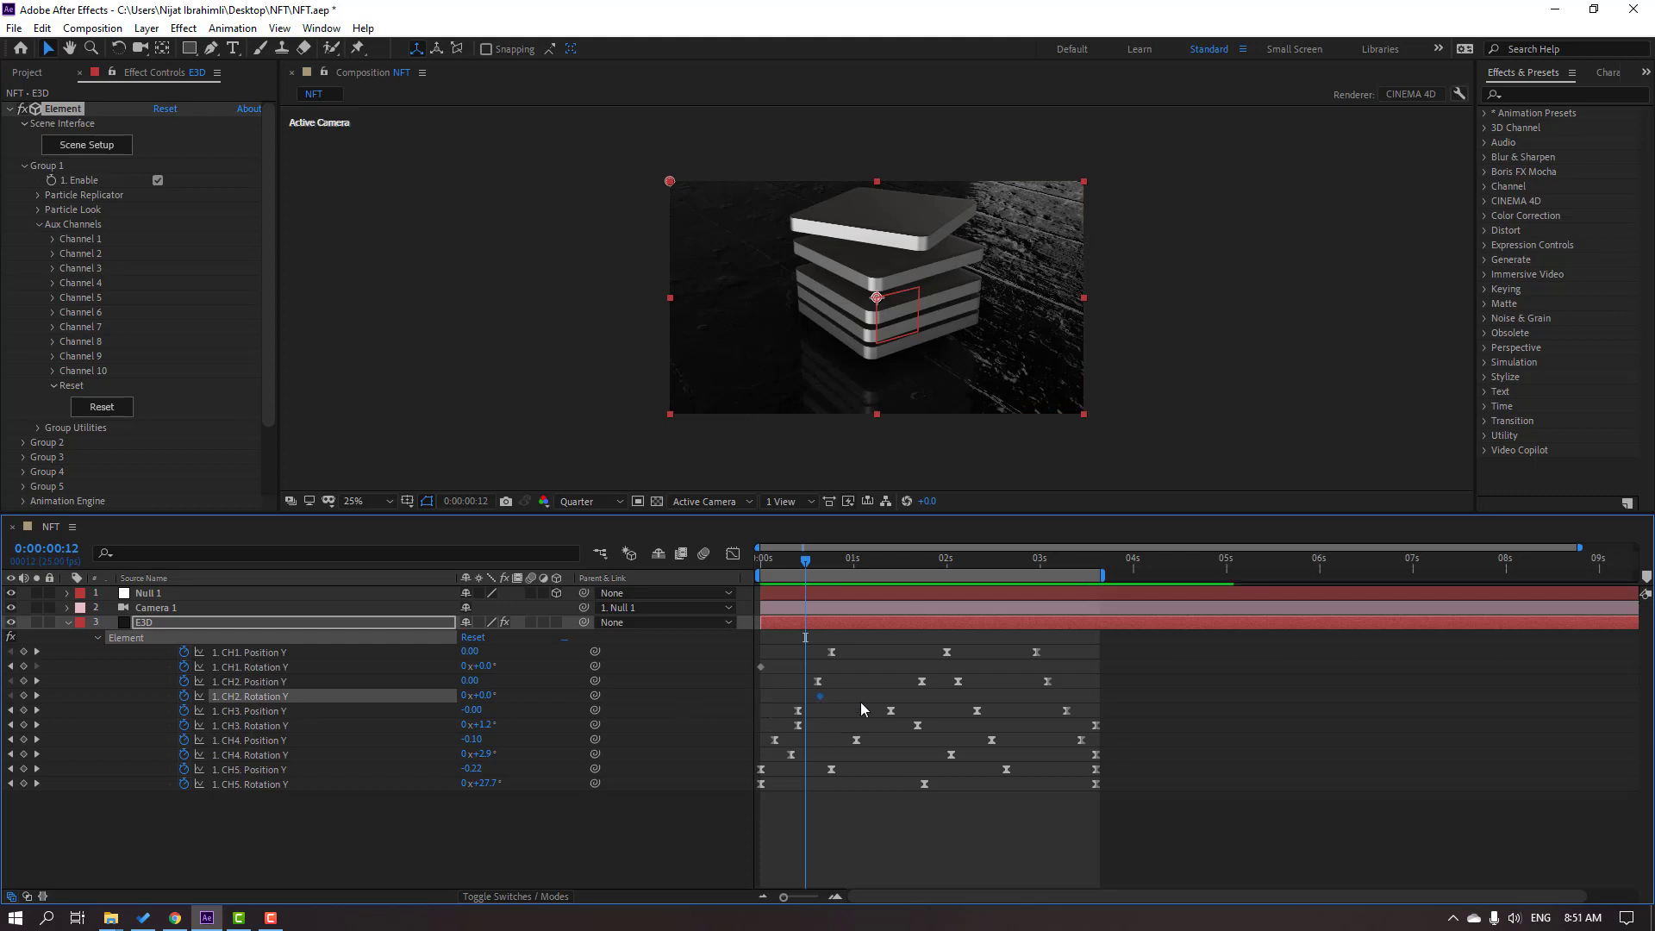
left_click_drag(803, 564, 938, 571)
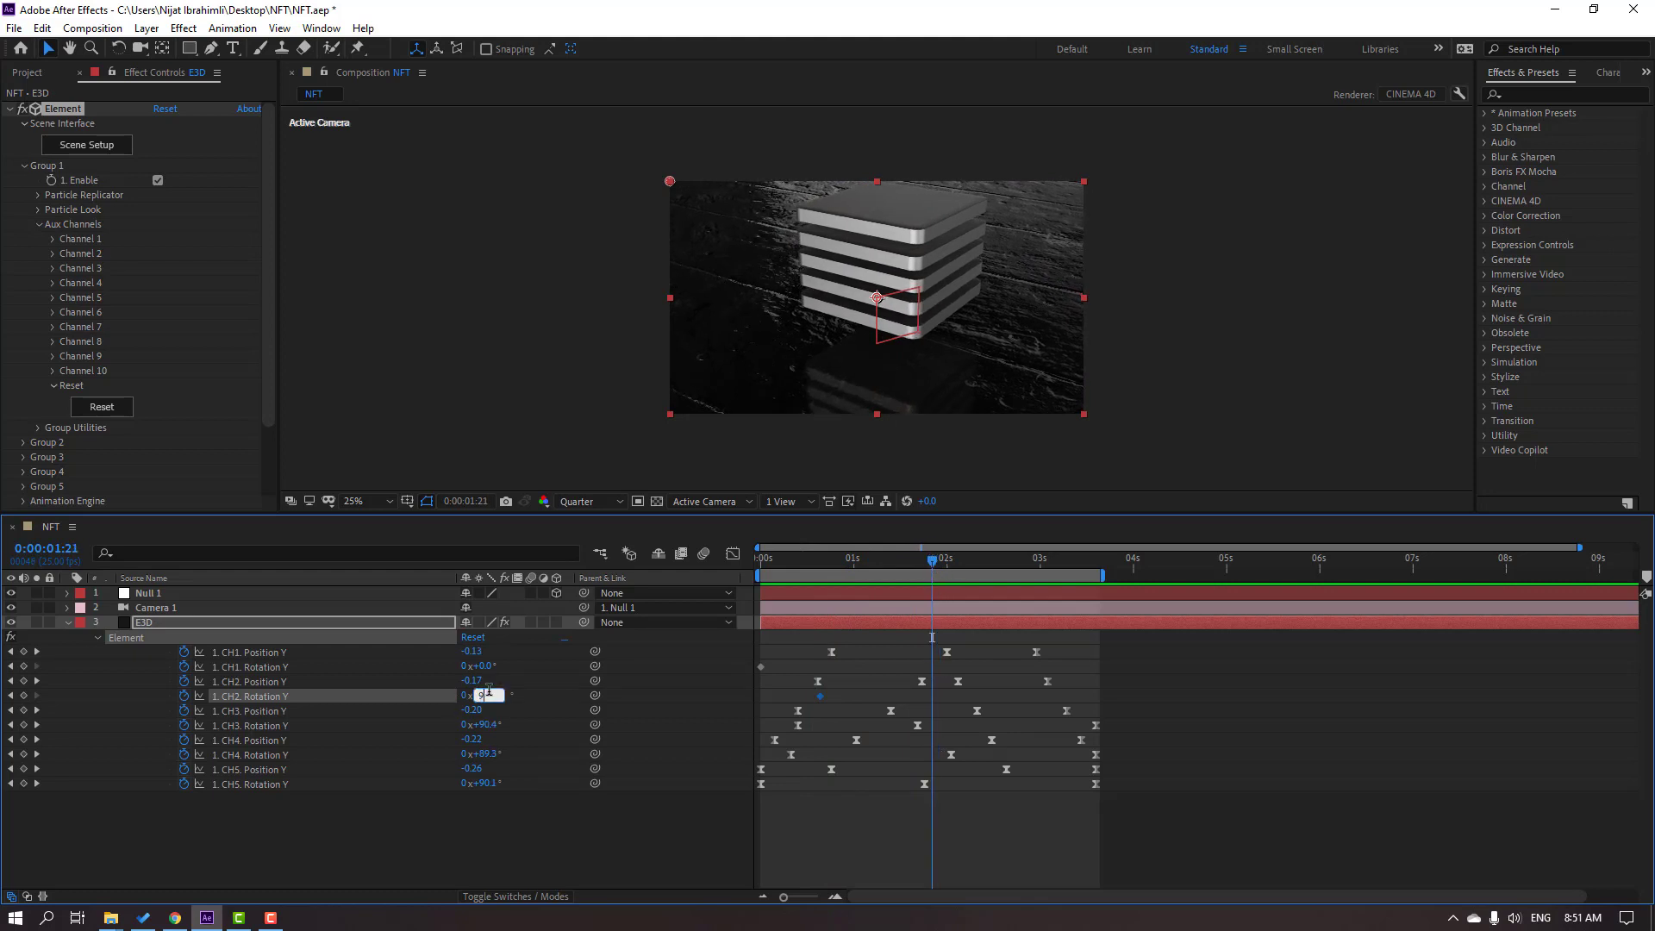
left_click_drag(793, 561, 1093, 573)
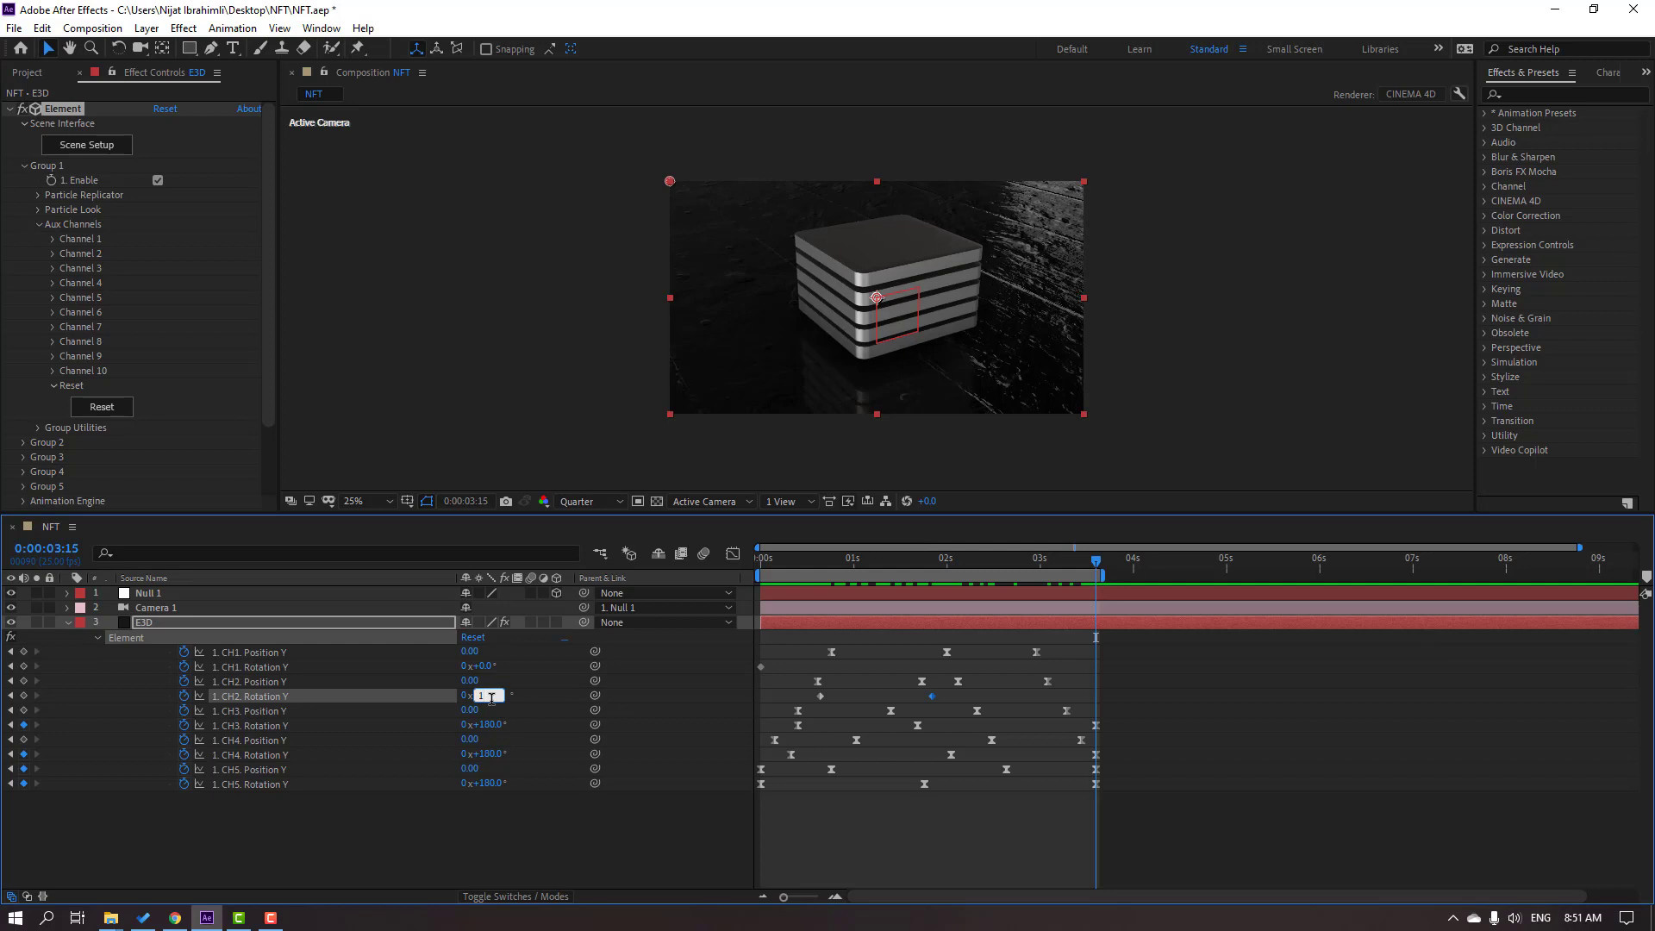
left_click(1014, 703)
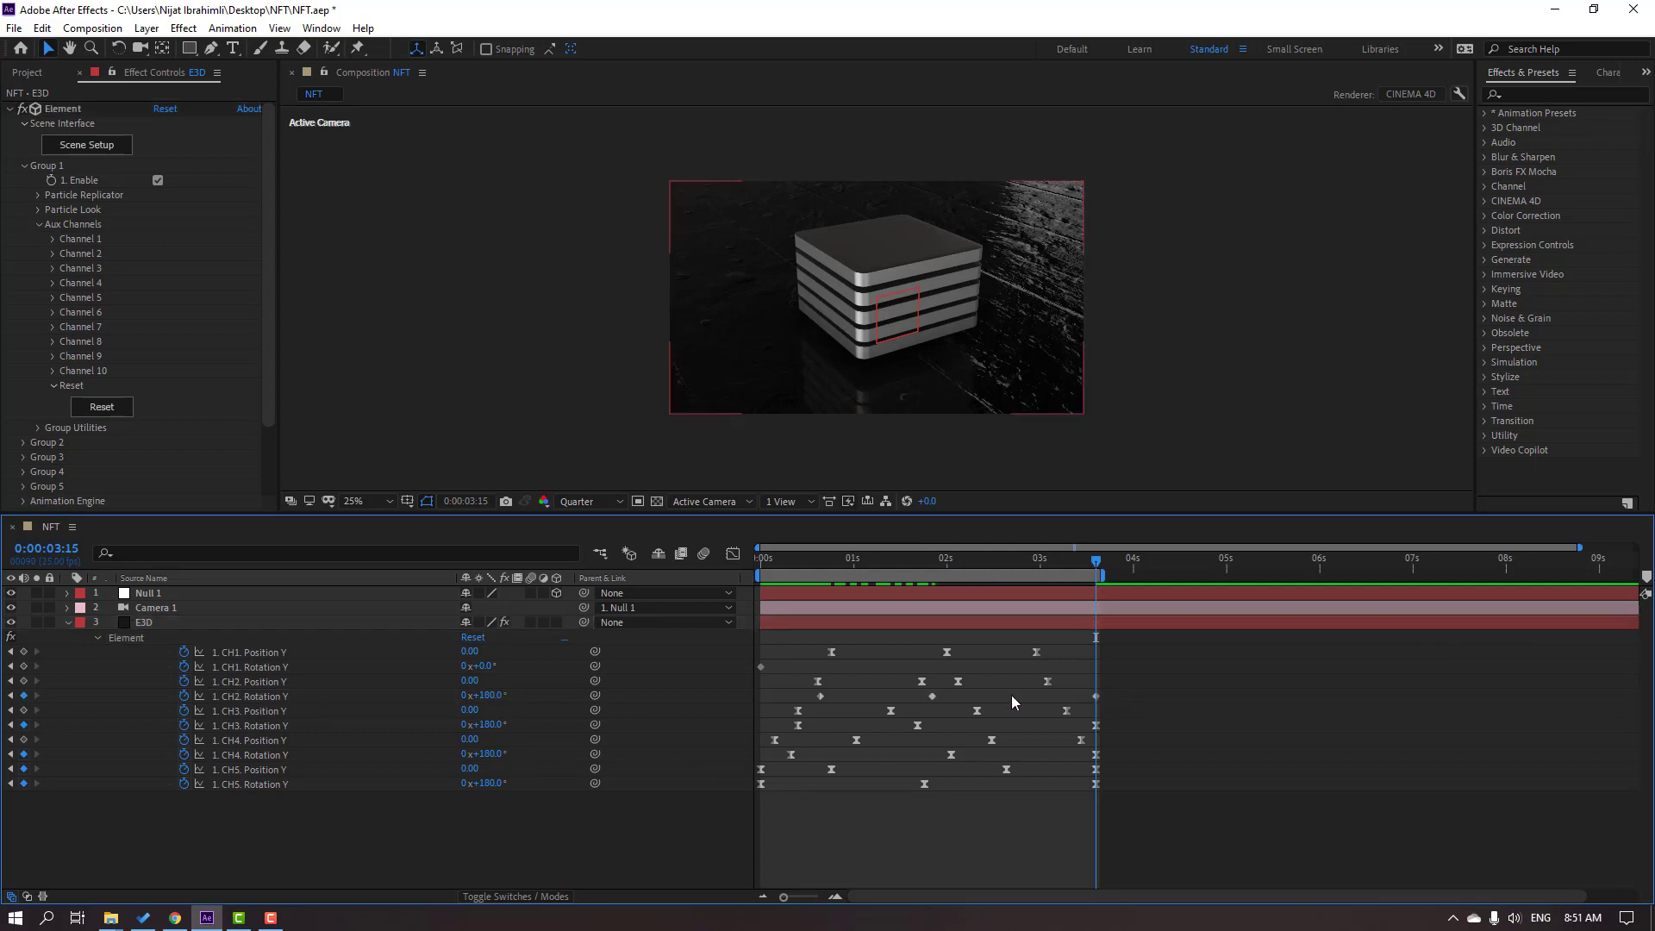
Step: Apply Easy Ease to the three CH2 Rotation Y keyframes
left_click(820, 696)
right_click(820, 696)
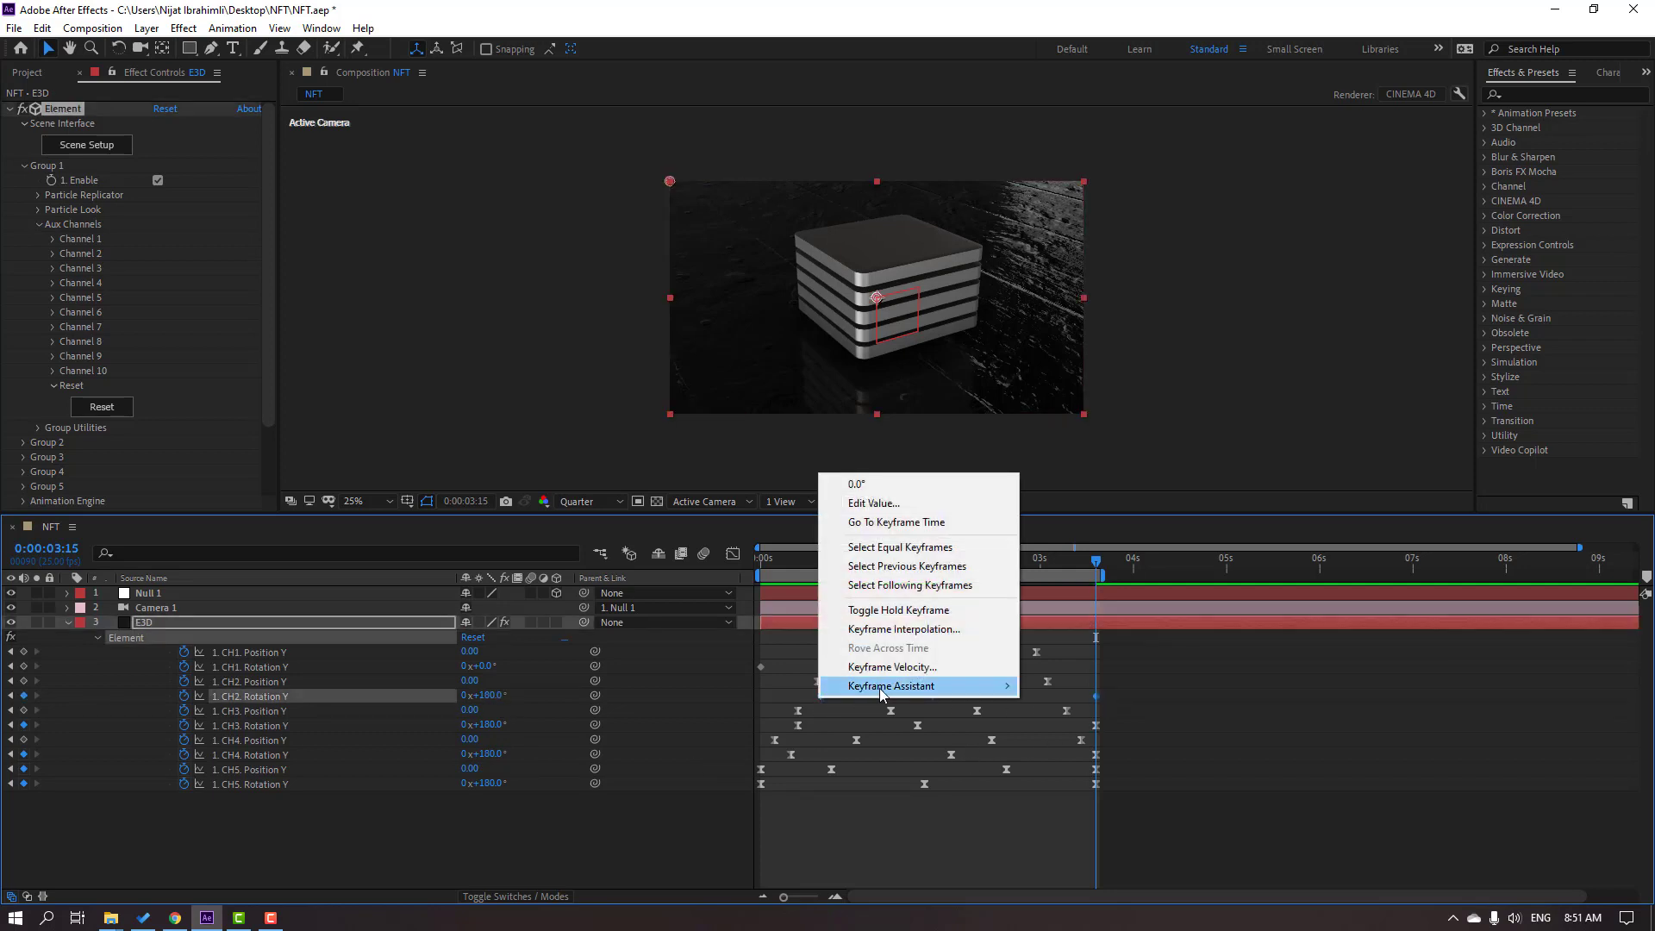
mouse_move(948, 686)
left_click(1065, 742)
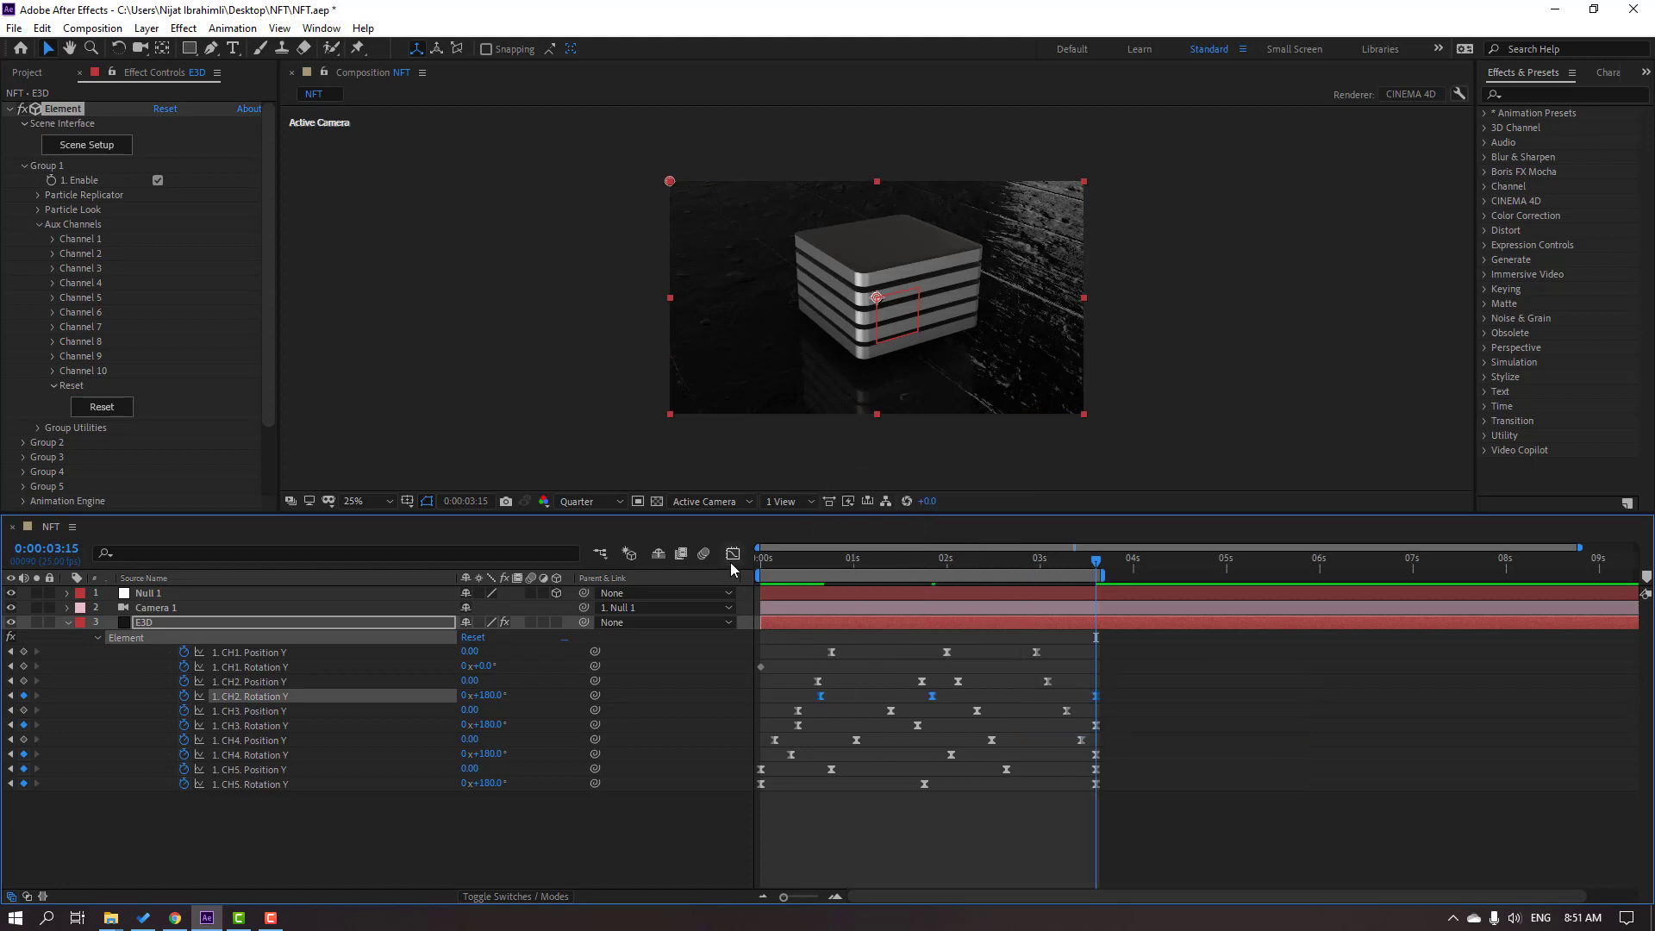
Step: Stretch the middle CH2 Rotation Y keyframe's influence handles outward on the speed graph and preview the slab rotation
left_click(732, 558)
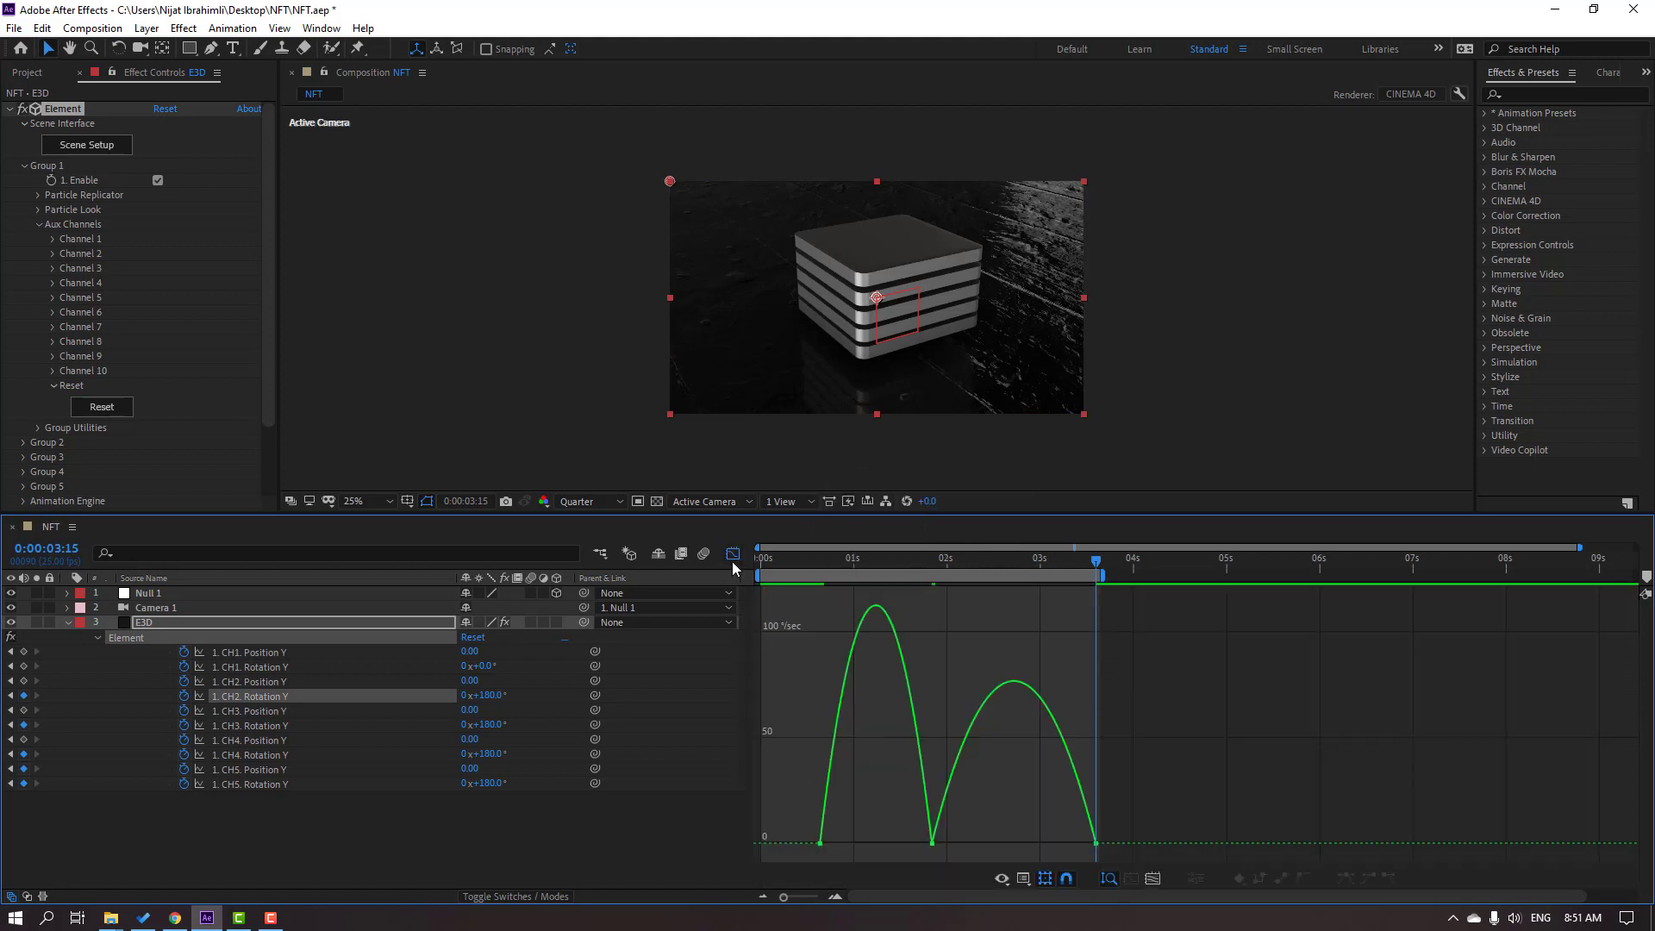
left_click(910, 848)
left_click_drag(911, 844, 1003, 850)
key("space")
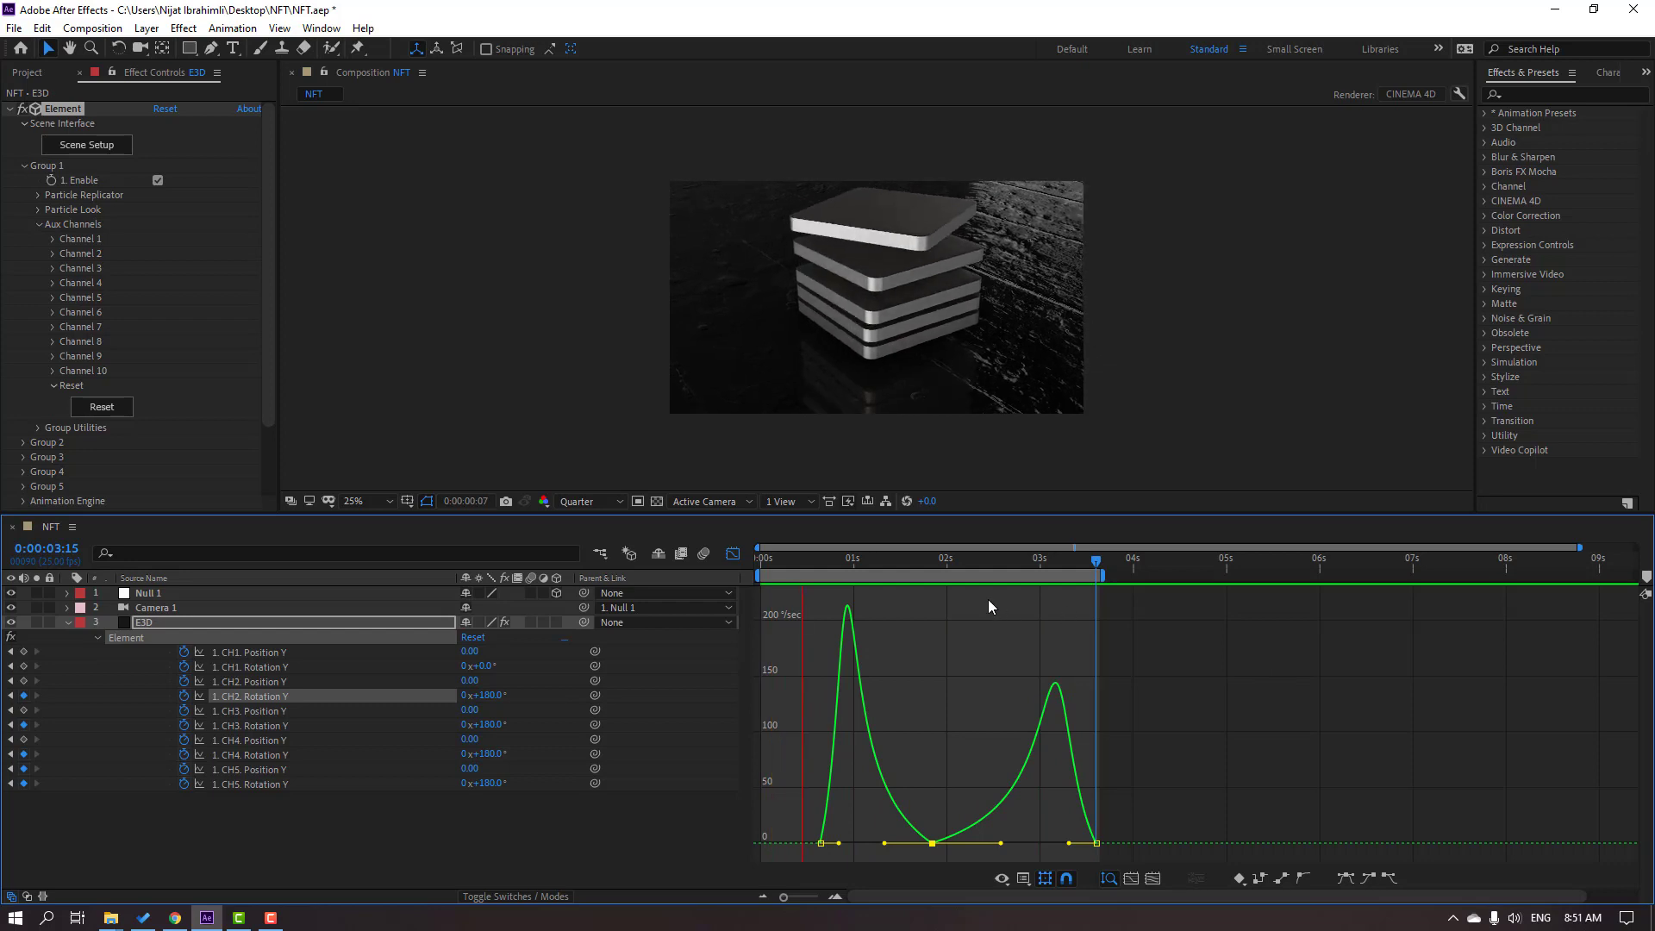
left_click(732, 554)
Step: Align the first CH1 Rotation Y keyframe with the first CH1 Position Y keyframe, and key 90° at 0:00:01:22 and 180° at 0:00:03:15
left_click(844, 560)
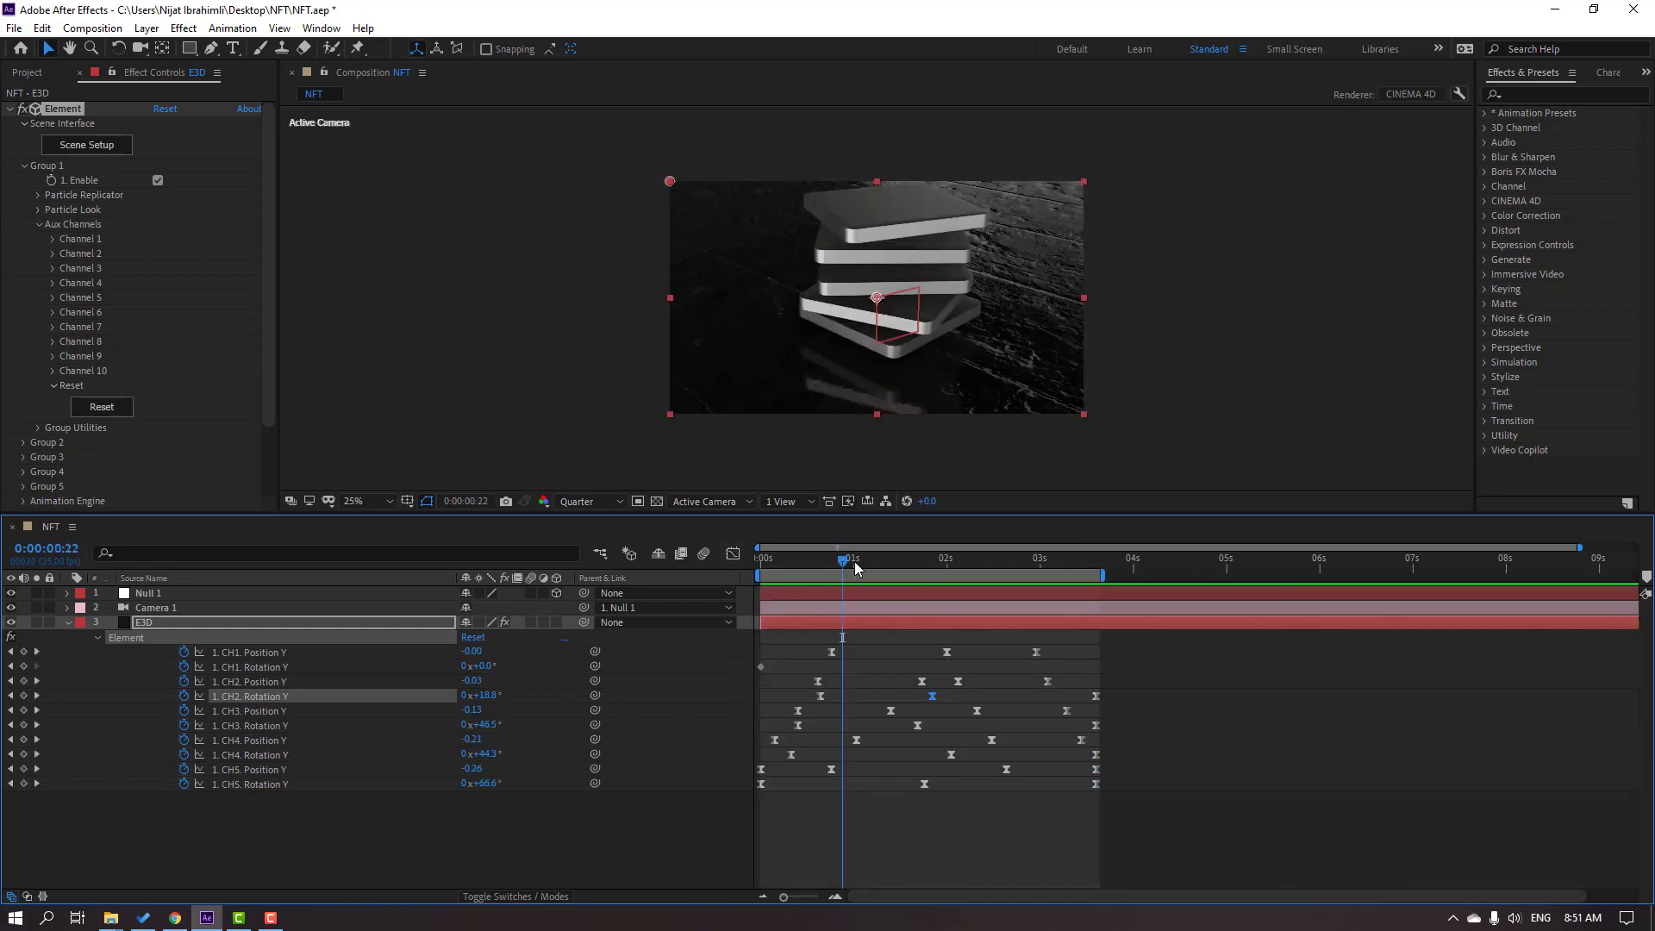
left_click(246, 669)
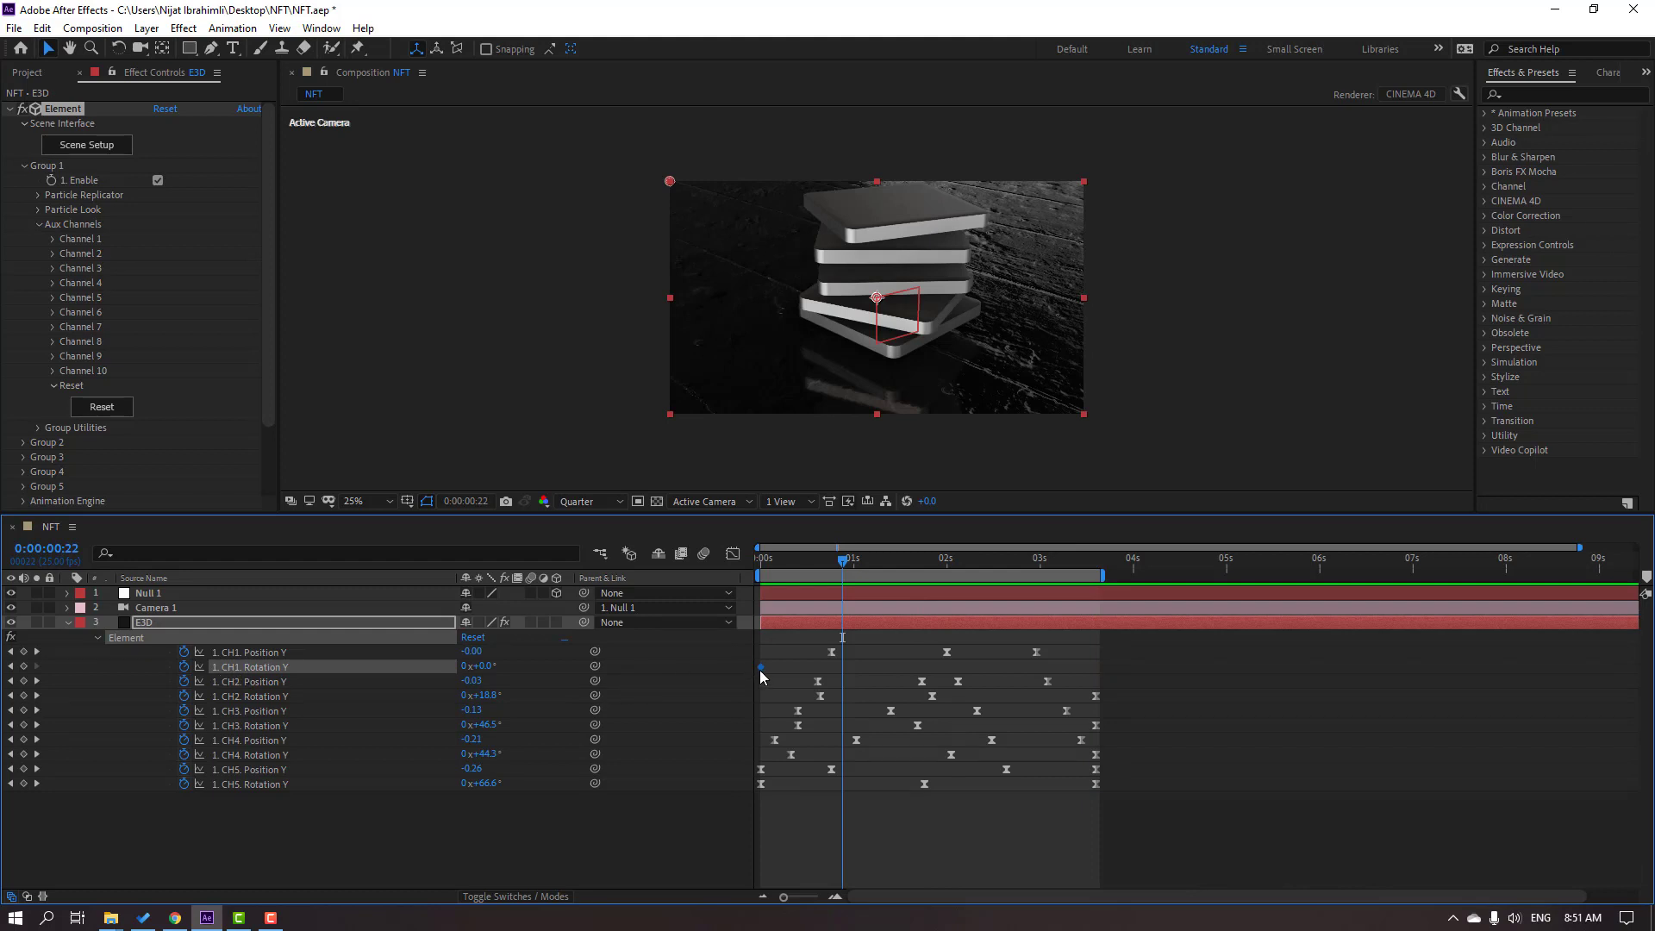
left_click_drag(760, 675, 834, 685)
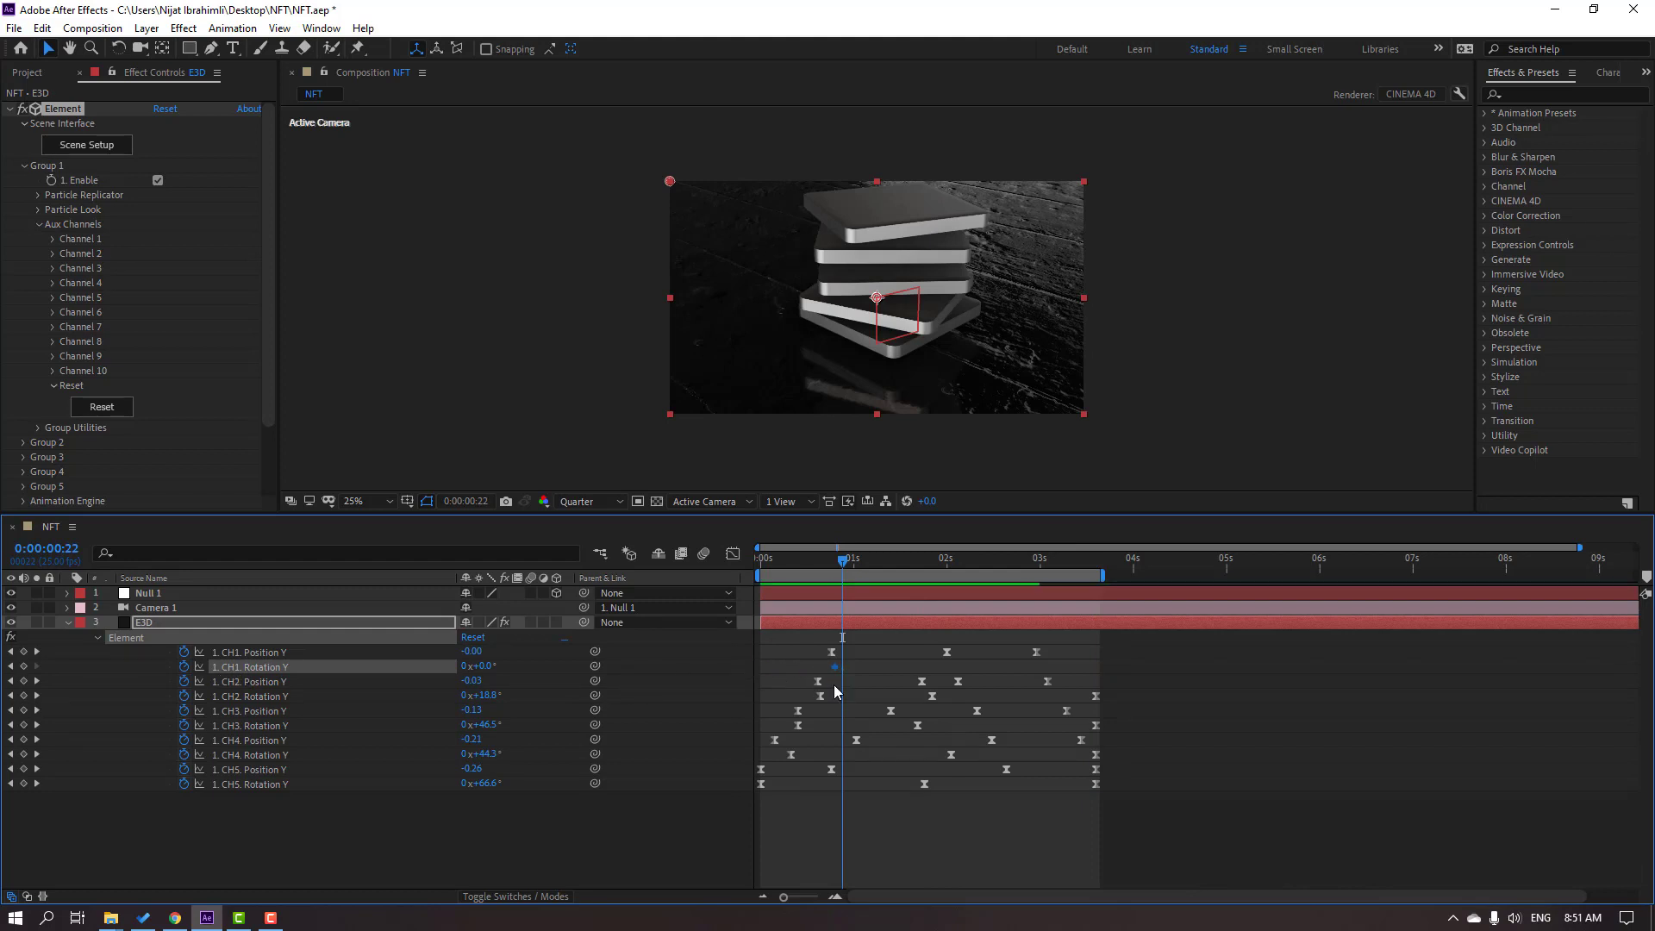
left_click_drag(868, 574, 929, 564)
key("space")
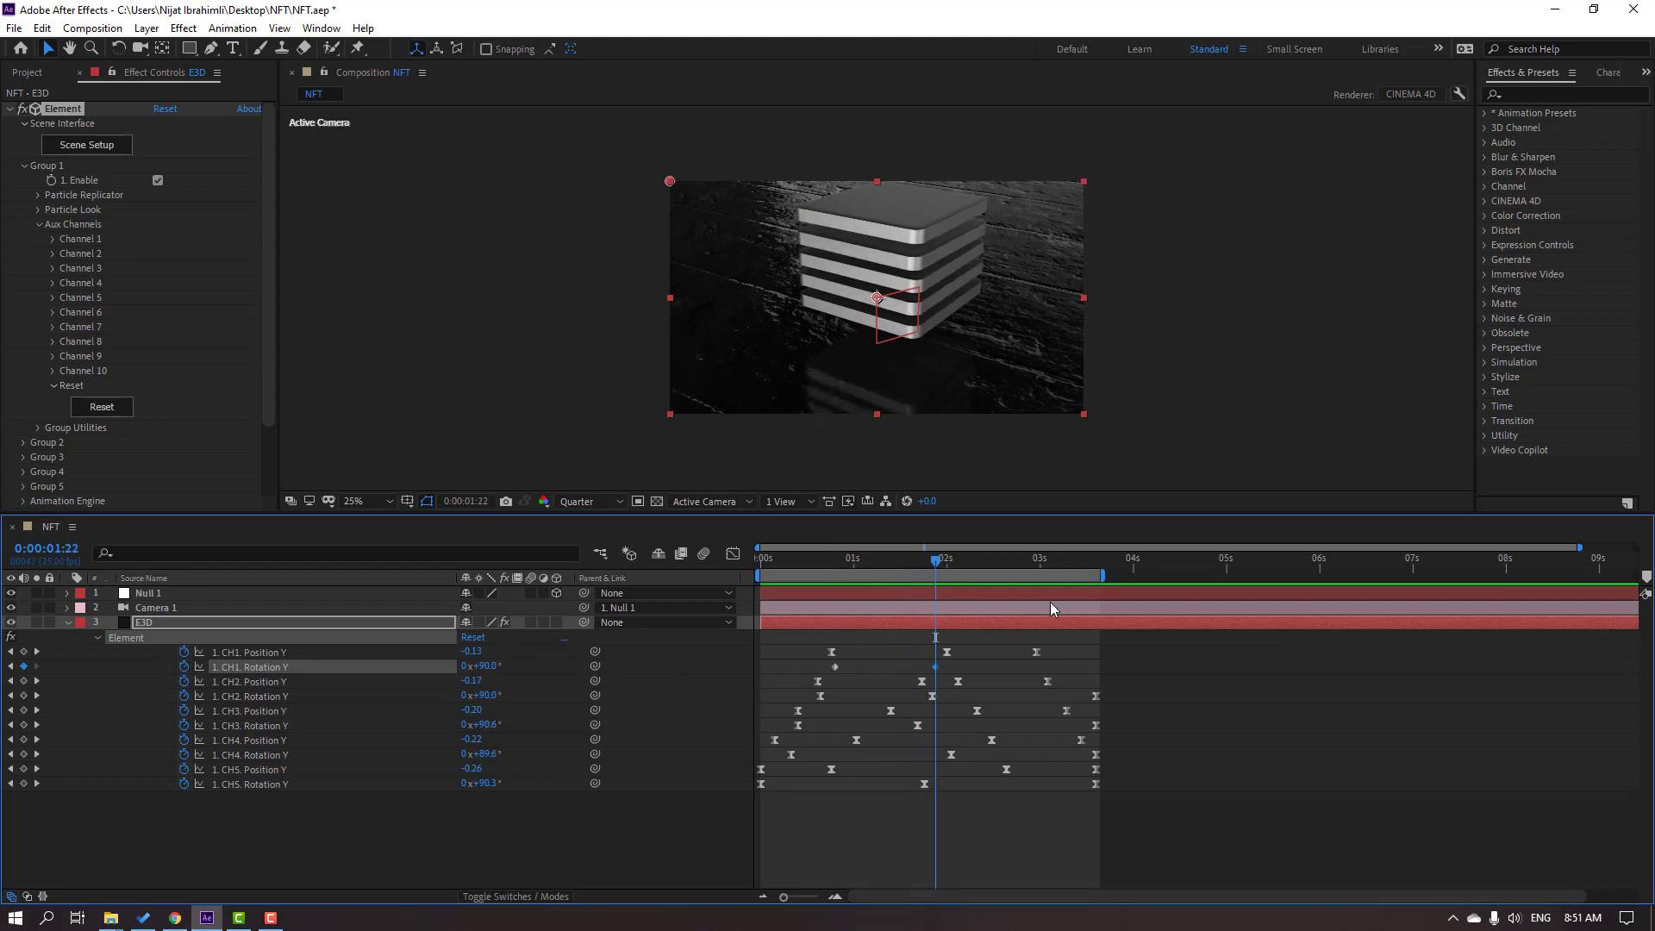
left_click_drag(805, 562, 1097, 576)
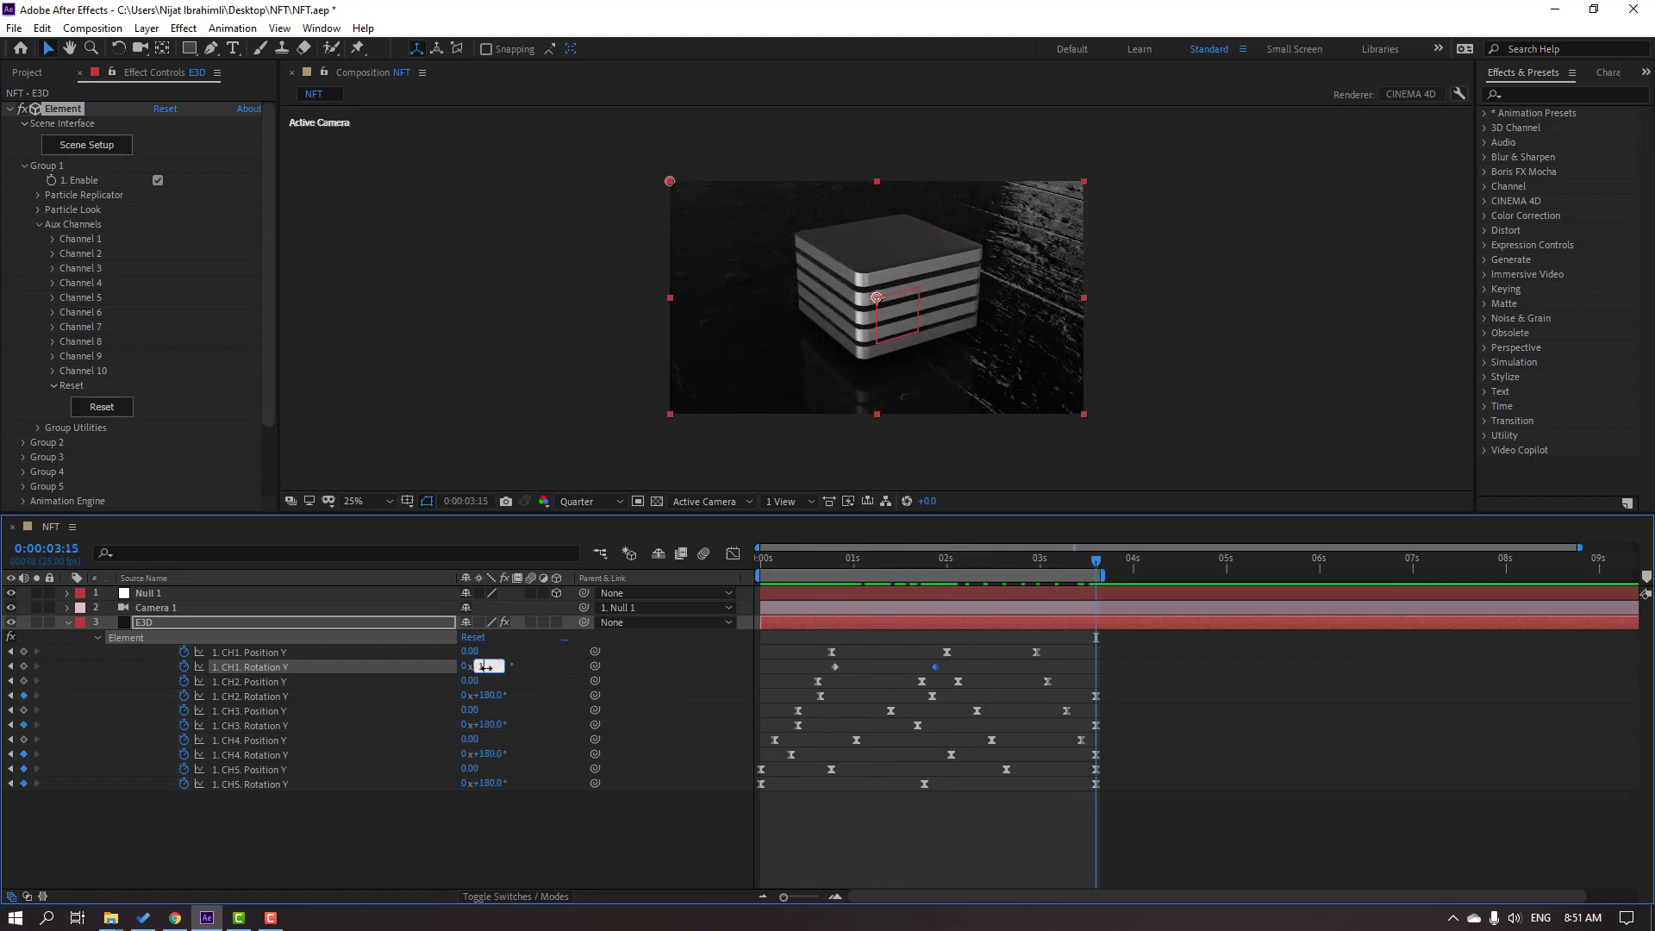
Step: Apply Easy Ease to the three CH1 Rotation Y keyframes
left_click_drag(1109, 671, 831, 674)
right_click(835, 670)
mouse_move(938, 885)
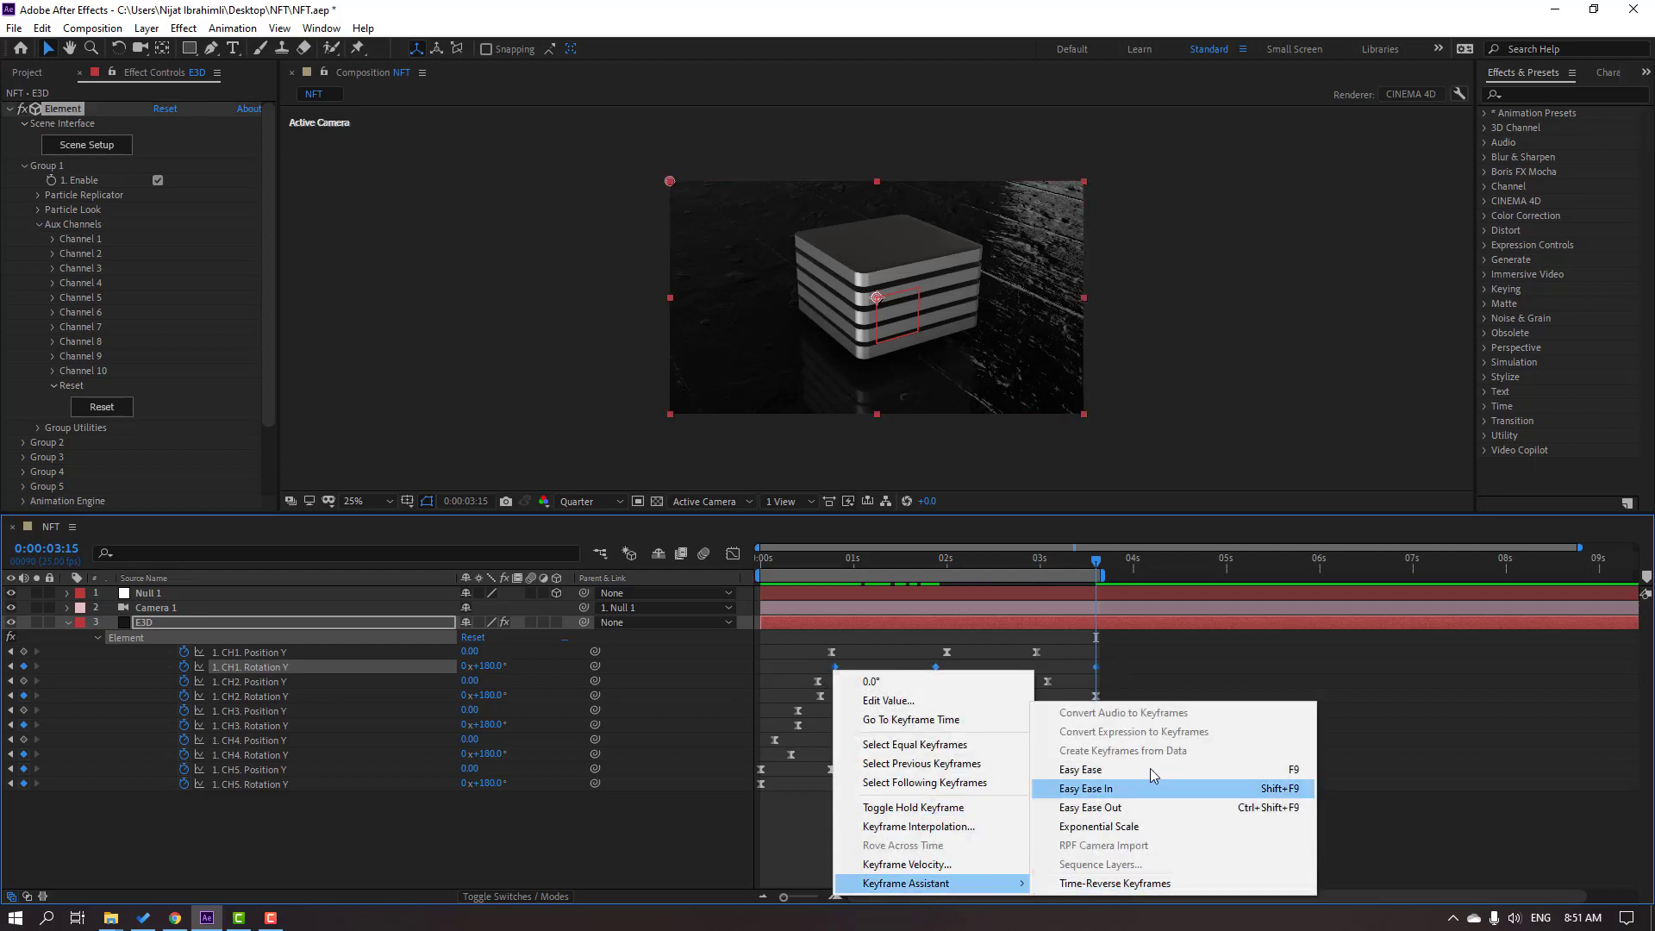
left_click(1086, 766)
Step: Stretch the middle CH1 Rotation Y keyframe's influence handles outward on the speed graph and preview the staggered rotation of all slabs
left_click(732, 554)
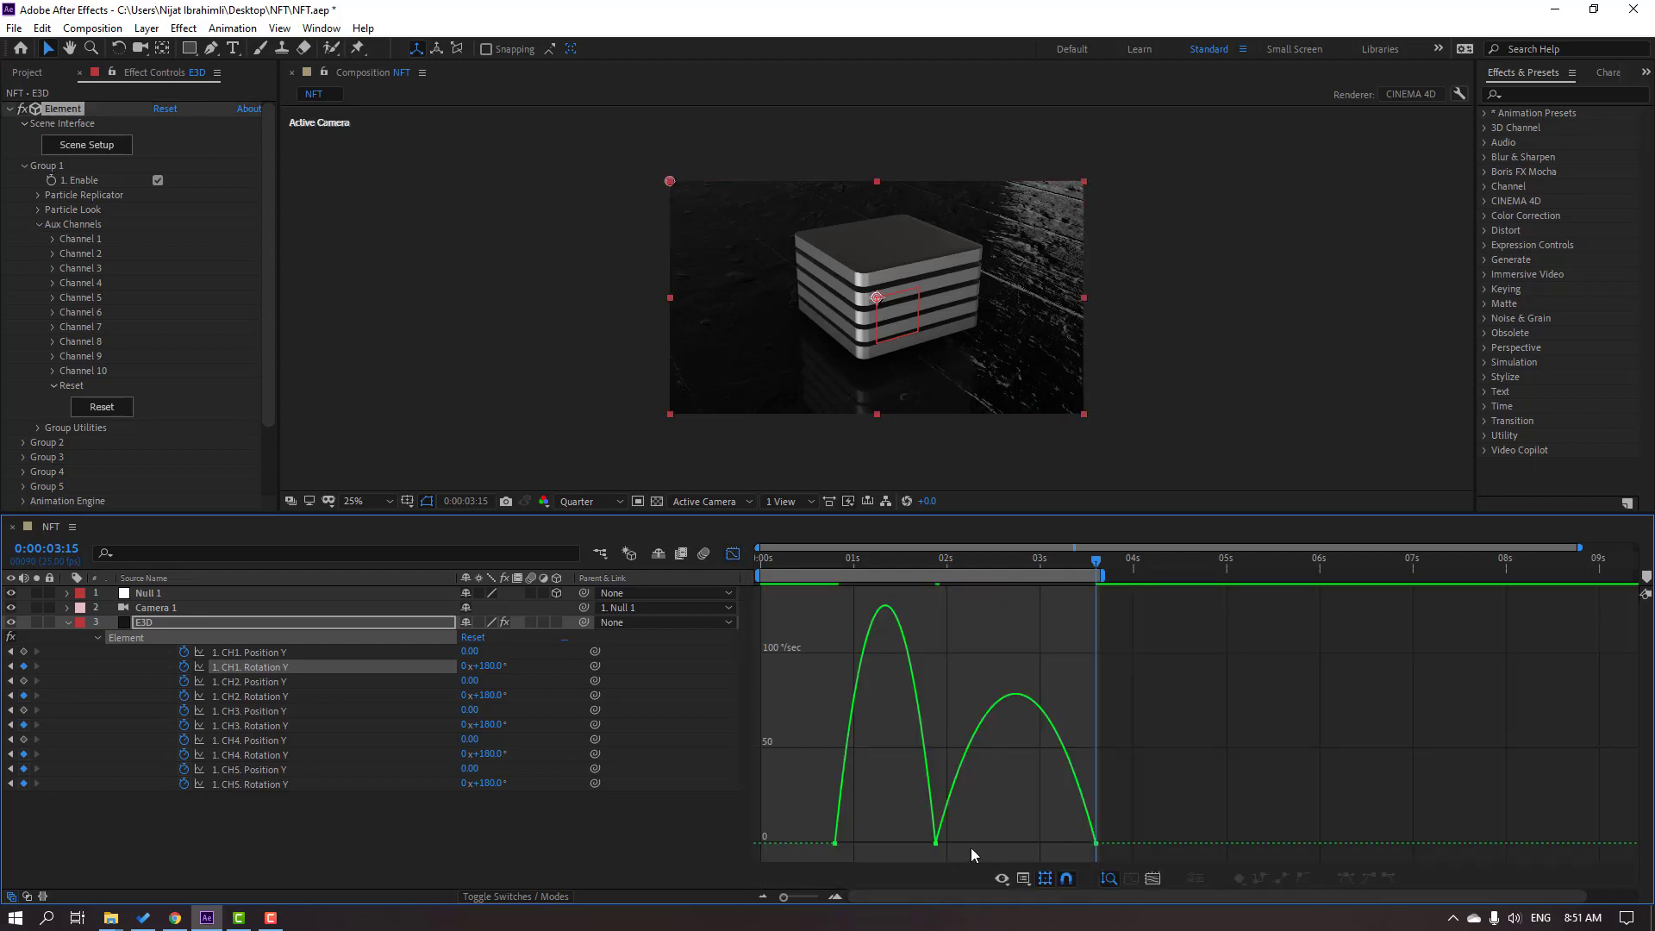
left_click_drag(919, 843, 1031, 845)
left_click(1404, 756)
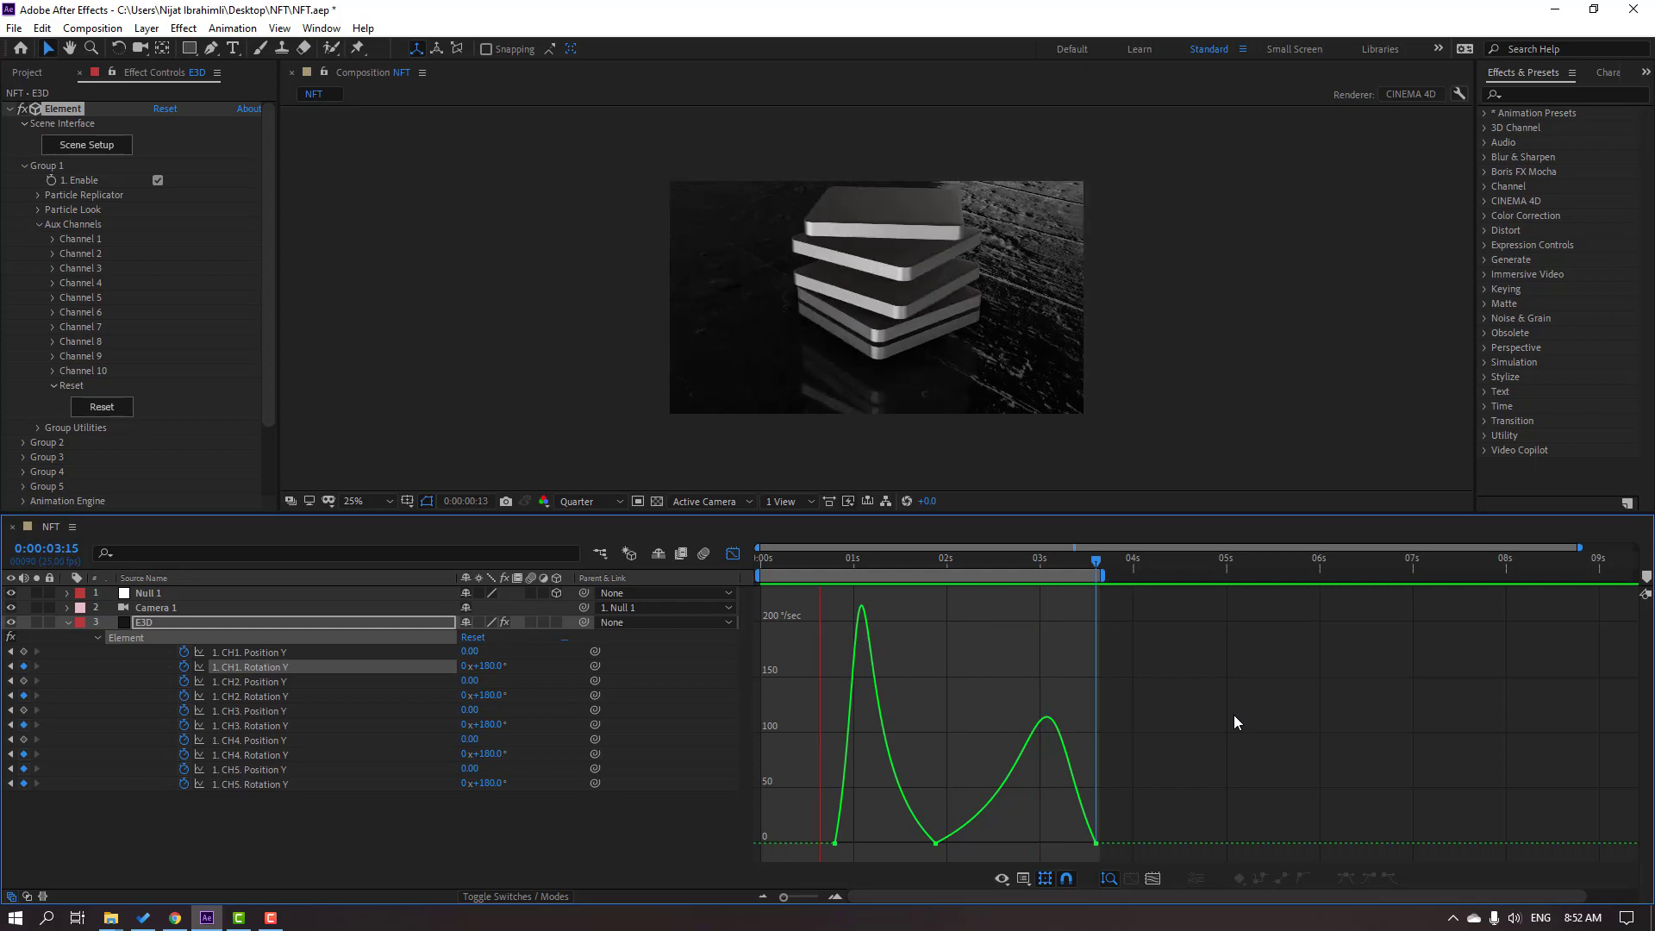
left_click(731, 553)
Step: Enlarge the composition viewer by shrinking the timeline area and set the viewer magnification to Fit up to 100%
left_click_drag(836, 517, 785, 701)
left_click(367, 696)
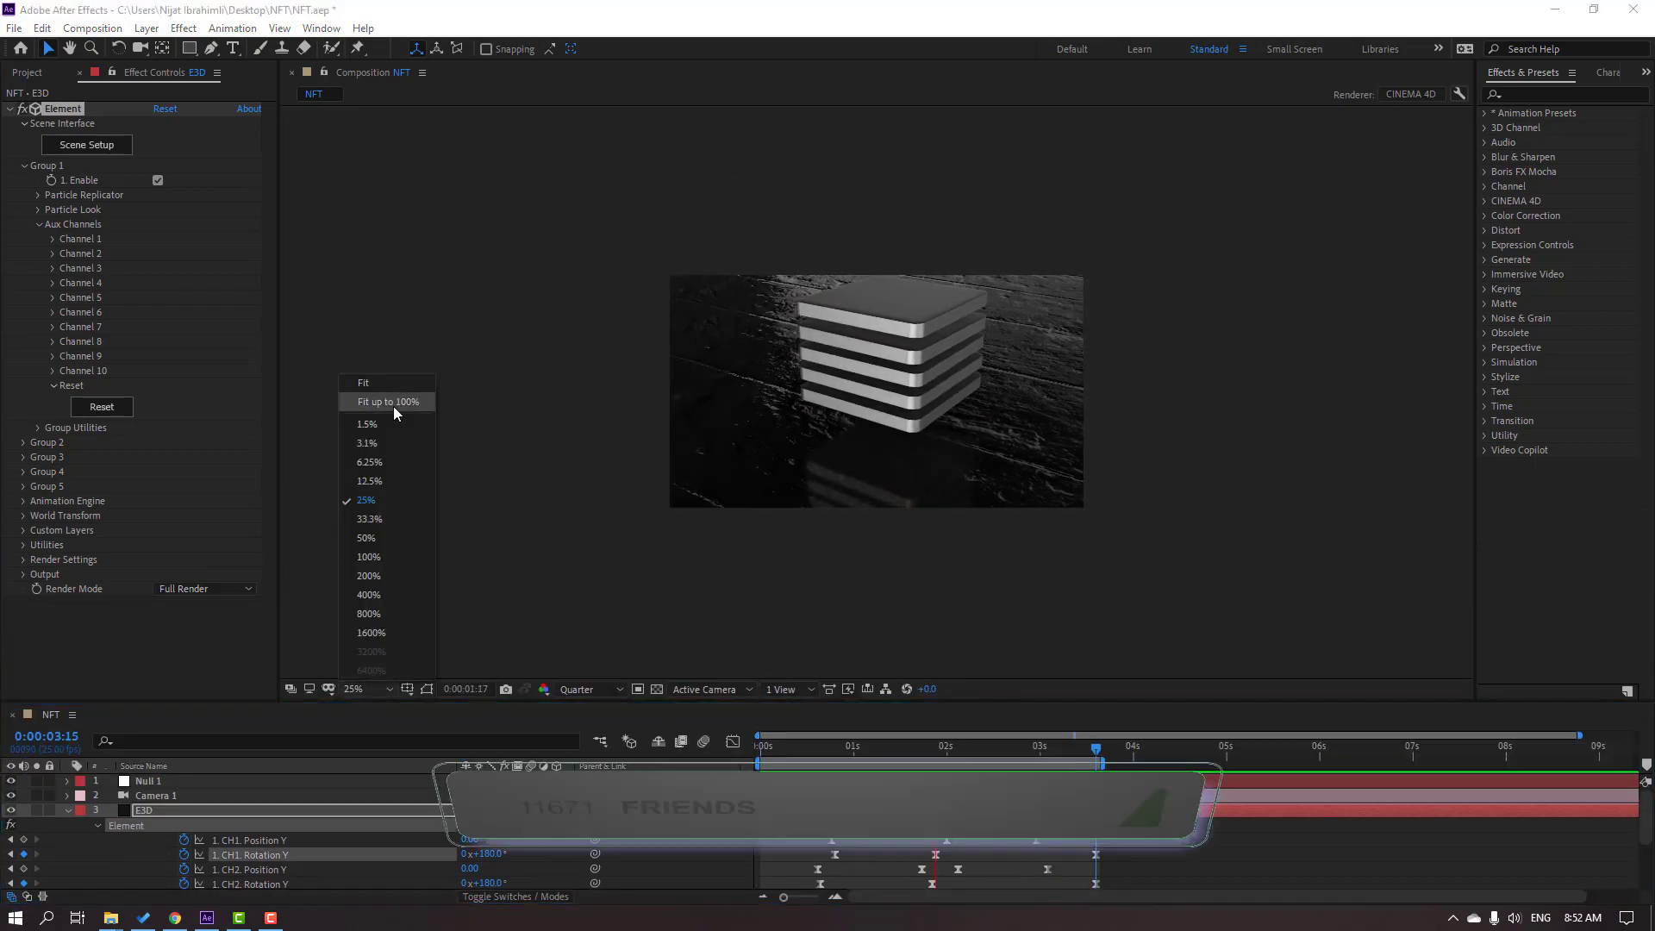
left_click(366, 403)
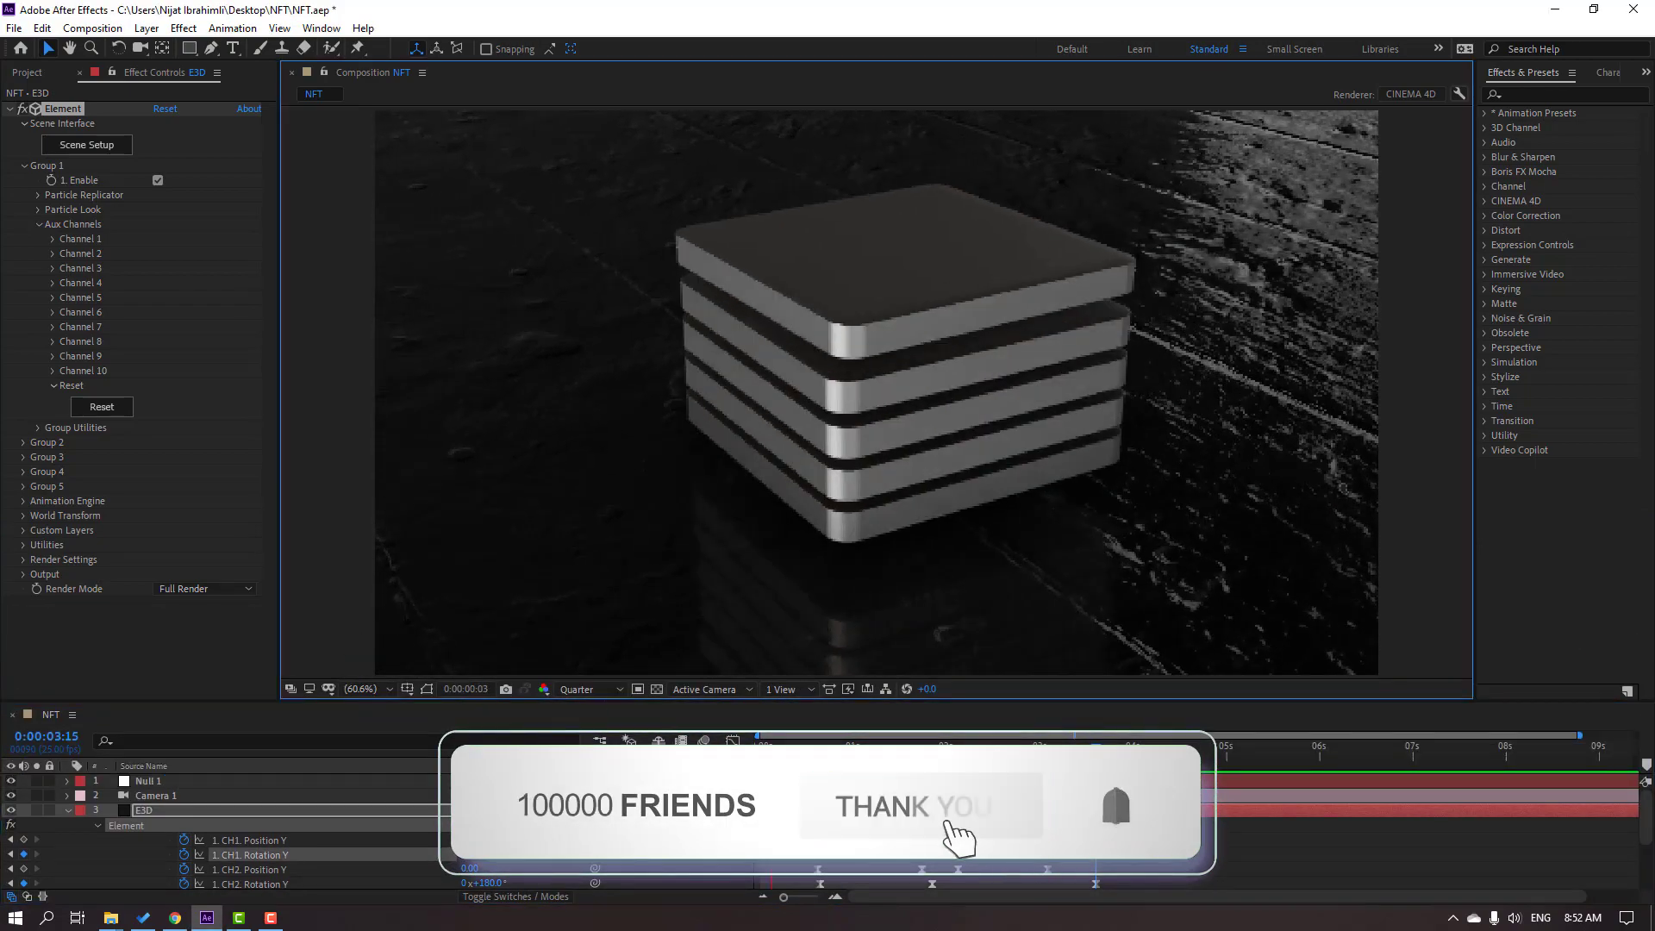